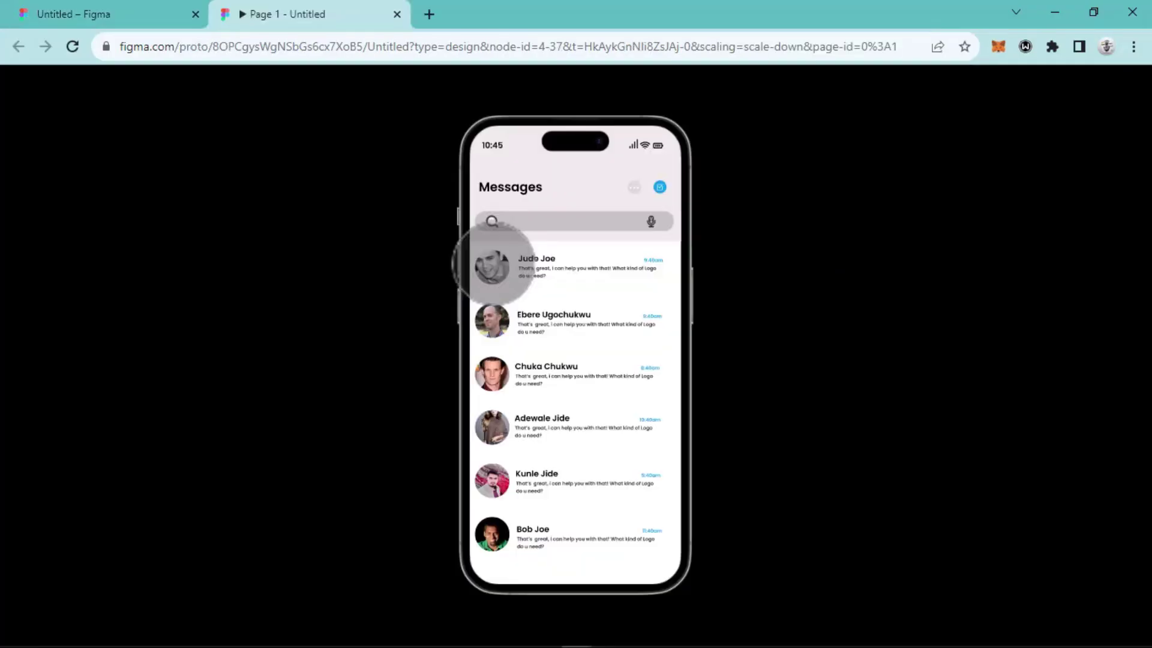
Step: Test opening and dismissing the first contact's profile pop-up in the messaging prototype, and close the preview
click(496, 261)
click(575, 374)
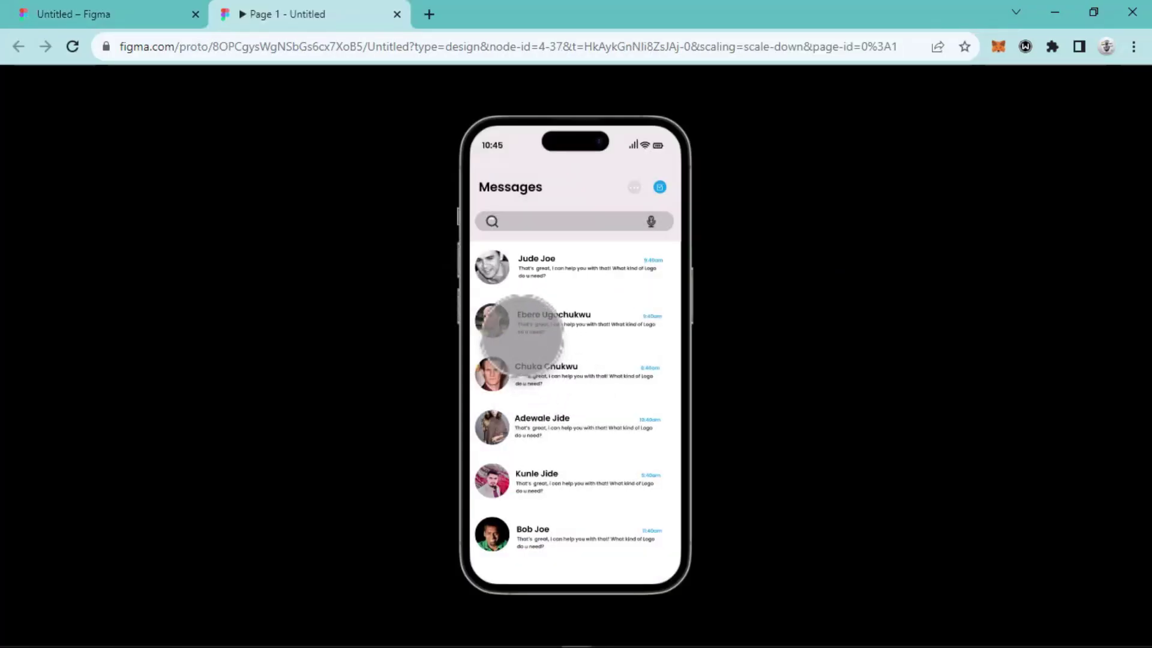
click(490, 267)
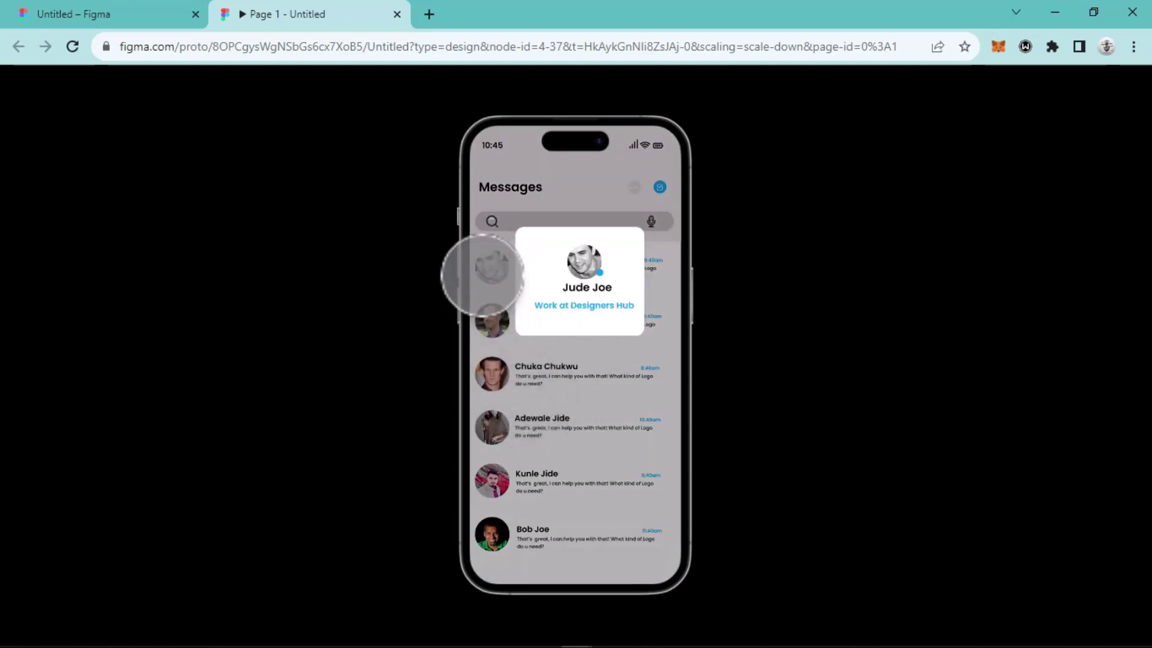
click(485, 292)
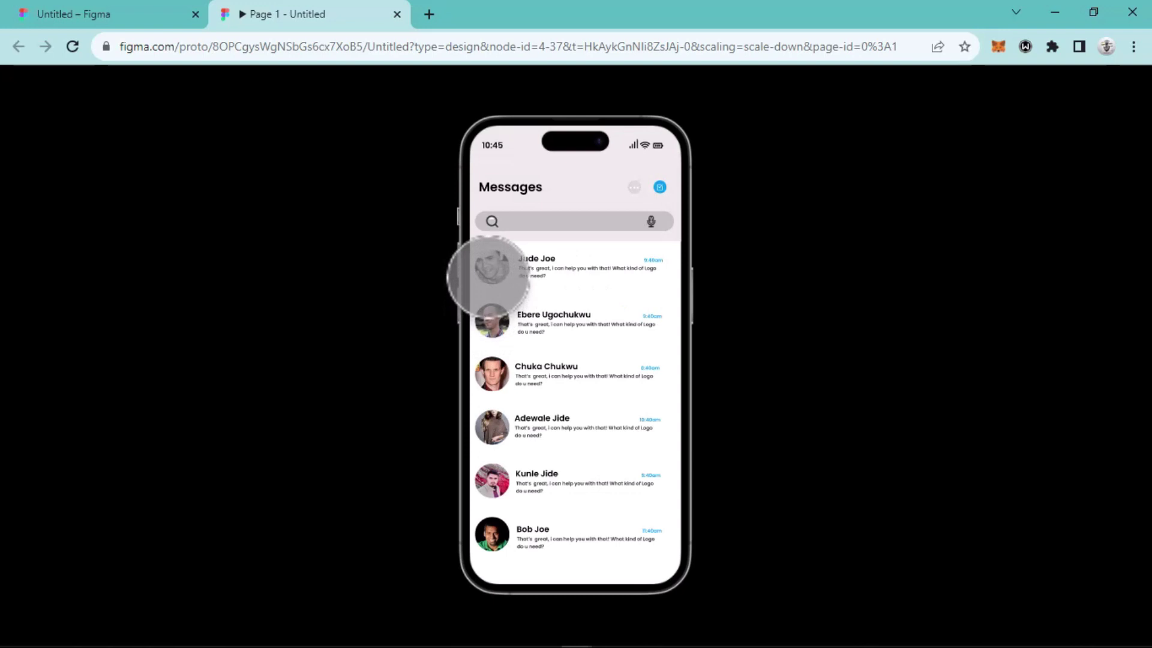
click(489, 273)
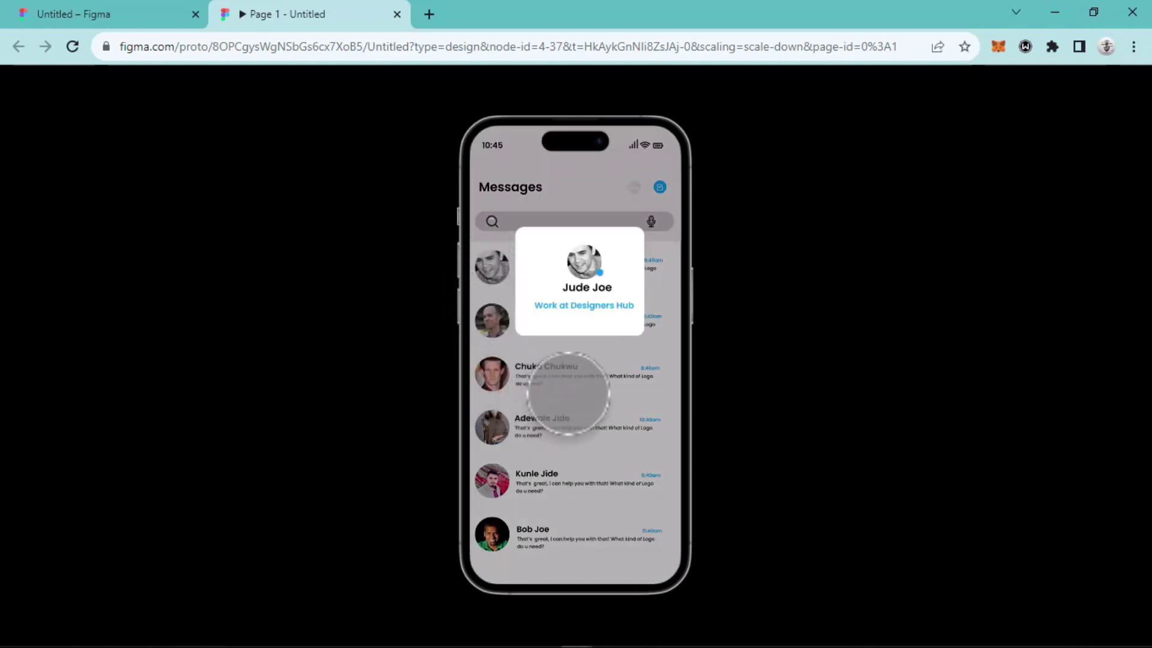
key(ctrl+w)
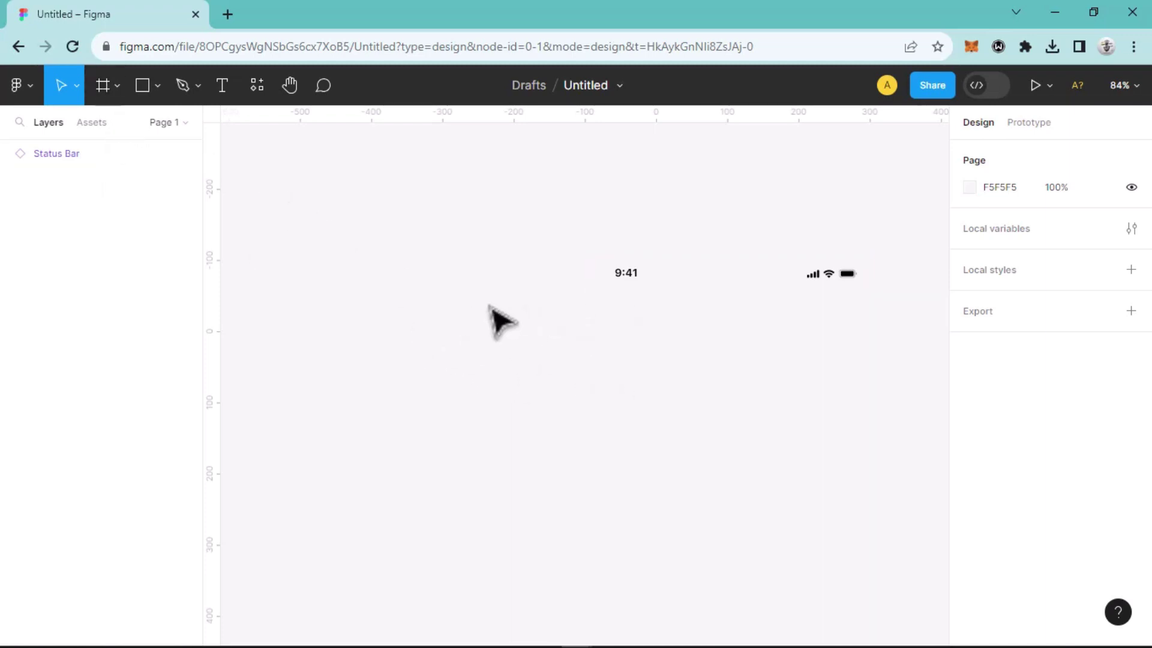
Step: Try a Google Pixel 2 XL preset frame on the canvas and delete it
click(101, 84)
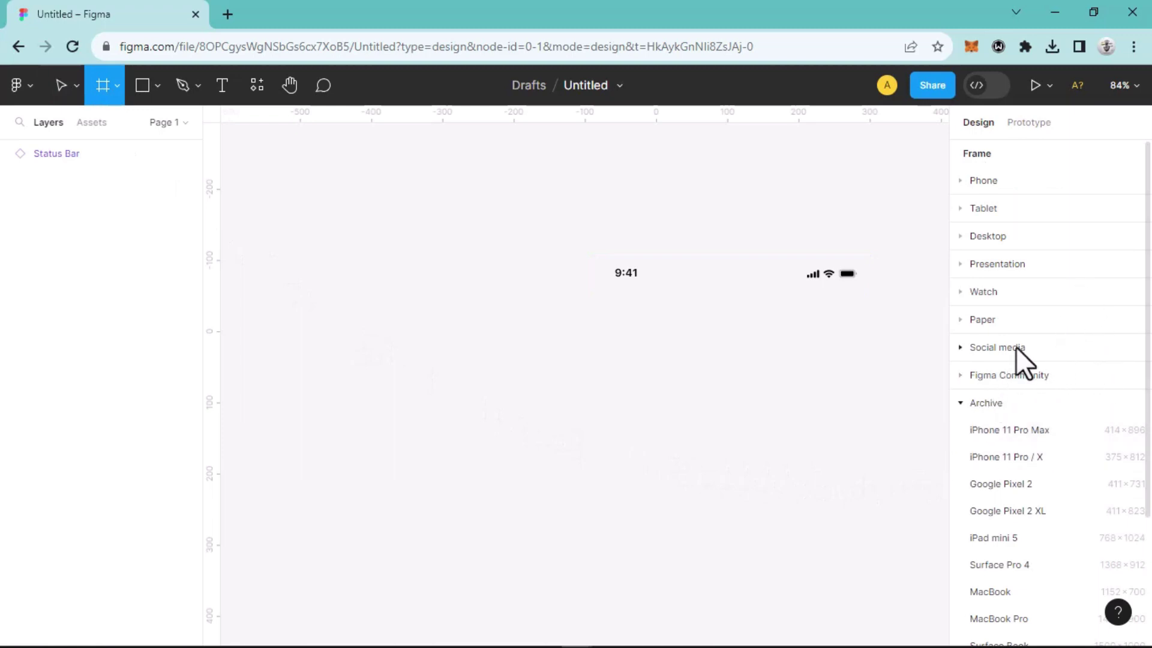
scroll(994, 353, down, 3)
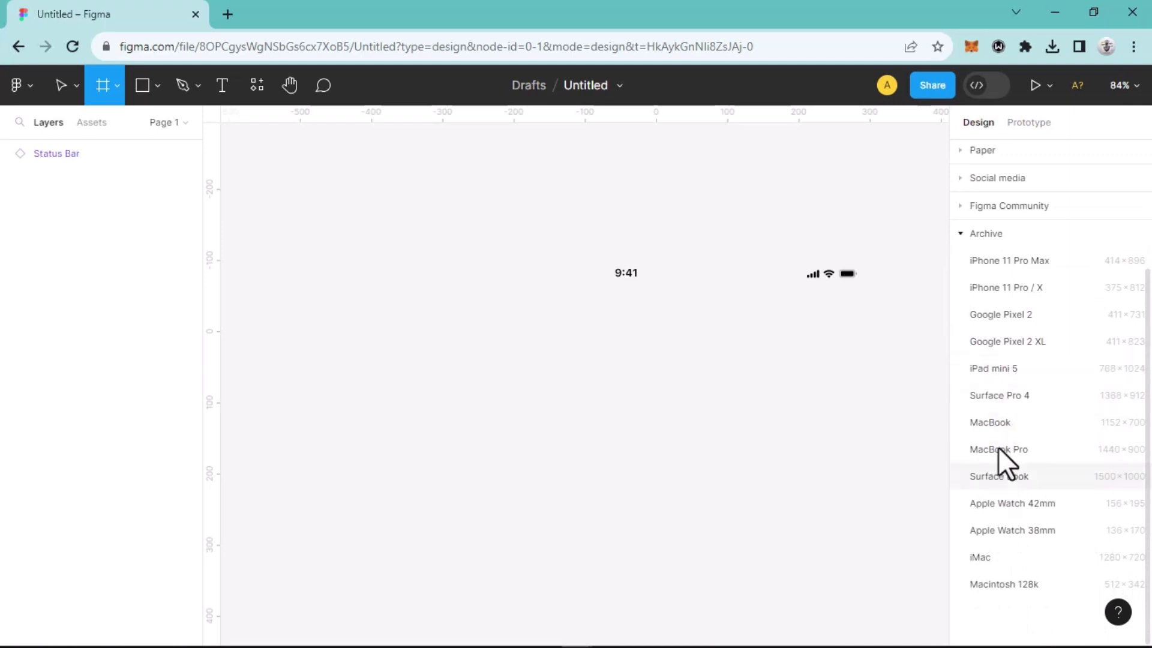
click(1006, 239)
click(1005, 237)
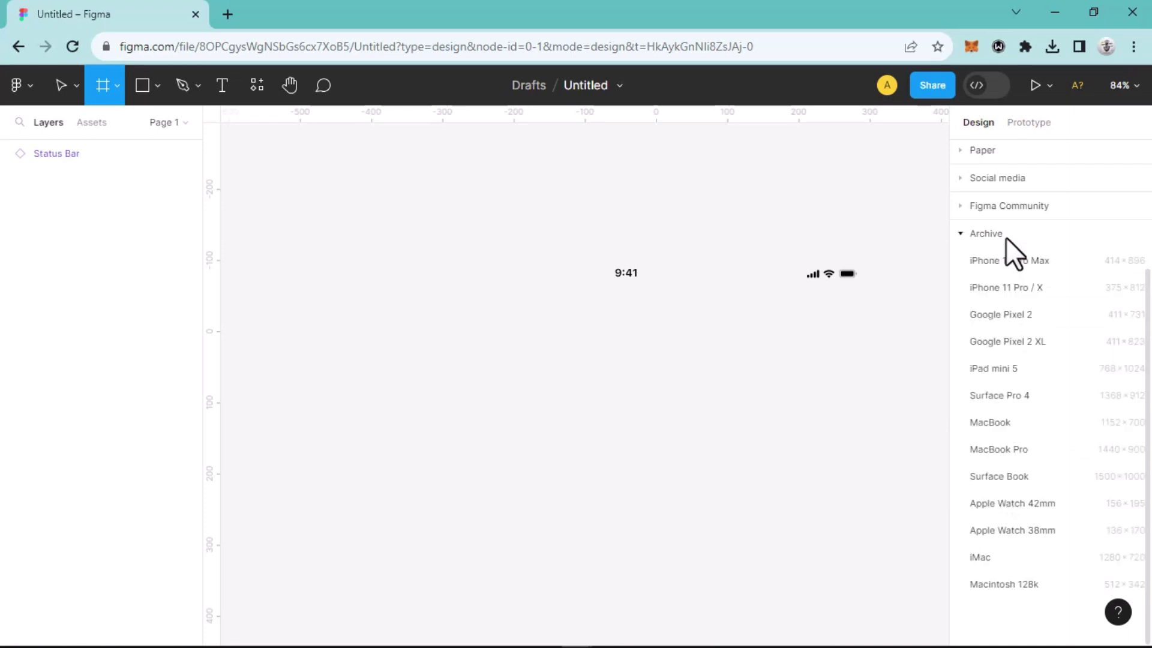
click(1039, 342)
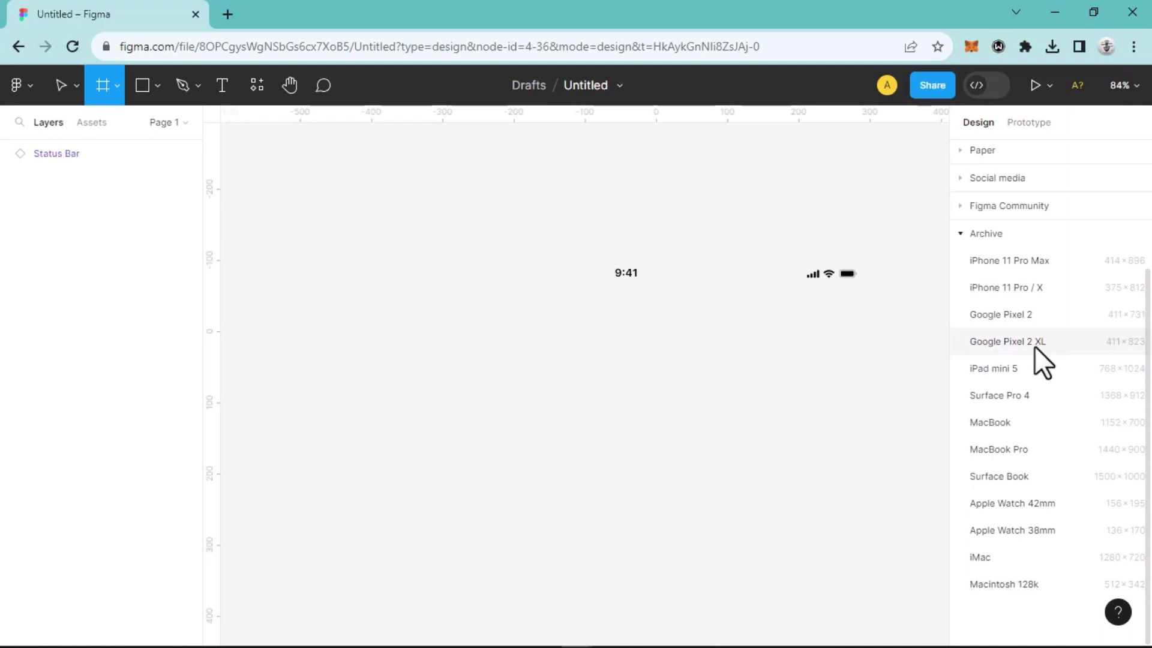
click(1034, 346)
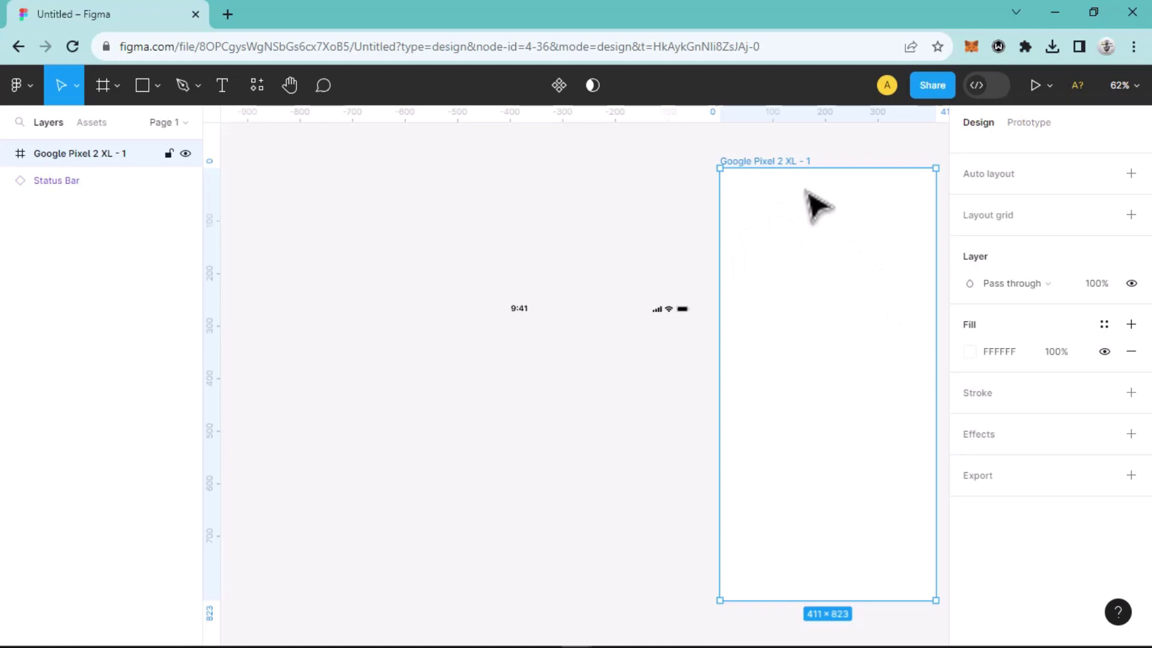
key(Delete)
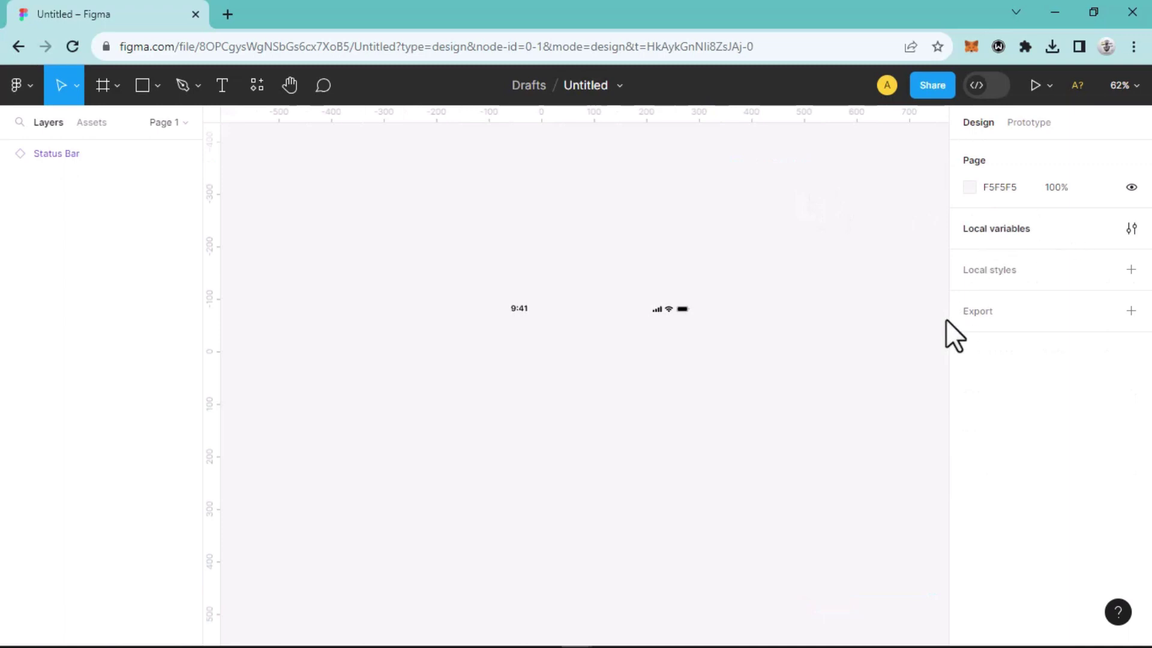
Step: Add an iPhone 14 Pro preset frame and move it above the status bar, to about X -202, Y -1078
click(99, 85)
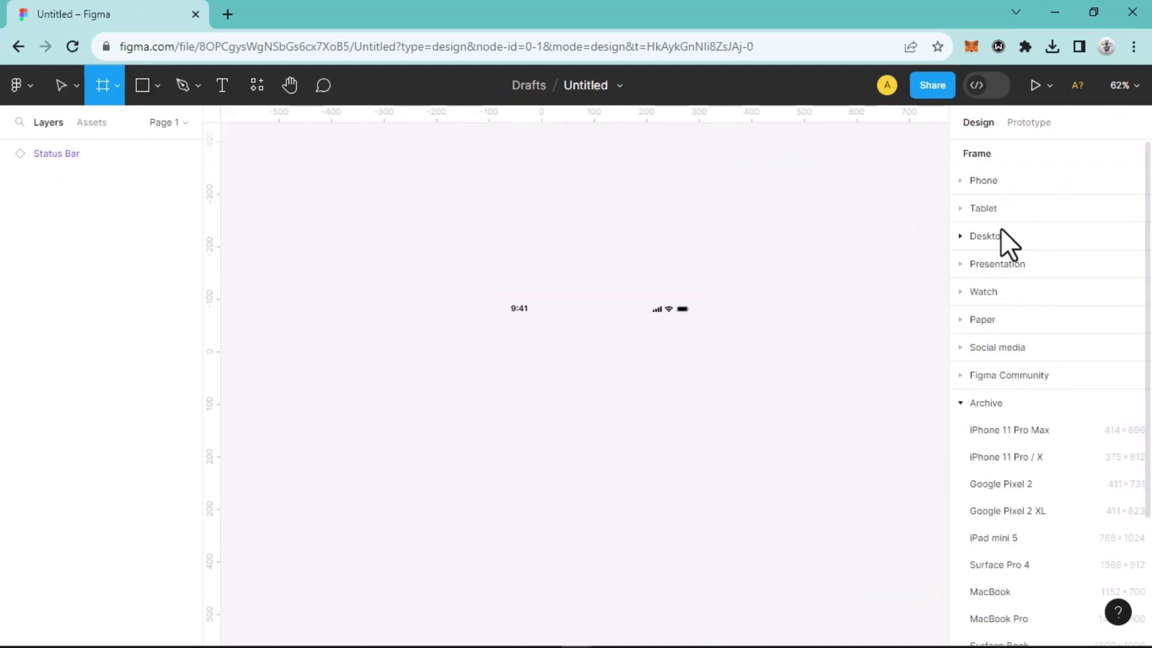
click(961, 180)
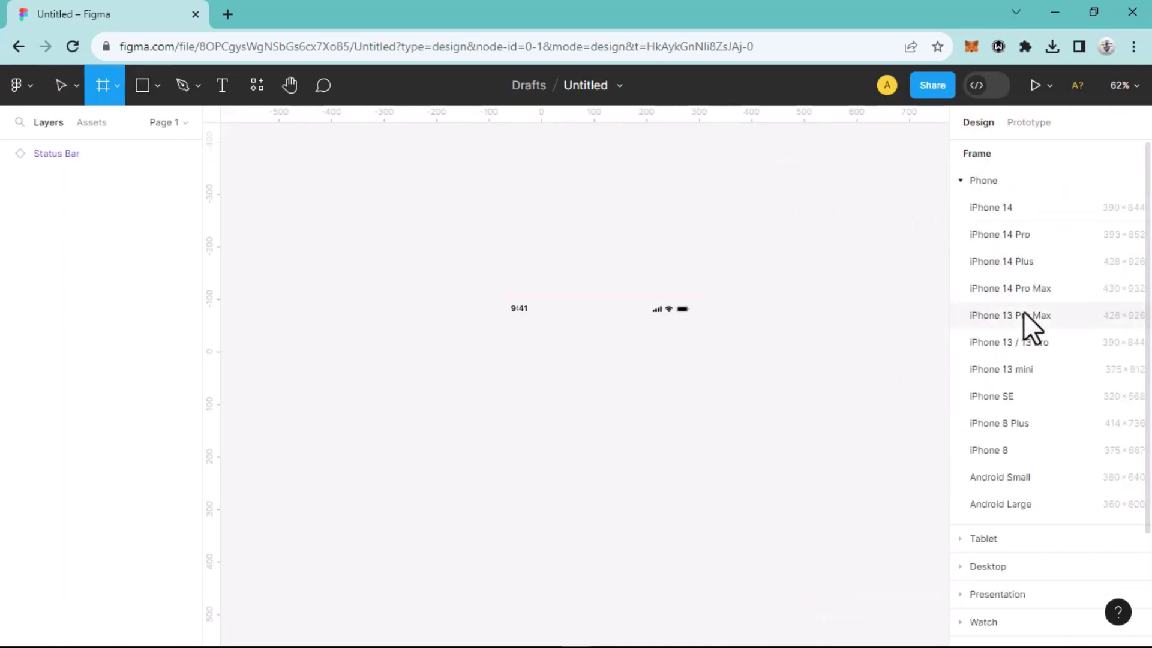
click(1032, 235)
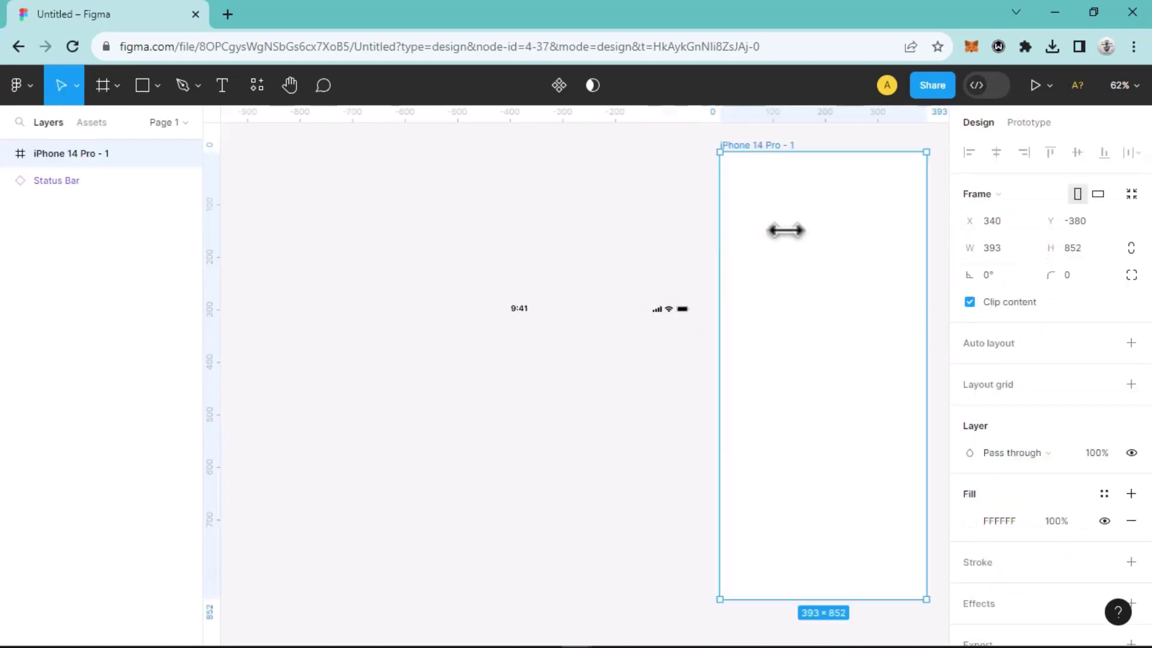
drag(755, 146, 433, 190)
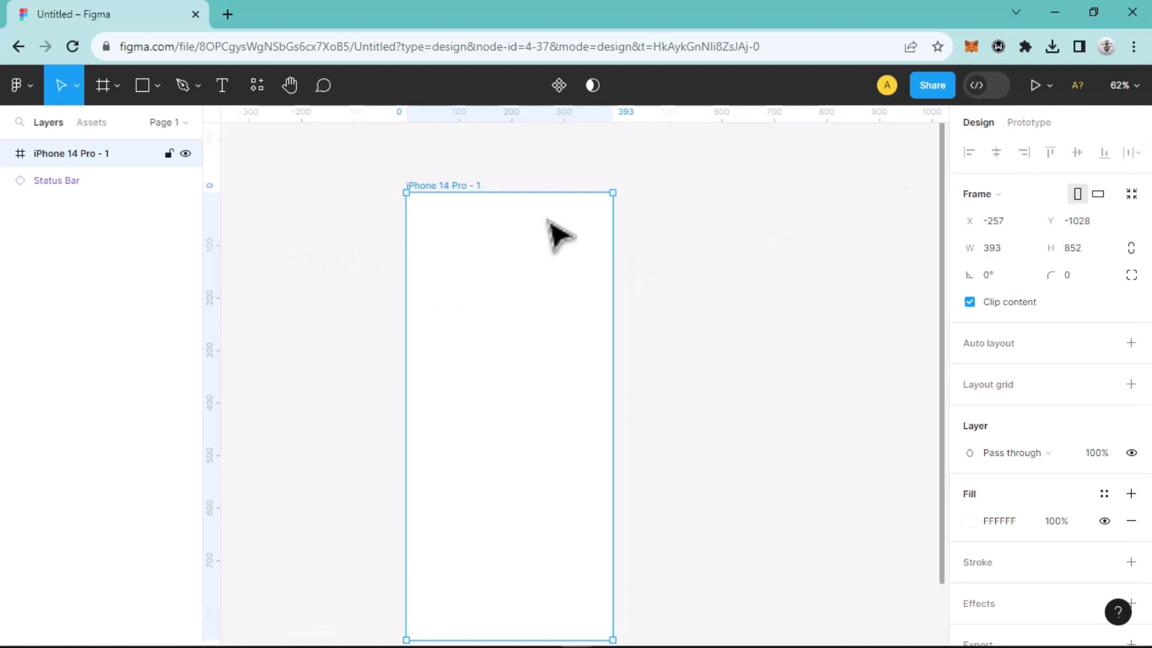
scroll(552, 368, down, 1)
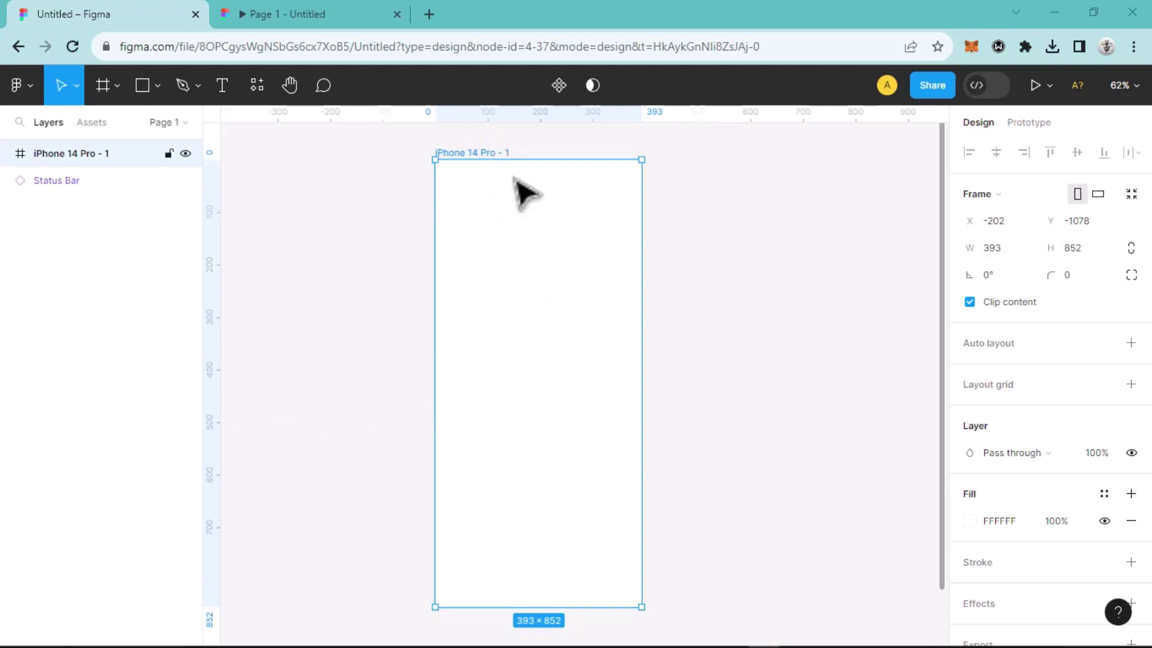
Step: Rename the iPhone 14 Pro frame as Messaging App
double_click(468, 155)
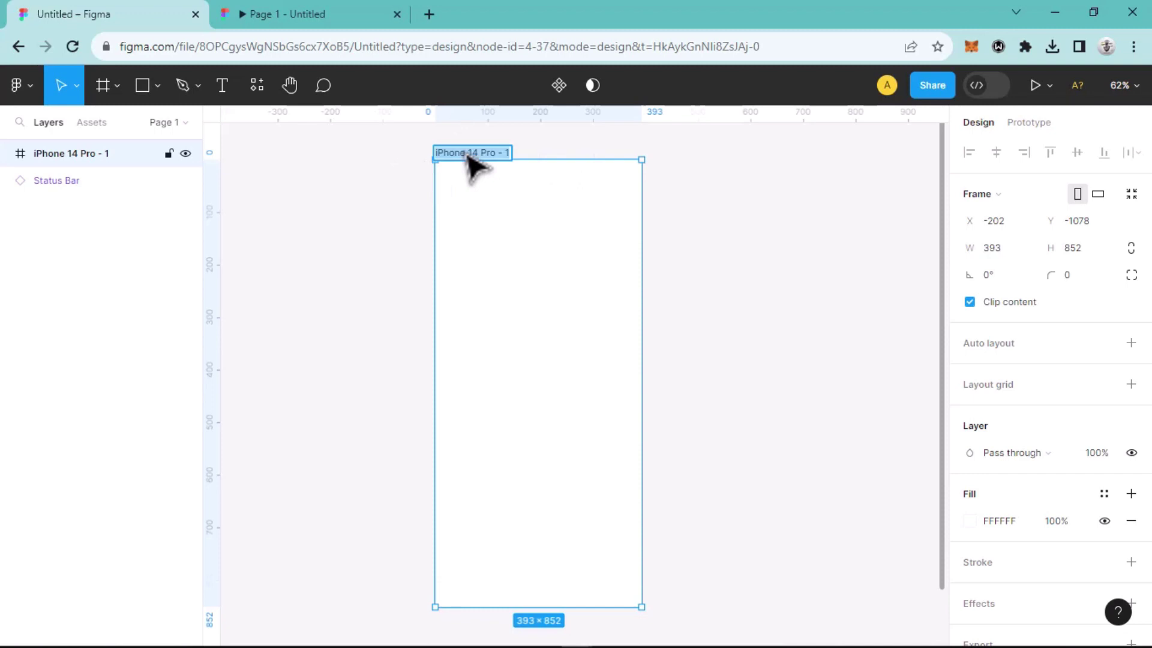
text(M)
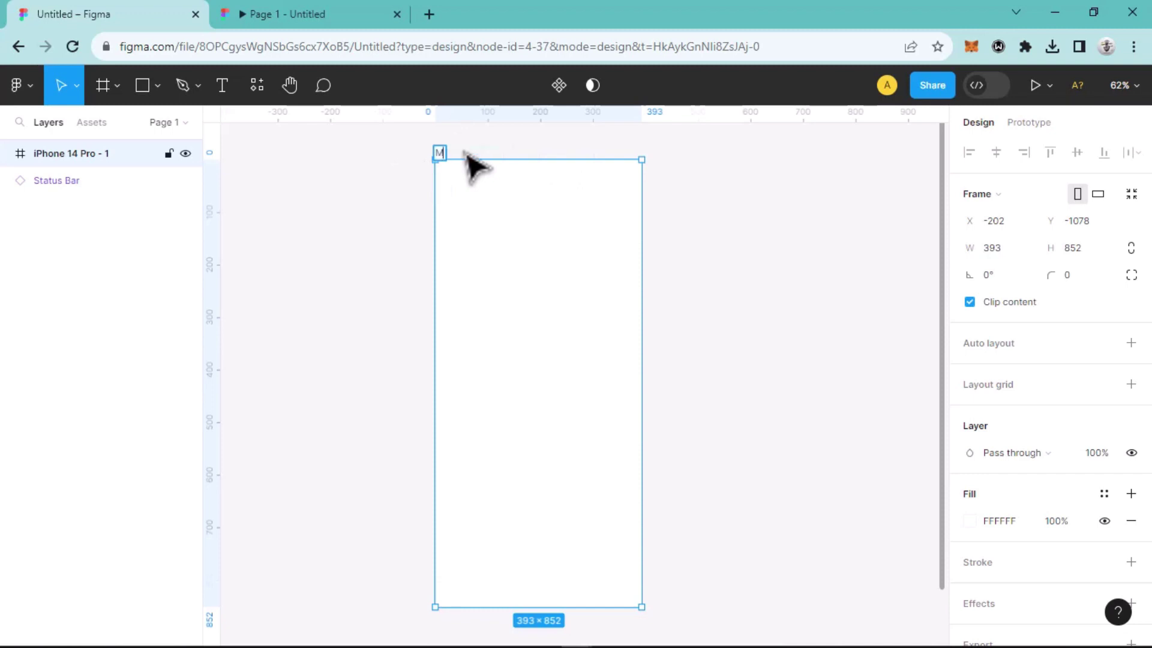
text(essaging App)
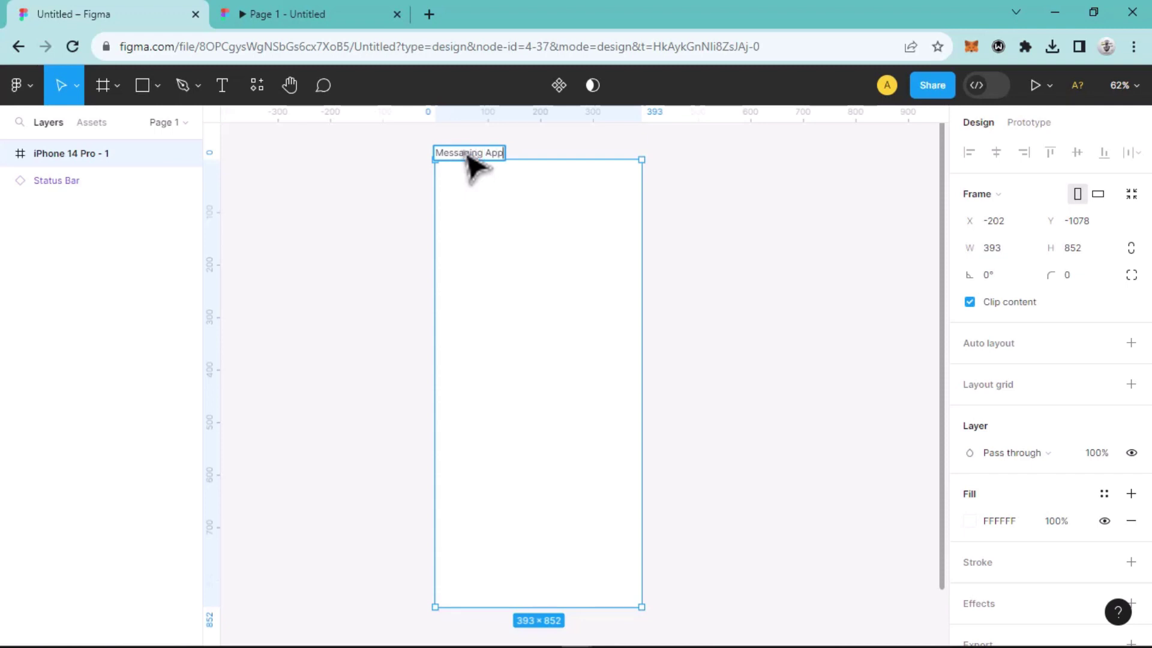
click(530, 151)
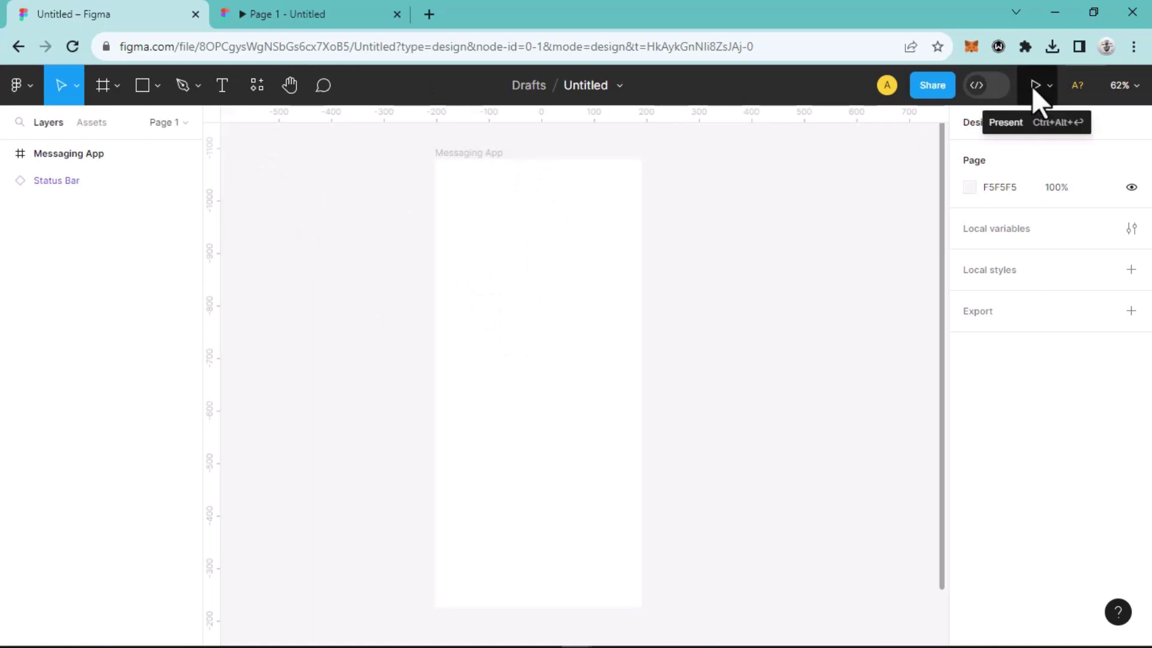
Step: Check the empty Messaging App frame in the phone preview and return to the design file
click(272, 15)
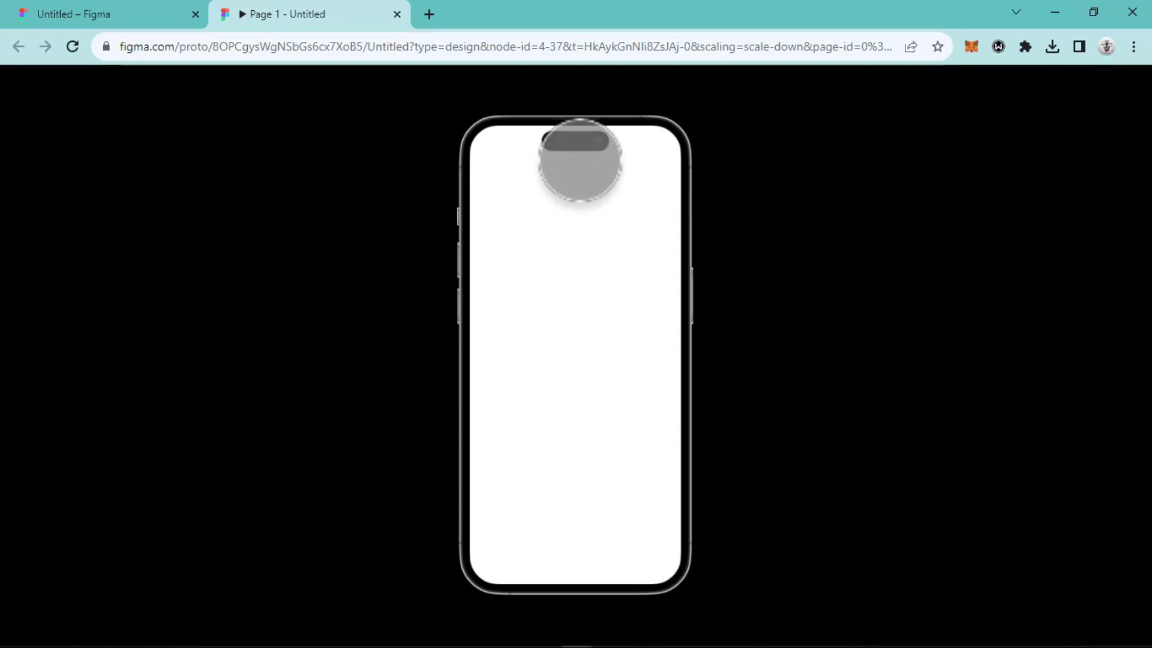
click(100, 11)
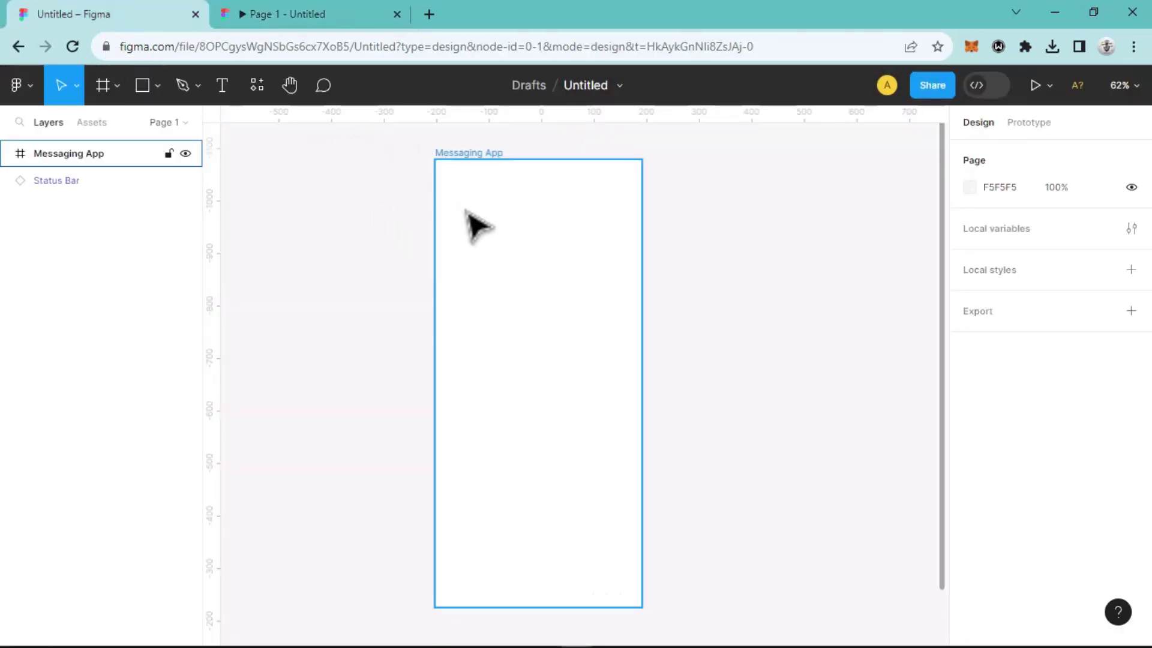
scroll(491, 270, up, 3)
scroll(587, 291, up, 3)
scroll(588, 294, down, 2)
scroll(591, 300, down, 1)
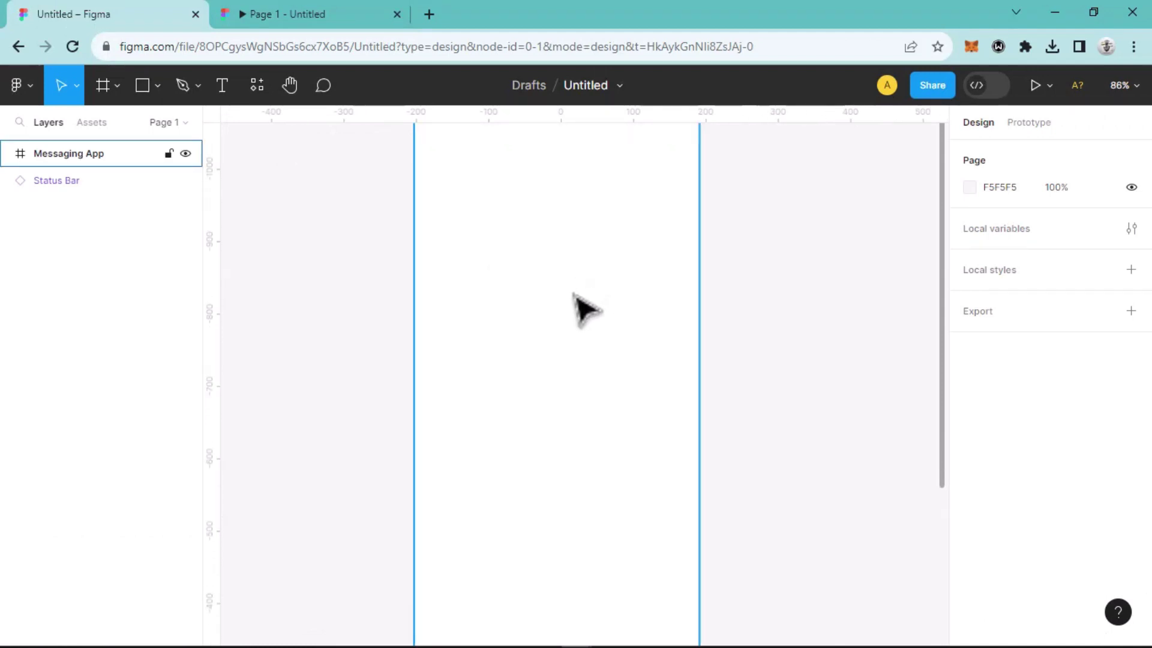
scroll(571, 299, down, 3)
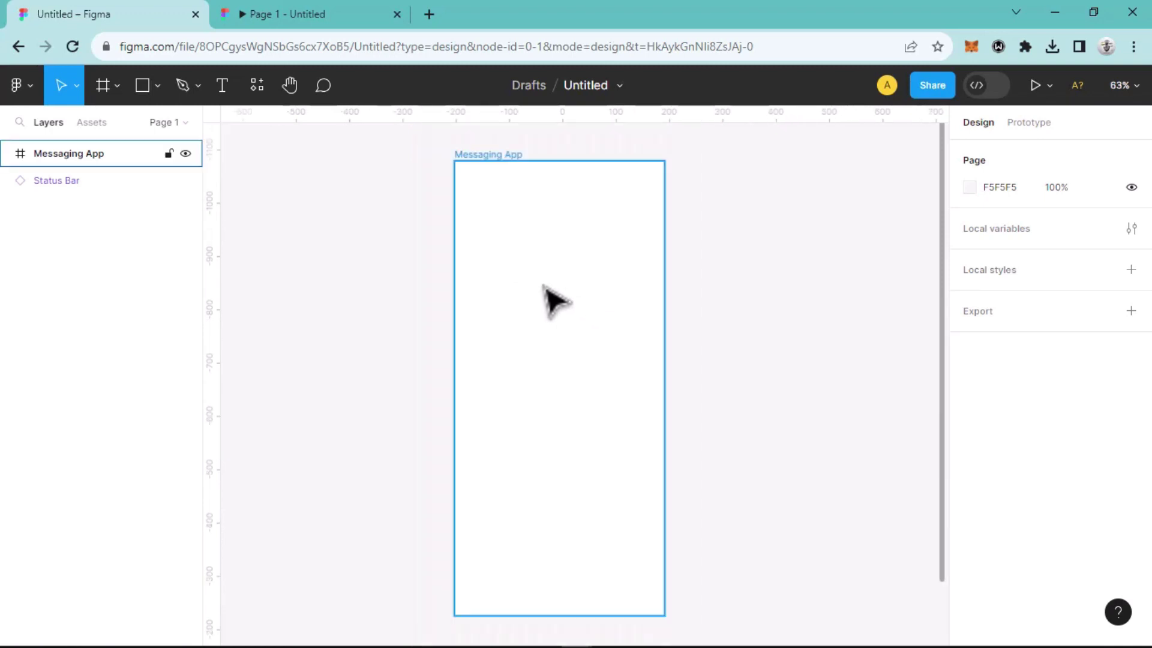
Step: Place three horizontal guides across the upper part of the Messaging App frame, the first at about 58 and the lowest at about 196
drag(386, 120, 390, 178)
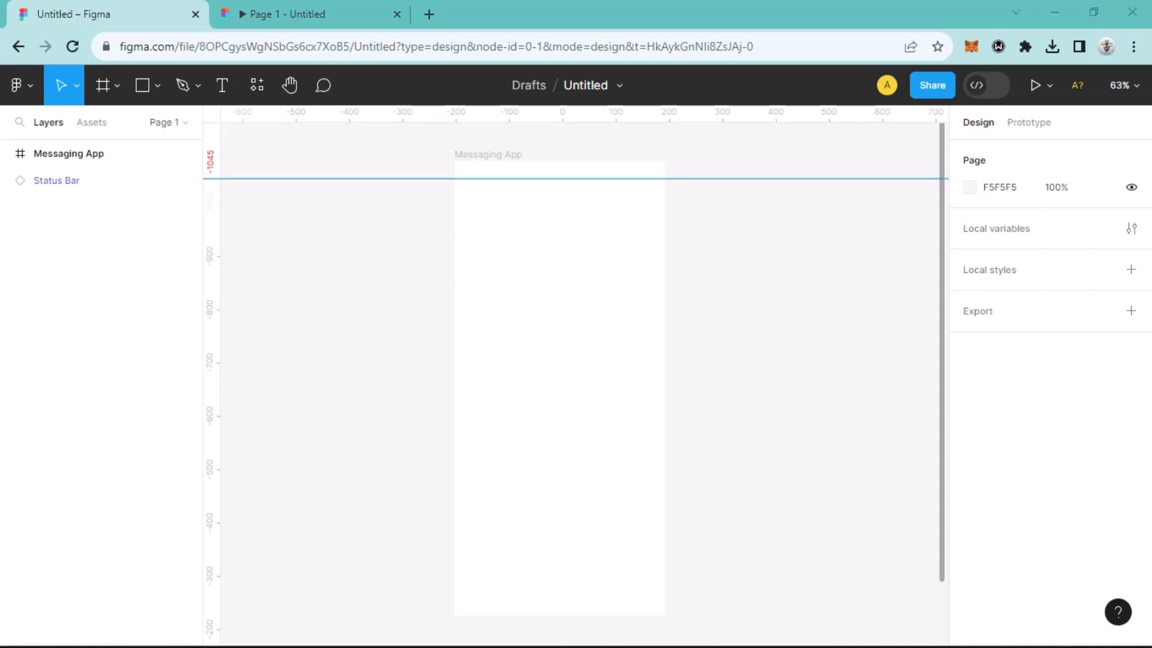
drag(503, 178, 501, 190)
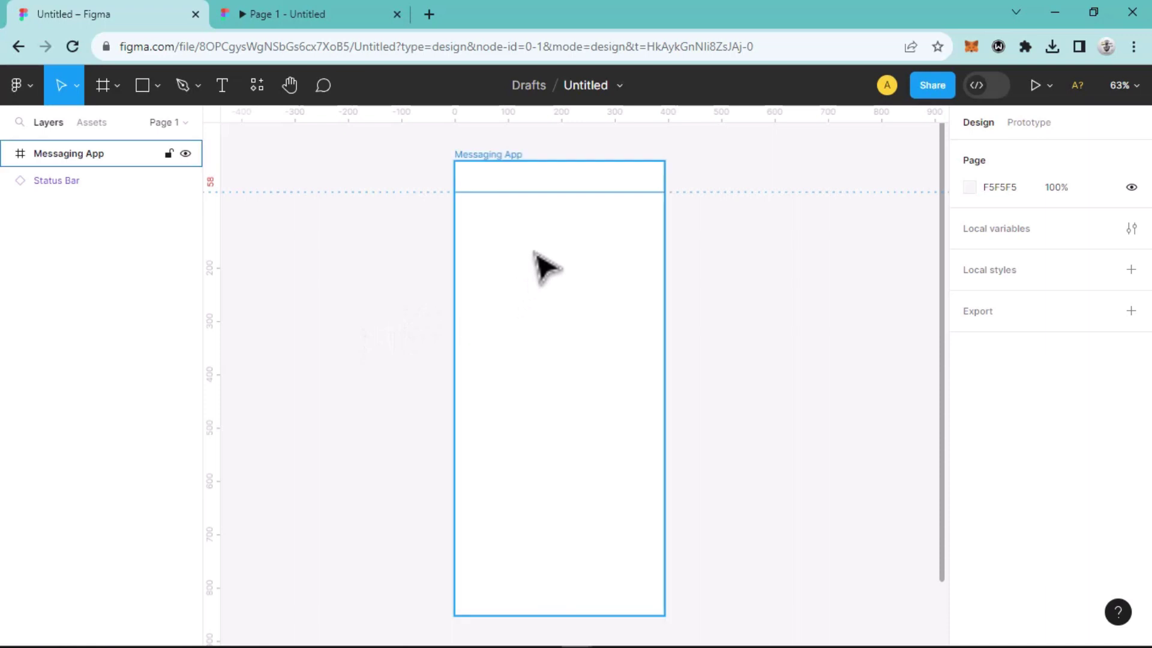
drag(560, 116, 571, 244)
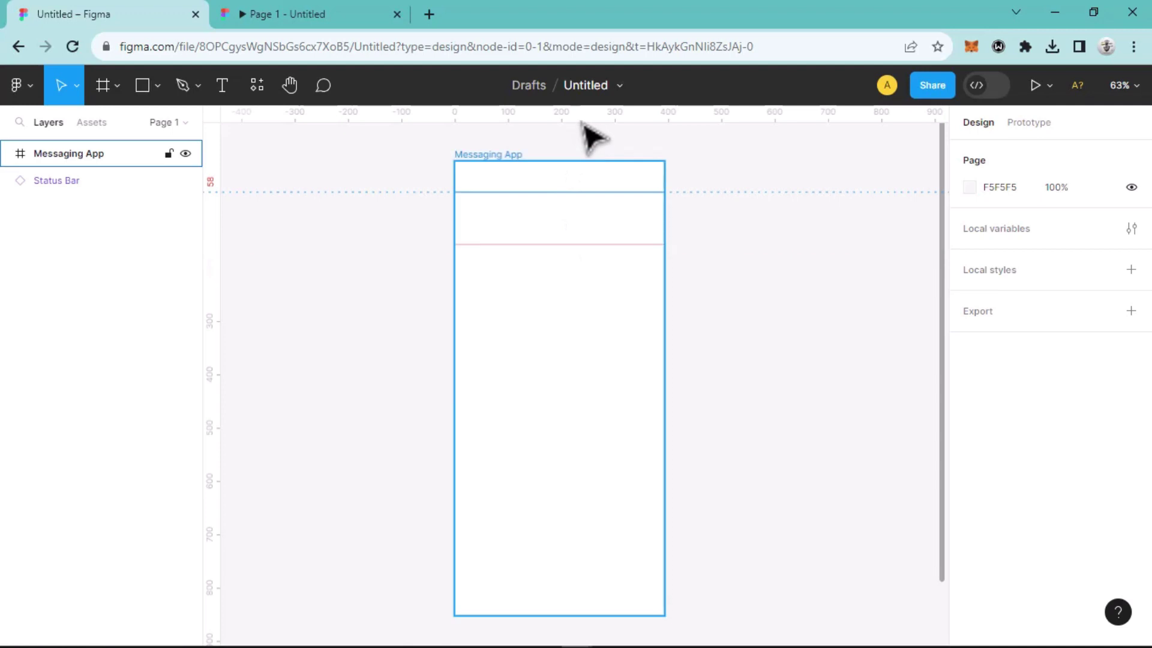
drag(575, 124, 571, 181)
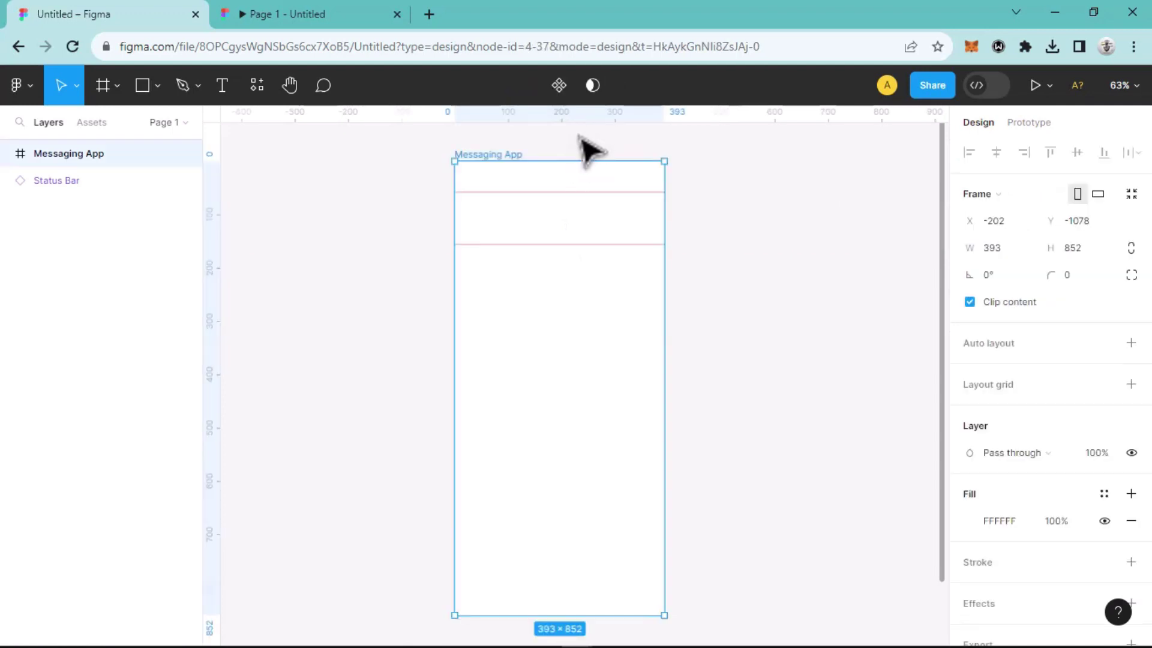
click(580, 126)
drag(579, 119, 566, 266)
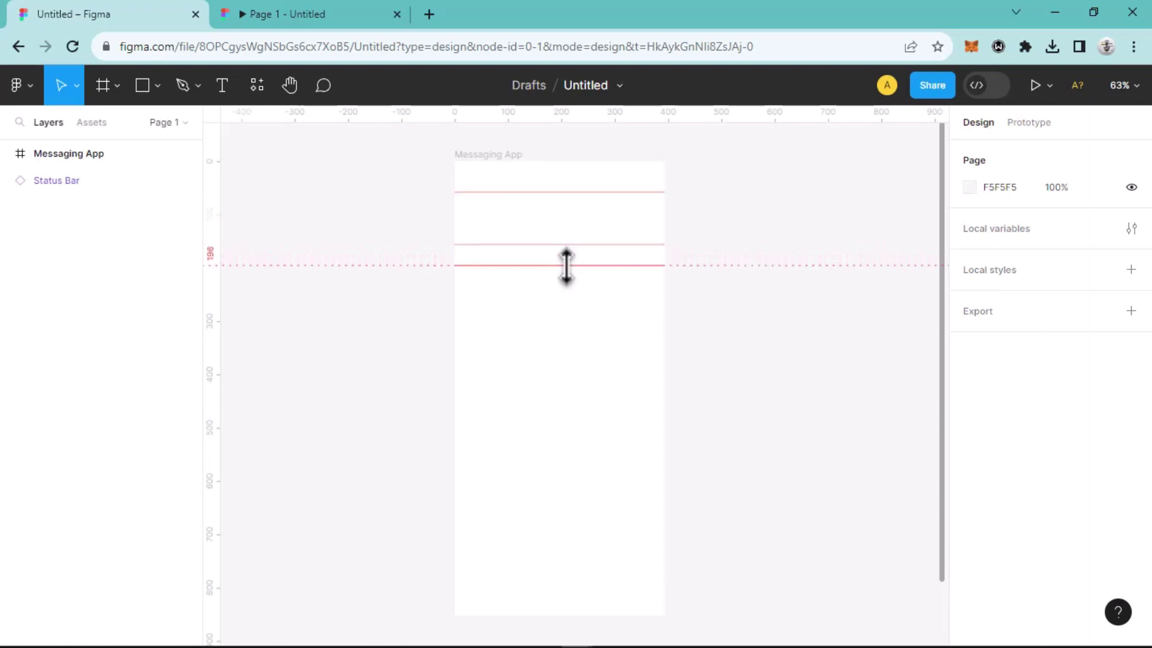
drag(565, 267, 565, 267)
drag(563, 267, 563, 267)
Step: Move the middle horizontal guide in the Messaging App frame slightly downward
scroll(590, 306, up, 3)
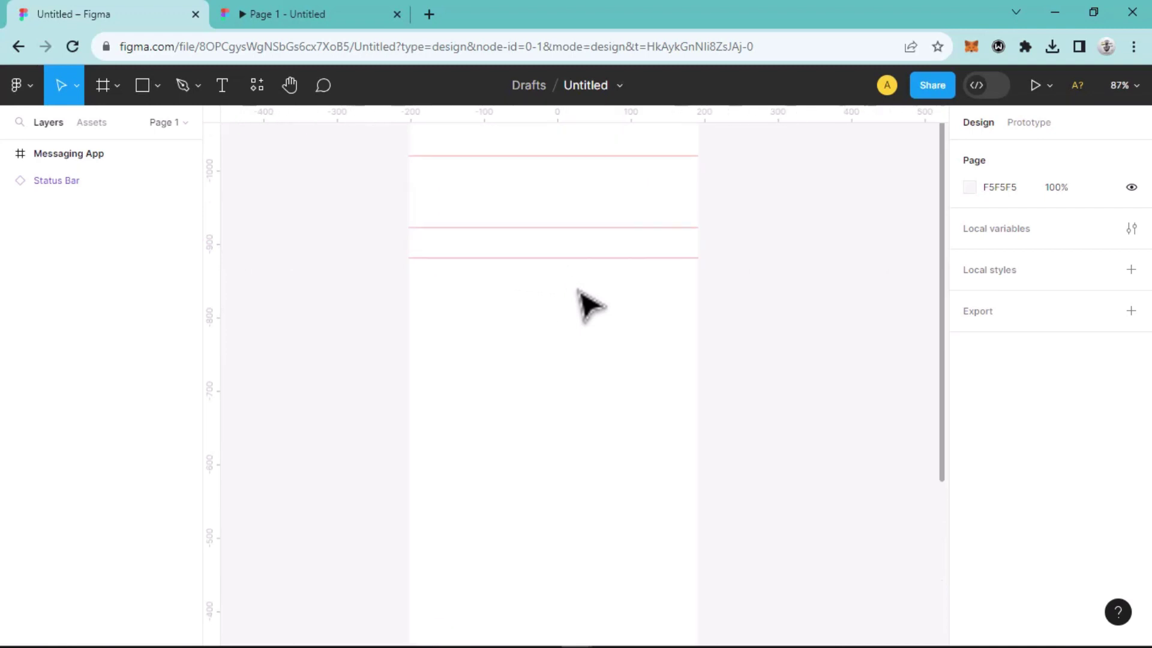
scroll(580, 297, up, 3)
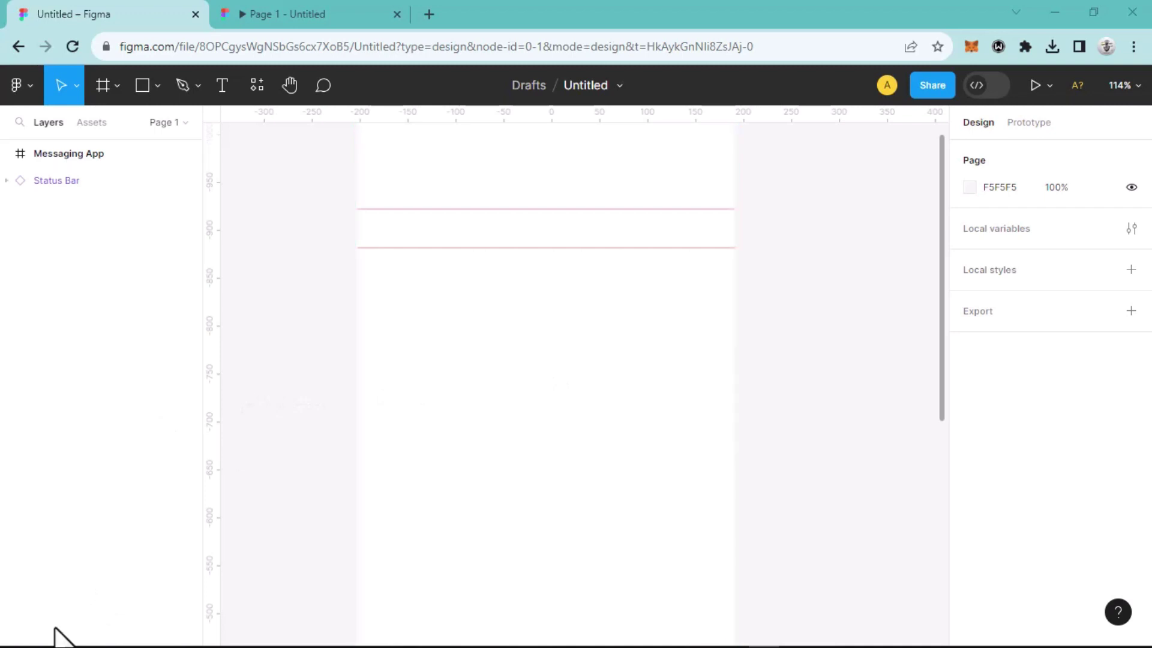
scroll(591, 288, up, 3)
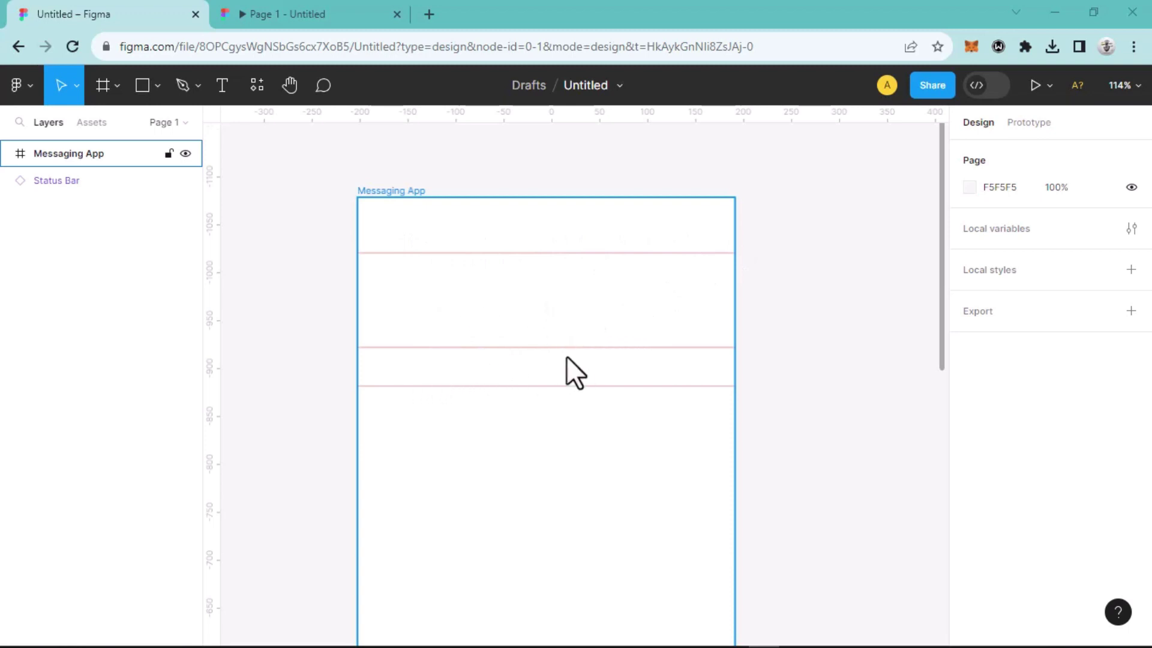
drag(566, 347, 565, 350)
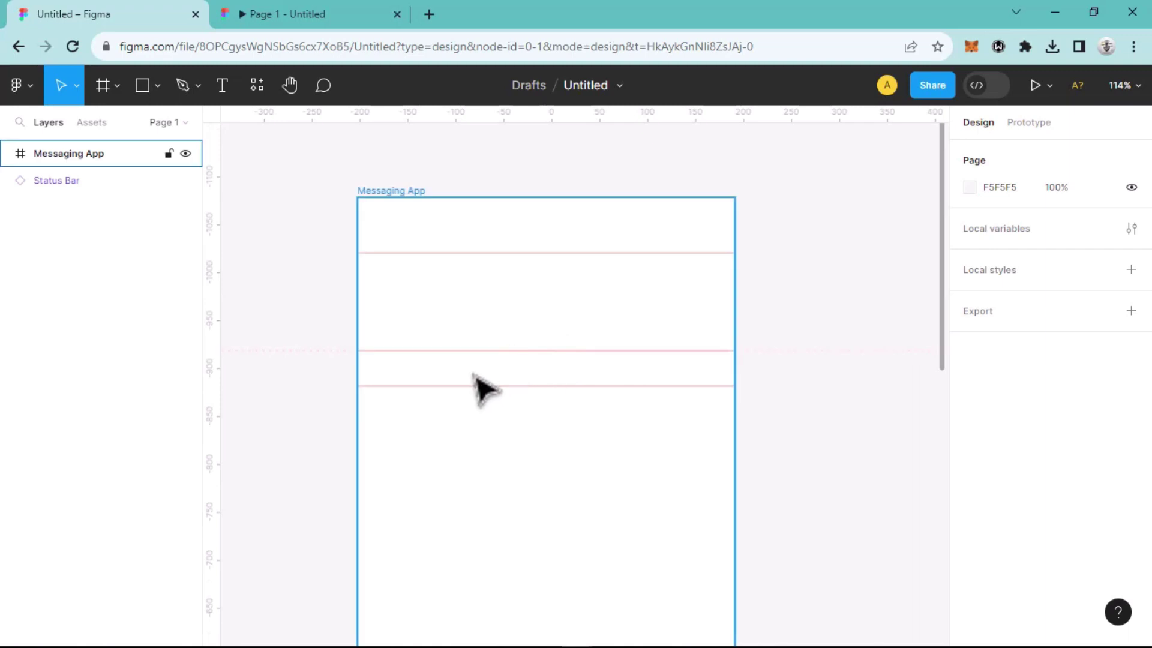
Step: Add two vertical margin guides to the Messaging App frame, at about 11 and 380
click(183, 463)
drag(218, 437, 368, 444)
drag(221, 457, 722, 496)
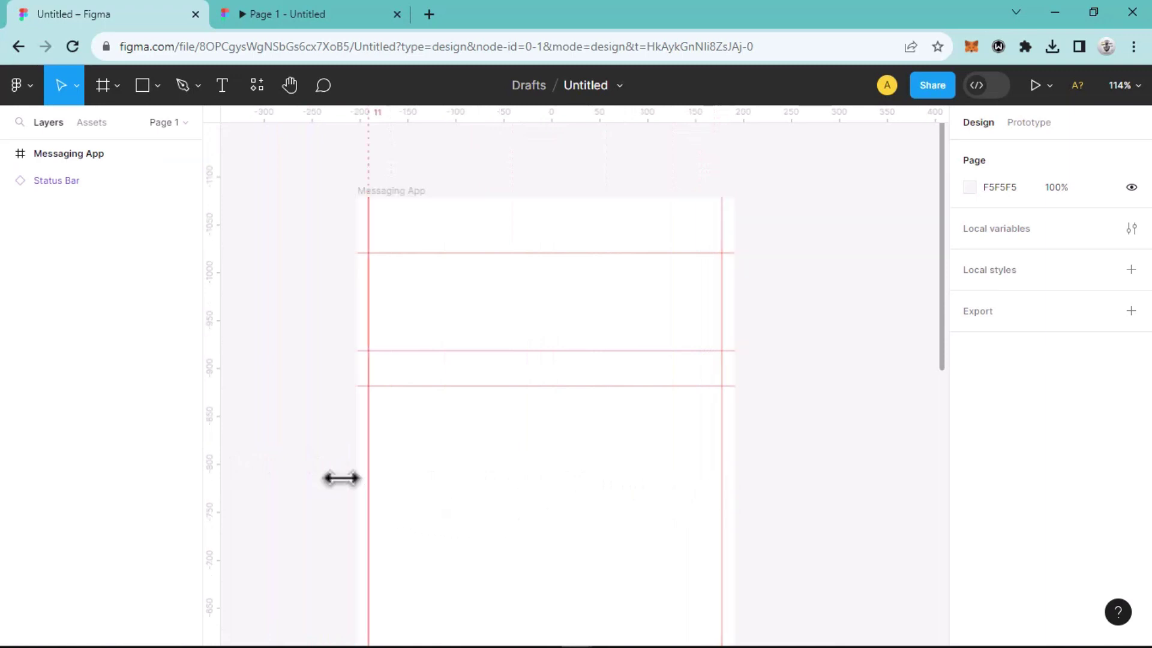
Step: Move the status bar into the top of the Messaging App frame, at X -10, Y 10, above the first horizontal guide
scroll(834, 454, down, 3)
scroll(828, 452, down, 9)
click(792, 432)
drag(786, 307, 667, 329)
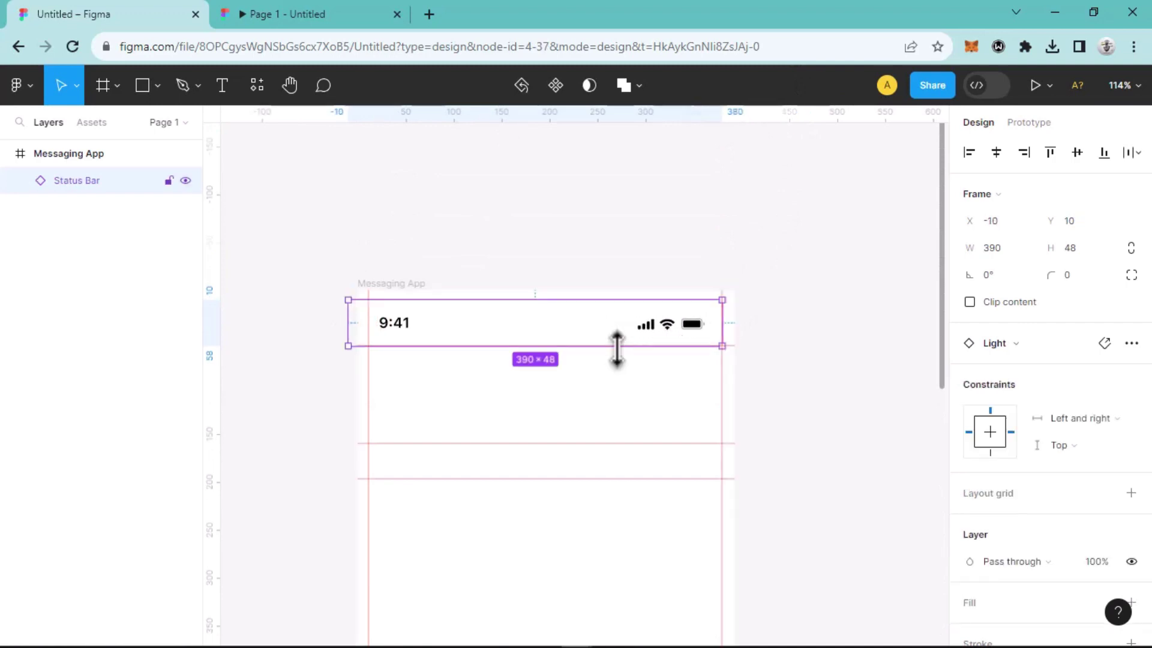
Step: Narrow the status bar from its left edge to a width of 380 so that it starts at X 0
mouse_move(341, 322)
mouse_down()
mouse_move(367, 326)
mouse_move(354, 329)
mouse_up()
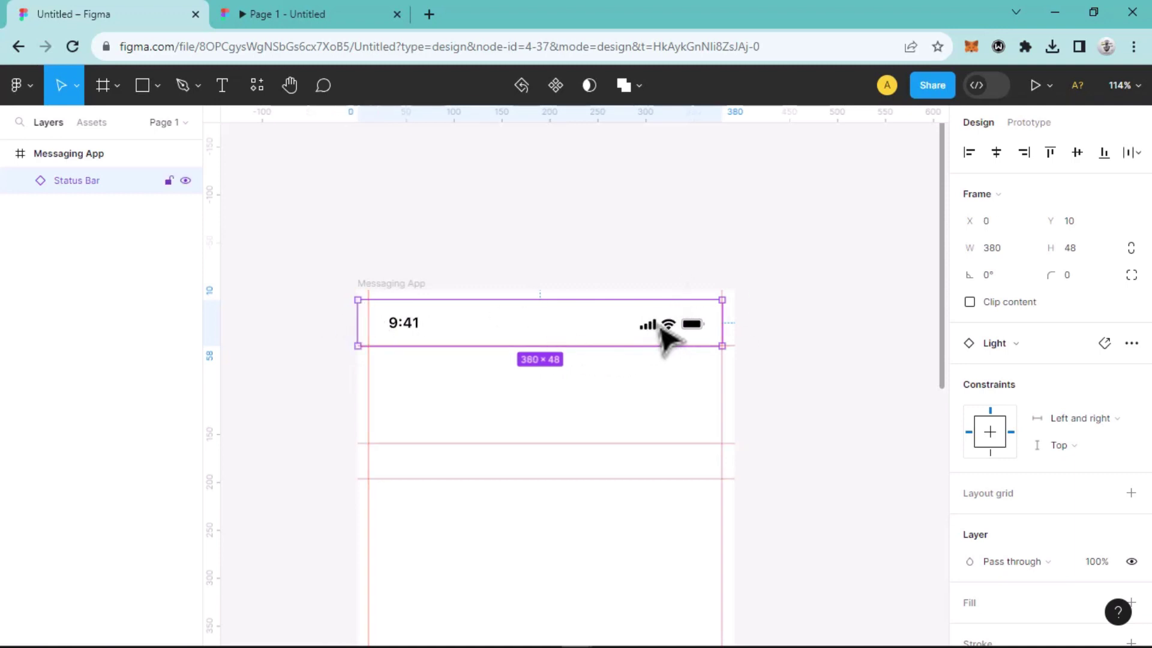
scroll(546, 384, down, 2)
scroll(555, 405, down, 5)
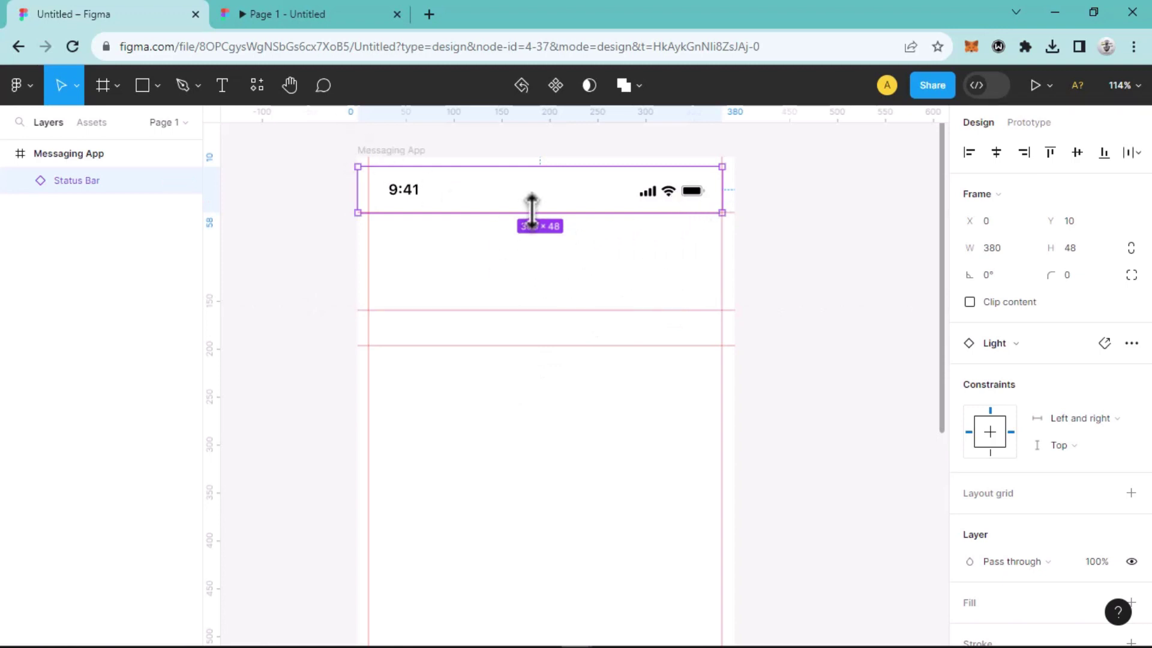
click(809, 240)
right_click(805, 242)
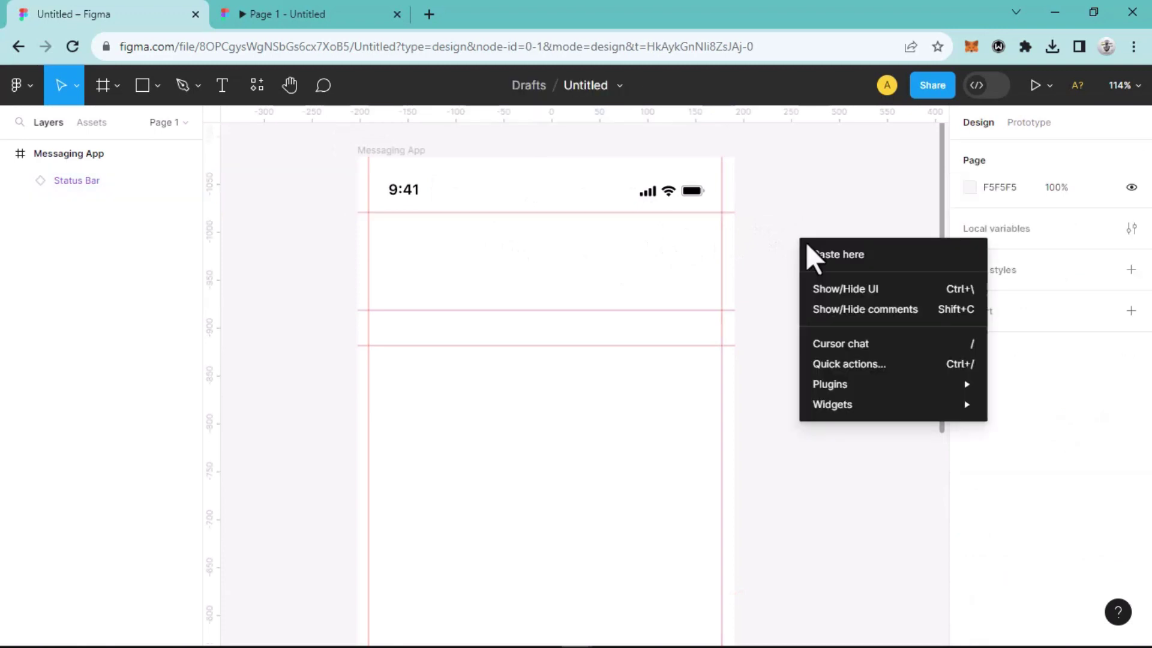
mouse_move(833, 384)
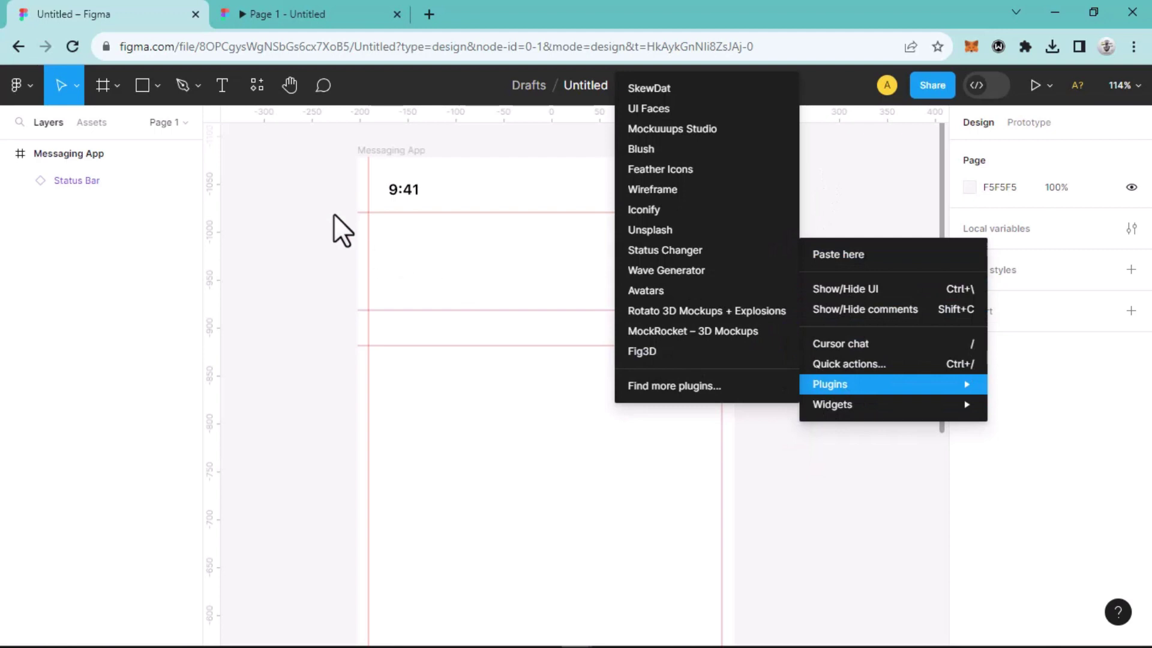
key(Escape)
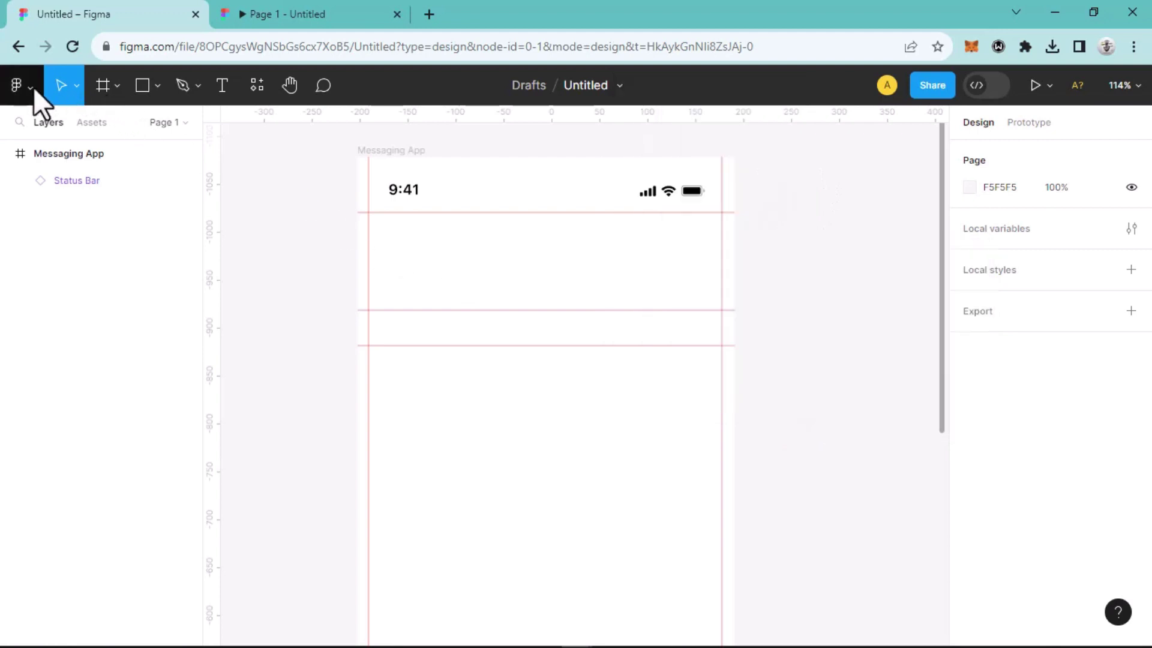
Step: Search the plugin library for "icon" and look through the suggested icon plugins
click(34, 89)
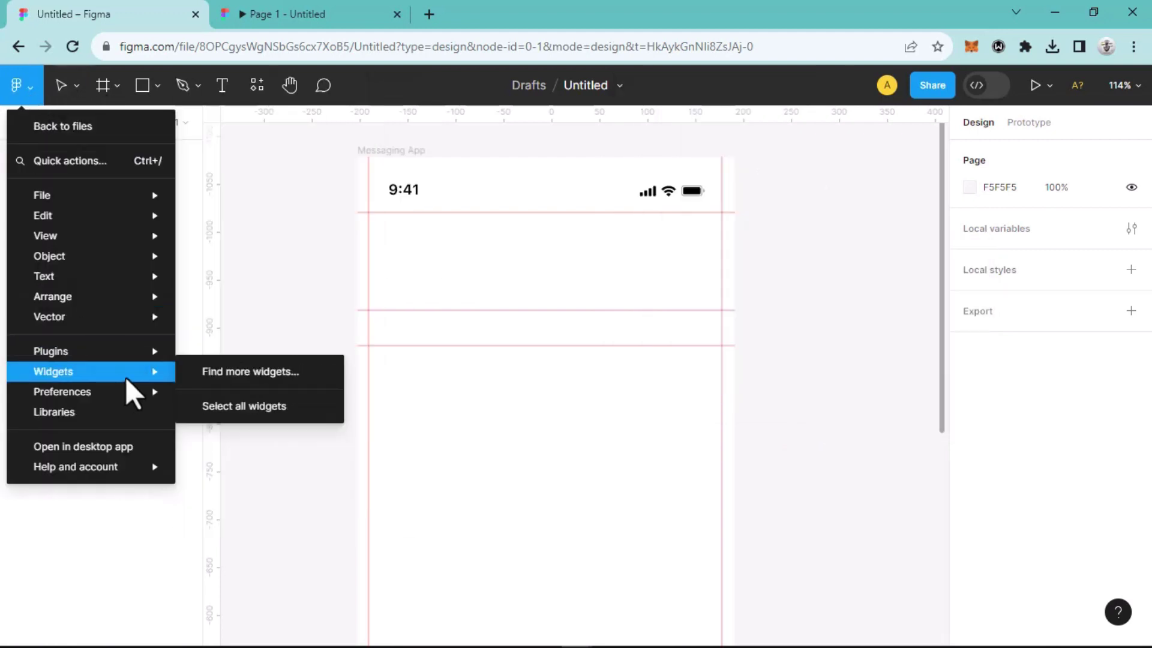
mouse_move(138, 354)
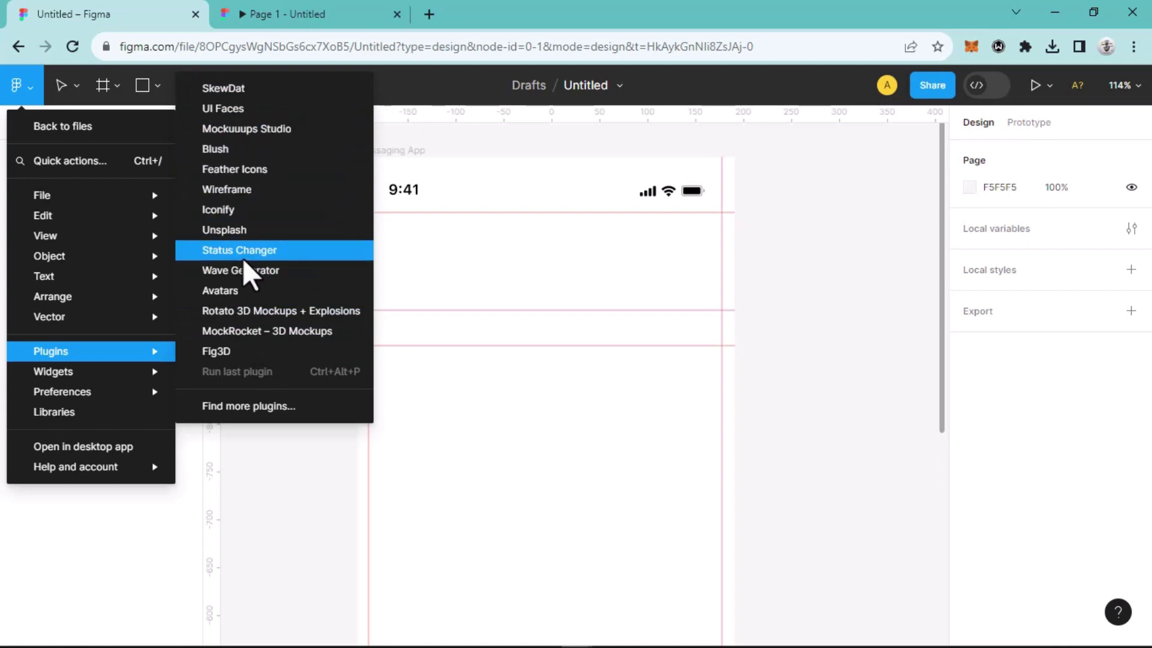
click(269, 409)
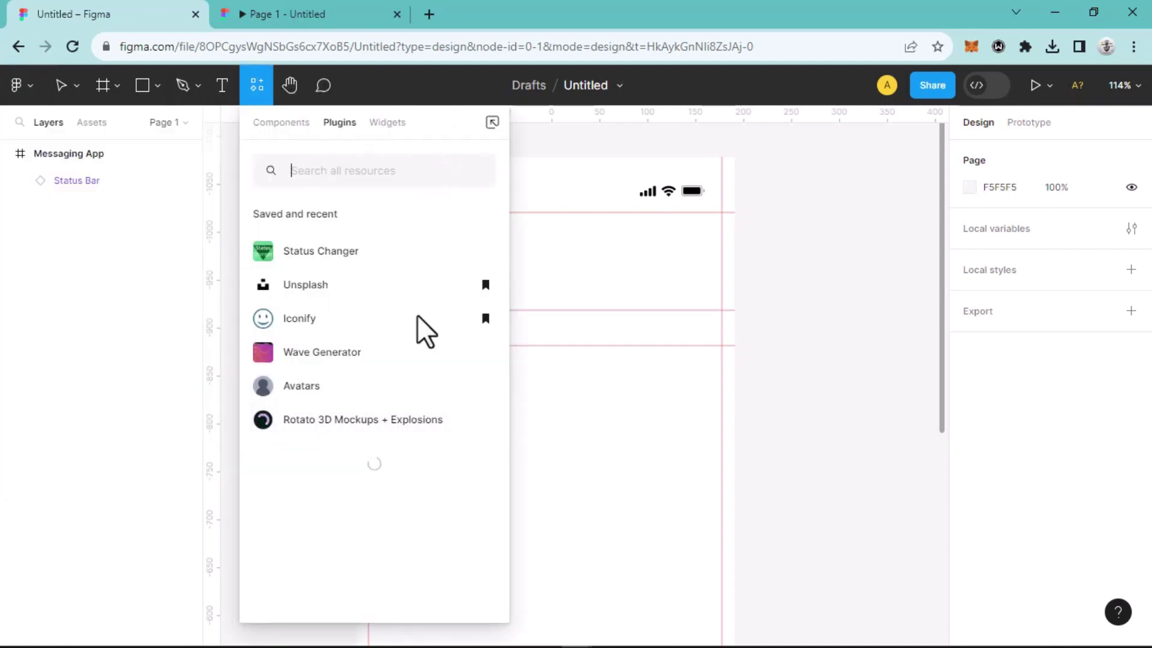
click(354, 176)
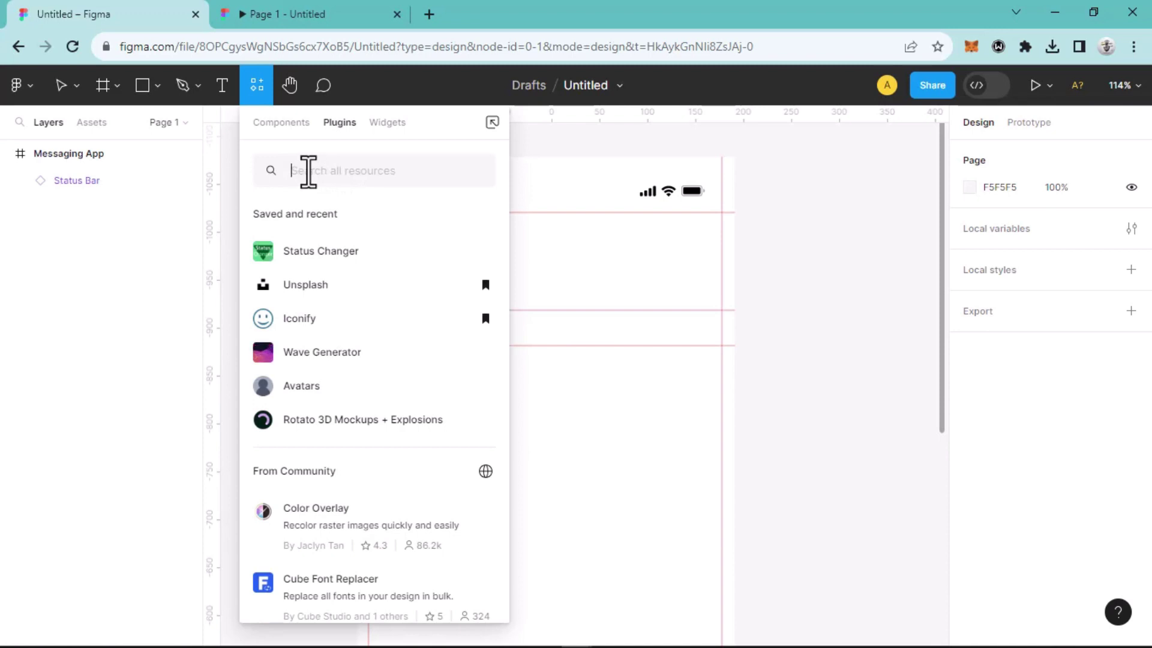
text(ico)
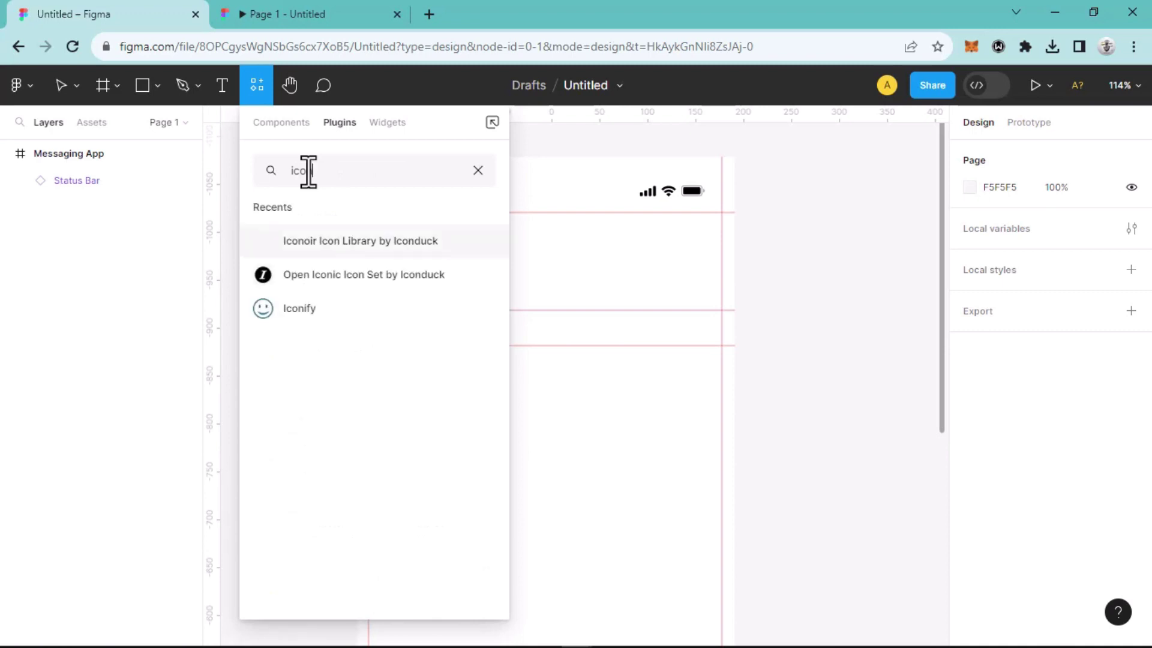
text(n)
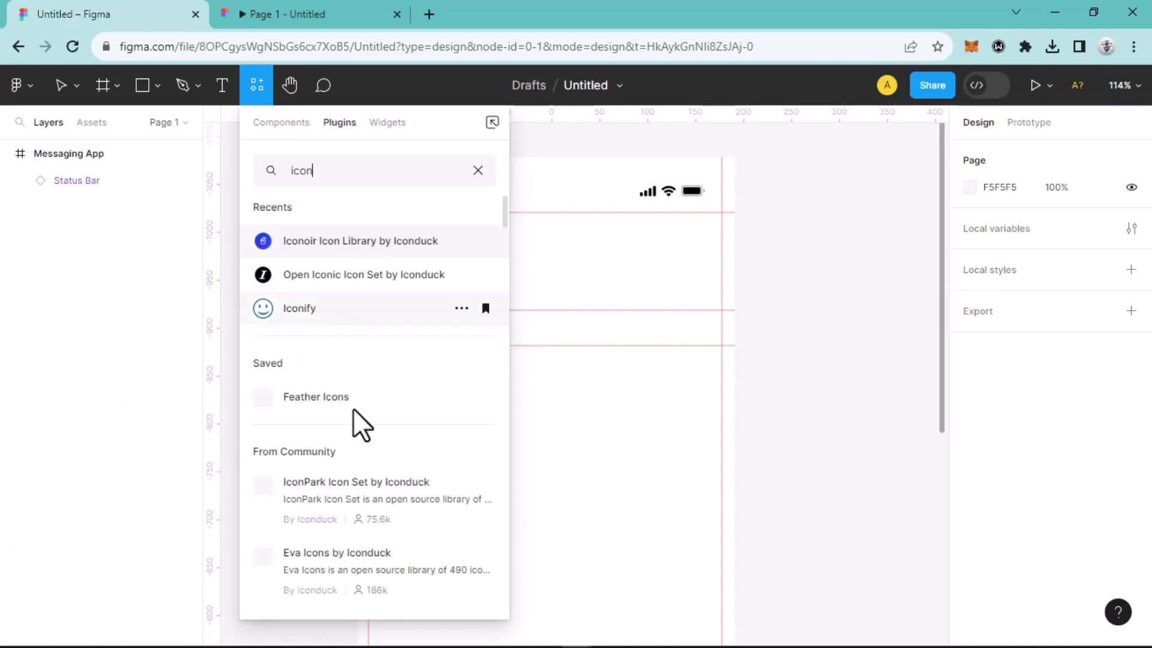
scroll(351, 387, down, 2)
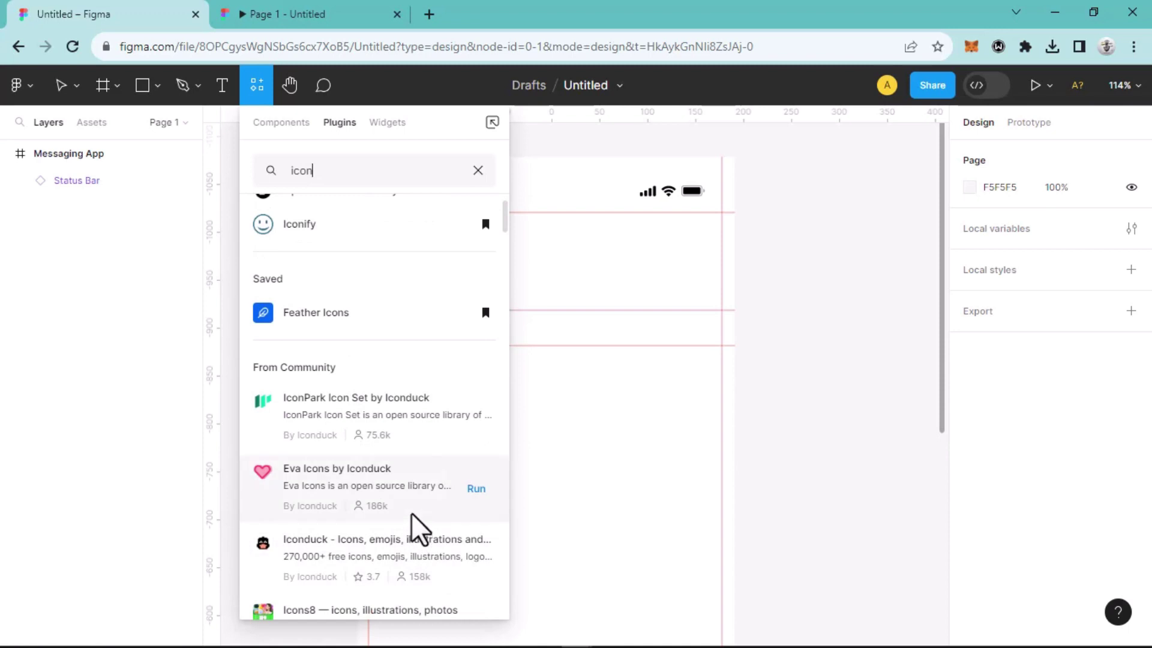
scroll(414, 427, down, 2)
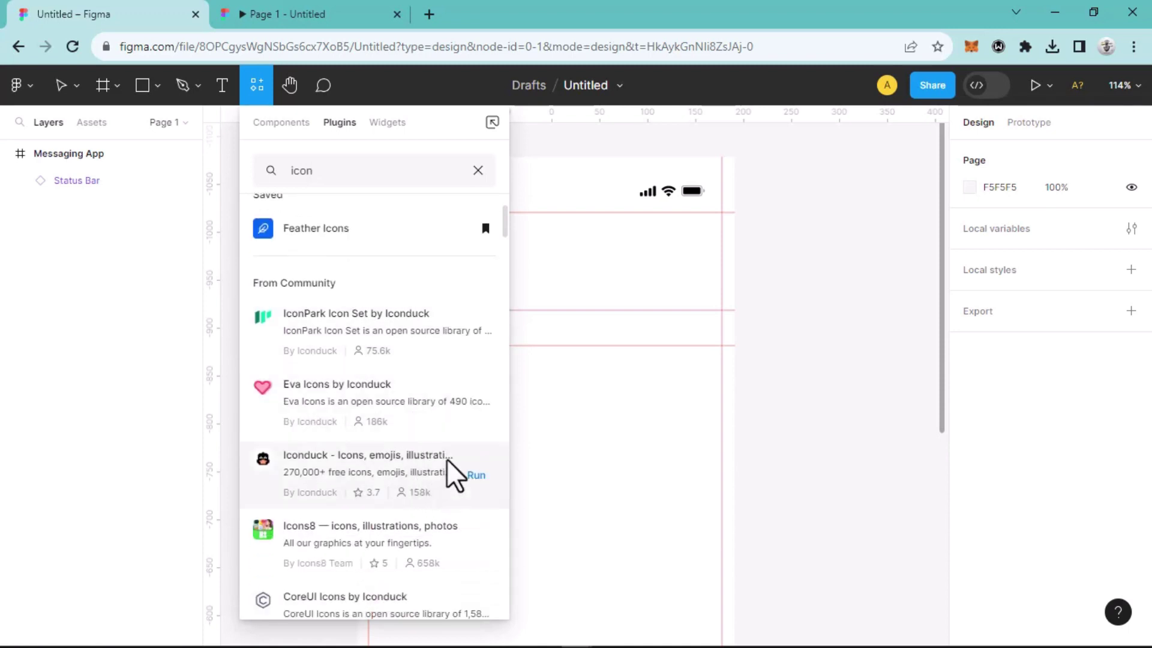
scroll(447, 462, up, 4)
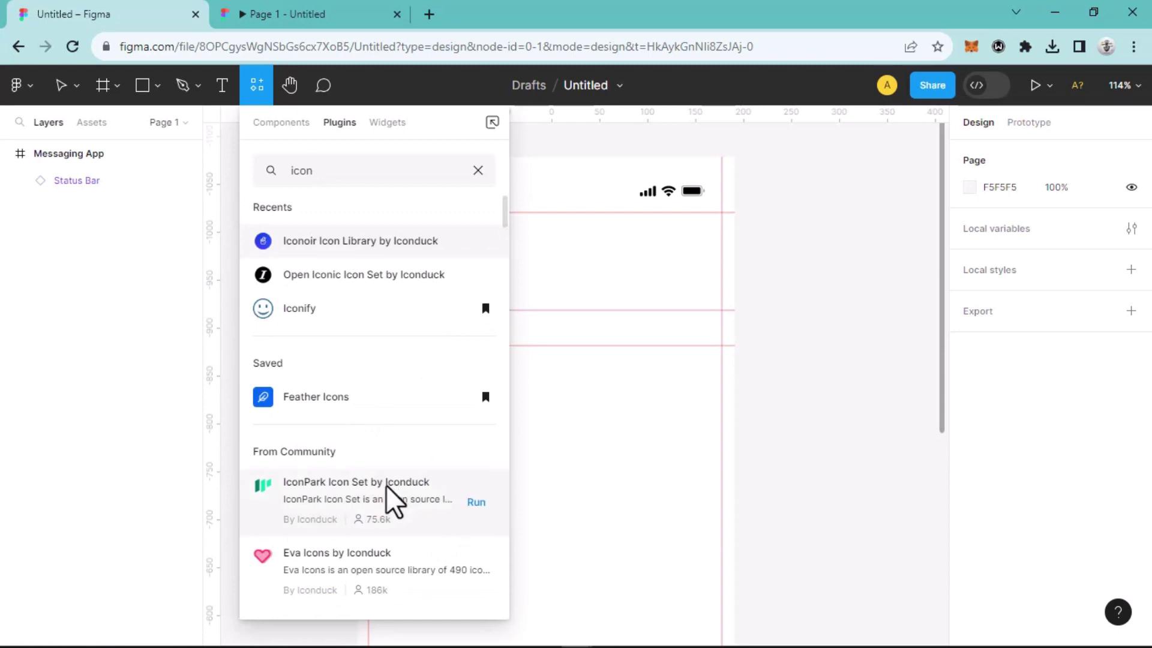
Step: Run the IconPark Icon Set by Iconduck plugin
click(483, 505)
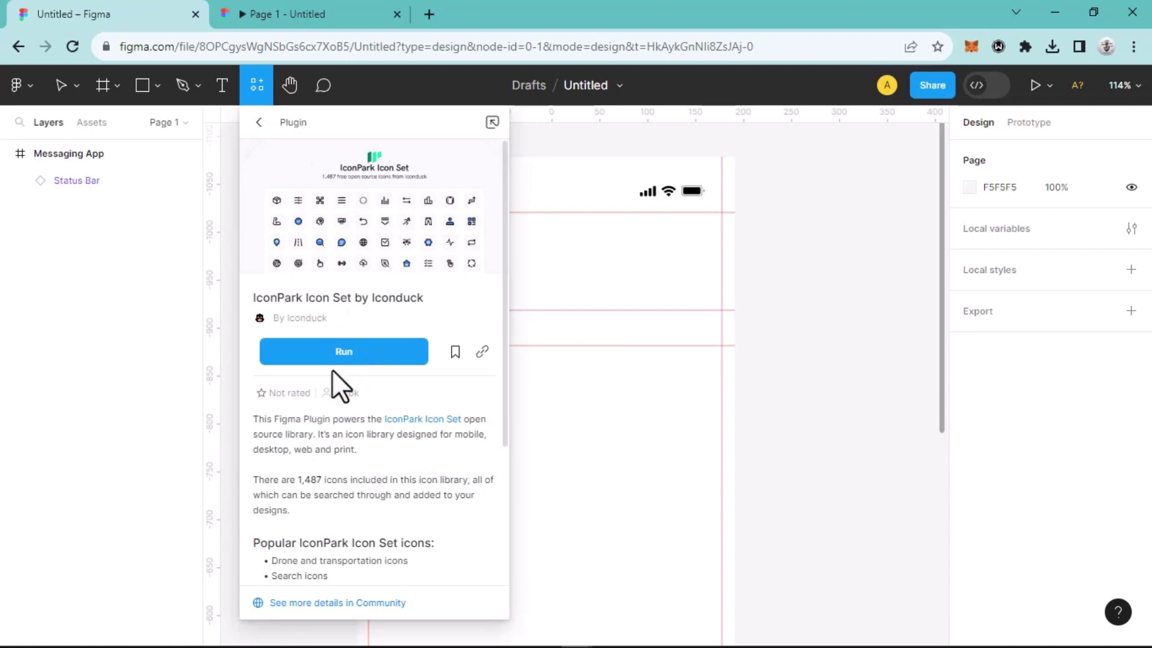
click(371, 352)
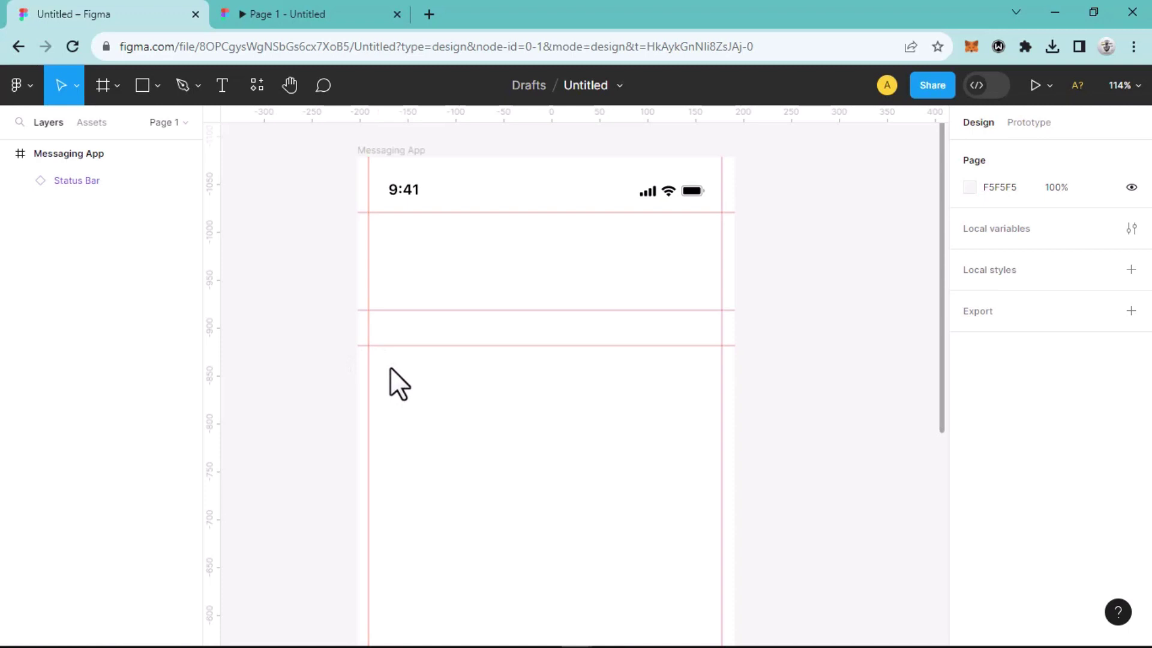
key(ctrl+alt+p)
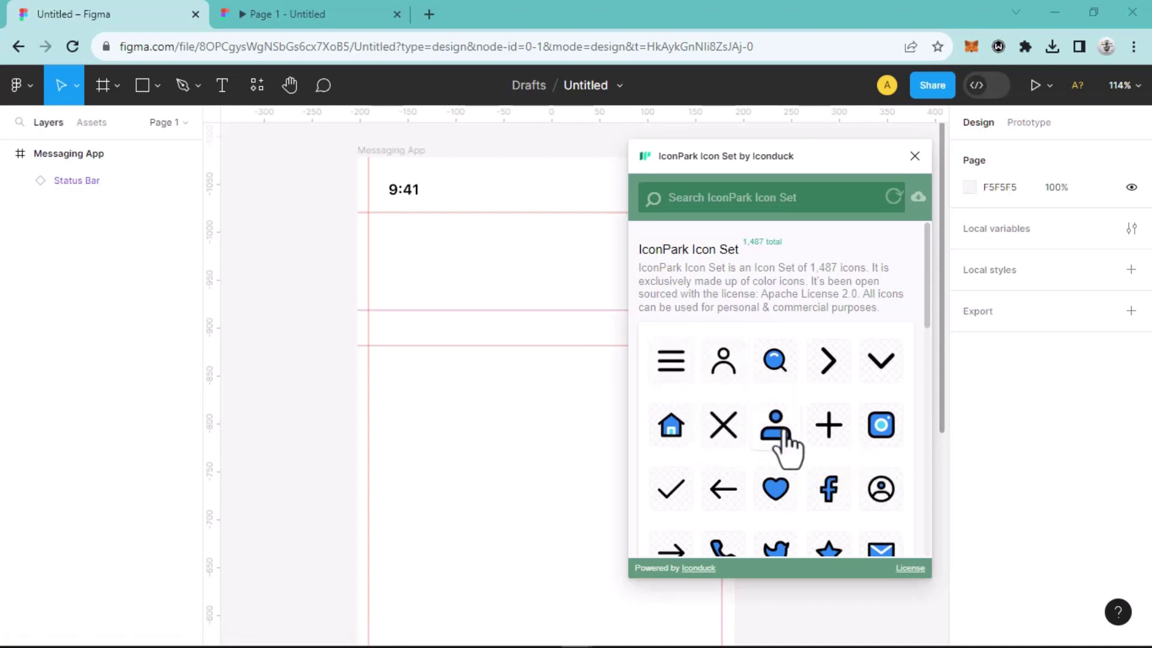
scroll(783, 447, down, 1)
scroll(779, 449, up, 1)
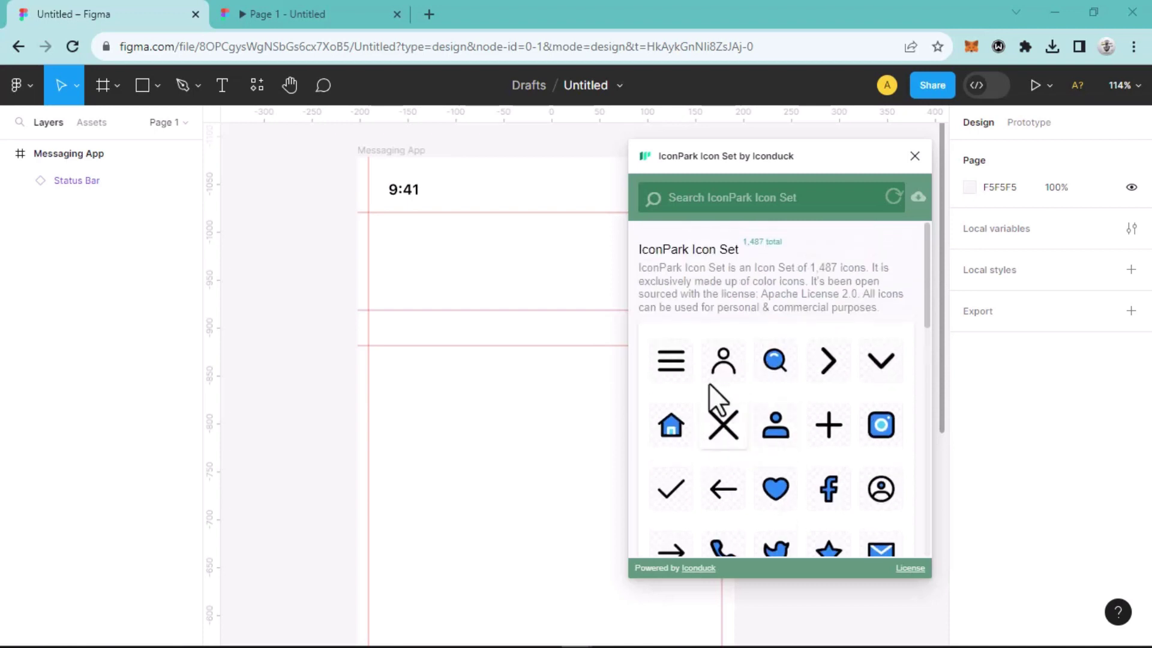
Step: Sign up for the free Iconduck account with the account e-mail address and return to the icon list
click(669, 363)
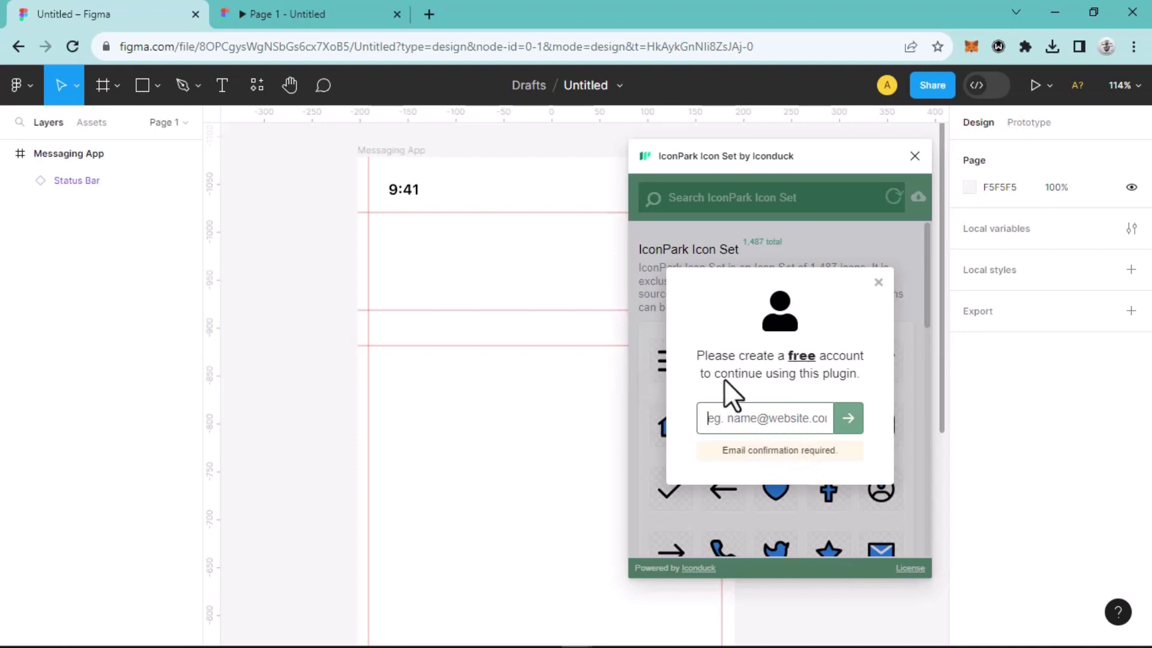
click(805, 418)
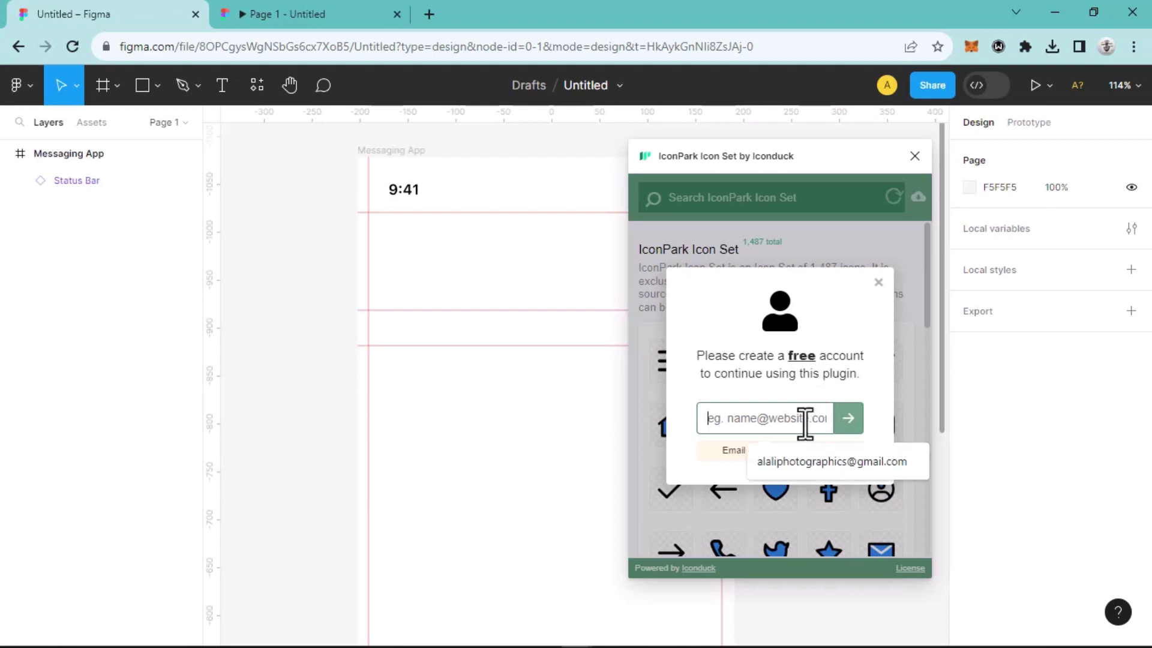
click(843, 459)
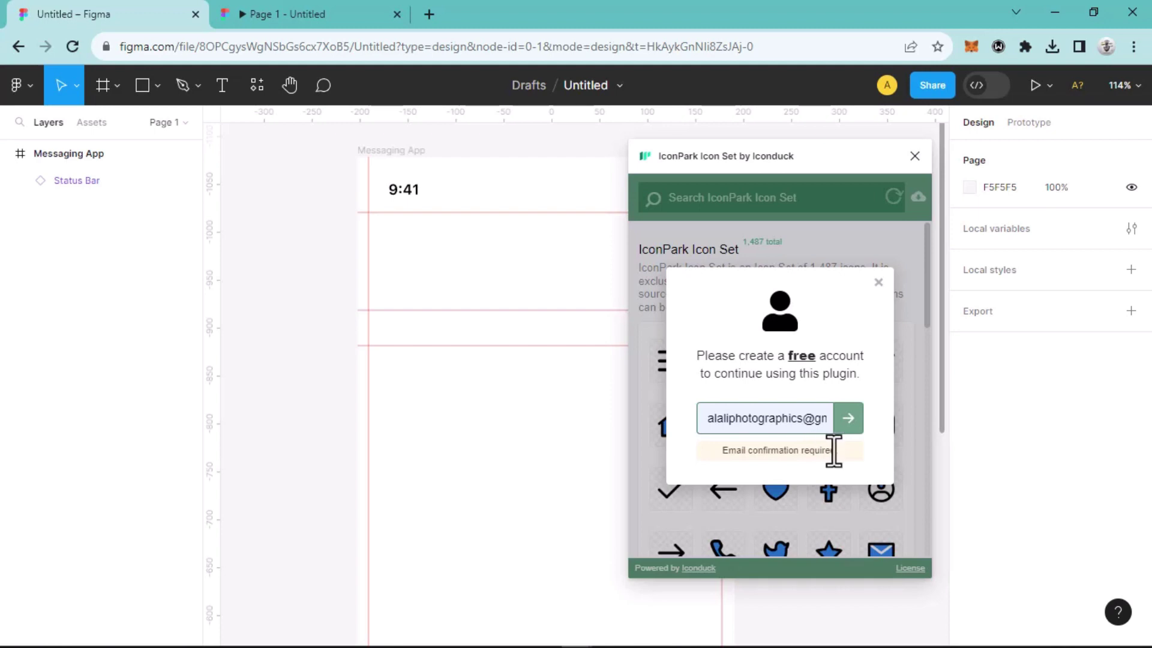
click(847, 424)
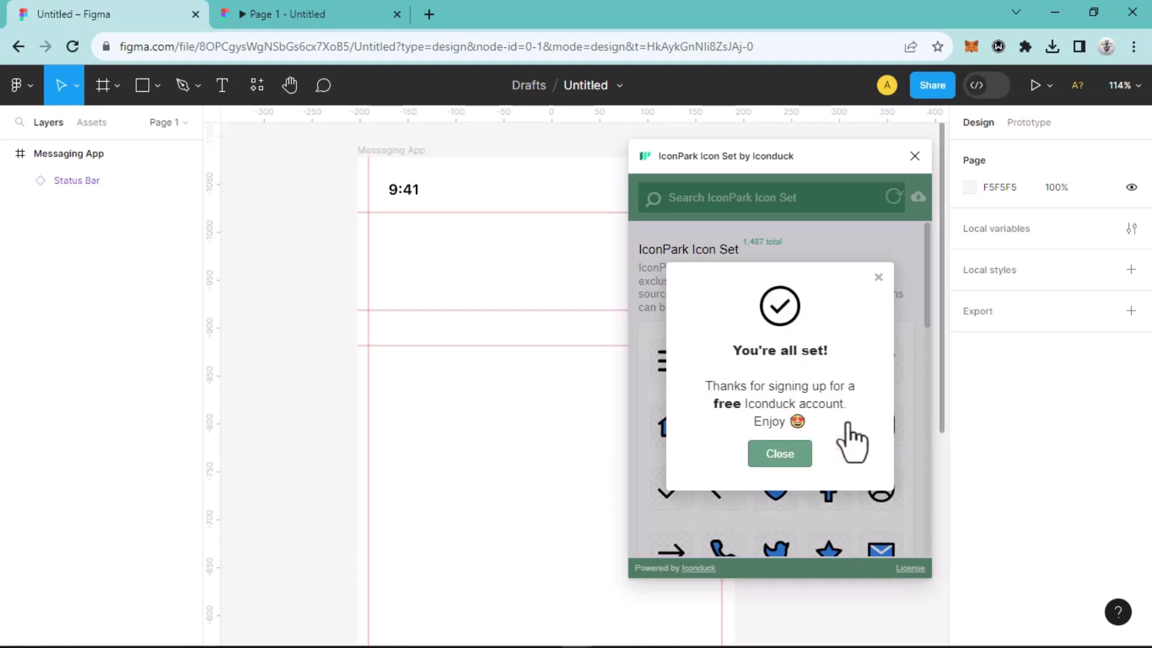
click(779, 455)
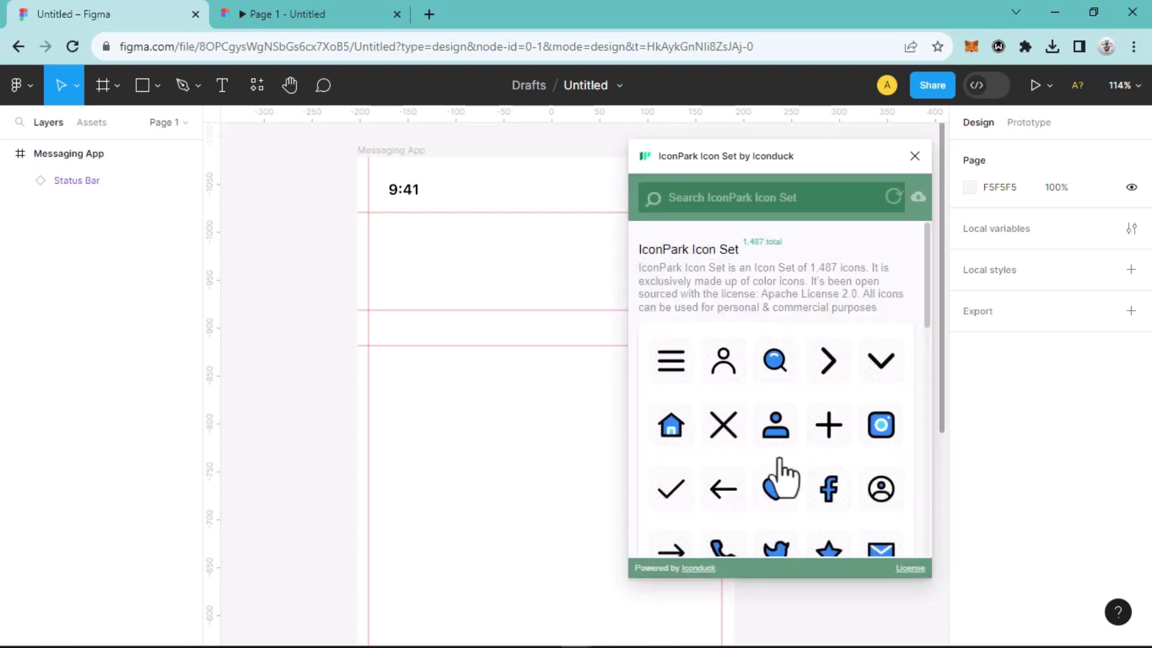
Step: Add the hamburger button icon and the wifi icon from IconPark, placing wifi left of the hamburger at about X -127, Y -850
click(672, 367)
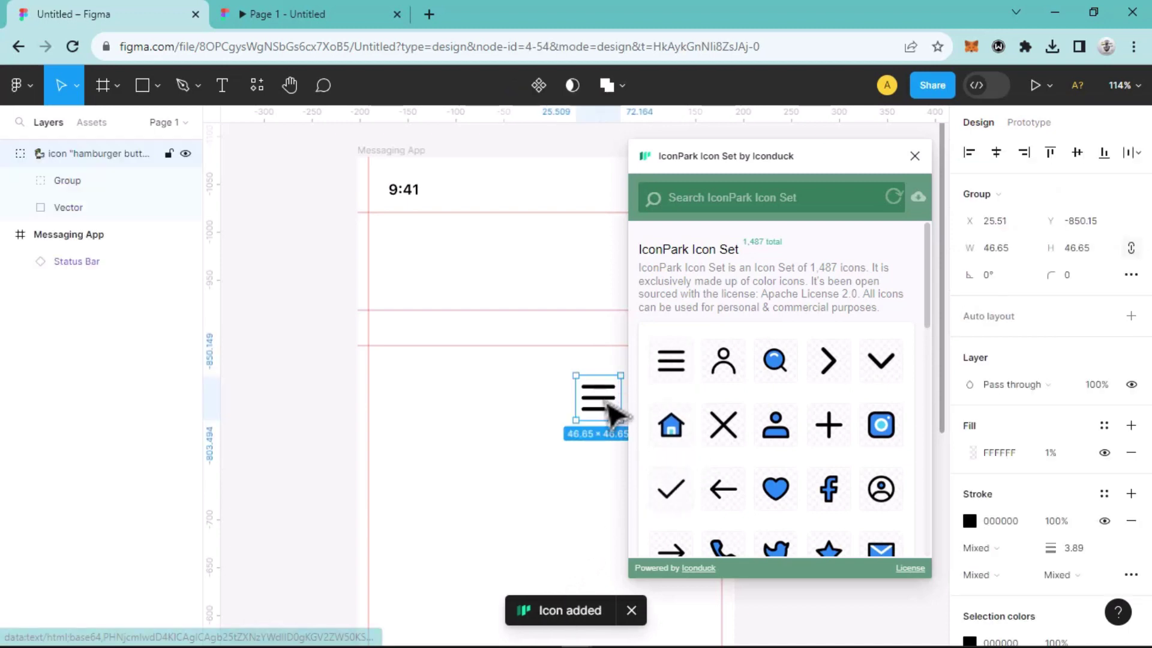
scroll(836, 435, down, 1)
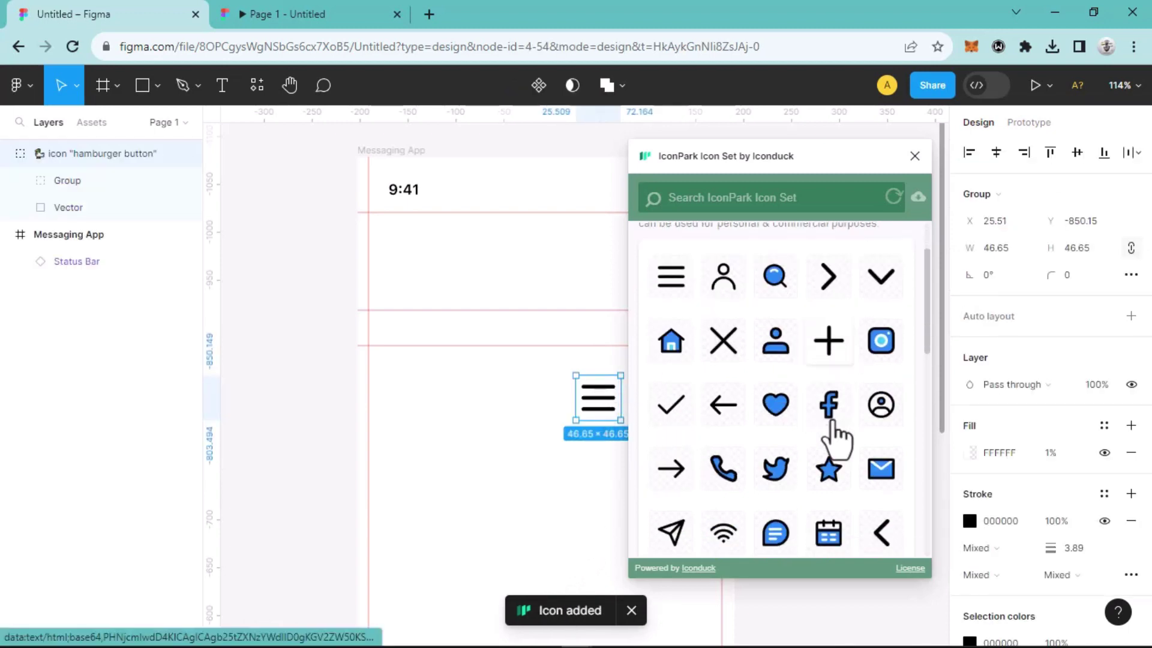
scroll(780, 507, down, 1)
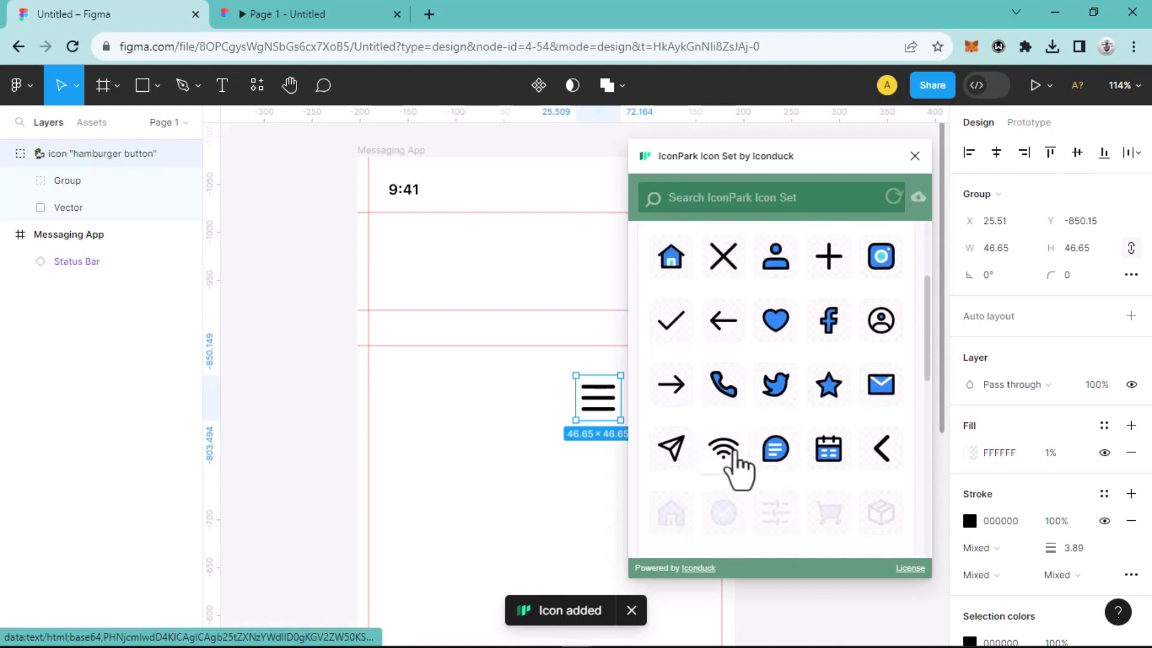
drag(729, 461, 461, 413)
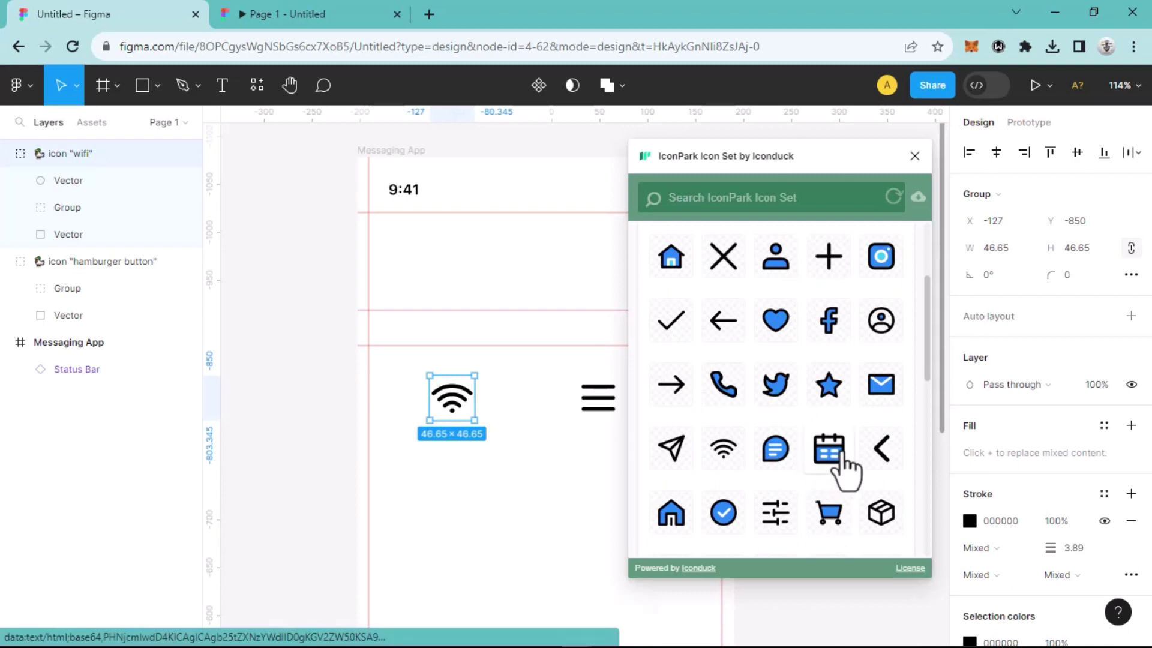
Step: Add the signal icon from IconPark and place it below the wifi icon at about X -80, Y -783
scroll(843, 457, down, 2)
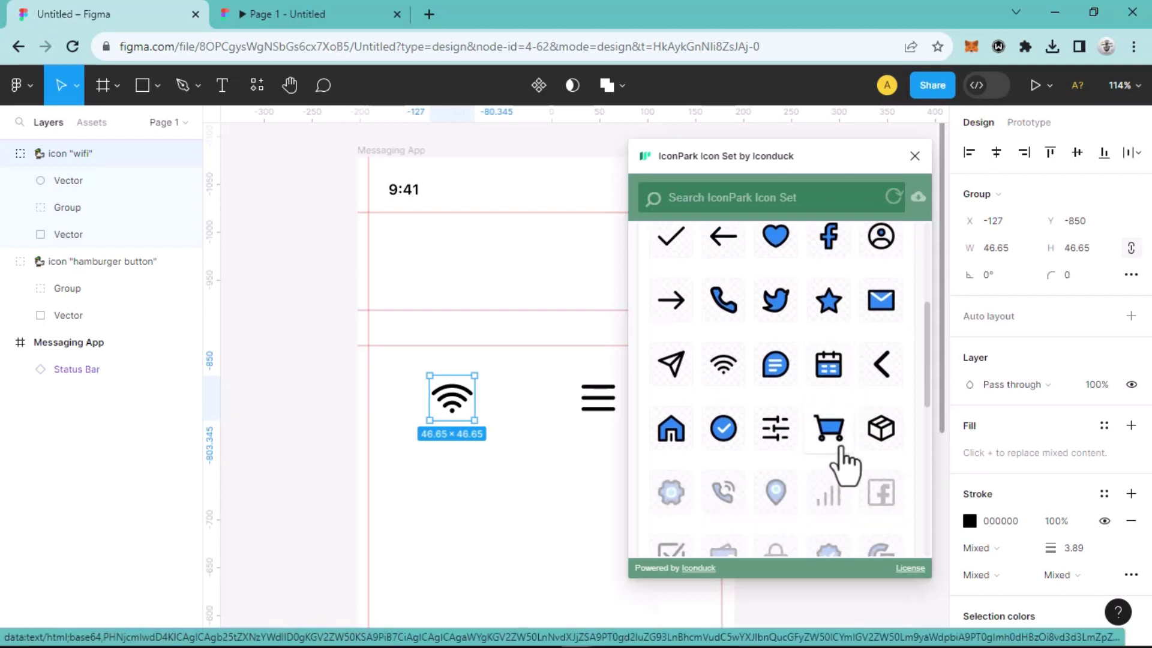
scroll(846, 462, down, 2)
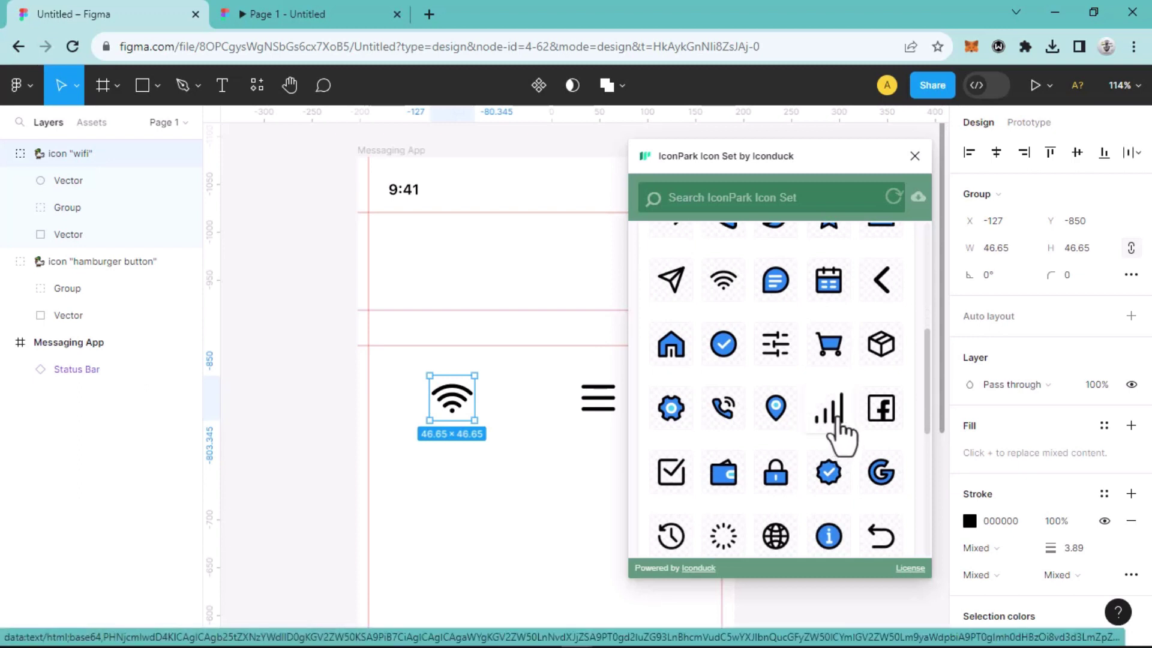
click(837, 420)
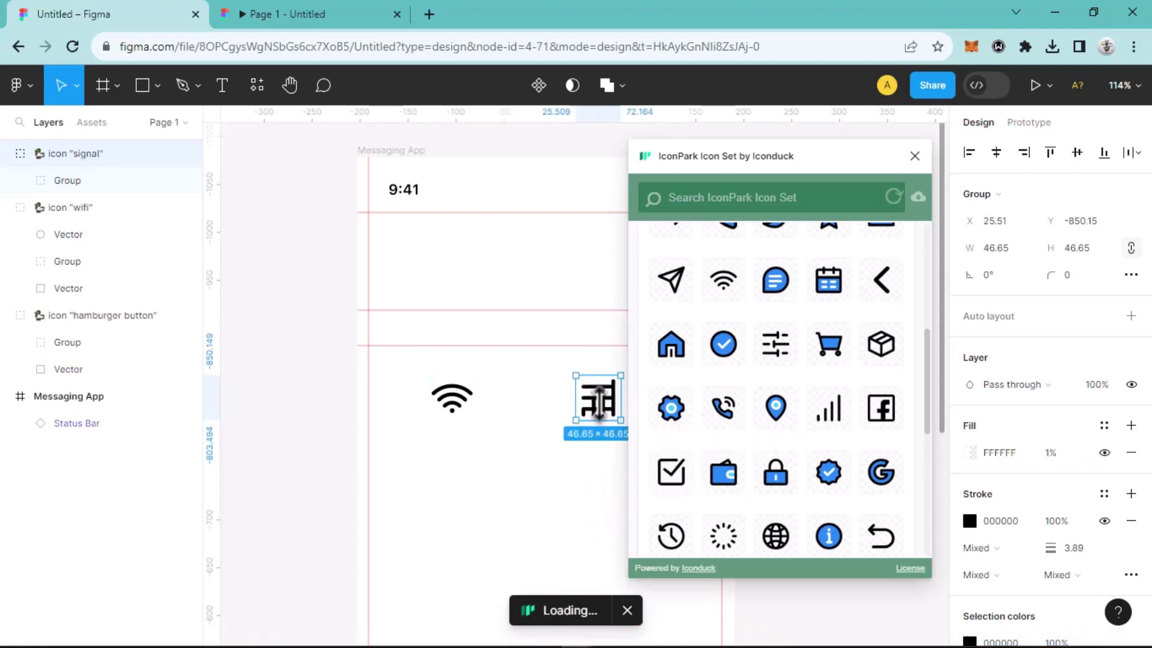
drag(612, 412, 509, 476)
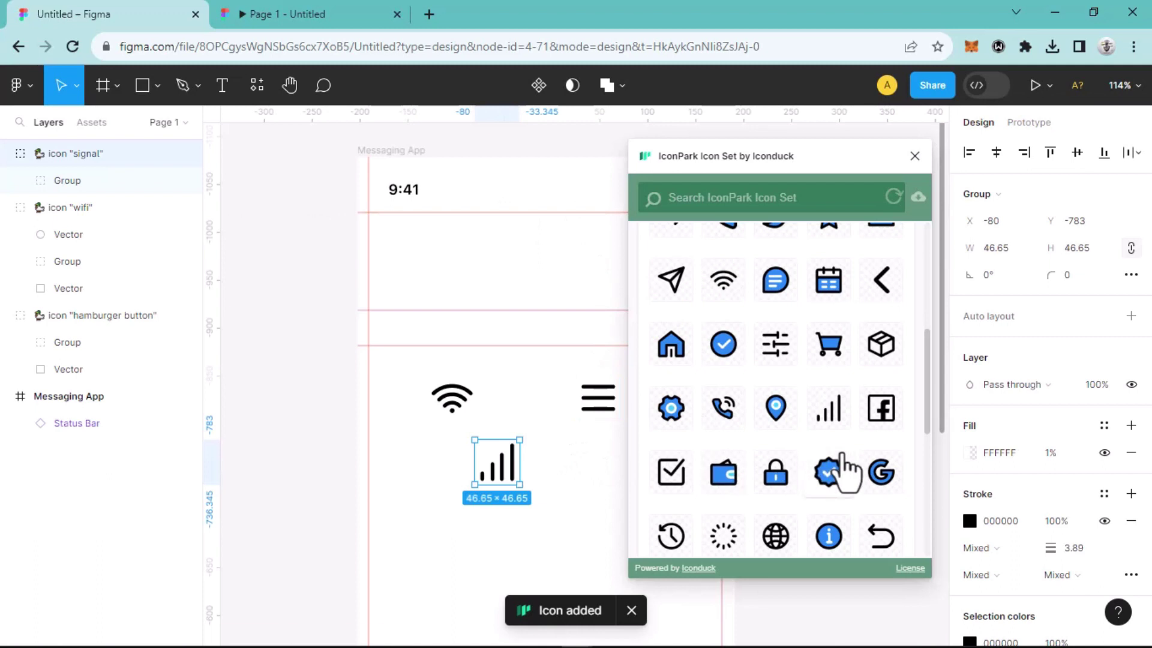
Step: Add the battery full icon from IconPark and place it left of the signal icon at about X -170, Y -795
scroll(840, 469, down, 2)
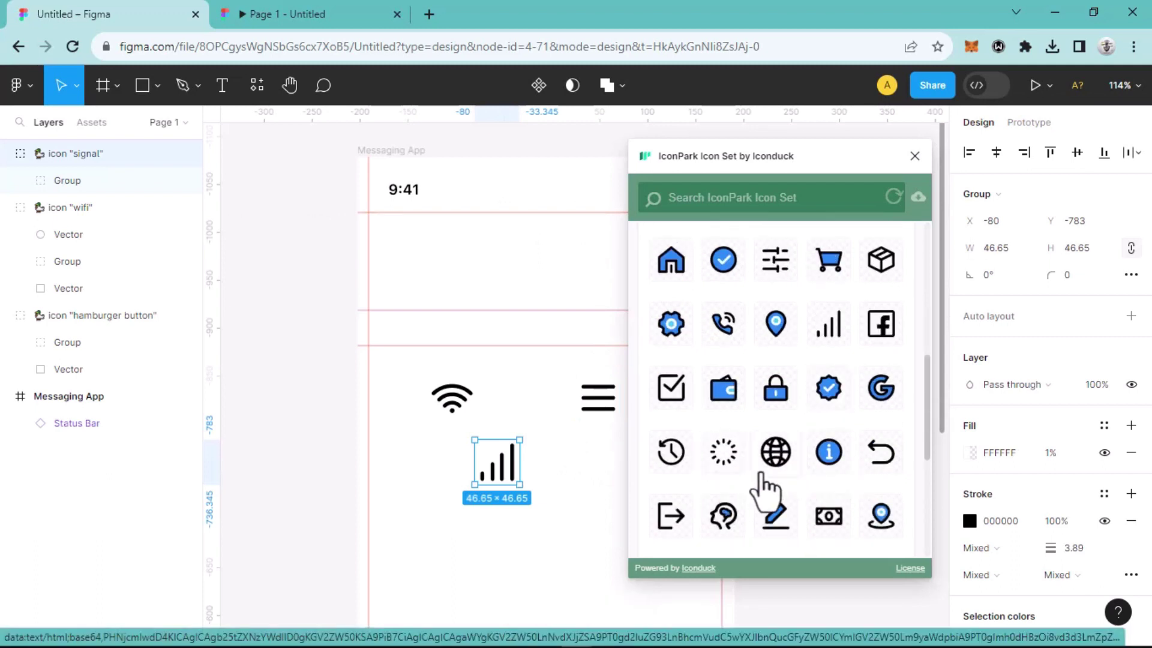
scroll(761, 474, down, 3)
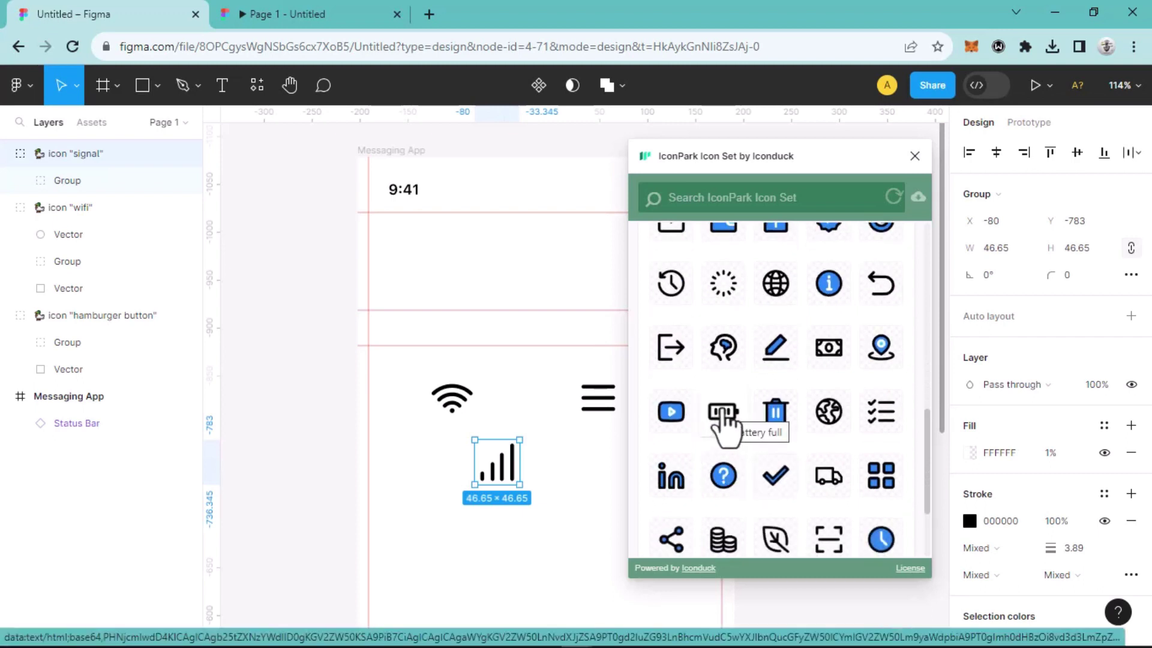
click(723, 411)
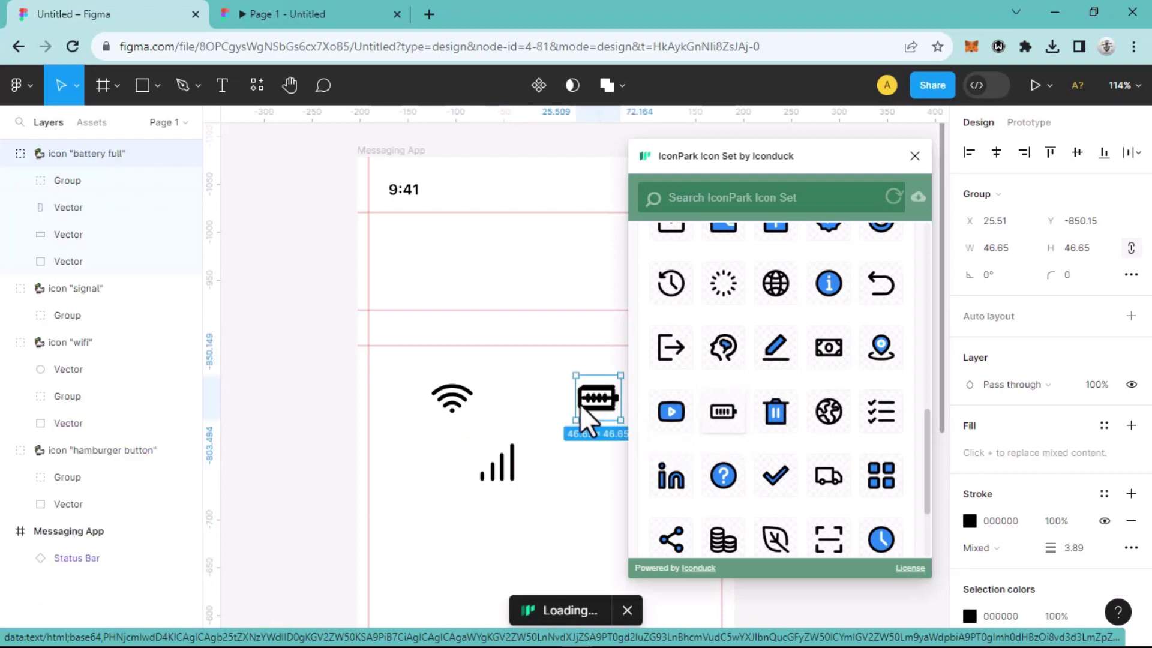
drag(547, 420, 413, 457)
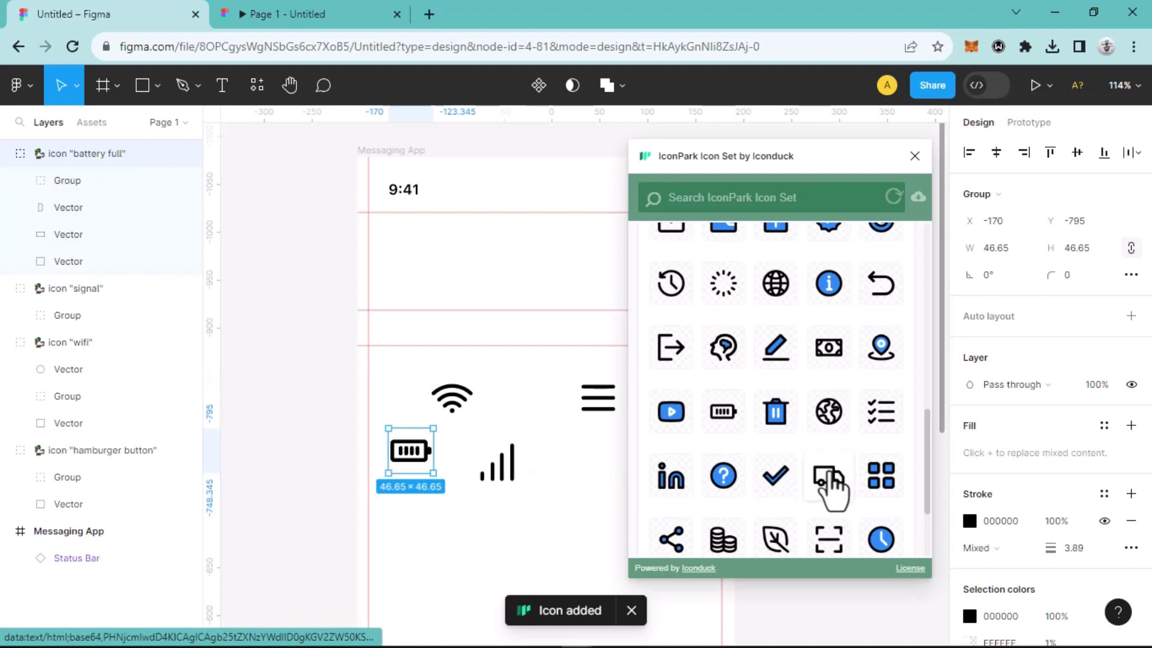
Step: Add the check correct icon from IconPark and place it below the hamburger icon at about X 2, Y -728
scroll(771, 497, down, 3)
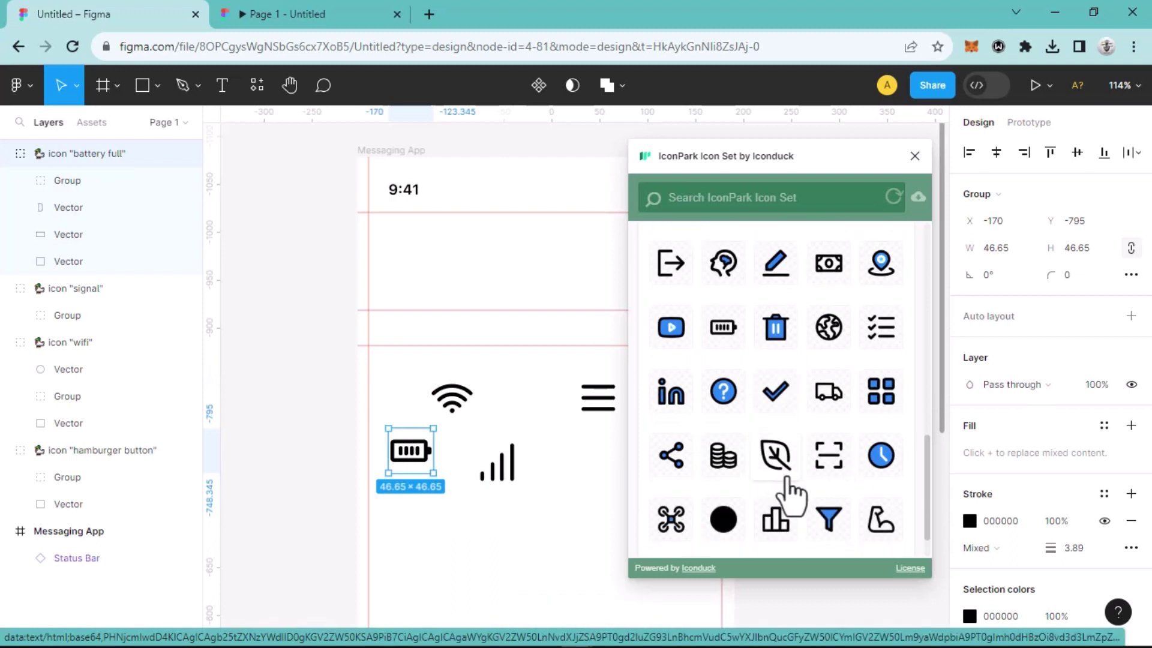
scroll(786, 491, up, 3)
scroll(804, 498, up, 5)
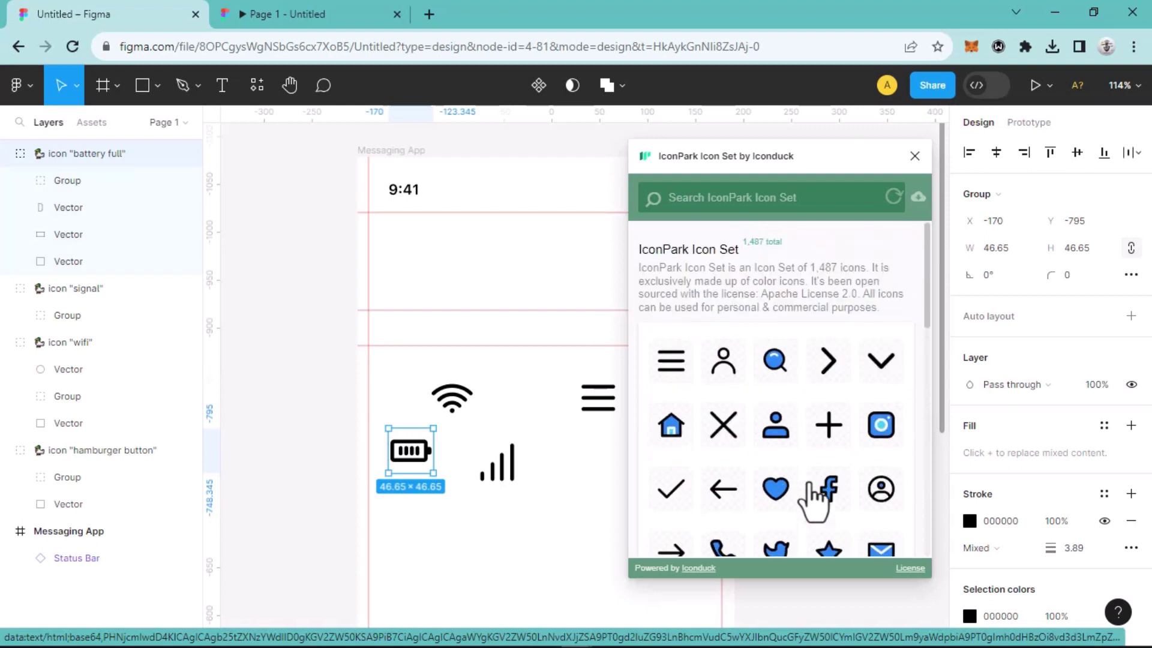
scroll(808, 485, down, 5)
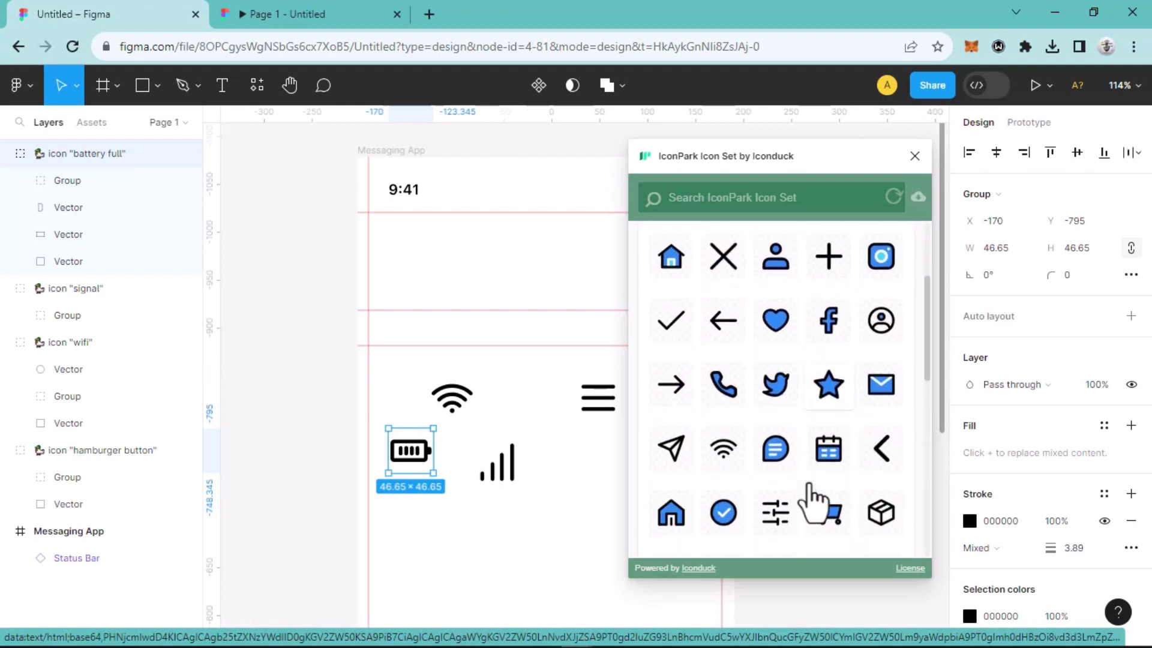
scroll(808, 481, down, 6)
scroll(802, 477, up, 2)
scroll(801, 477, up, 1)
click(672, 390)
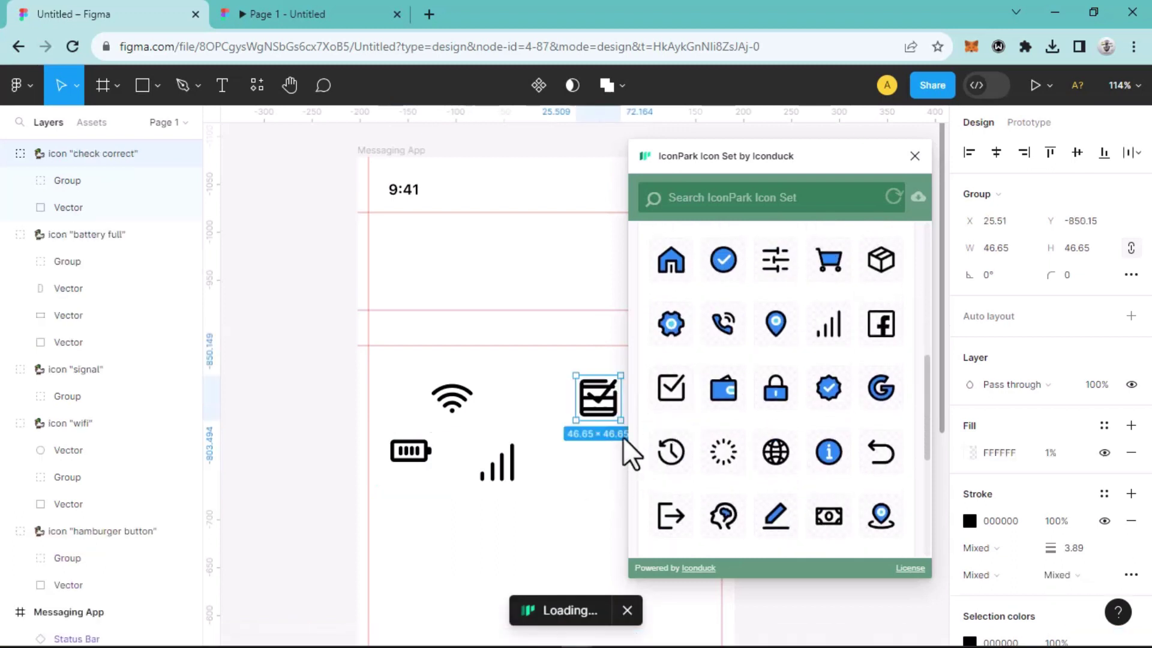
drag(609, 412, 587, 528)
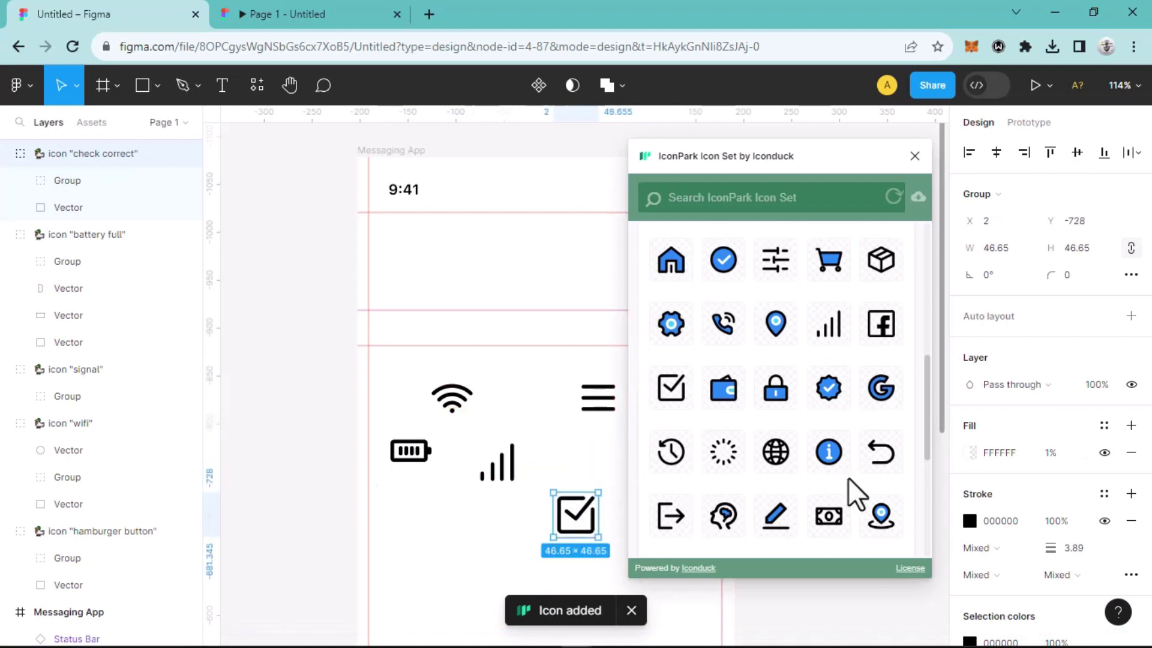
Step: Add the more one (three vertical dots) icon from IconPark at about X -131, Y -716, and close the plugin
scroll(855, 492, down, 5)
scroll(789, 496, down, 2)
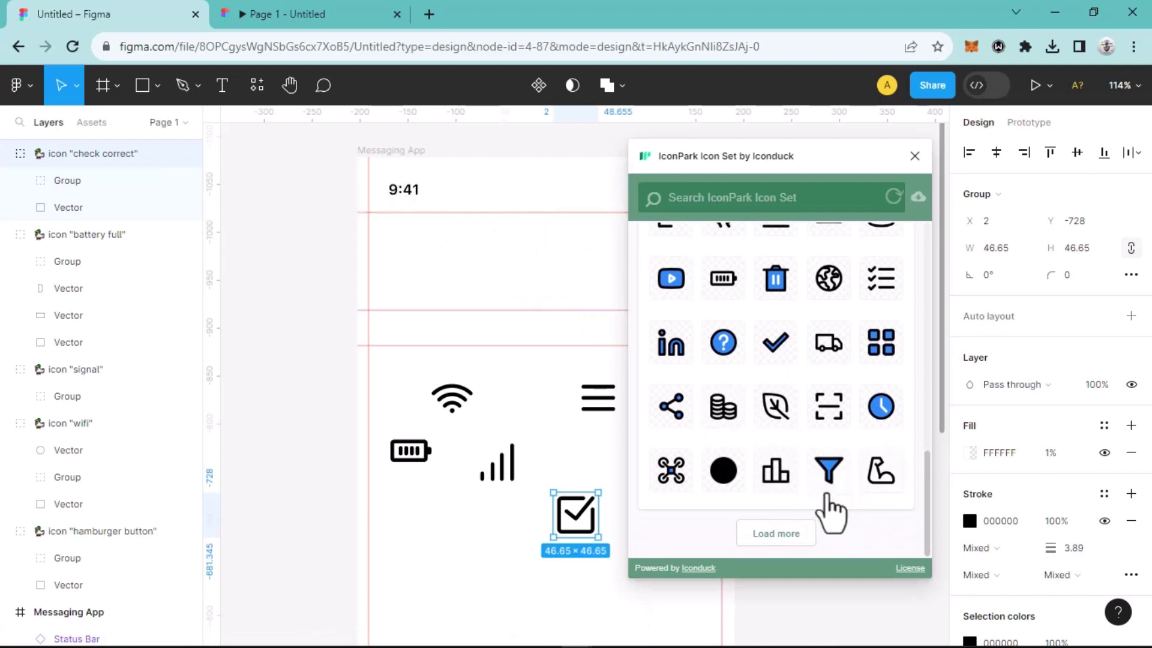
click(782, 533)
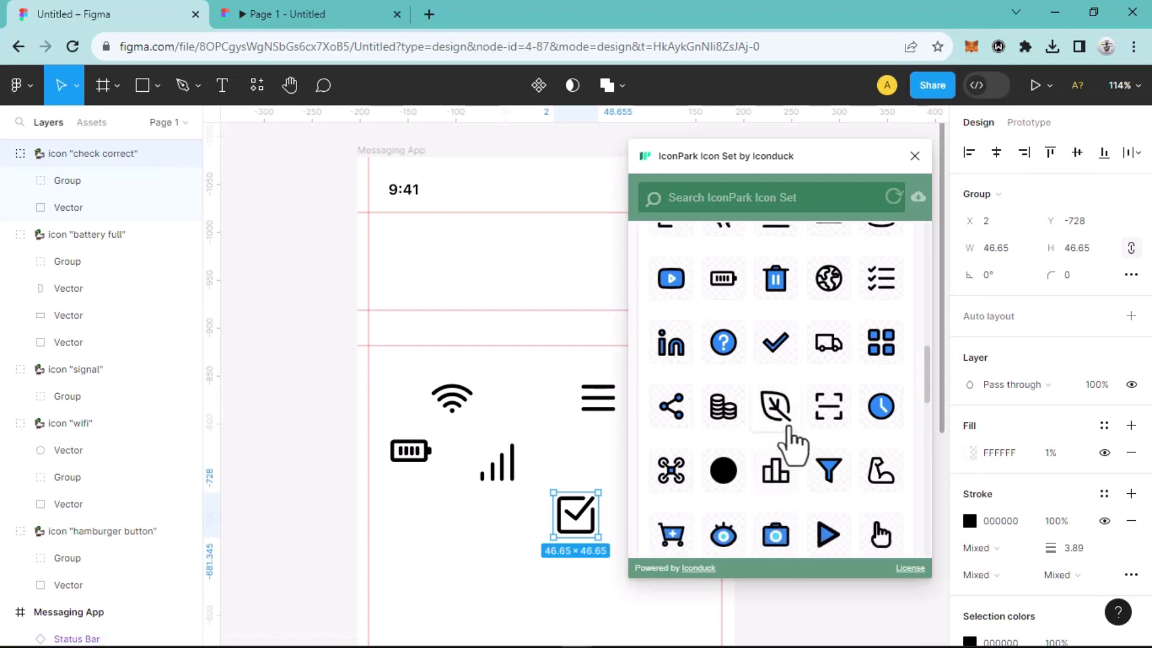
scroll(792, 444, down, 3)
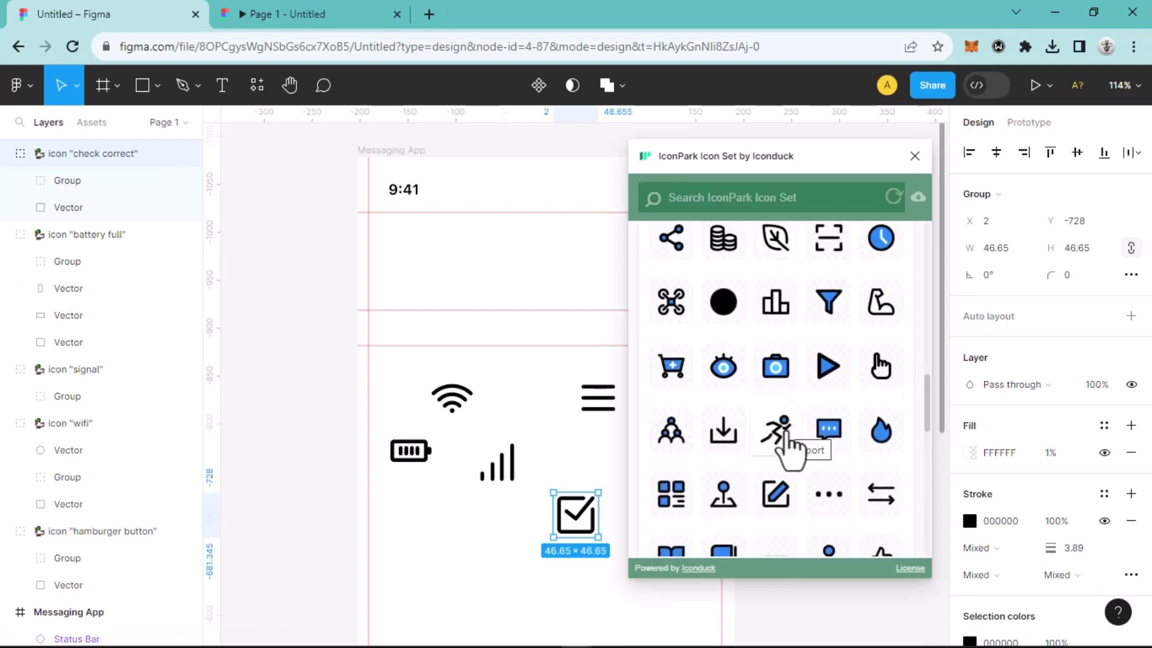
scroll(791, 446, down, 2)
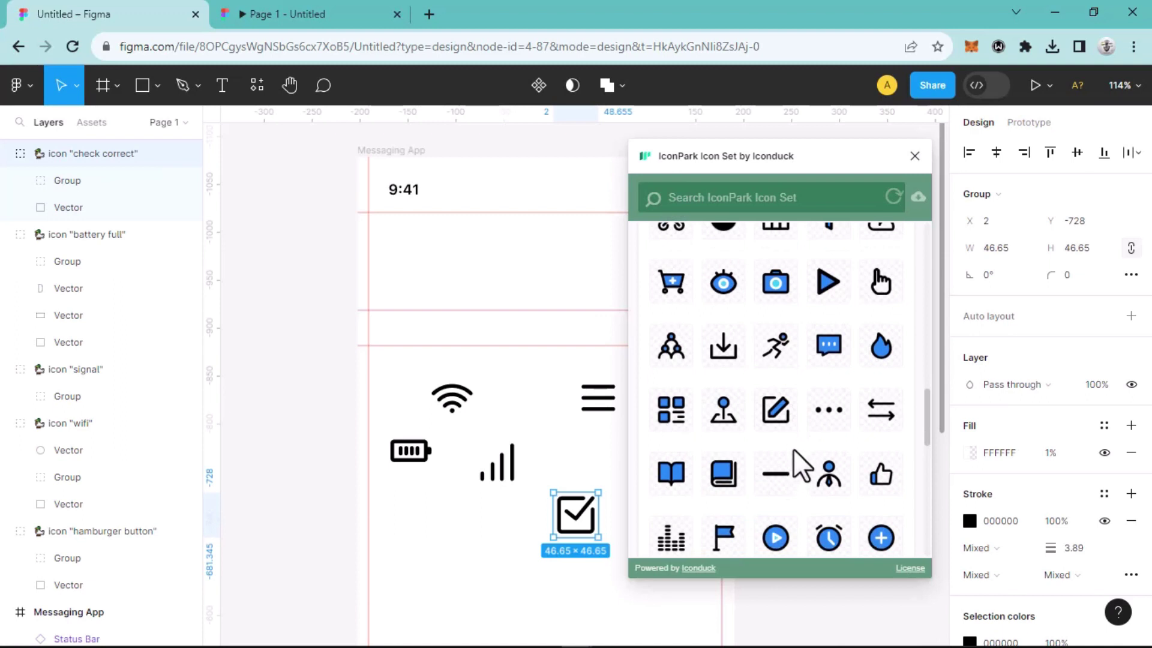
scroll(829, 471, down, 3)
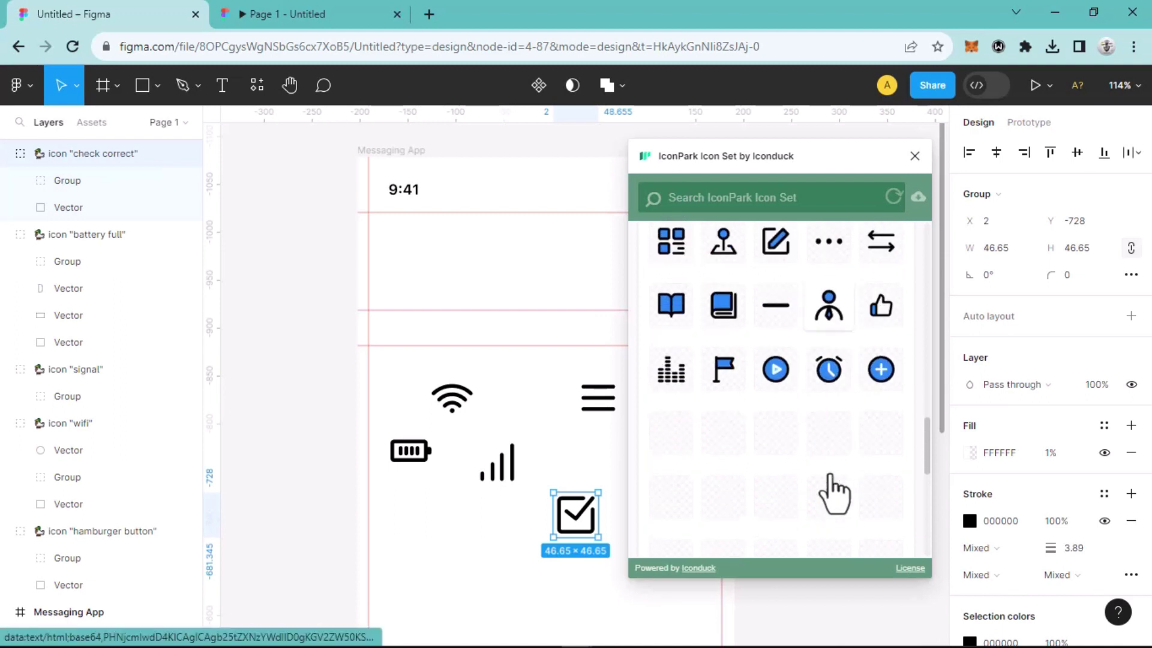
scroll(829, 473, down, 2)
scroll(828, 478, down, 1)
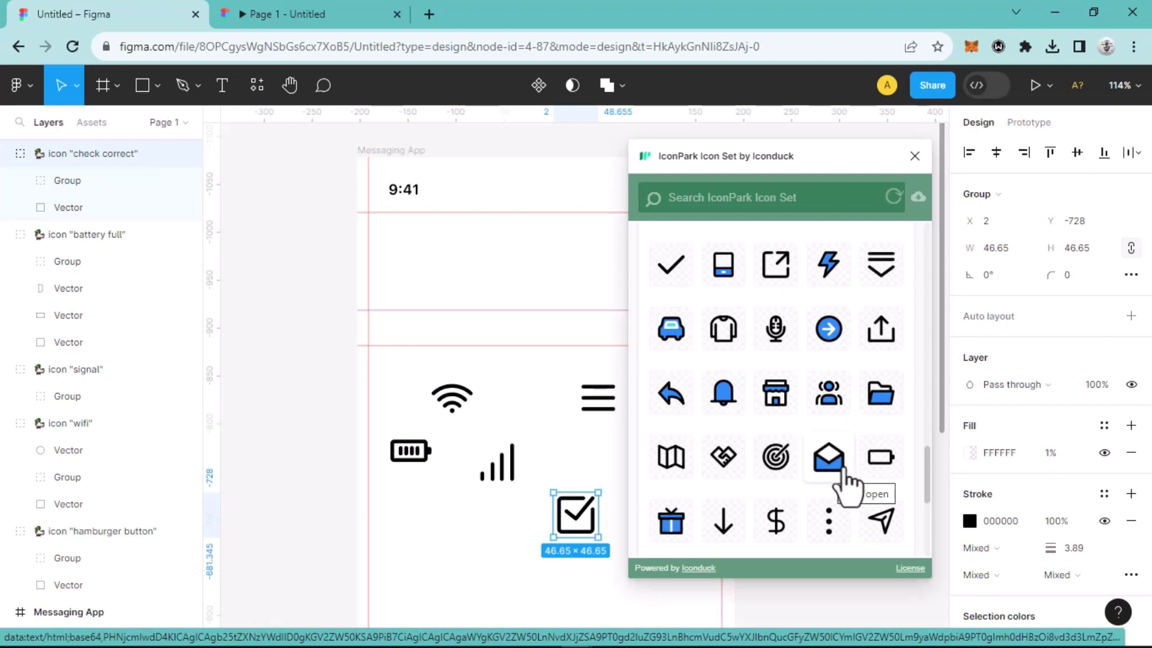
click(829, 528)
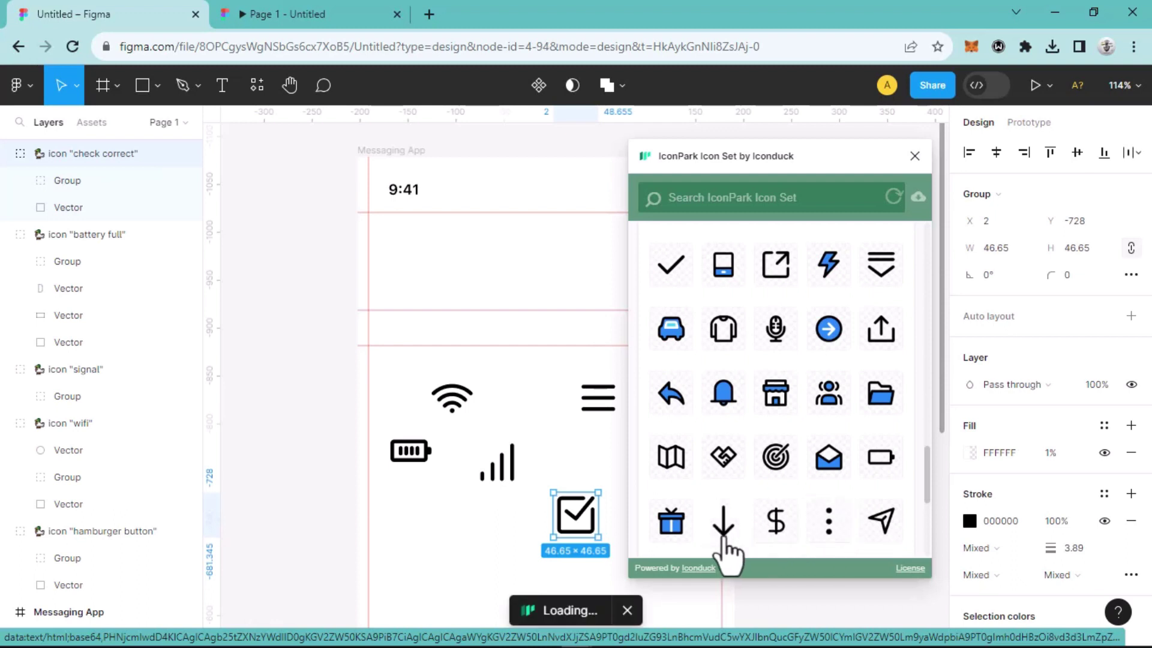
drag(603, 418, 451, 534)
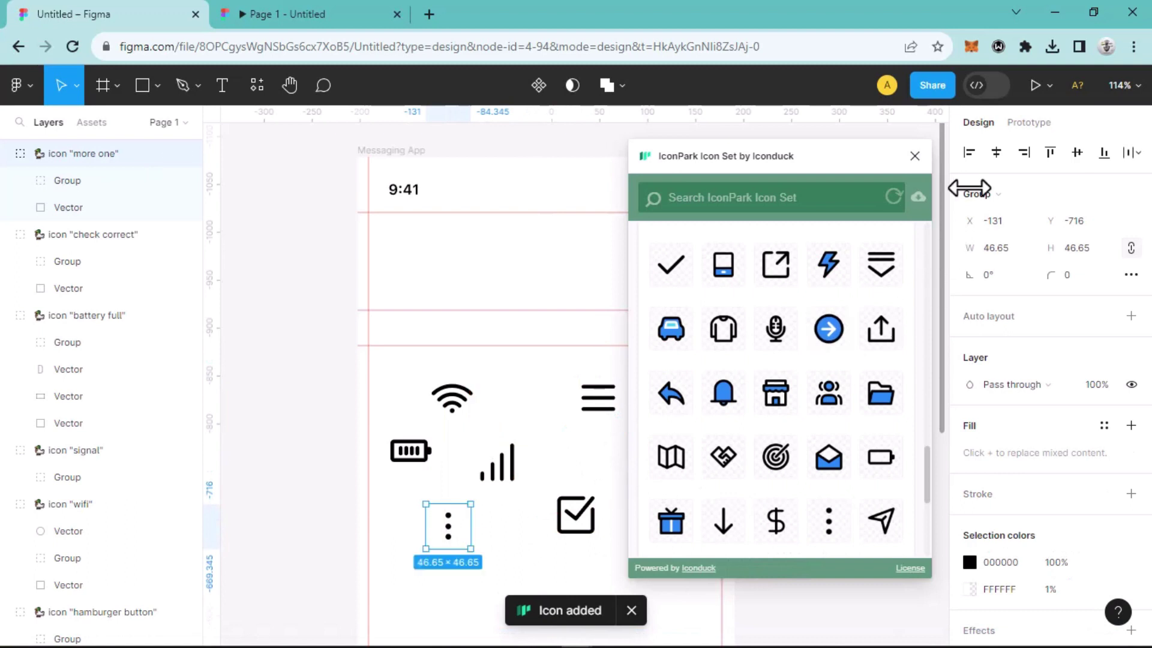
click(914, 156)
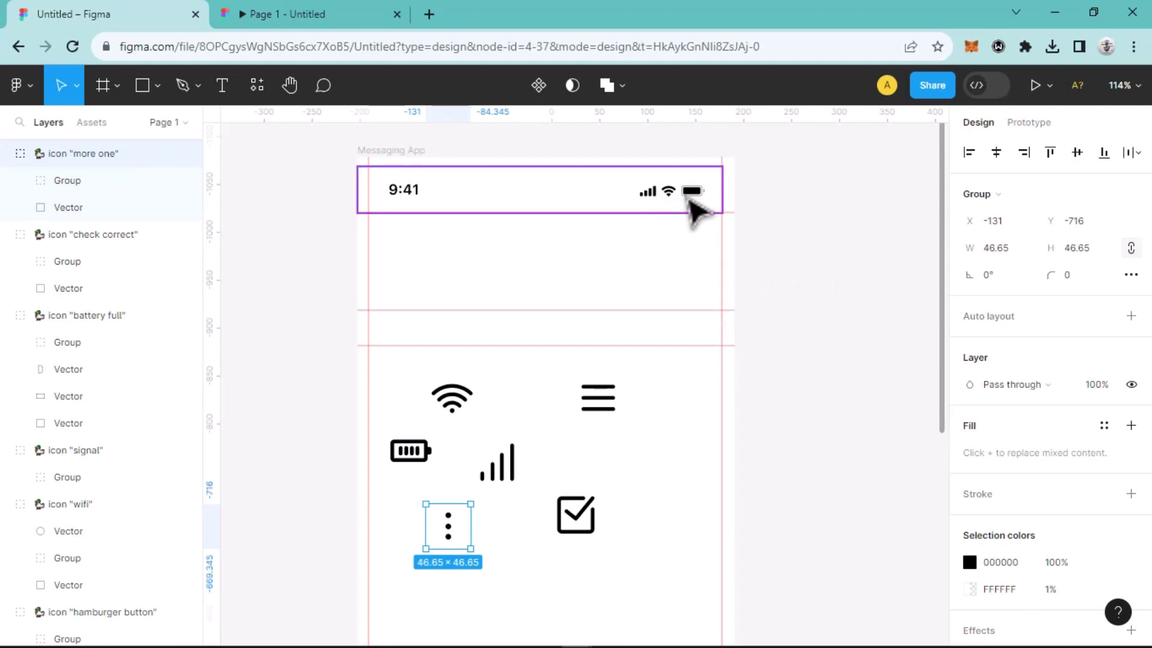
Step: Move the wifi icon to about X 72, Y -1007 and the signal icon to about X 2, Y -1011, below the status bar
click(697, 211)
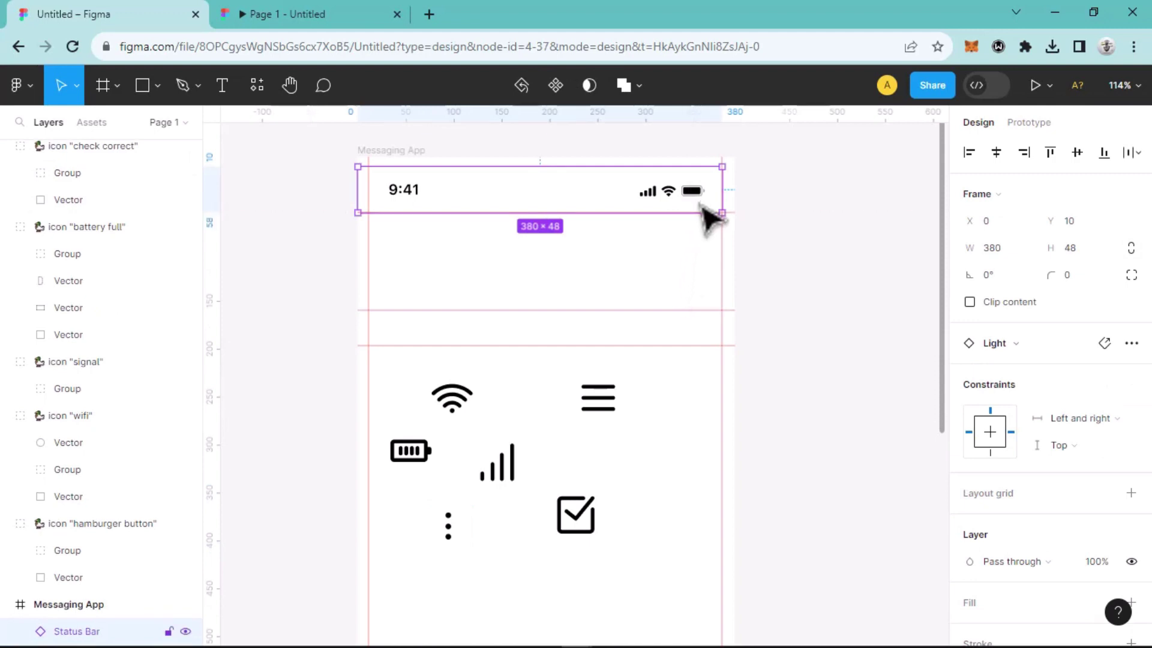
drag(453, 400, 643, 261)
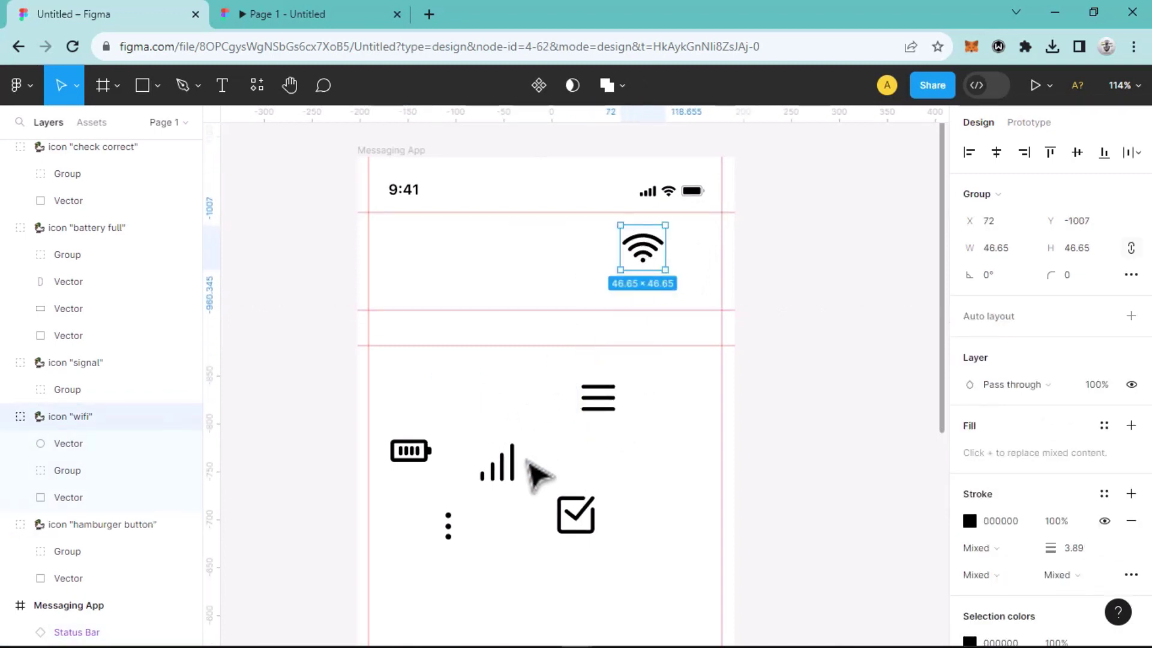
drag(519, 447, 594, 264)
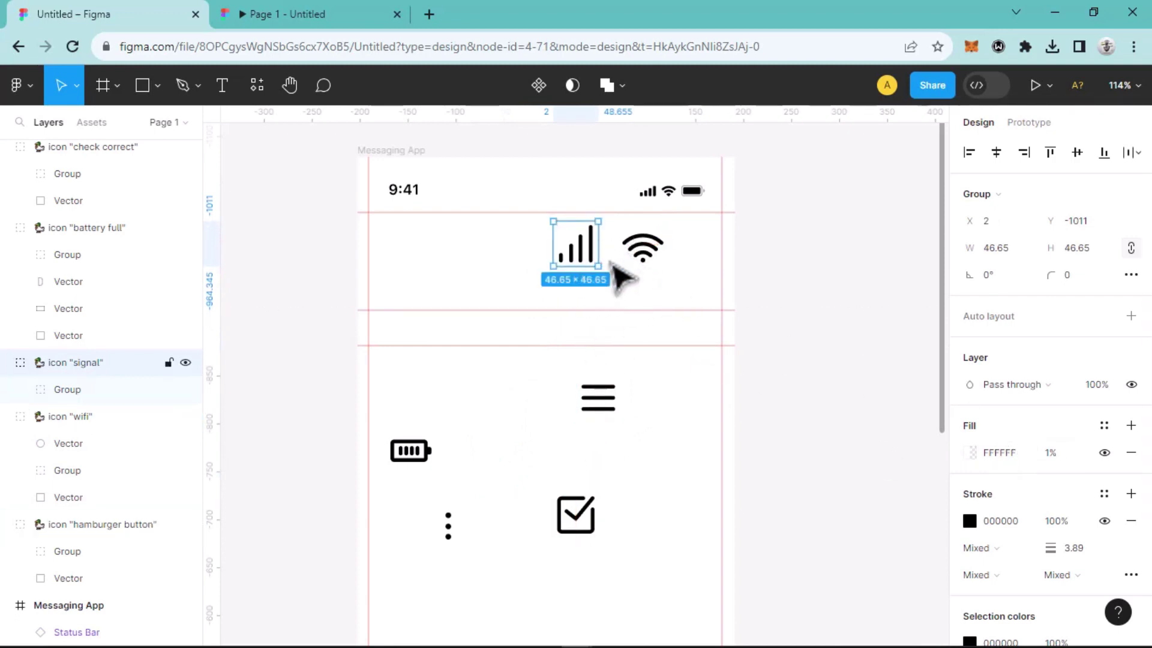
Step: Try the red stroke colour DB0909 on the signal icon and undo it
scroll(1005, 478, down, 3)
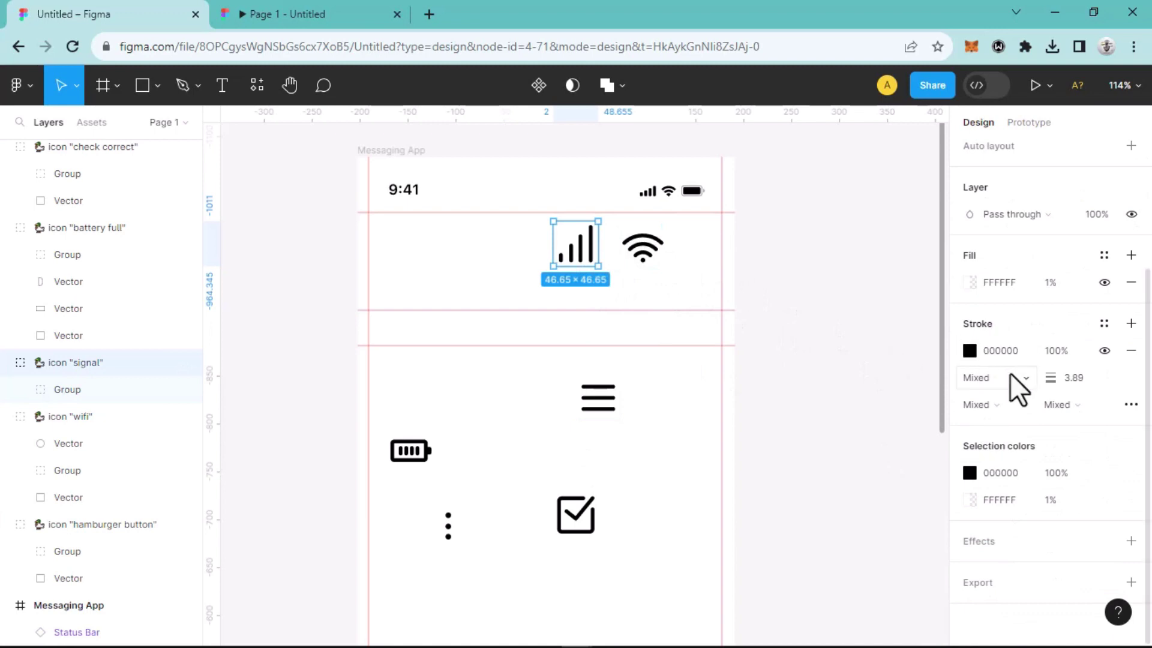
click(970, 350)
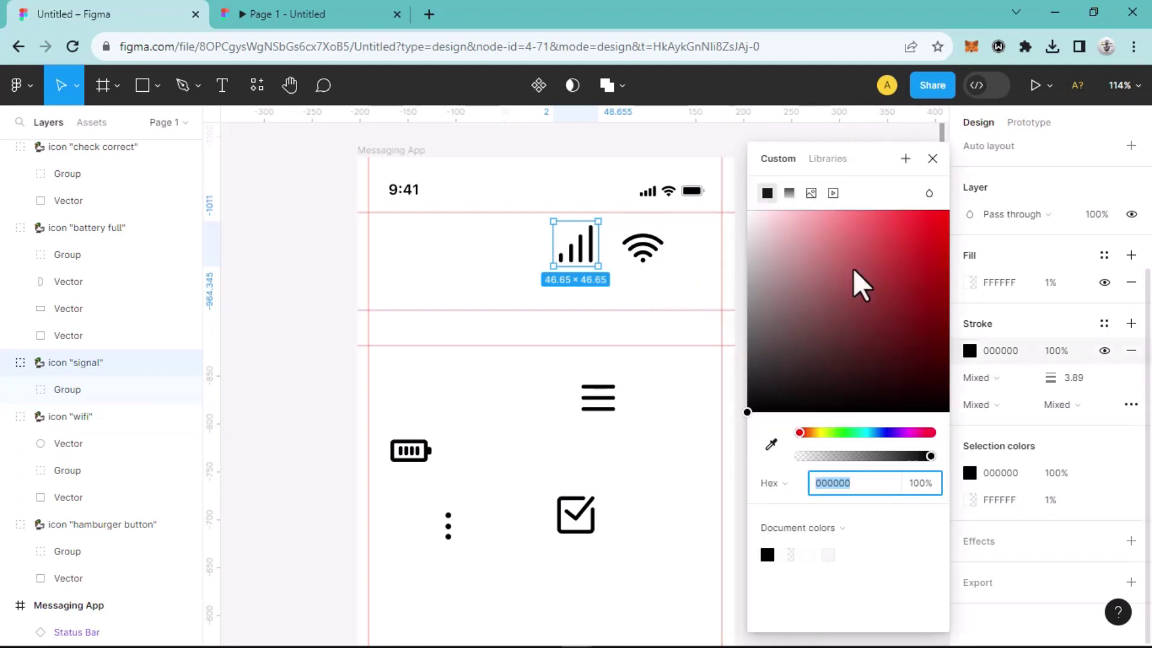
click(940, 240)
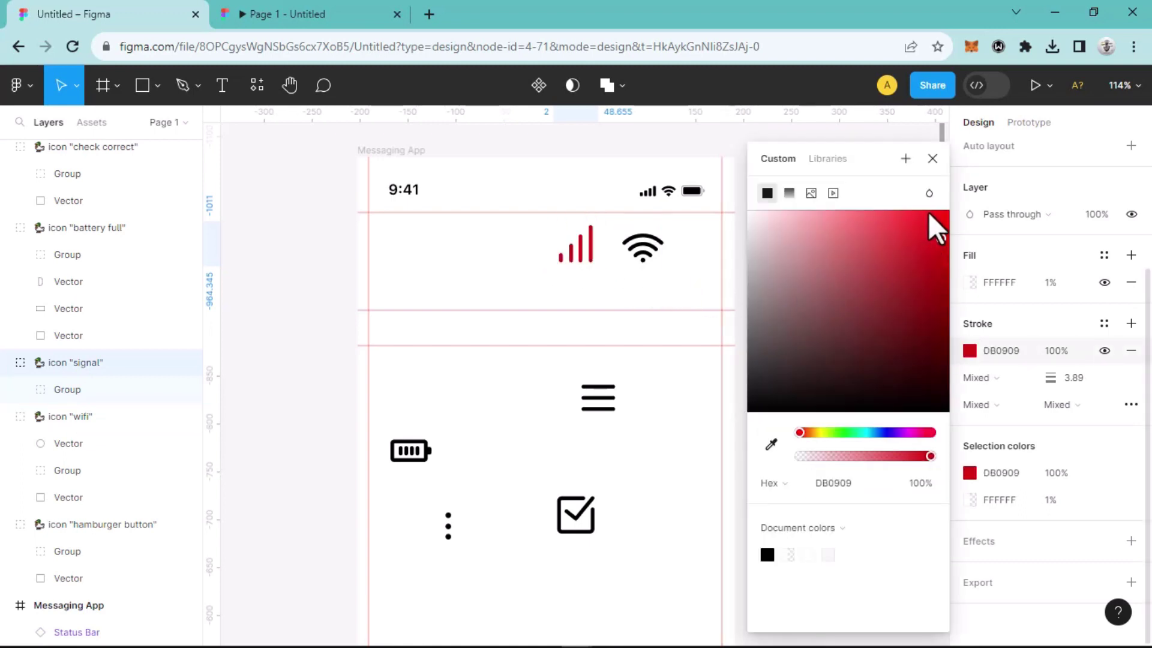
click(932, 158)
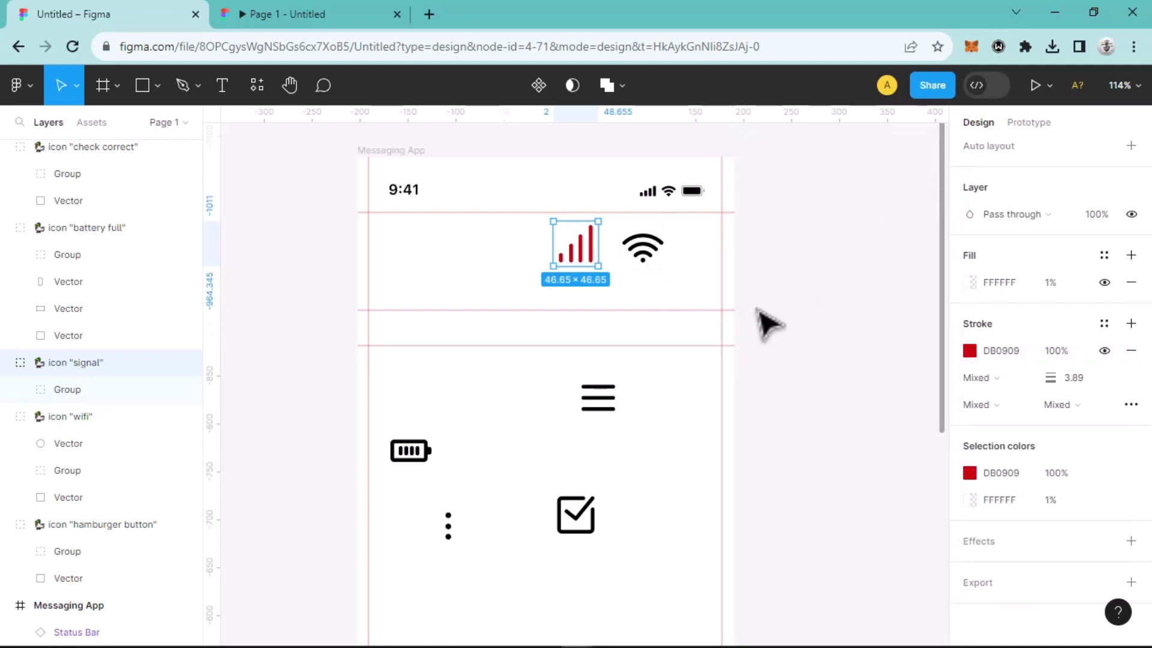
key(ctrl+z)
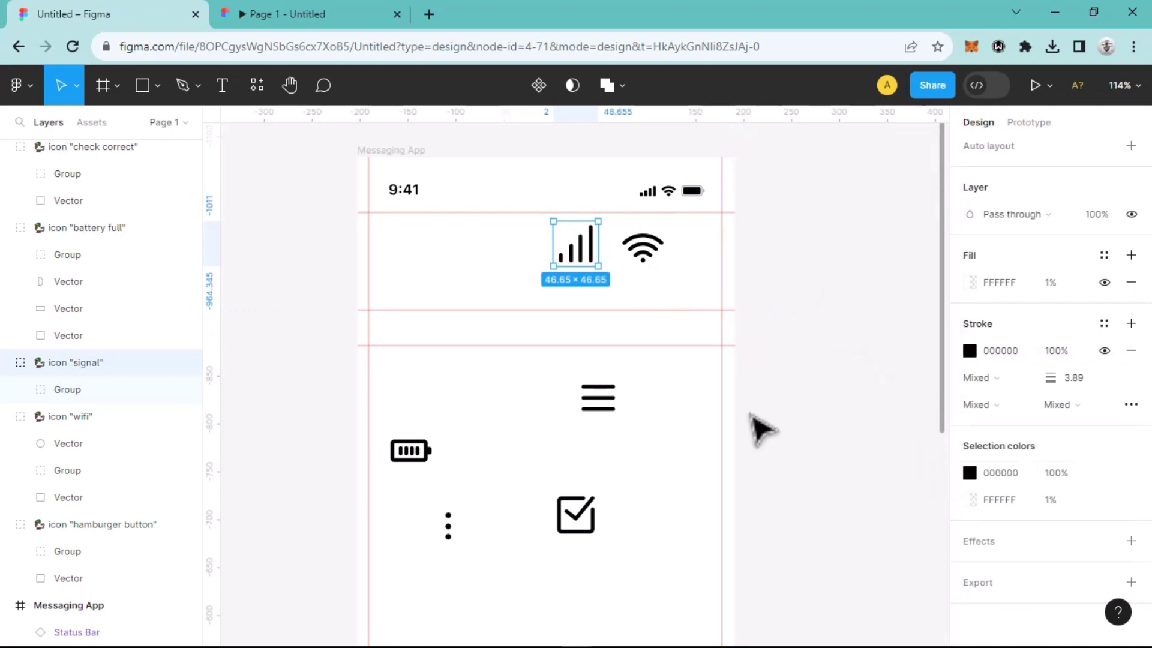
Step: Try the red stroke colour EC1818 on the wifi icon and undo it
click(969, 351)
click(929, 226)
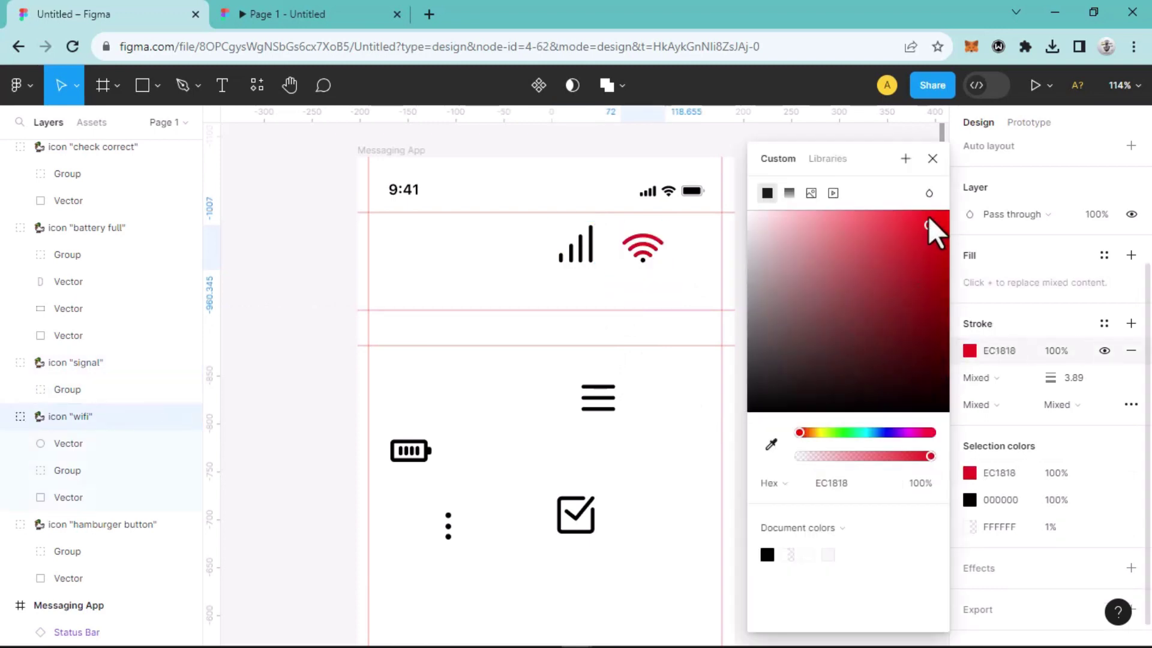
click(932, 158)
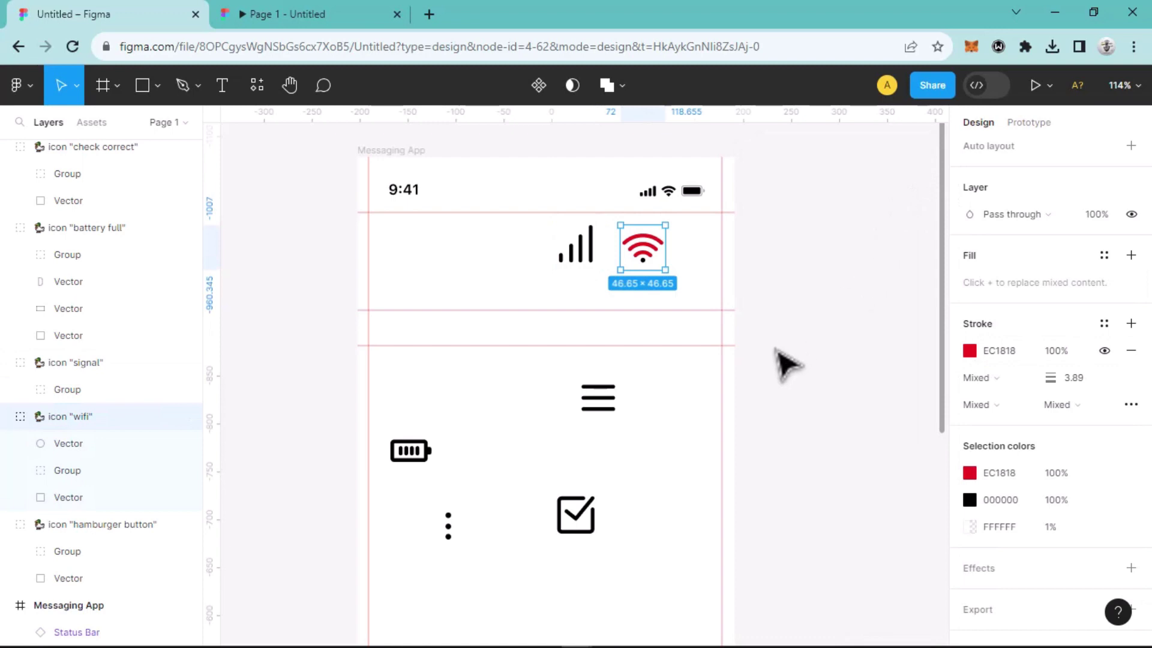
key(ctrl+z)
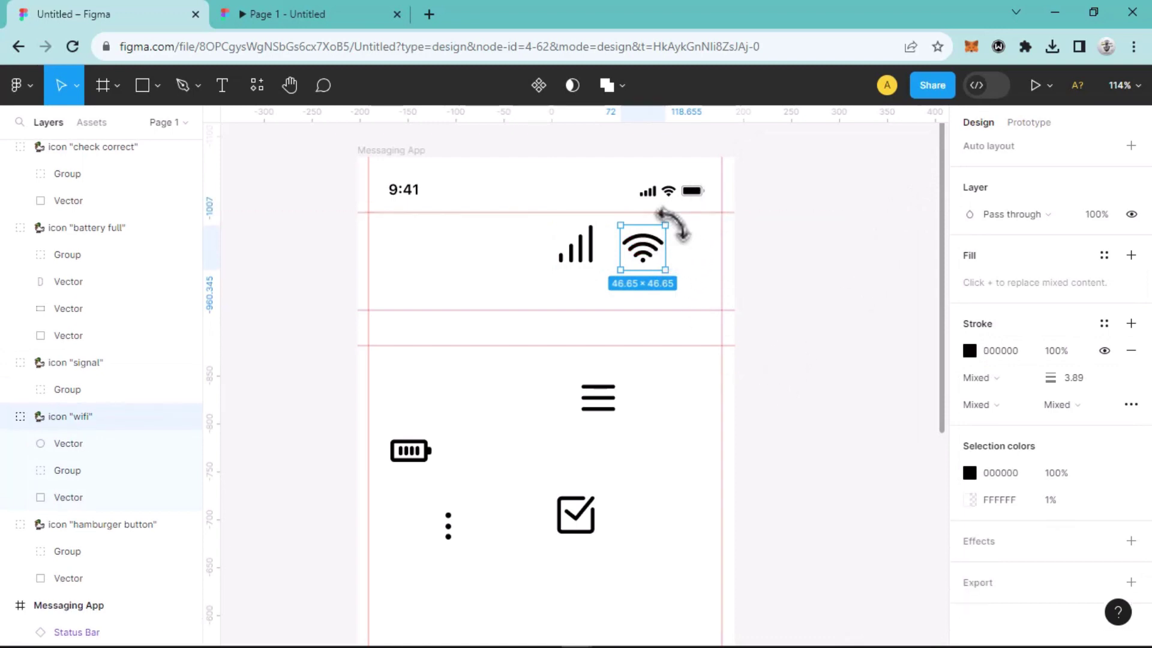
drag(664, 227, 653, 237)
click(423, 458)
drag(436, 460, 694, 304)
key(ctrl+z)
key(ctrl+z)
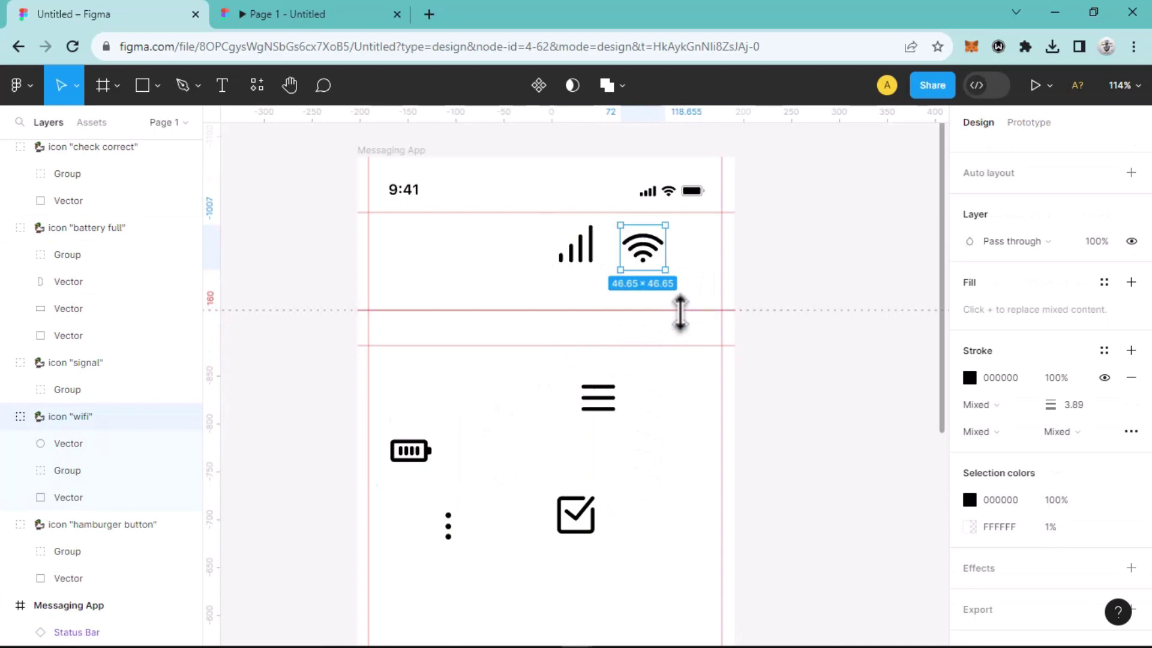
Step: Place the battery icon at about X 108, Y -1003 and the wifi icon between it and the signal icon at about X 49, Y -1005
drag(425, 466, 631, 262)
drag(708, 258, 628, 265)
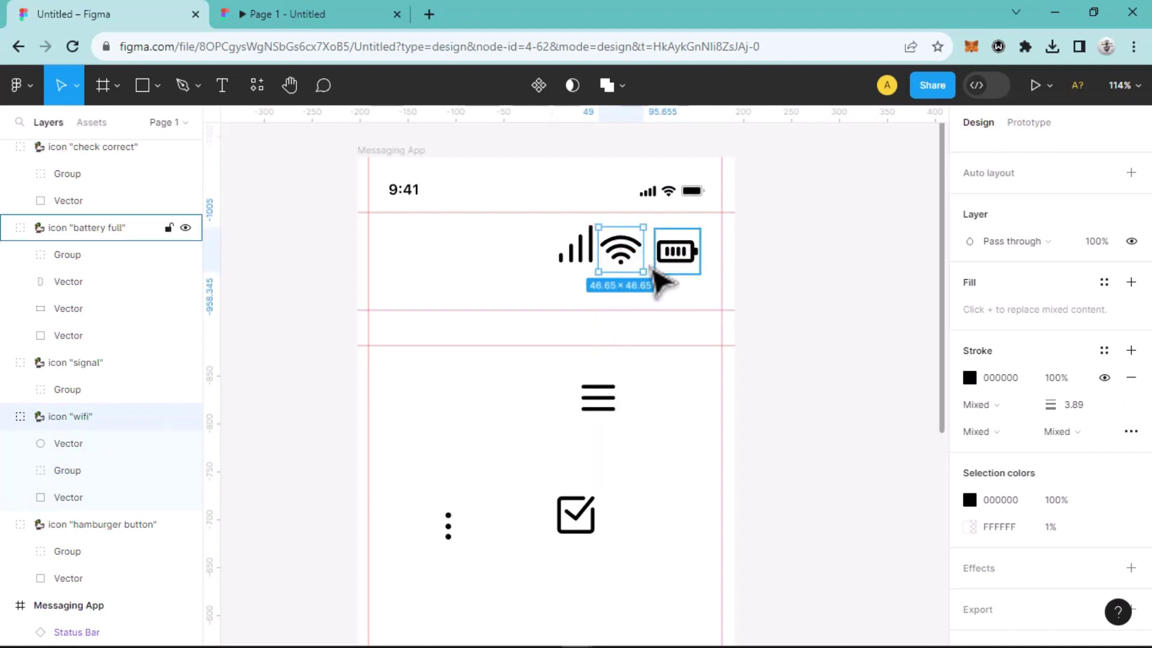
Step: Scale the signal, wifi and battery icons together to about 20 px each over the built-in status icons, and move the Status Bar to about X 25, Y -966
click(673, 269)
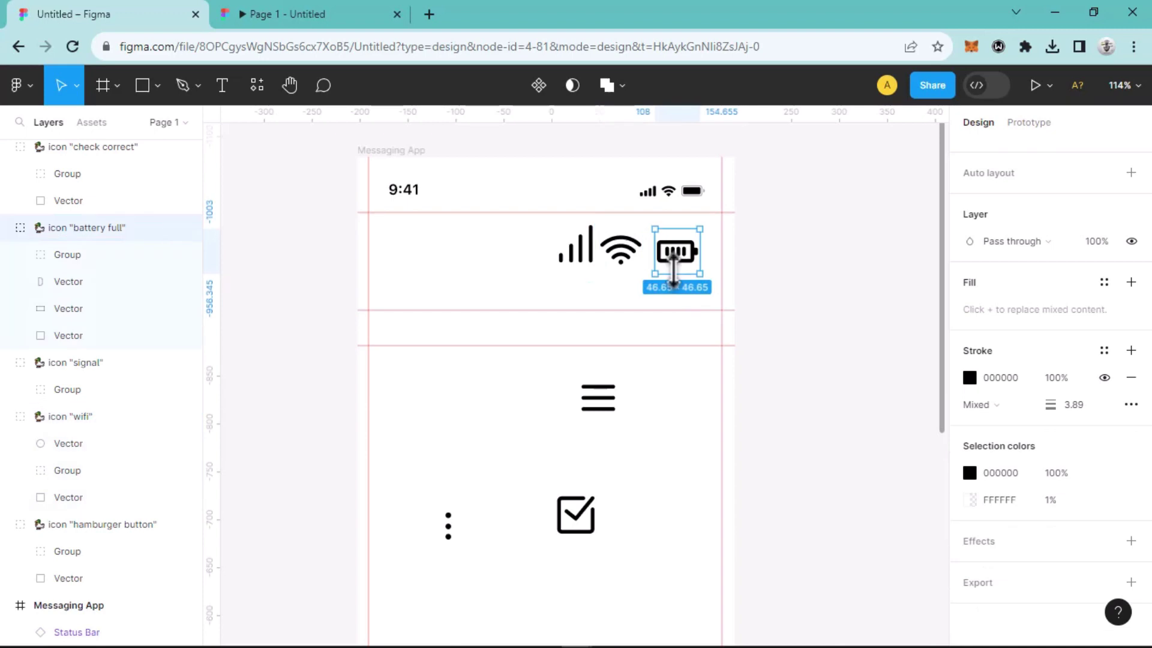
shift+click(636, 266)
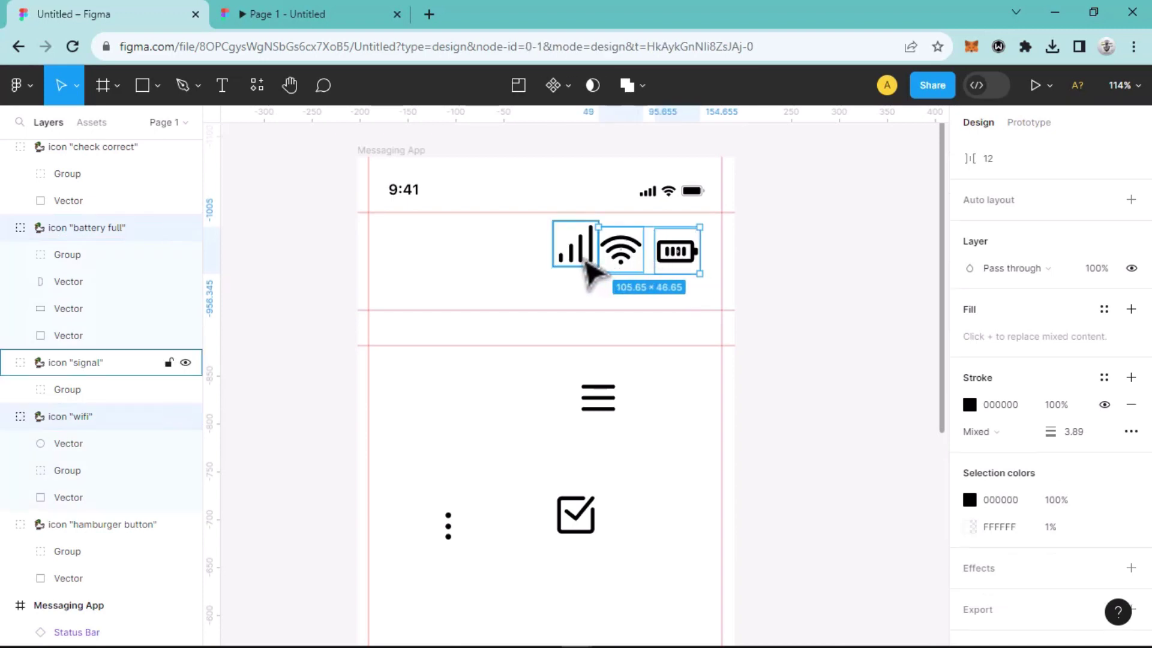
shift+click(582, 257)
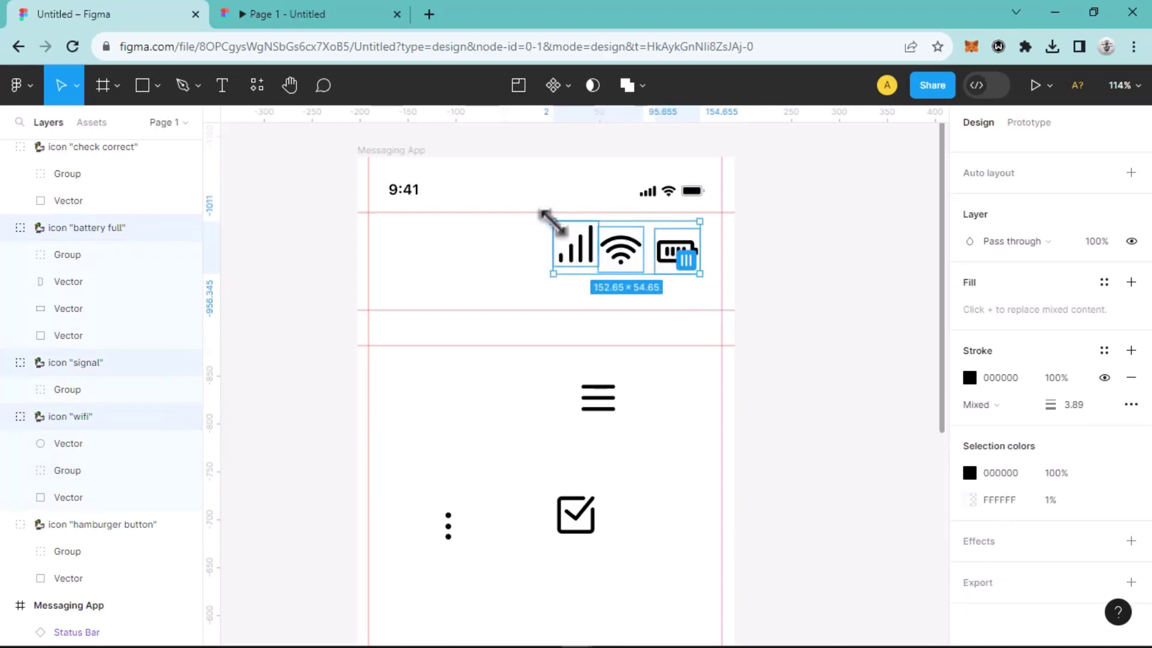
drag(563, 228, 675, 196)
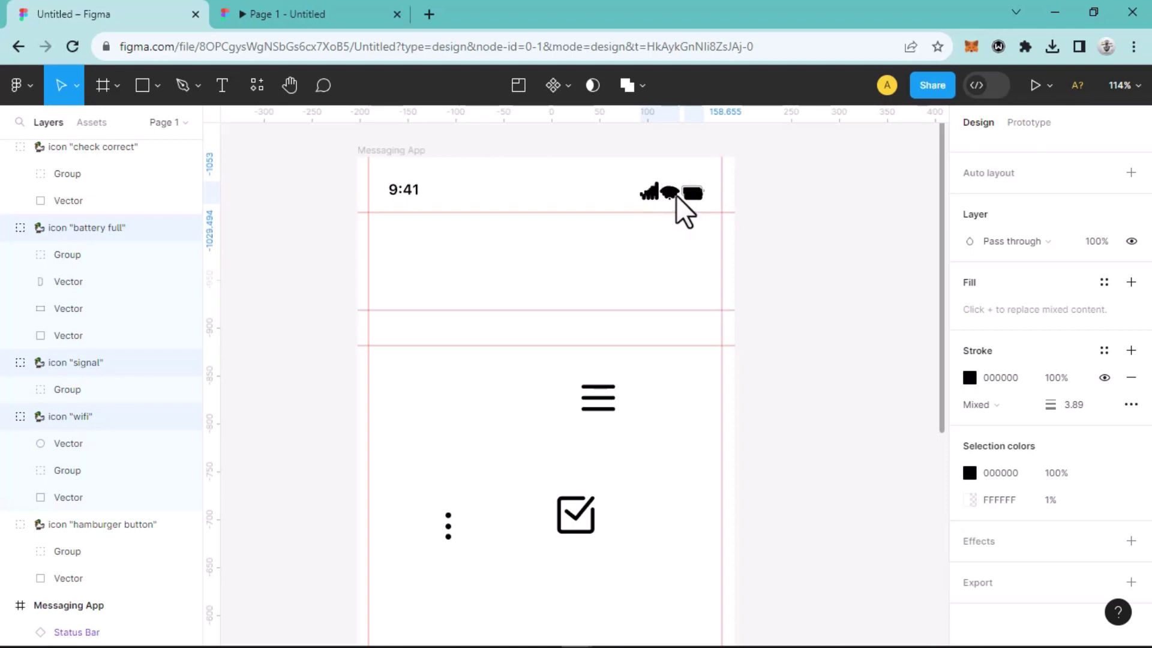
drag(547, 194, 765, 293)
Step: Set the battery full icon's stroke weight to 1
scroll(694, 258, up, 5)
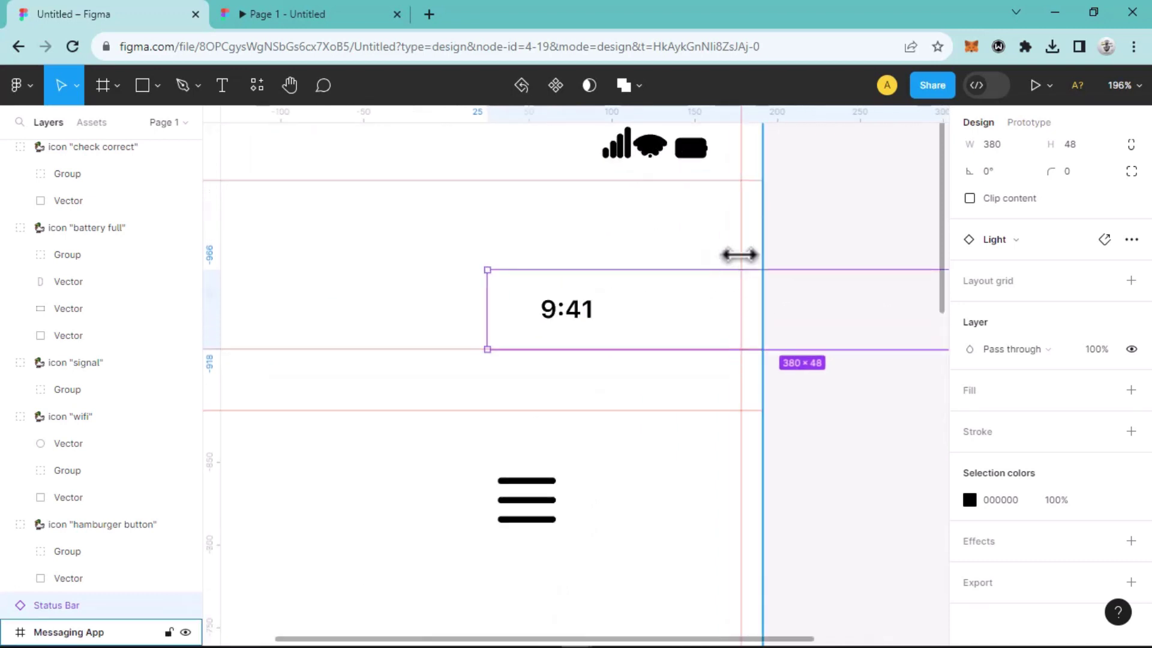
scroll(720, 286, up, 2)
scroll(711, 298, up, 1)
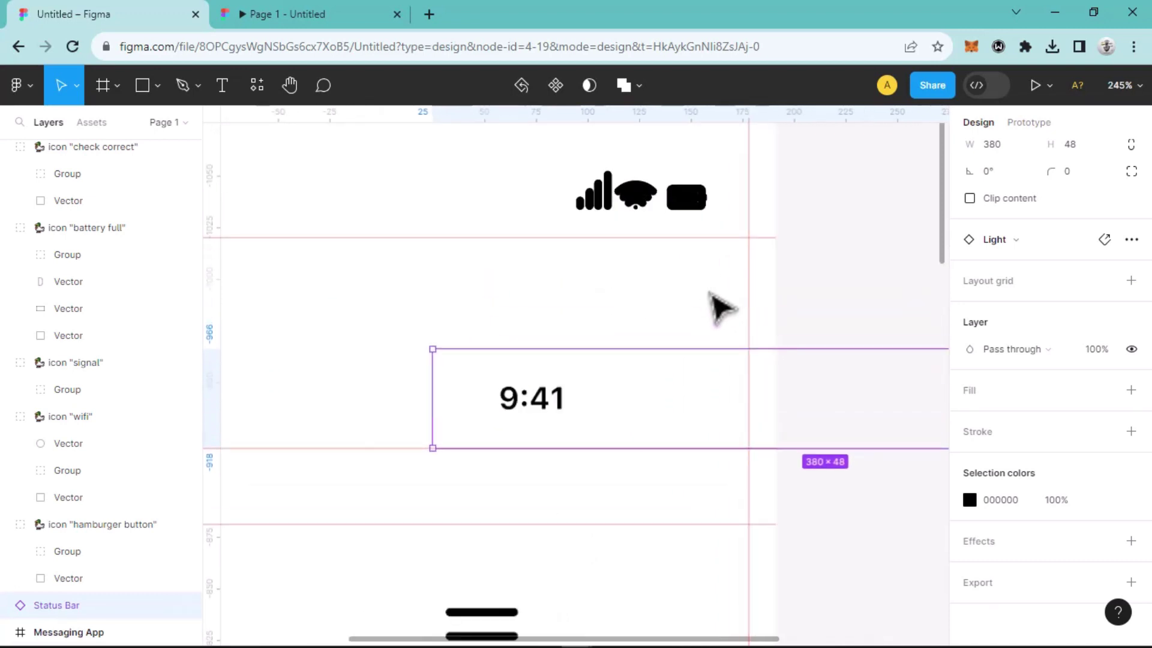
scroll(716, 299, up, 2)
click(694, 186)
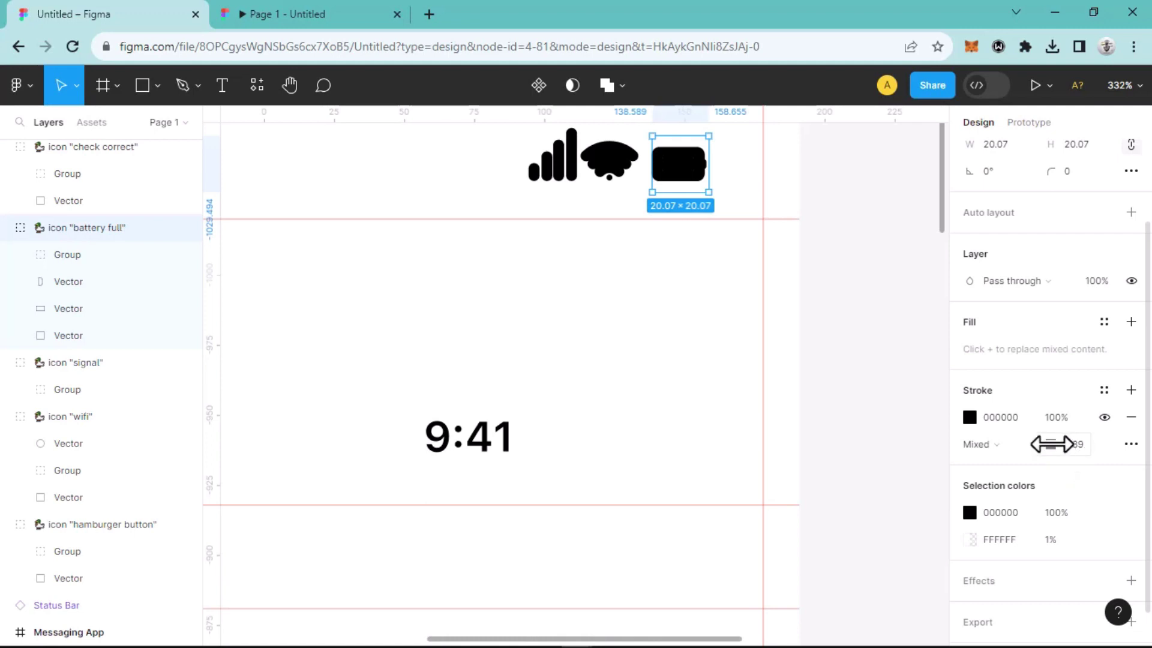
drag(1049, 444, 1046, 446)
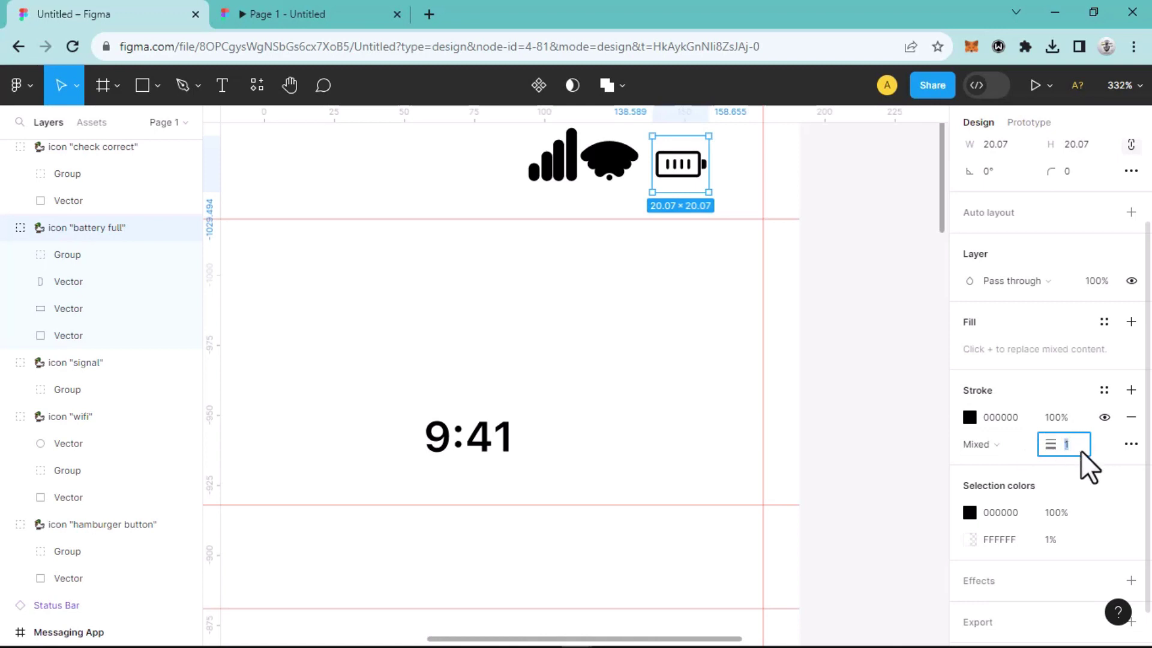
Step: Set the stroke weight of the battery full icon and the wifi icon to 1.5 each
text(.5)
key(Return)
click(625, 169)
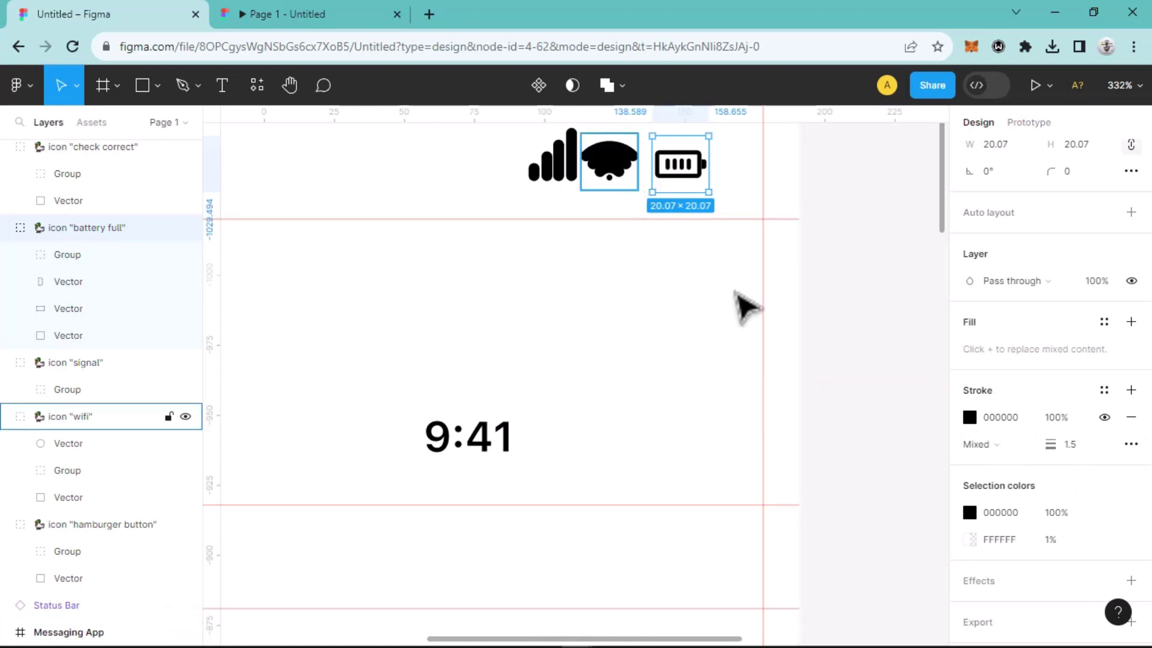
click(1074, 447)
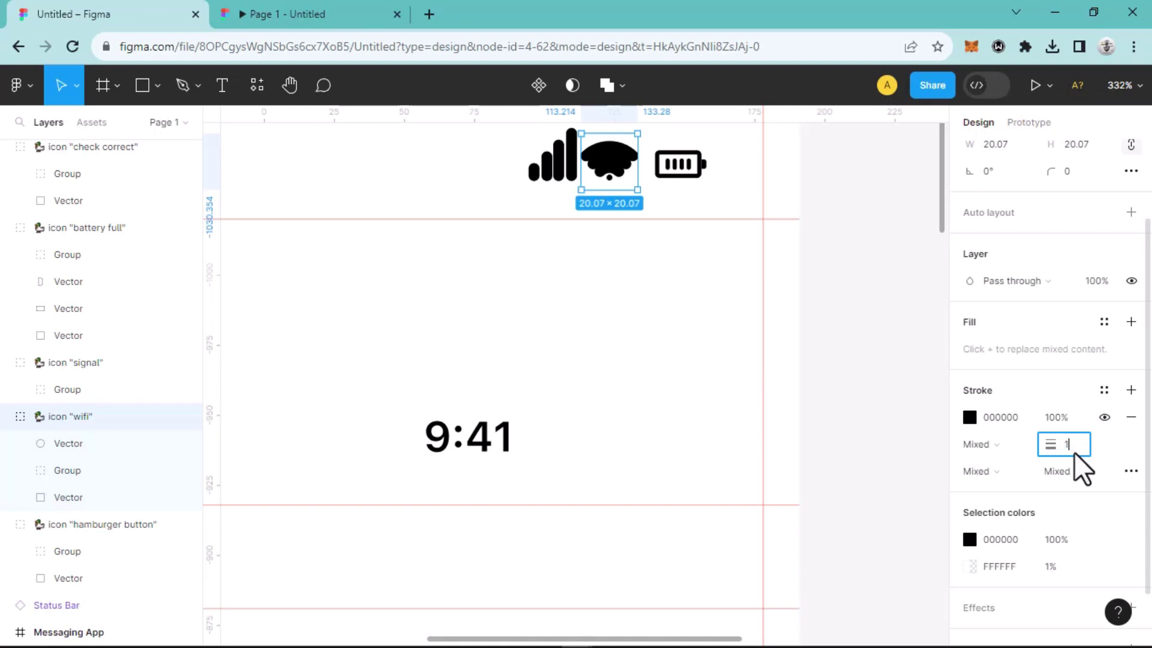
key(Return)
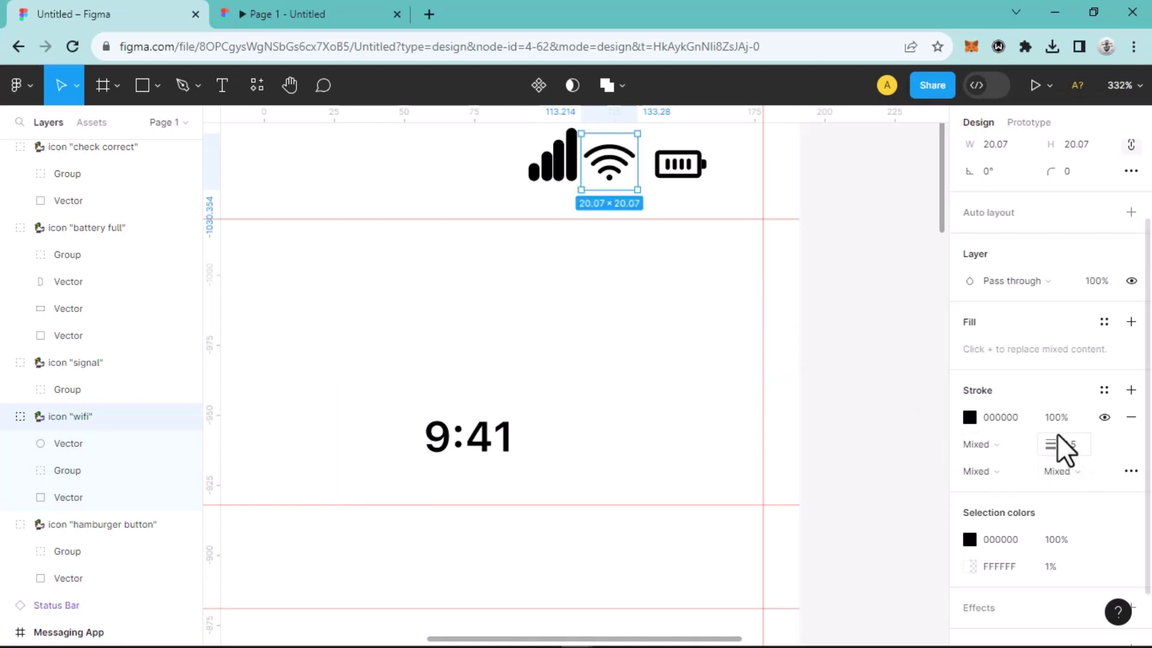
Step: Set the signal icon's stroke weight to 2 and nudge the wifi icon 1 px to the right, away from it
click(564, 174)
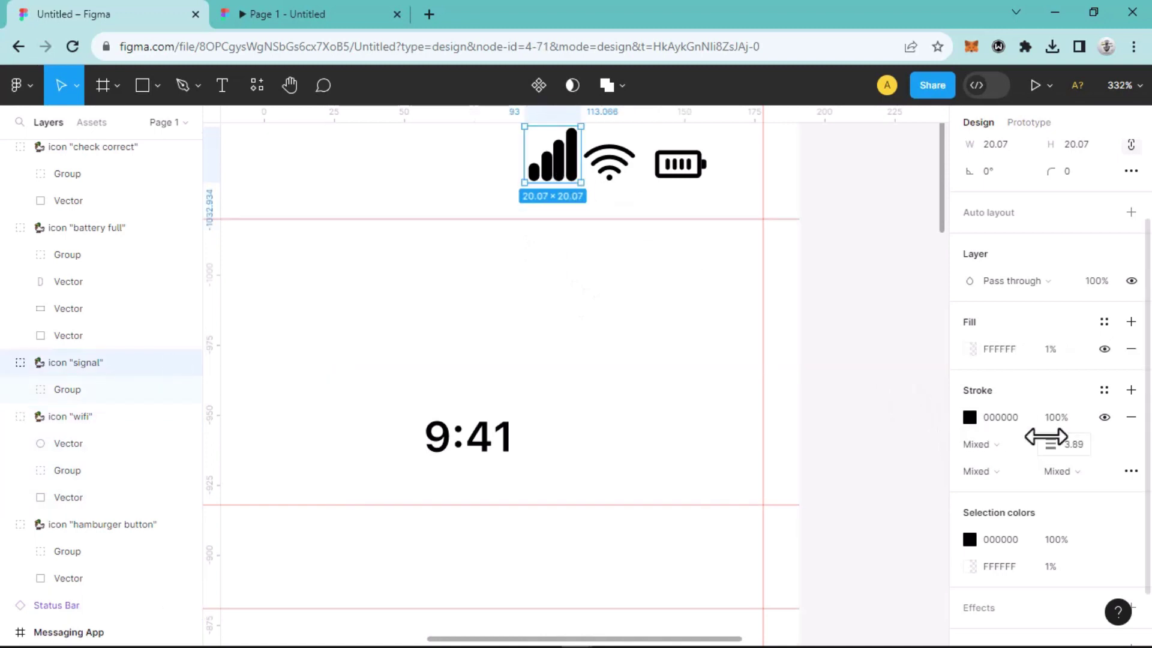
click(1077, 452)
text(1.5)
key(Return)
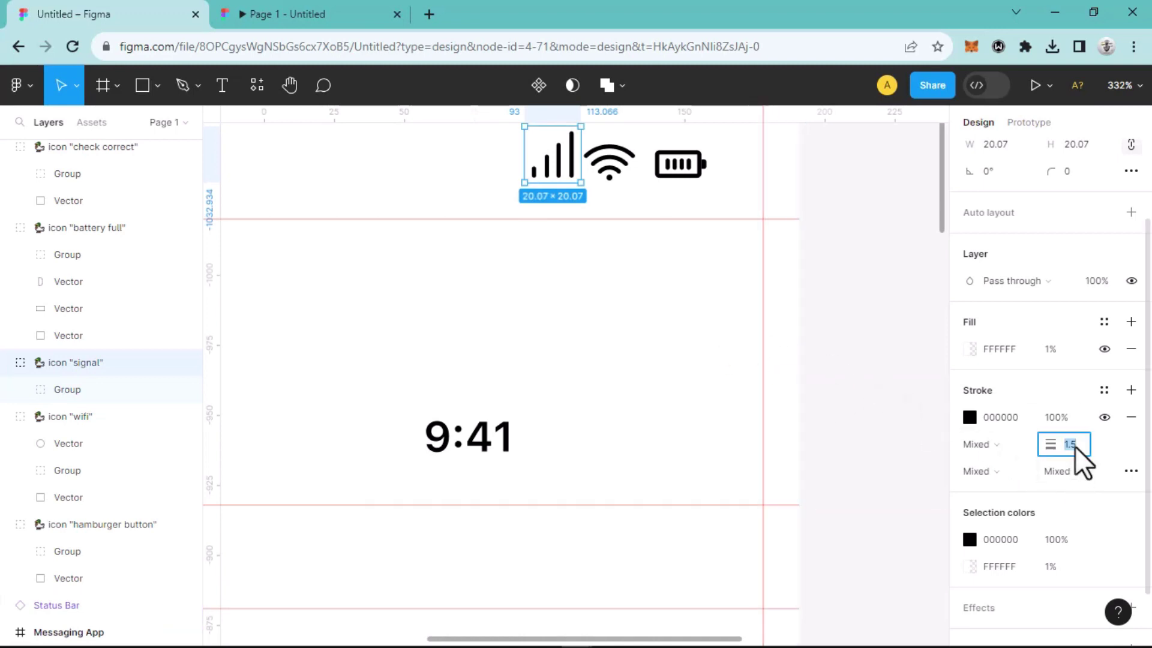
click(1074, 446)
text(2)
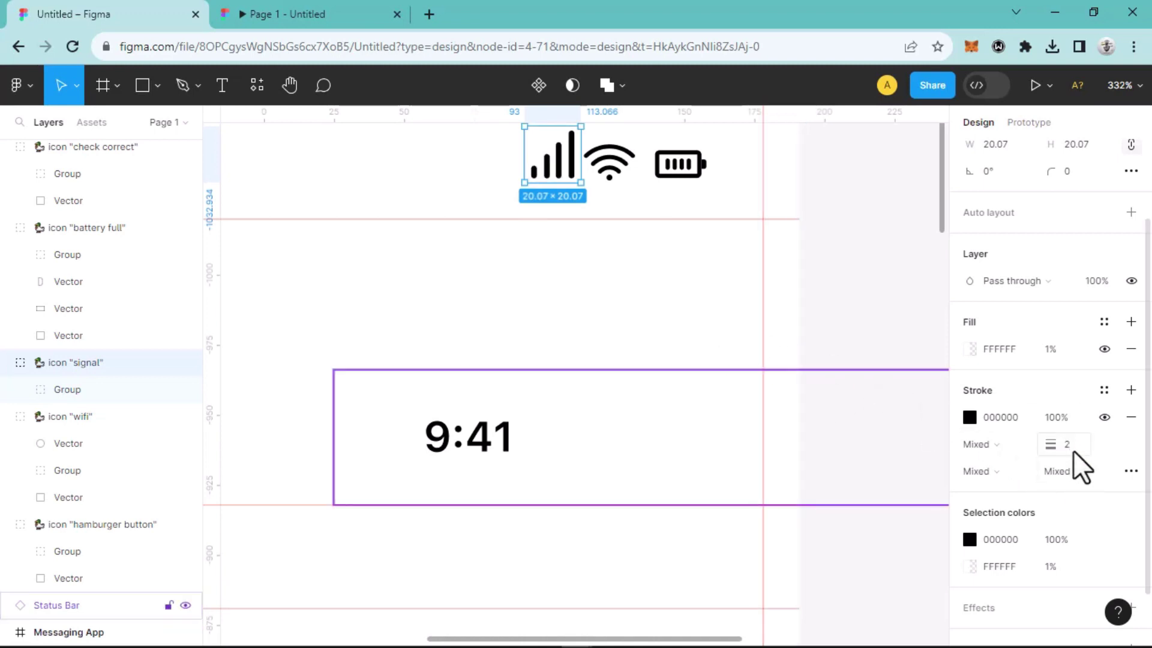
key(Return)
click(613, 172)
key(Right)
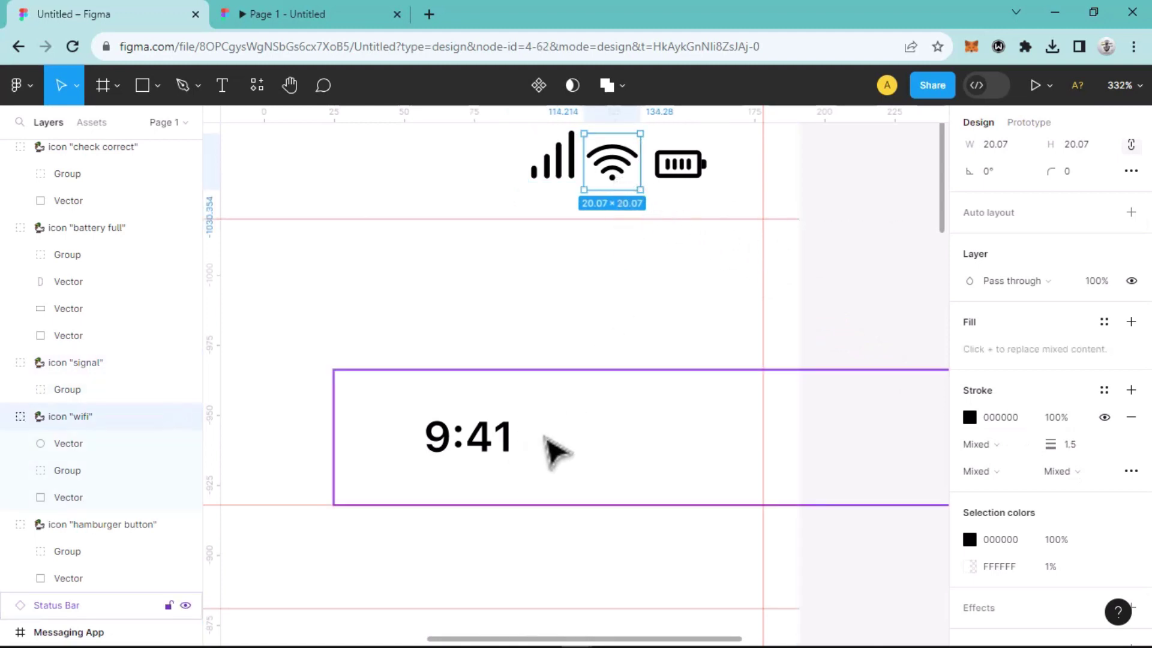
Step: Delete the built-in Status Bar component with the 9:41 time
click(483, 462)
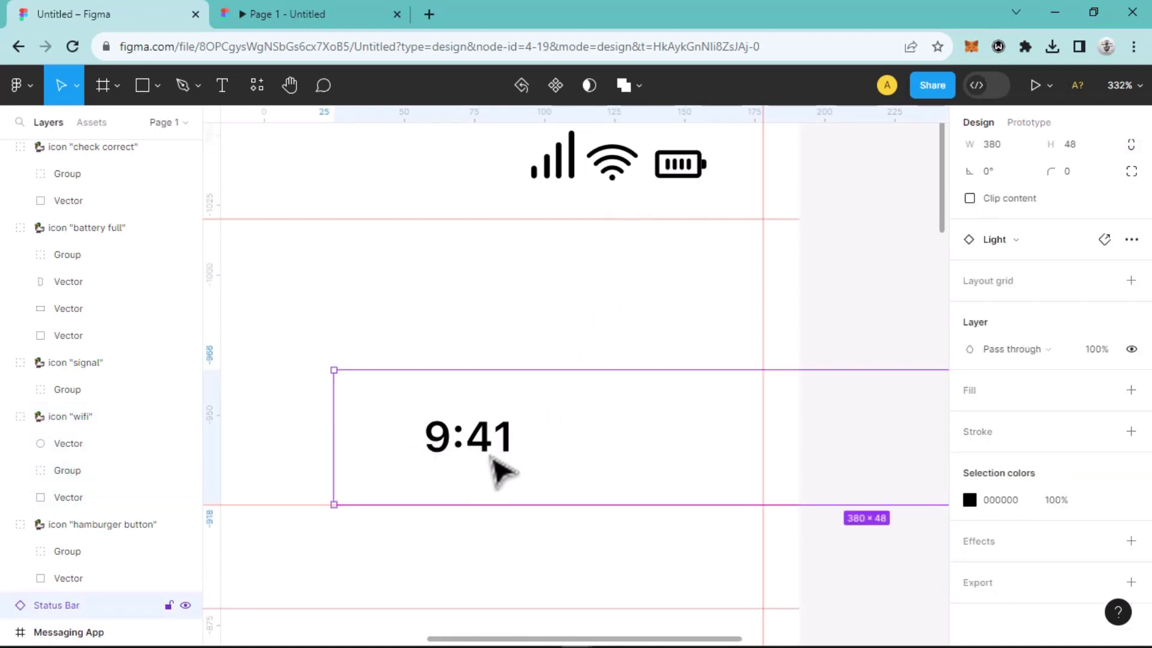
drag(662, 640, 570, 639)
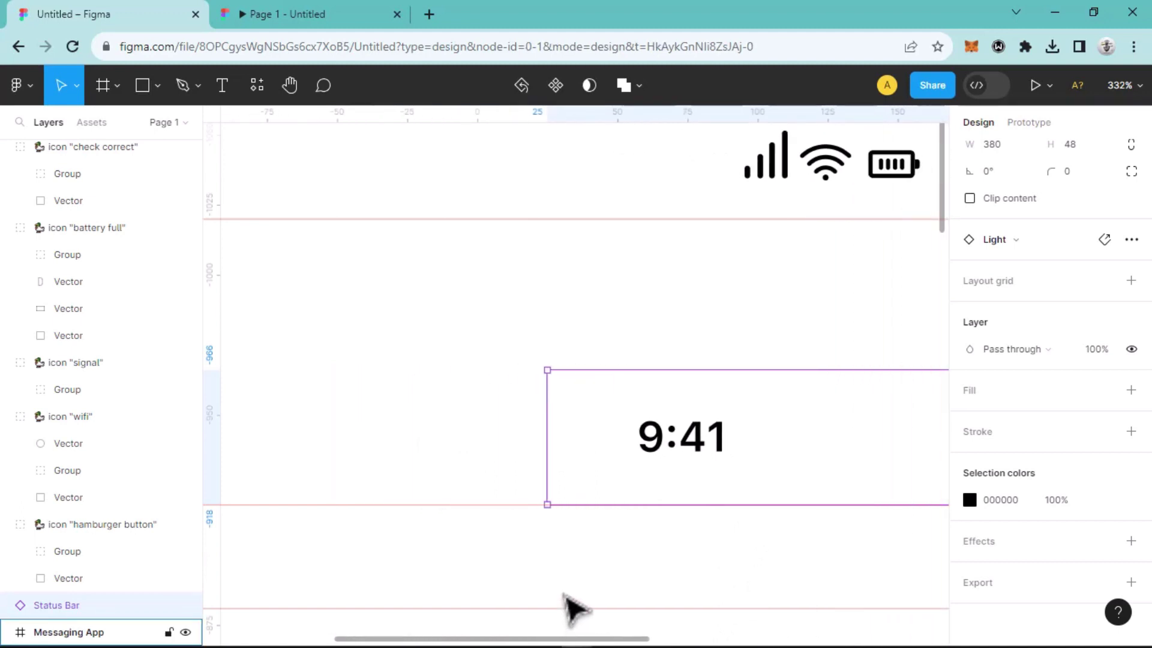
click(570, 607)
Step: Add the time text "10:45" in the upper-left corner of the Messaging App frame, at about X 16, Y 25
scroll(624, 282, down, 3)
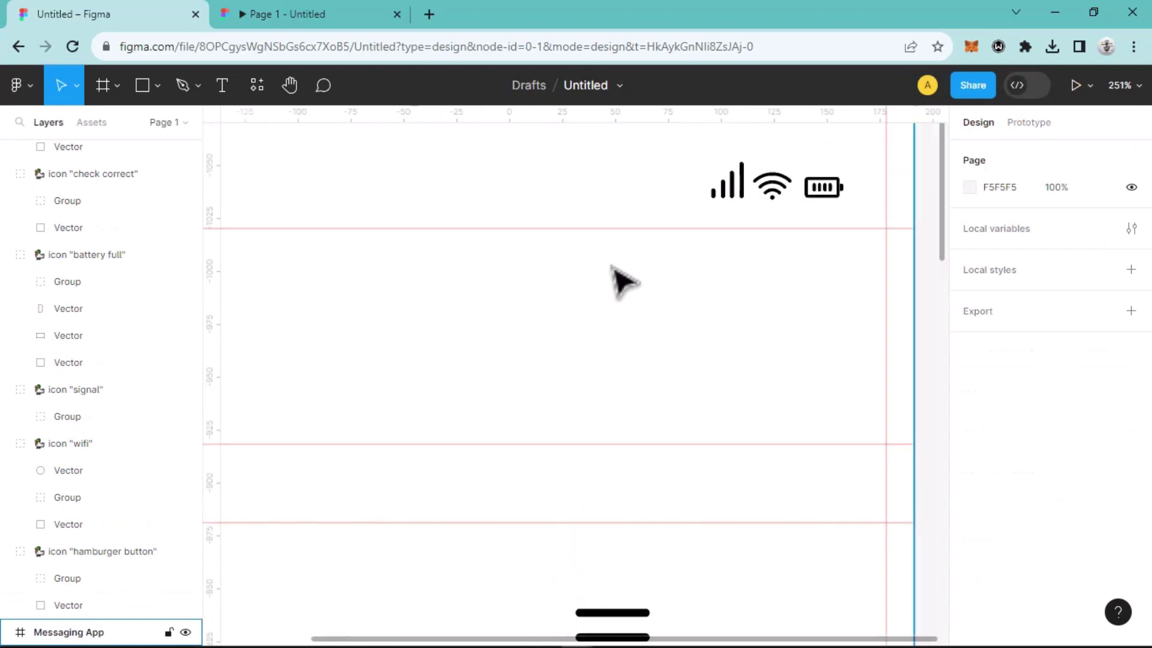
scroll(623, 282, down, 2)
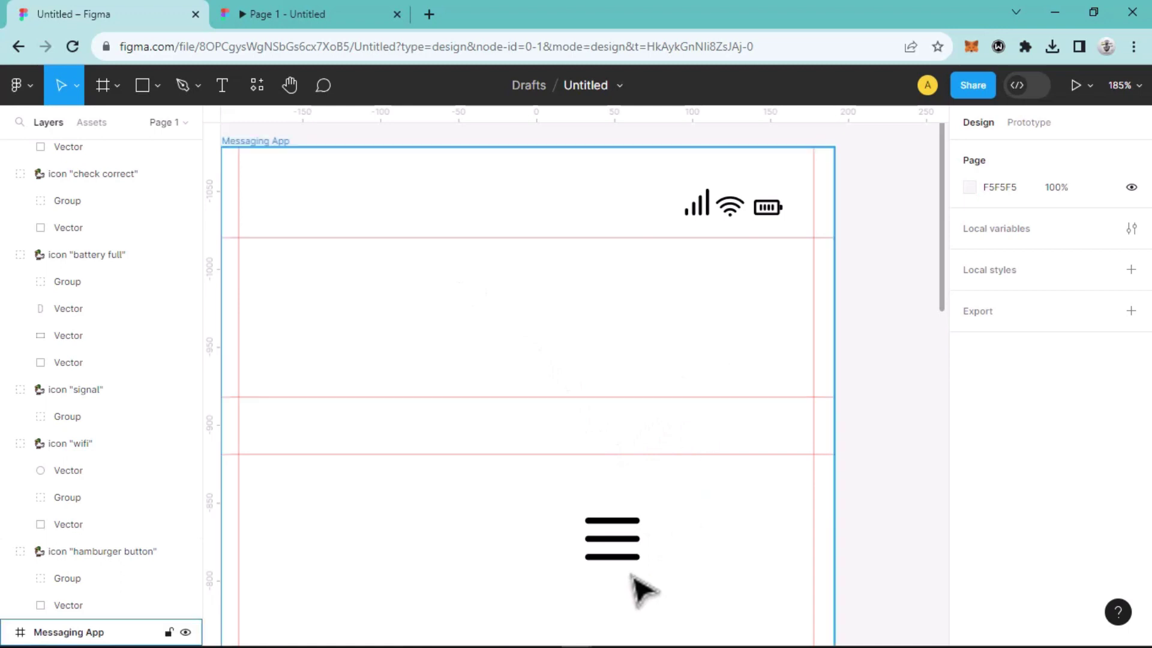
key(space)
drag(435, 399, 496, 484)
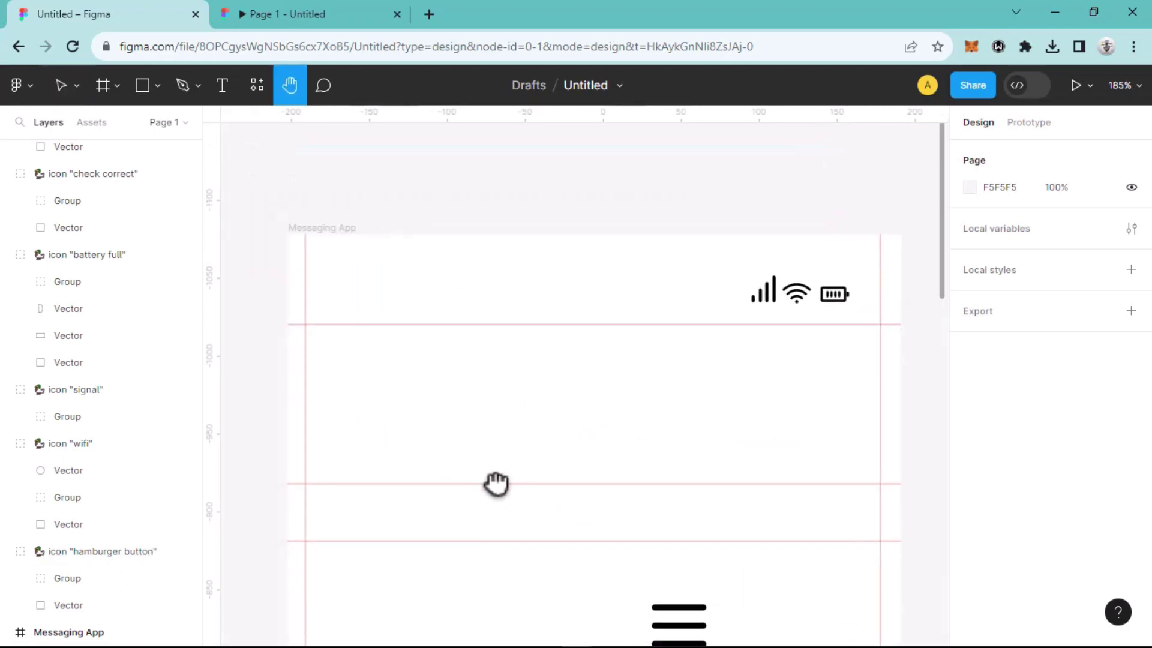
scroll(357, 350, up, 3)
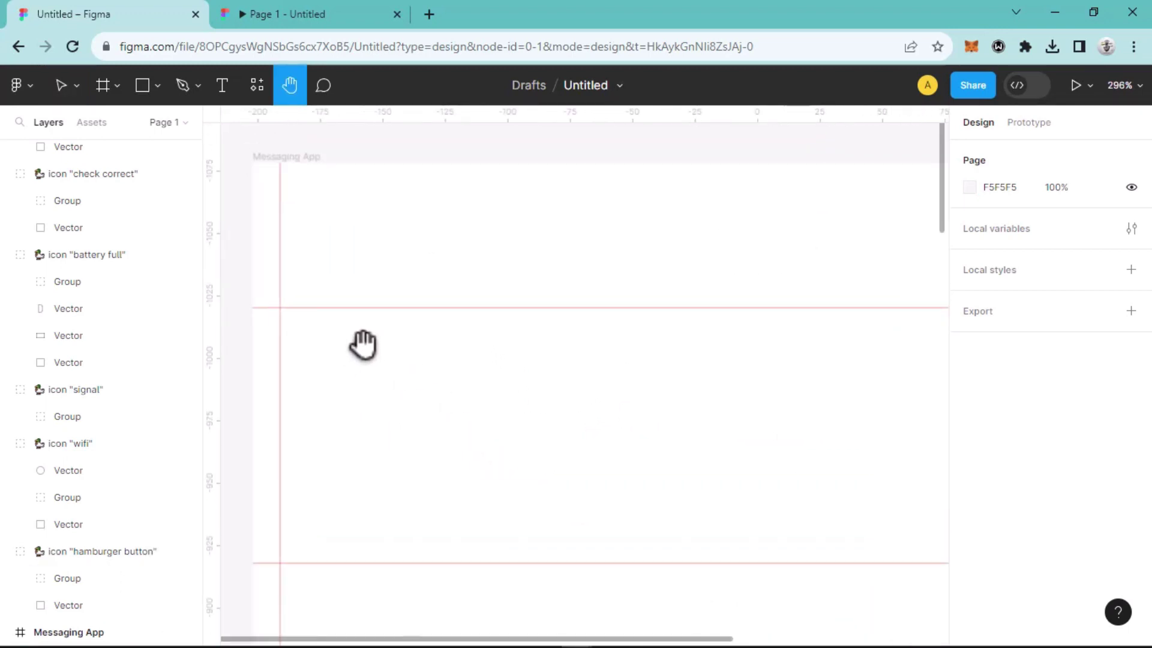
drag(432, 352, 407, 422)
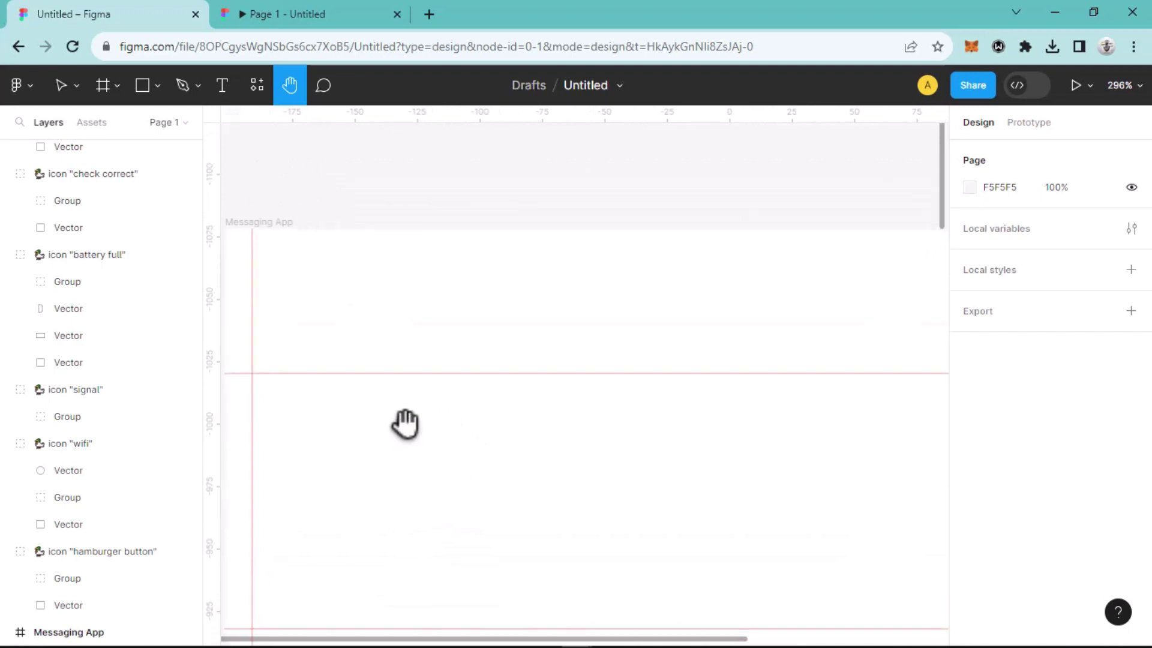
key(t)
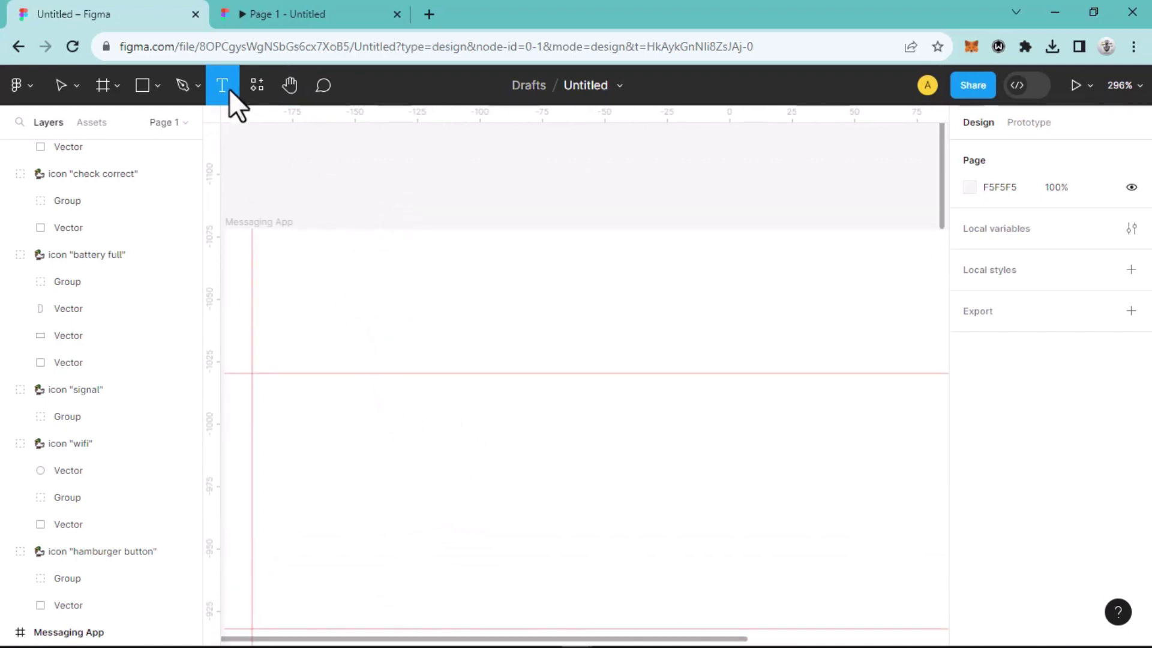
click(278, 300)
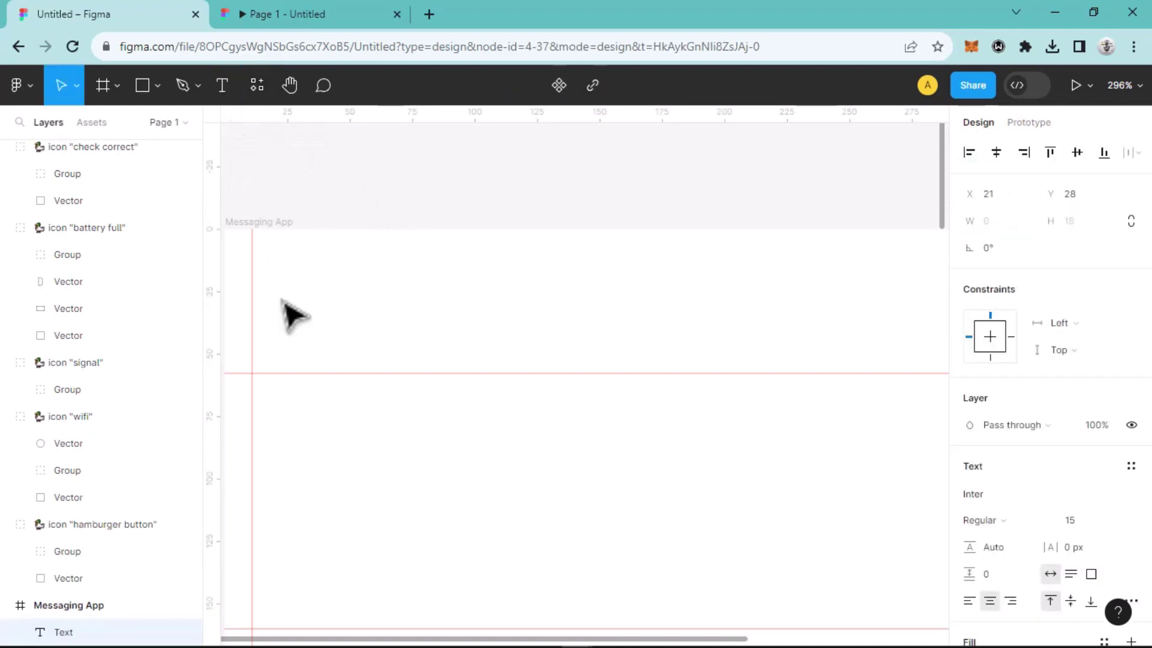
text(10:)
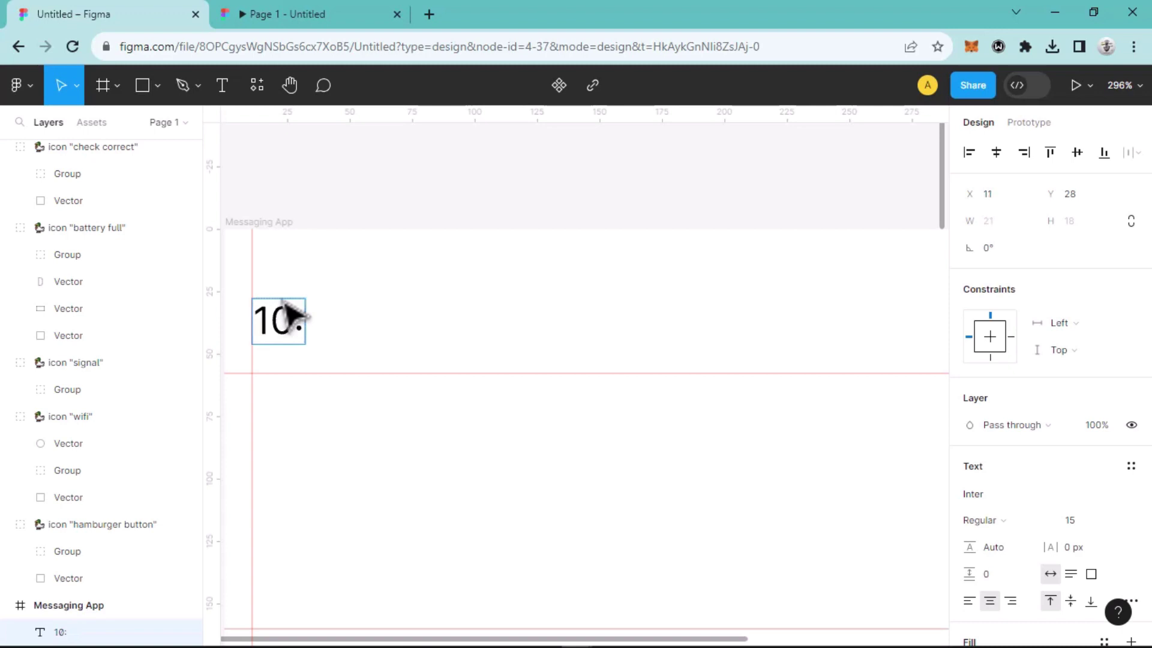
text(45)
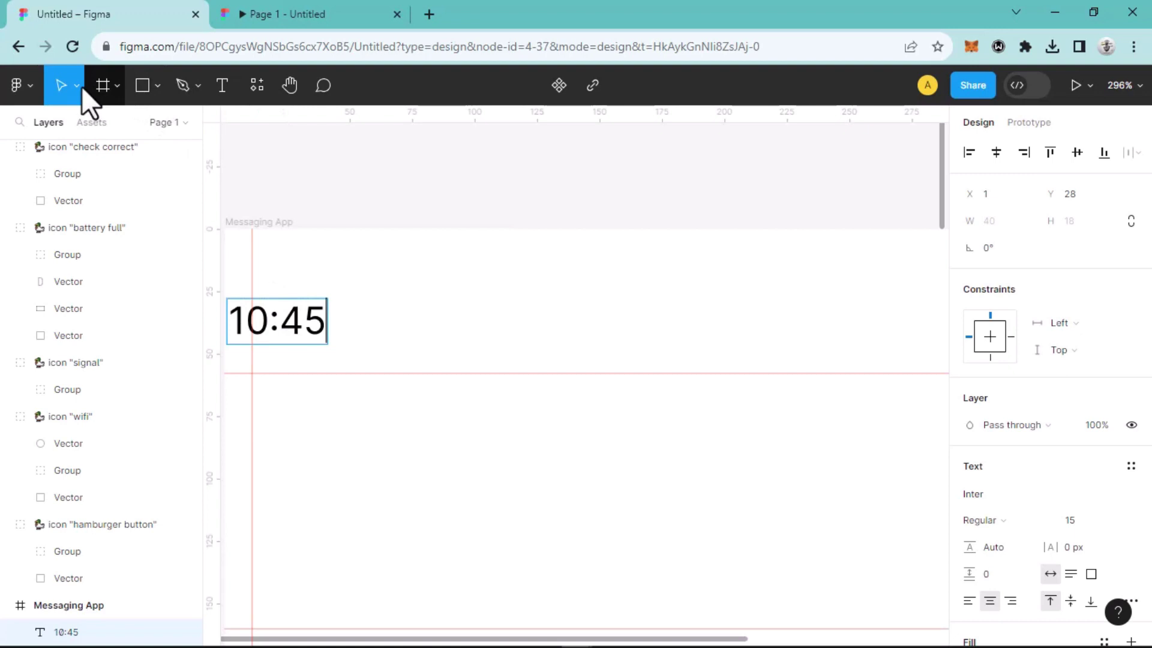
drag(322, 335, 355, 317)
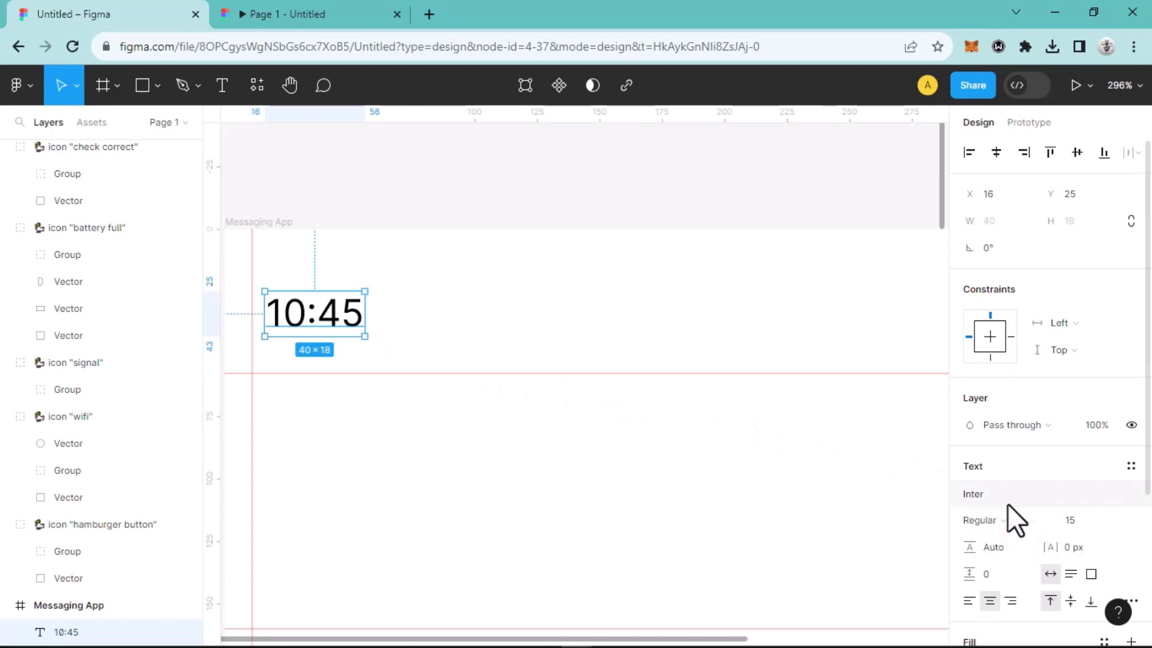
Step: Change the 10:45 text's font to Poppins with Medium weight
click(978, 497)
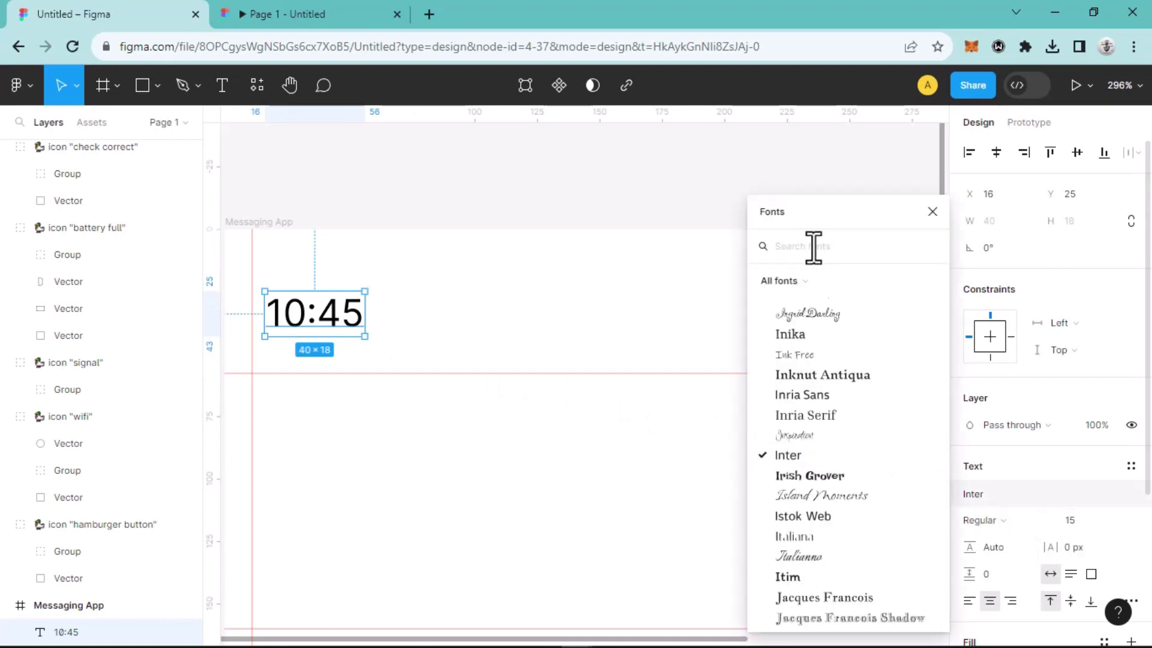
text(popp)
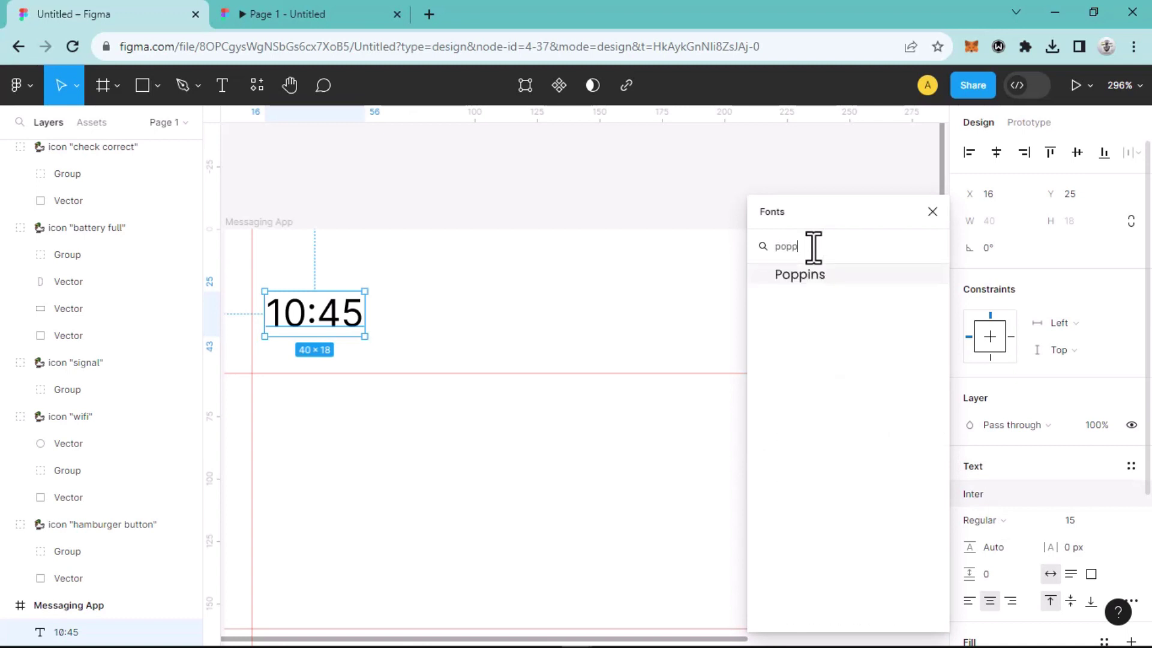
click(867, 274)
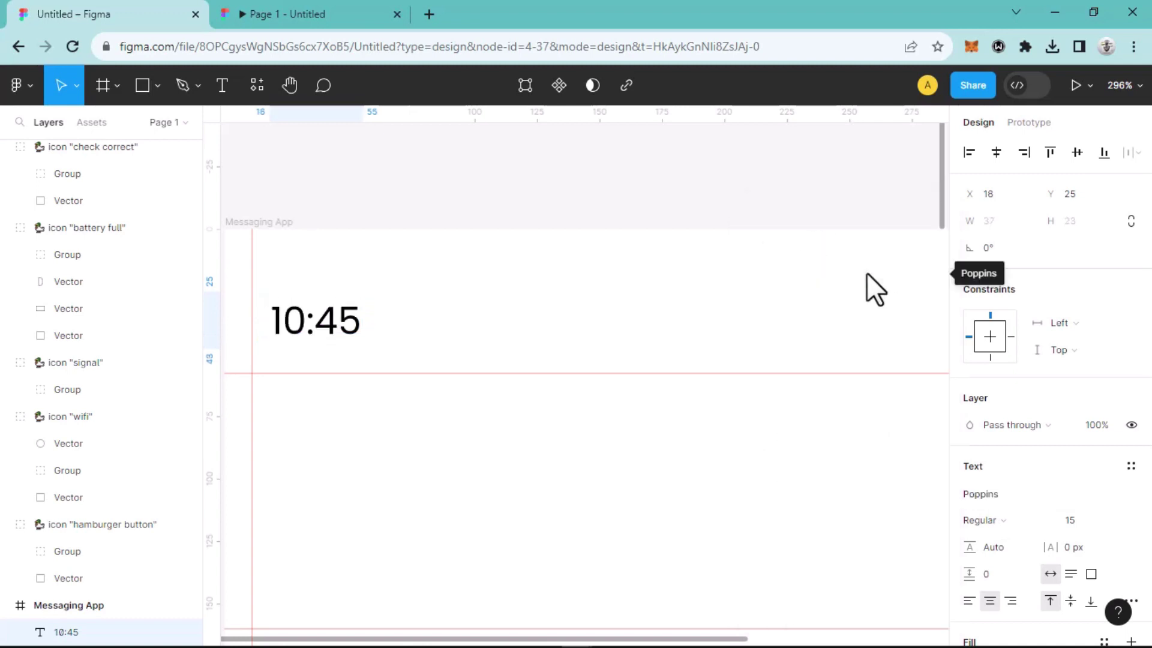
click(1048, 524)
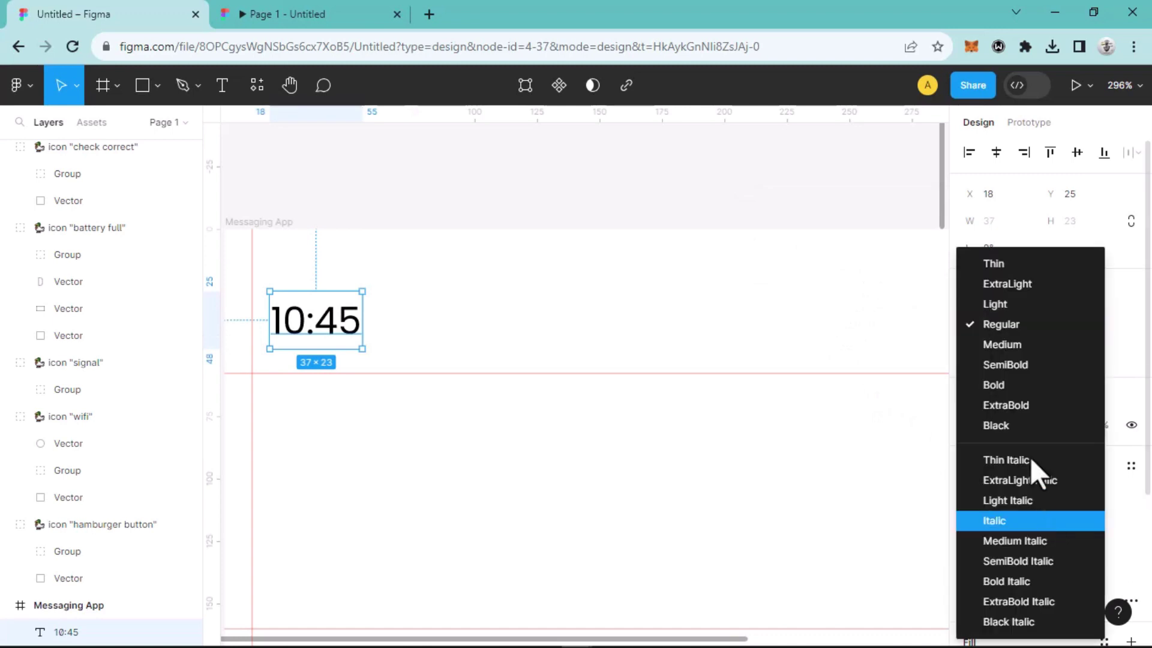
click(1031, 344)
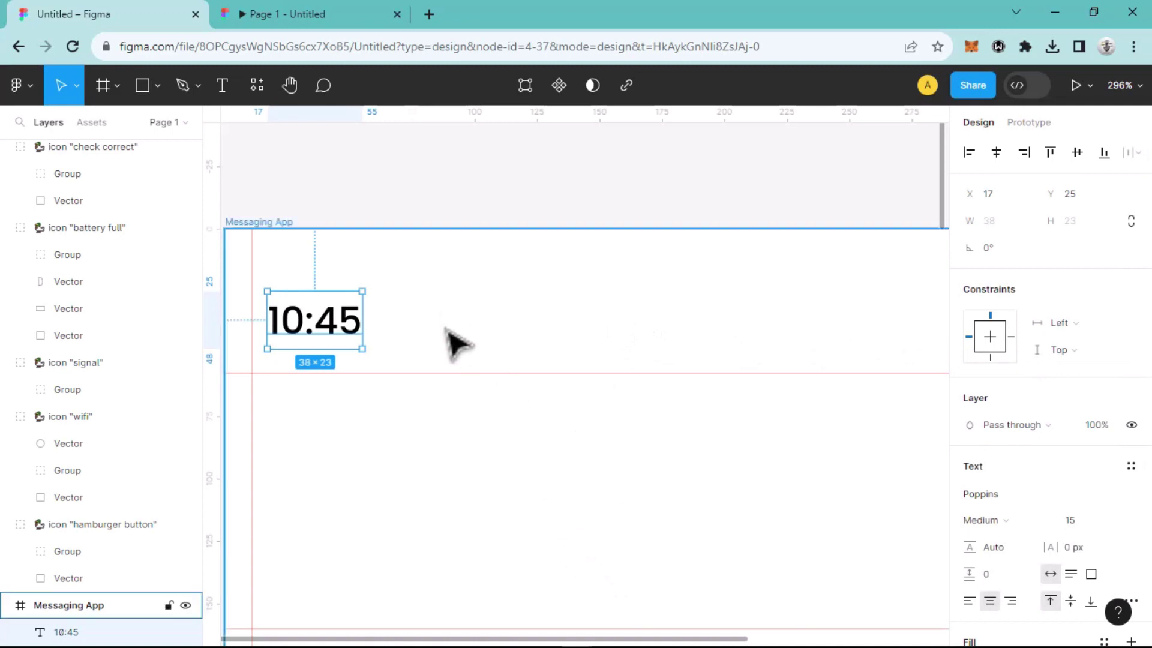
Step: Check the time and status icons in the prototype preview, and return to the design file
scroll(449, 335, down, 3)
scroll(457, 347, down, 2)
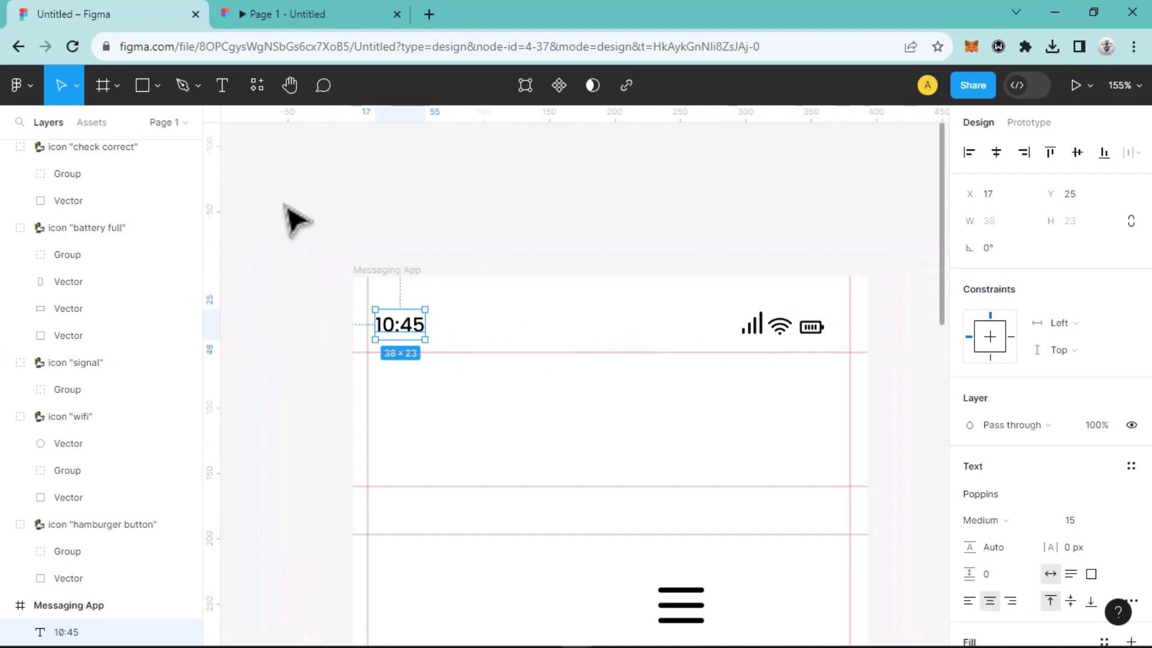
click(315, 14)
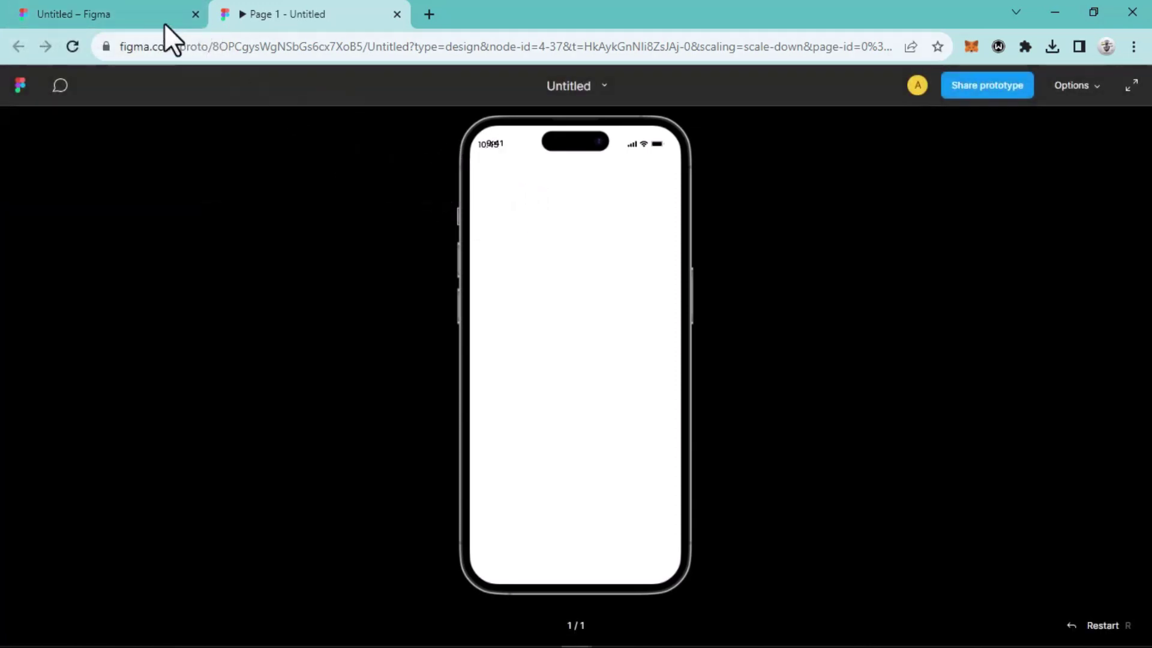
click(149, 15)
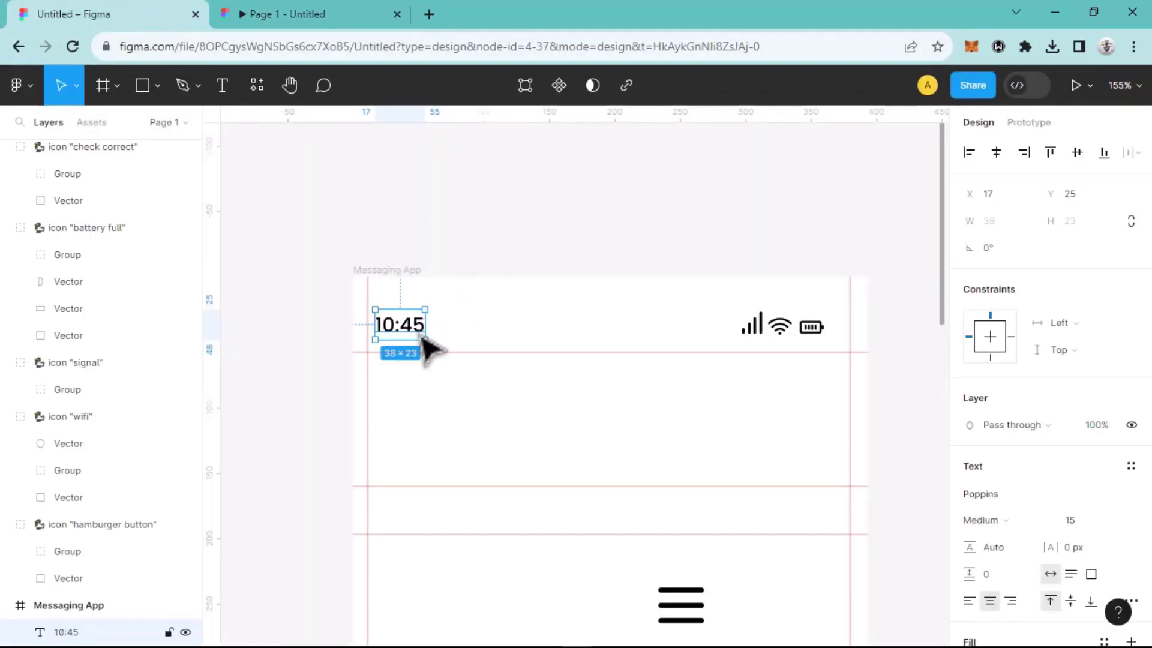
Step: Nudge the 10:45 text right and up to X 24, Y 23
scroll(423, 338, up, 4)
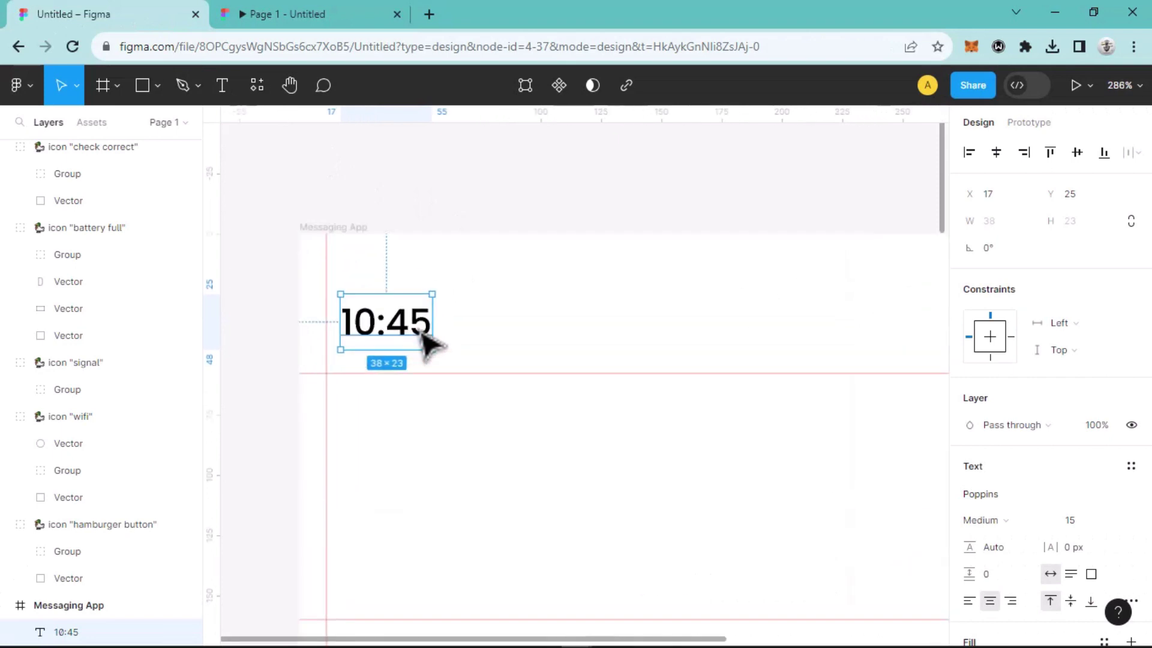
key(Right)
key(Right)
key(Right)
key(Right)
key(Up)
key(Up)
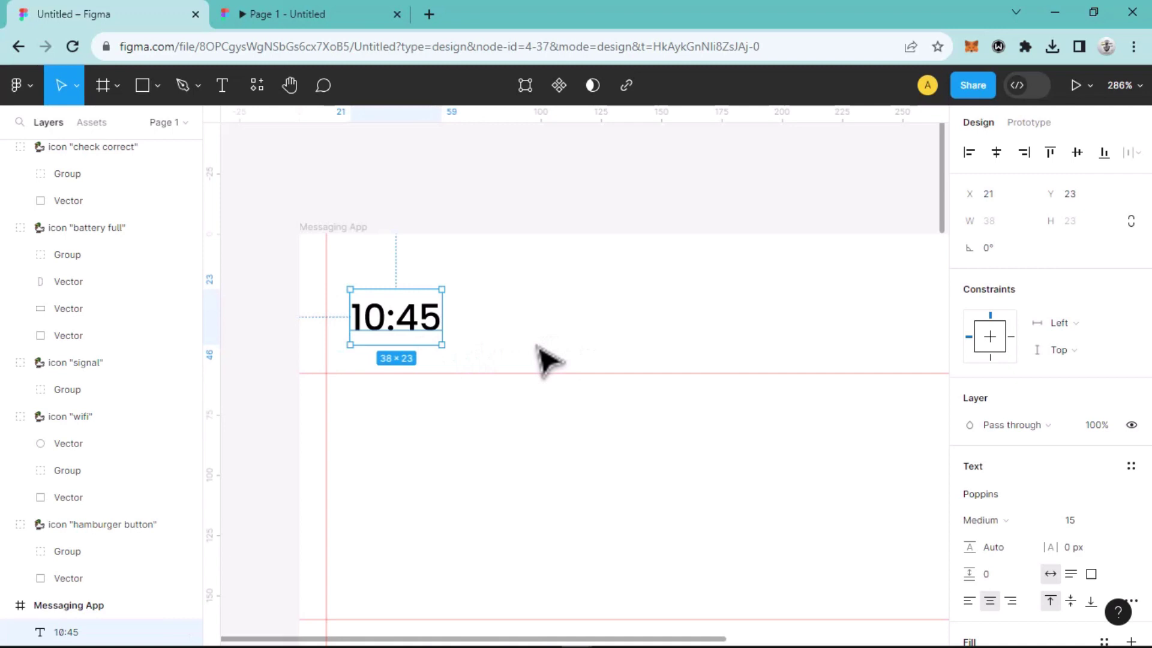
key(Right)
key(Right)
key(Right)
Step: Set the wifi icon's stroke weight to 2 and the battery full icon's stroke weight to 1.8
scroll(514, 354, down, 4)
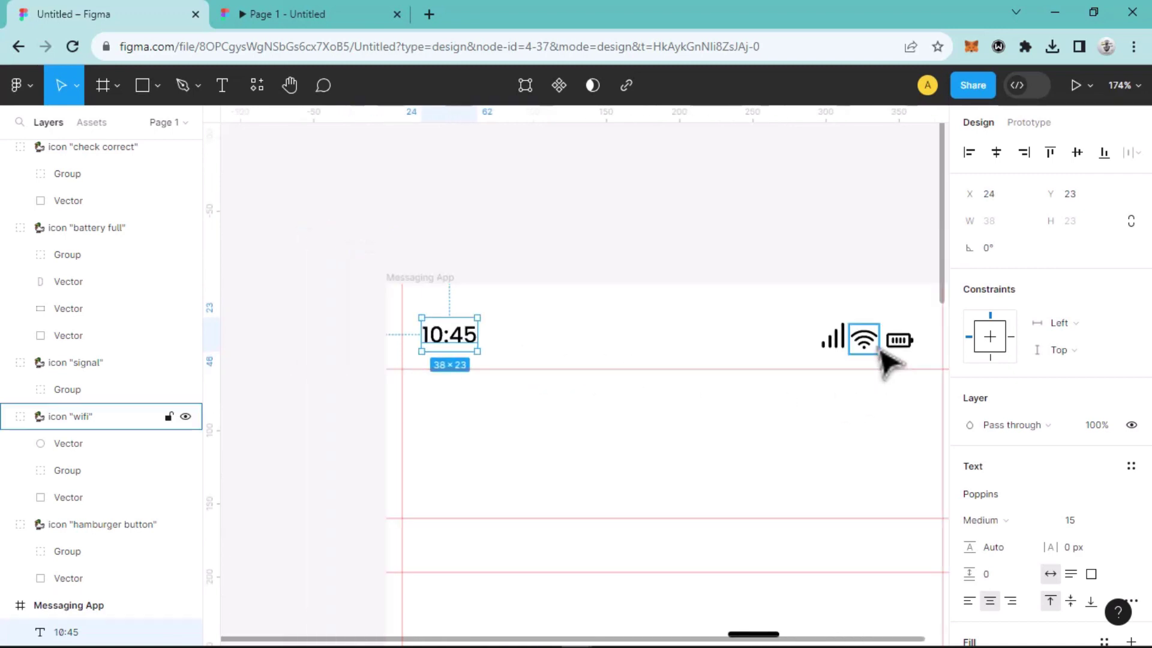
click(876, 349)
click(1073, 547)
key(Return)
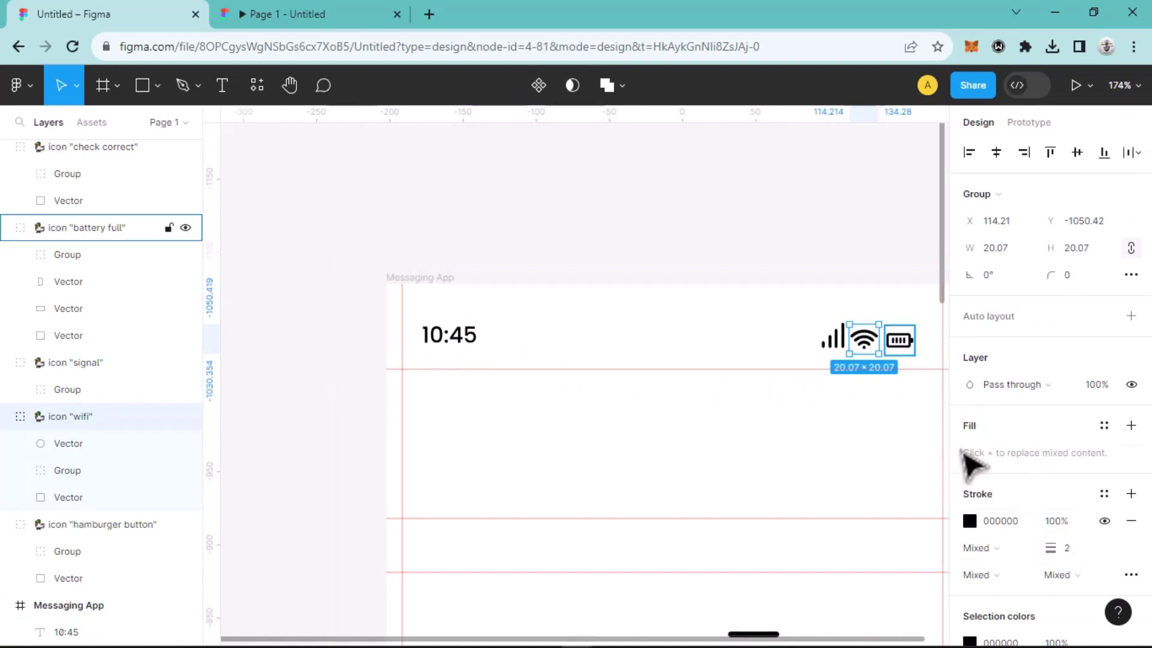
click(1075, 545)
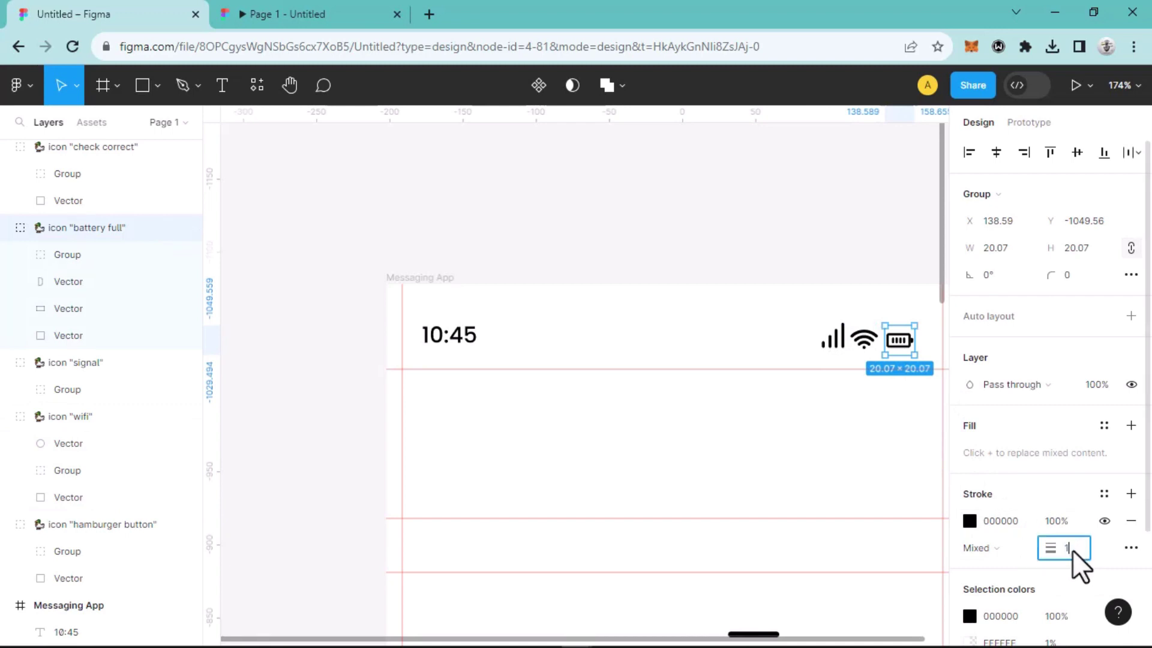
key(Return)
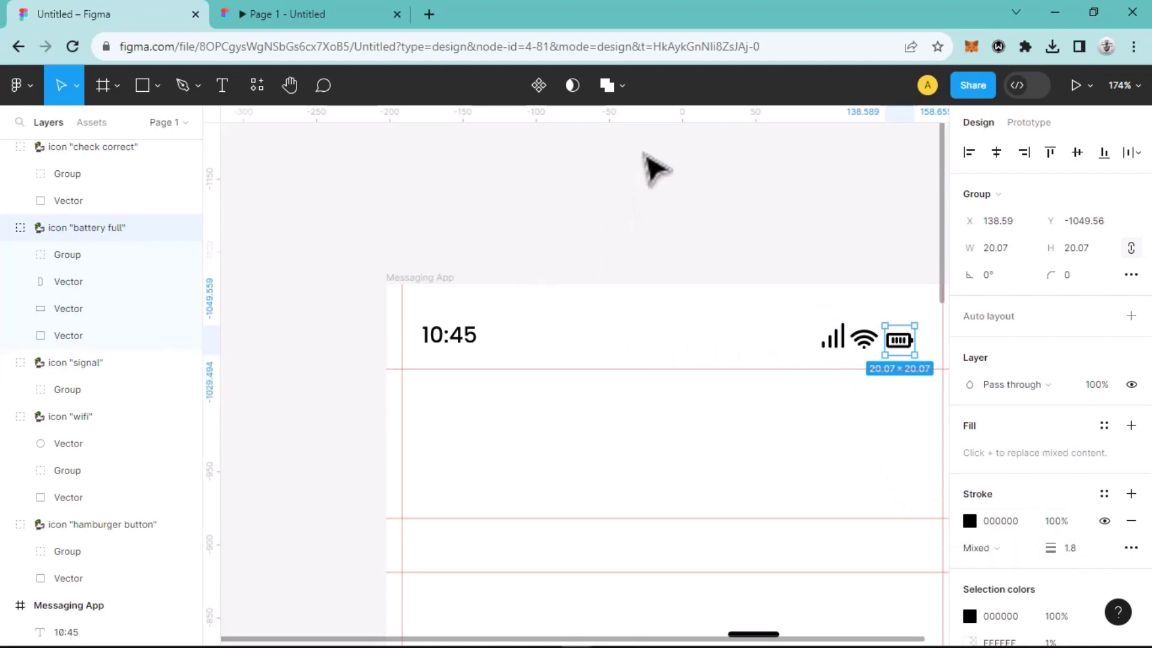
Step: Align the 10:45 text to Y 26 using a new horizontal guide beneath the status icons, and set its weight to SemiBold
drag(668, 211, 671, 351)
click(468, 345)
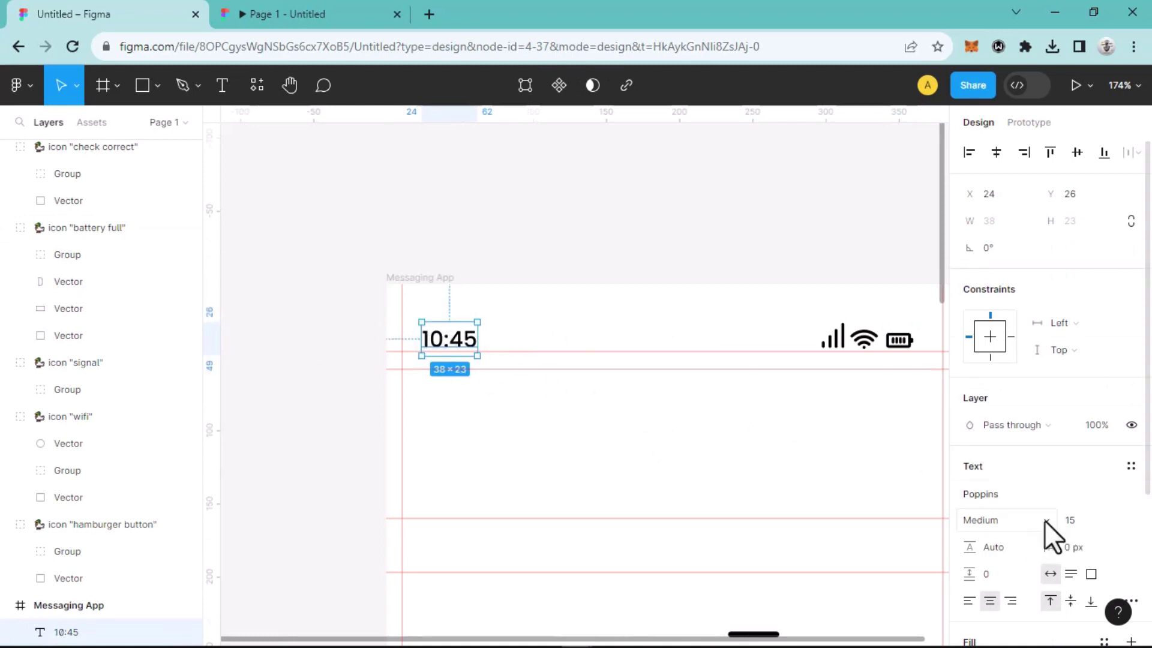
click(1045, 520)
click(1016, 372)
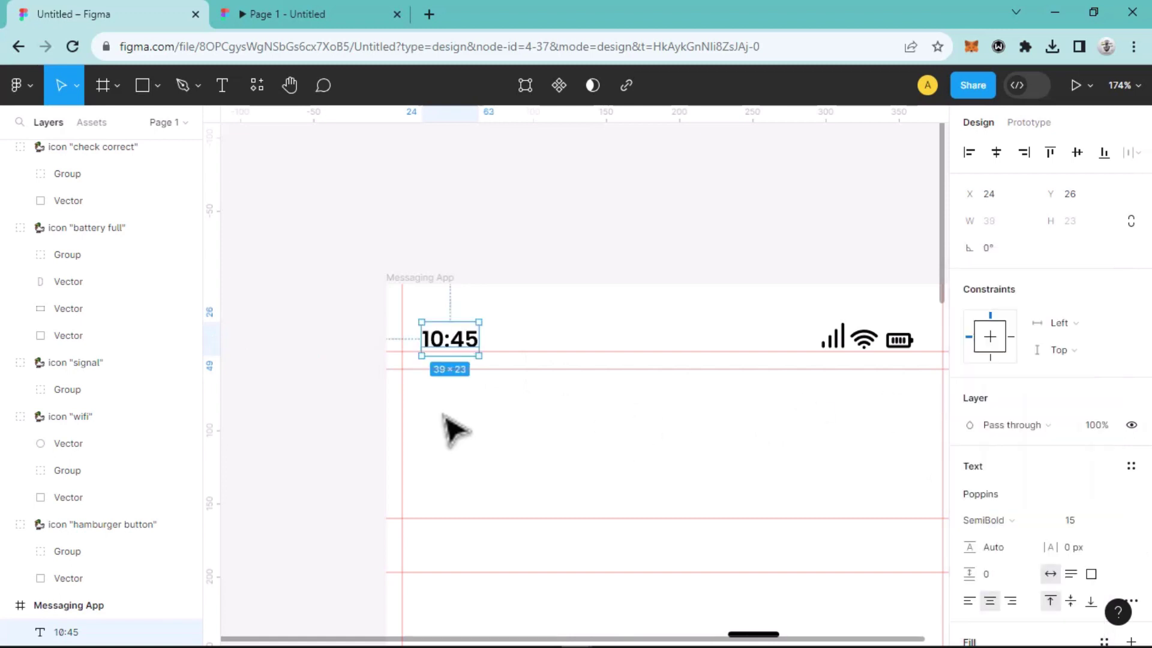
Step: Remove the horizontal guide directly beneath the status icons, and select the 10:45 text with the signal, wifi and battery full icons
drag(629, 351, 630, 103)
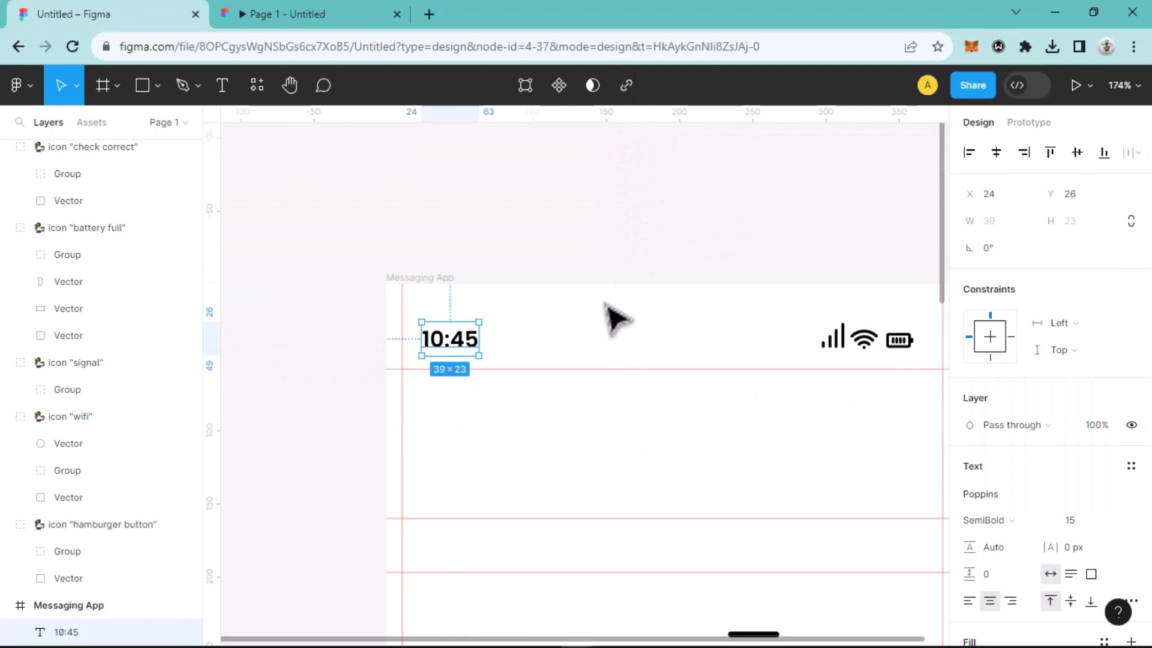
click(498, 352)
click(477, 351)
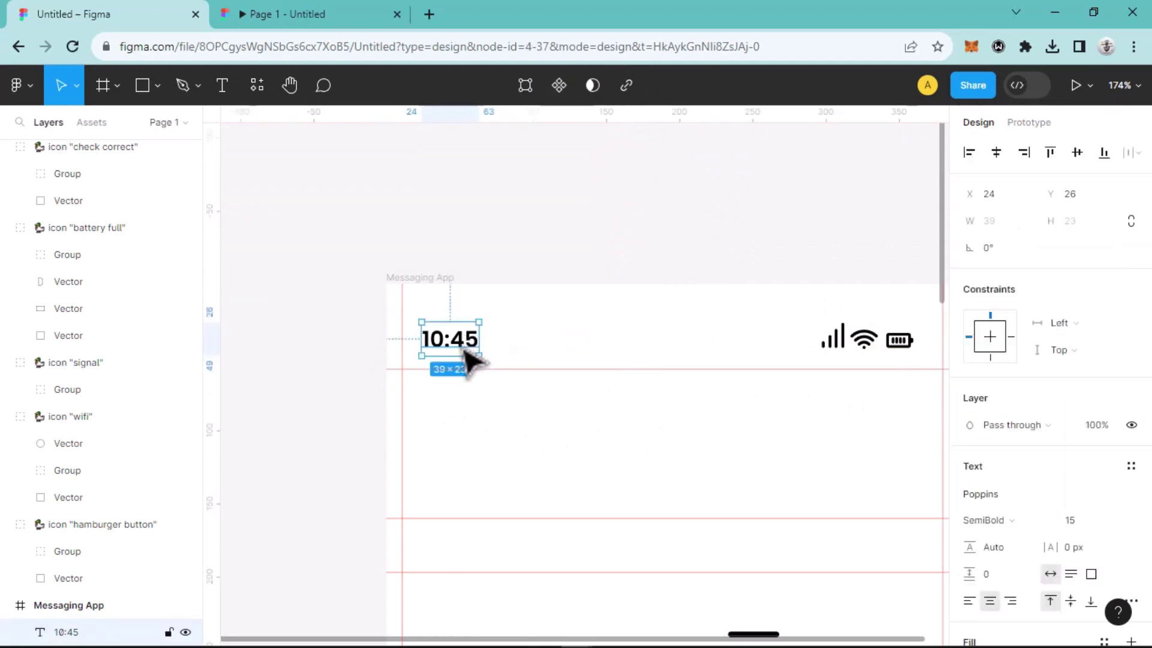
shift+click(843, 345)
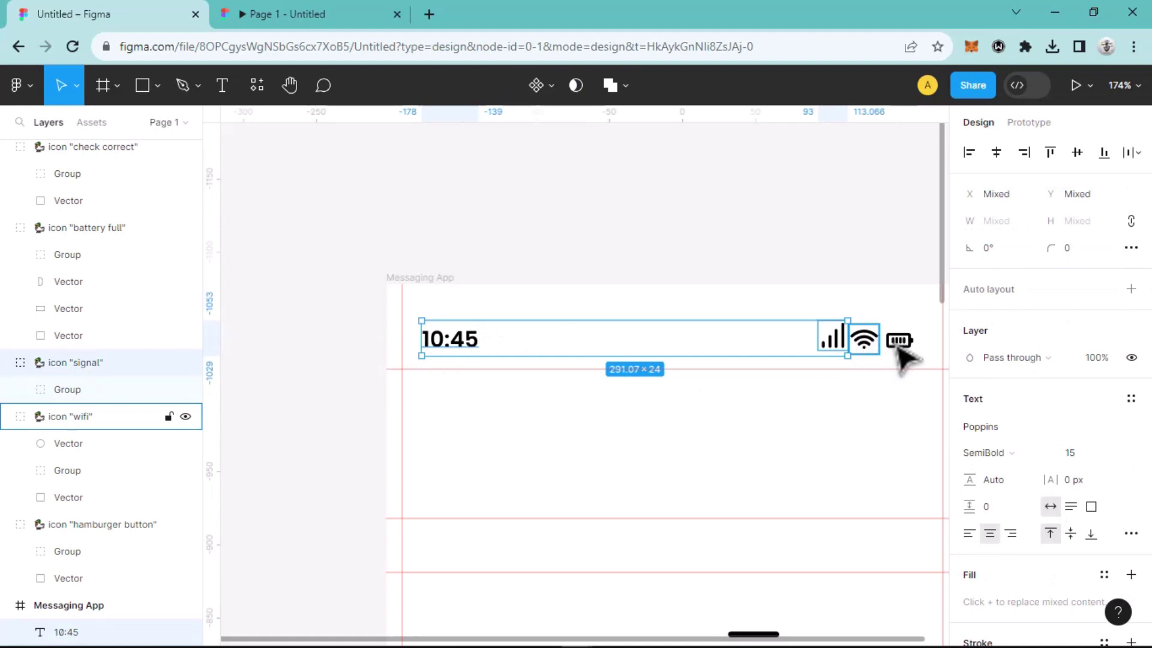
shift+click(905, 350)
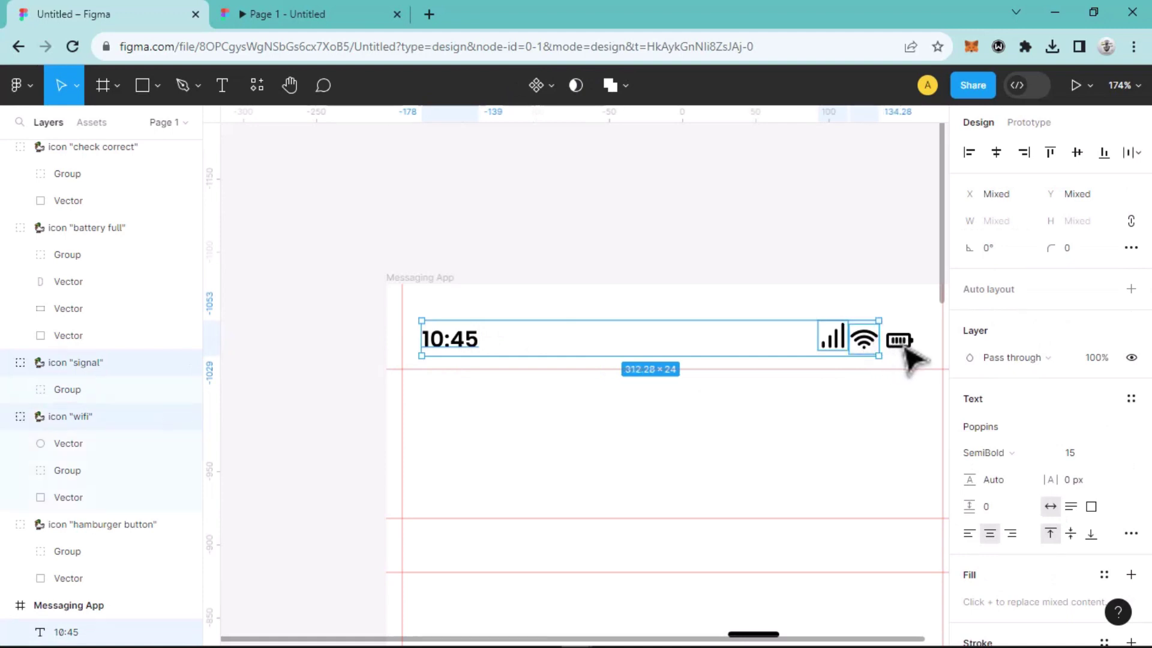
shift+click(905, 351)
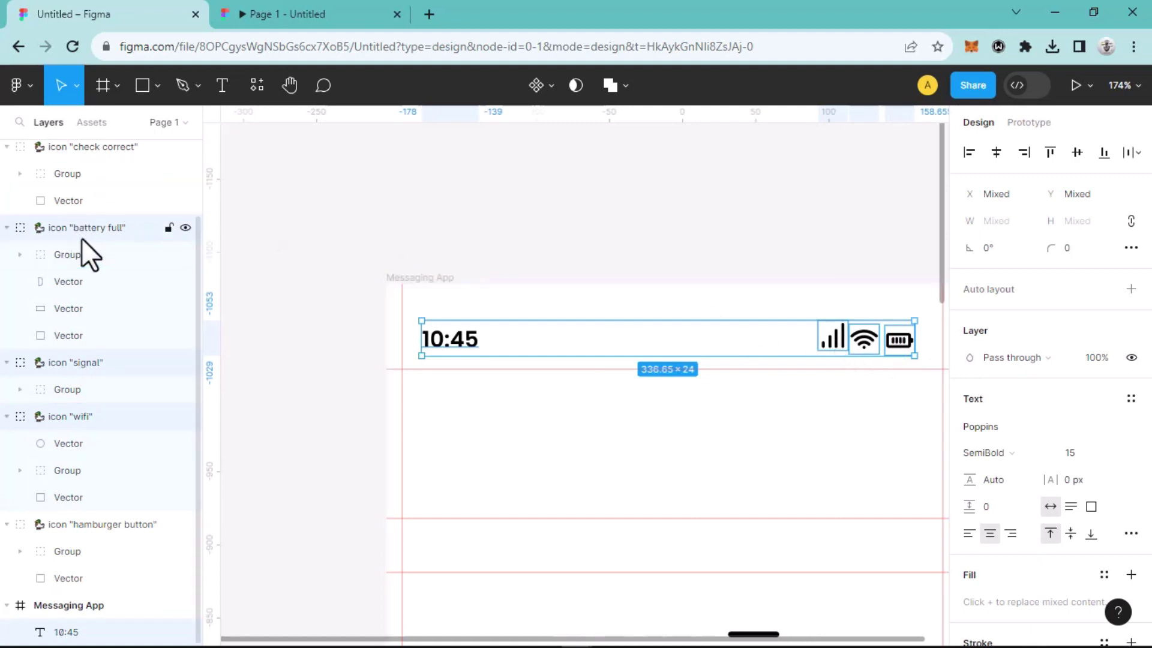
Step: Collapse the battery full, signal, wifi and hamburger button icons in the layer list
click(8, 228)
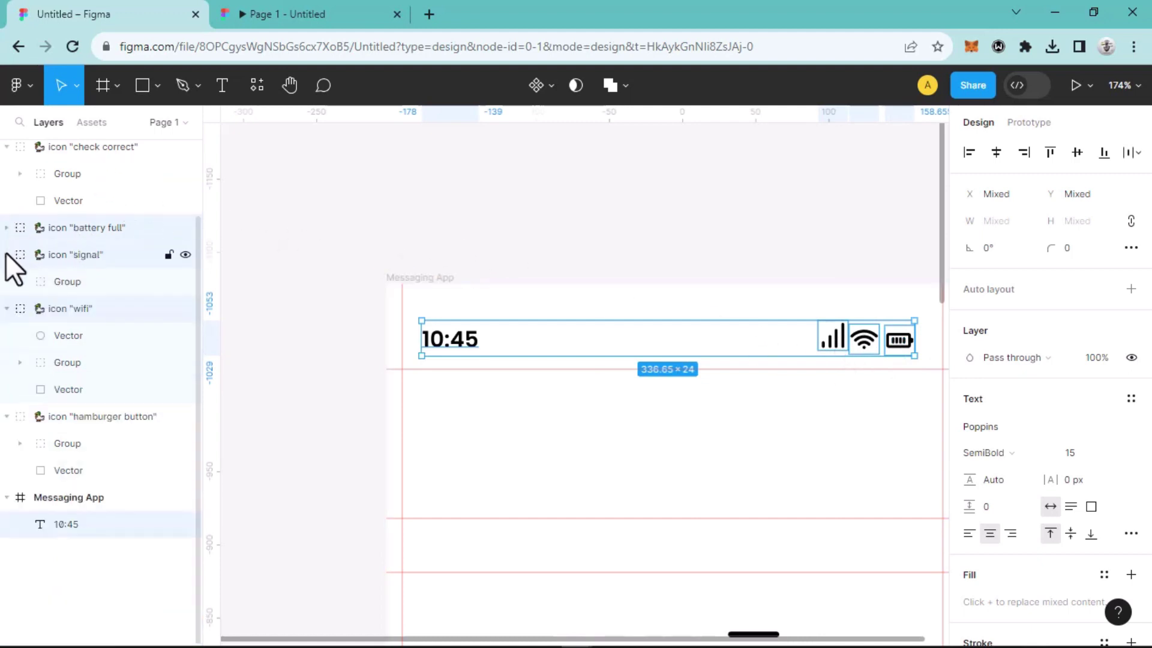
click(7, 254)
click(6, 282)
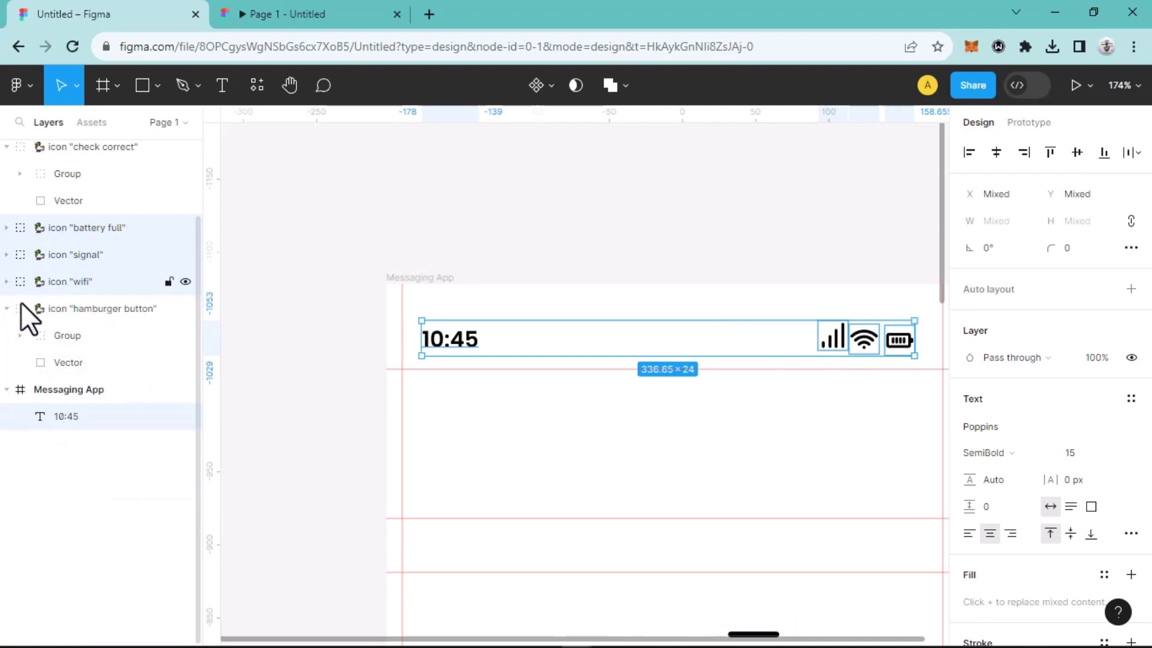
click(6, 308)
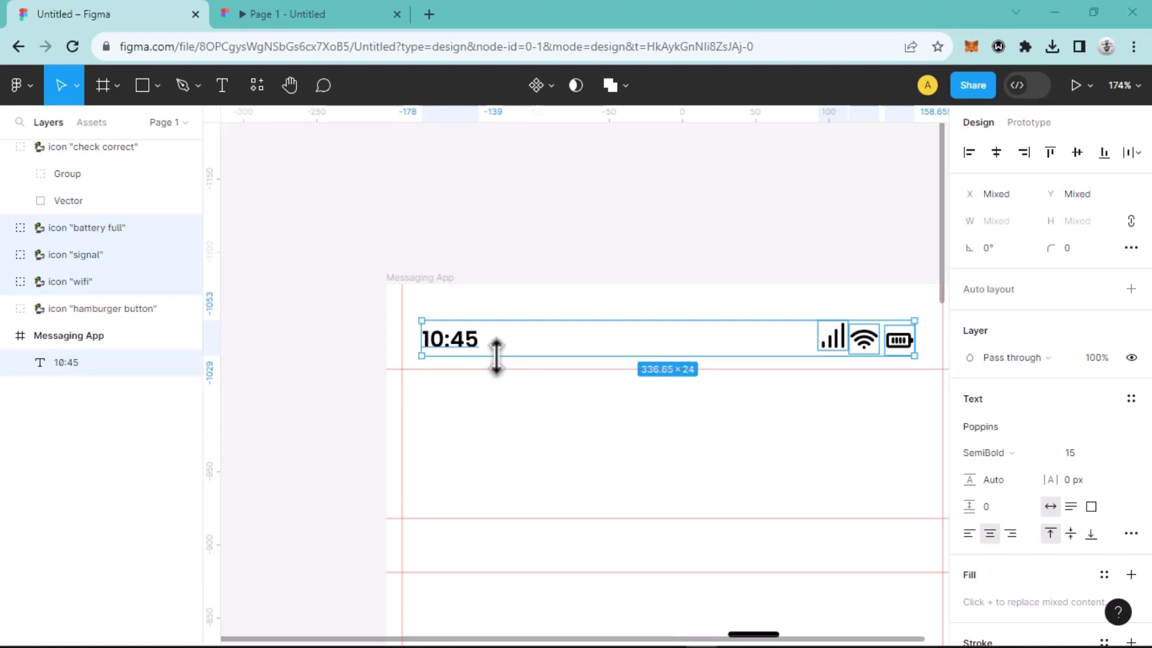
Step: Group the 10:45 text with the signal, wifi and battery full icons, and check the group by hiding and showing it
click(553, 335)
click(467, 341)
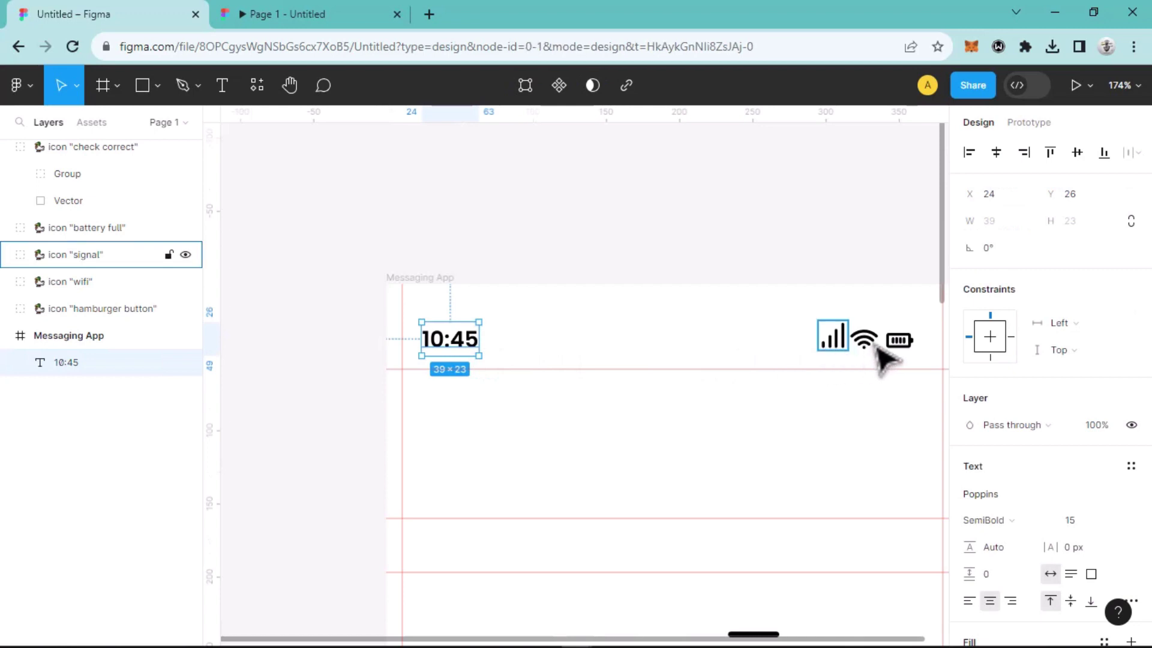
shift+click(833, 337)
shift+click(865, 340)
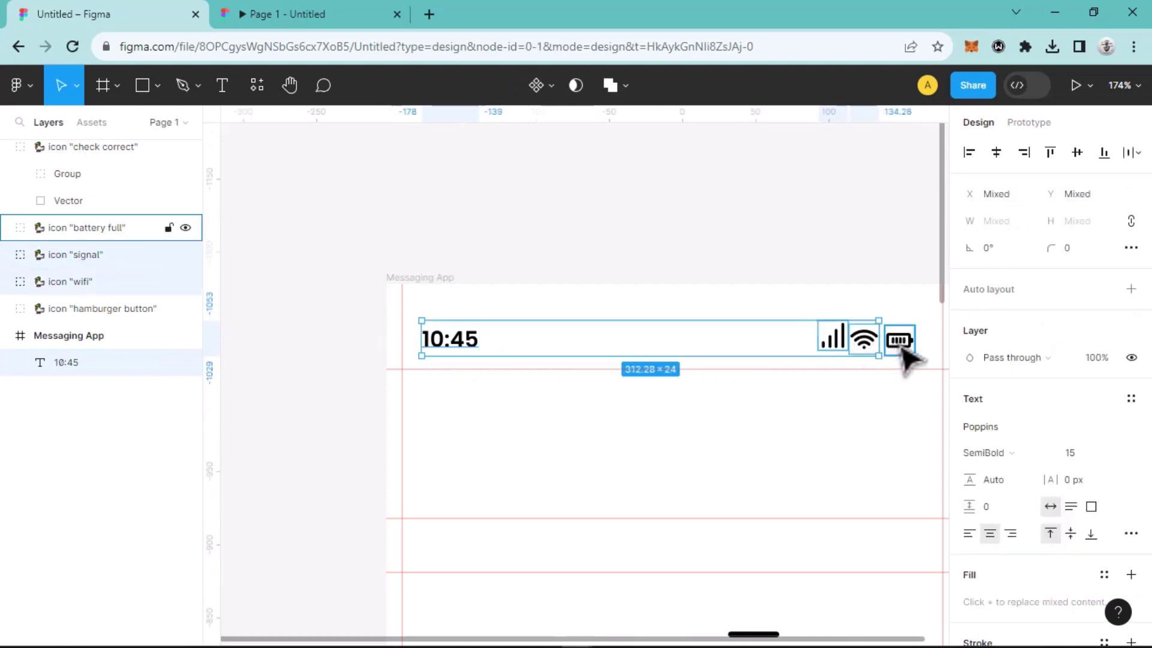
shift+click(898, 340)
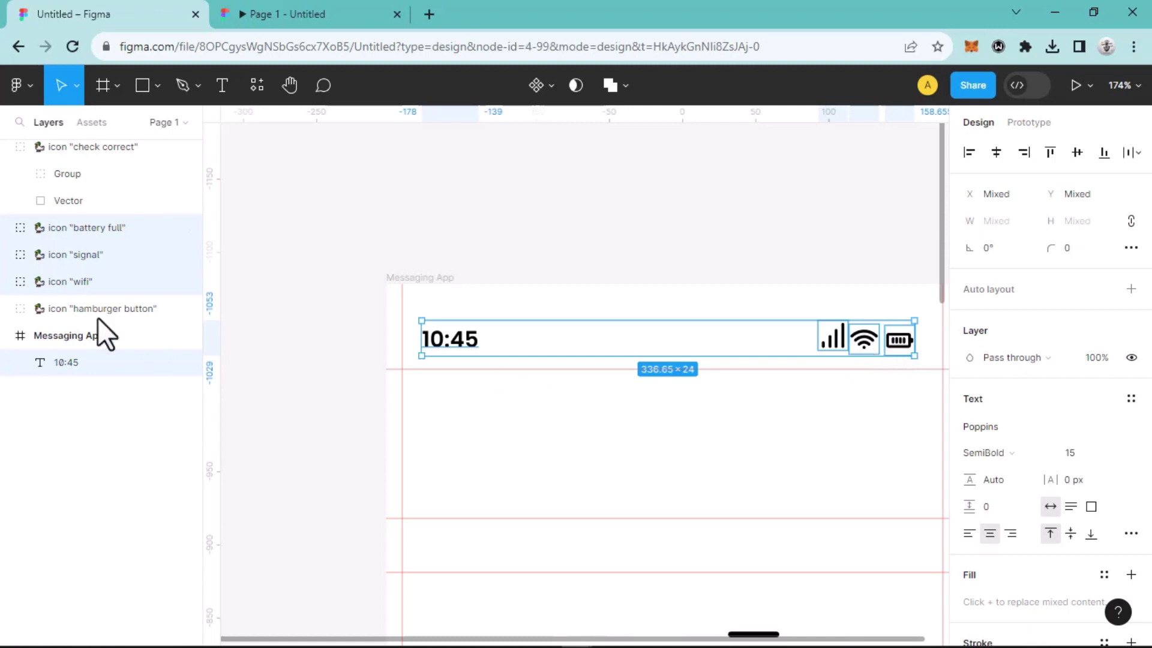
key(ctrl+g)
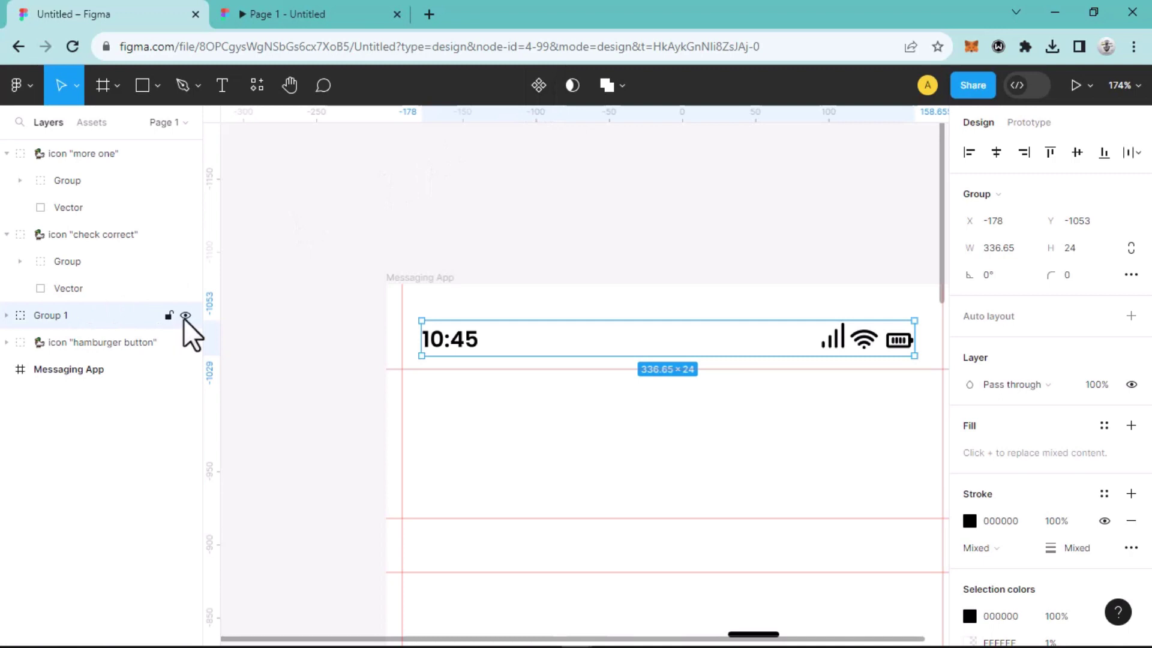
click(184, 318)
click(184, 318)
click(184, 318)
click(184, 318)
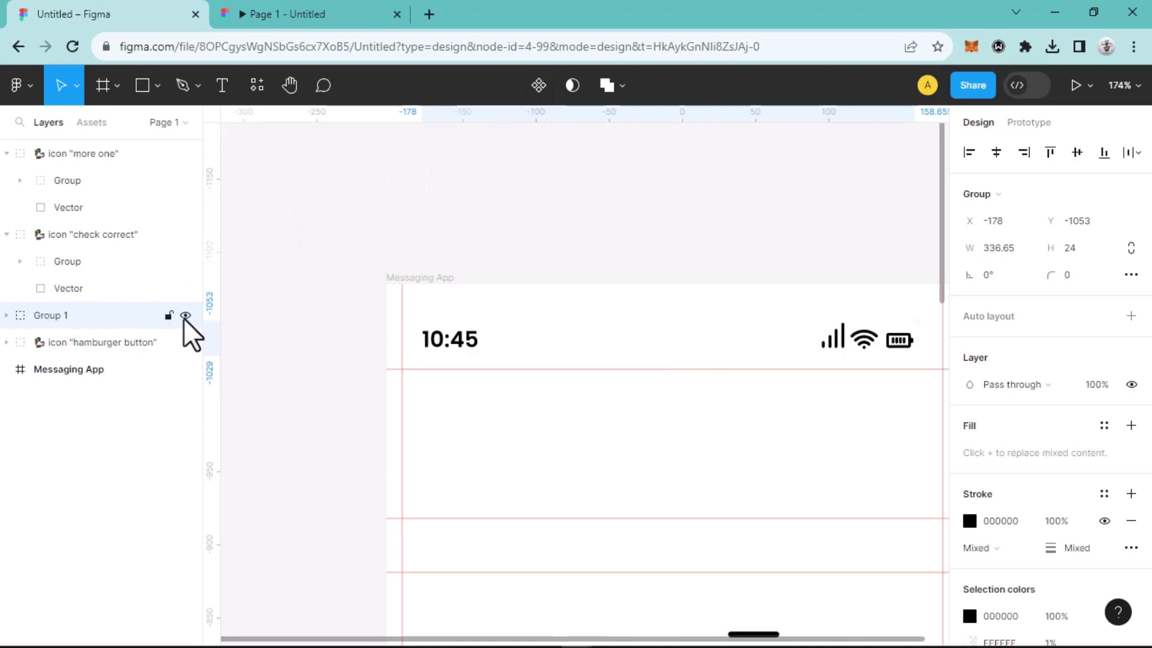
Step: Rename the new group as Status Bar and turn it into a component
double_click(54, 317)
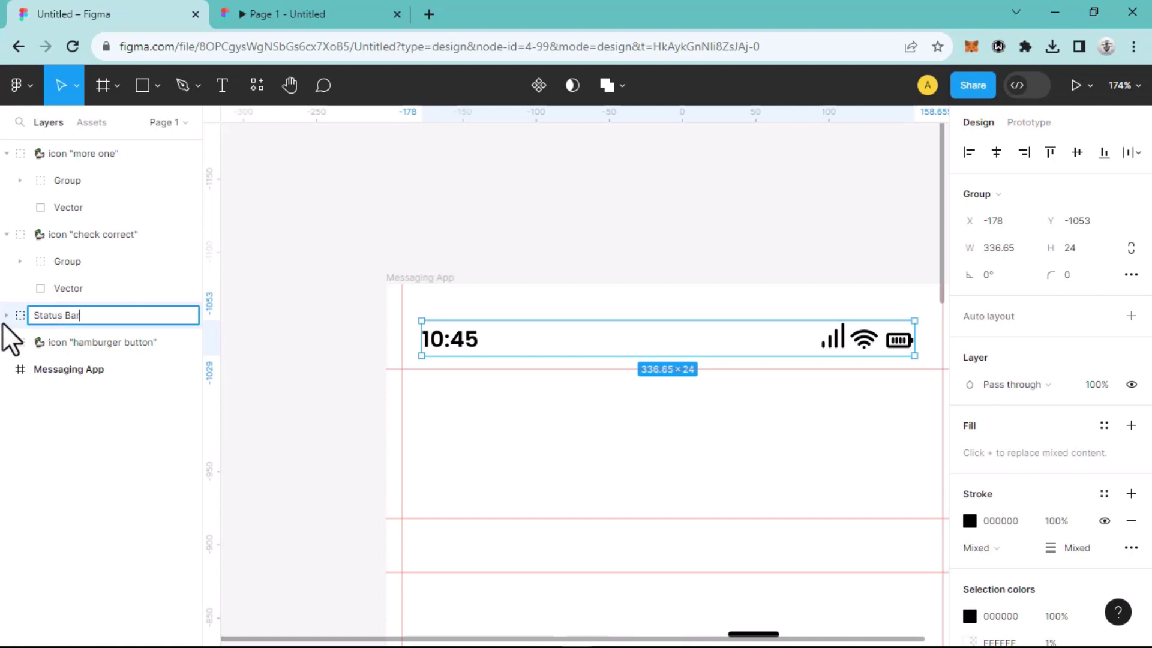
key(Return)
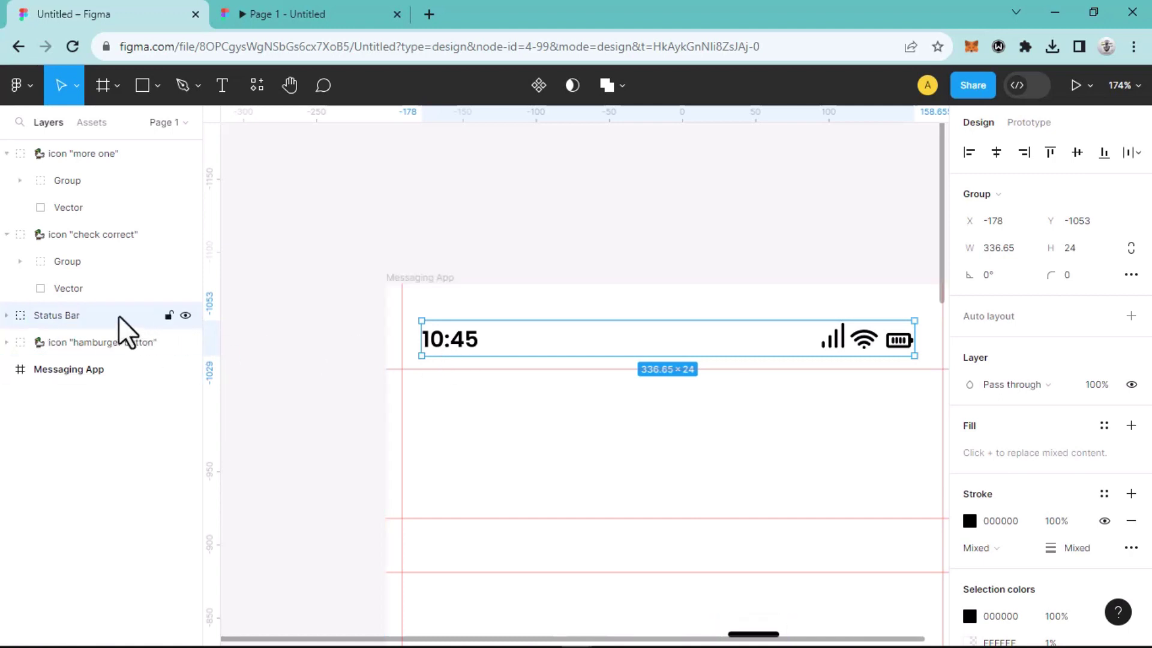
click(537, 85)
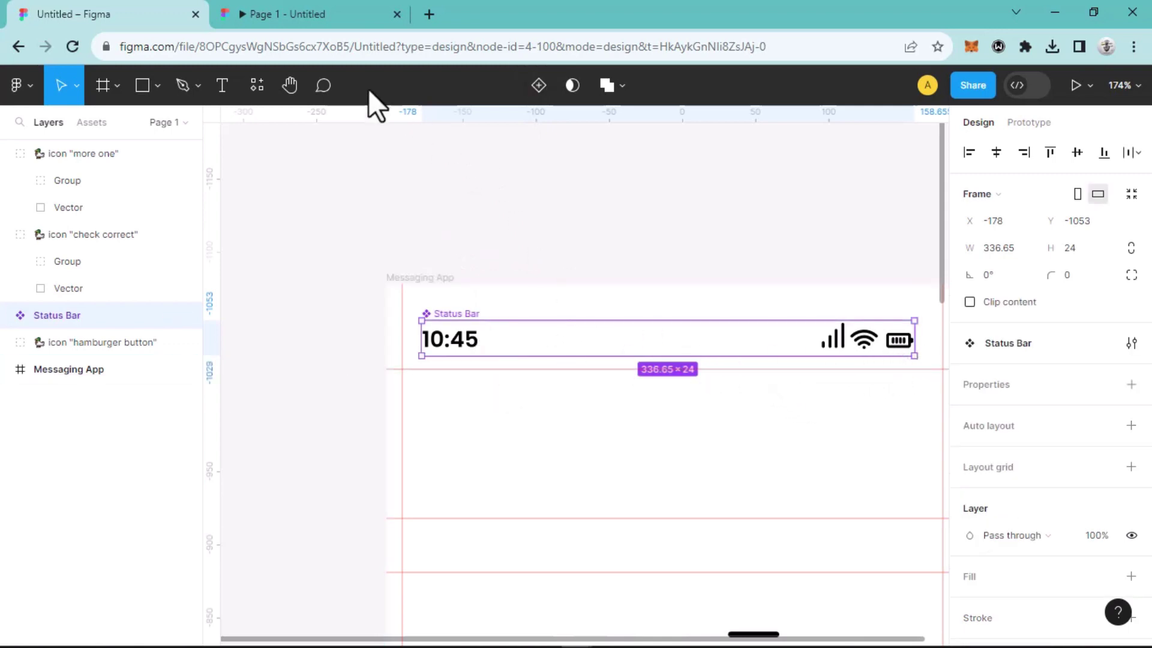
Step: Check the prototype preview, and move the Status Bar component into the Messaging App frame in the layer hierarchy
click(319, 10)
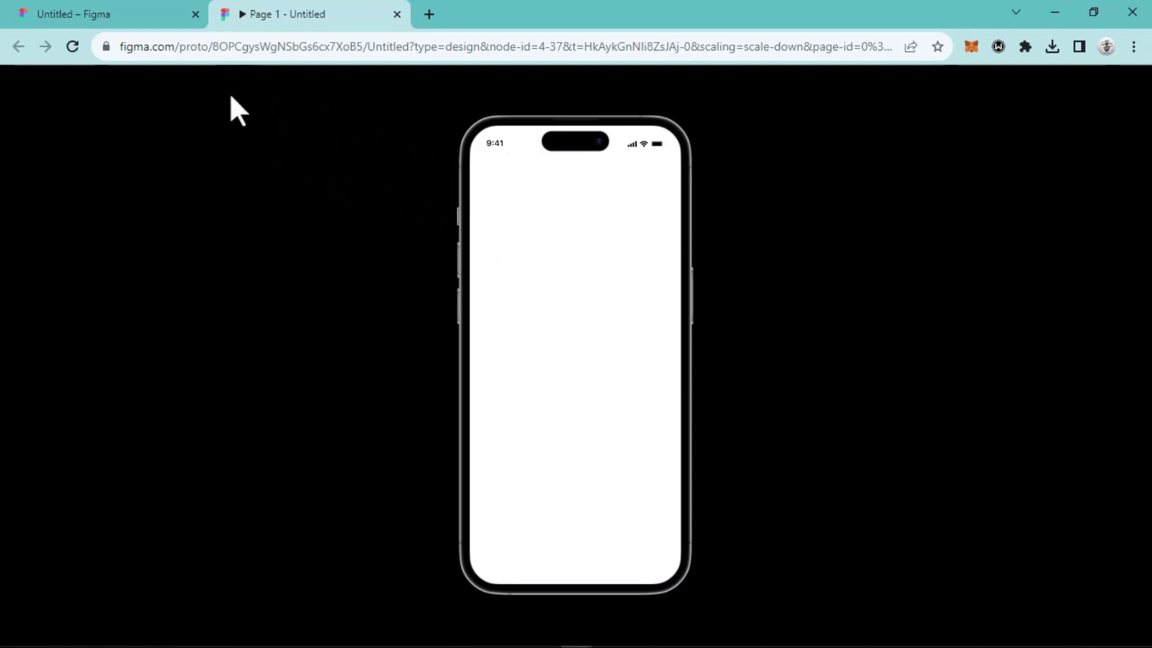
click(163, 15)
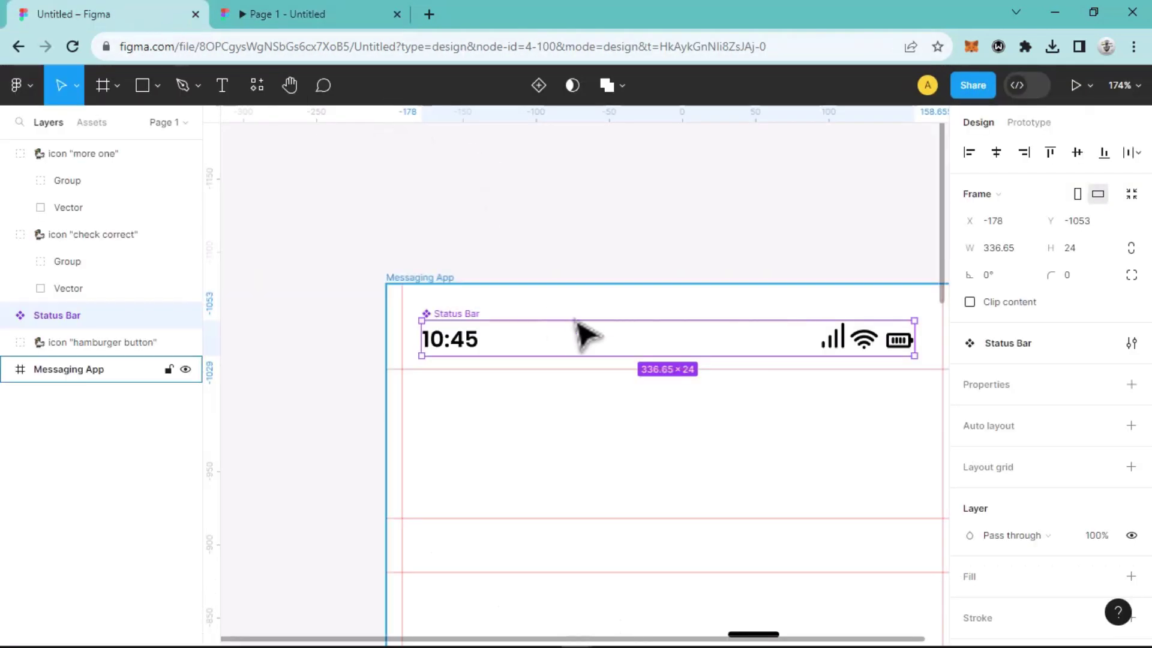
click(405, 278)
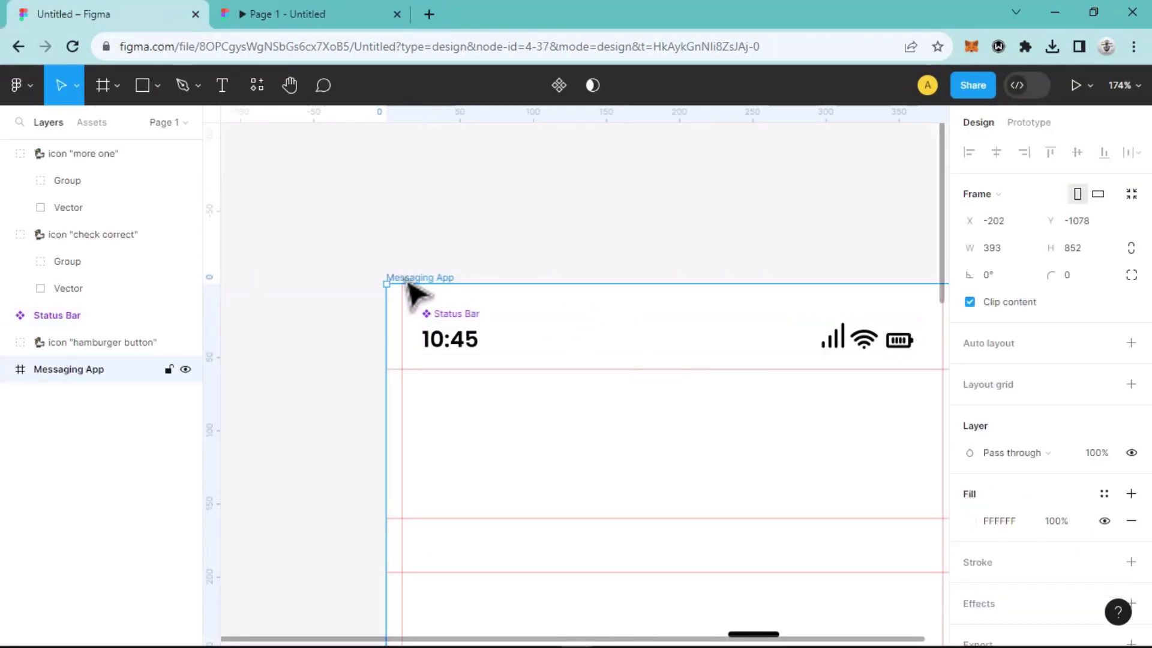
click(84, 321)
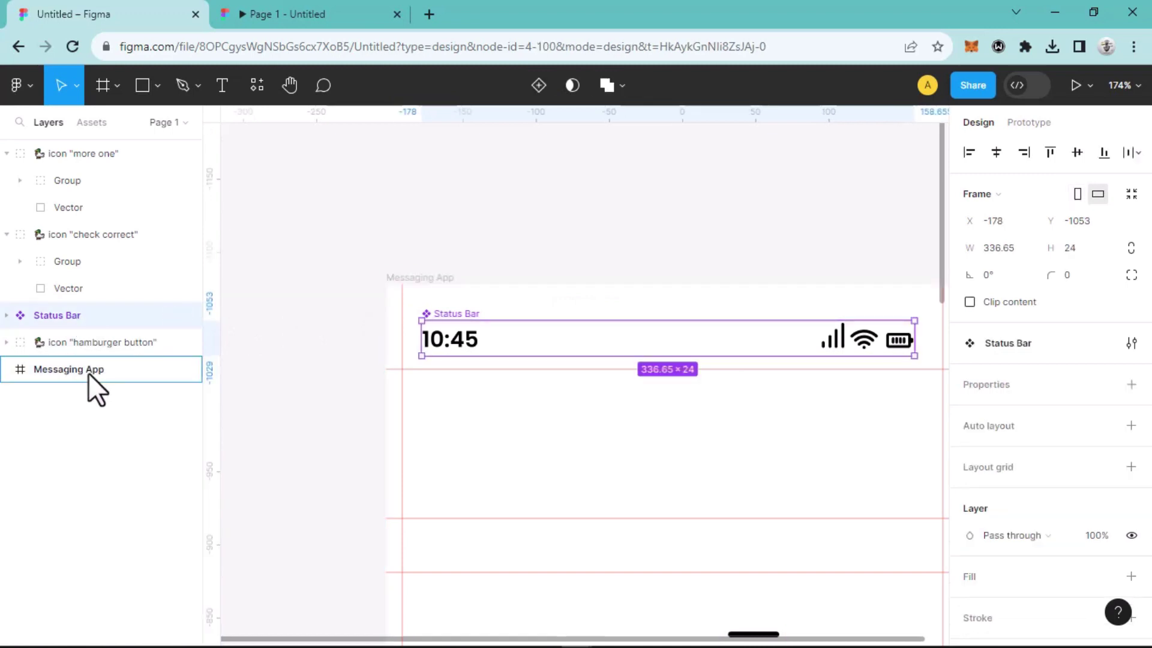
drag(88, 372, 88, 372)
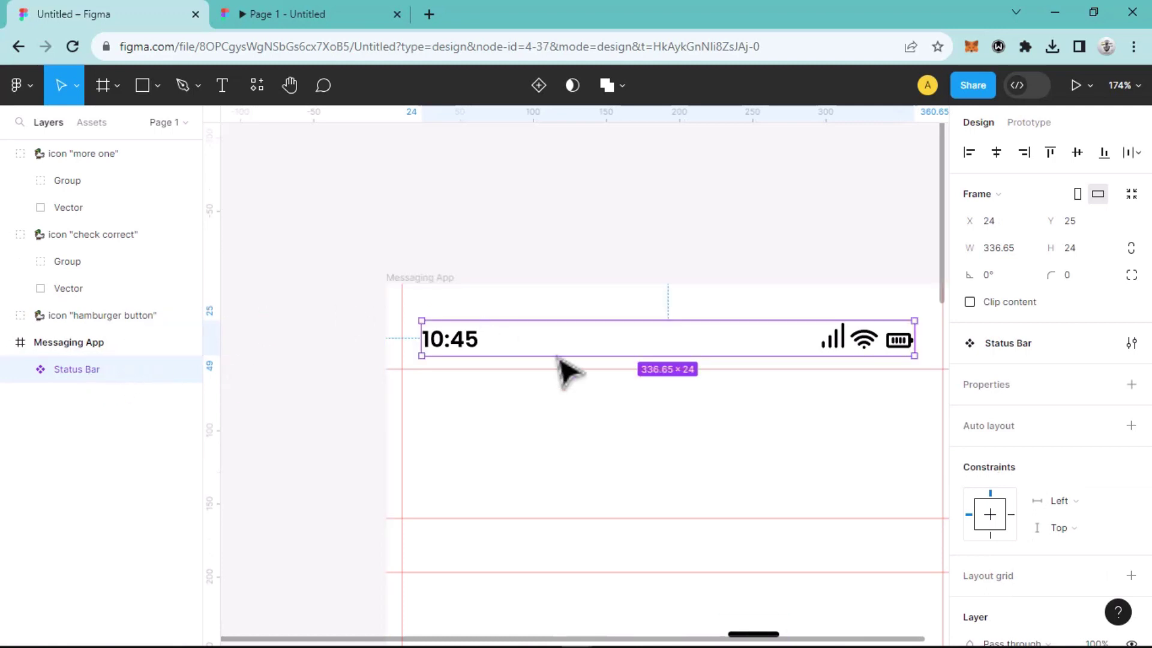
Step: Check the Status Bar component in the prototype preview, and view the whole Messaging App frame in the design file
click(276, 18)
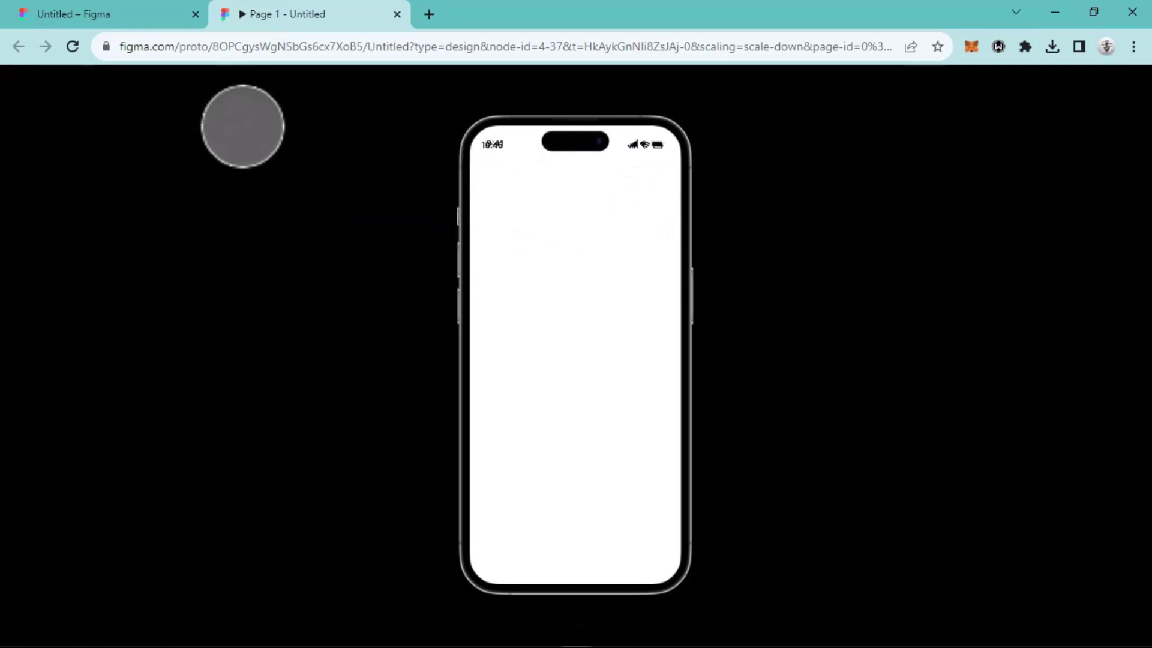
click(118, 15)
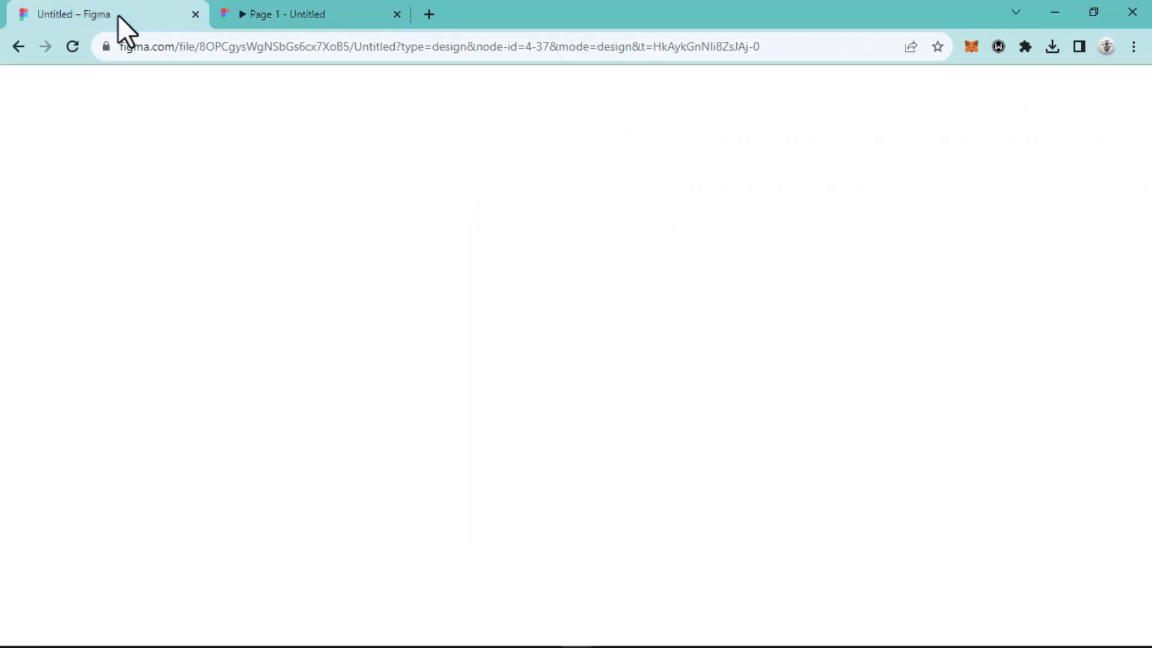
scroll(627, 330, down, 5)
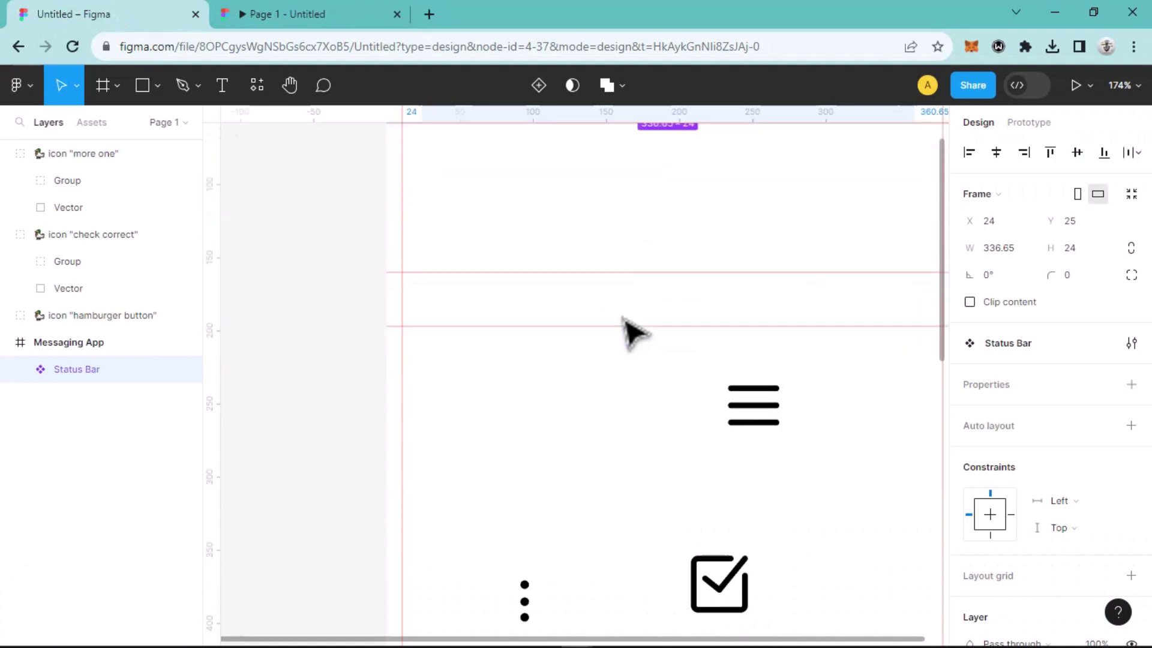
scroll(627, 330, down, 4)
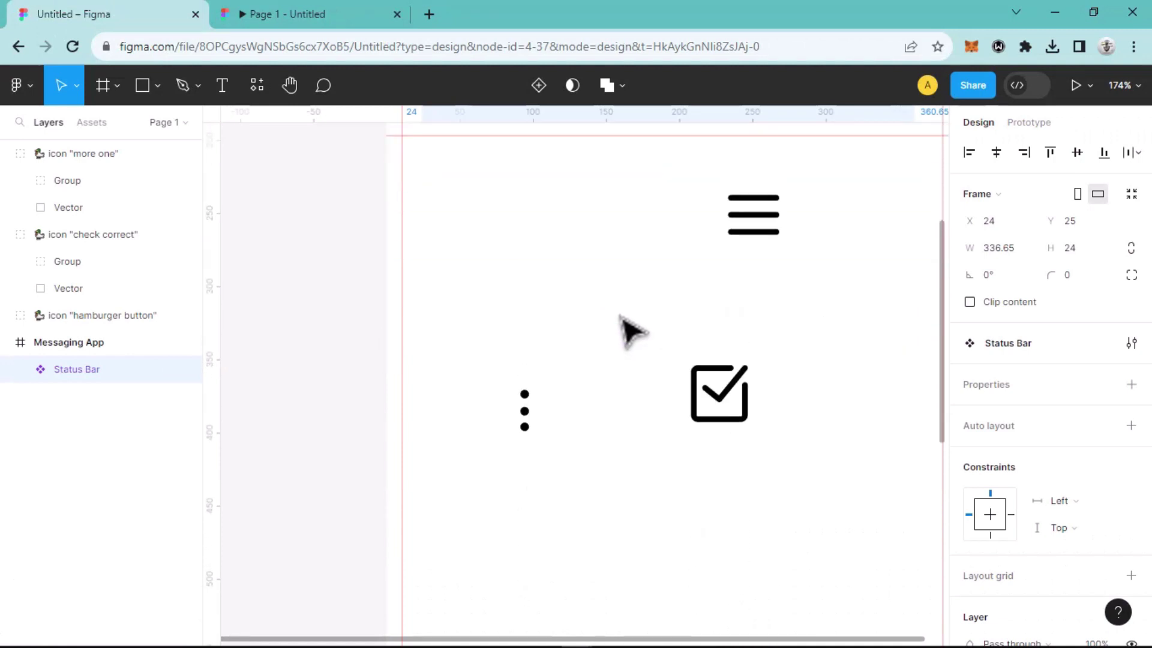
scroll(630, 329, down, 4)
scroll(624, 327, up, 3)
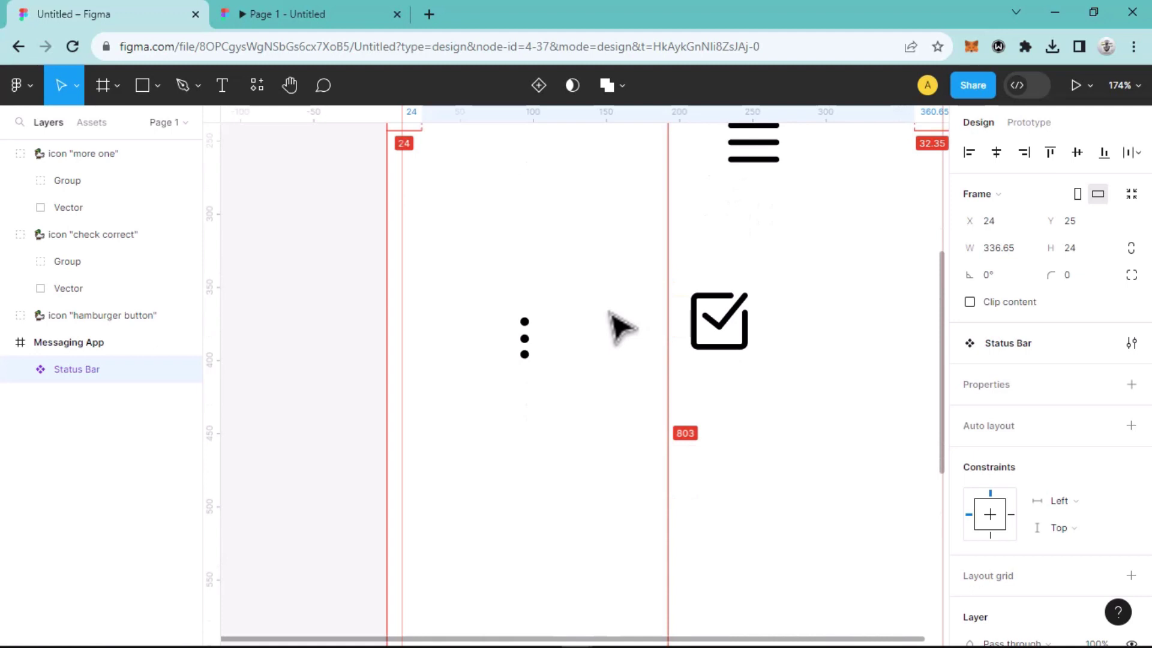
scroll(615, 321, down, 6)
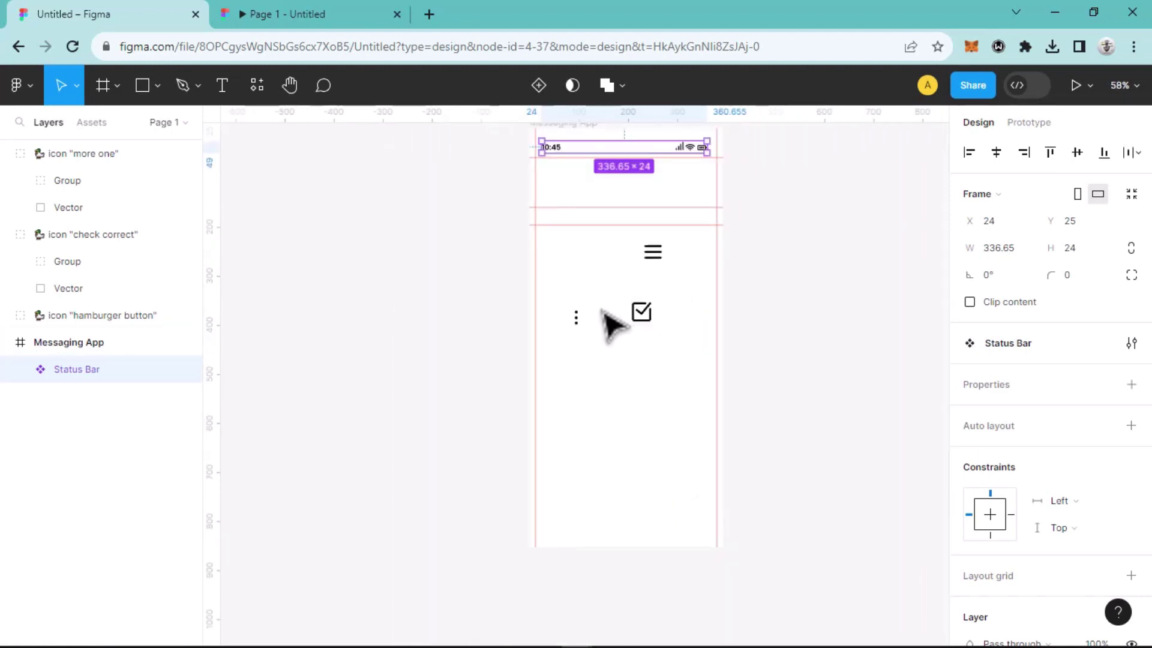
Step: Reload the prototype preview, check the time and status icons in it, and return to the design file
click(298, 15)
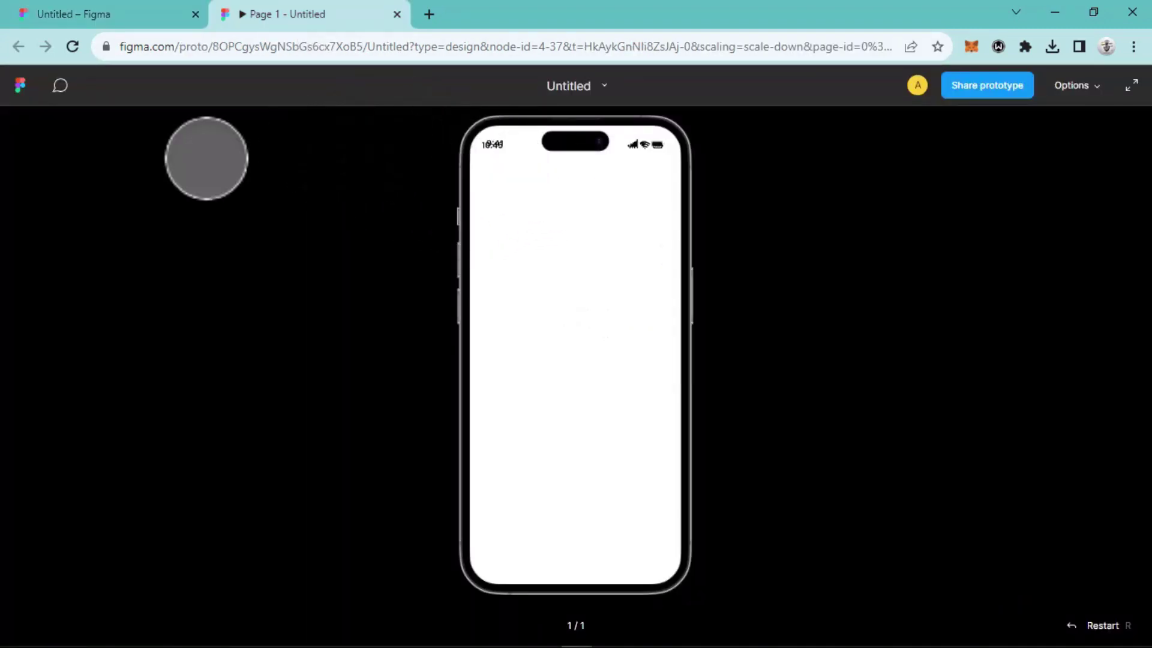
click(71, 48)
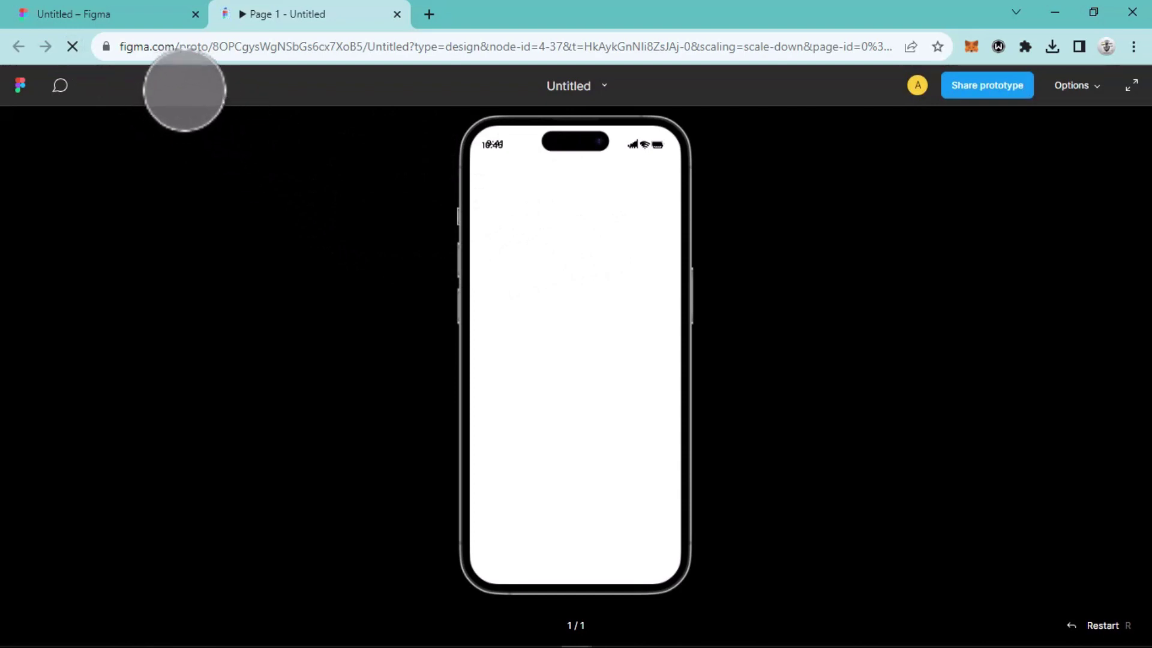
click(142, 20)
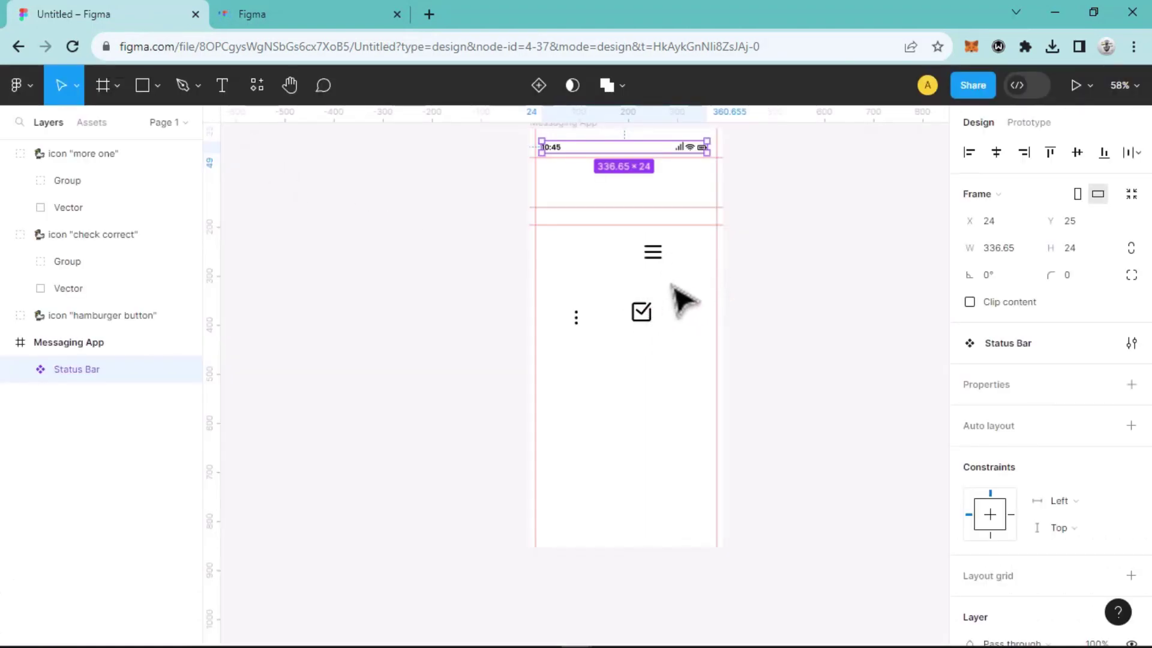
scroll(673, 286, up, 2)
scroll(705, 292, up, 4)
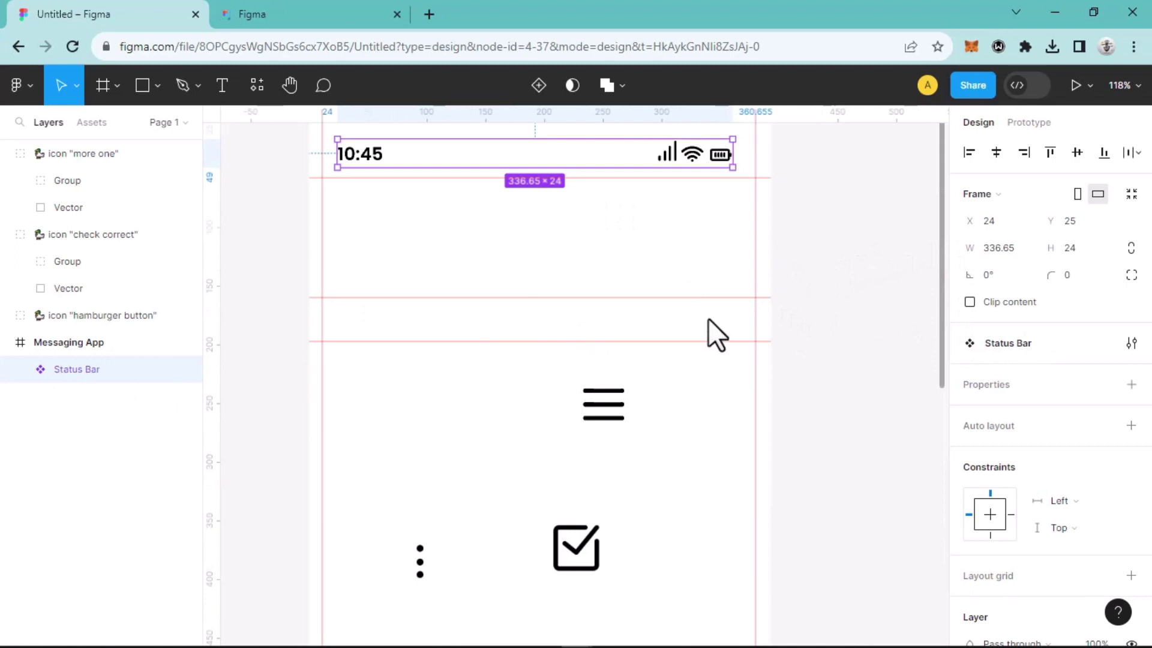
scroll(717, 336, up, 3)
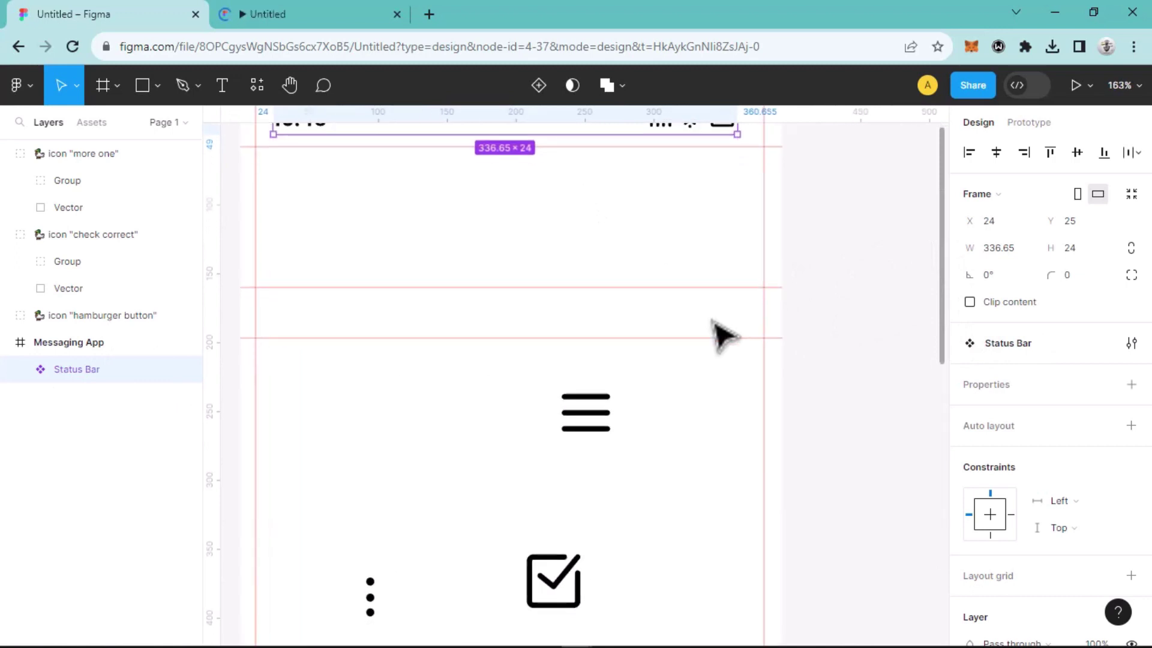
click(283, 18)
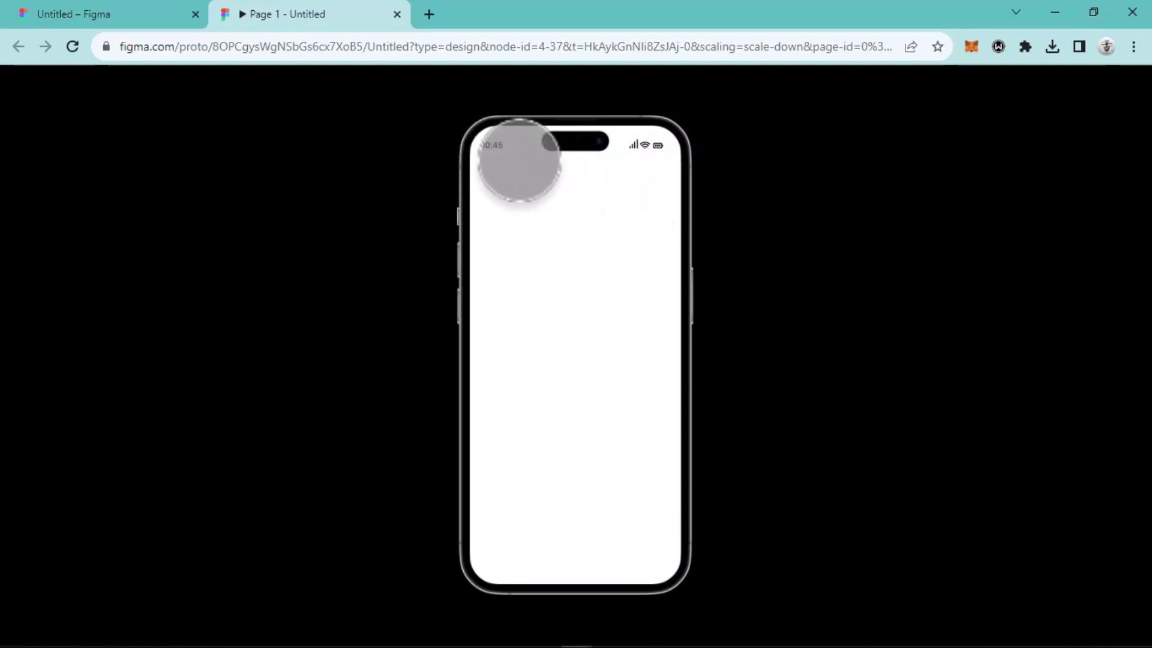
click(134, 14)
Step: Draw a rectangle about 397 × 57 across the top of the Messaging App frame, covering the Status Bar area
scroll(565, 290, up, 2)
scroll(565, 291, up, 3)
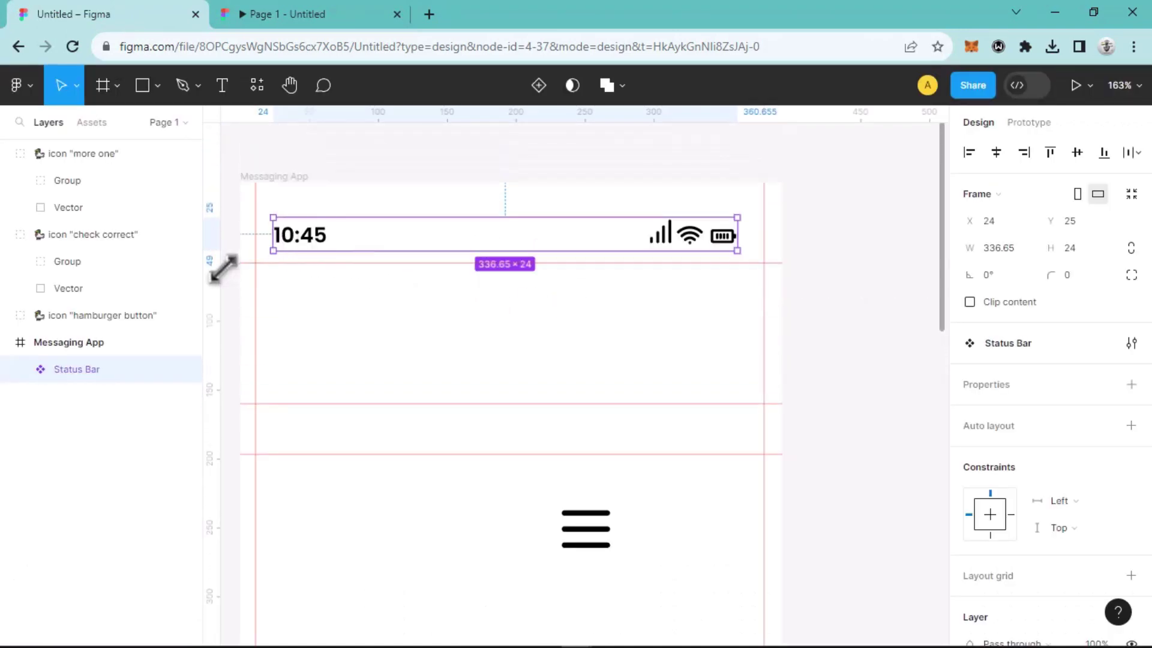
click(142, 87)
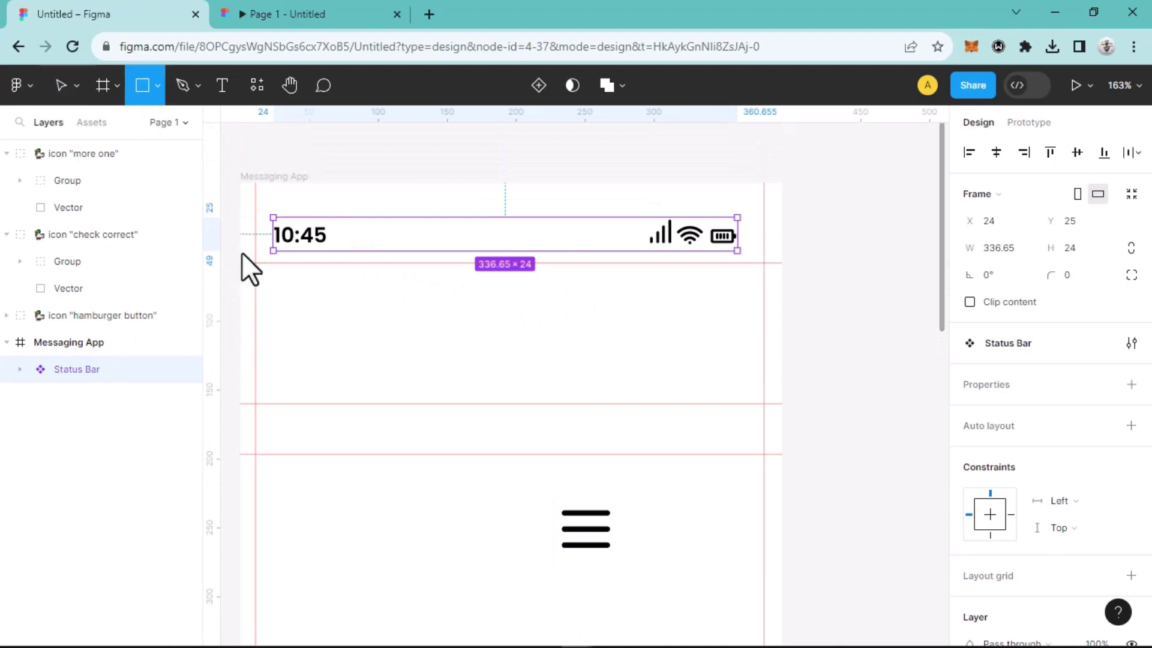
mouse_move(240, 183)
mouse_down()
mouse_move(391, 253)
mouse_move(787, 261)
mouse_up()
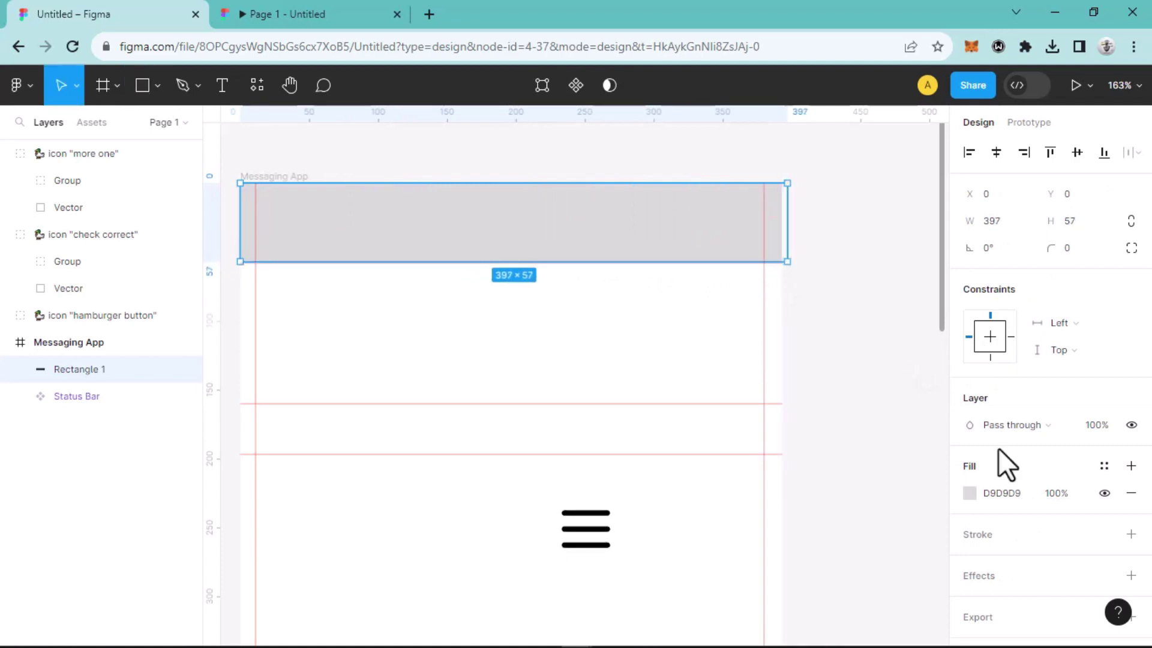
Step: Set the rectangle's fill to a light tint EDEAEA and place it behind the Status Bar in the layer order
click(969, 495)
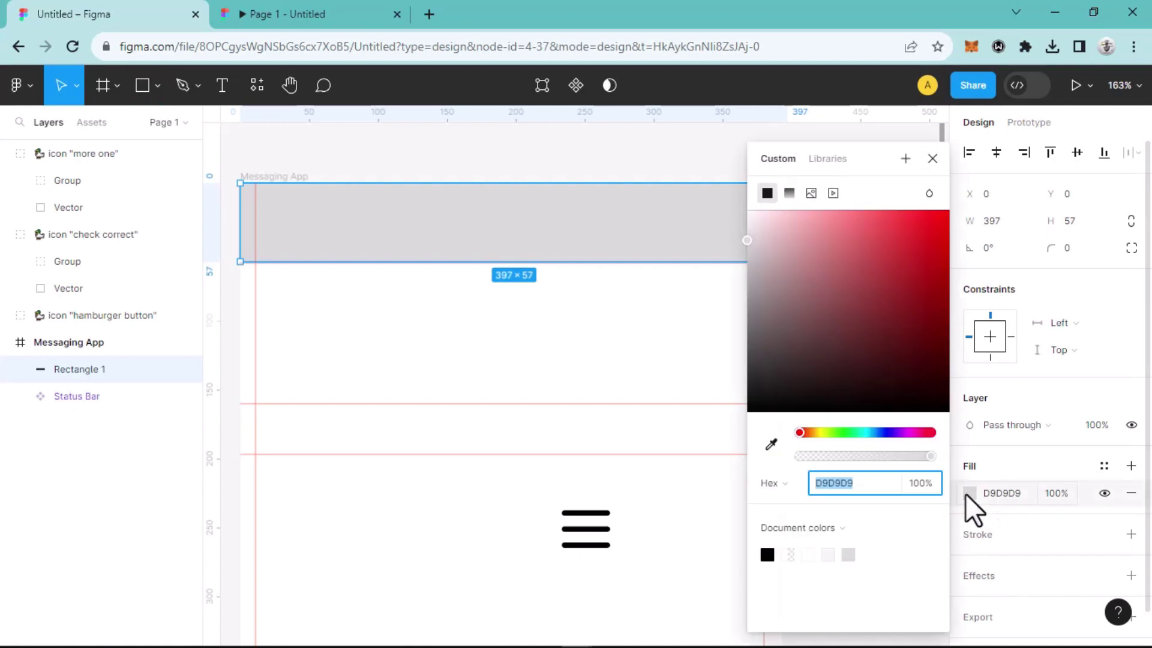
drag(750, 242, 751, 222)
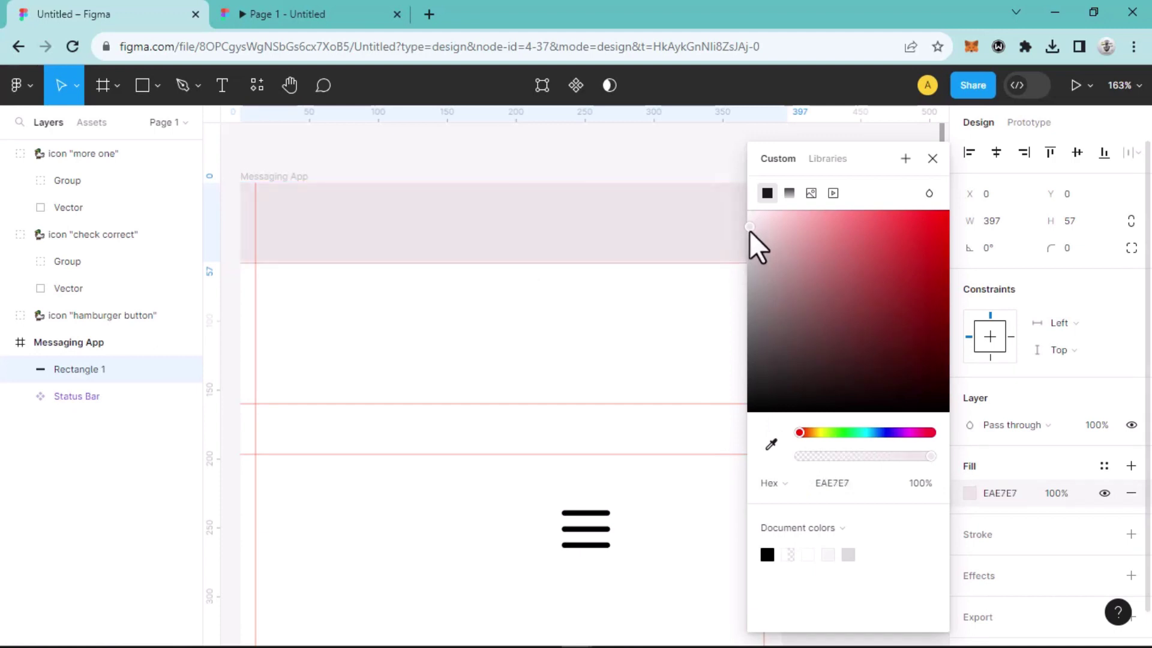
click(927, 159)
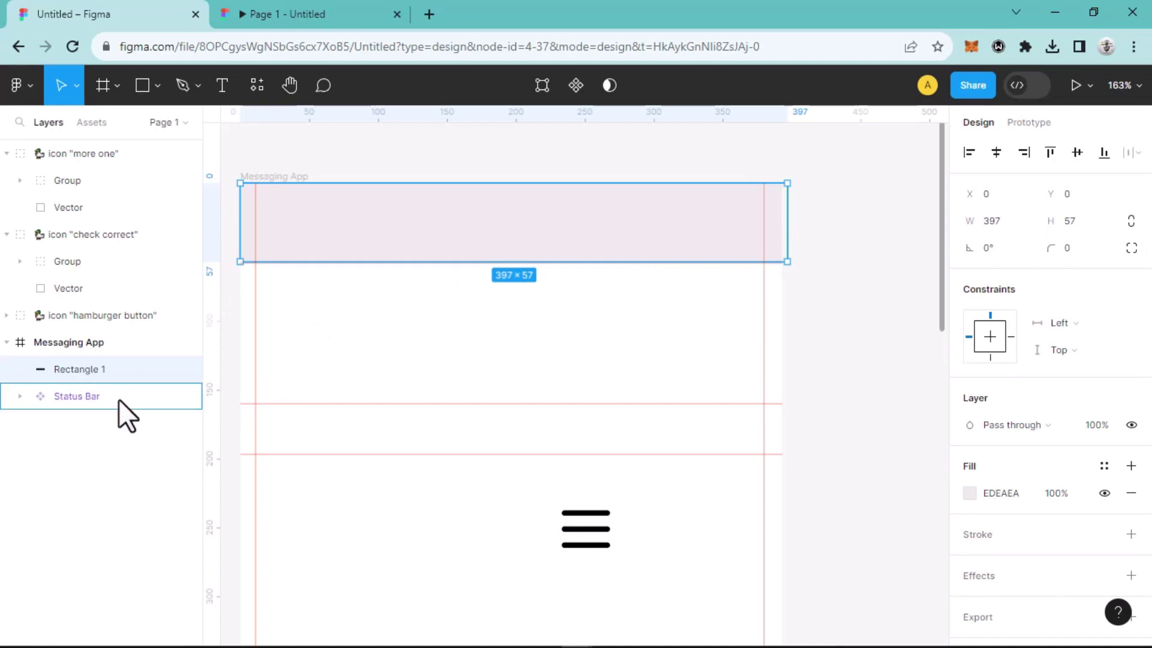
mouse_move(118, 401)
mouse_down()
mouse_move(123, 417)
mouse_move(117, 405)
mouse_up()
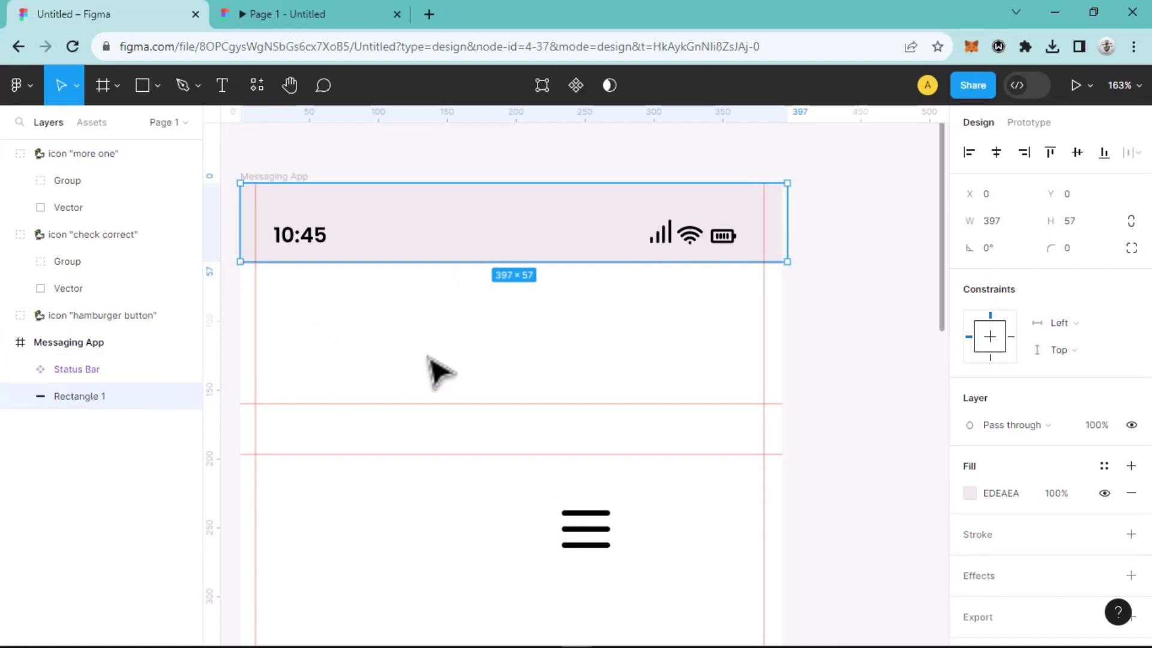
Step: Check the status bar background in the prototype preview, and extend the rectangle's height to 58 to meet the guide
click(347, 16)
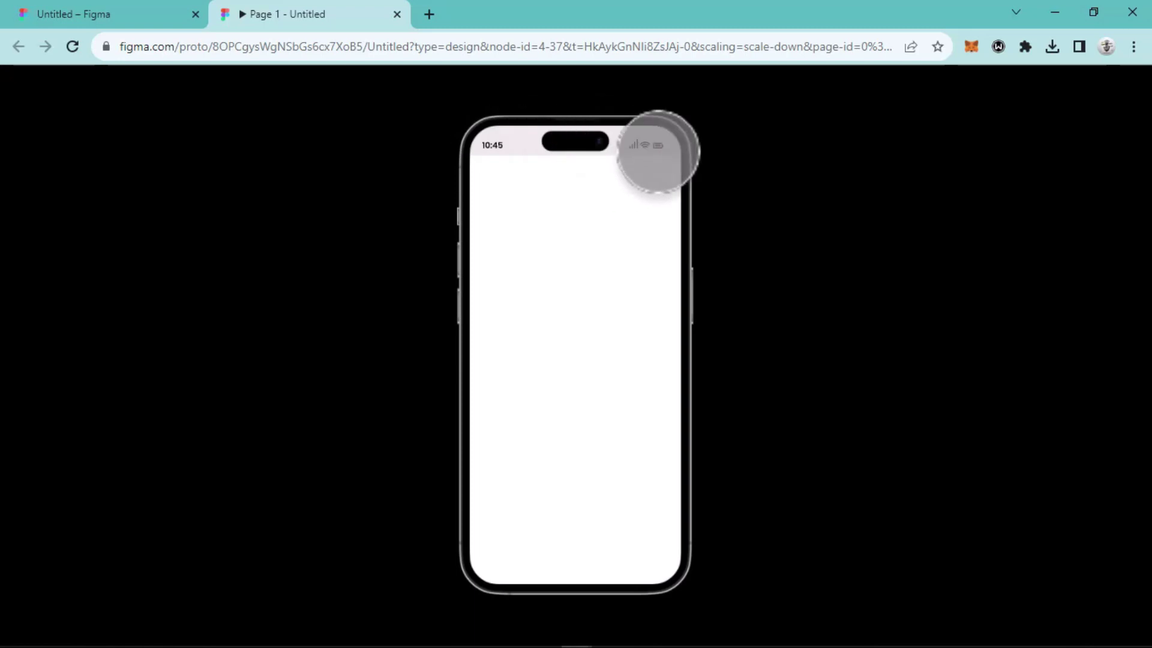
click(121, 22)
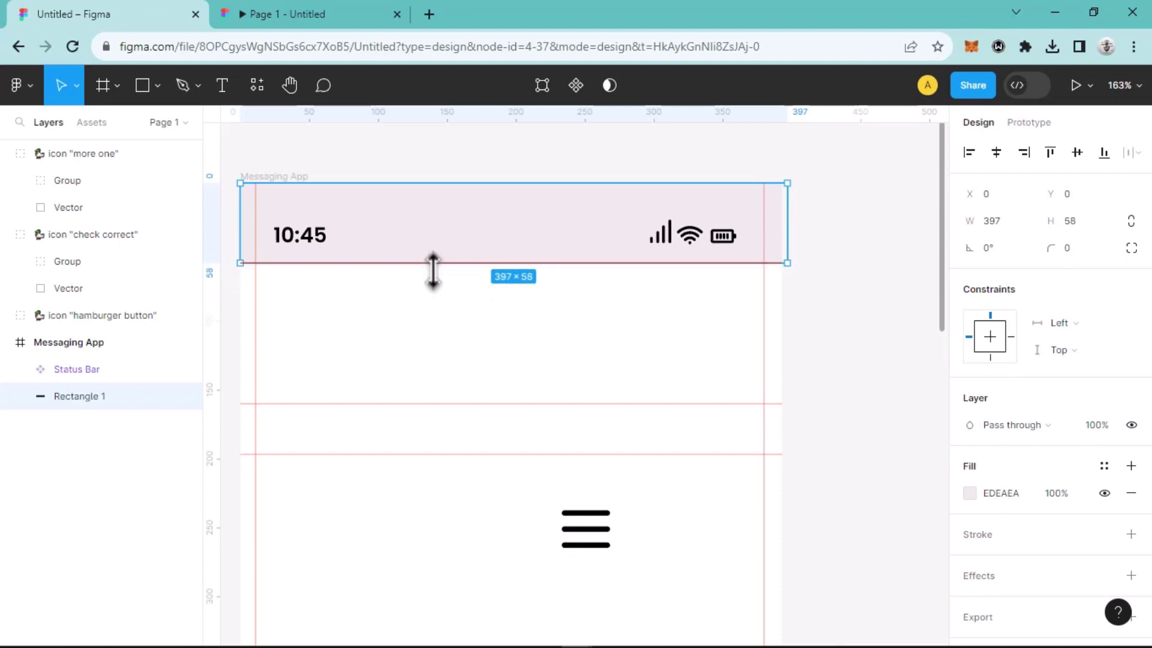
click(293, 12)
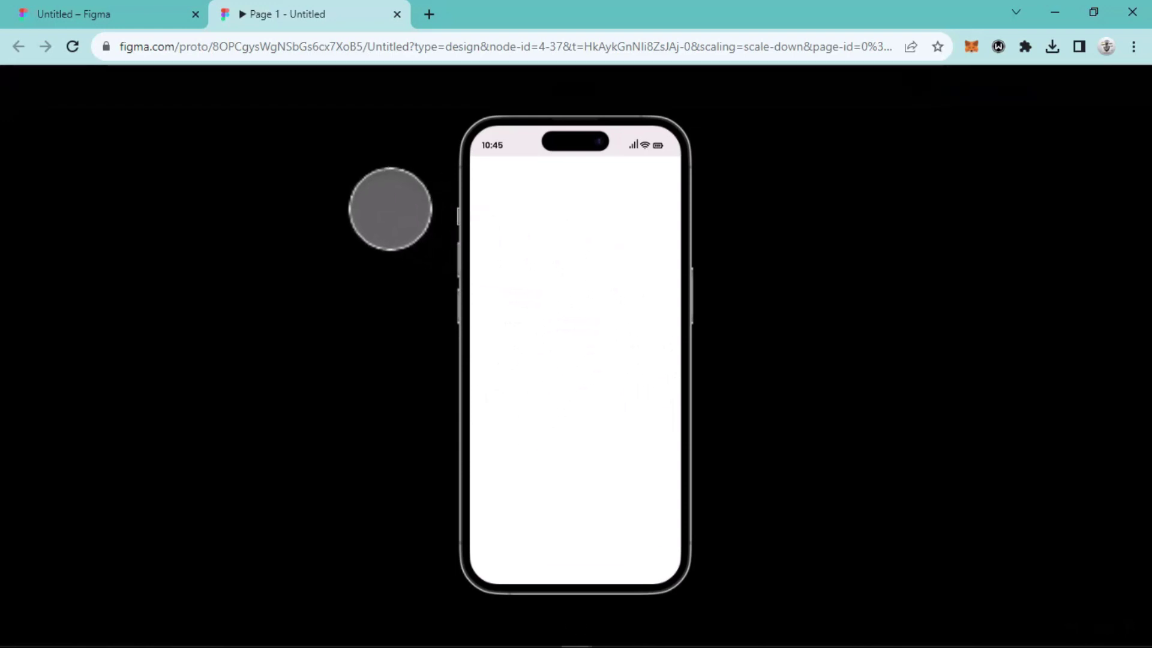
click(106, 15)
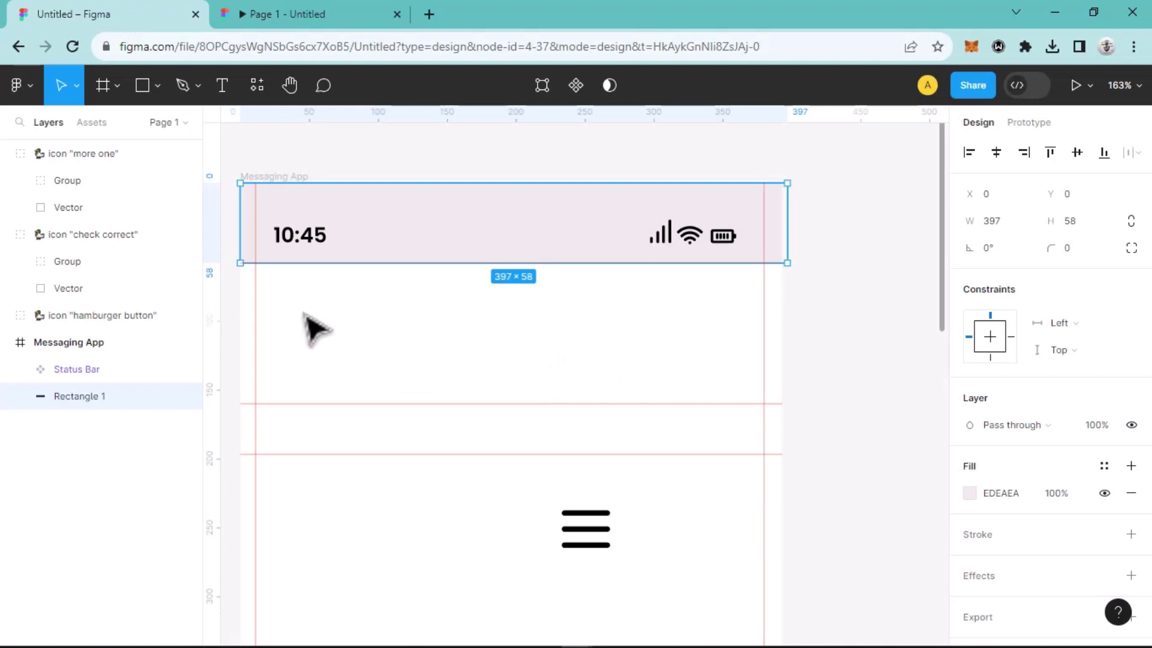
Step: Add the text "Messages" below the status bar and align it with the time at X 24, Y 104
click(224, 93)
click(284, 334)
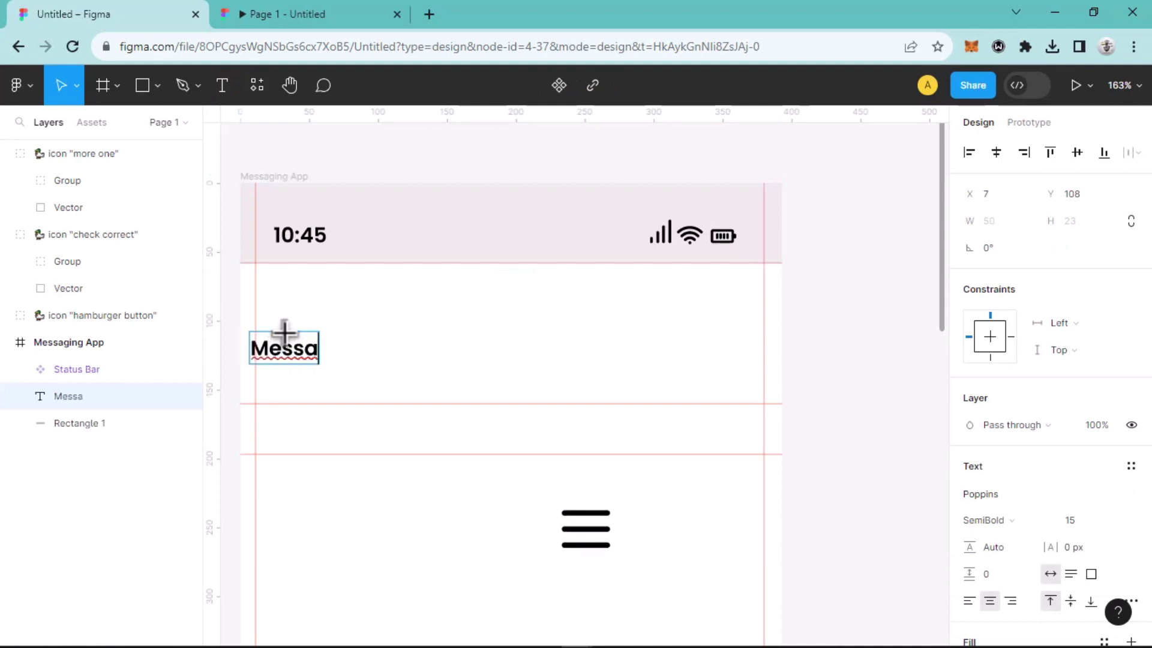
text(Messages)
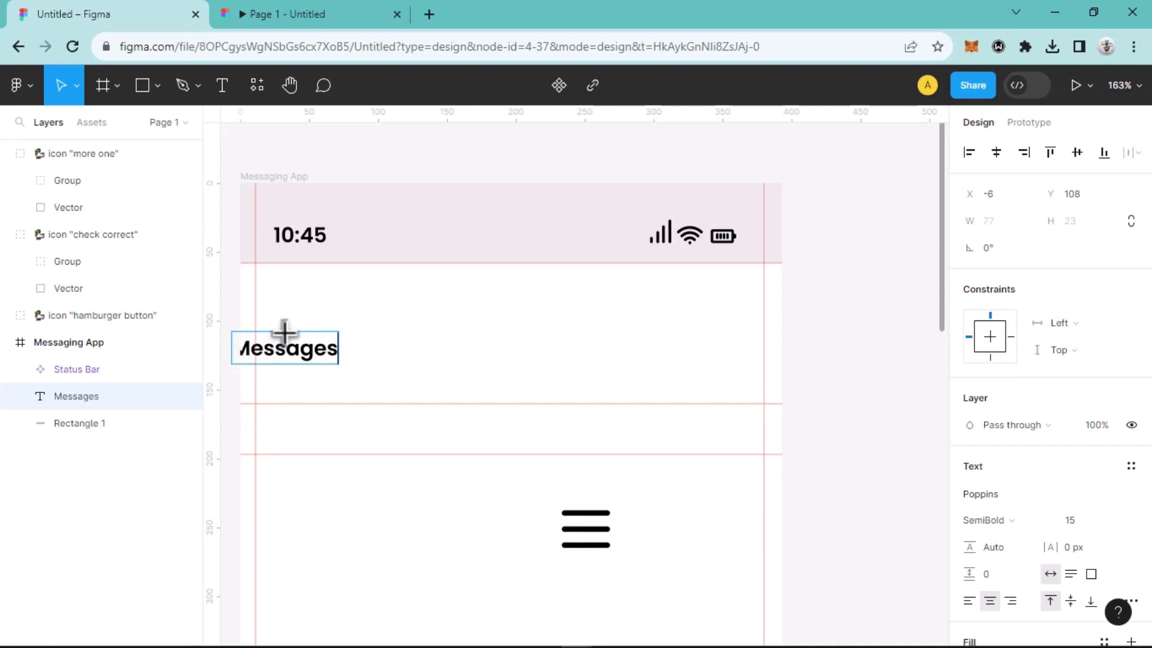
key(Escape)
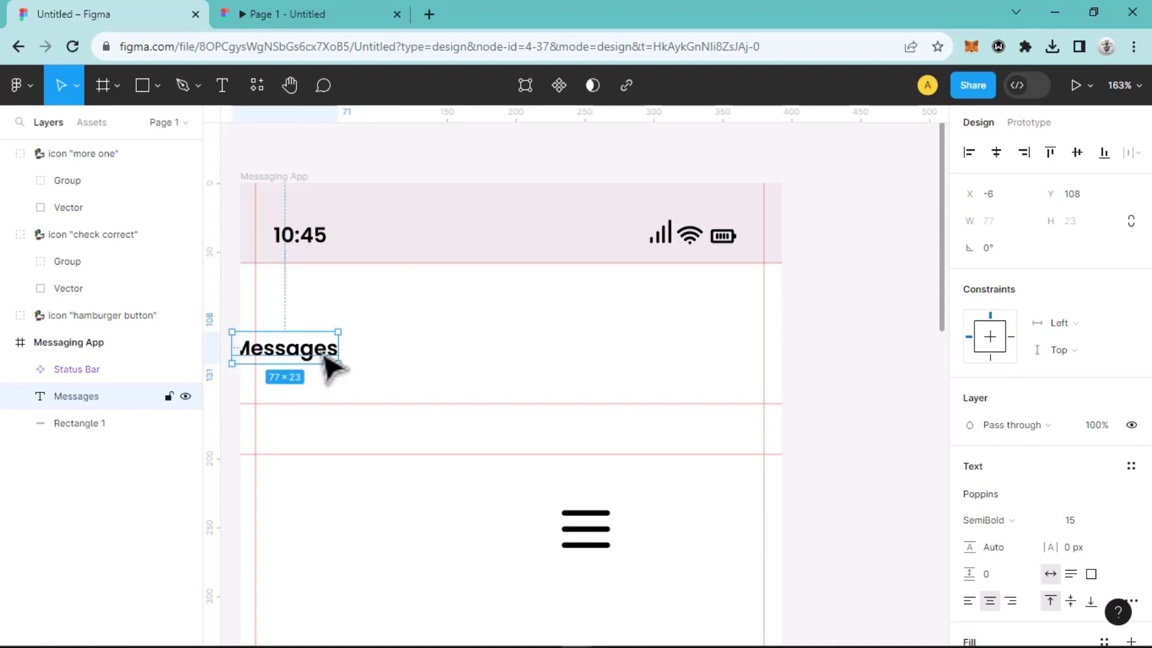
drag(320, 360, 360, 360)
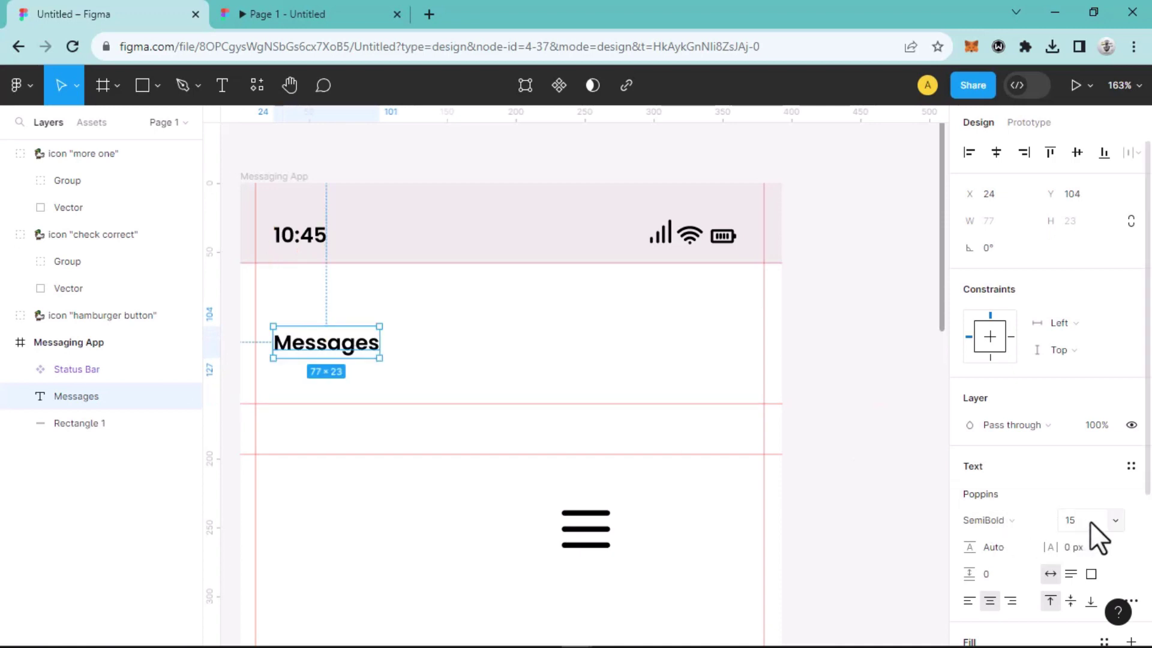
Step: Set the Messages heading's font size to 20 and realign it with the time at X 24, Y 107
click(1113, 520)
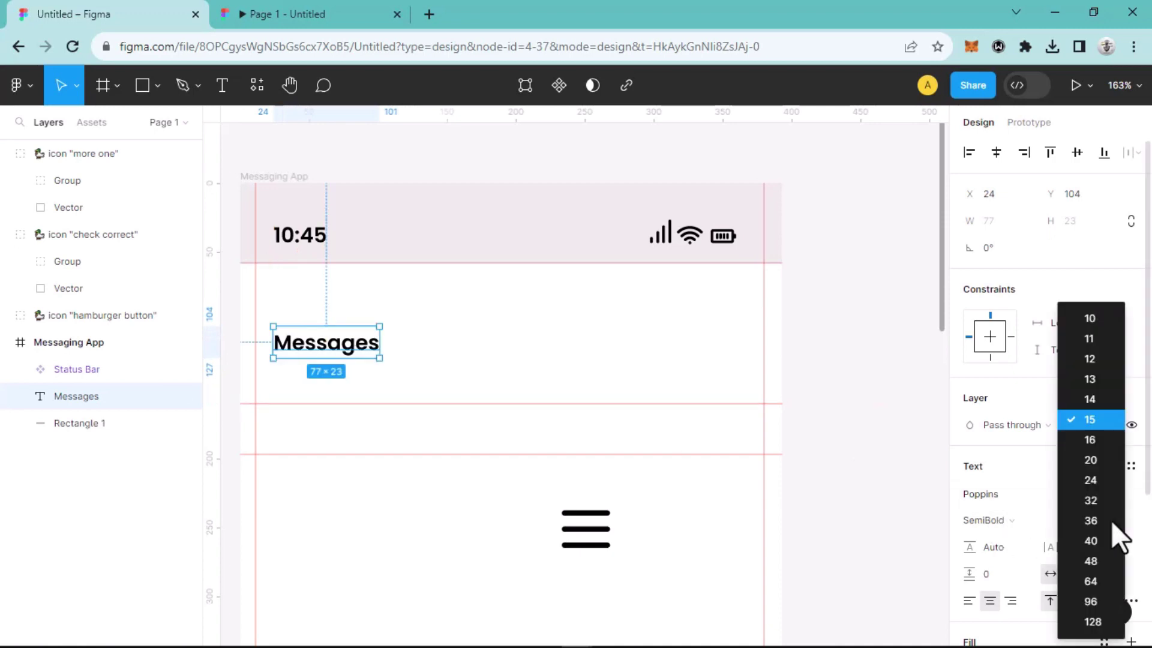
click(1105, 463)
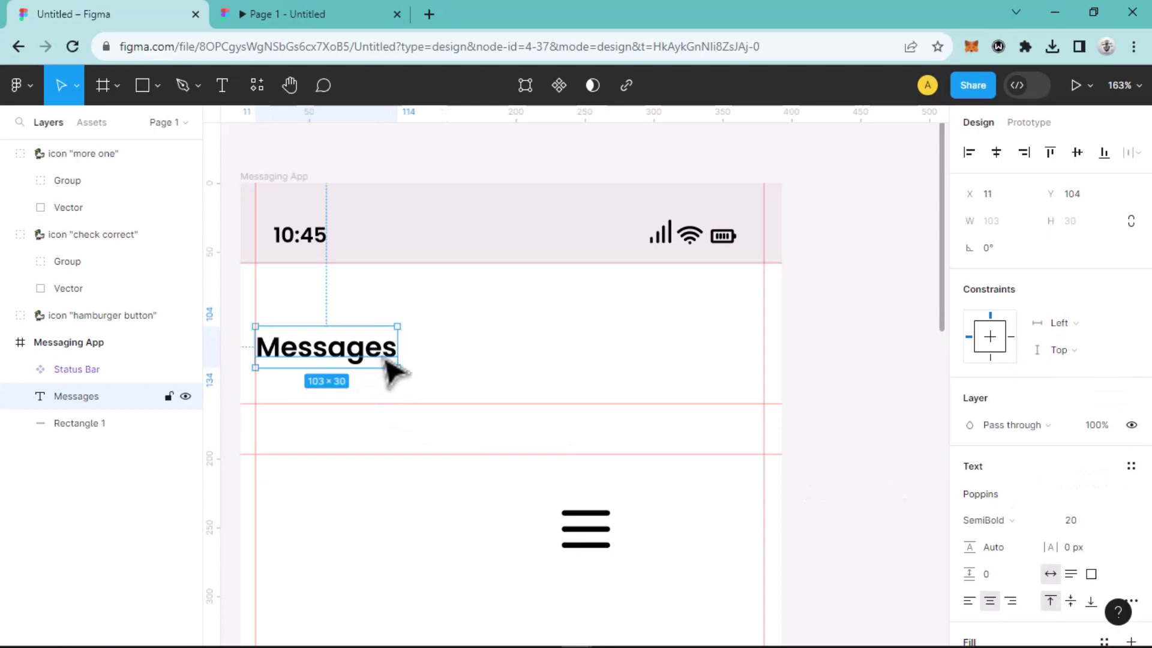
drag(386, 361, 399, 363)
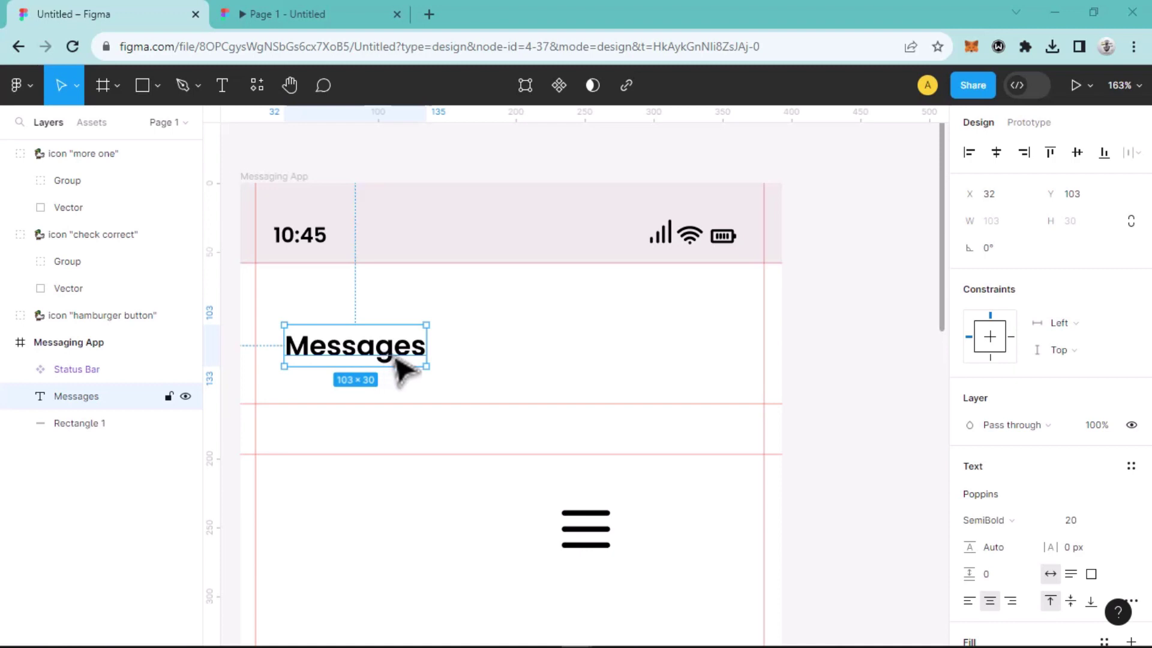
drag(402, 355, 393, 360)
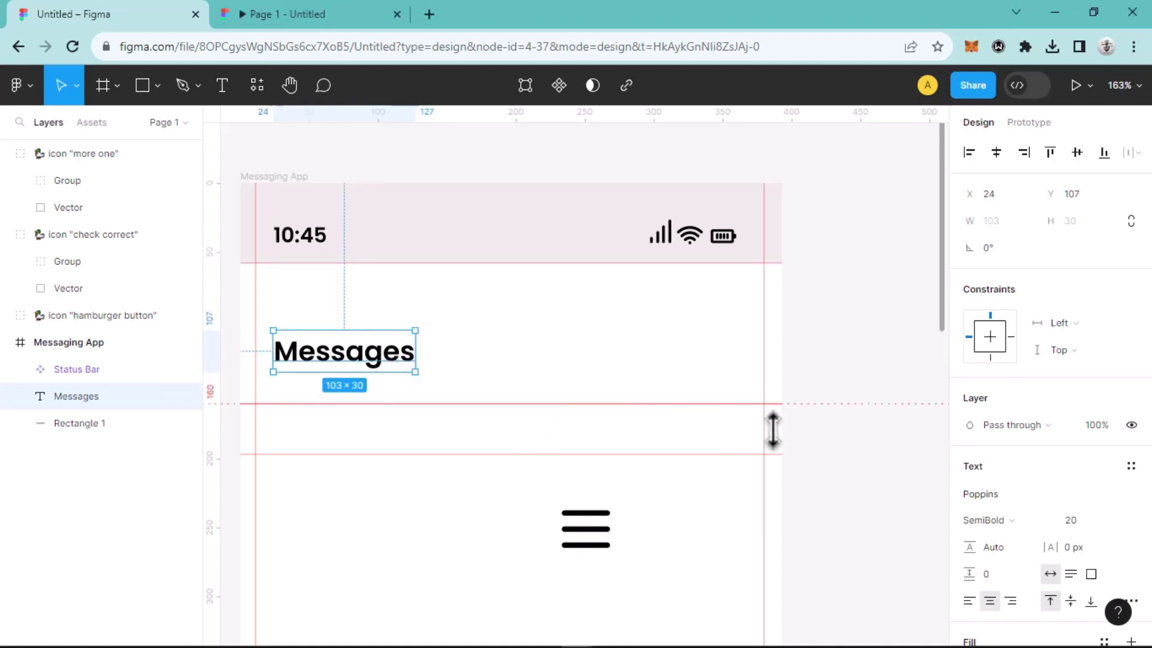
Step: Set the Messages heading's font size to 23 and move it to X 18, Y 97
click(1116, 522)
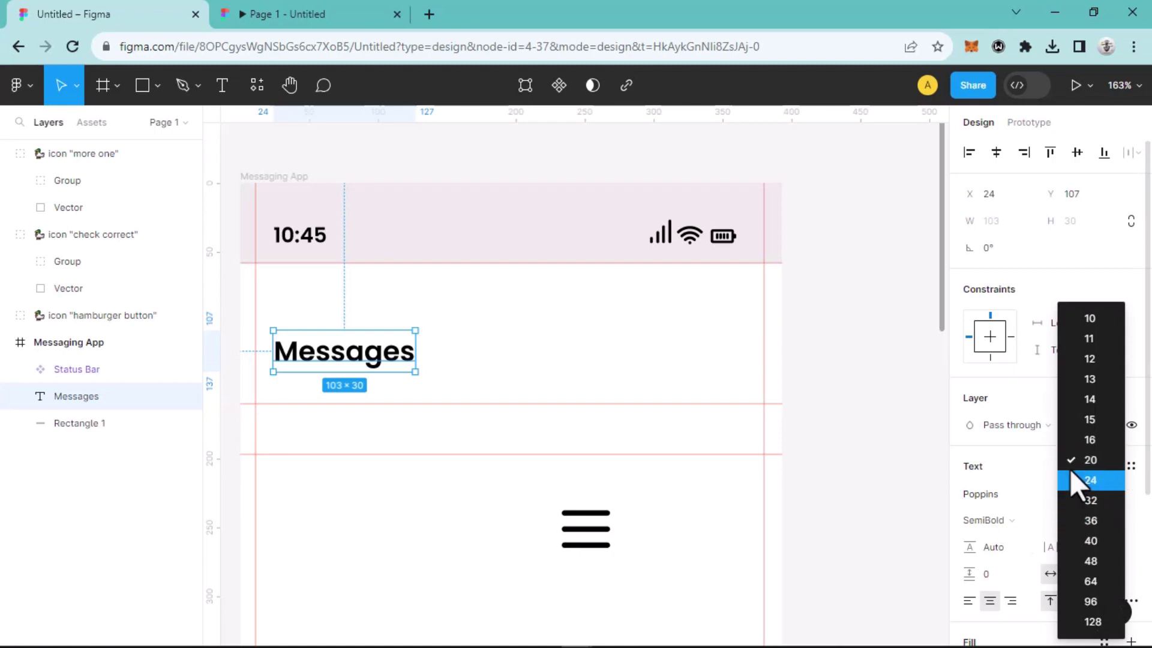
key(Escape)
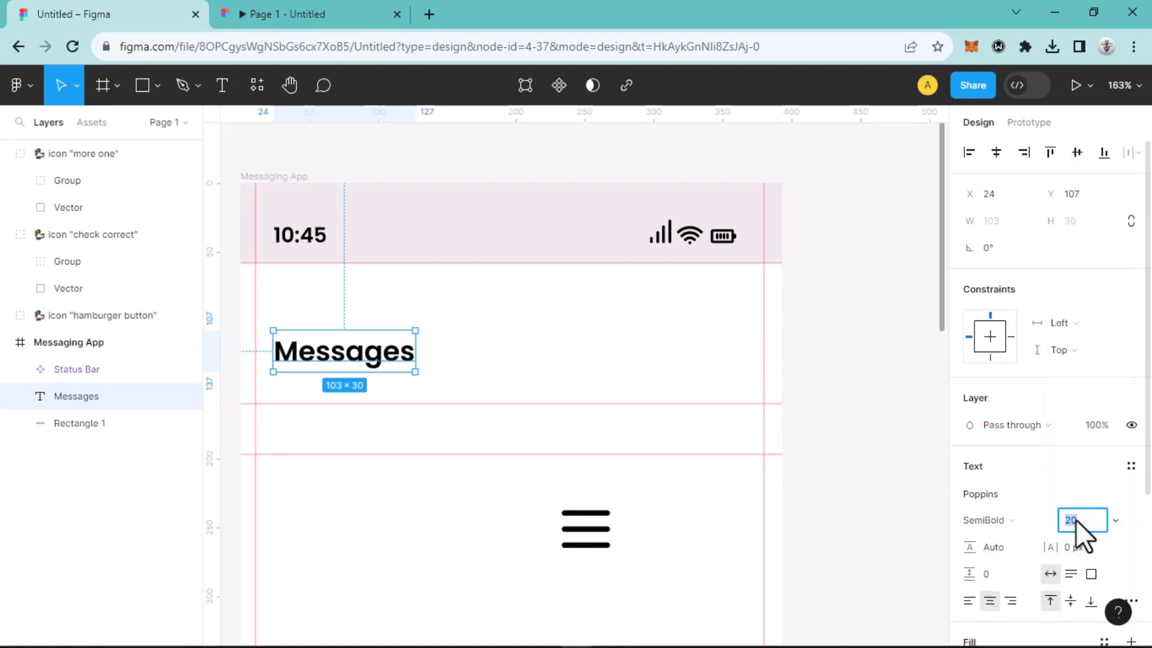
text(23)
key(Return)
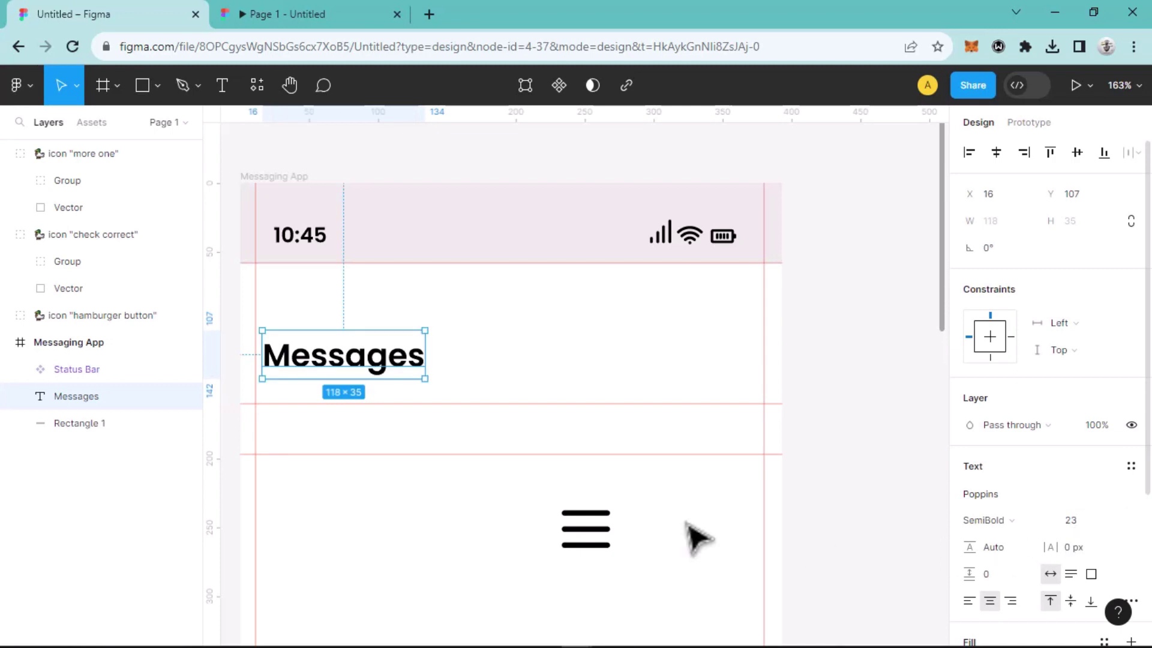
drag(400, 362, 403, 350)
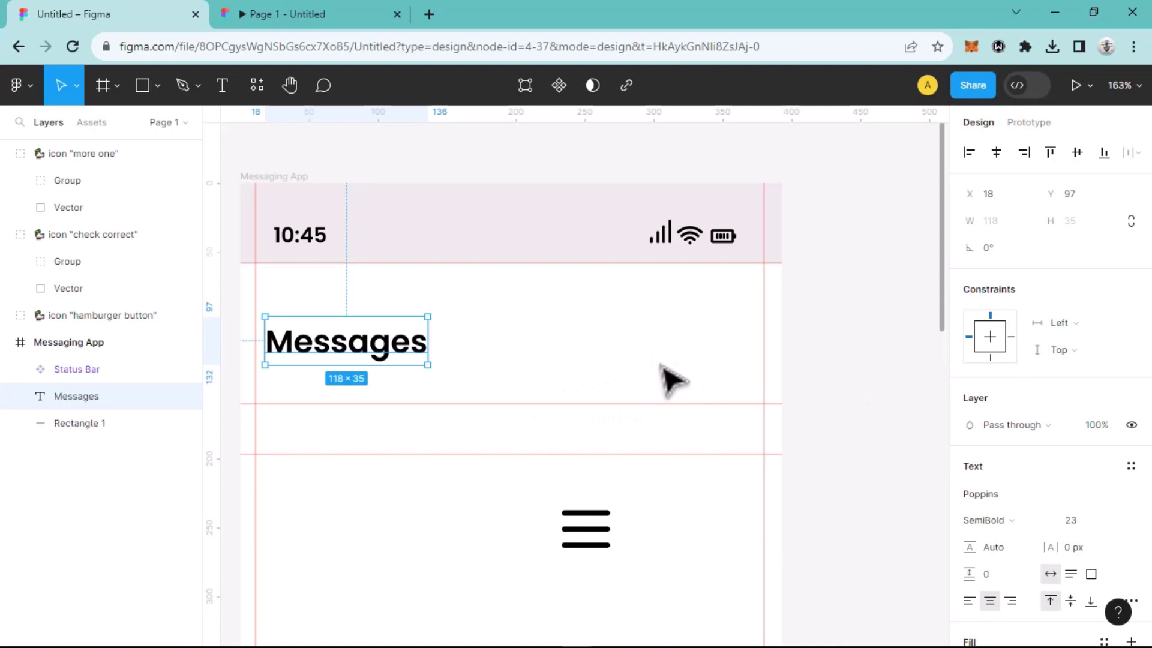
Step: Move the check icon to the right end of the Messages header row and the three-dot icon just beside it
scroll(671, 389, up, 5)
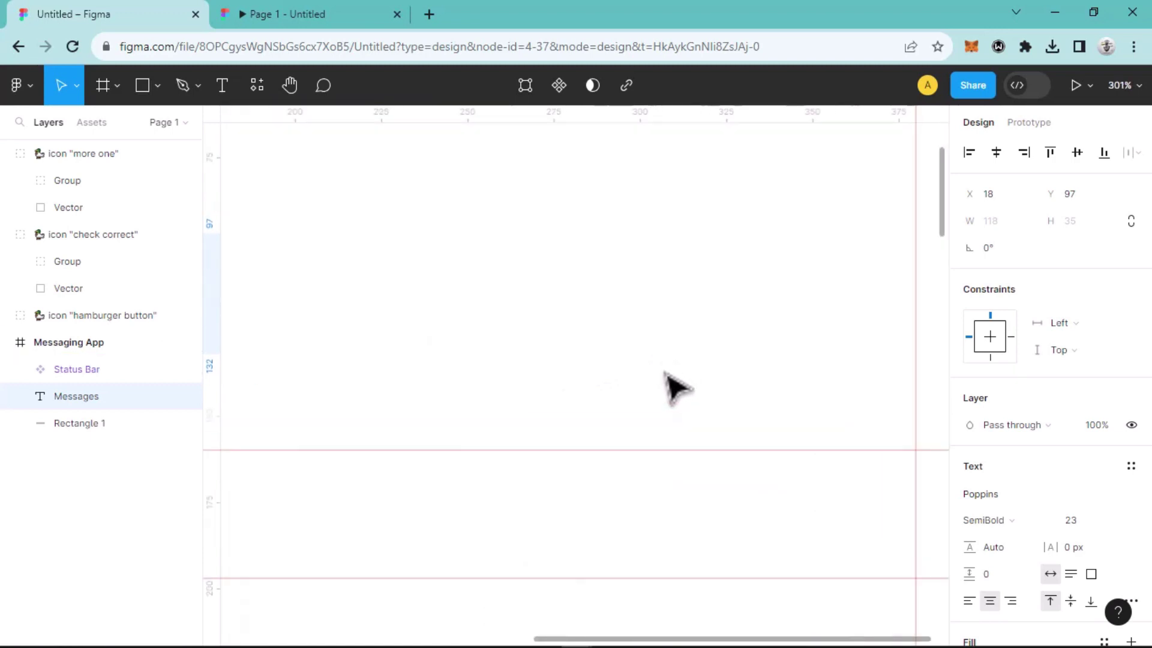
scroll(663, 365, down, 1)
scroll(655, 345, down, 3)
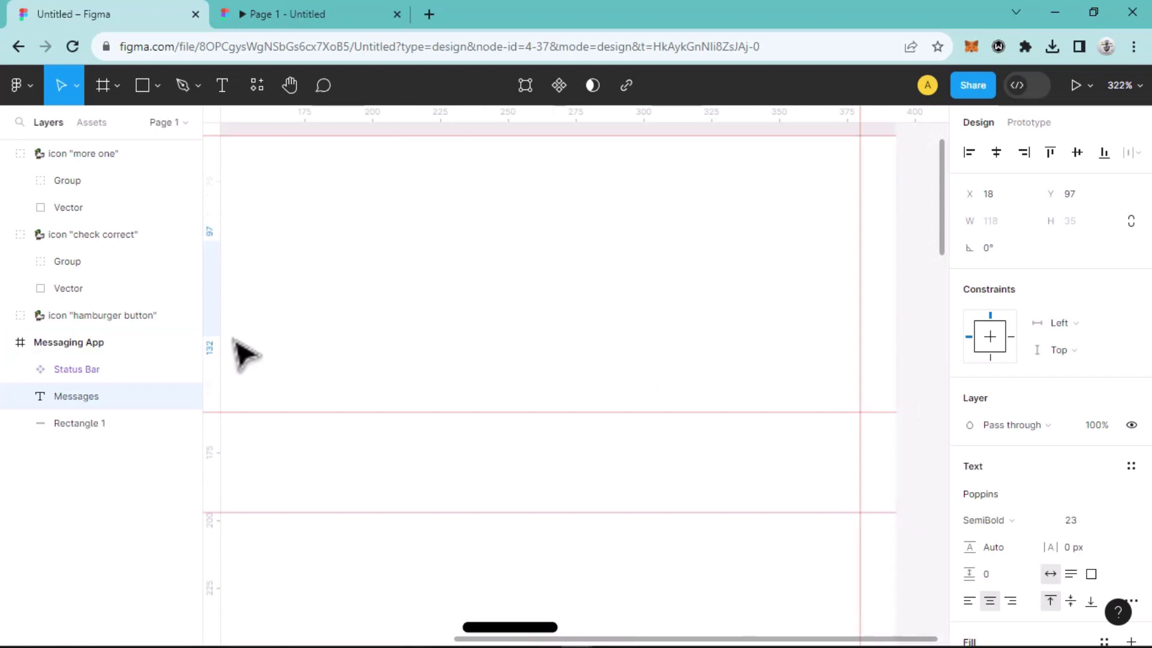
scroll(573, 338, down, 2)
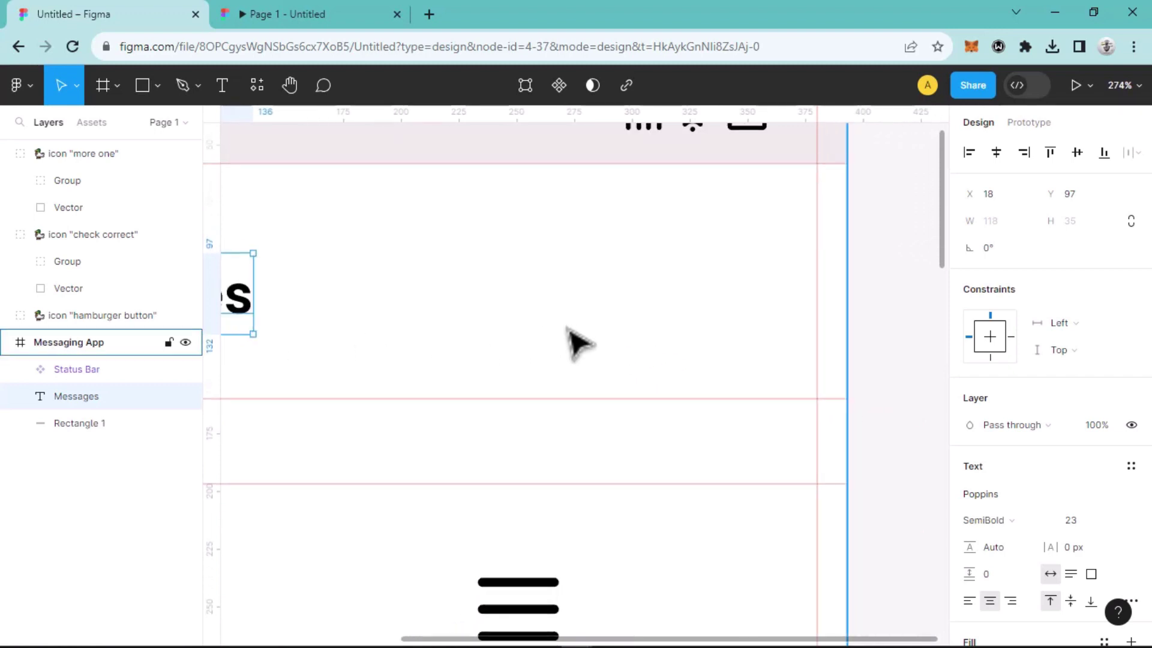
scroll(576, 343, down, 1)
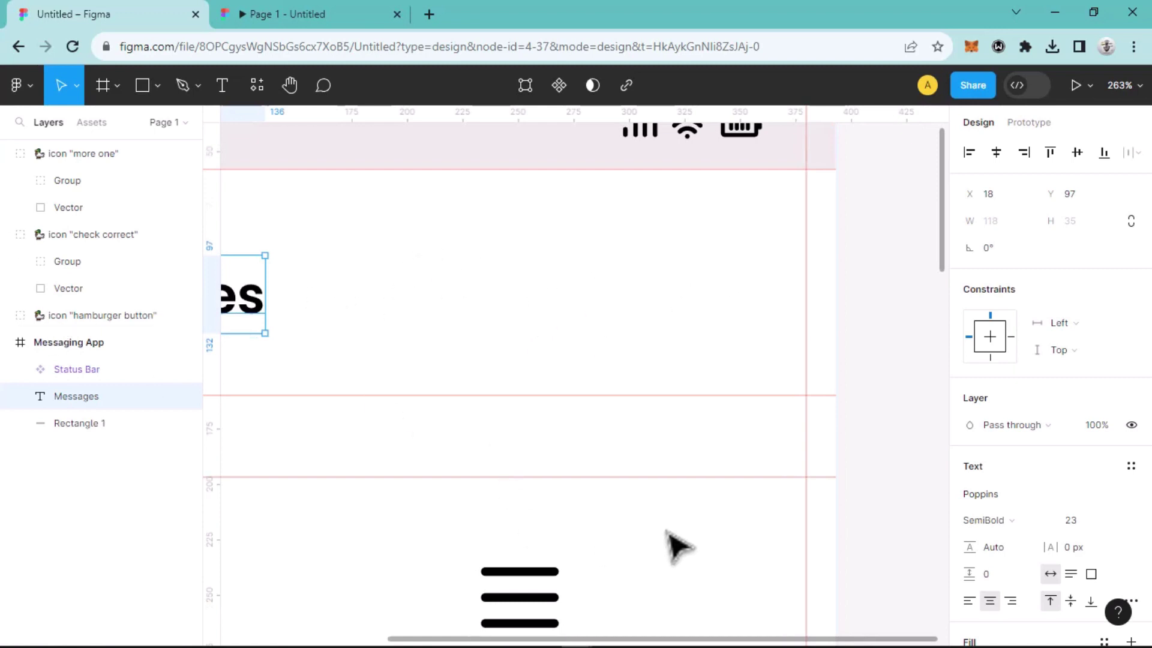
scroll(666, 546, down, 1)
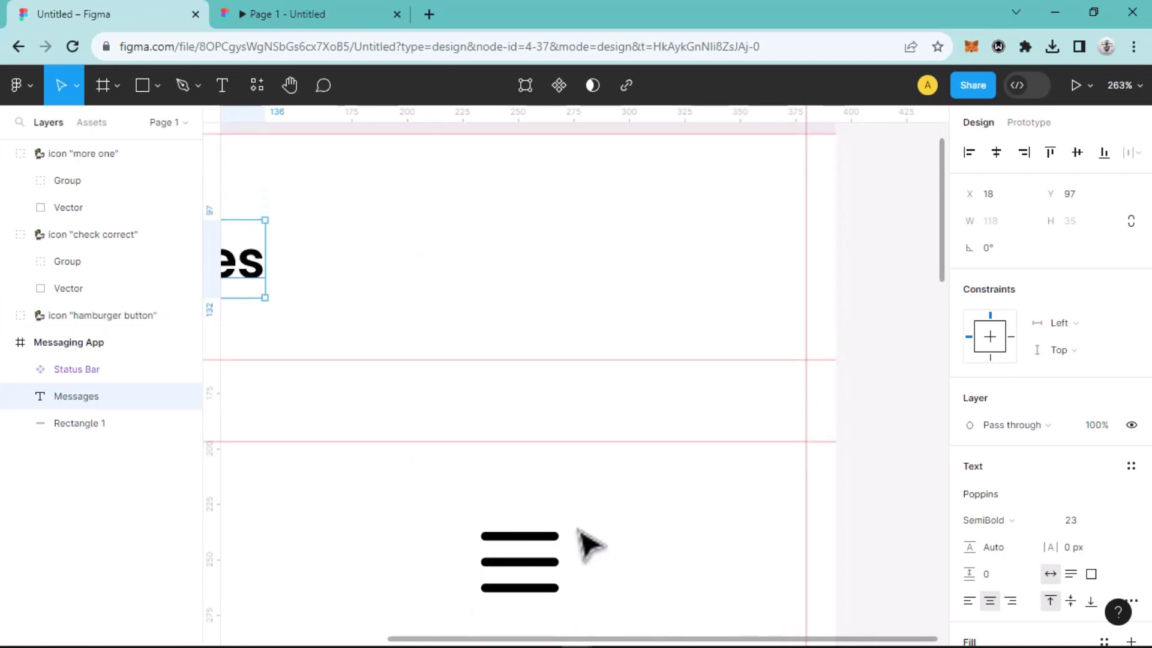
scroll(694, 547, down, 3)
scroll(694, 548, down, 2)
scroll(690, 549, down, 3)
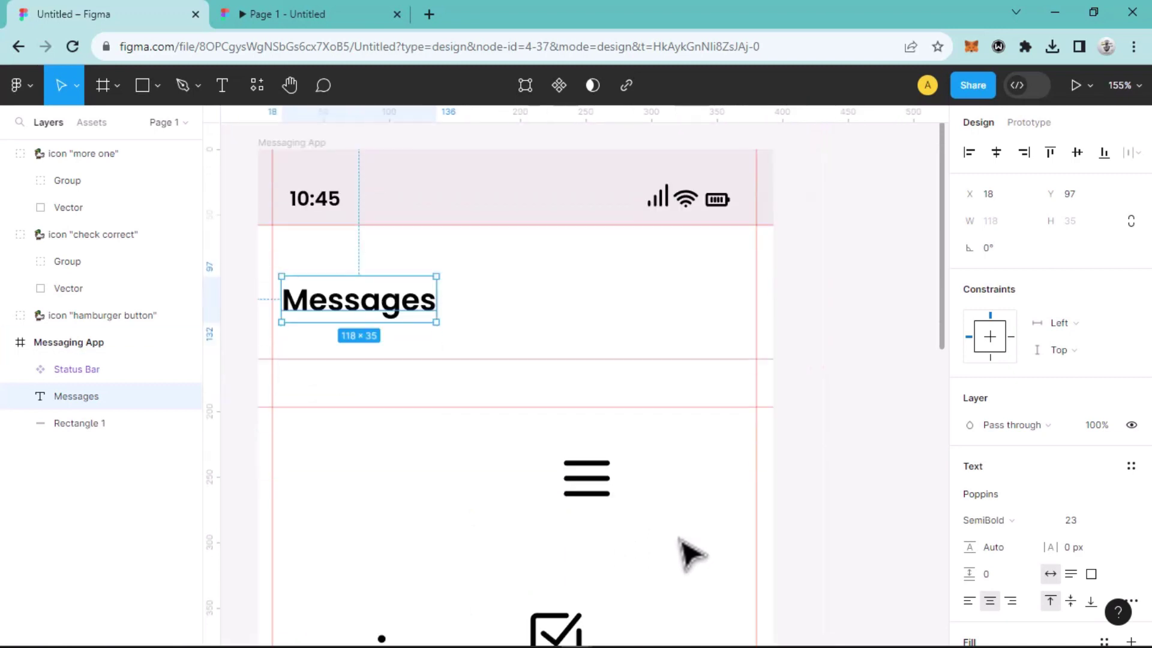
drag(576, 627, 723, 290)
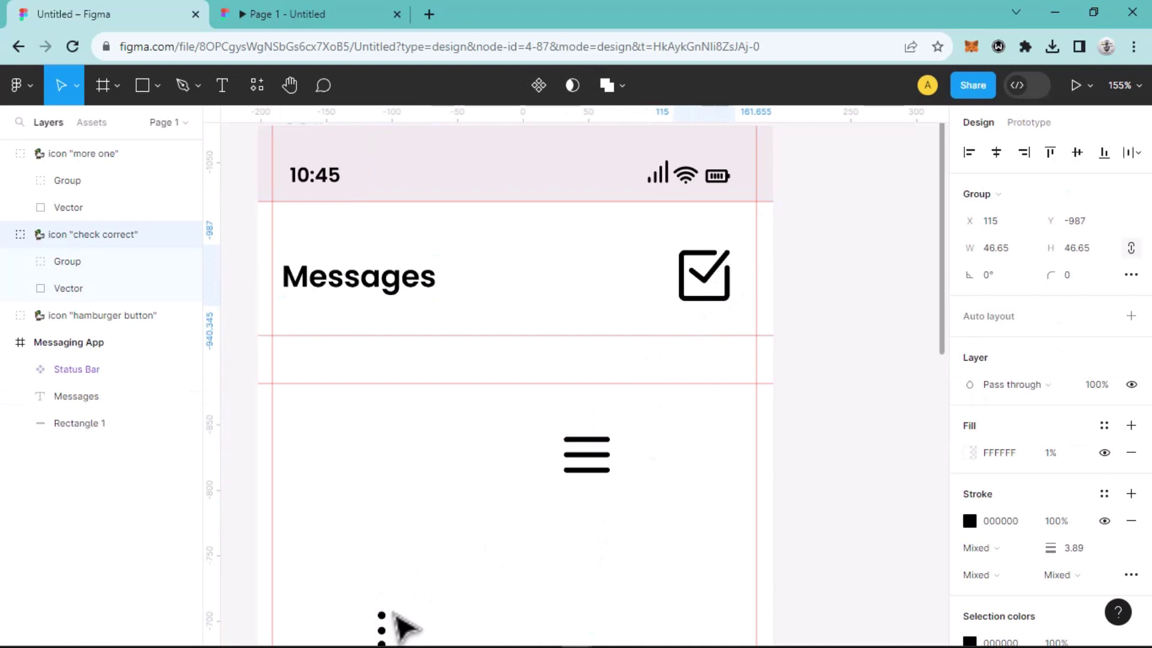
drag(401, 600, 633, 266)
Step: Delete the hamburger icon, and collapse the "check correct" and "more one" icon groups in the layer hierarchy
click(585, 465)
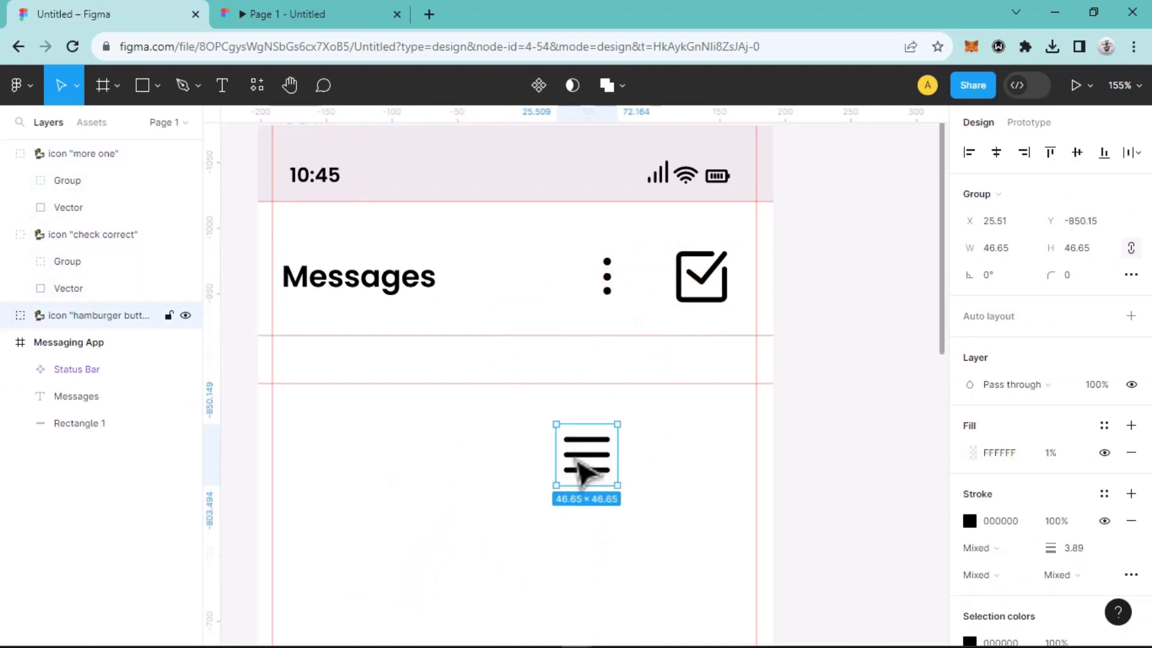
key(Delete)
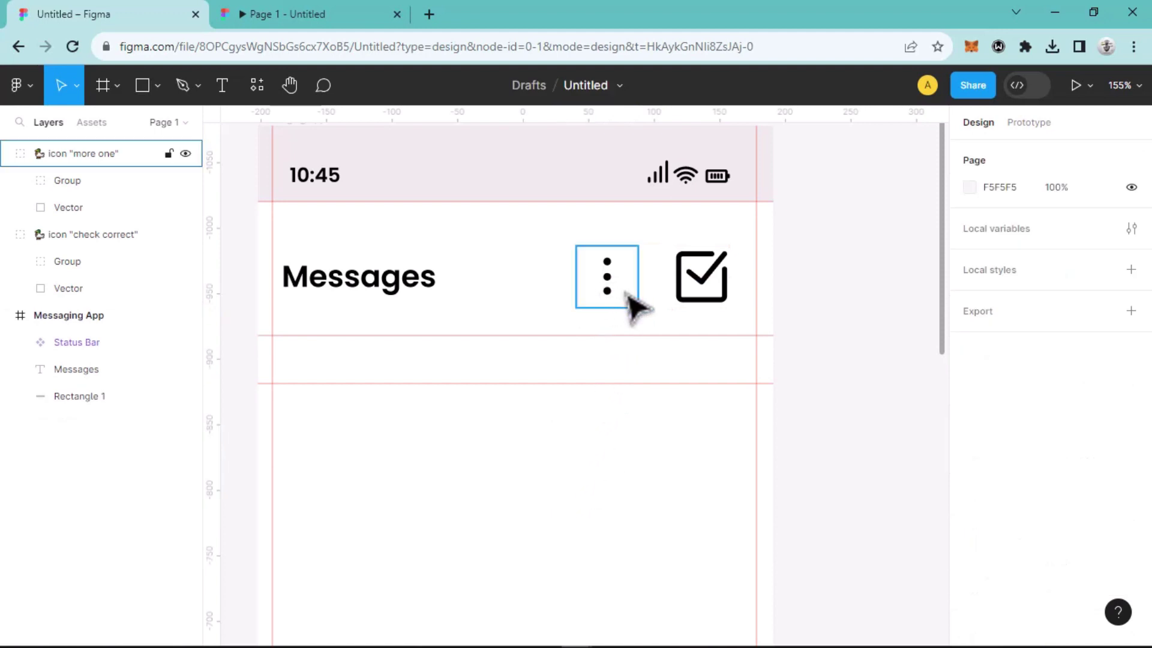
click(579, 285)
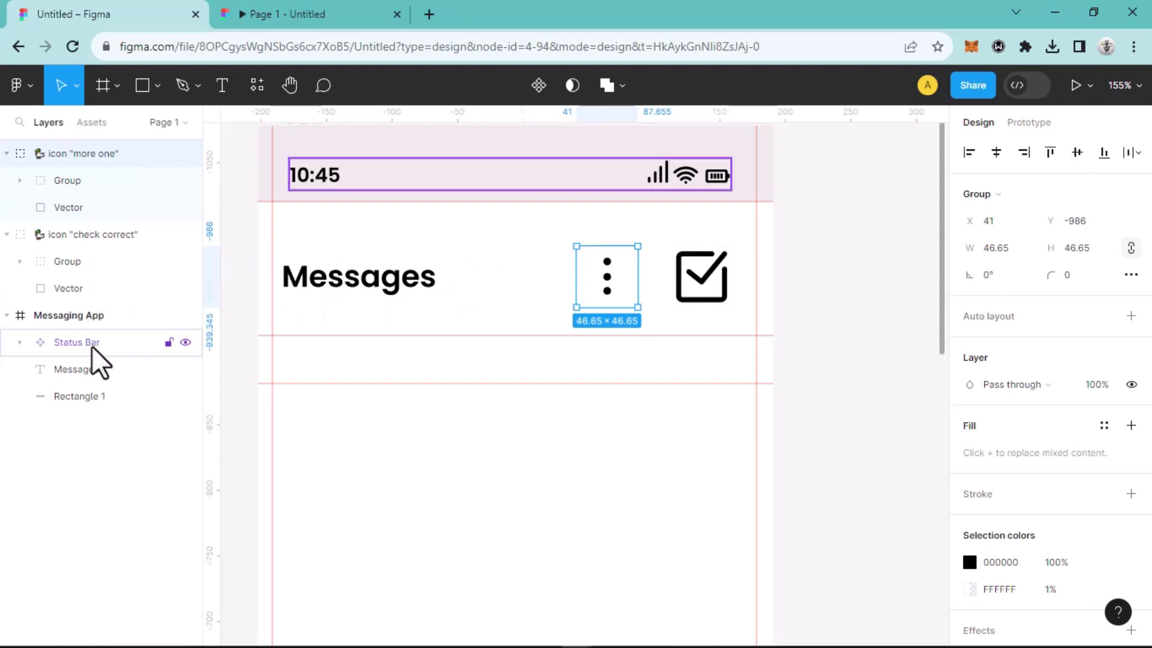
click(90, 314)
click(6, 233)
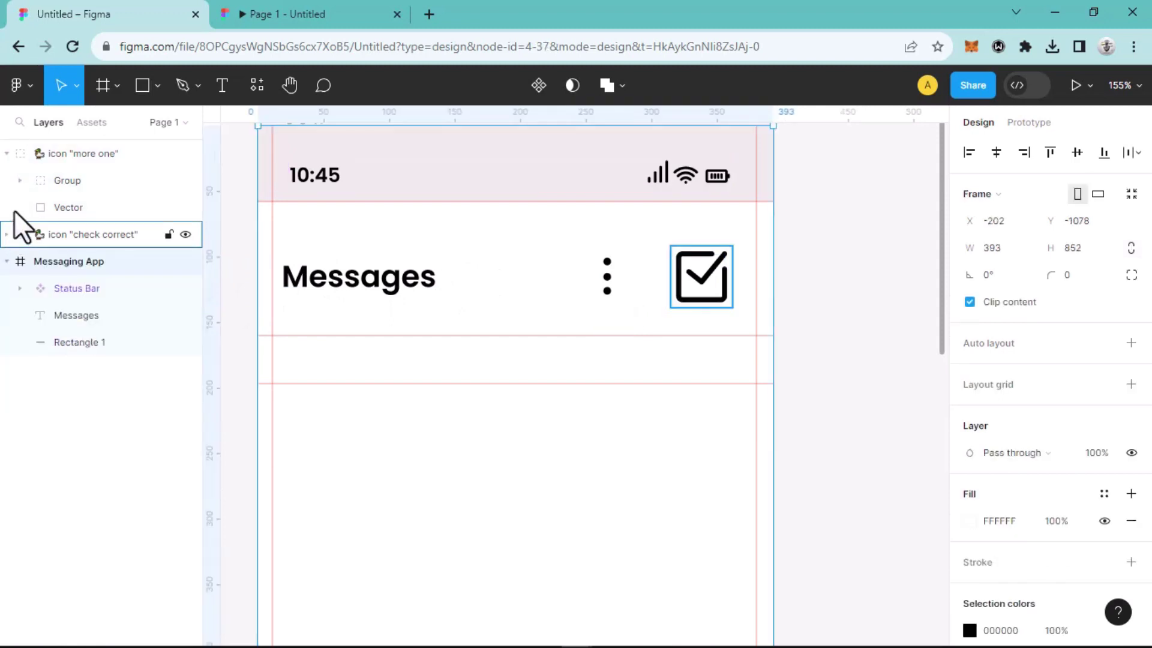
click(6, 154)
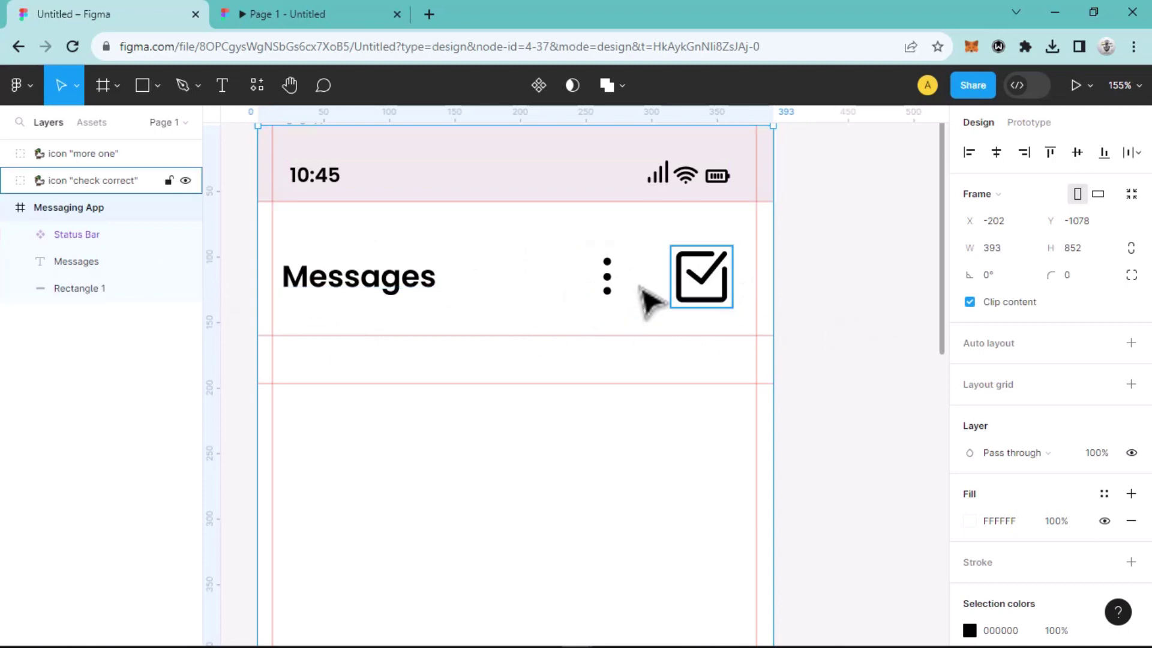
Step: Move the "more one" and "check correct" icon groups into the Messaging App frame above the Status Bar, and check the prototype preview
click(334, 10)
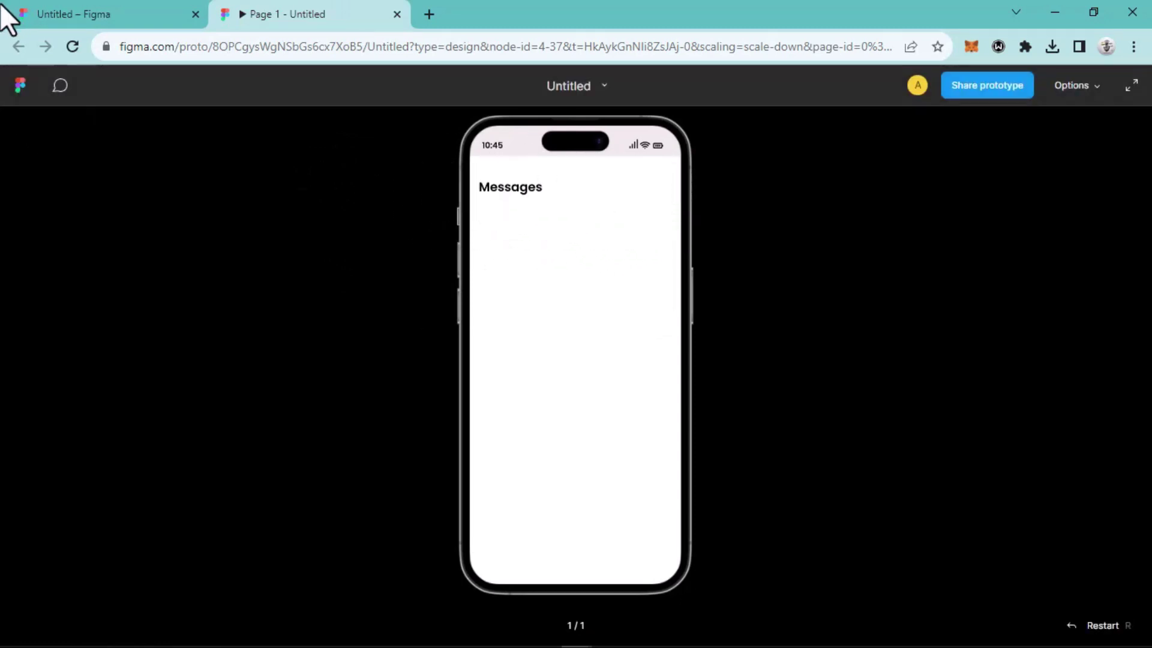
click(131, 18)
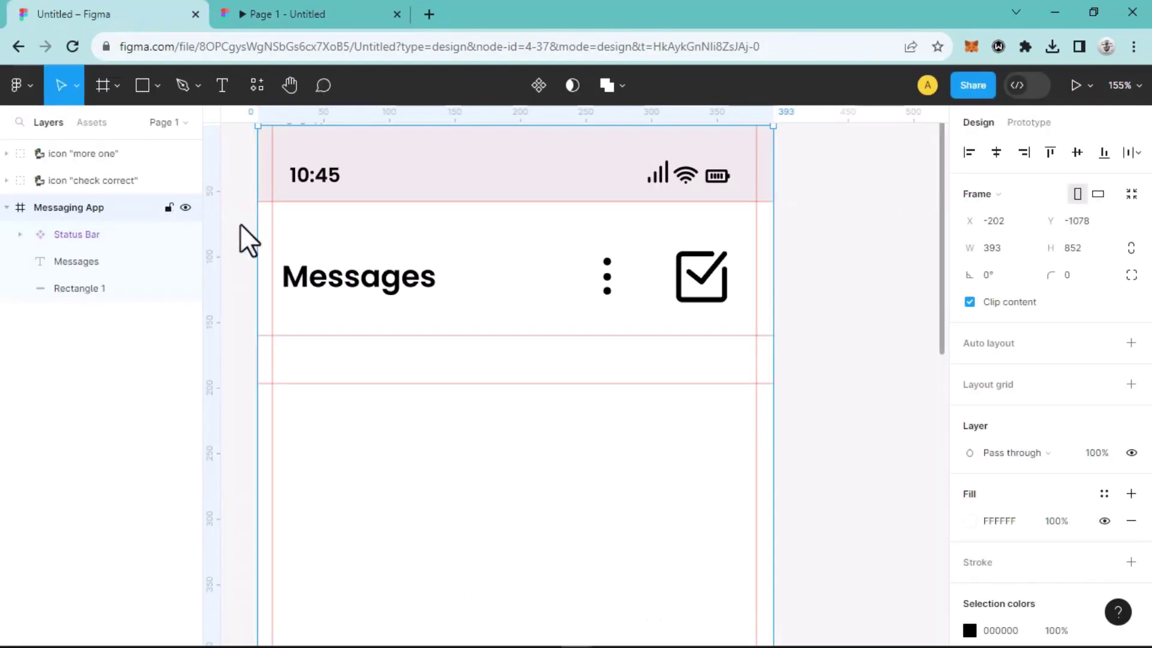
click(109, 153)
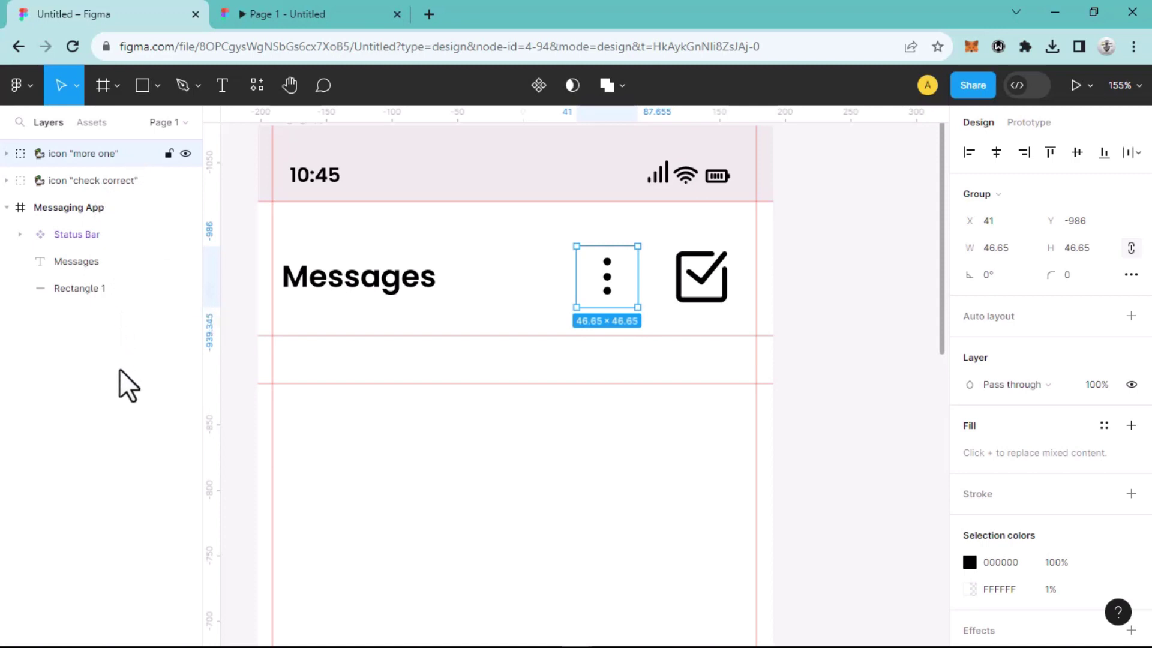
drag(120, 370, 144, 359)
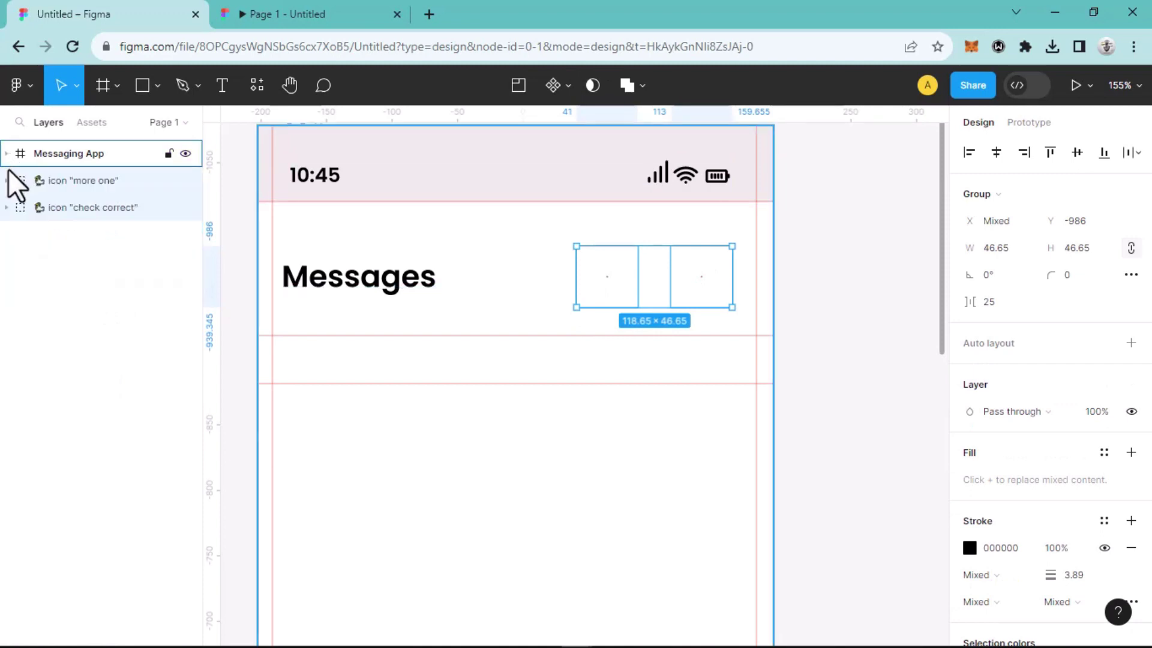
click(6, 154)
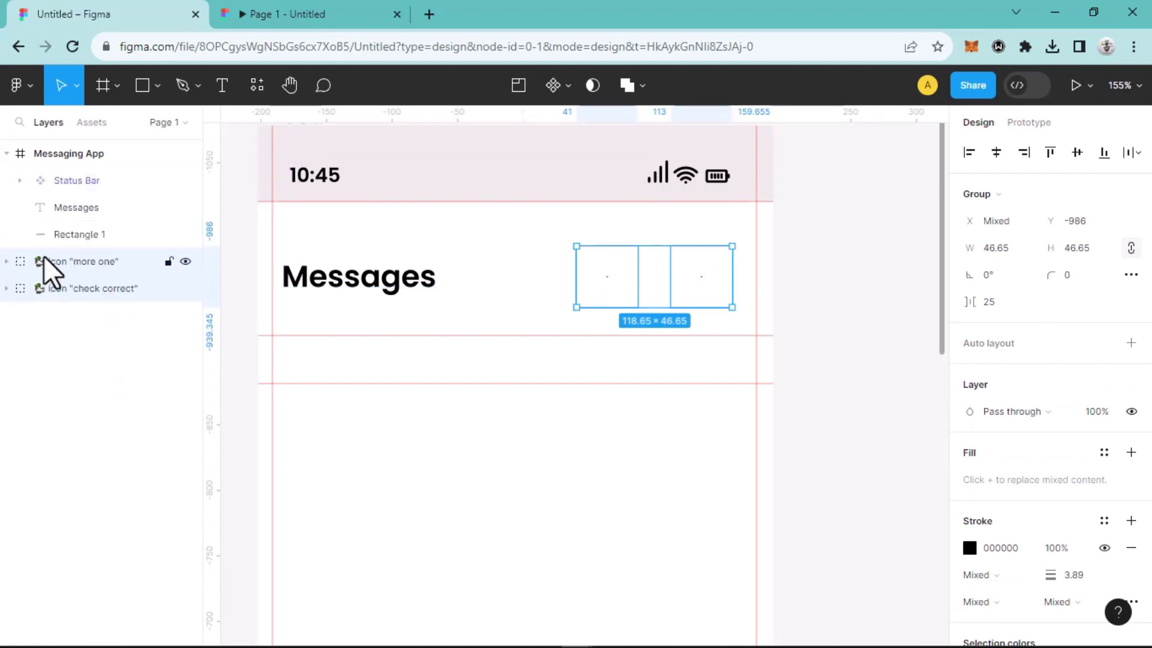
mouse_move(50, 245)
mouse_down()
mouse_move(56, 229)
mouse_move(55, 239)
mouse_up()
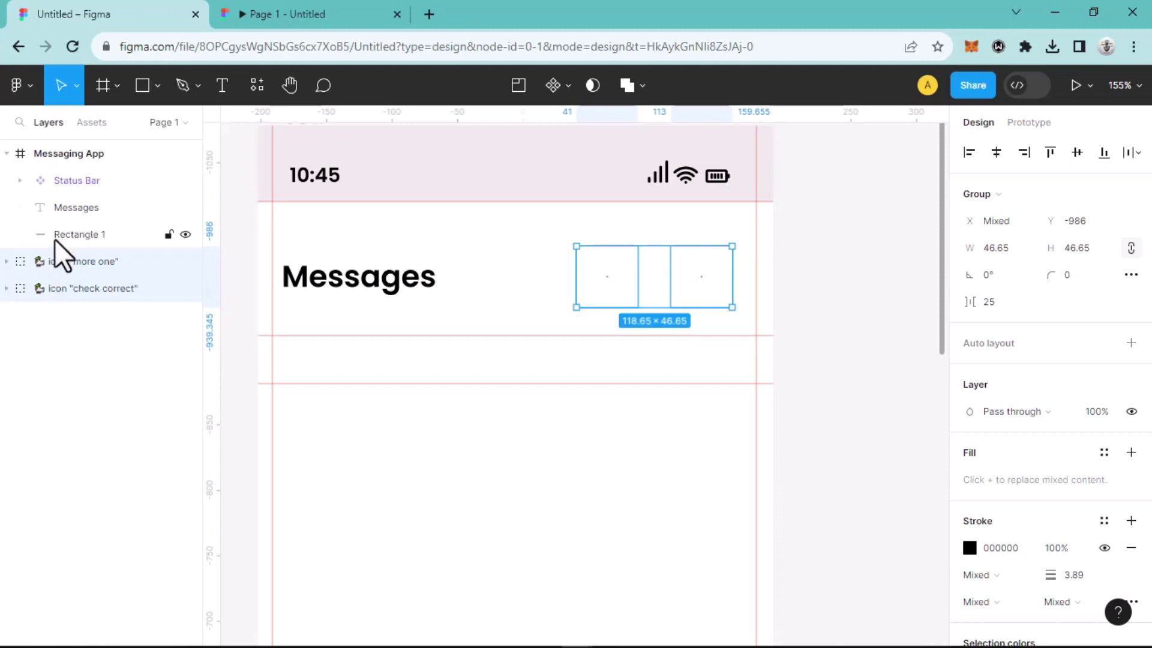
click(8, 154)
click(8, 153)
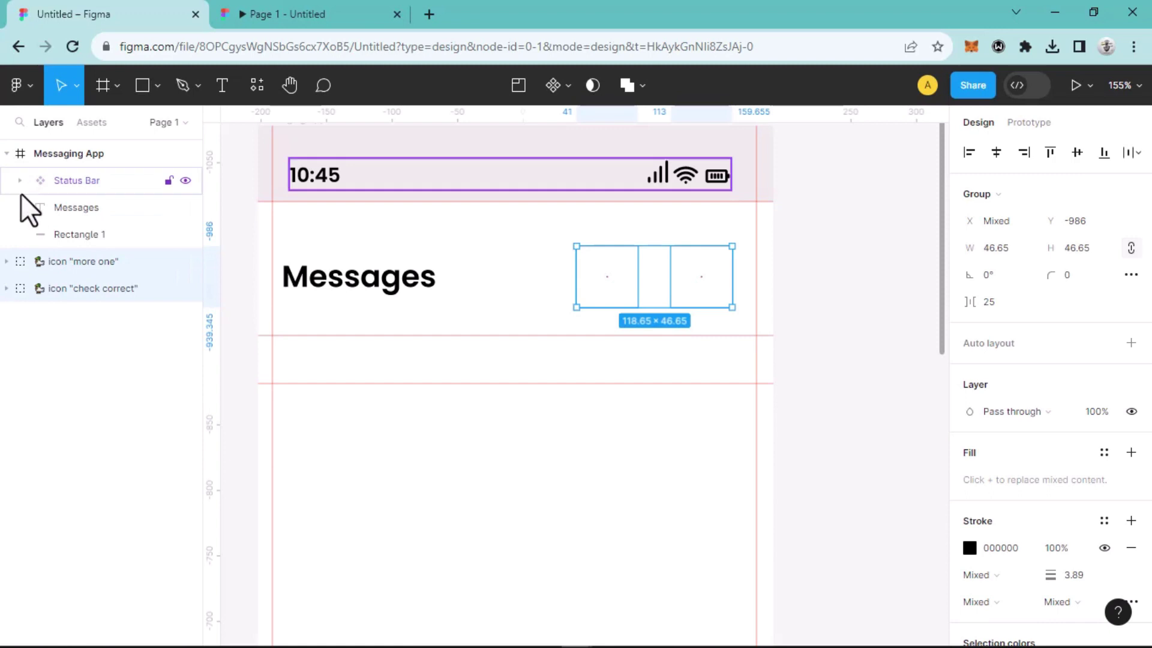
drag(56, 250, 91, 162)
click(9, 154)
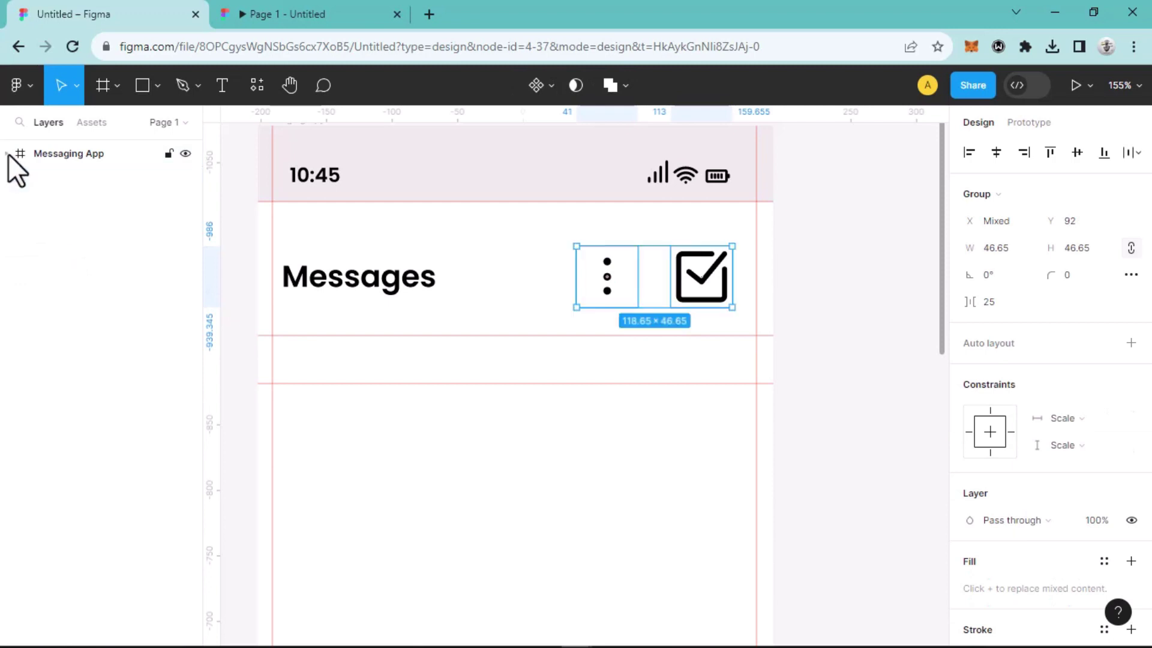
click(8, 154)
click(287, 15)
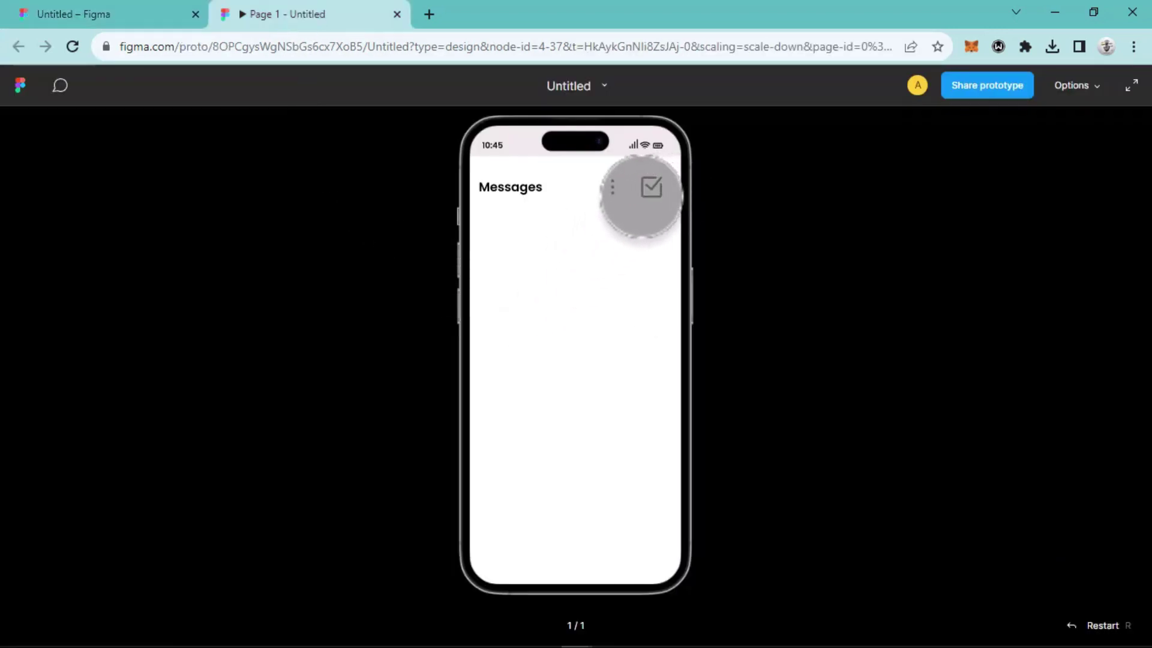
click(107, 16)
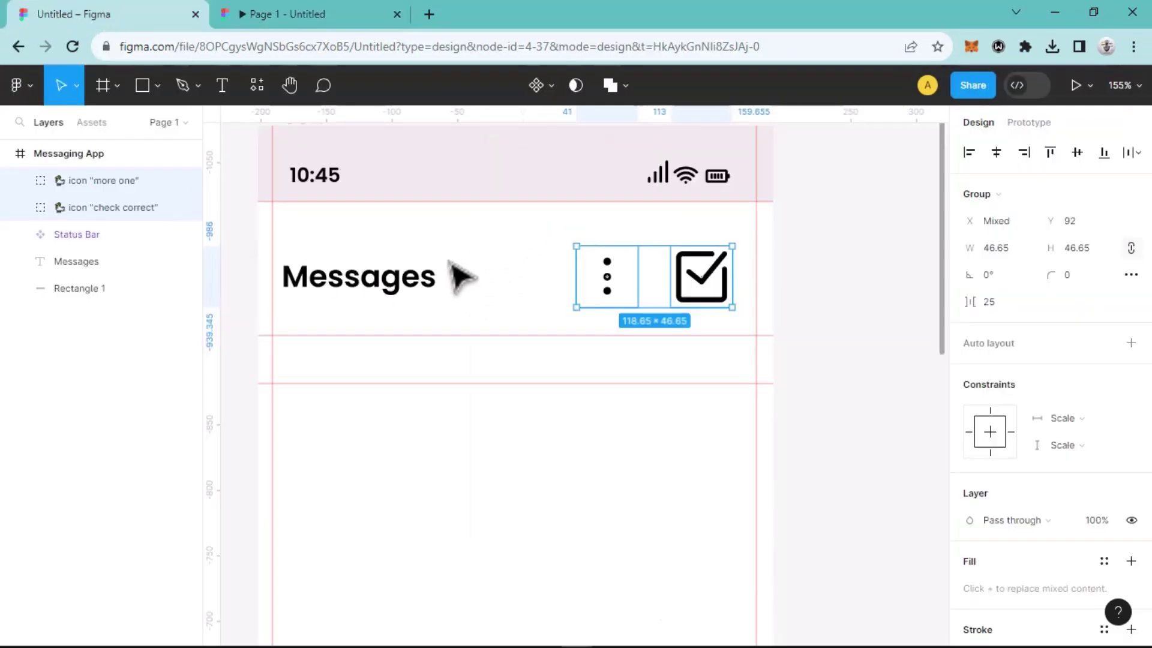
Step: Extend the header background Rectangle 1 down to the guide below the Messages row, for a height of 160
click(505, 188)
click(573, 150)
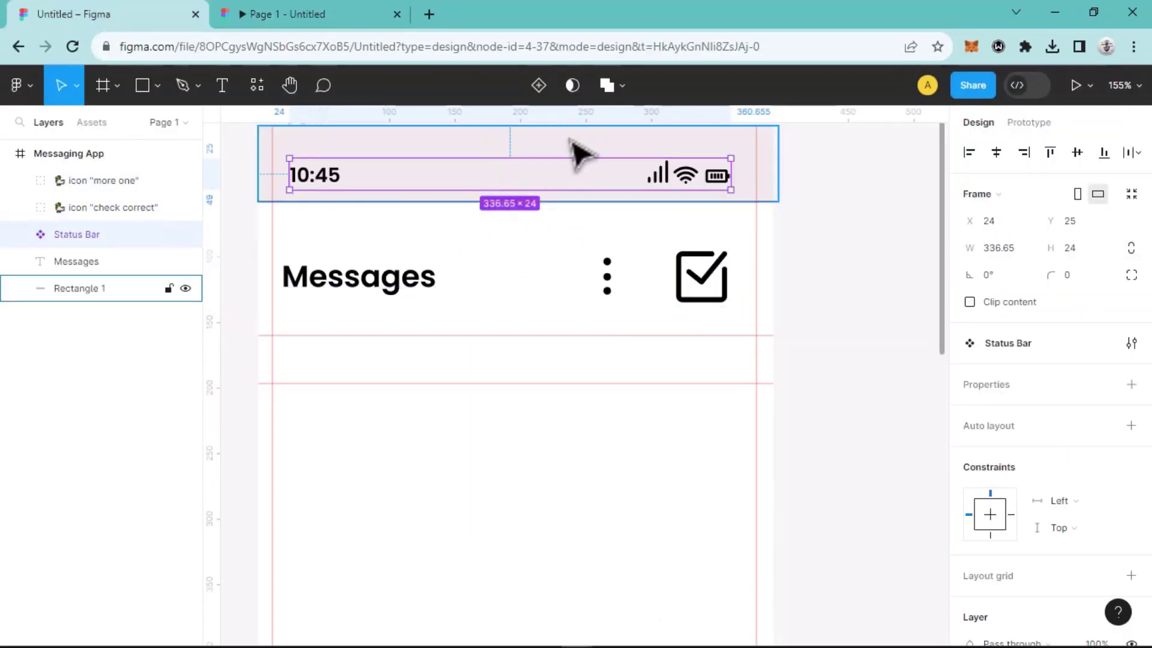
drag(540, 203, 540, 334)
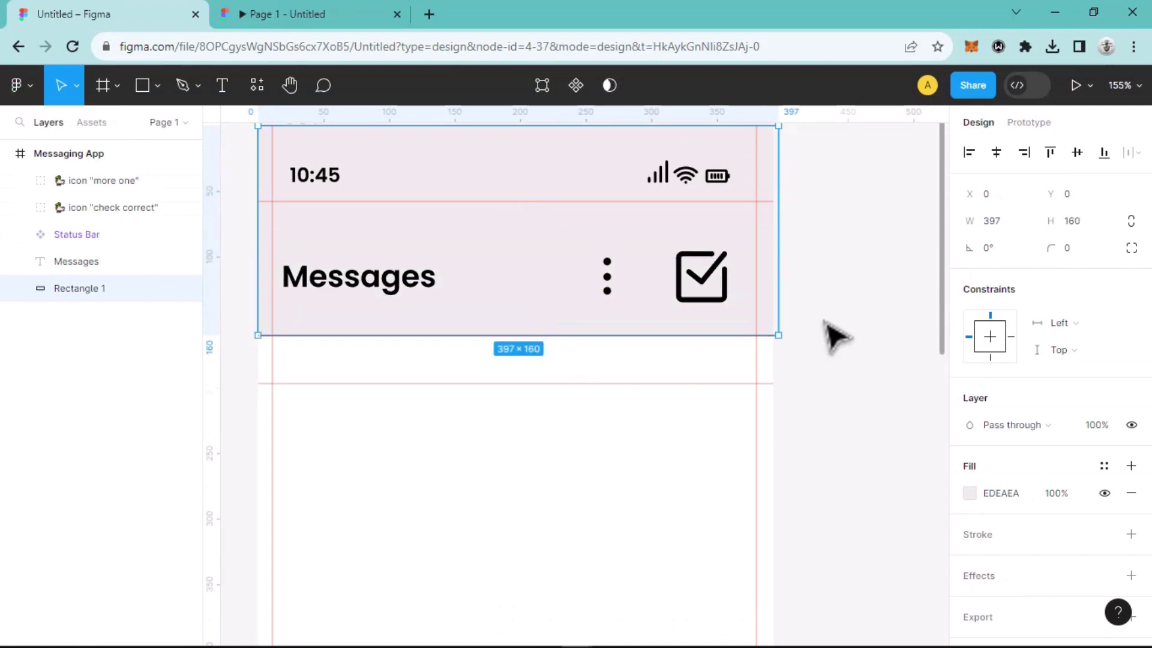
click(835, 334)
Step: Shrink the check icon to about 21 × 21 and the three-dot icon to about 40 × 40
click(723, 300)
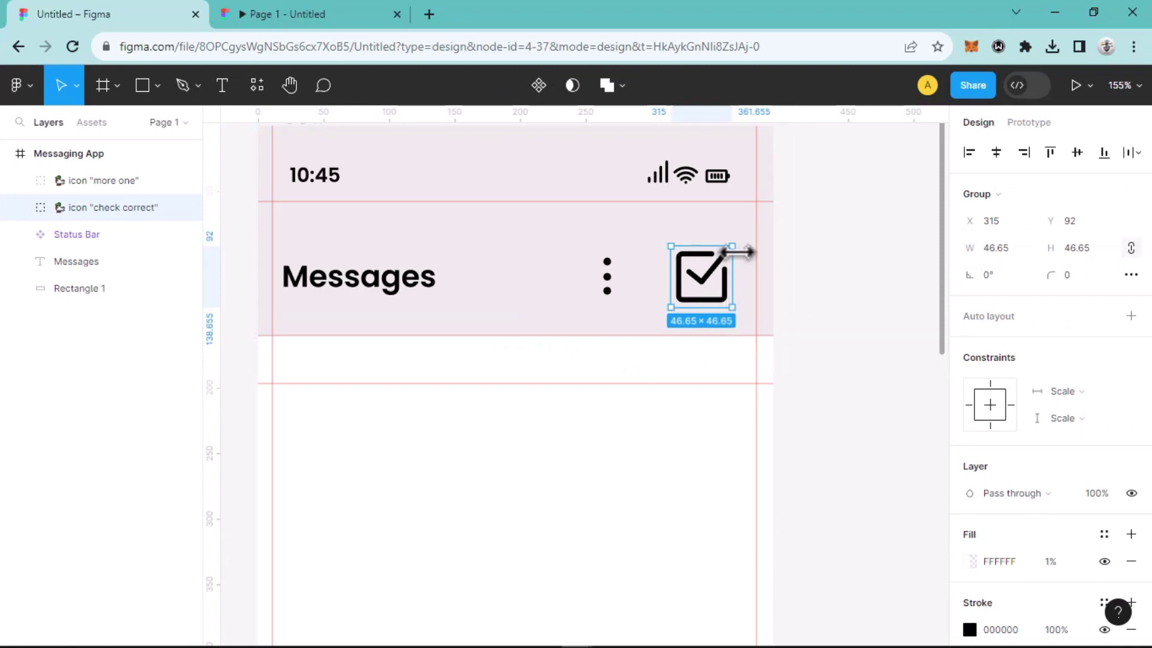
drag(733, 246, 717, 280)
click(615, 286)
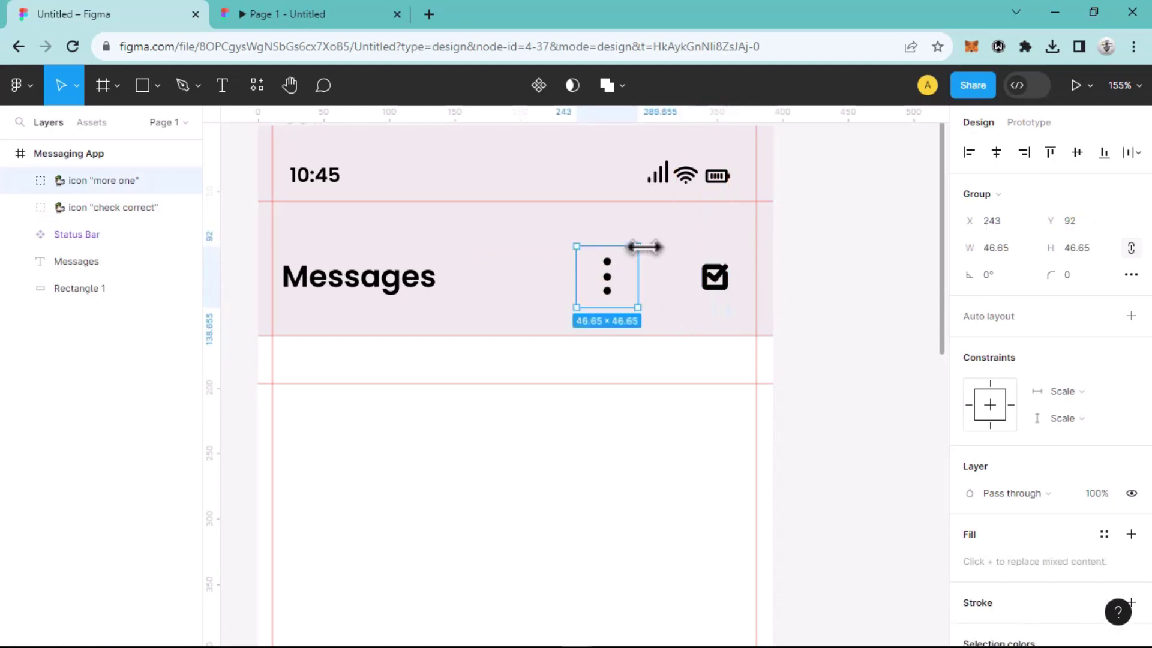
drag(641, 246, 629, 255)
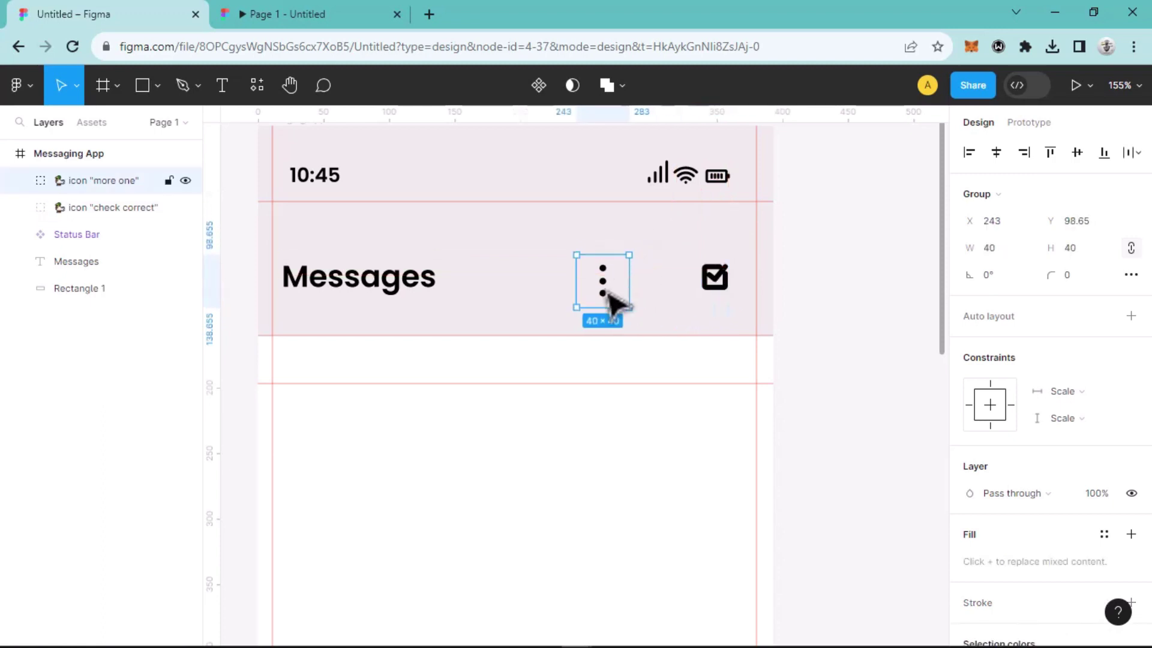
Step: Try flipping the three-dot icon horizontally and vertically
right_click(608, 294)
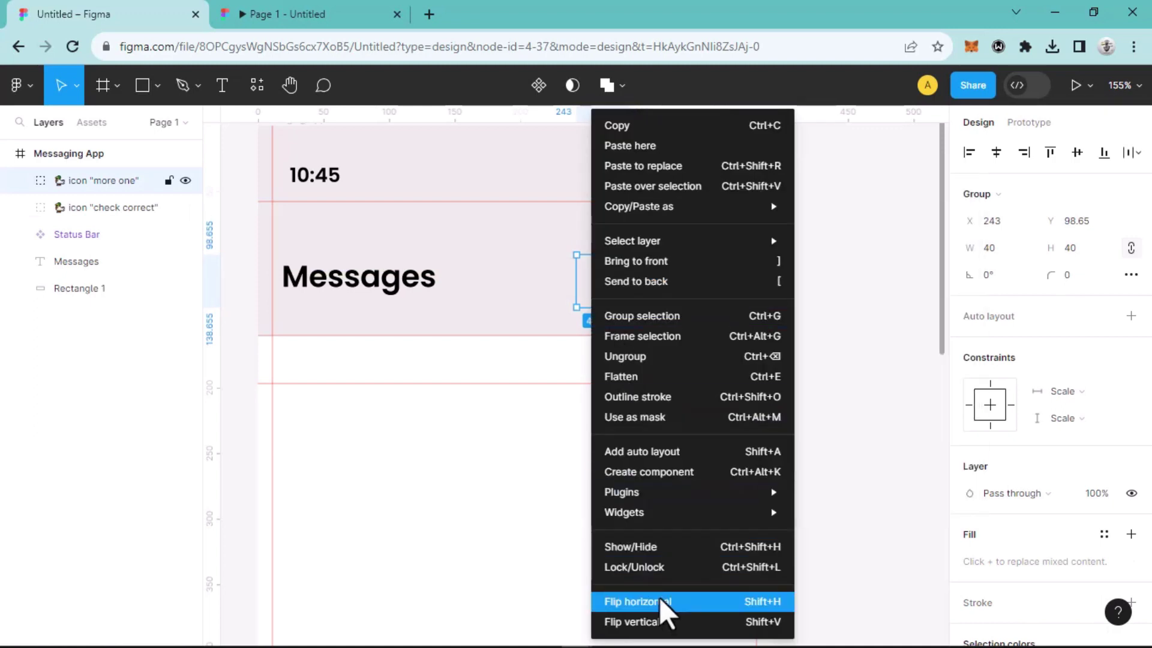
click(660, 600)
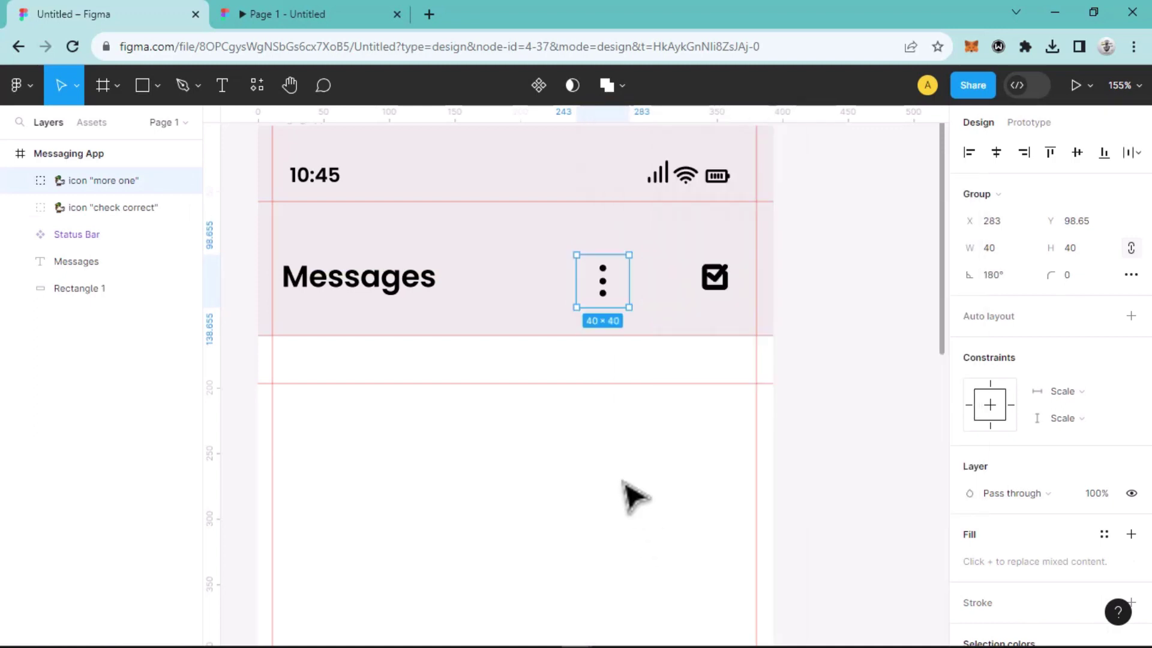
right_click(611, 288)
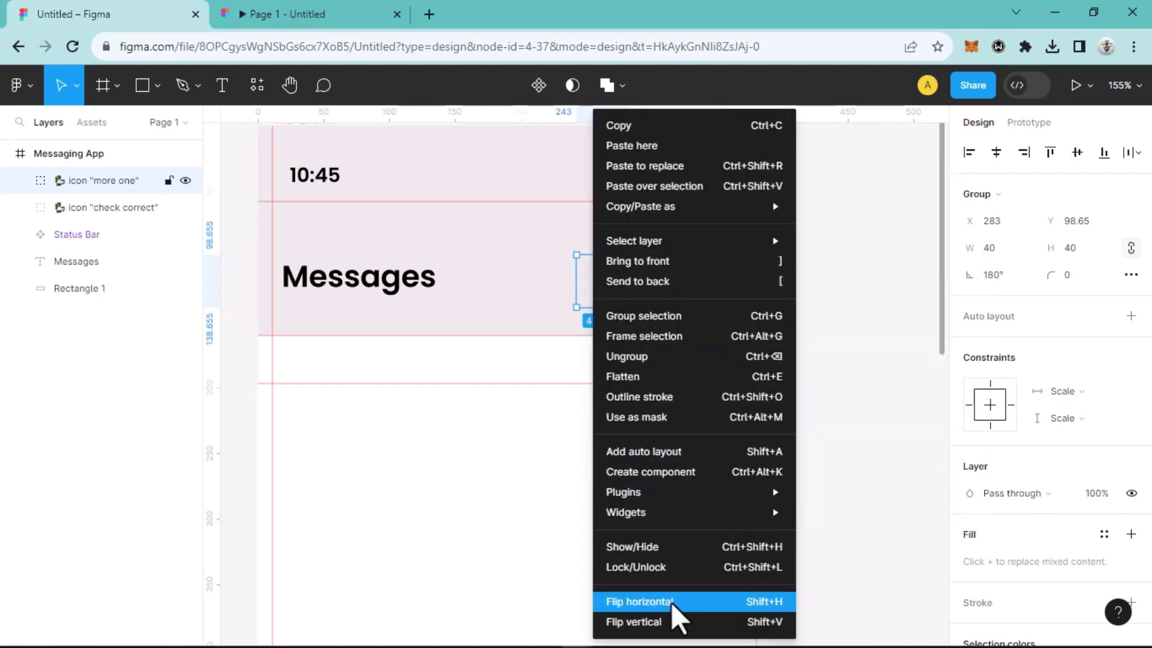
click(676, 623)
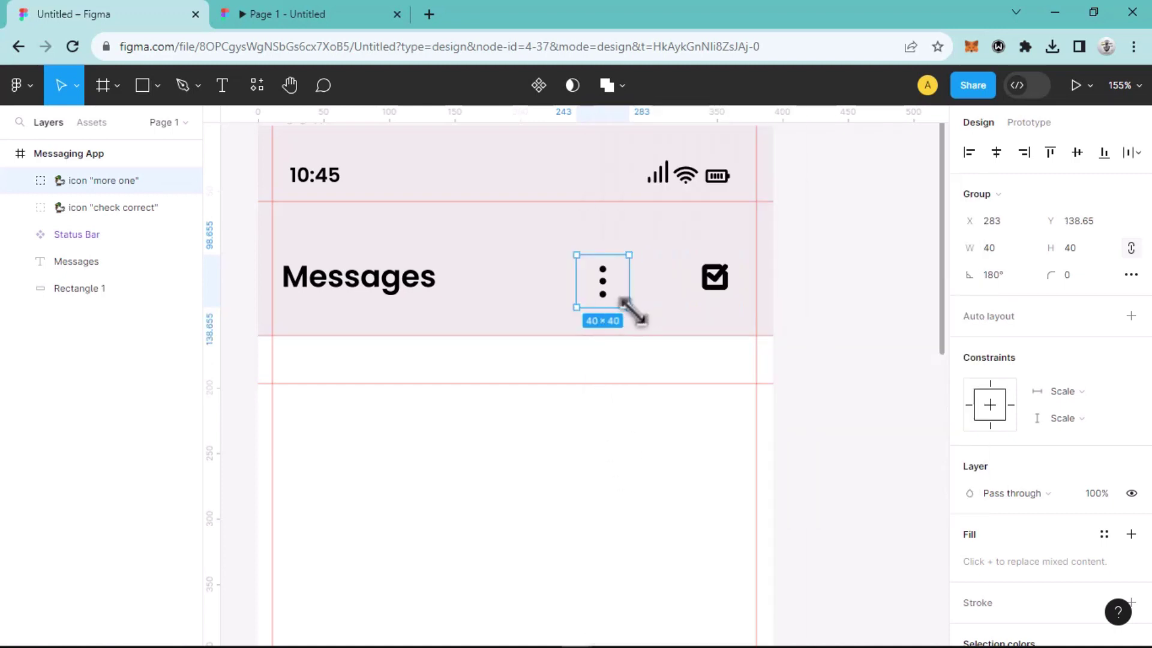
Step: Rotate the three-dot icon a quarter turn so its dots form a horizontal row, and move it closer to the check icon
drag(633, 317, 562, 308)
click(661, 303)
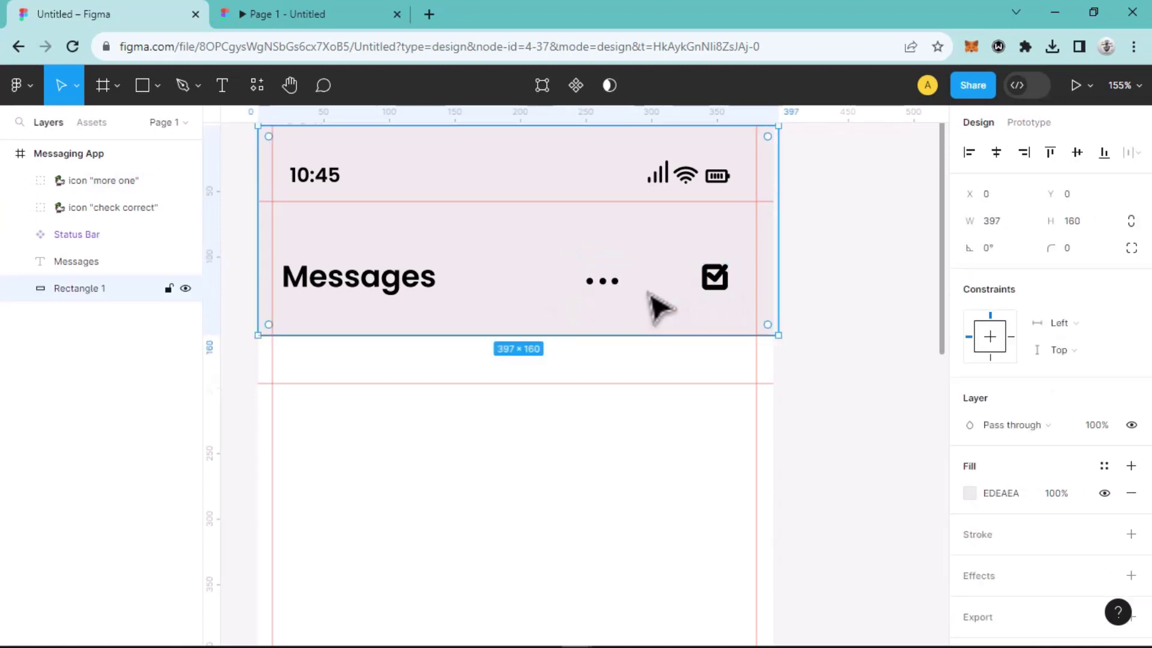
click(624, 298)
drag(625, 290, 658, 294)
Step: Shrink the three-dot icon further, keeping it in line with the check icon
click(725, 282)
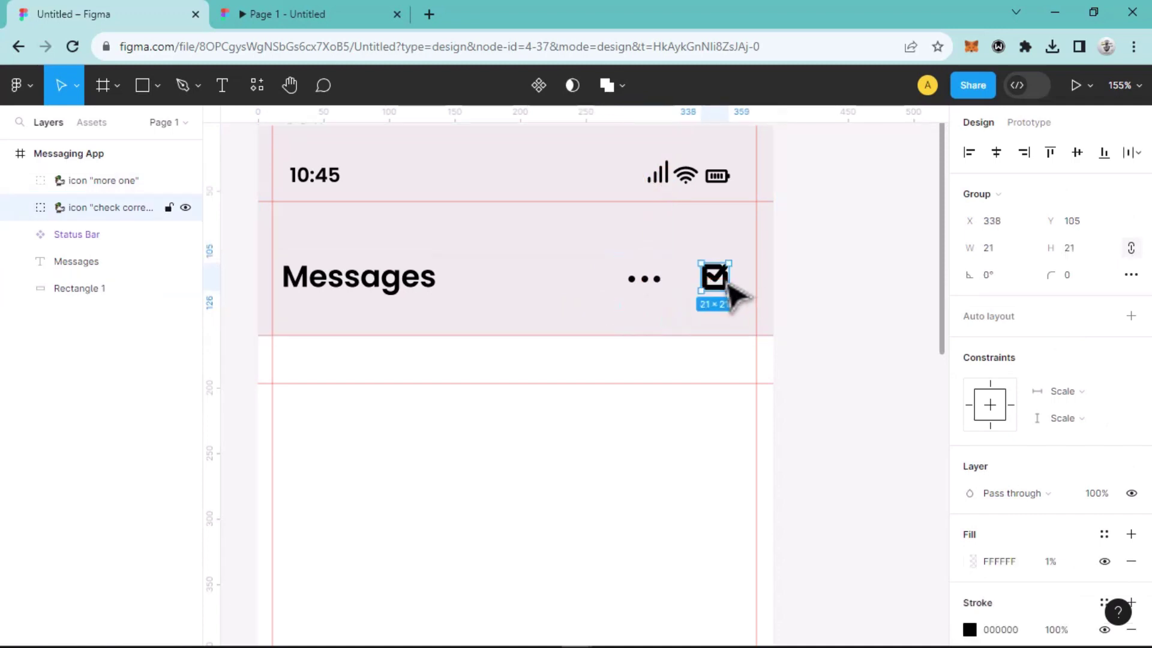
click(669, 293)
mouse_move(666, 260)
mouse_down()
mouse_move(671, 294)
mouse_move(666, 281)
mouse_up()
Step: Set the check icon's stroke weight to 1, and resize it to 16 × 16 at X 345, Y 109
click(717, 279)
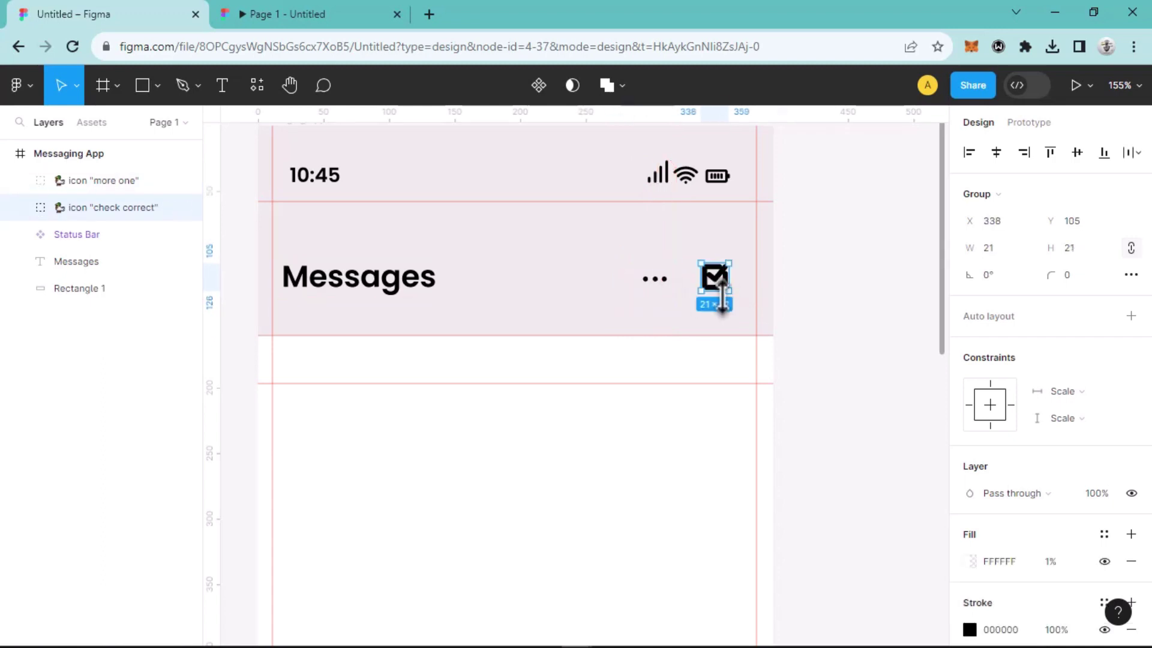
scroll(726, 296, up, 5)
scroll(732, 293, up, 6)
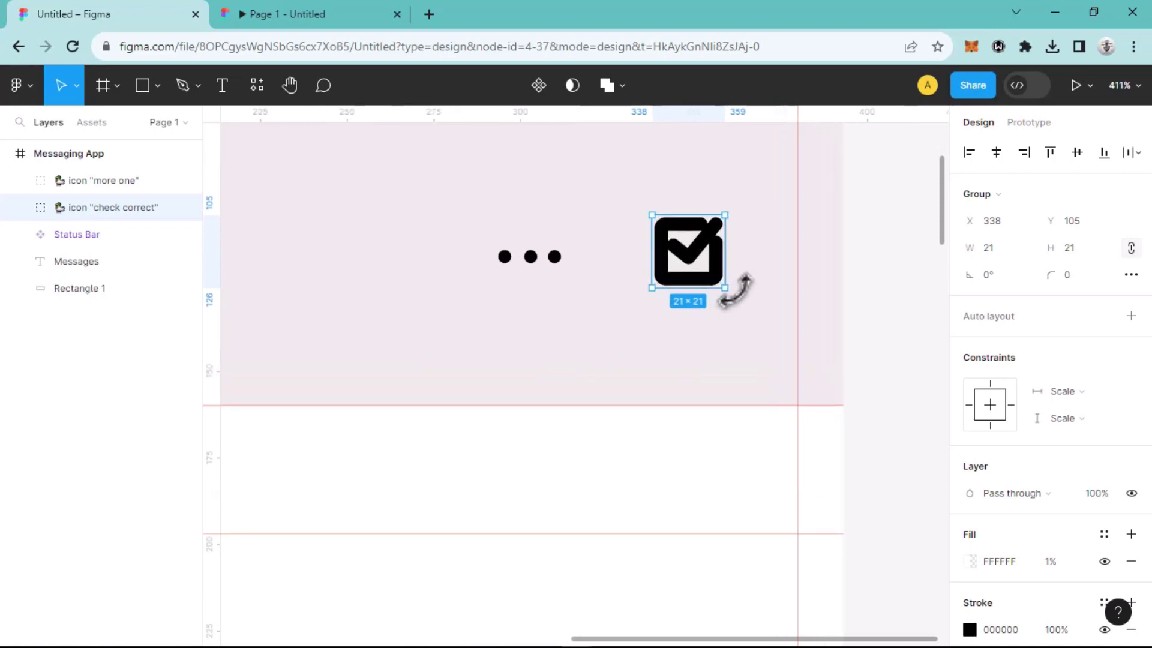
scroll(1064, 580, down, 1)
scroll(1064, 579, down, 4)
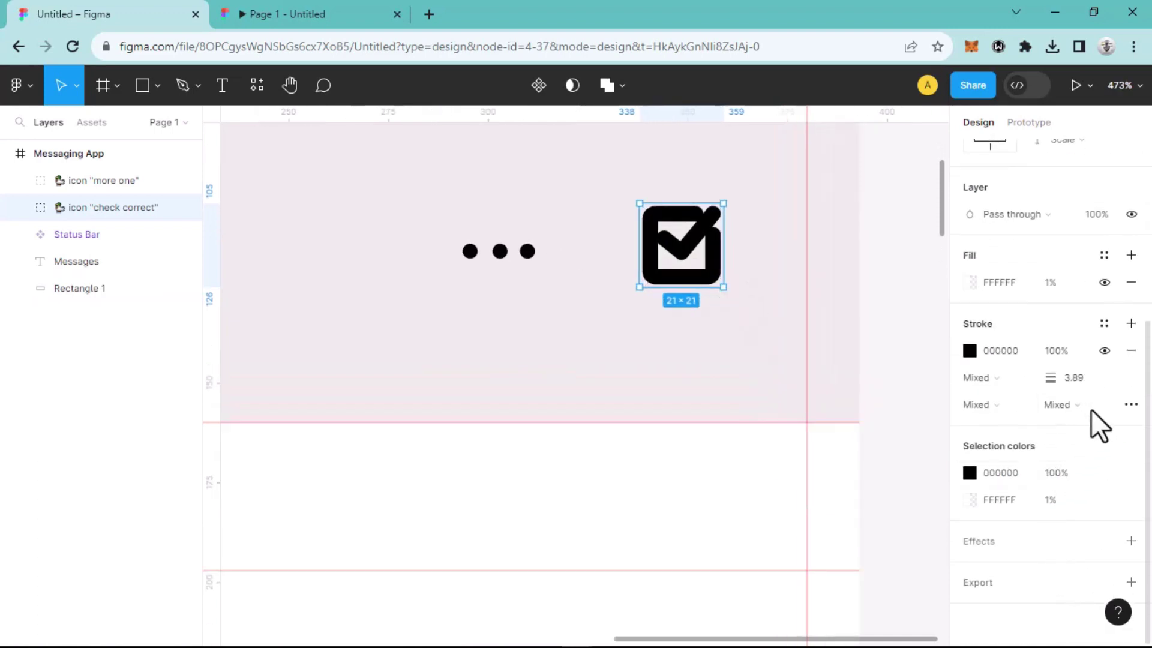
drag(1054, 378, 1050, 380)
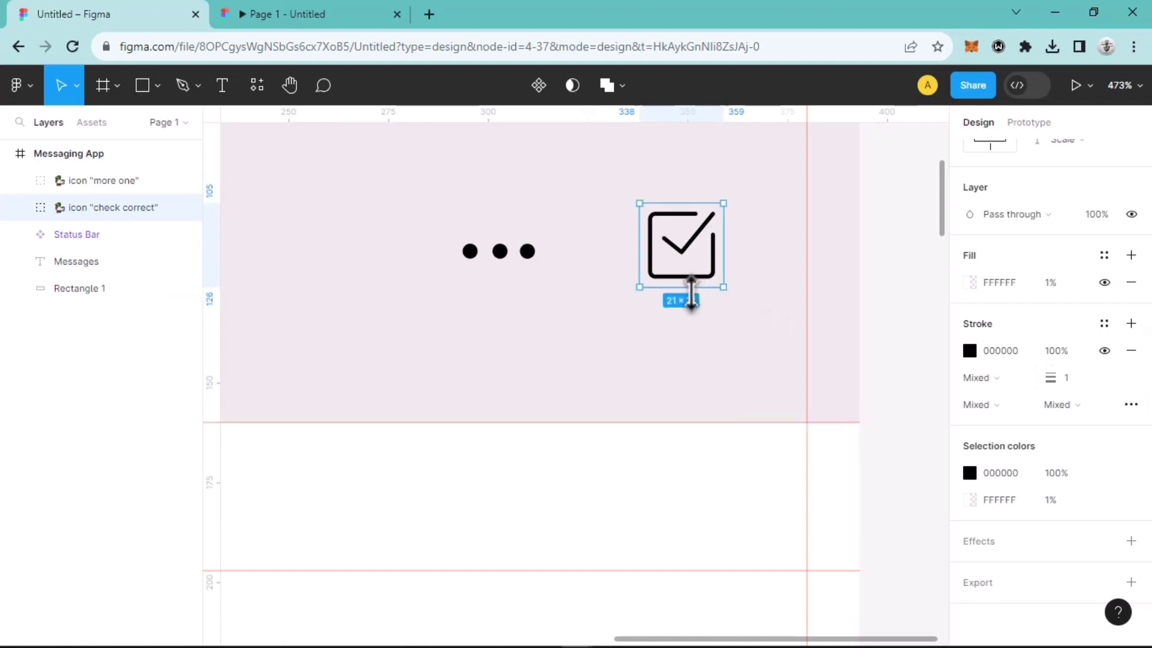
drag(727, 201, 704, 223)
drag(678, 267, 706, 264)
Step: Draw a circle about 24 × 24 over the check icon and place its layer just below the "check correct" group
click(157, 85)
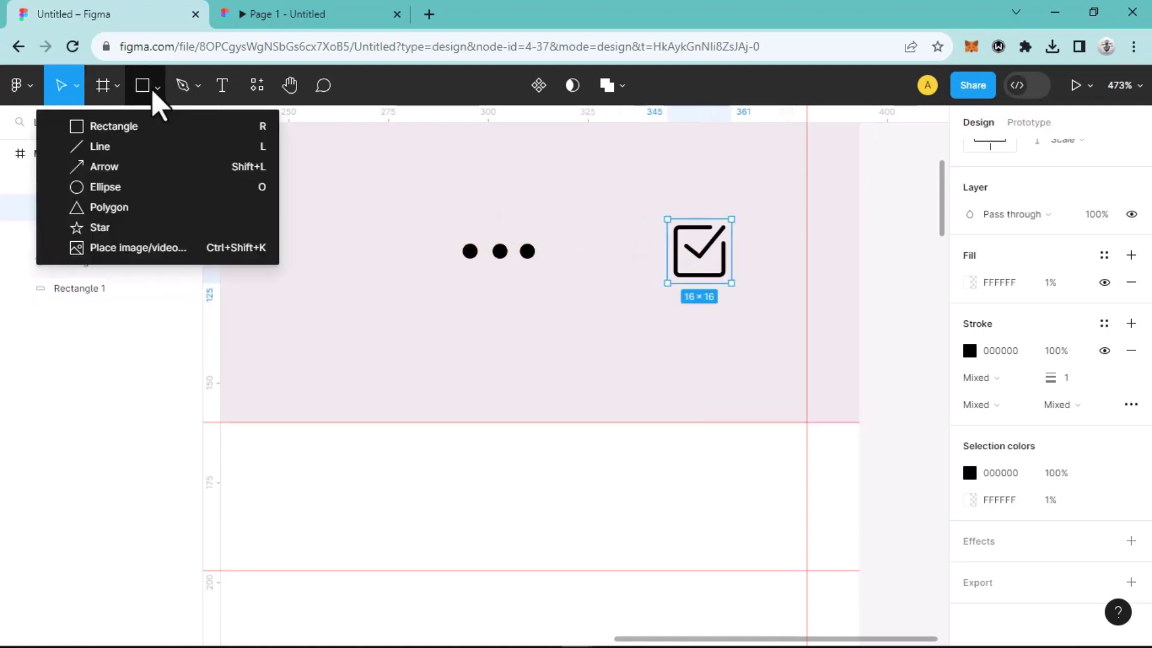
click(231, 187)
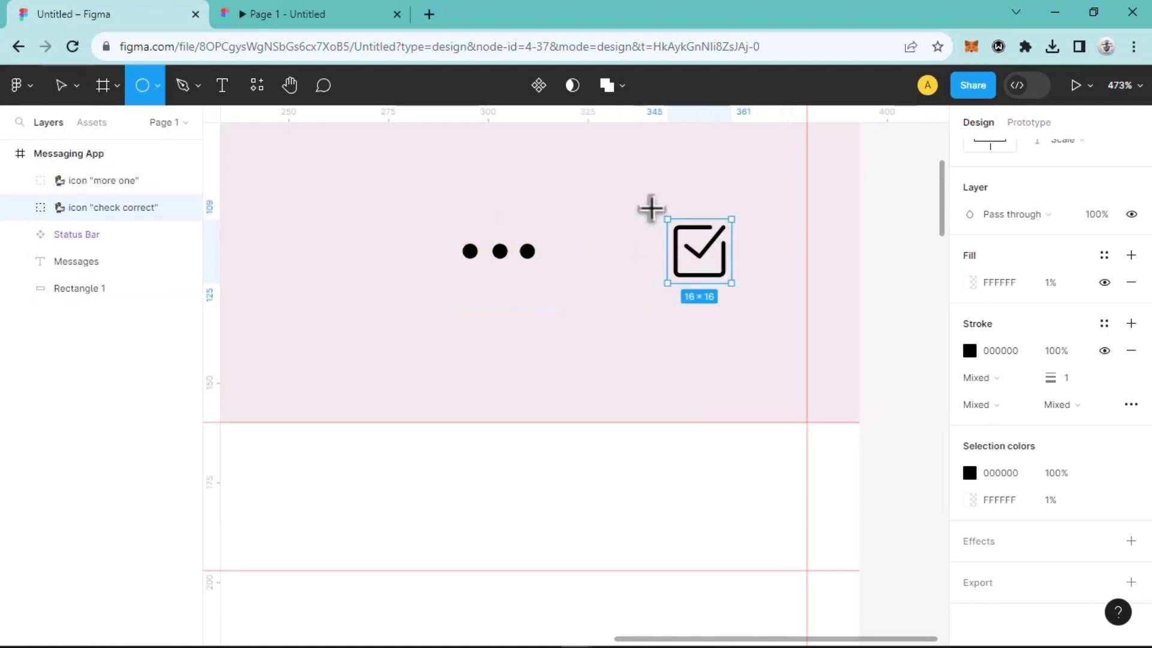
drag(652, 195, 736, 291)
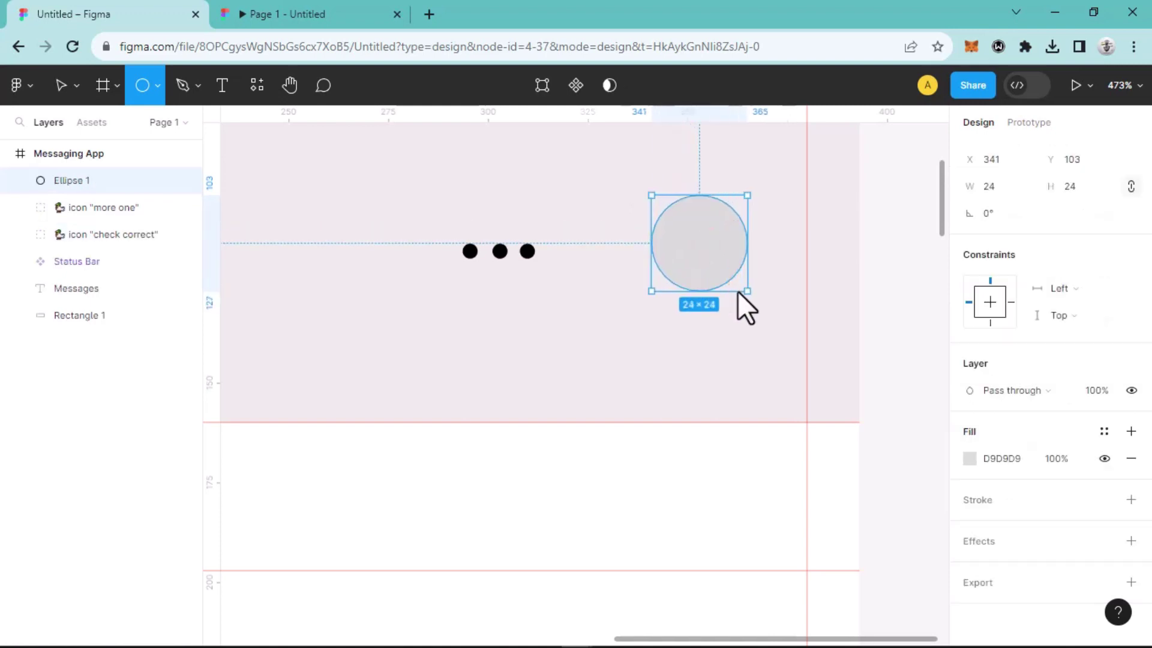
drag(102, 182, 100, 243)
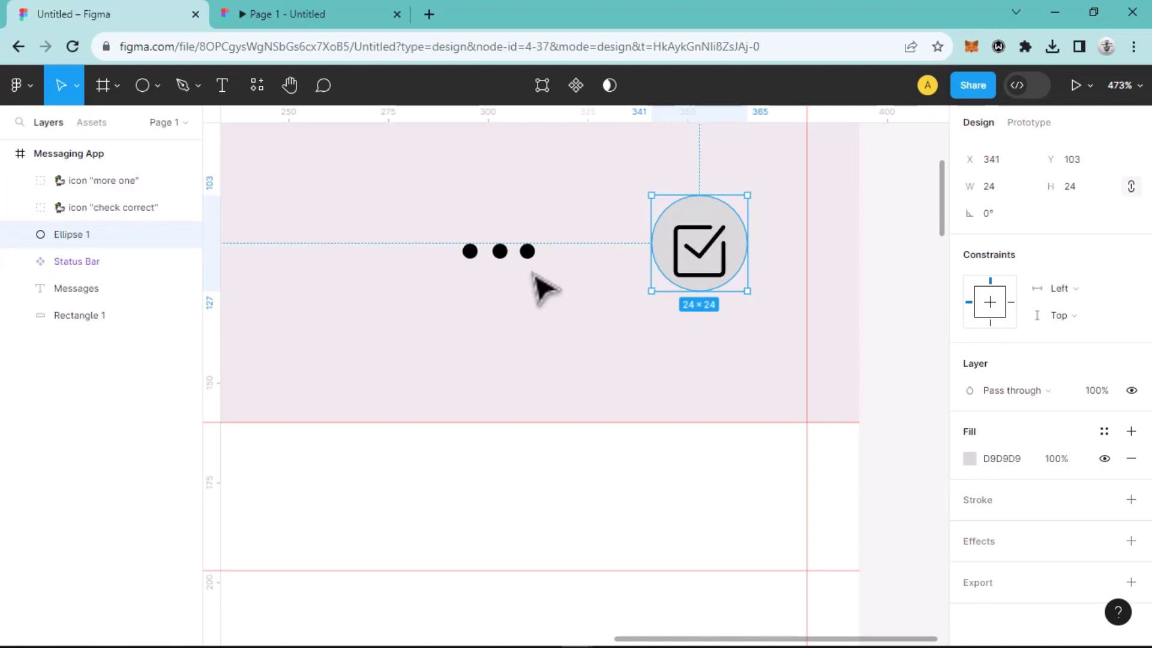
Step: Center the check icon in its circle by resizing it to 13 × 13 at X 347, Y 109 and shifting the circle to X 342
click(720, 273)
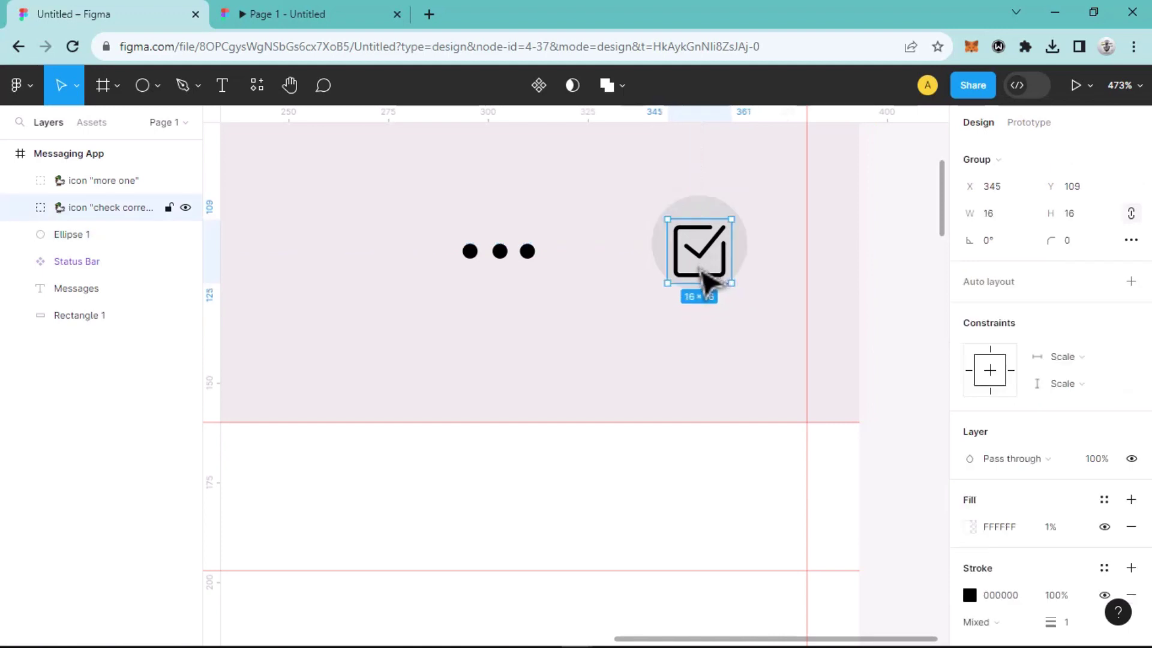
drag(700, 271, 699, 263)
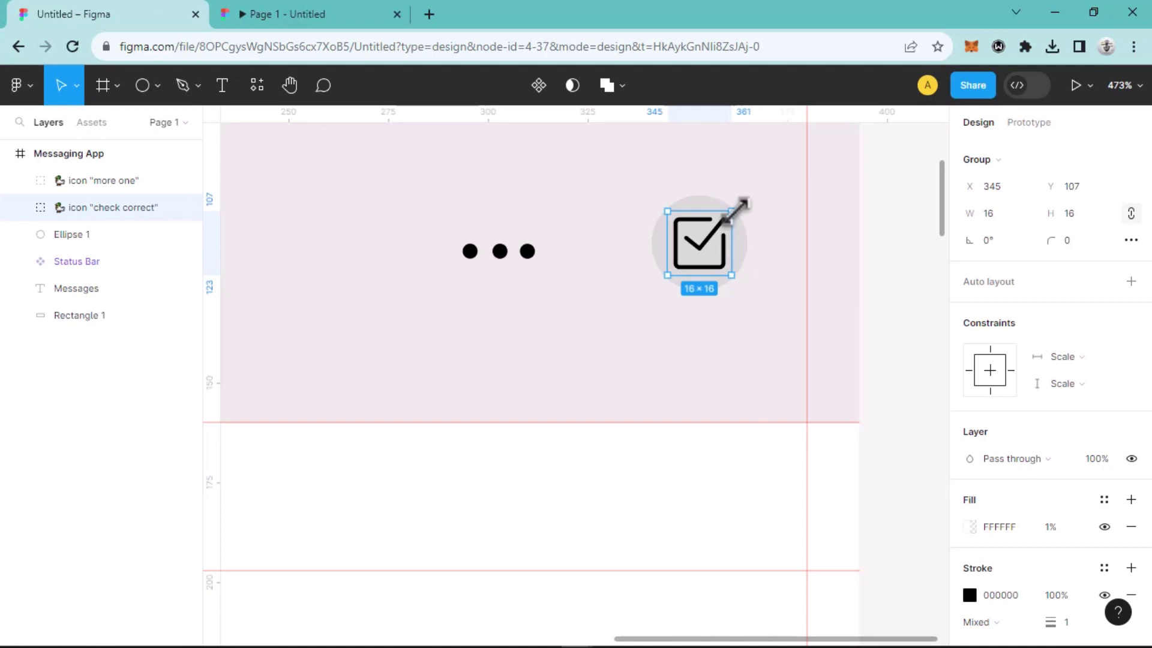
drag(735, 213, 715, 252)
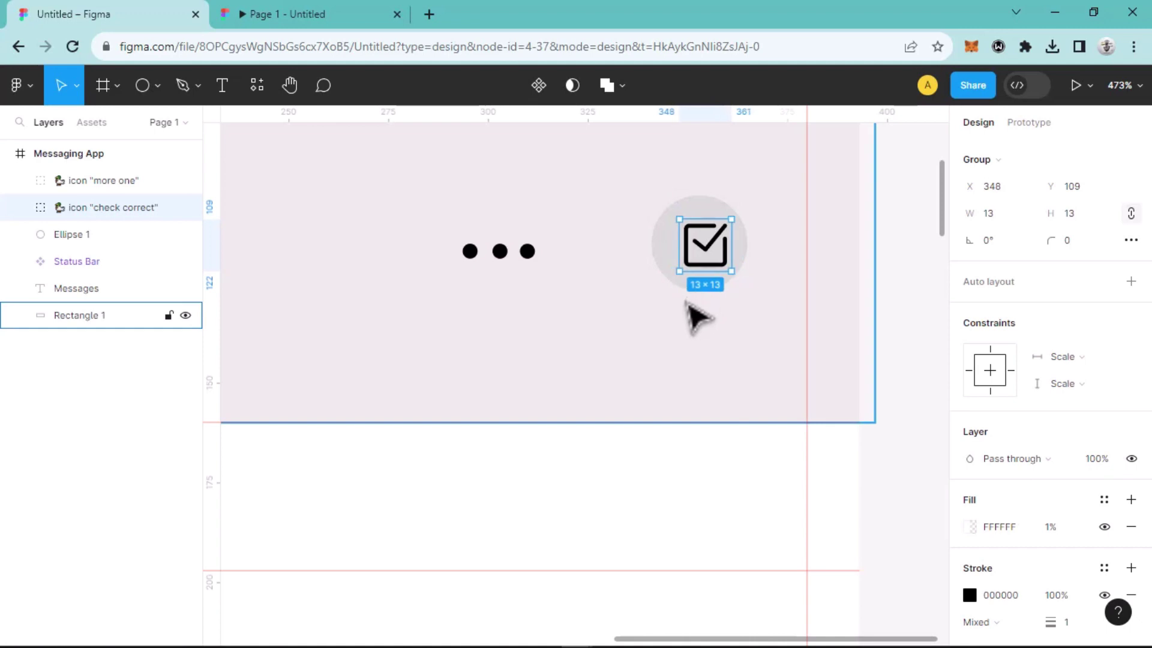
key(Left)
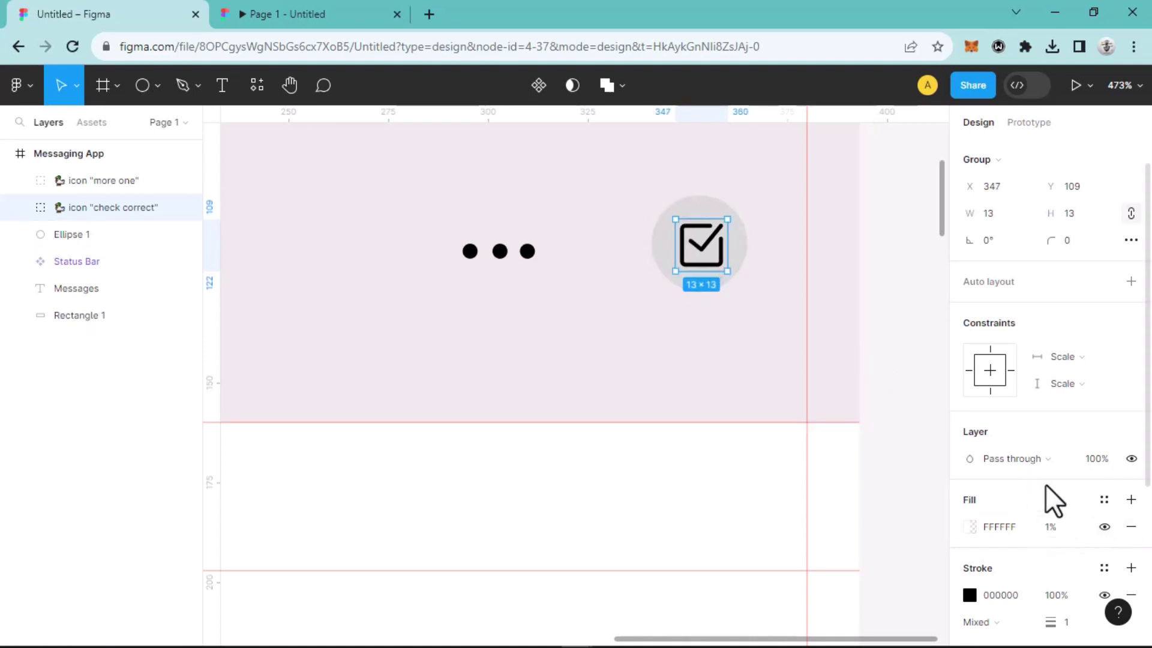
scroll(1045, 484, down, 4)
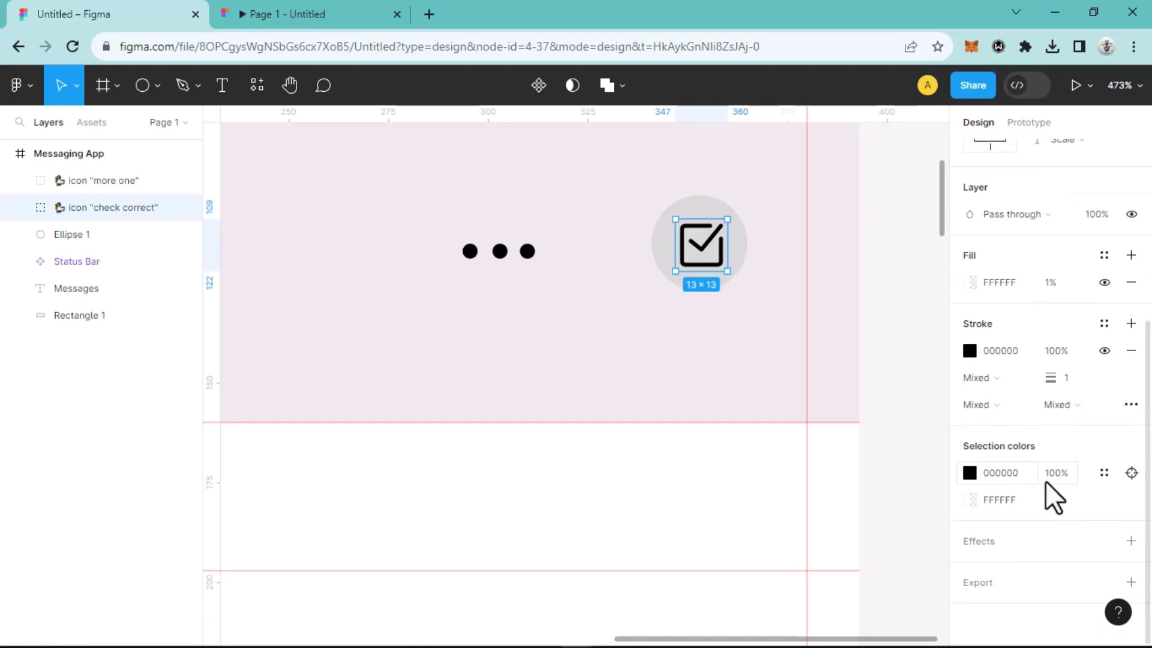
click(742, 253)
key(Right)
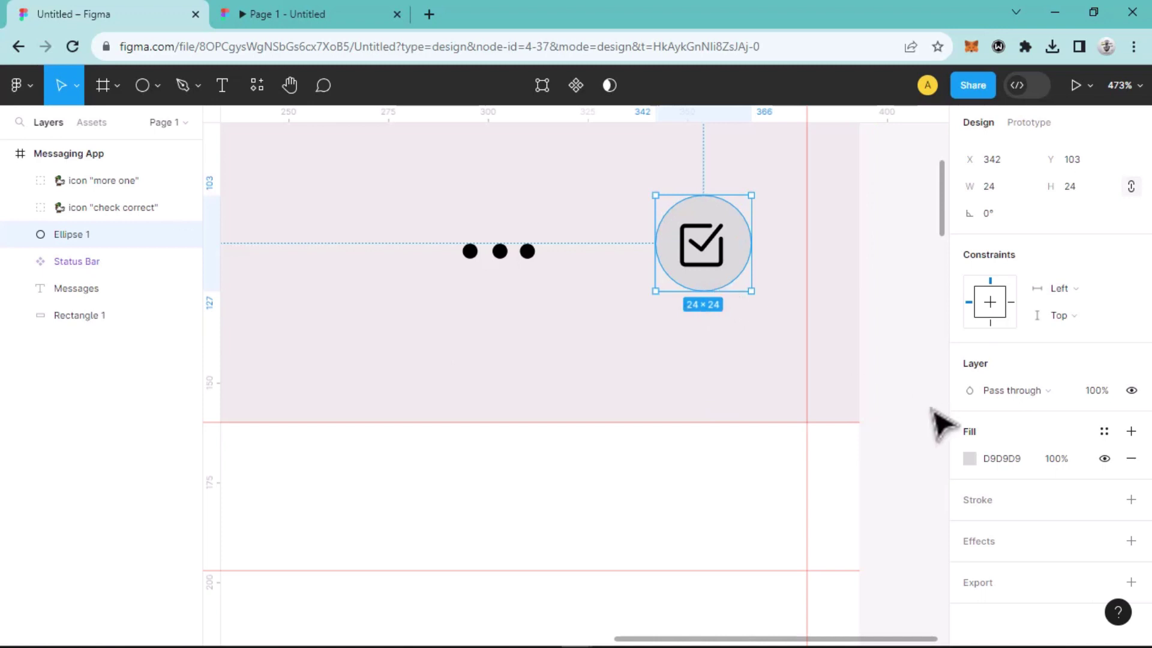
Step: Fill the circle behind the check icon with blue 079EF3
click(969, 459)
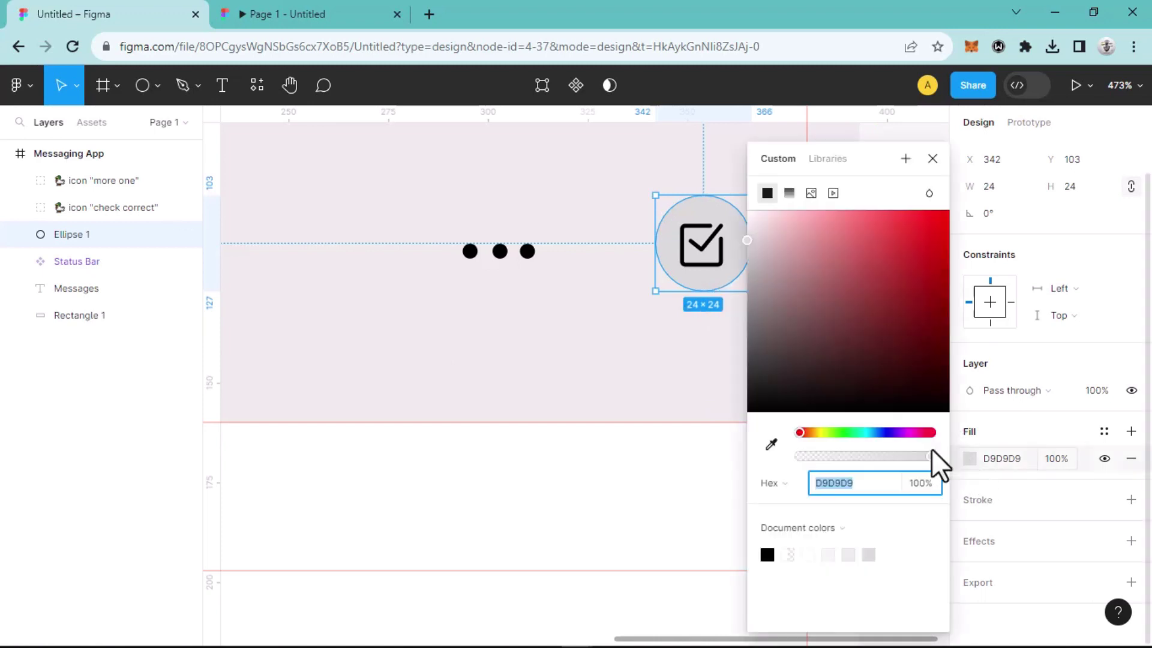
click(875, 432)
click(944, 220)
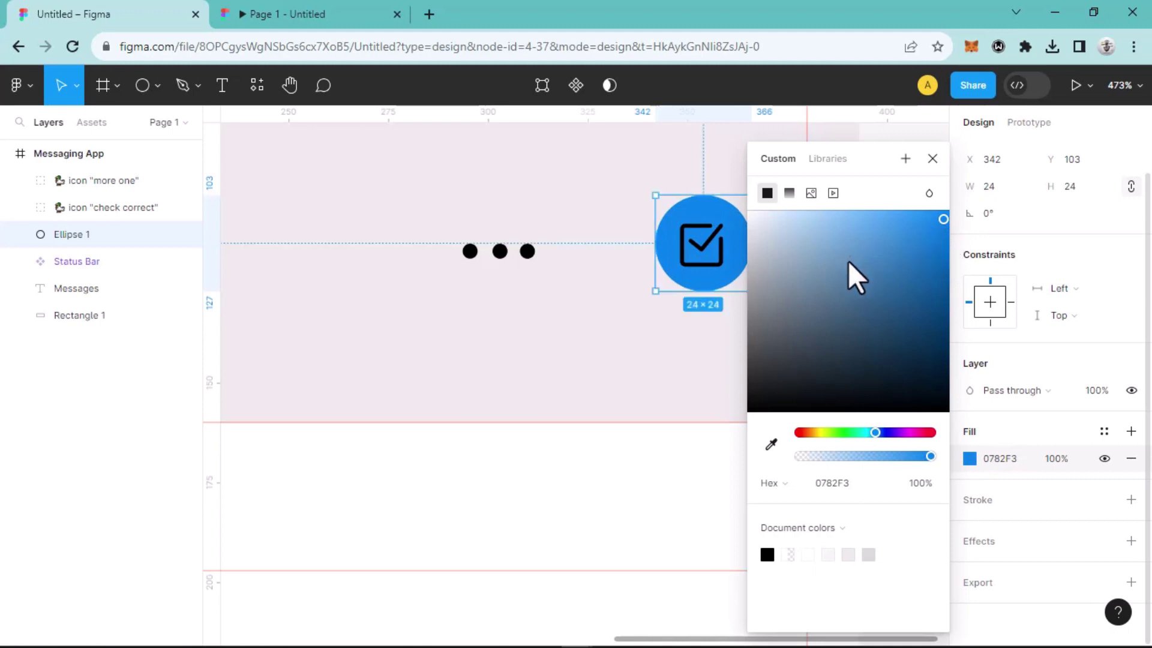
click(873, 433)
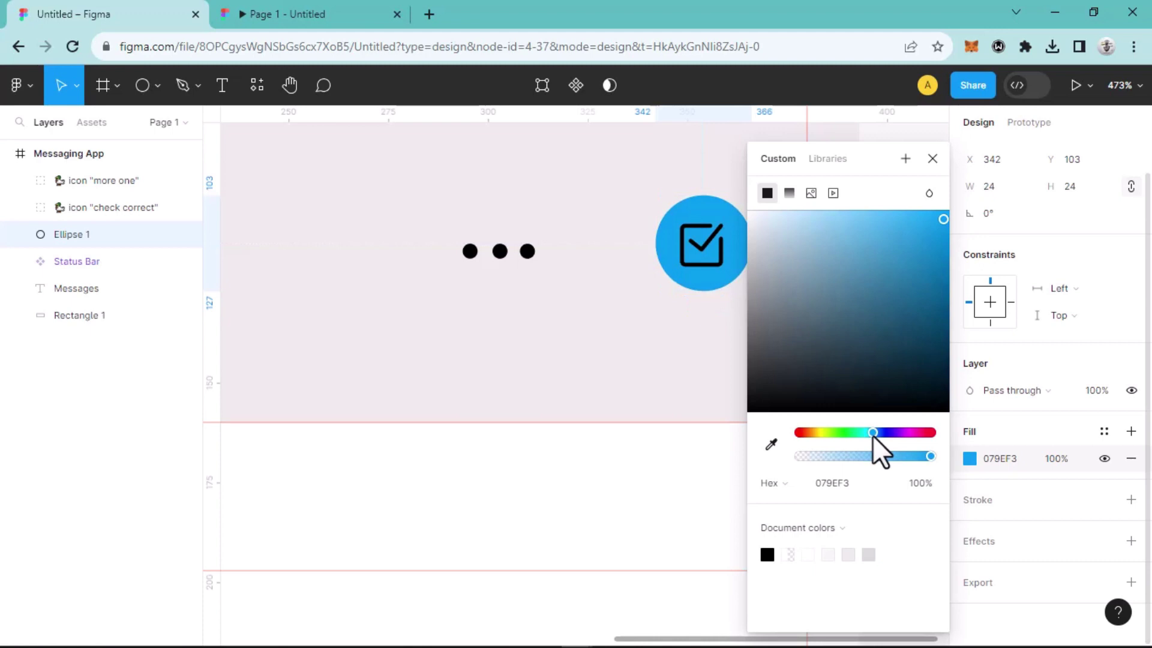
click(937, 164)
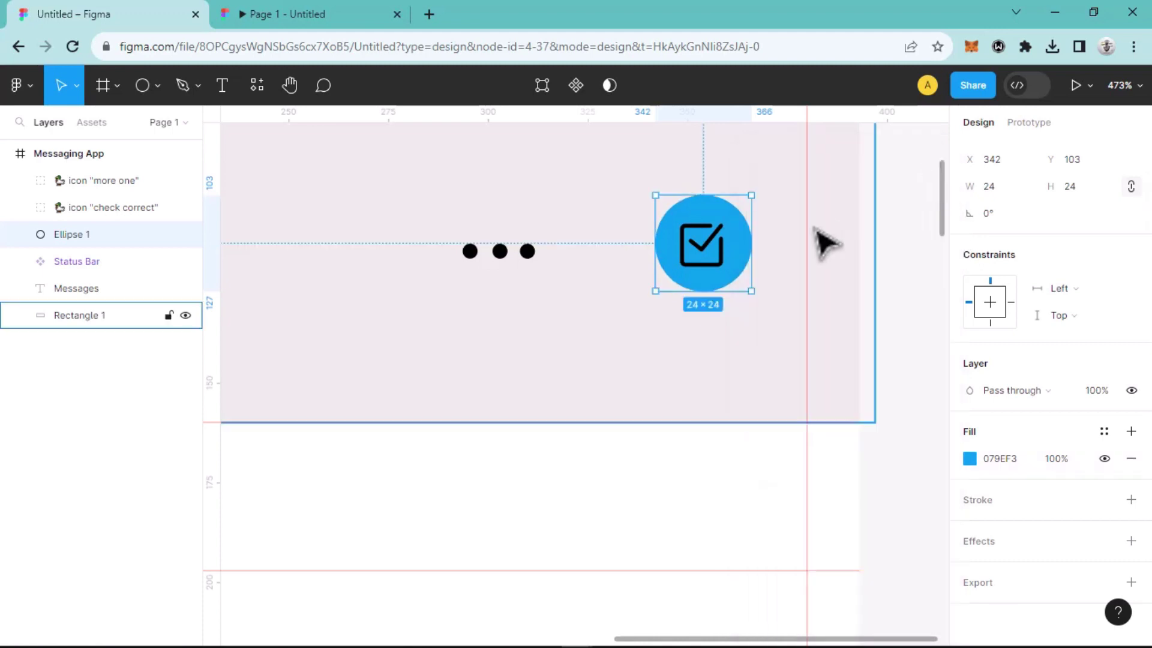
Step: Set the check icon's stroke color to white (FFFFFF)
click(705, 260)
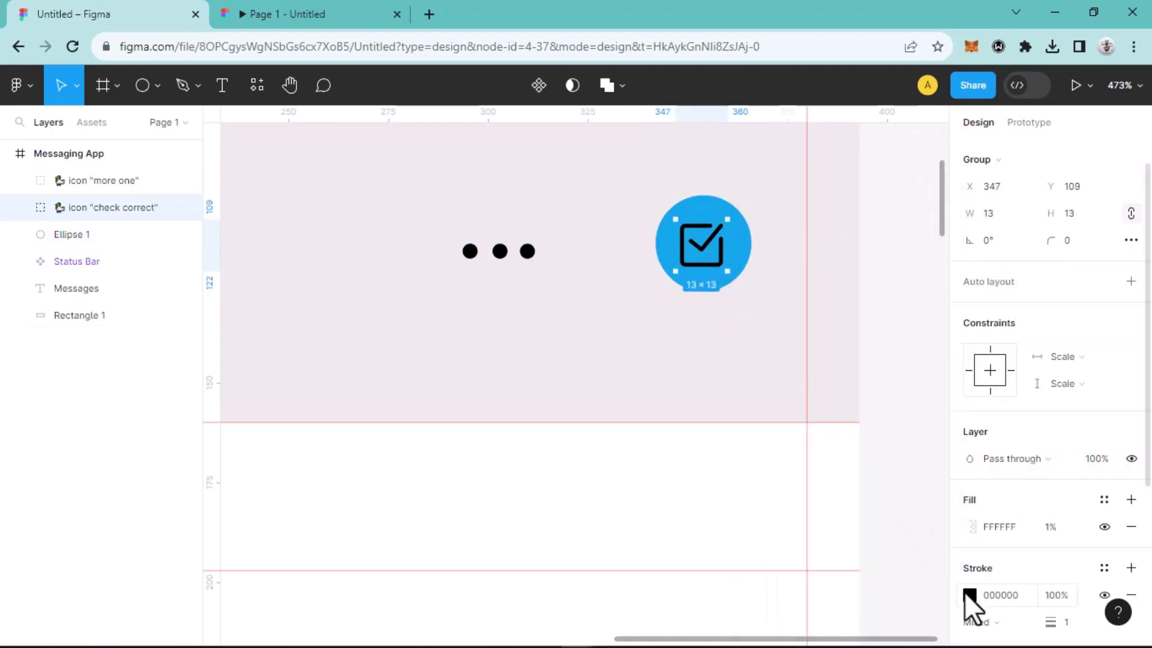
click(969, 596)
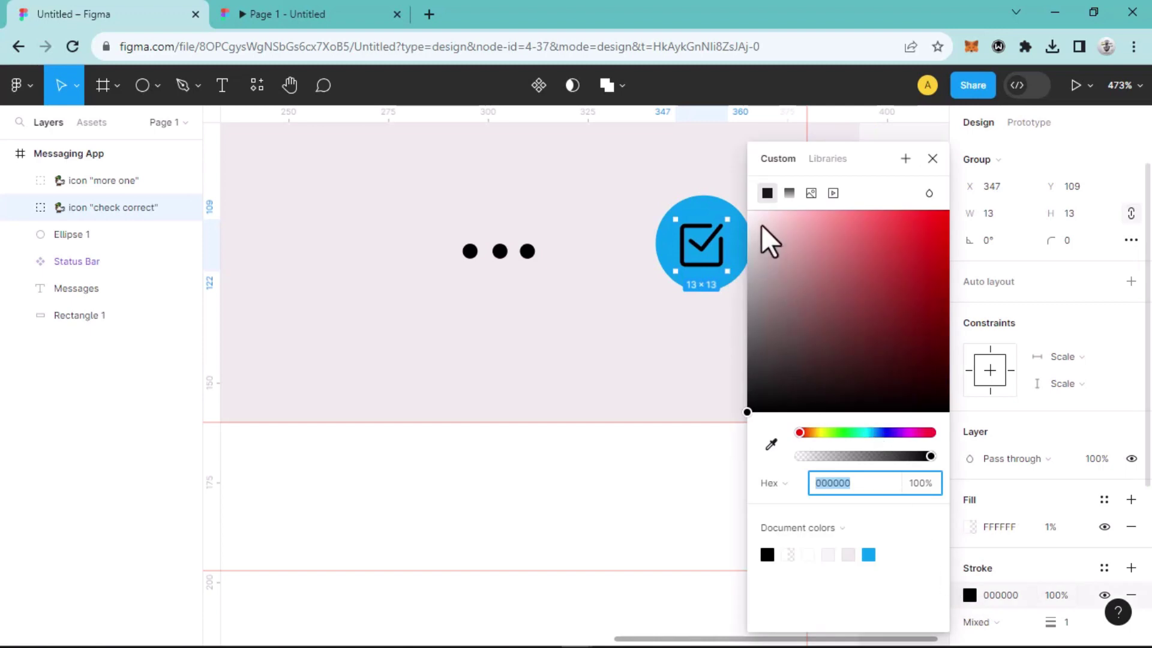
click(748, 211)
click(932, 158)
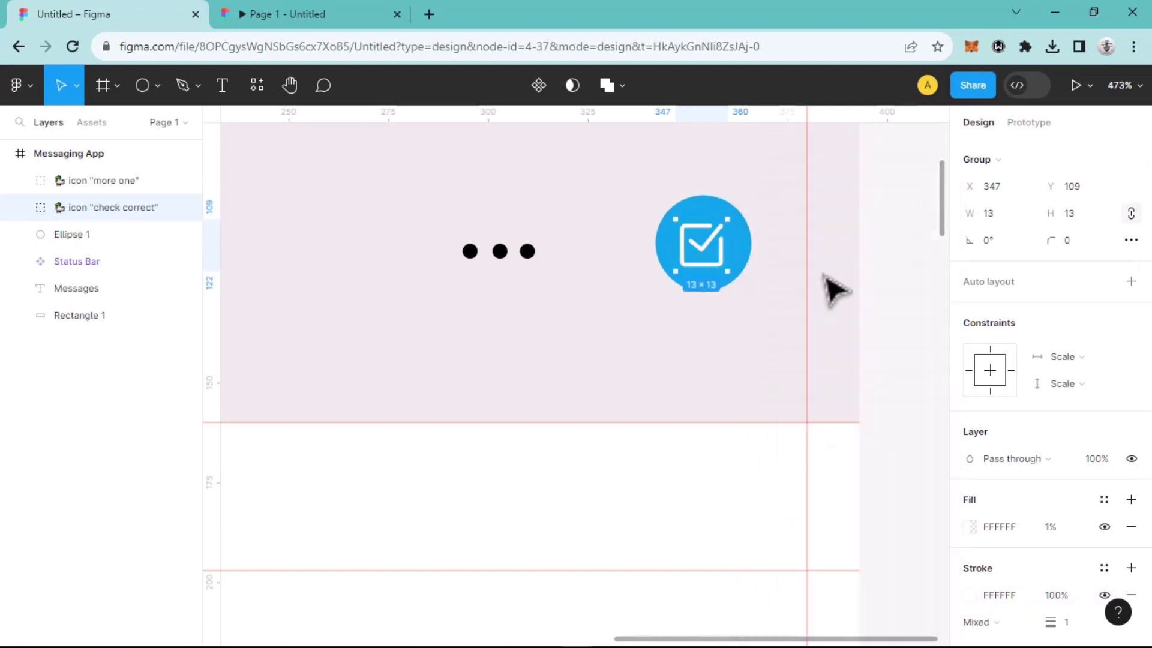
Step: Draw a 25 × 25 circle over the three-dot icon, place its layer just below the "more one" group, and position it at X 290, Y 103
click(537, 261)
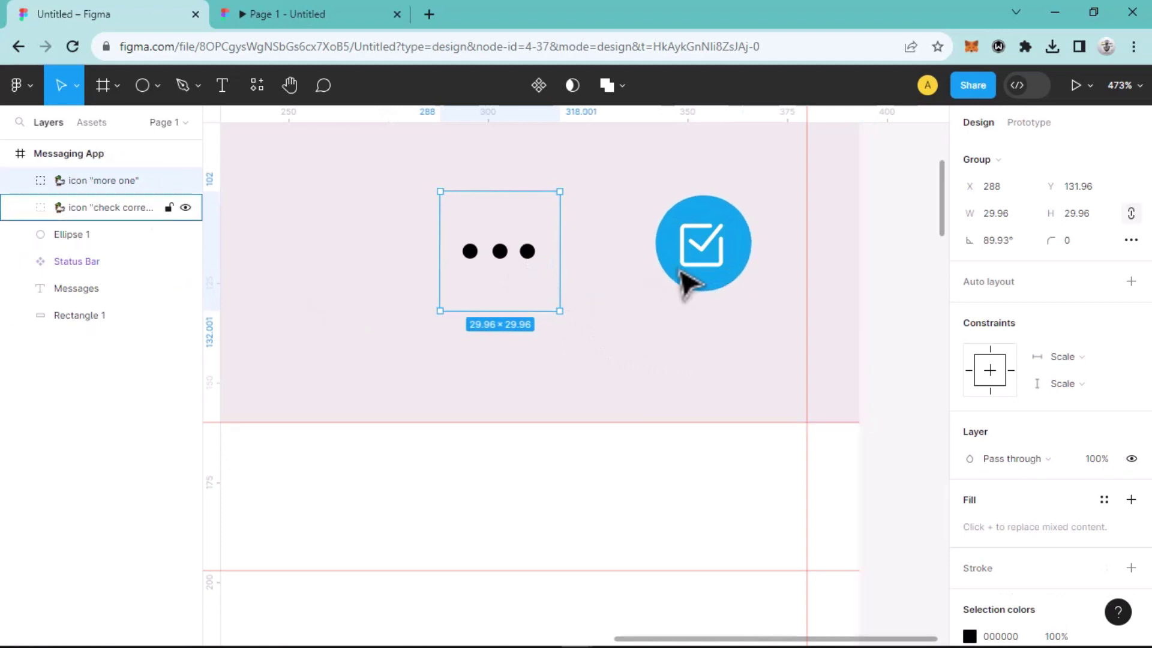
click(150, 89)
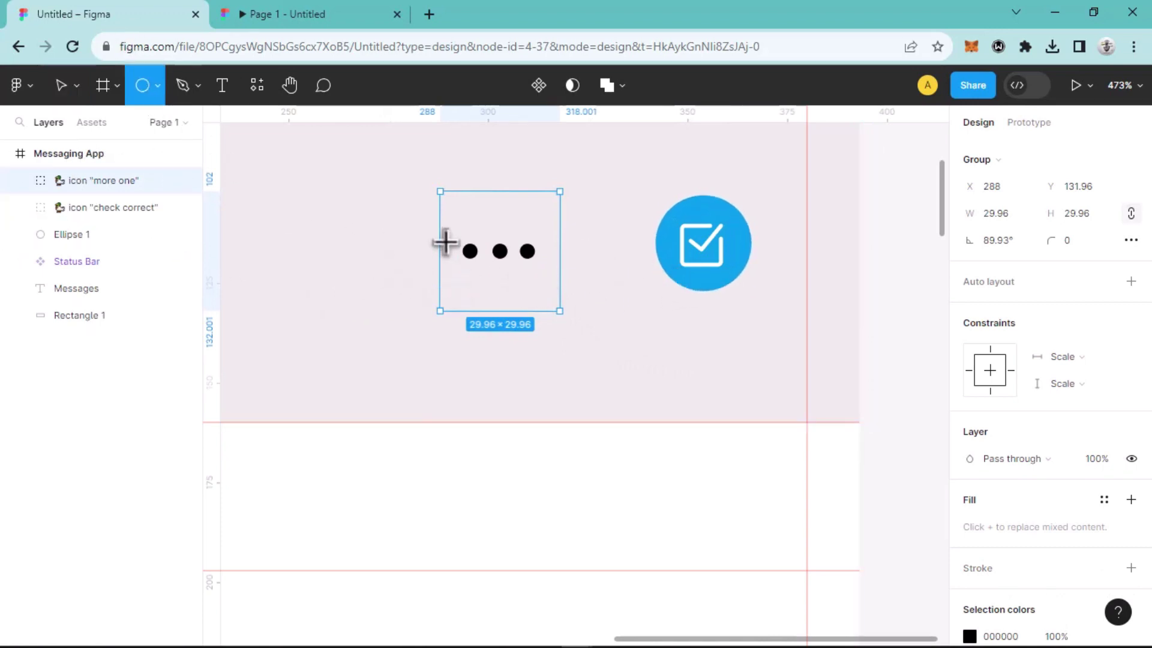
mouse_move(436, 191)
mouse_down()
mouse_move(562, 304)
mouse_move(539, 293)
mouse_up()
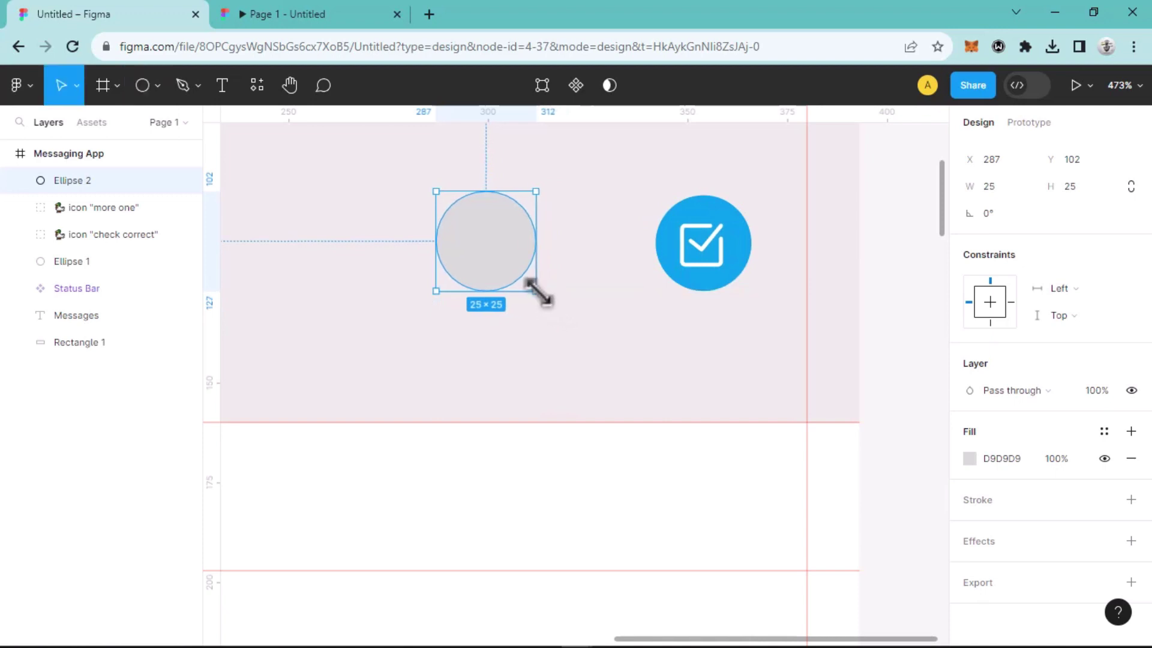
drag(92, 182, 96, 220)
drag(474, 235, 490, 227)
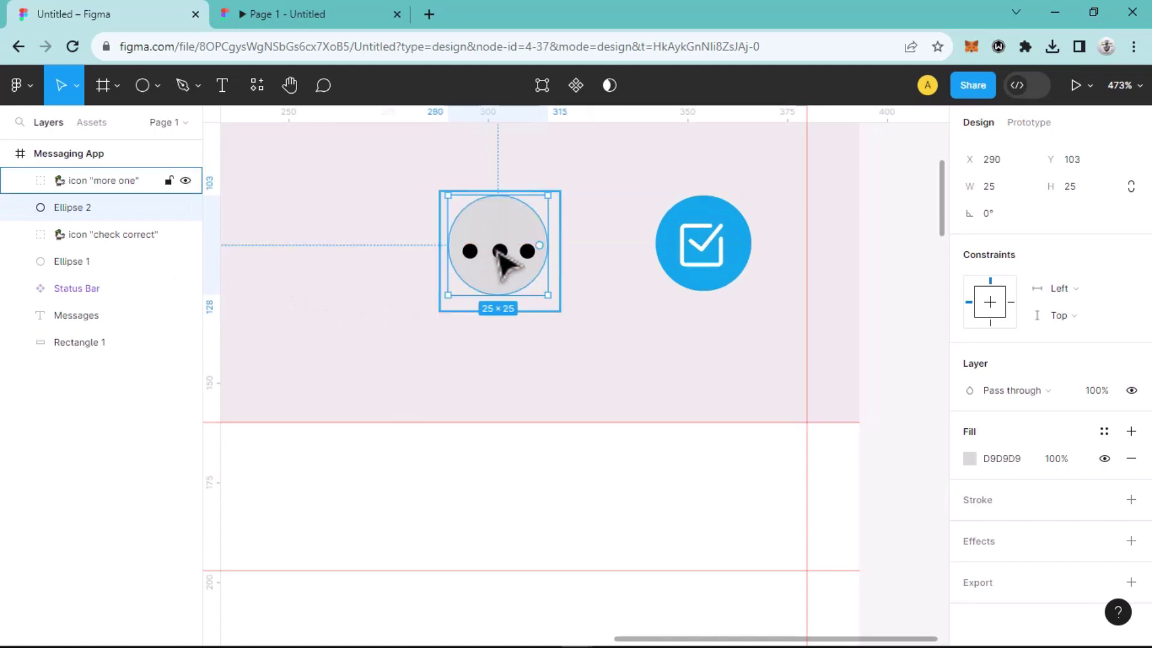
Step: Shrink the three-dot icon to about 27 × 27, center it on its circle, and recolor the dots white (FFFFFF)
click(501, 255)
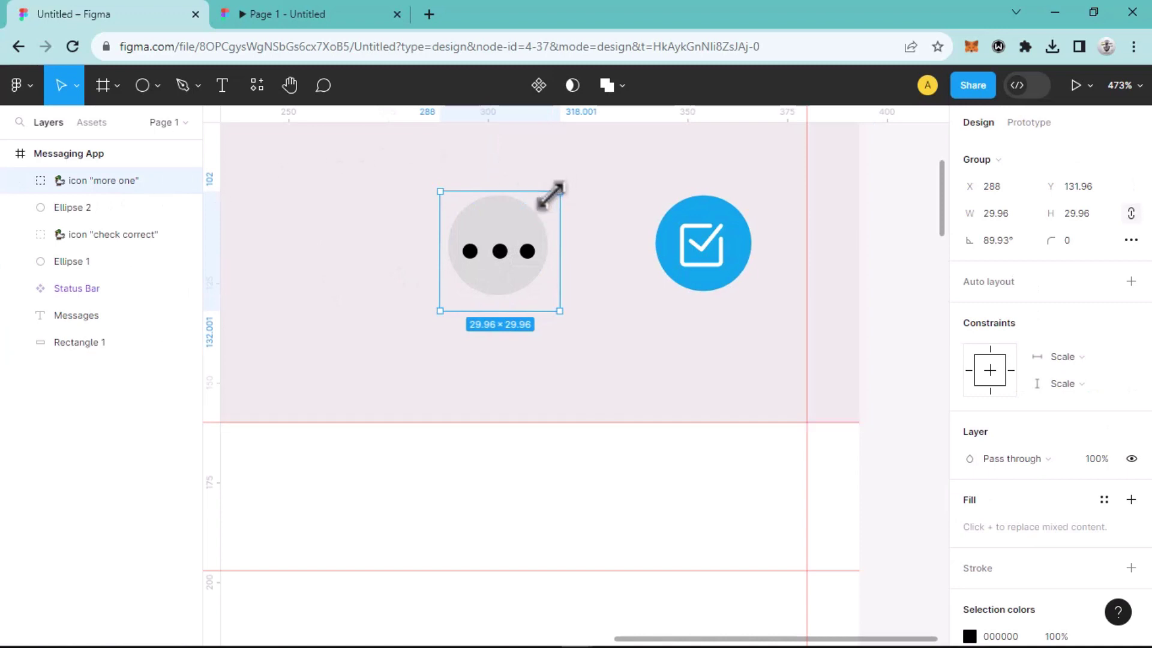
drag(550, 195, 539, 201)
mouse_move(527, 257)
mouse_down()
mouse_move(513, 257)
mouse_move(520, 269)
mouse_up()
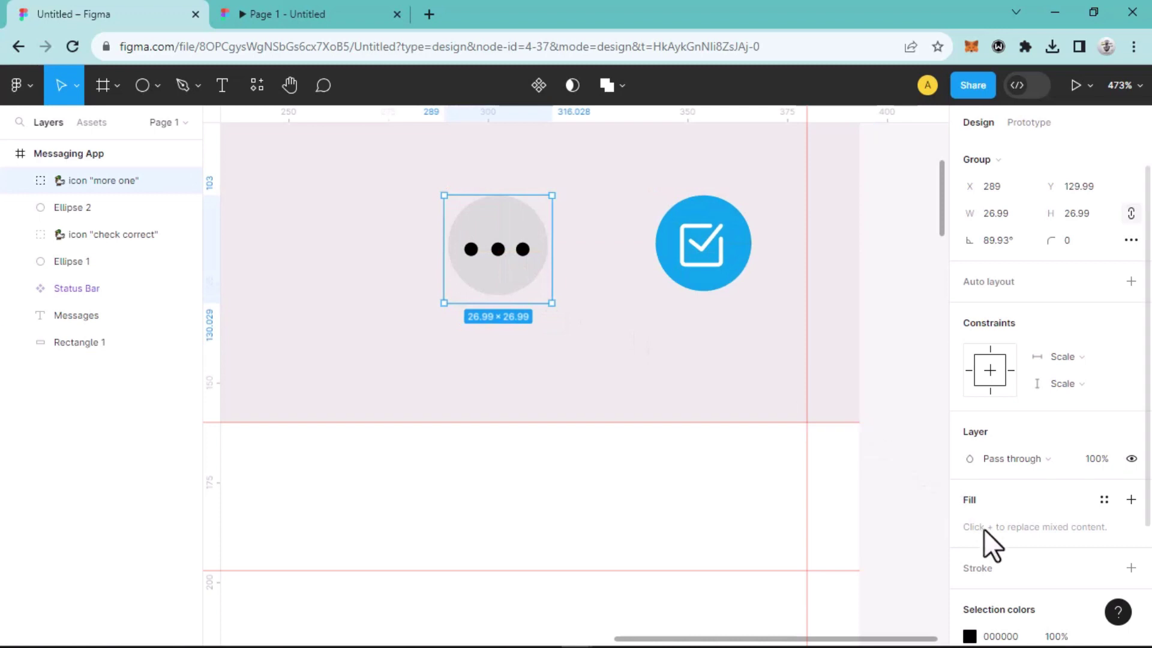
scroll(983, 528, down, 3)
click(970, 473)
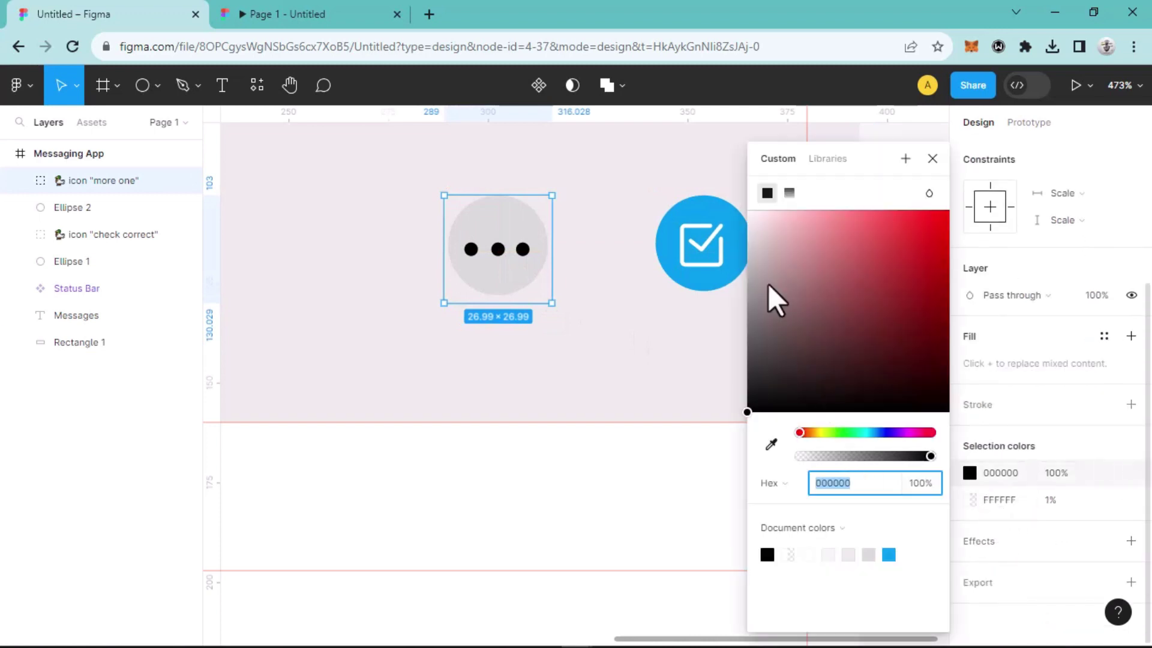
click(748, 219)
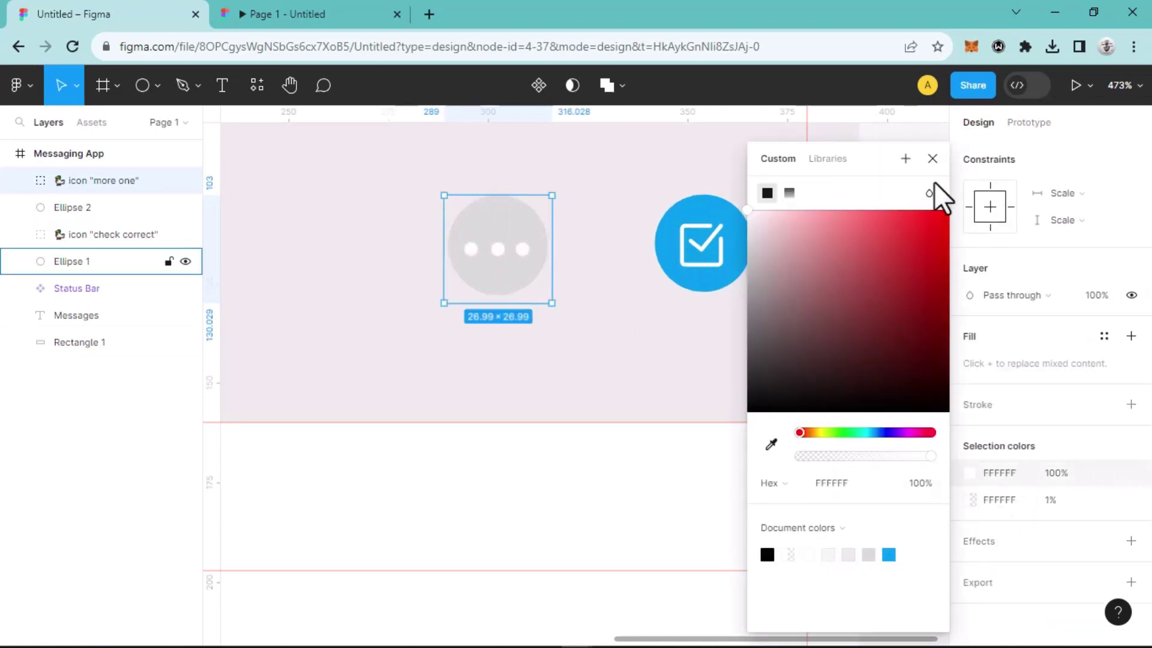
click(932, 159)
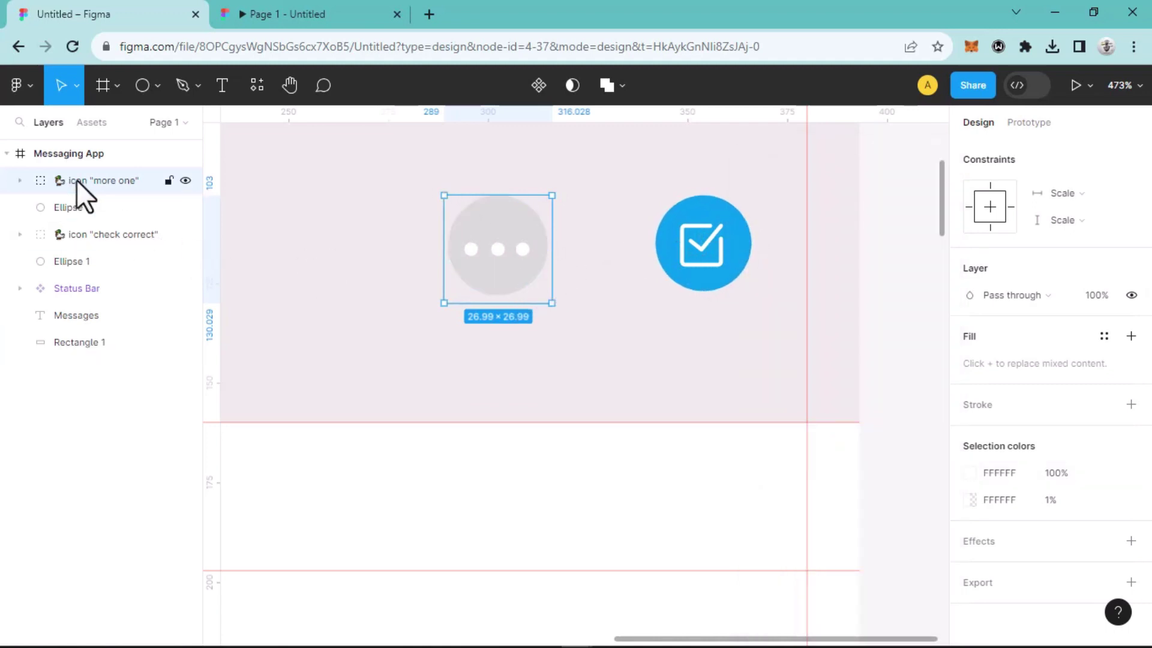
Step: Group the three-dot icon with its circle, and group the check icon with its blue circle
click(69, 208)
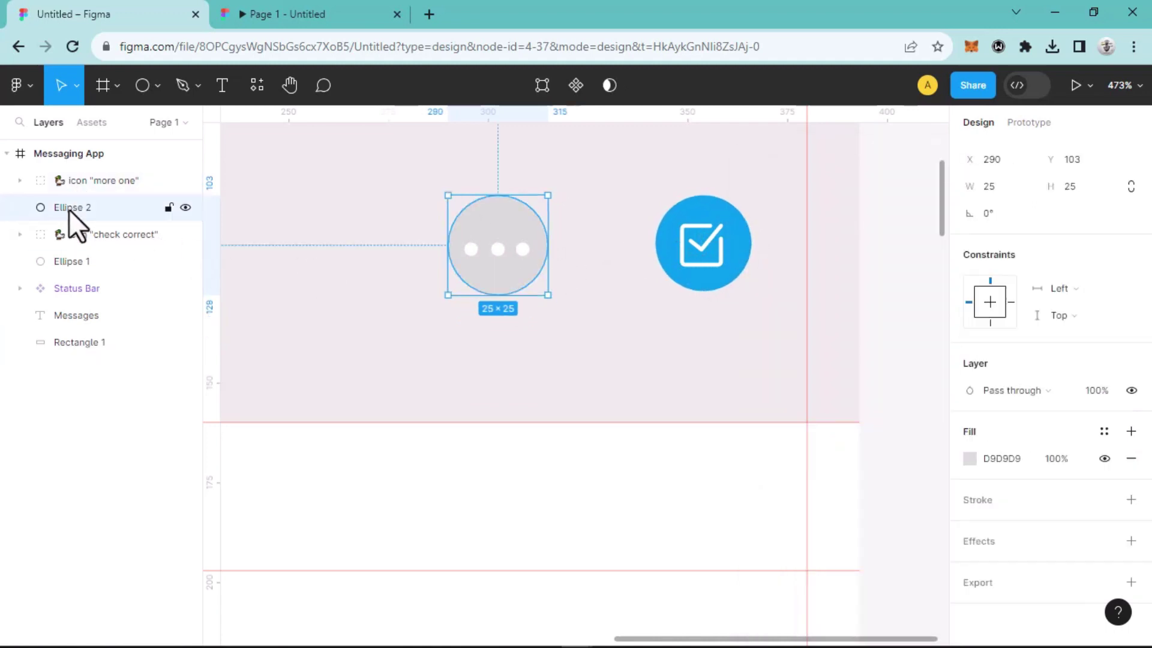
shift+click(93, 185)
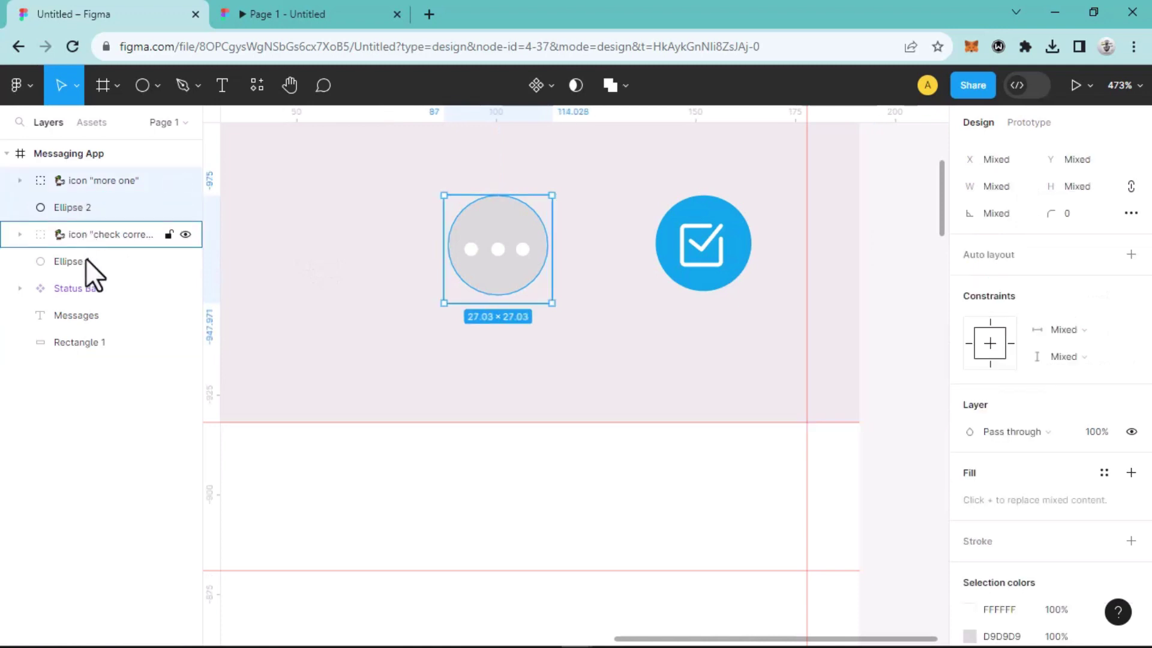
key(ctrl+g)
click(707, 255)
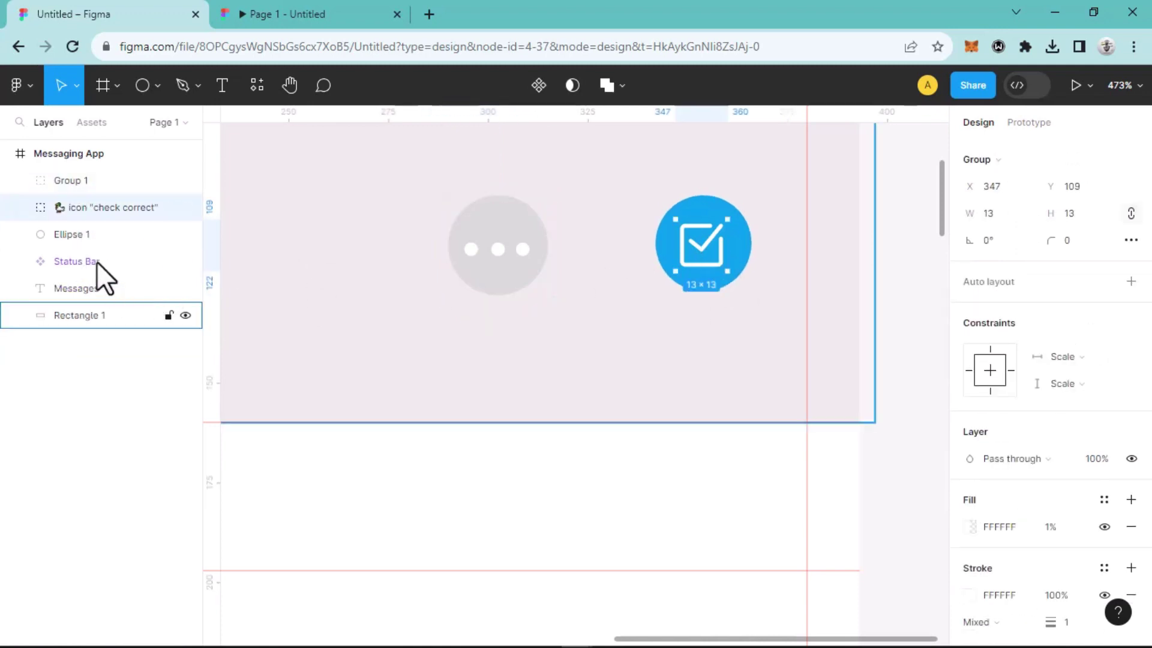
shift+click(92, 233)
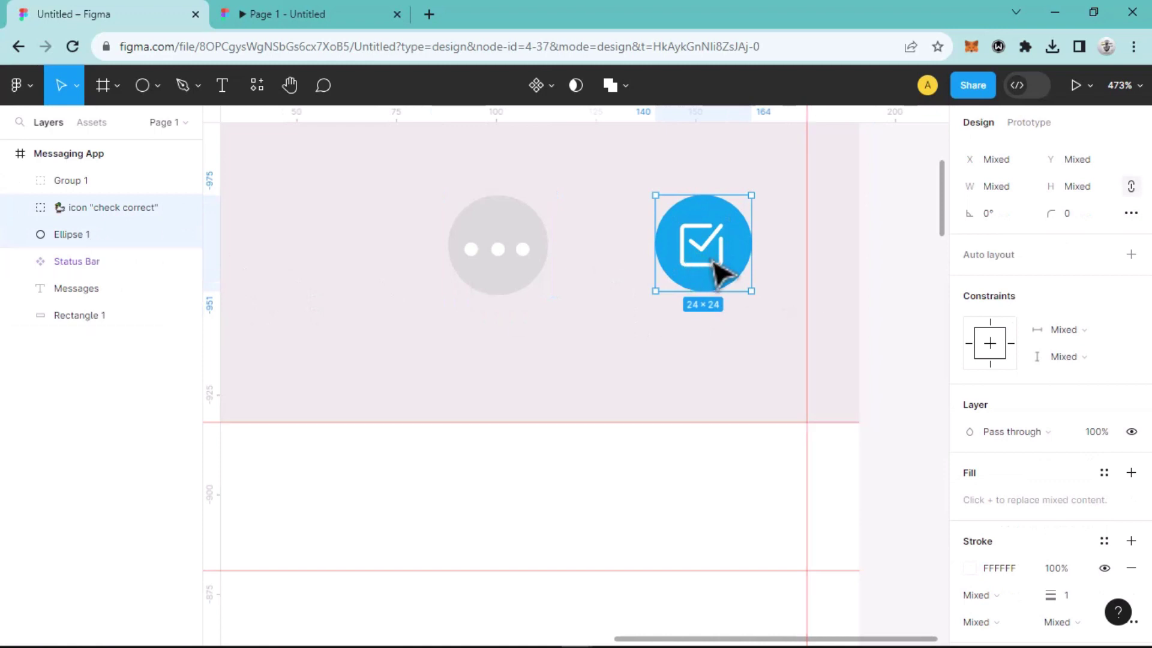
key(ctrl+g)
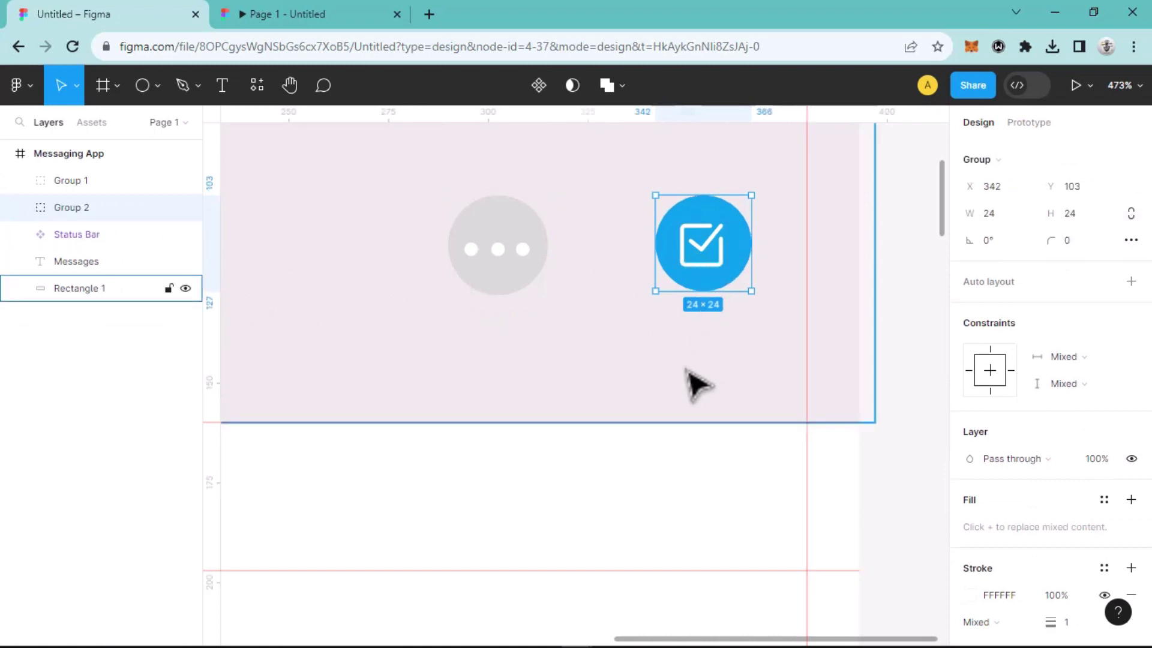
Step: Nudge the three-dot group closer to the check group, to X 293
click(524, 289)
key(Right)
key(Right)
key(Right)
key(Right)
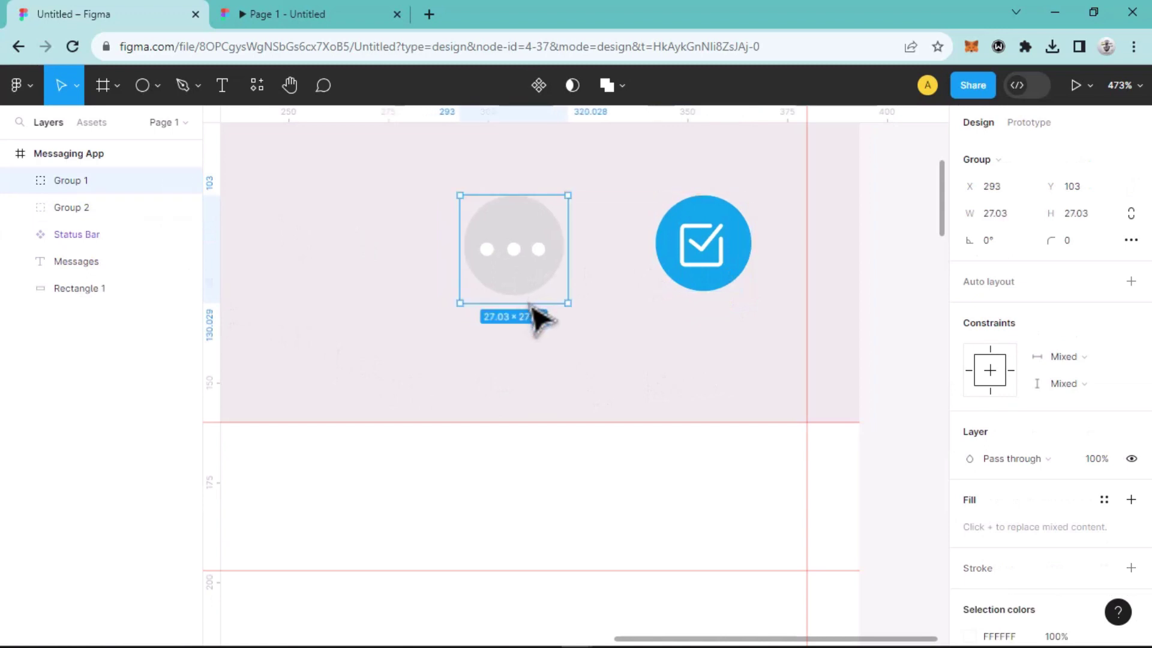
Step: Extend the header's background rectangle down to the lowest horizontal guide, for a height of 197
scroll(539, 323, down, 5)
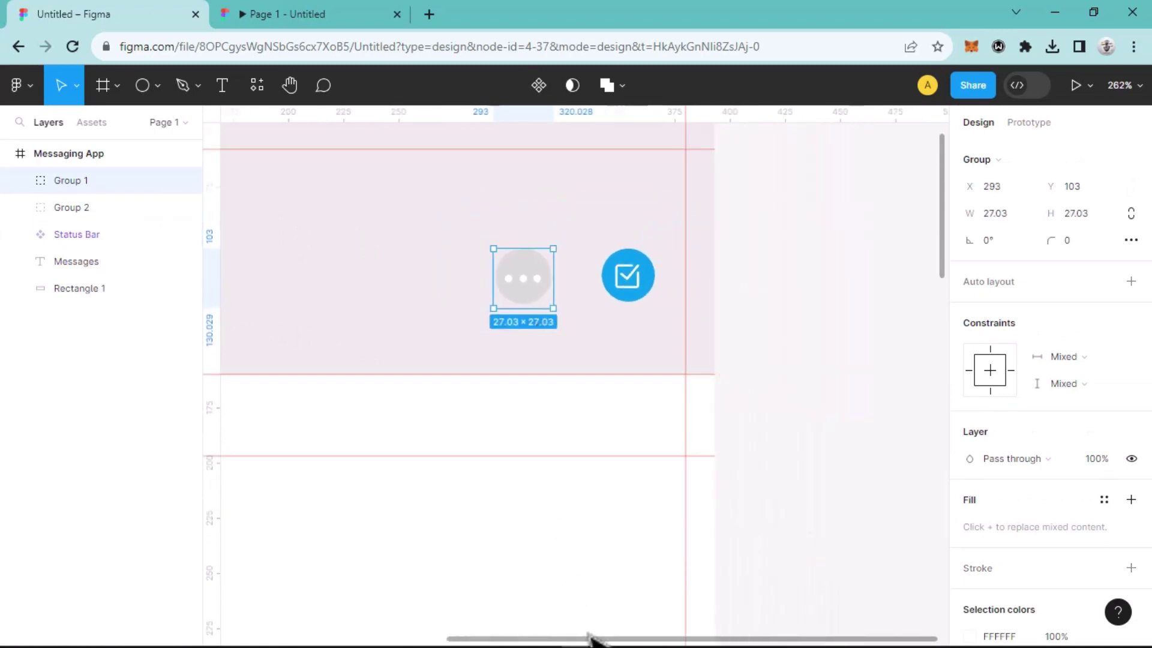
drag(590, 640, 432, 638)
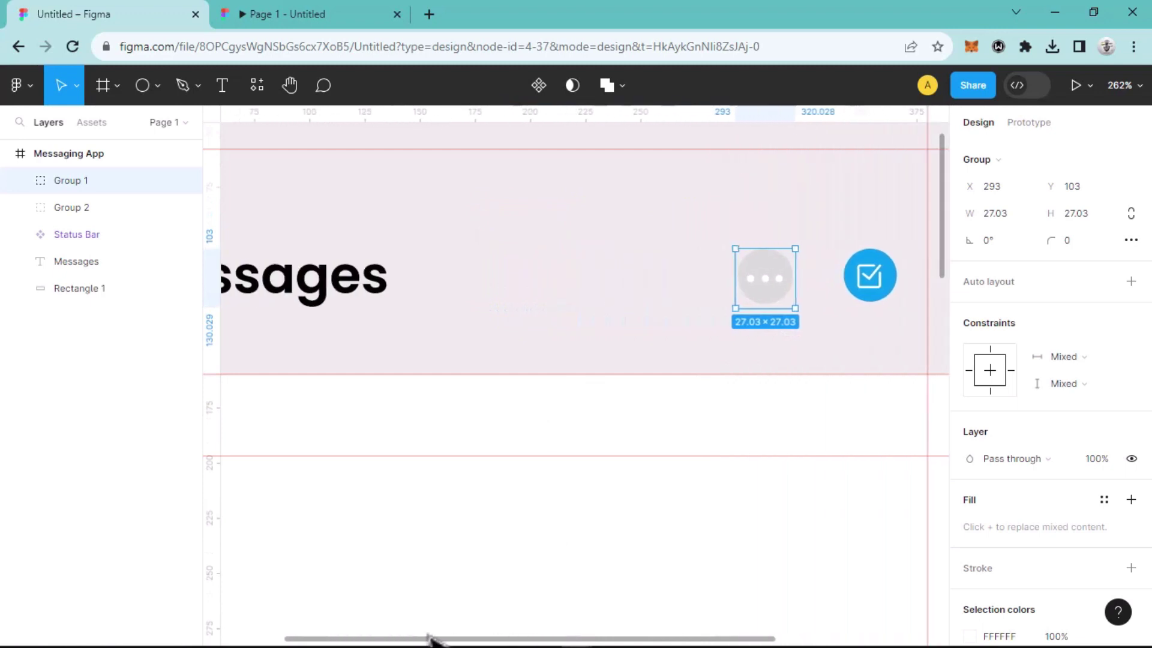
scroll(588, 531, down, 3)
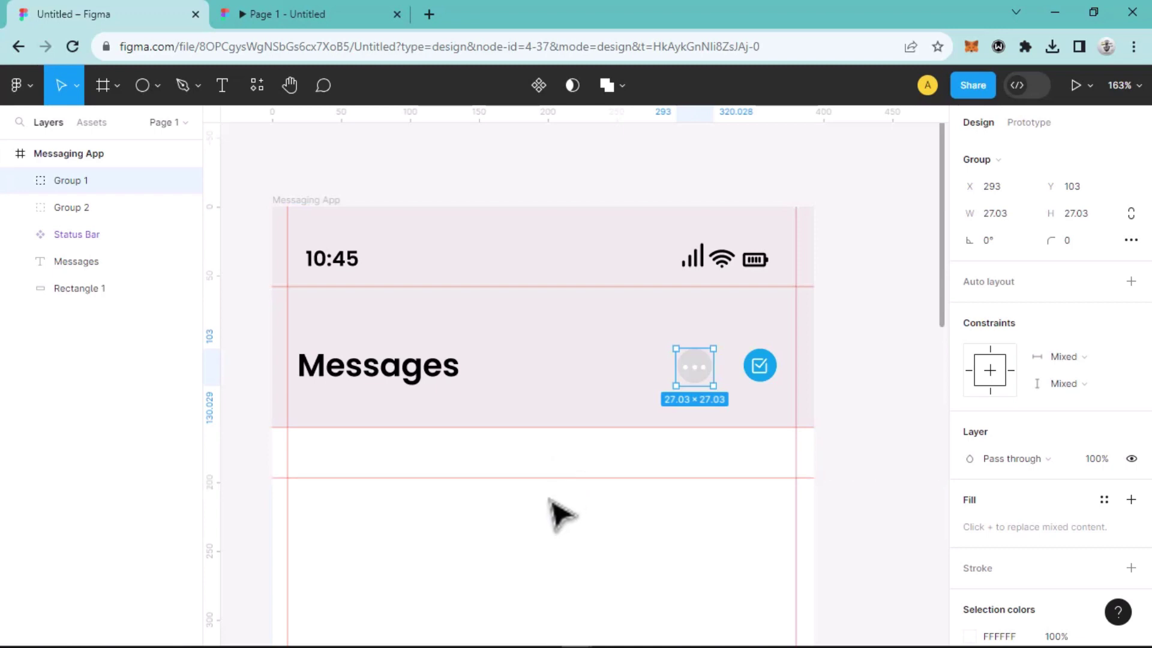
click(564, 406)
drag(564, 427, 560, 479)
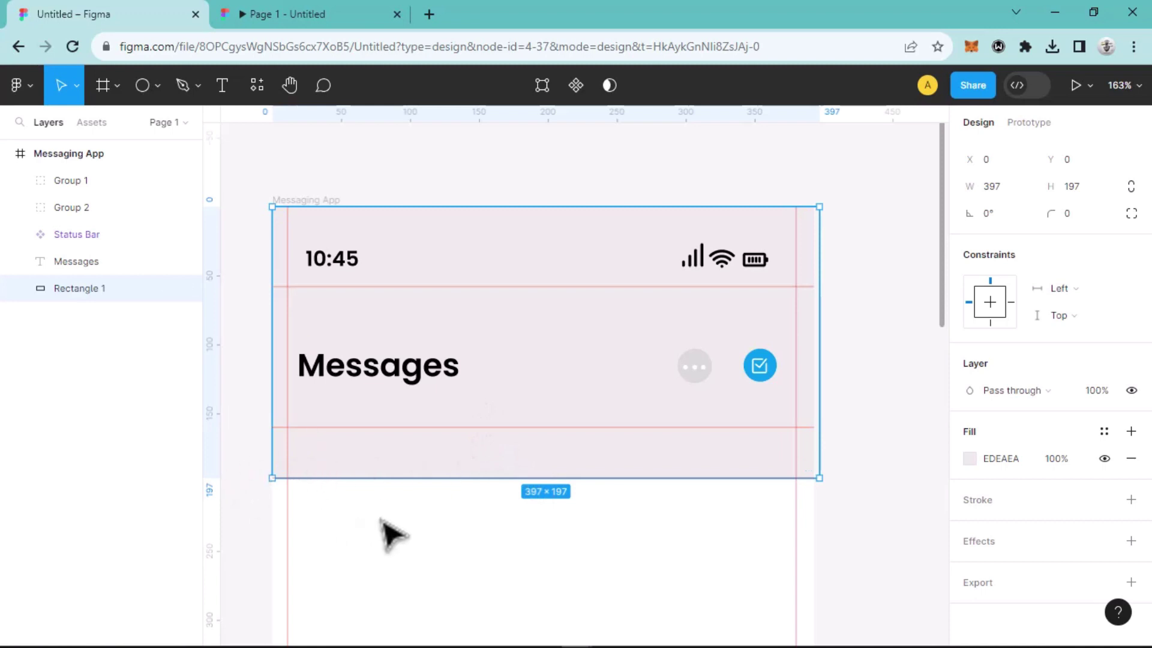
Step: Draw a 369 × 37 rectangle between the guides below the Messages title, at X 11, Y 160, and fill it with gray C5C3C3
click(162, 90)
click(120, 126)
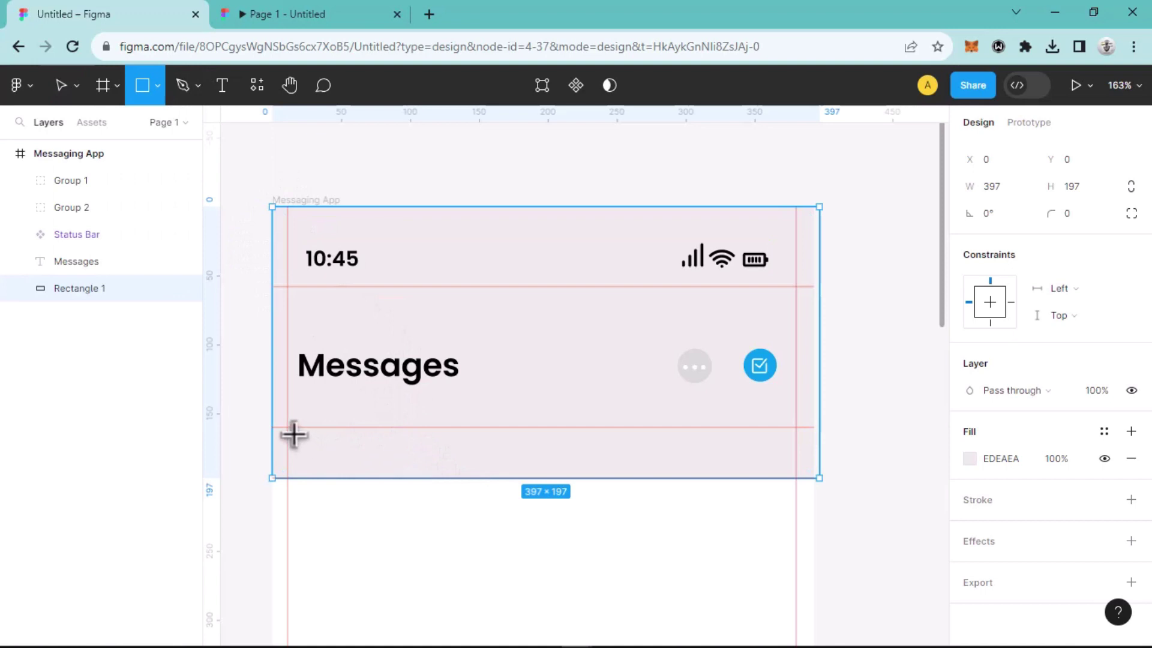
drag(289, 428, 795, 478)
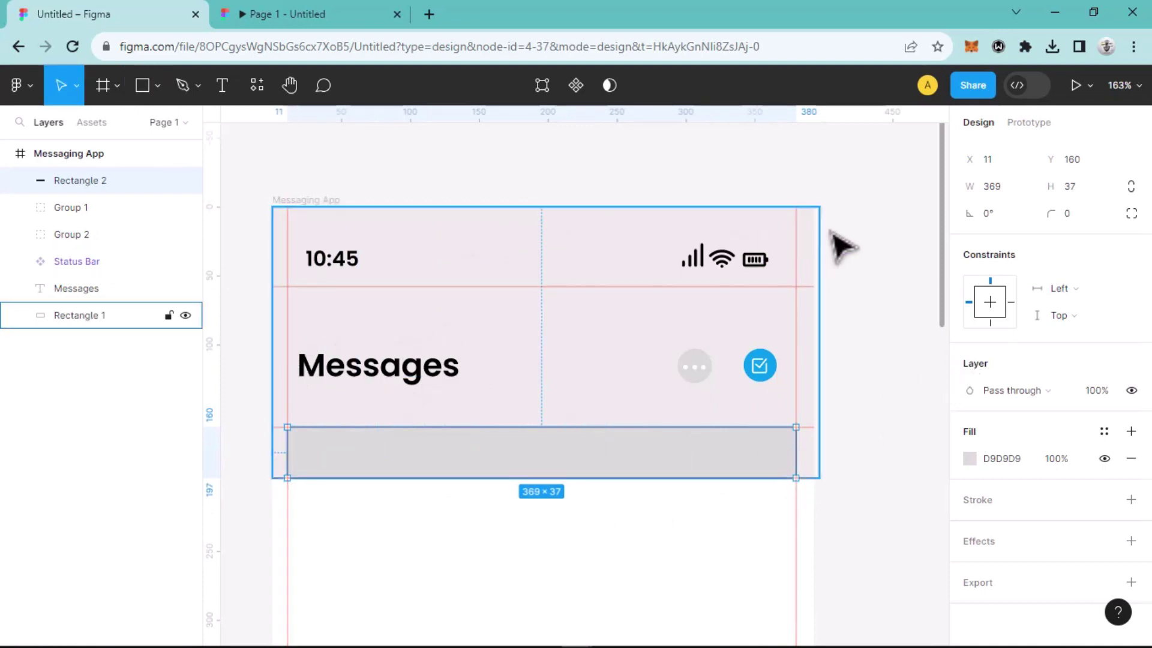
click(970, 459)
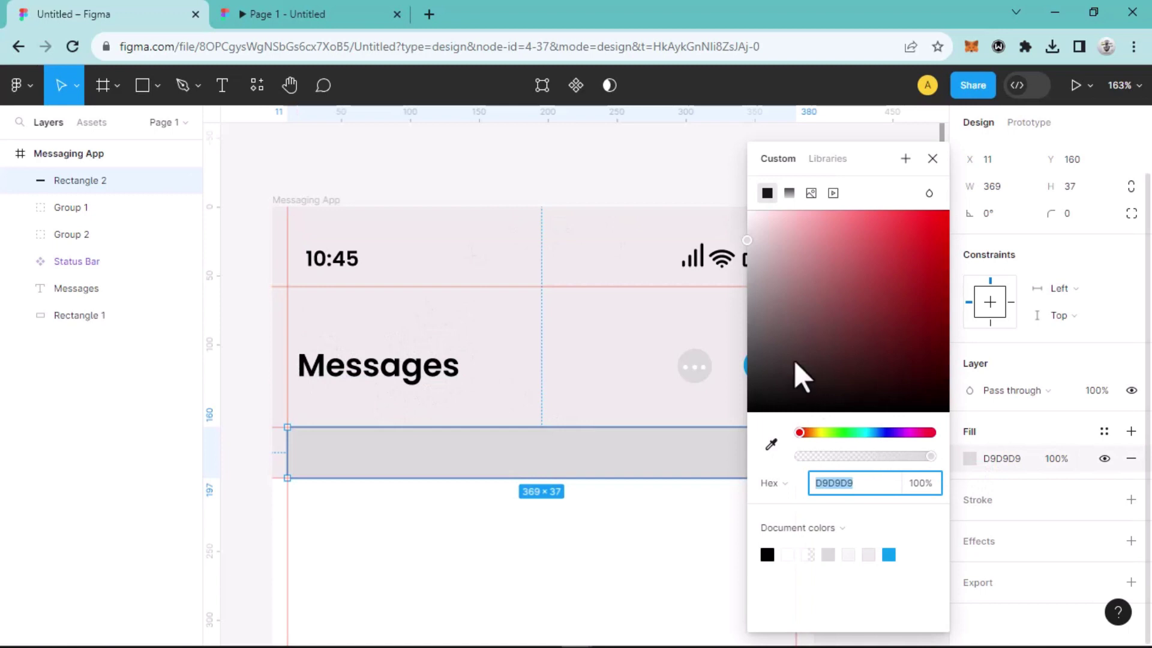
drag(750, 240, 750, 264)
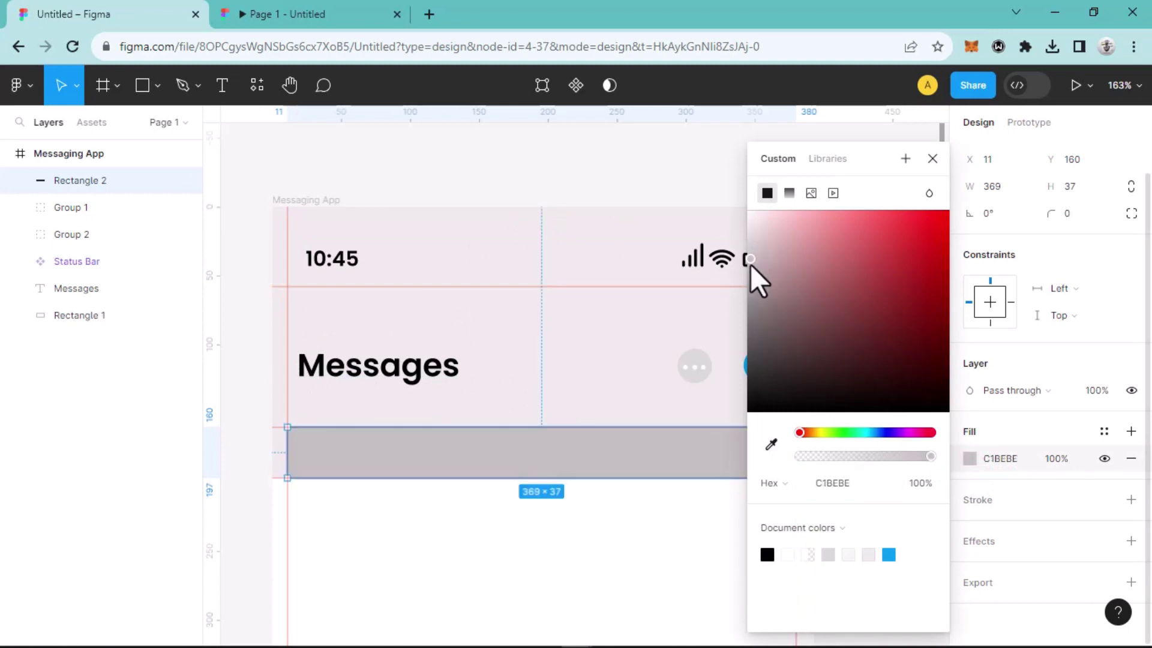
click(750, 264)
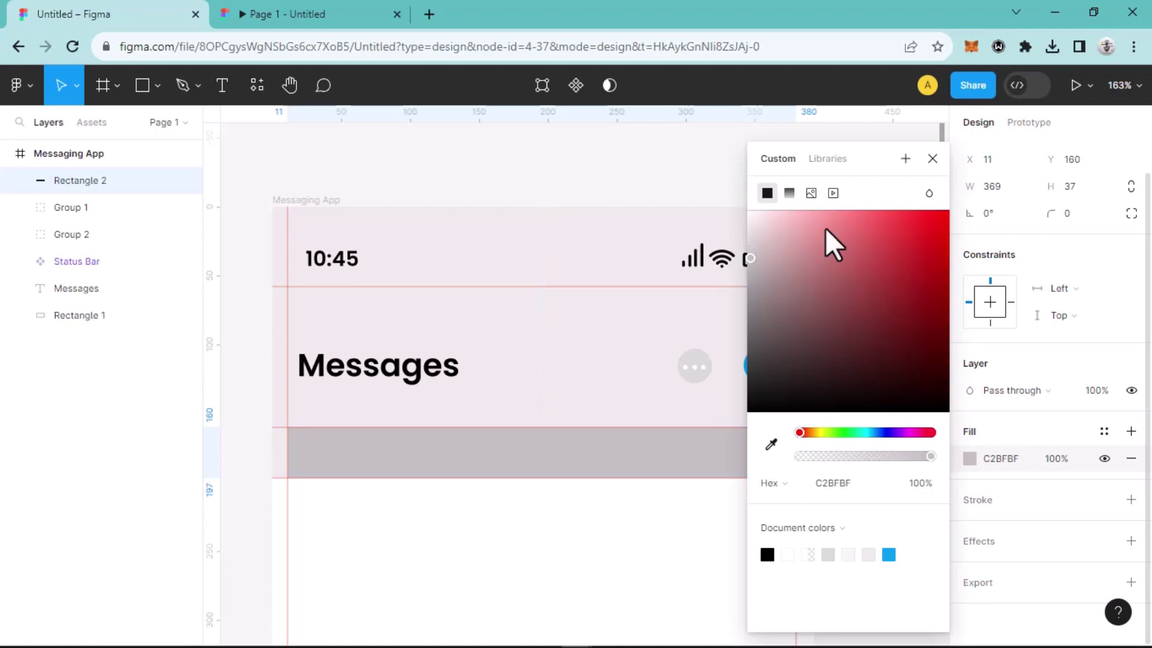
click(932, 160)
Step: Set the gray bar's corner radius to 21 and view the screen in the prototype preview
mouse_move(1056, 216)
mouse_down()
mouse_move(1080, 223)
mouse_move(1052, 215)
mouse_move(1062, 216)
mouse_up()
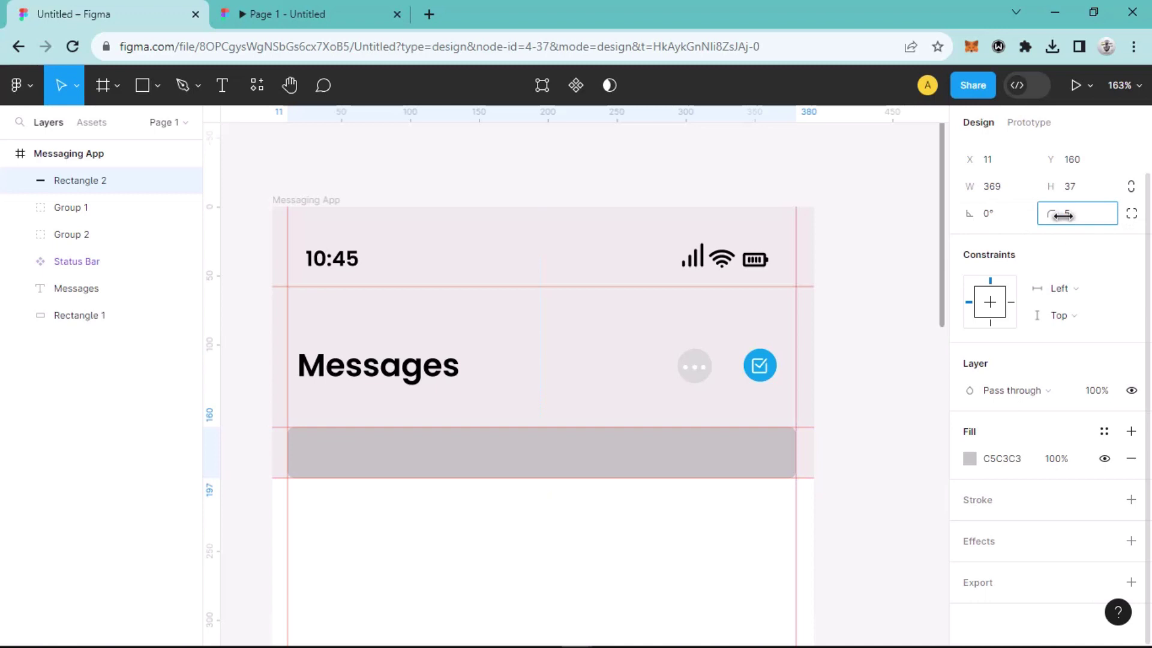
drag(10, 223, 450, 506)
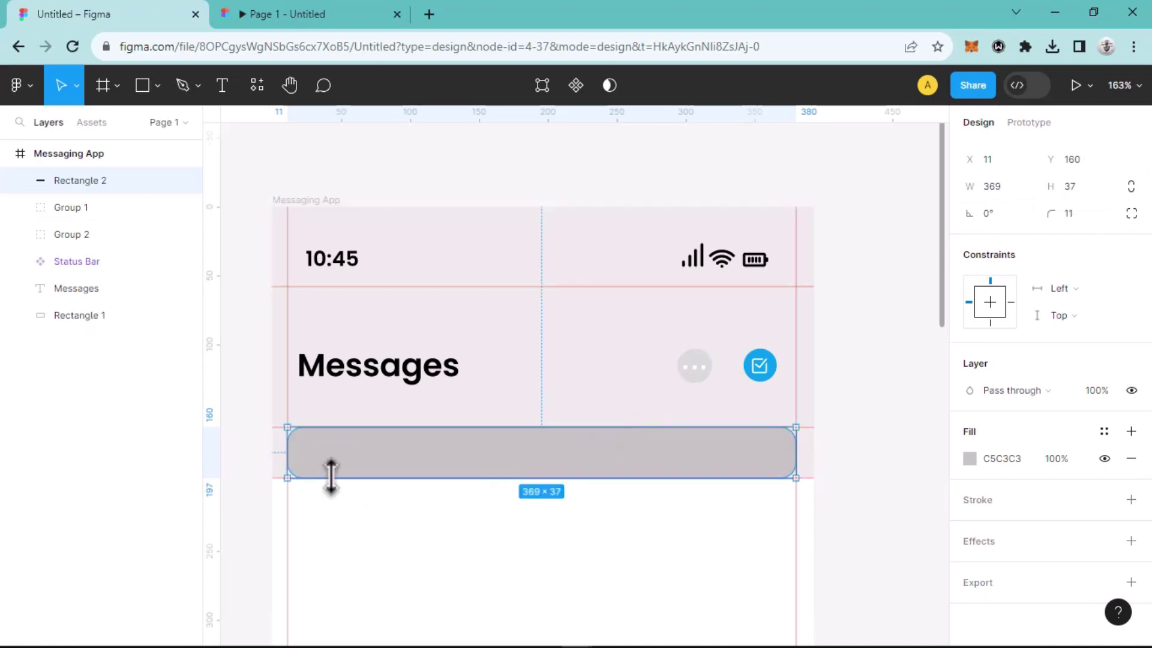
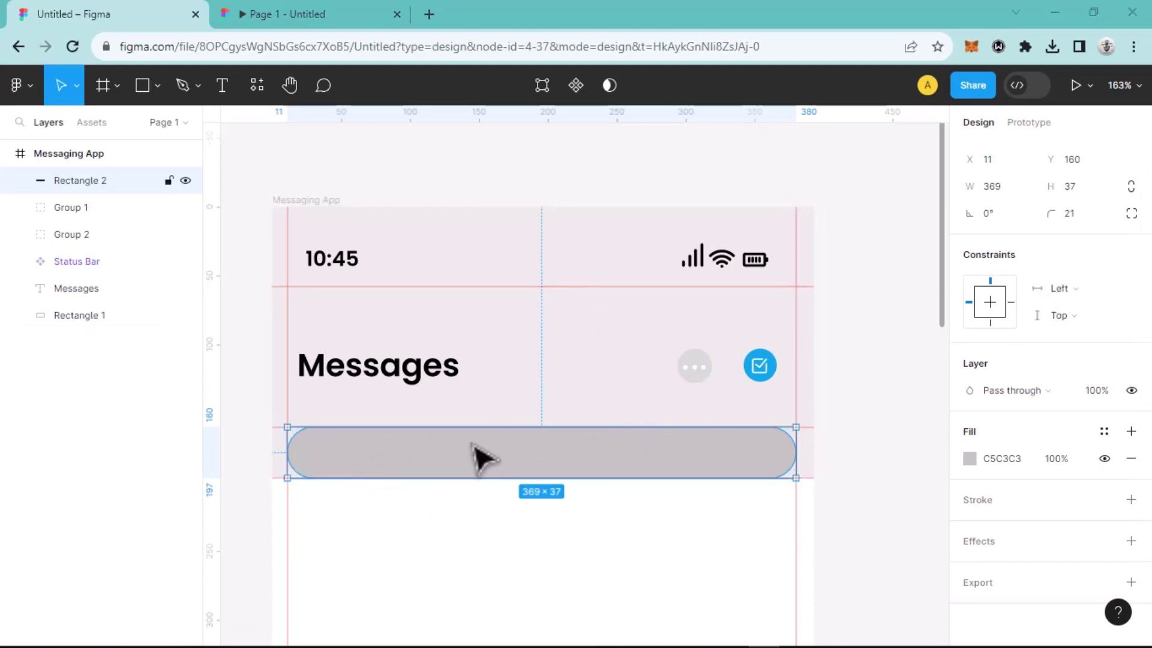
click(325, 16)
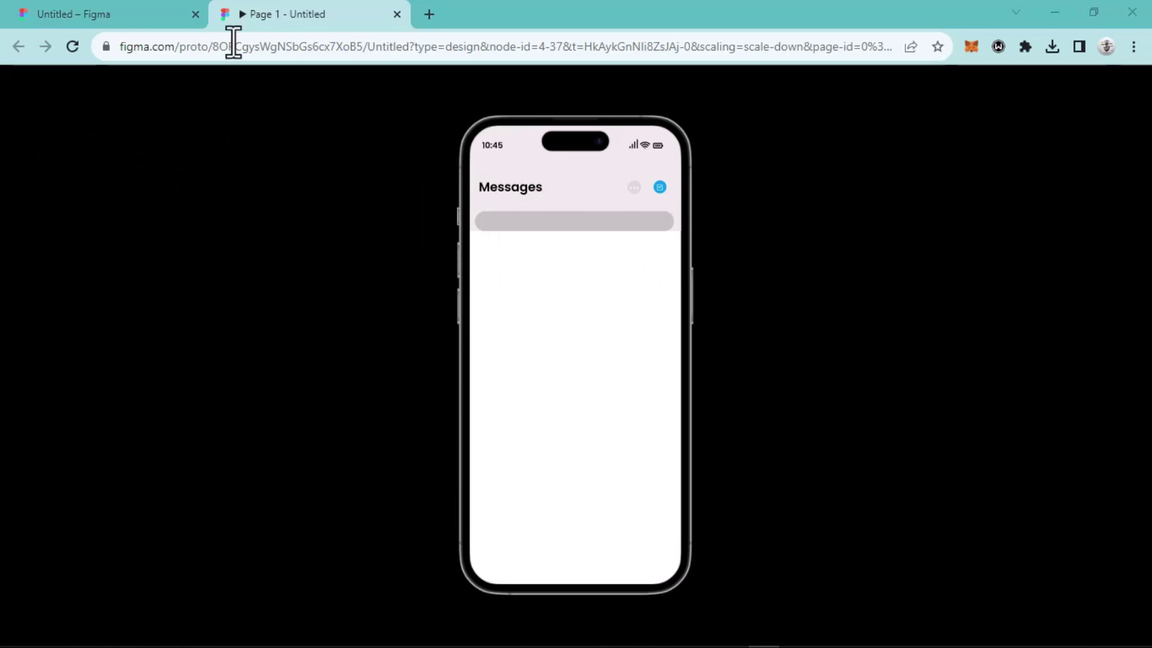
Step: Return to the Figma design file and extend the header's background rectangle below the gray bar to a height of 208
click(136, 18)
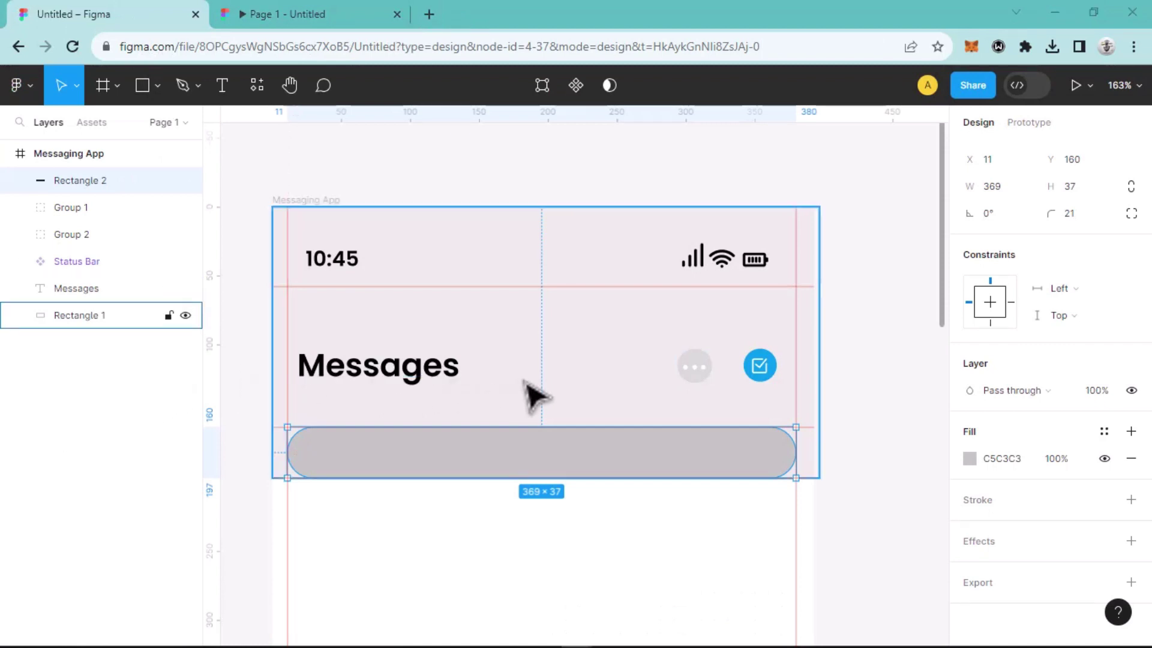
click(477, 418)
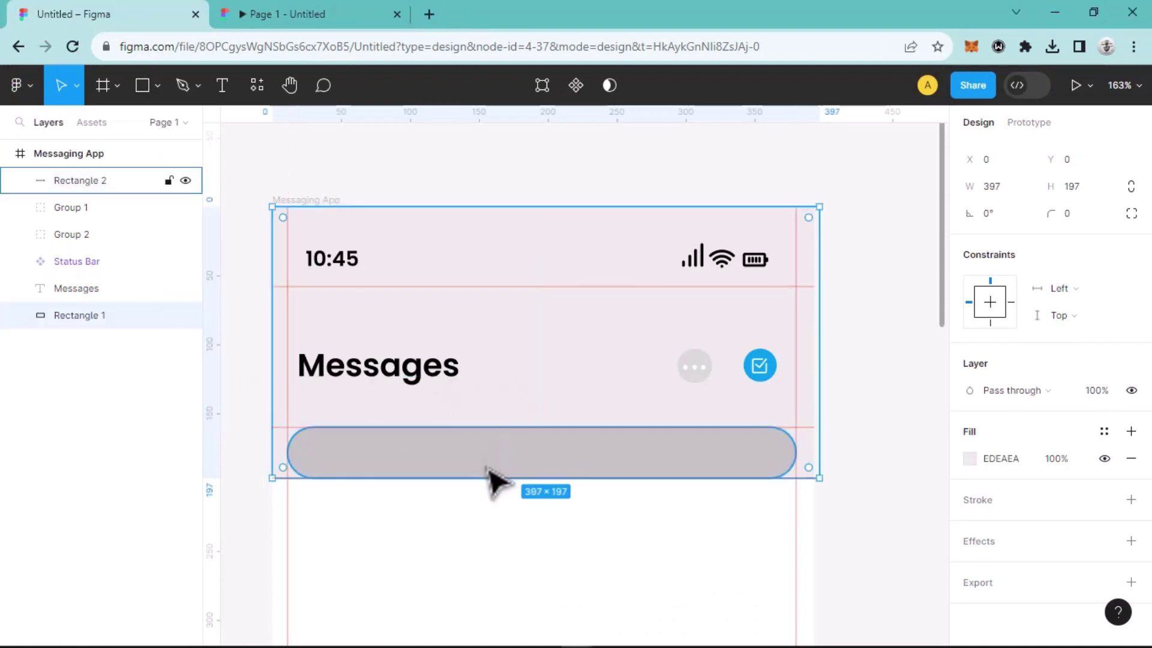
drag(293, 478, 291, 496)
scroll(462, 570, down, 10)
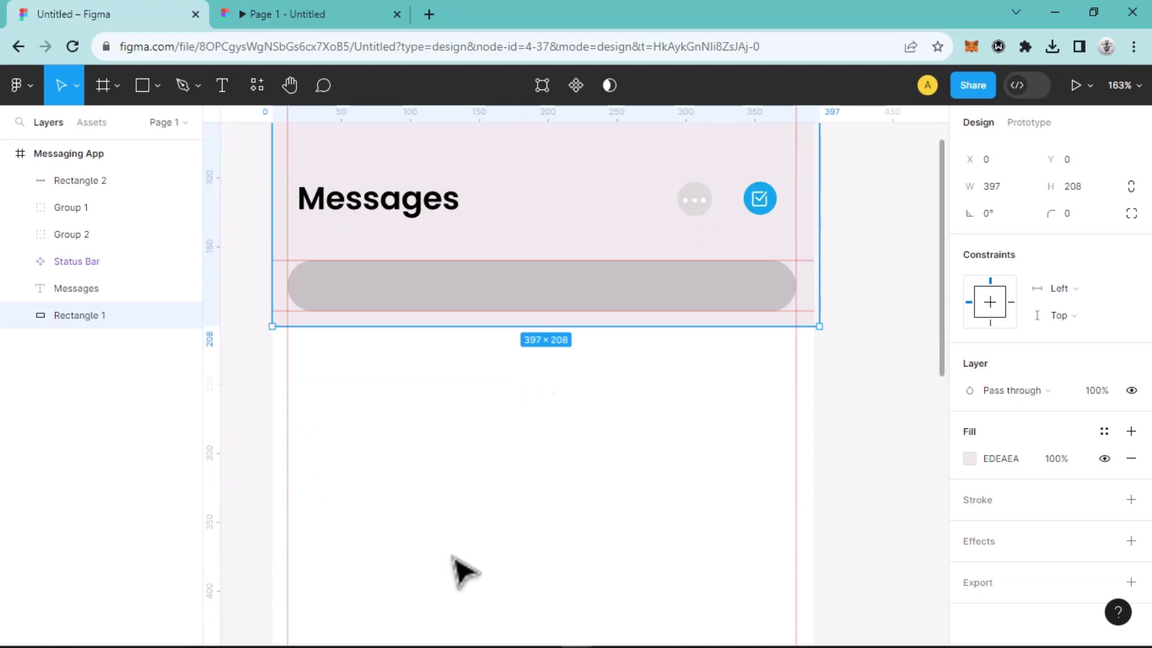
scroll(443, 531, up, 10)
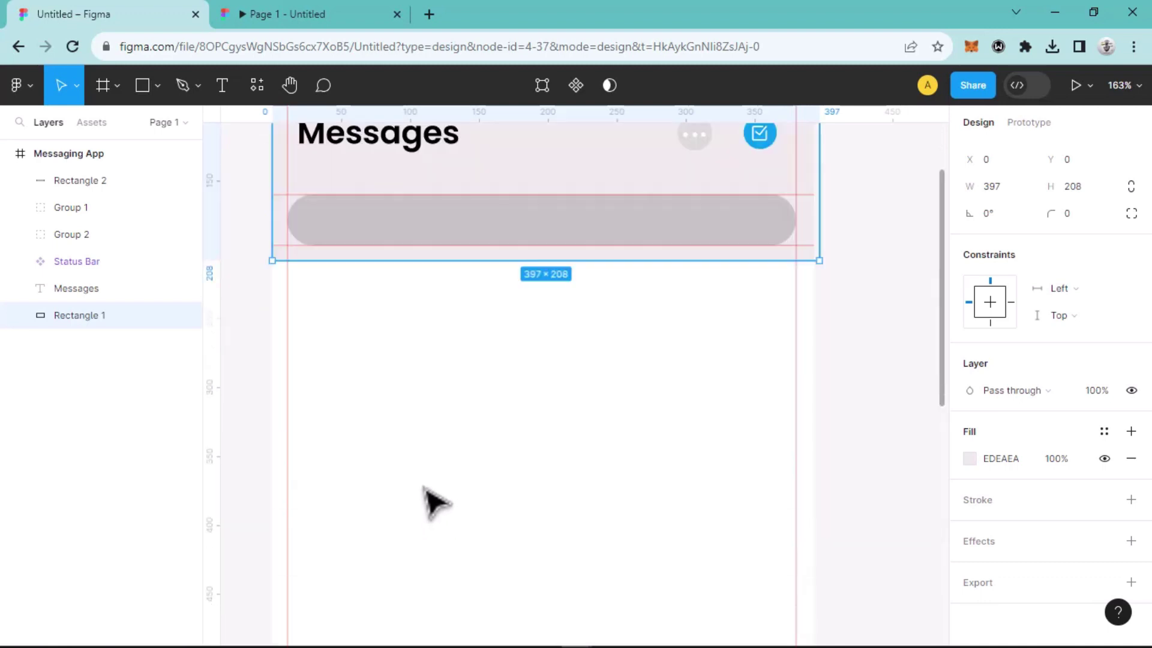
click(514, 309)
scroll(514, 308, up, 3)
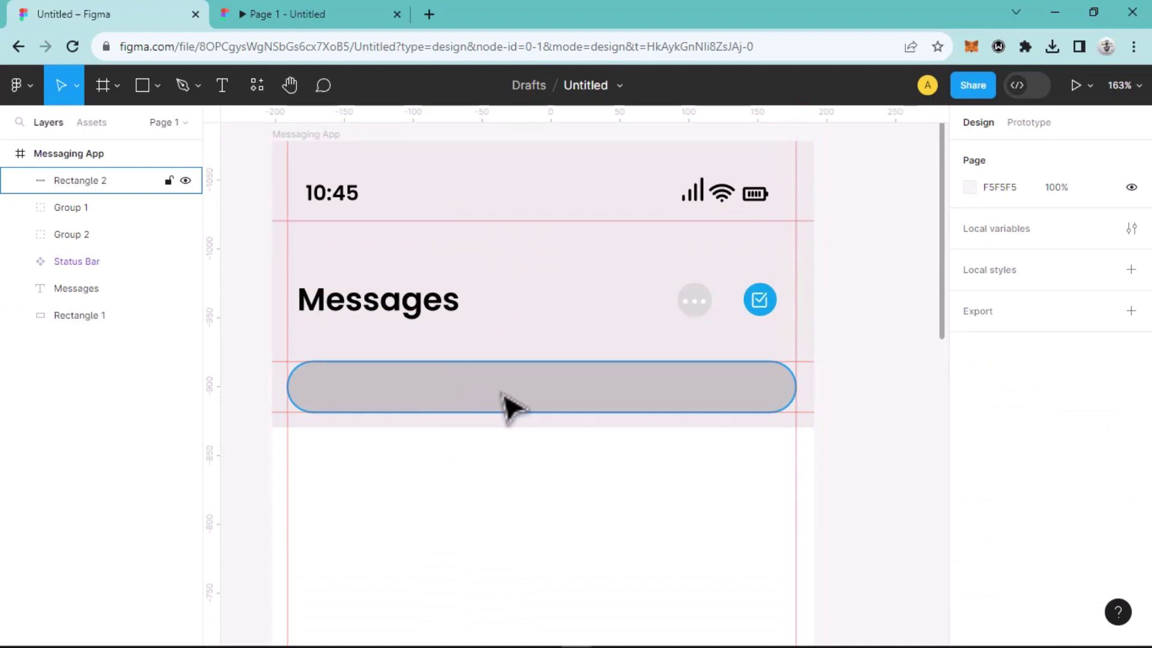
Step: Run the IconPark Icon Set by Iconduck plugin
right_click(863, 454)
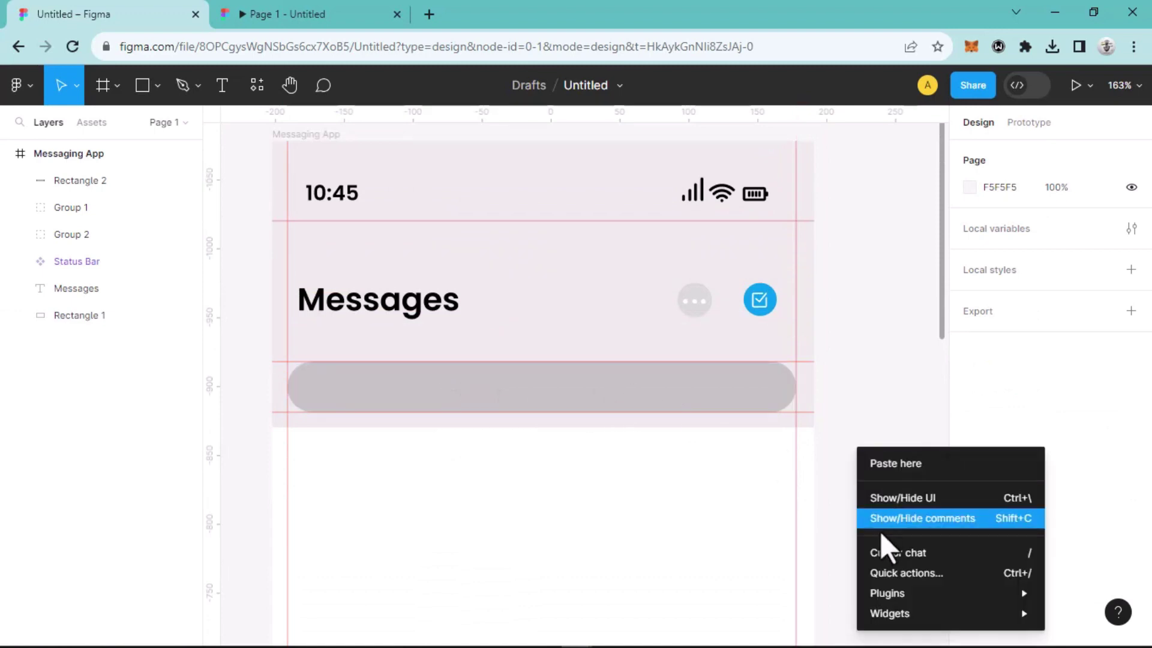
click(817, 297)
click(663, 483)
right_click(867, 363)
click(865, 360)
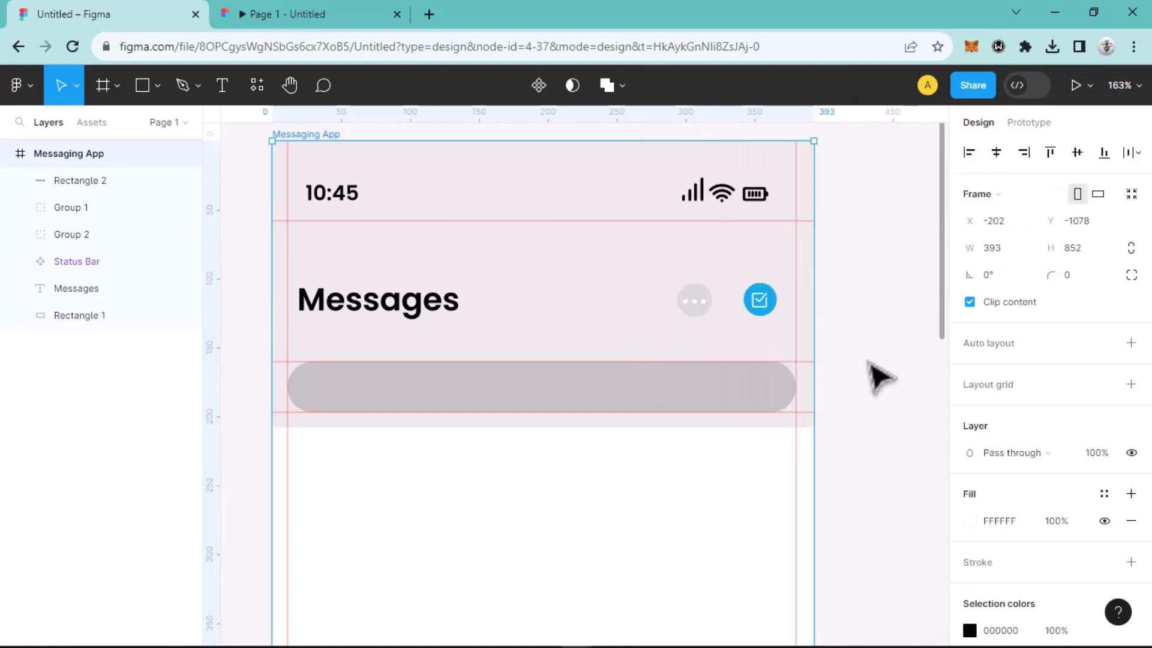
right_click(865, 360)
mouse_move(908, 504)
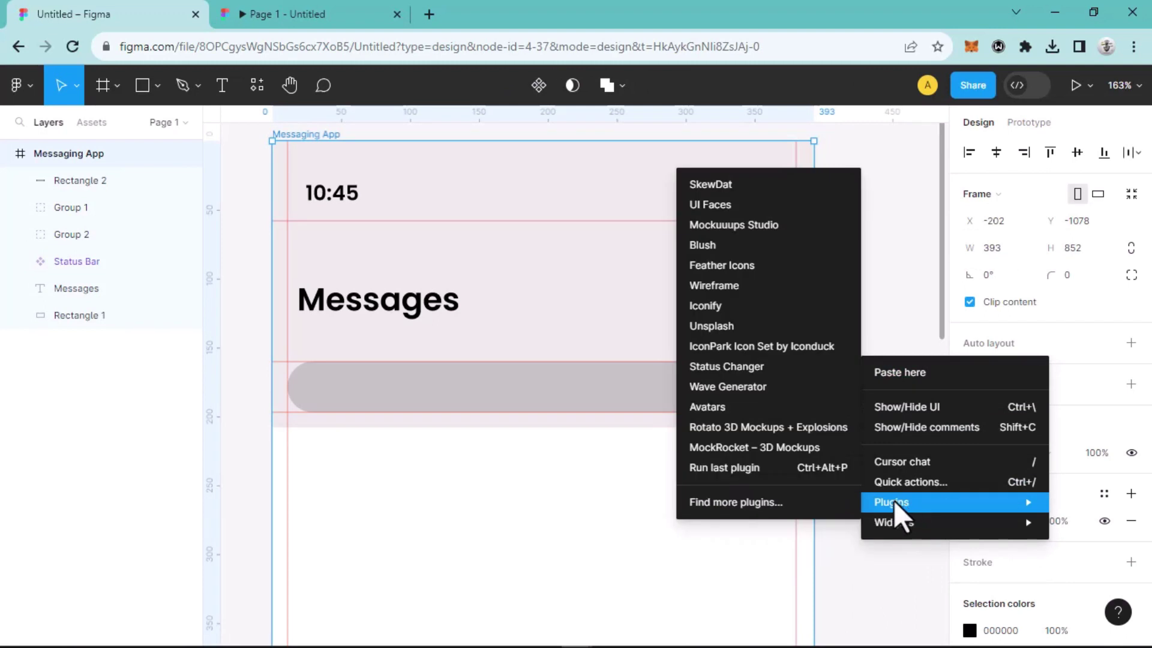
click(747, 468)
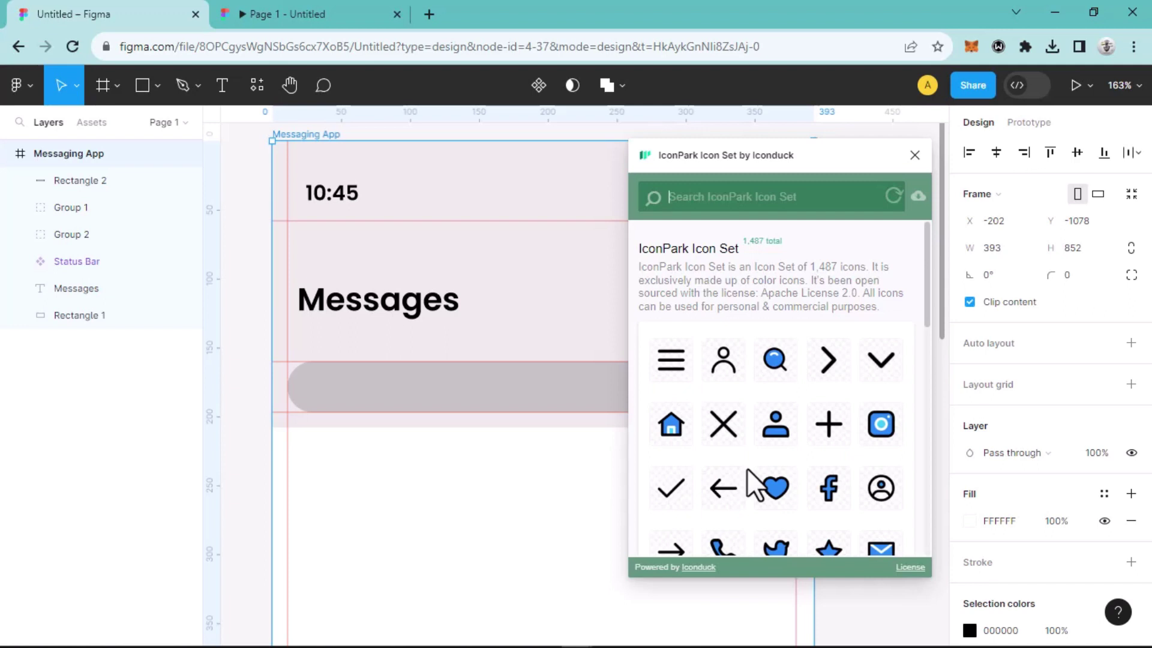
Step: Find the microphone icon in the IconPark collection, loading more icons, and insert it into the design
scroll(812, 480, down, 3)
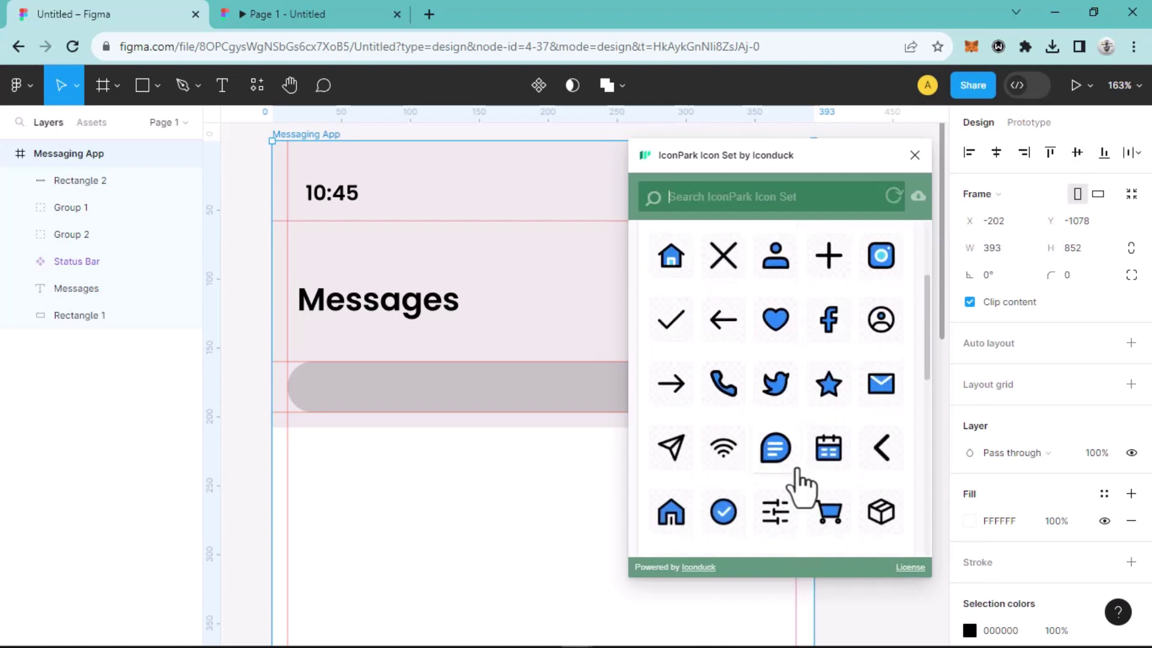
scroll(794, 486, up, 3)
scroll(785, 498, down, 3)
scroll(787, 483, up, 3)
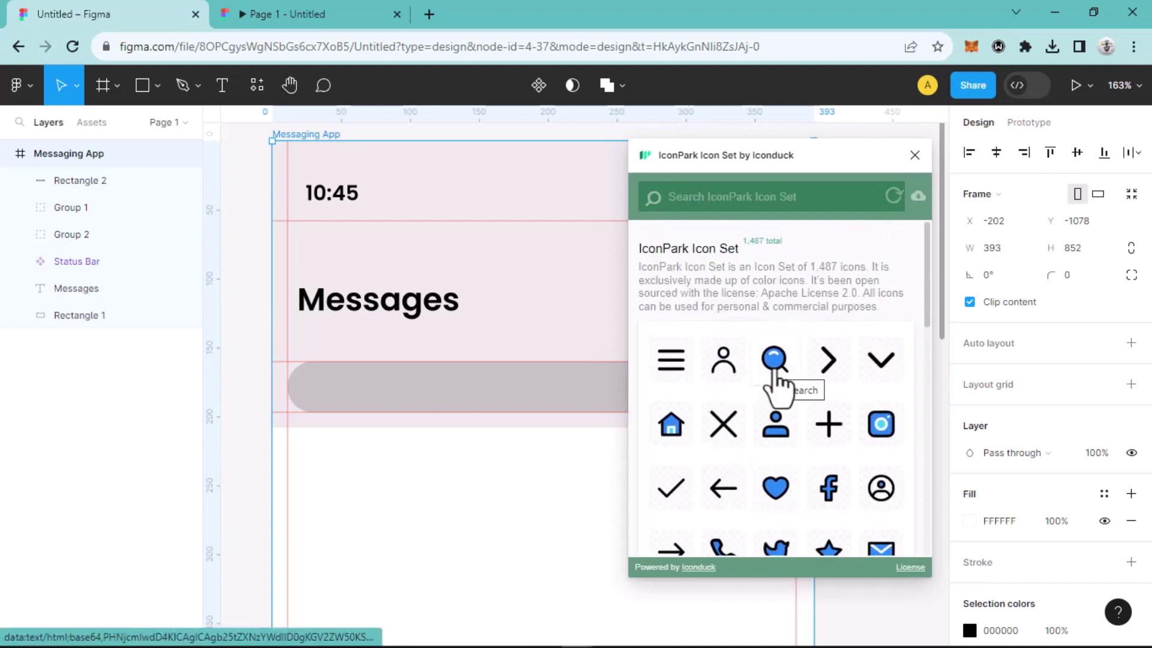
scroll(791, 404, down, 6)
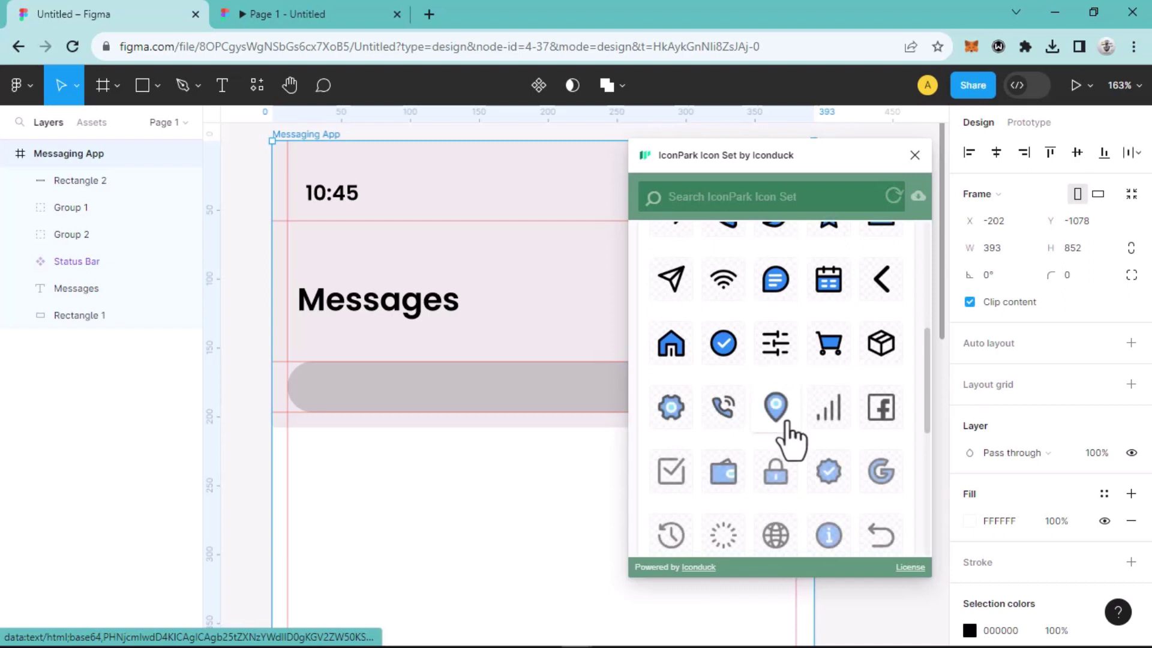
scroll(787, 431, down, 5)
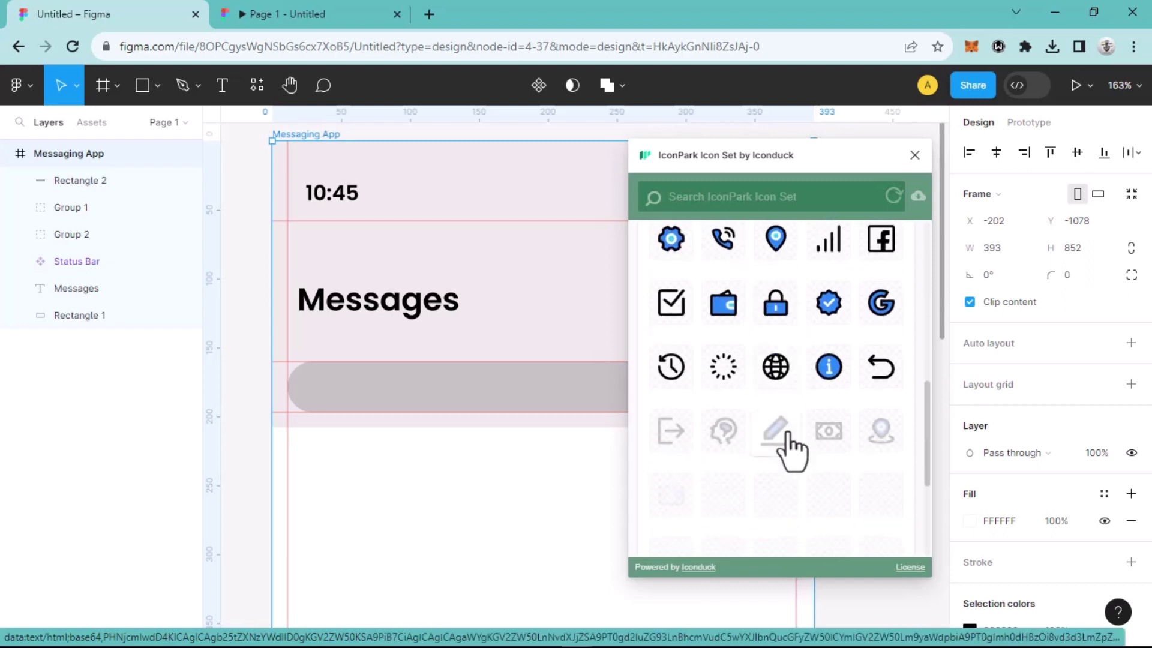
scroll(787, 433, down, 3)
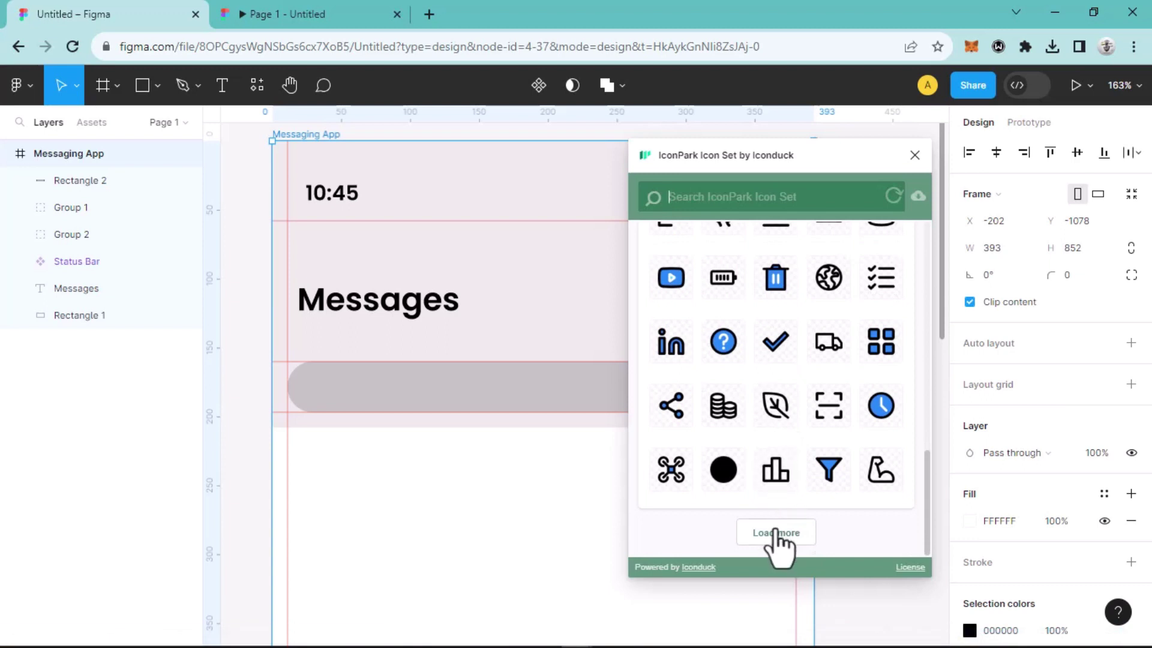
scroll(815, 411, down, 4)
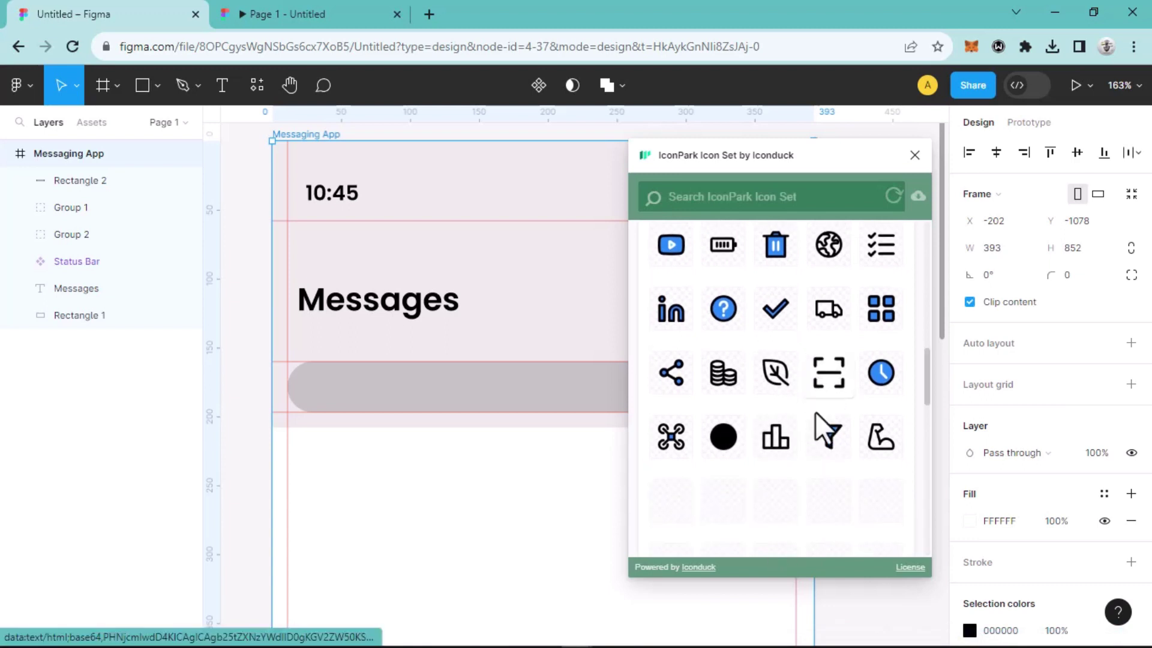
scroll(796, 456, down, 2)
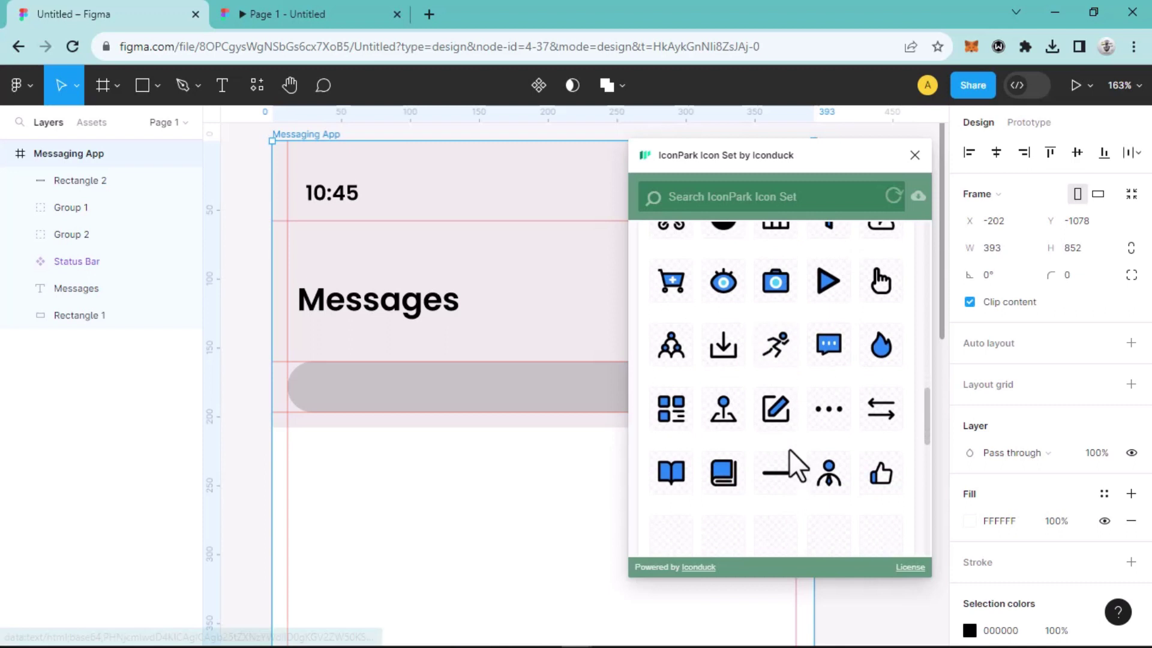
scroll(759, 471, down, 6)
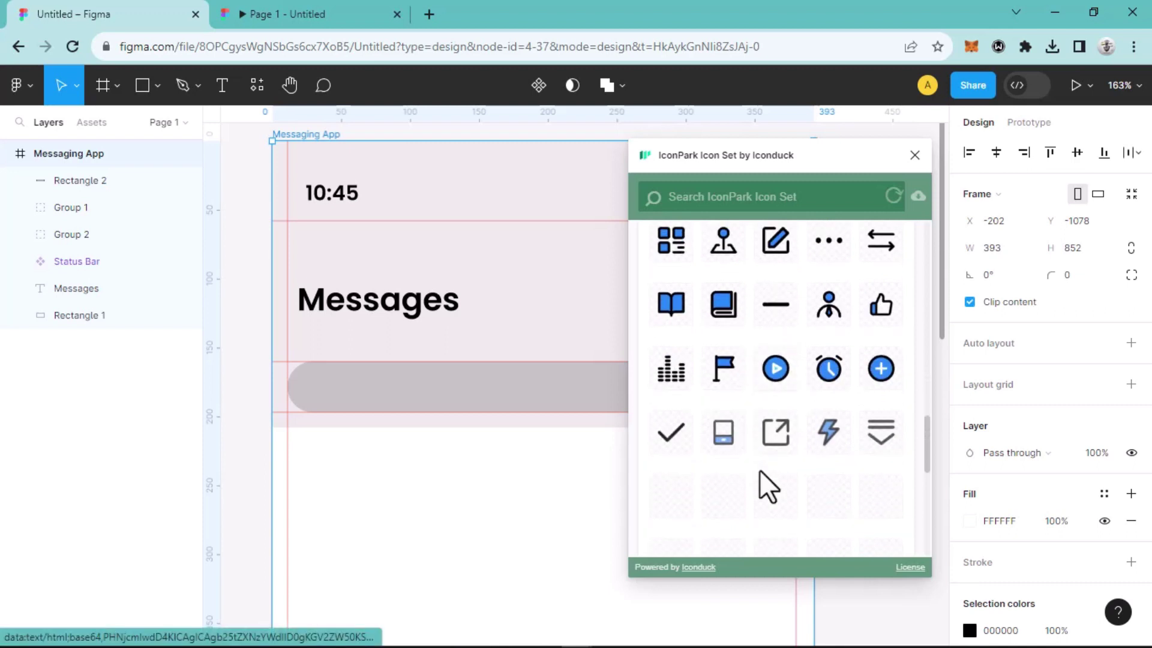
scroll(763, 492, down, 2)
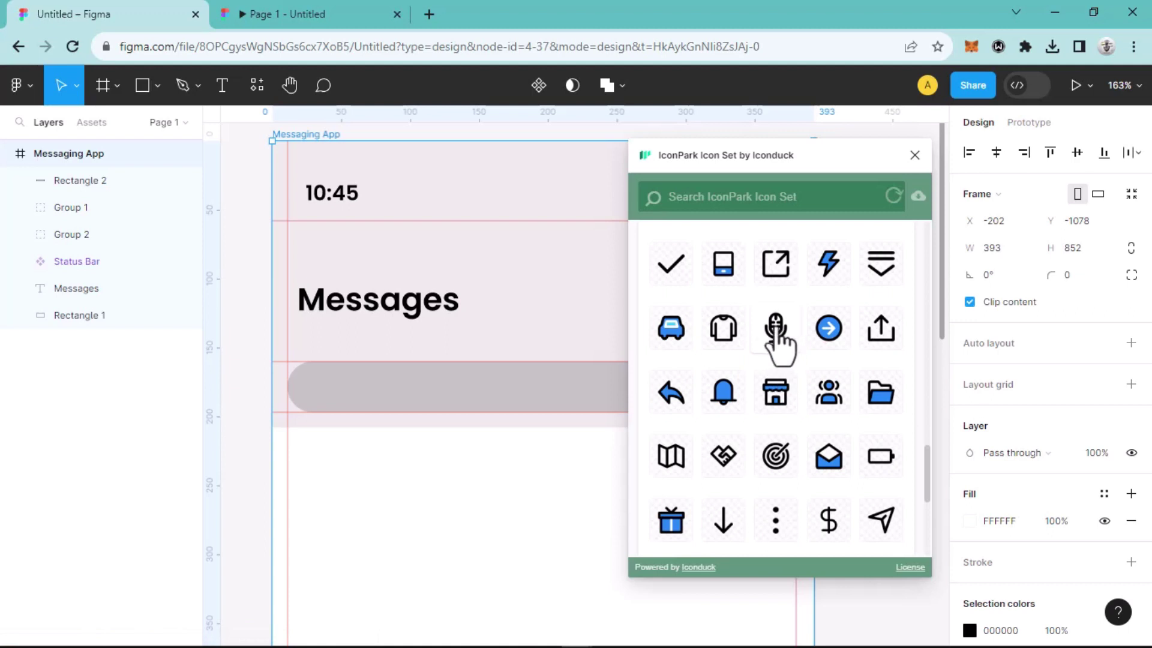
click(775, 330)
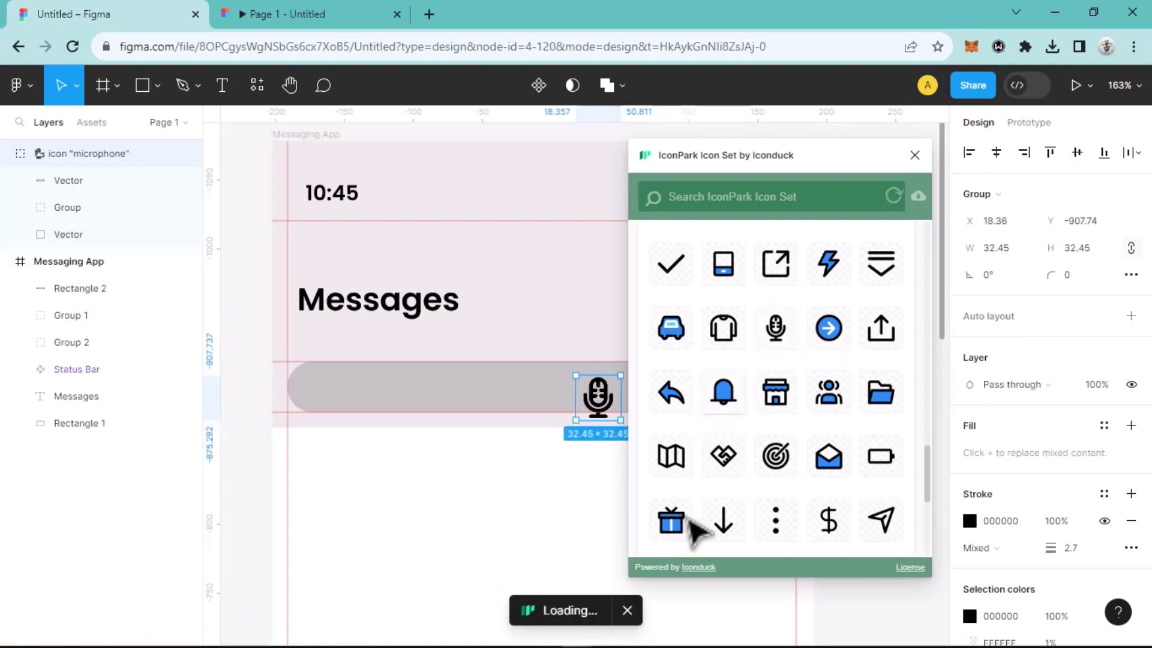
Step: Insert the IconPark search icon and move it into the left end of the gray bar, at X -173, Y -913
scroll(896, 447, down, 4)
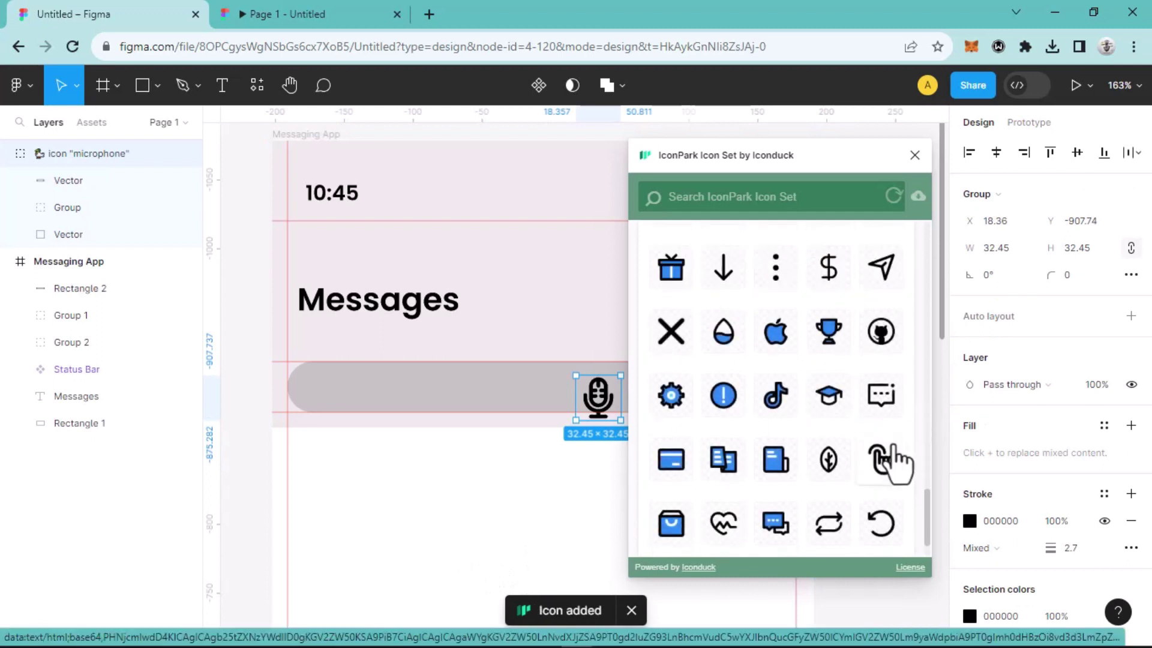
scroll(896, 462, up, 15)
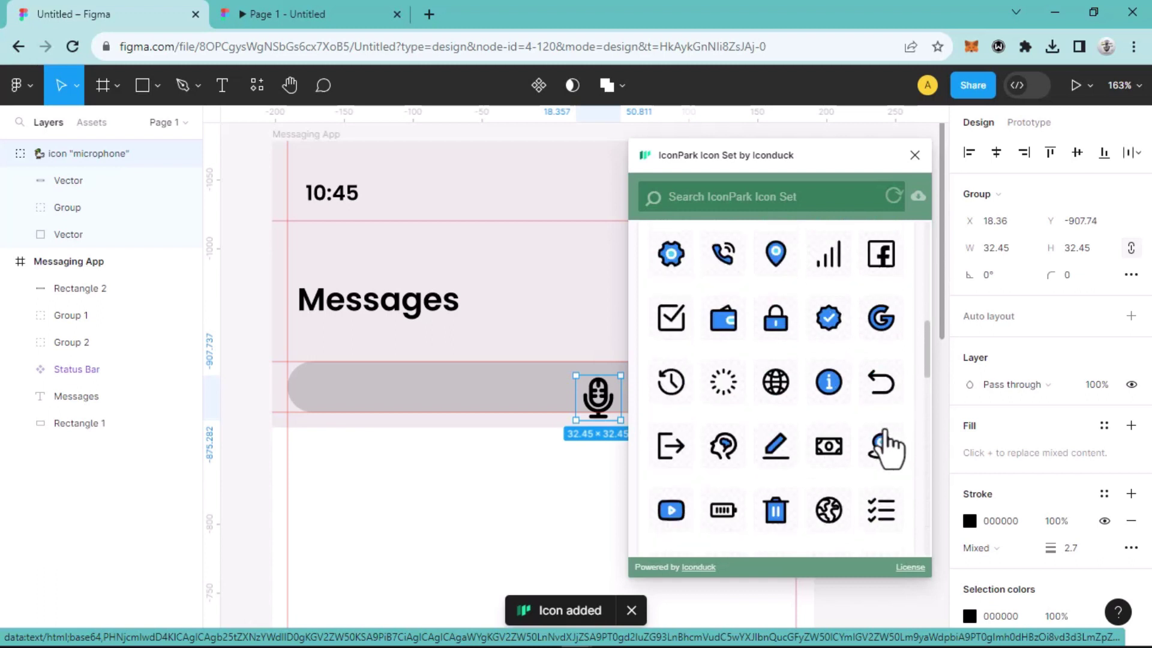
scroll(882, 435, up, 5)
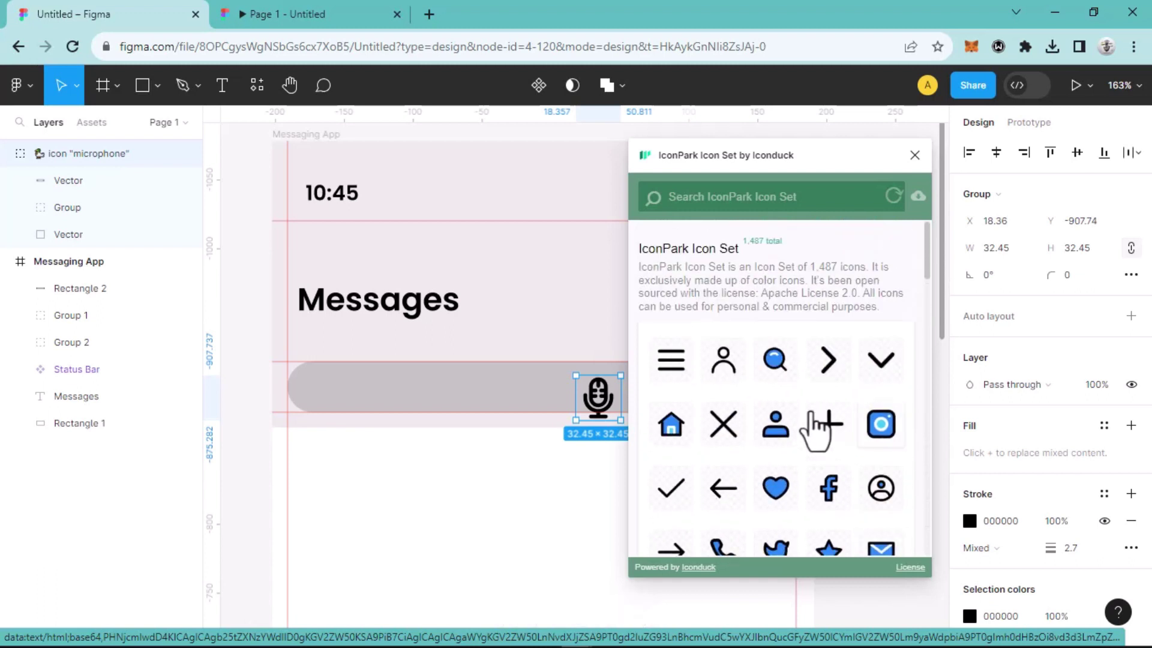
click(781, 371)
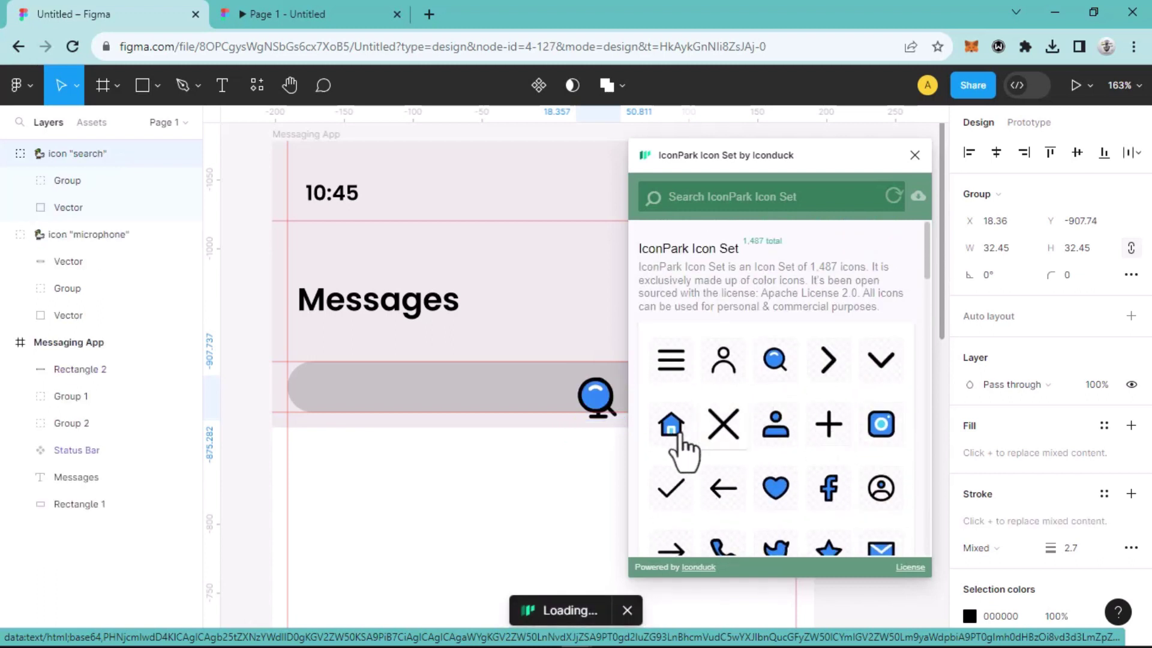
drag(599, 403, 335, 394)
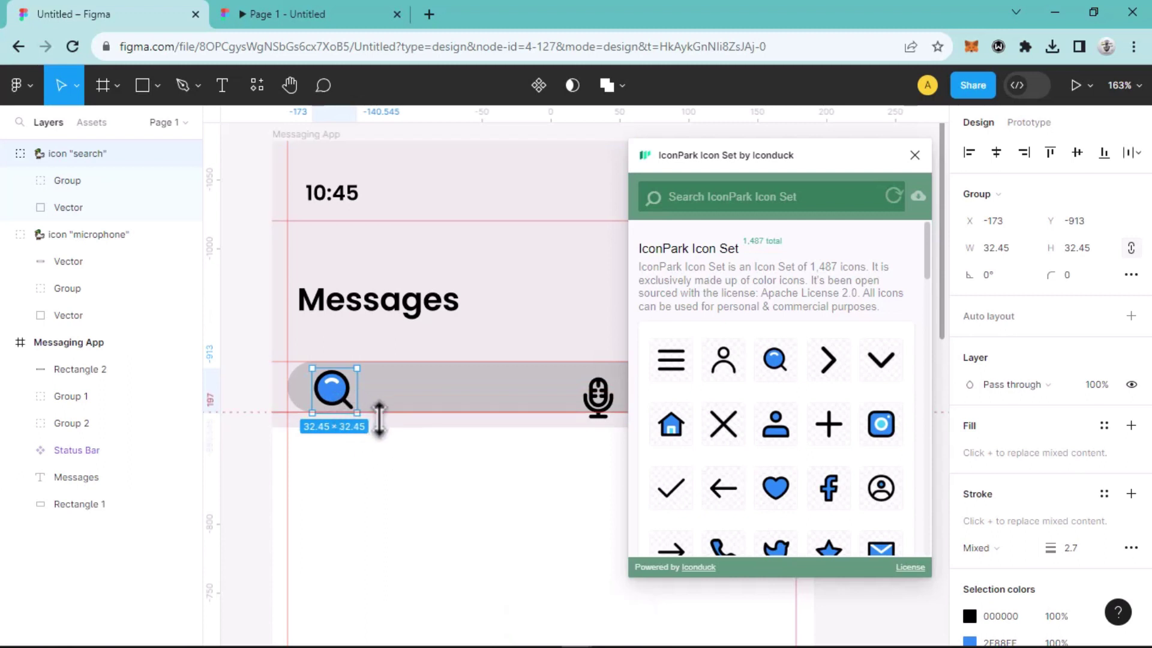
Step: Scale the search icon down to 25 × 25 at X -171, Y -909, and close the icon plugin
mouse_move(357, 414)
mouse_down()
mouse_move(347, 393)
mouse_move(351, 416)
mouse_up()
scroll(1031, 549, down, 3)
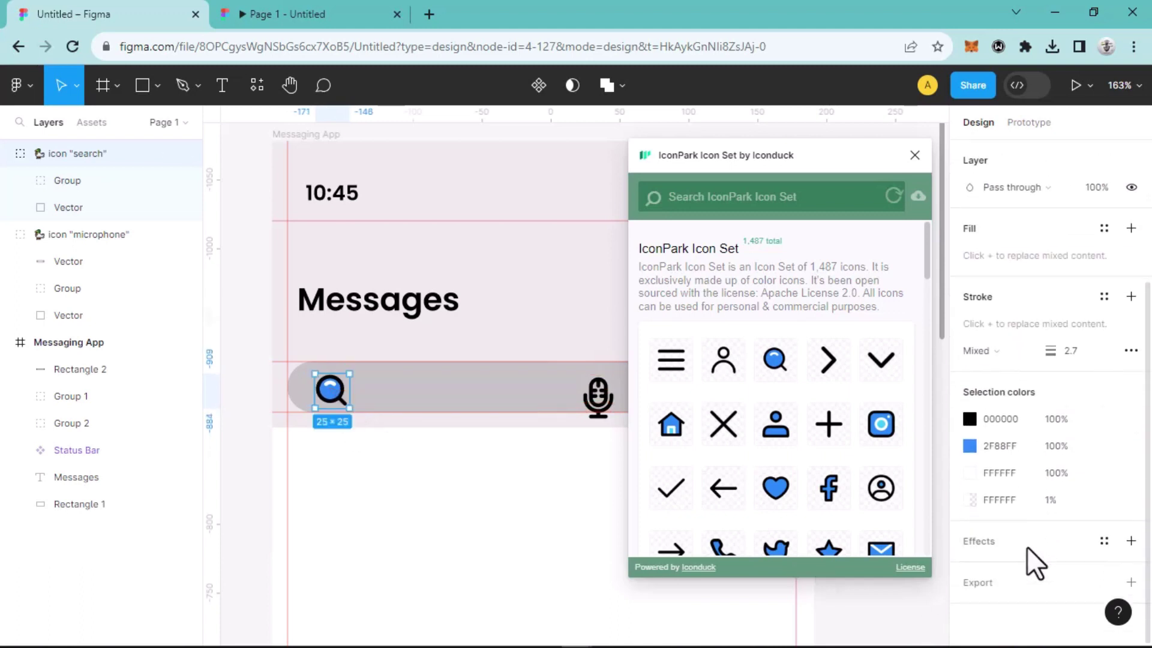
click(912, 157)
Step: Fit the microphone icon into the gray bar's right end at 23.45 × 23.45, X 122, Y -909, with a stroke of 2
mouse_move(617, 406)
mouse_down()
mouse_move(714, 393)
mouse_move(759, 402)
mouse_move(750, 377)
mouse_up()
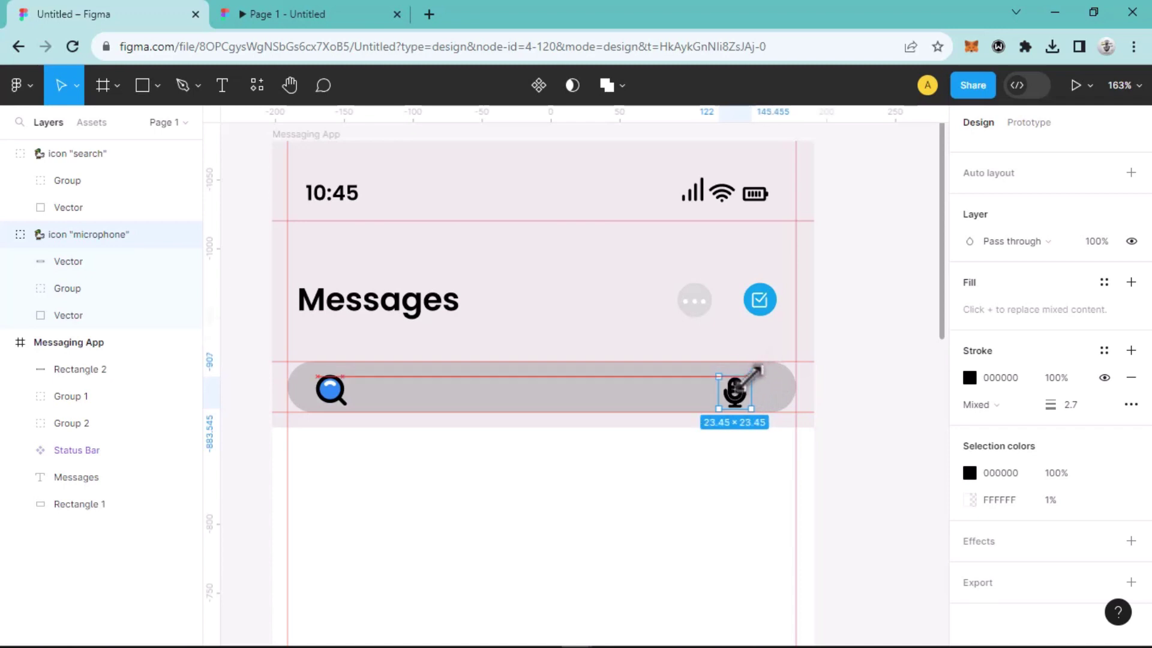
click(1078, 405)
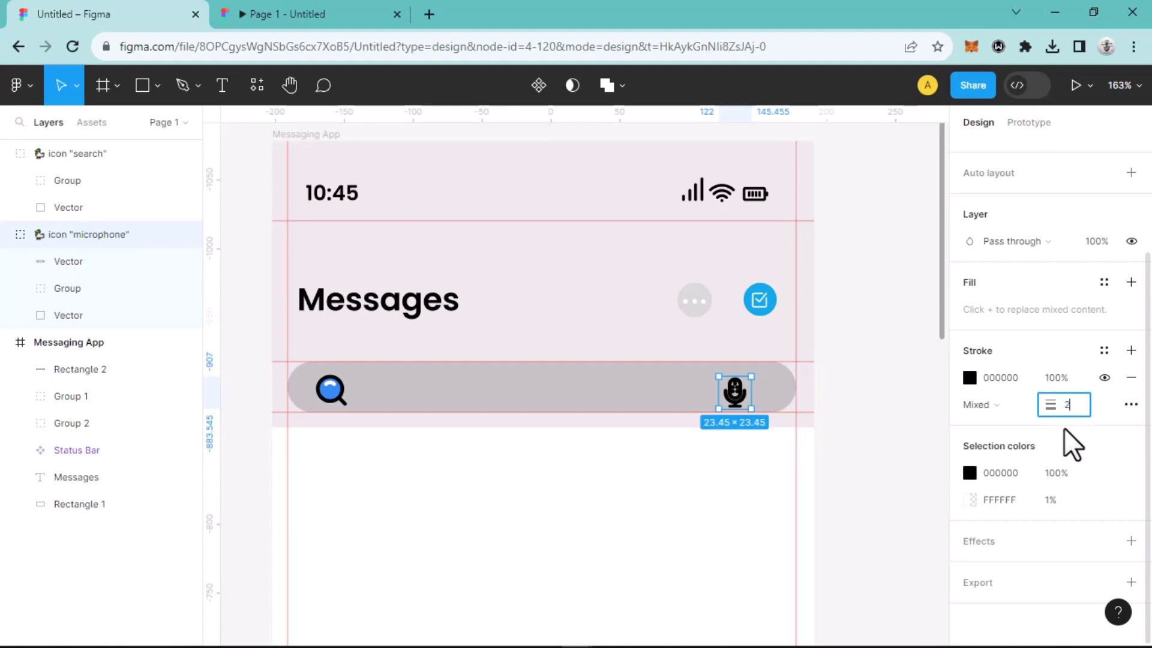
text(2)
key(Return)
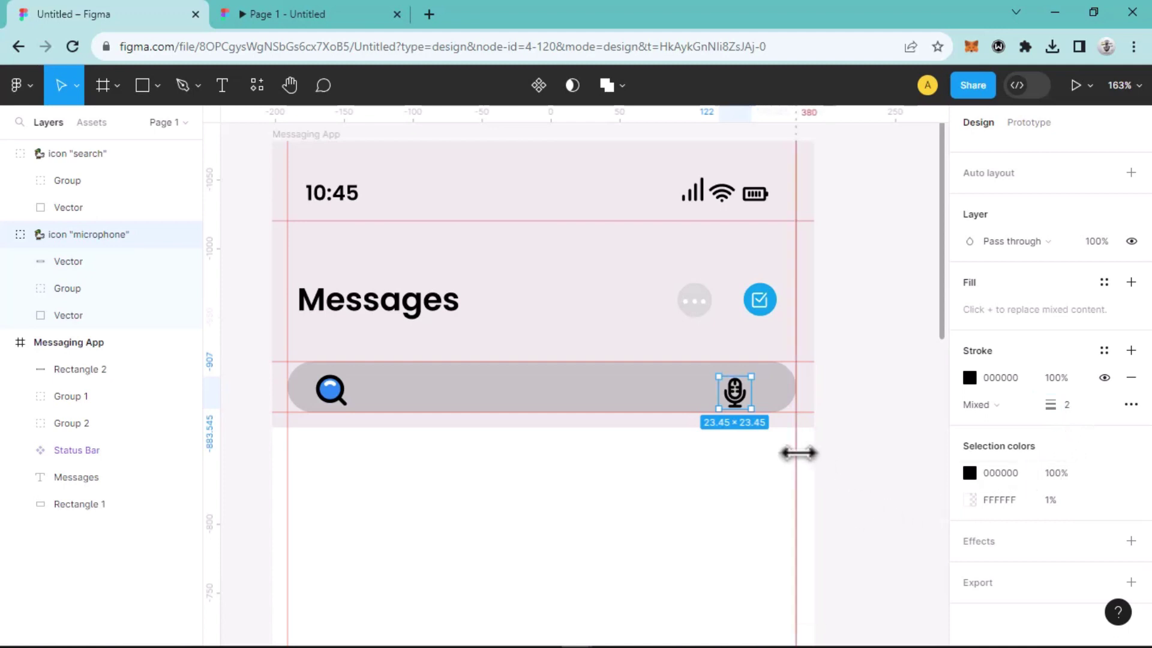
key(Up)
key(Up)
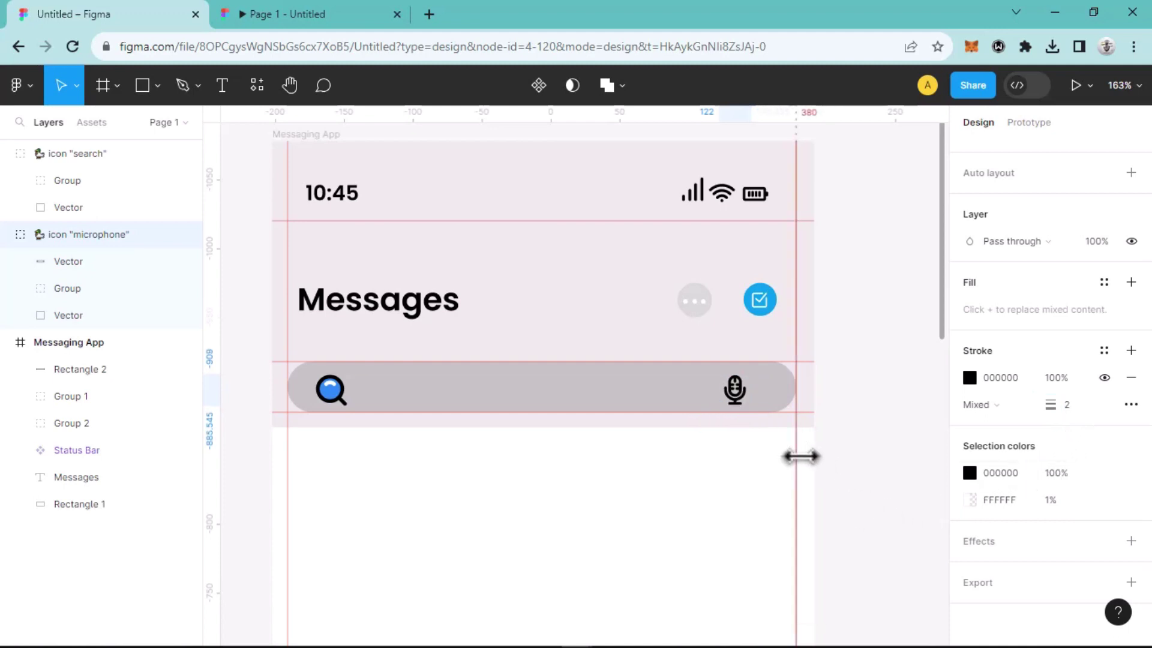
Step: Nudge the microphone icon in the search bar to X 124, Y -911 and set its stroke colour to 312F2F
key(Up)
key(Up)
key(Right)
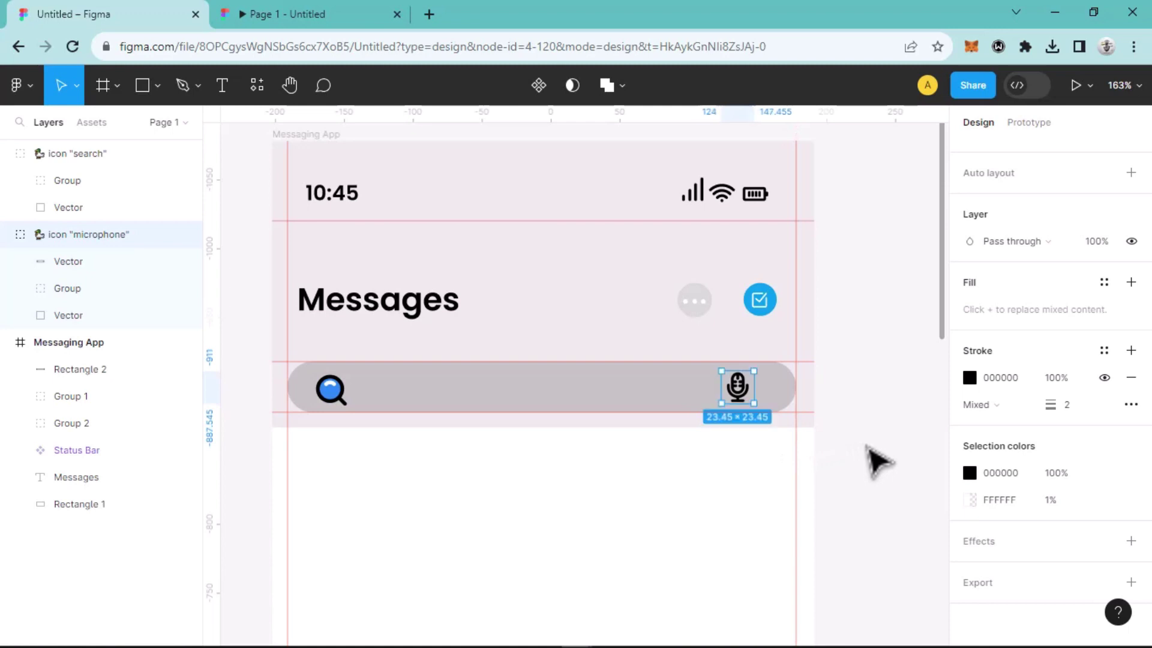
click(971, 379)
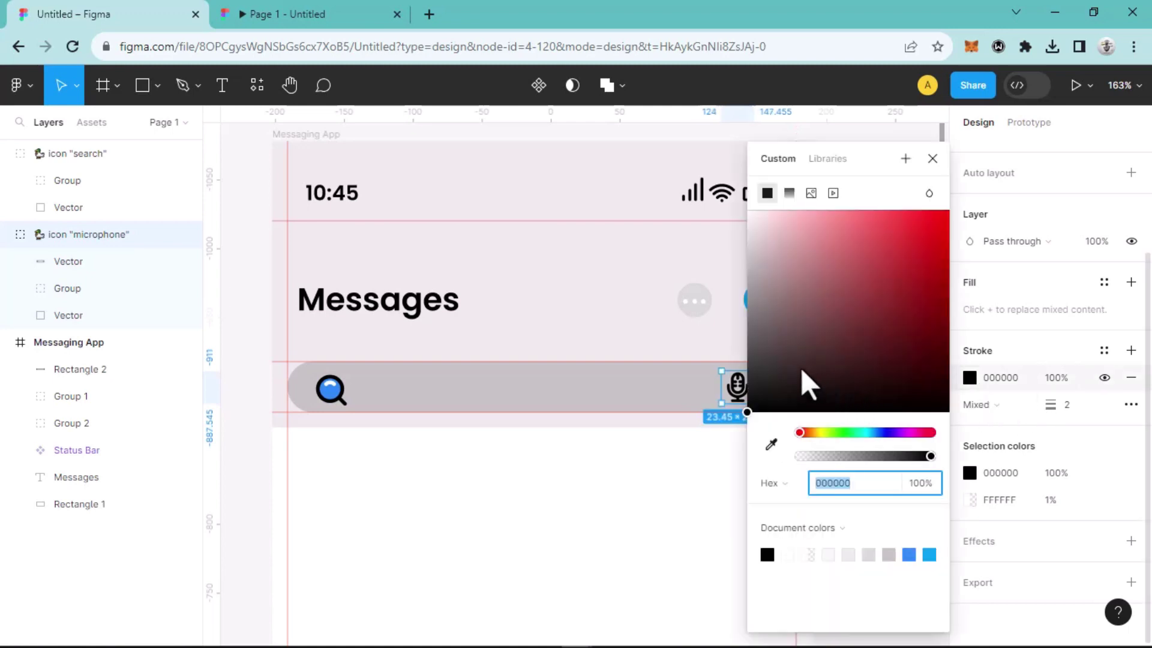
click(754, 364)
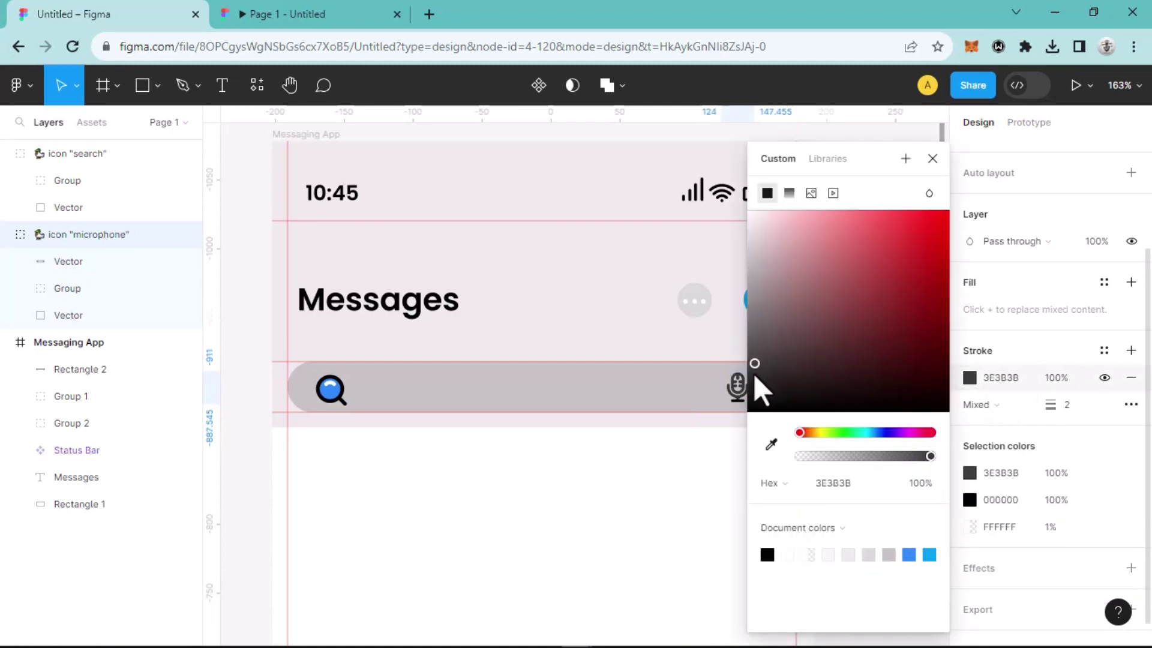
click(753, 373)
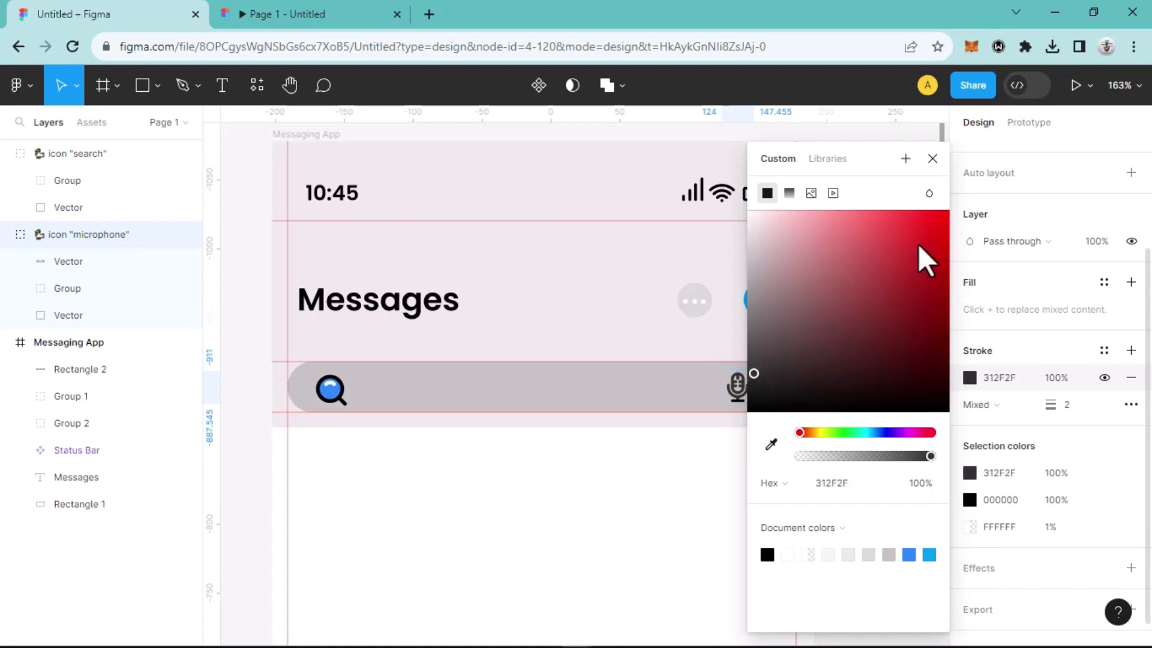
click(932, 160)
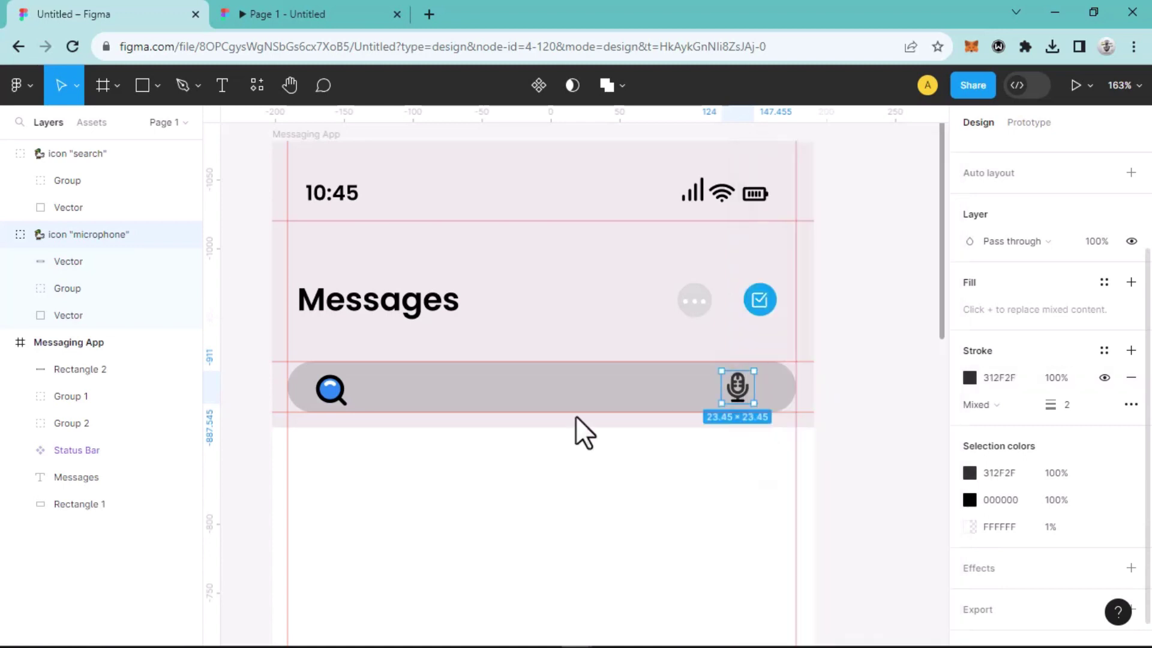
Step: Nudge the search icon up to Y -911 and set the opacity of its blue 2F88FF colour to 0%
click(334, 399)
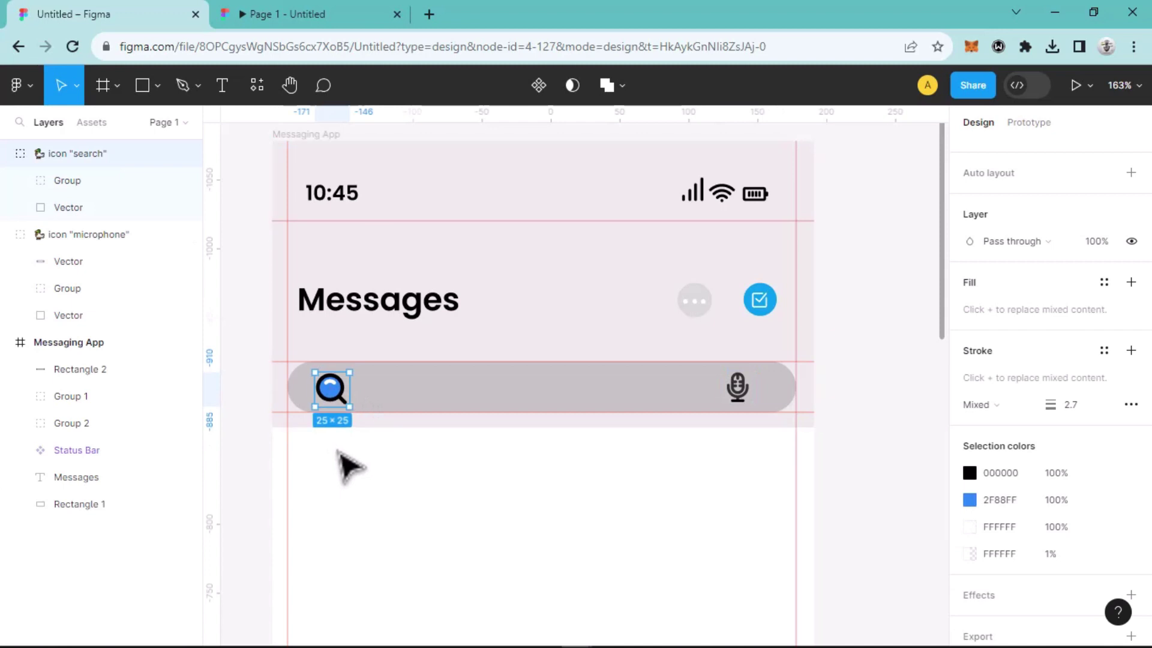
key(Up)
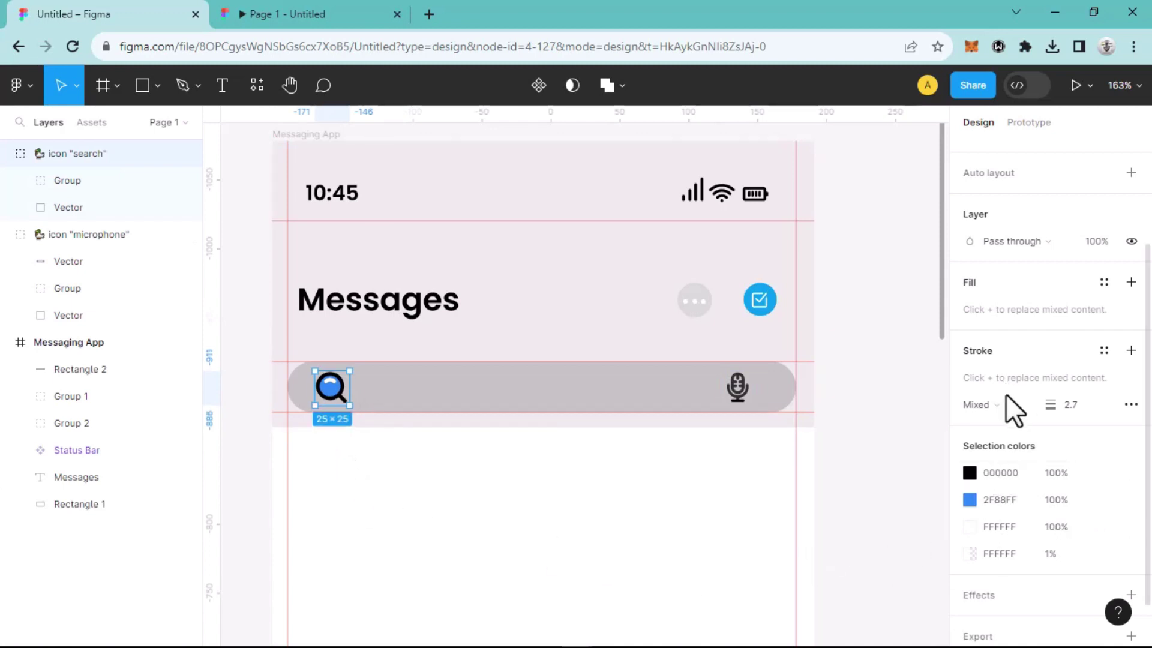
click(1028, 405)
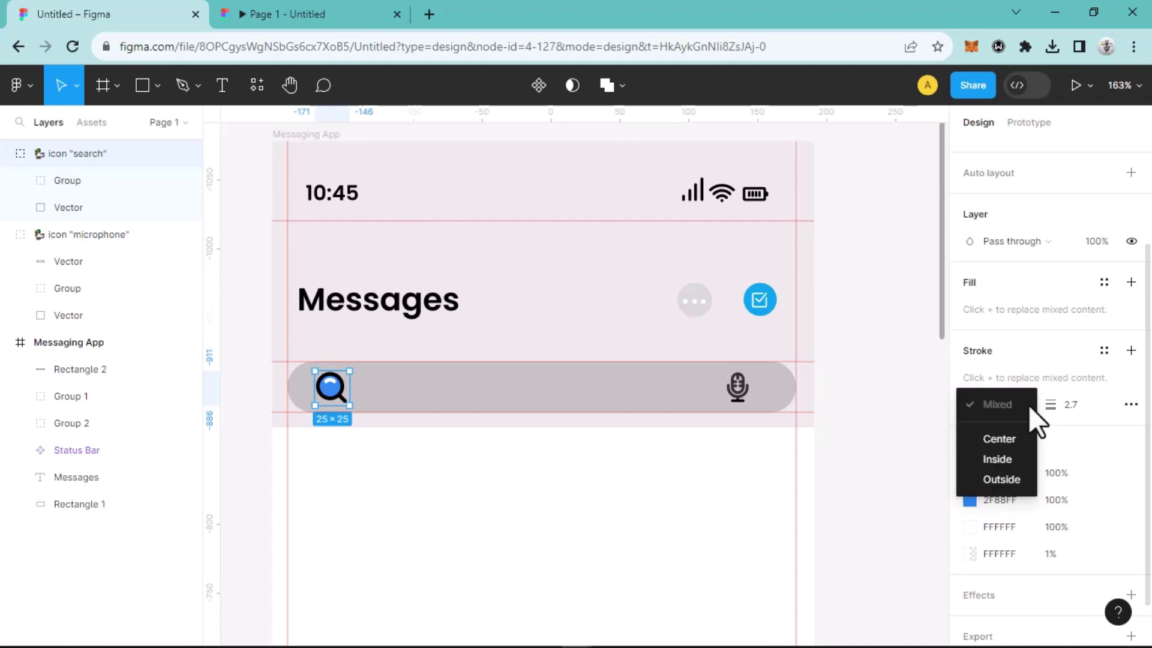
click(1085, 441)
scroll(978, 449, down, 1)
scroll(977, 449, up, 1)
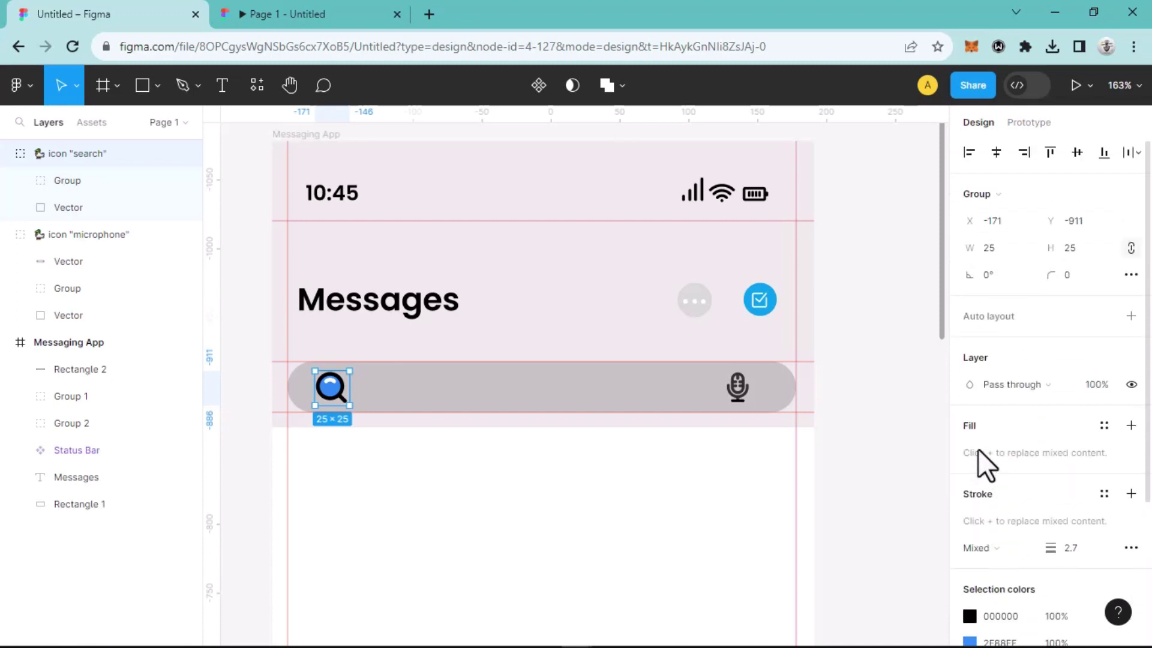
scroll(1020, 507, down, 1)
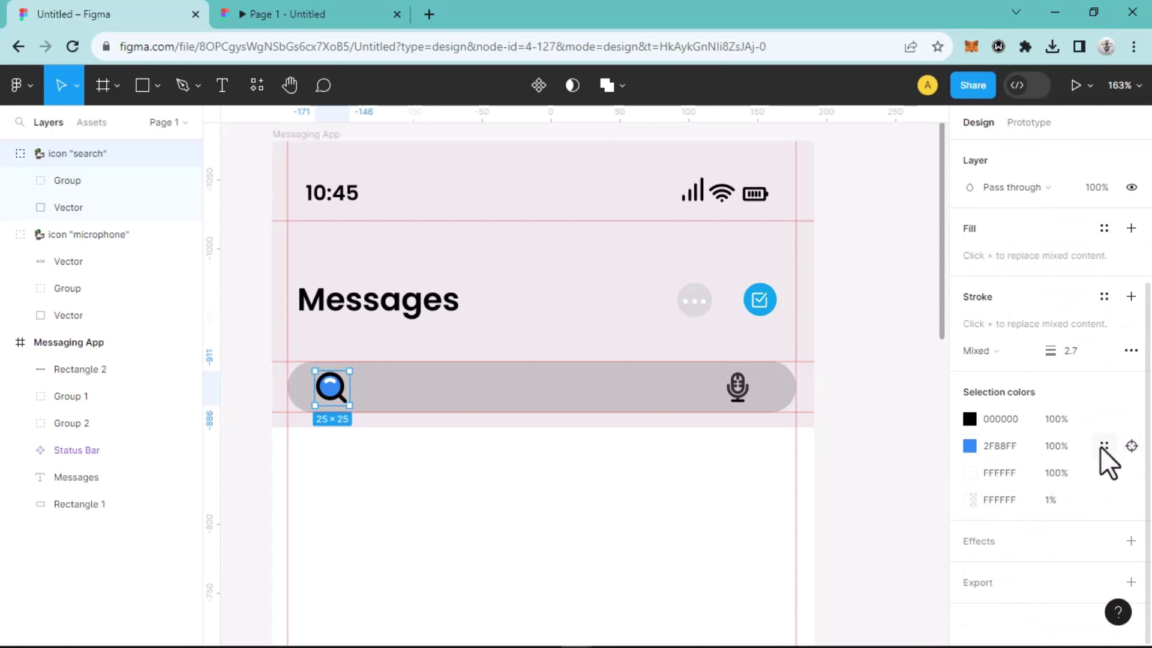
click(971, 446)
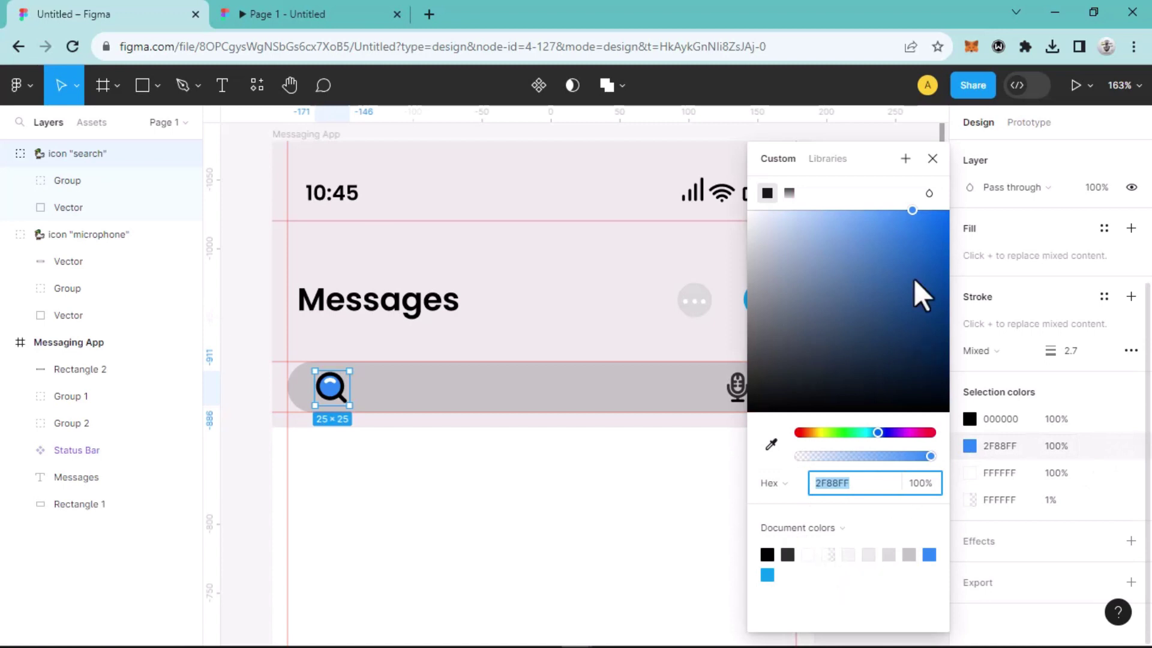
click(932, 159)
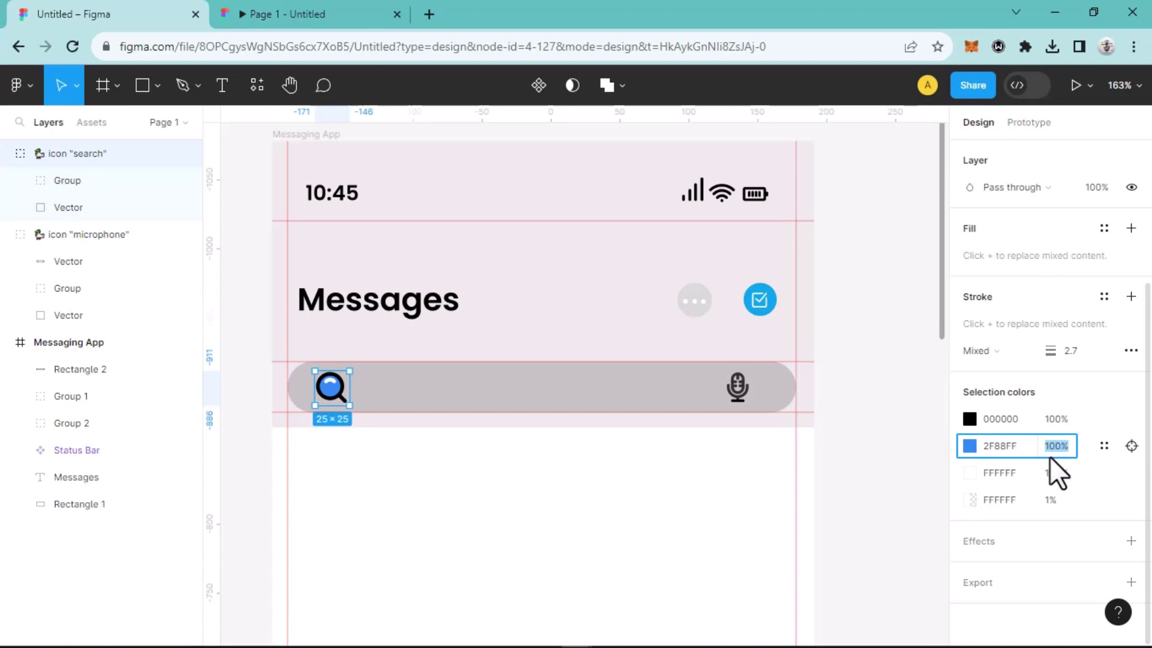
click(1049, 457)
text(0)
key(Return)
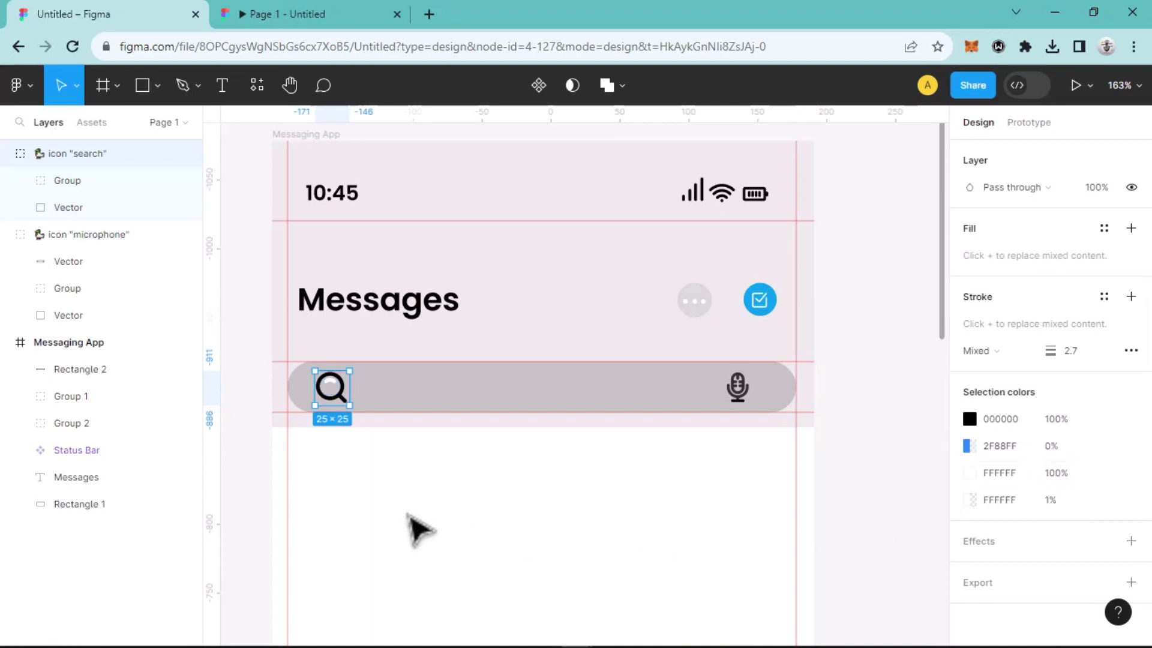
Step: Change the search icon's black outline colour to dark grey 333232
click(969, 419)
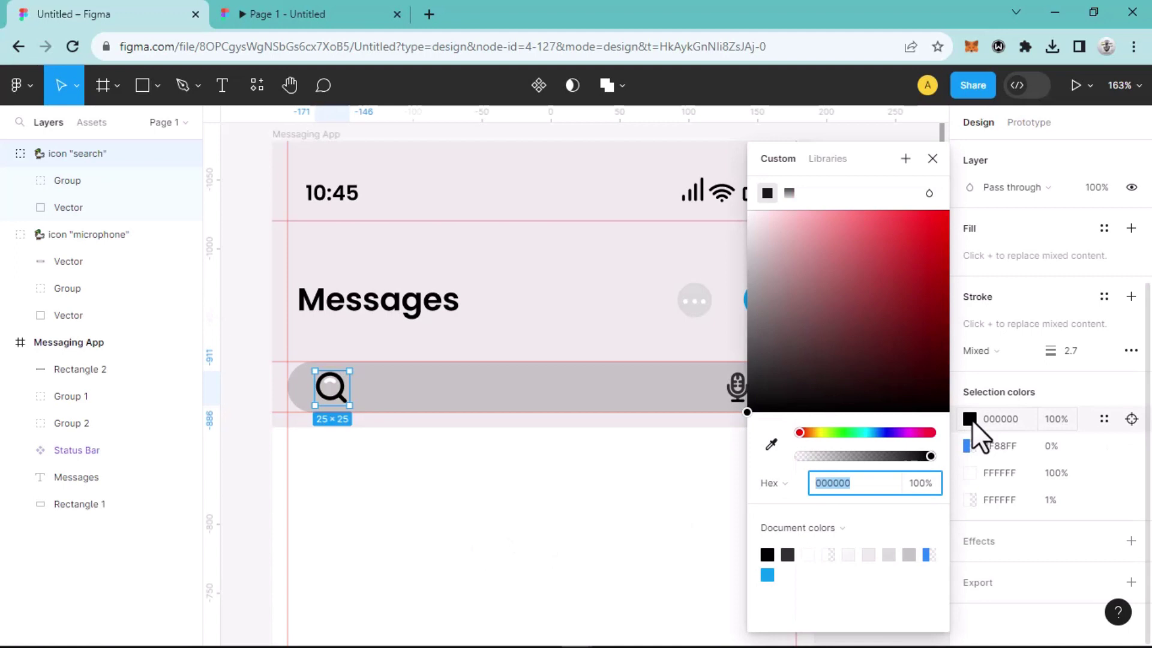
click(752, 374)
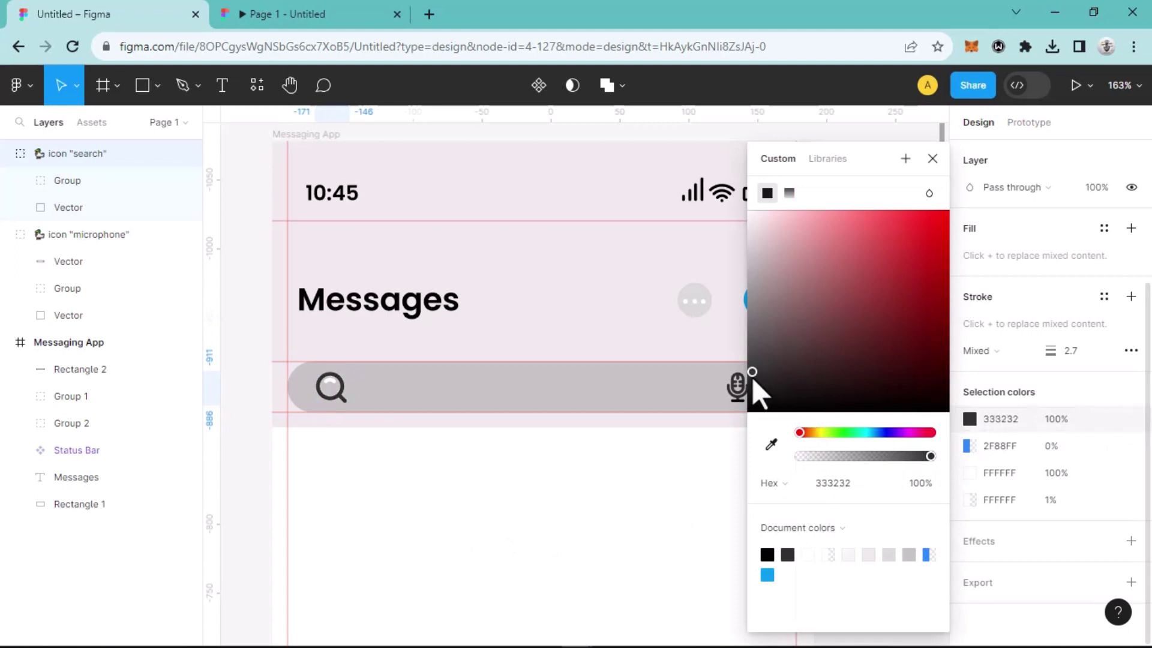
click(931, 158)
Step: Check the prototype preview, then move the search and microphone icon layers into the Messaging App frame
click(292, 17)
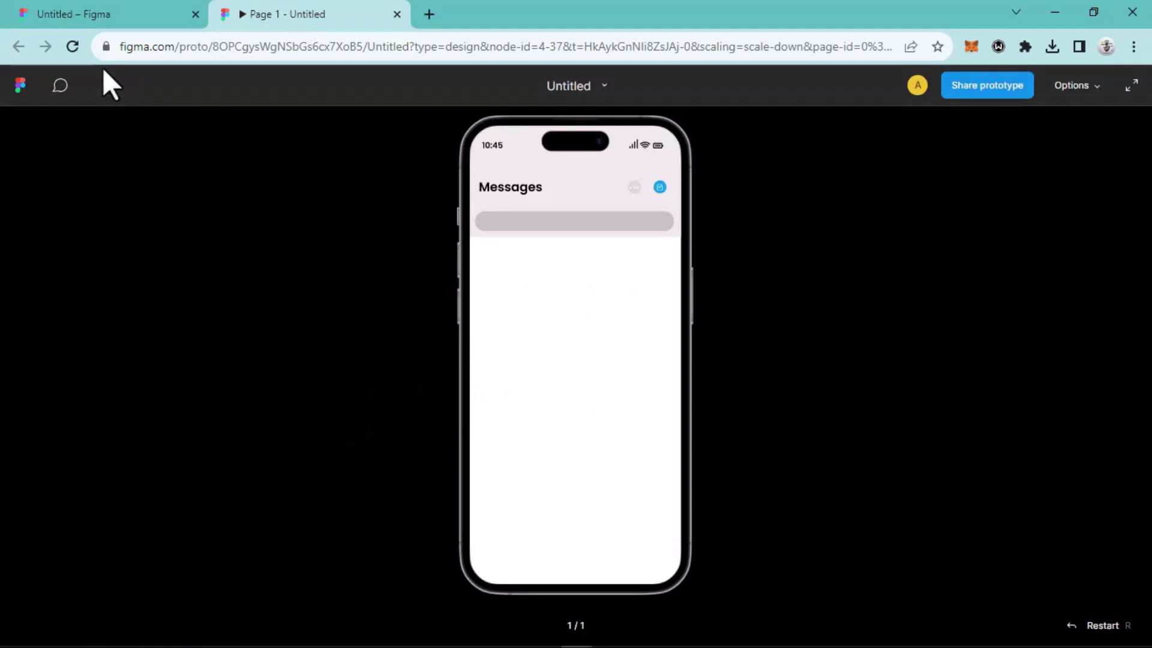
click(105, 13)
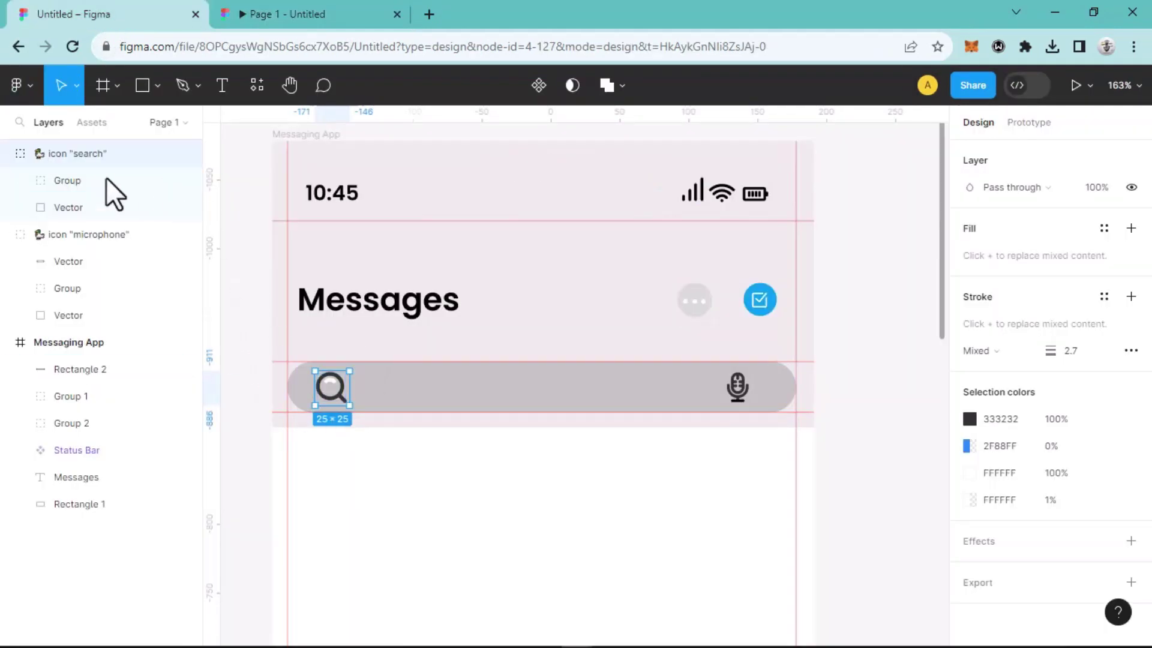
click(7, 153)
click(7, 181)
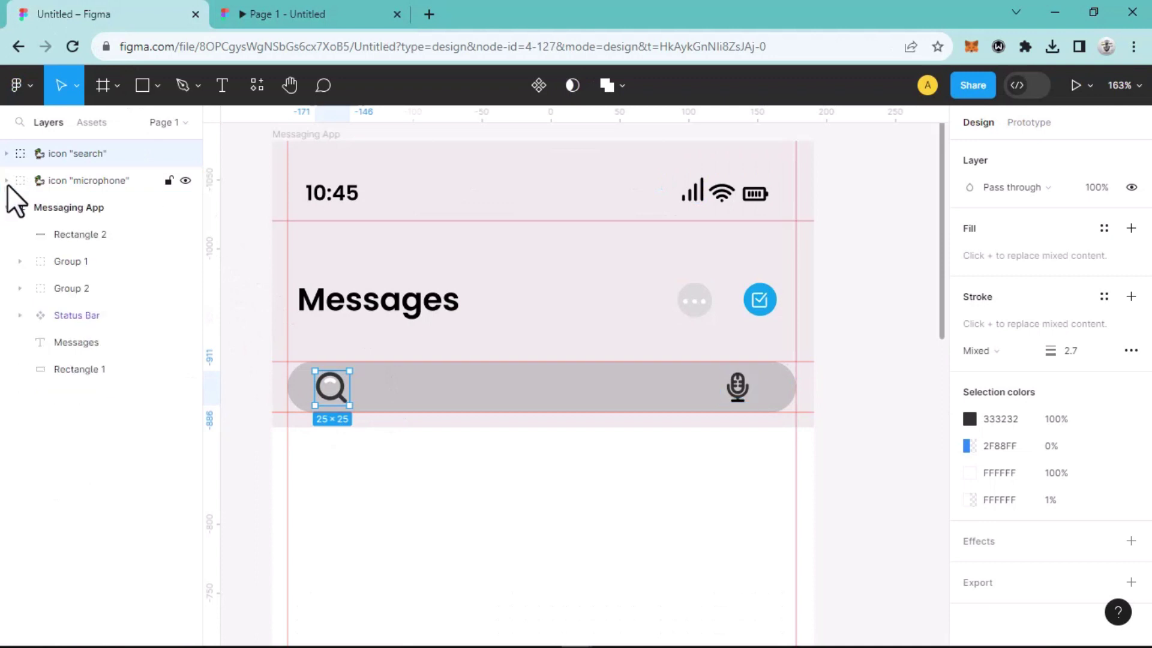
shift+click(92, 179)
drag(92, 179, 74, 237)
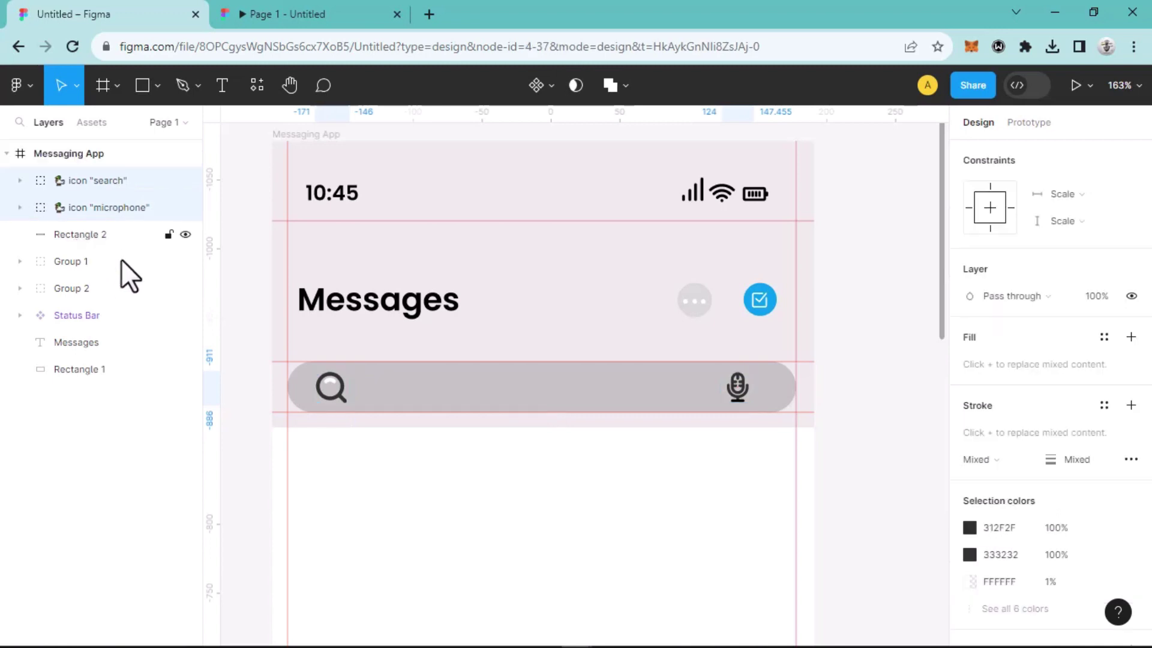
Step: Group the search and microphone icons with the search bar rectangle and check the result in the prototype preview
shift+click(95, 235)
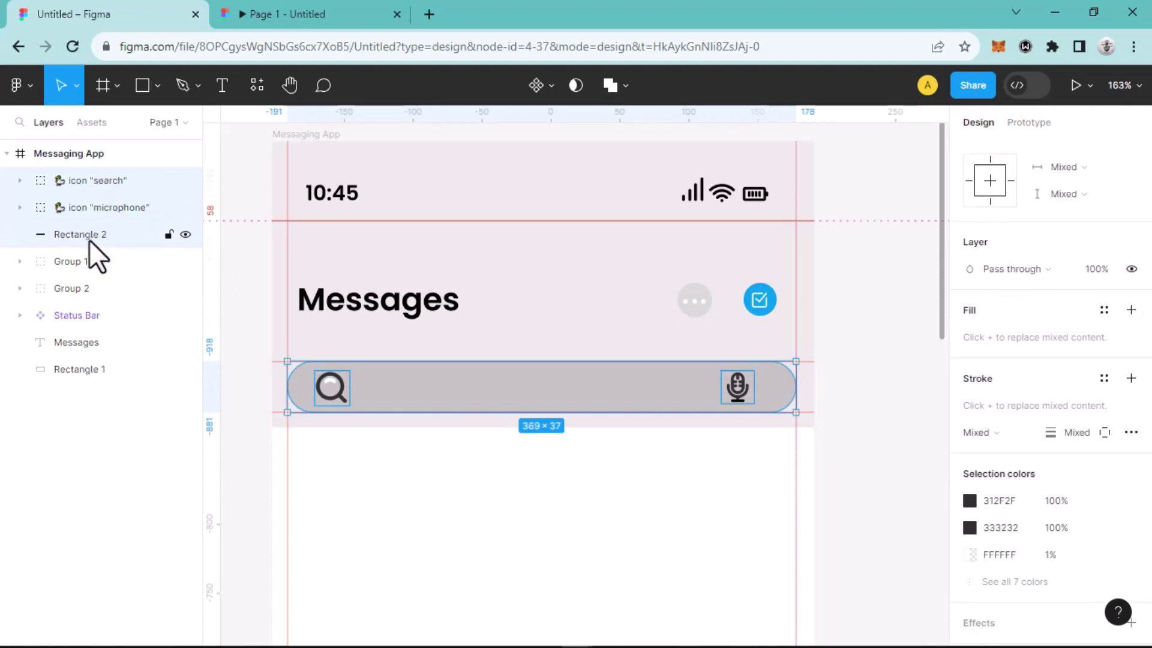
key(ctrl+g)
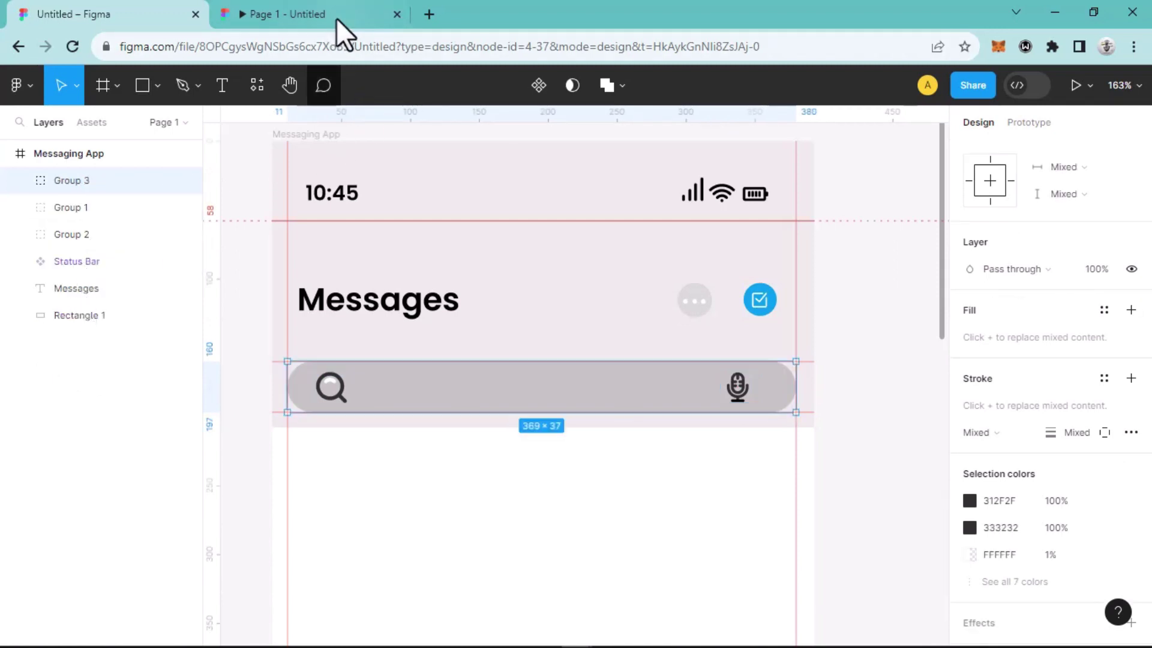
click(336, 18)
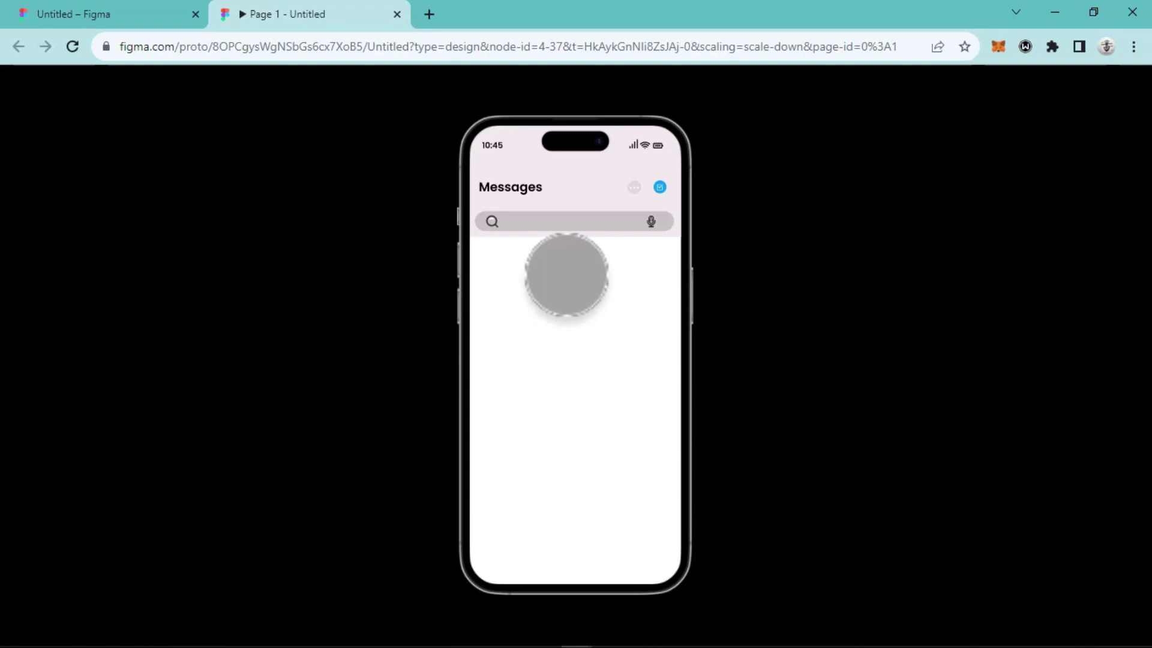
click(114, 12)
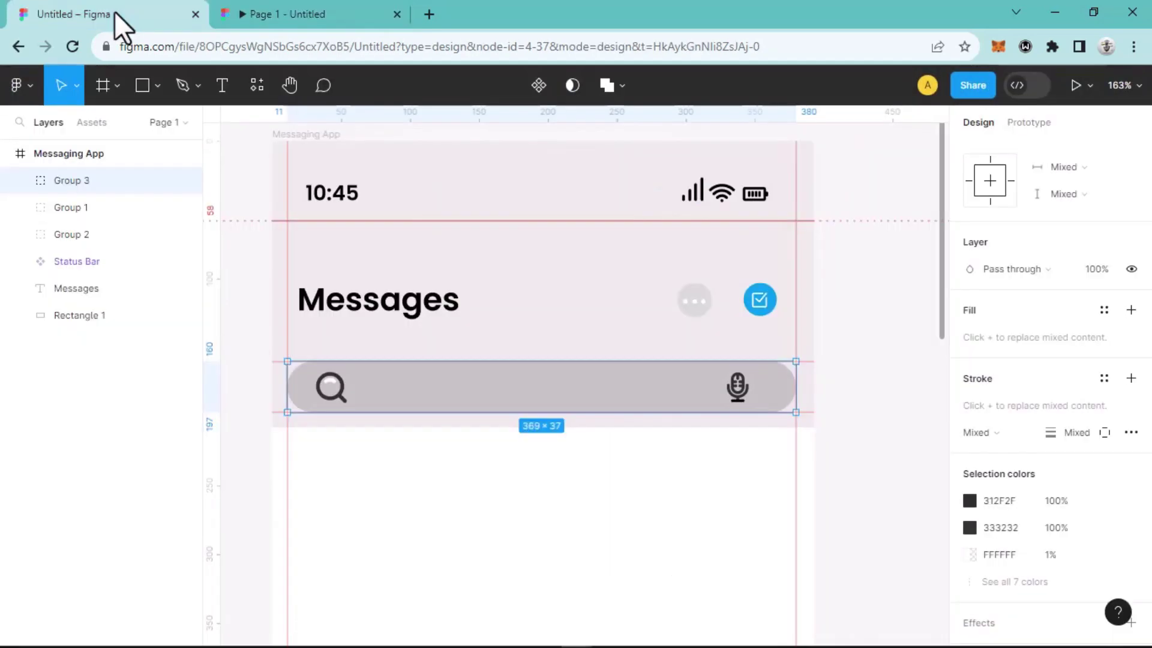
Step: Extend the header background rectangle downward below the search bar to a height of 216
click(420, 427)
drag(433, 429, 426, 442)
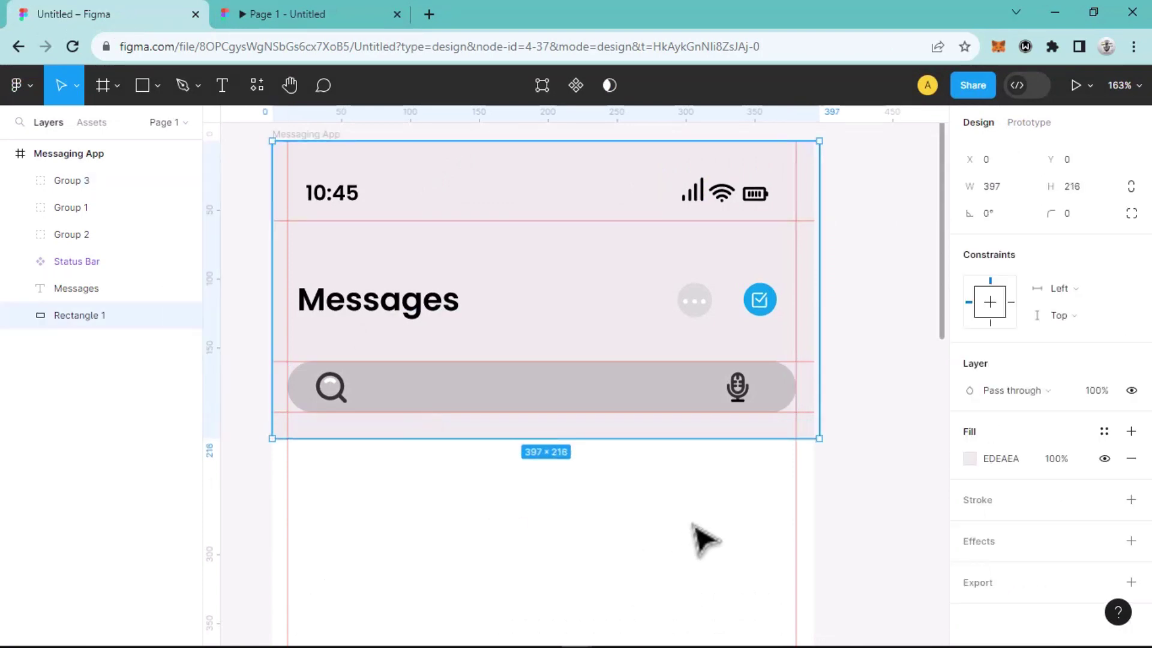
click(675, 578)
Step: Add a vertical guide to the Messaging App frame at X 77
scroll(678, 562, down, 1)
scroll(678, 560, down, 10)
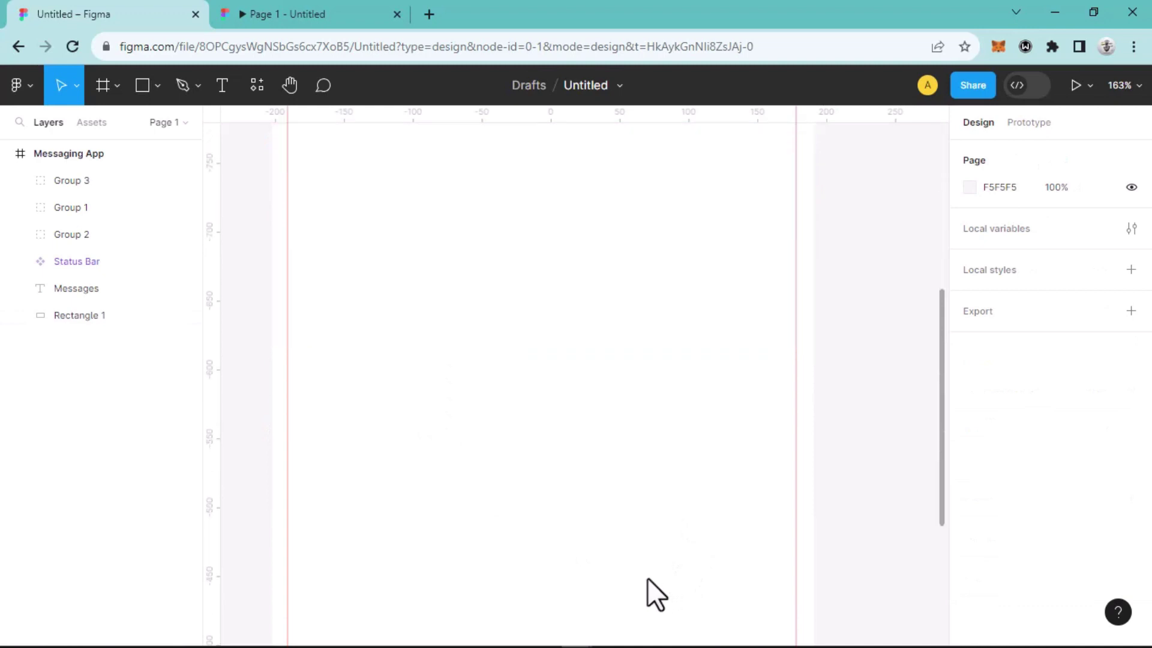
scroll(614, 566, down, 5)
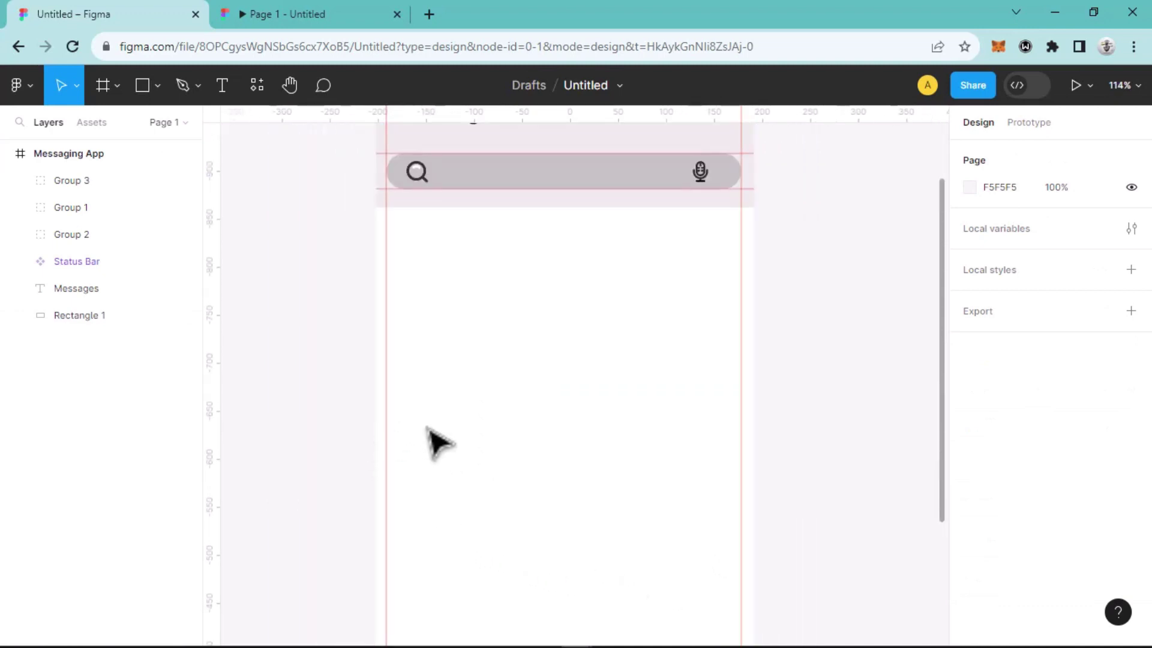
scroll(431, 442, down, 5)
drag(215, 436, 446, 459)
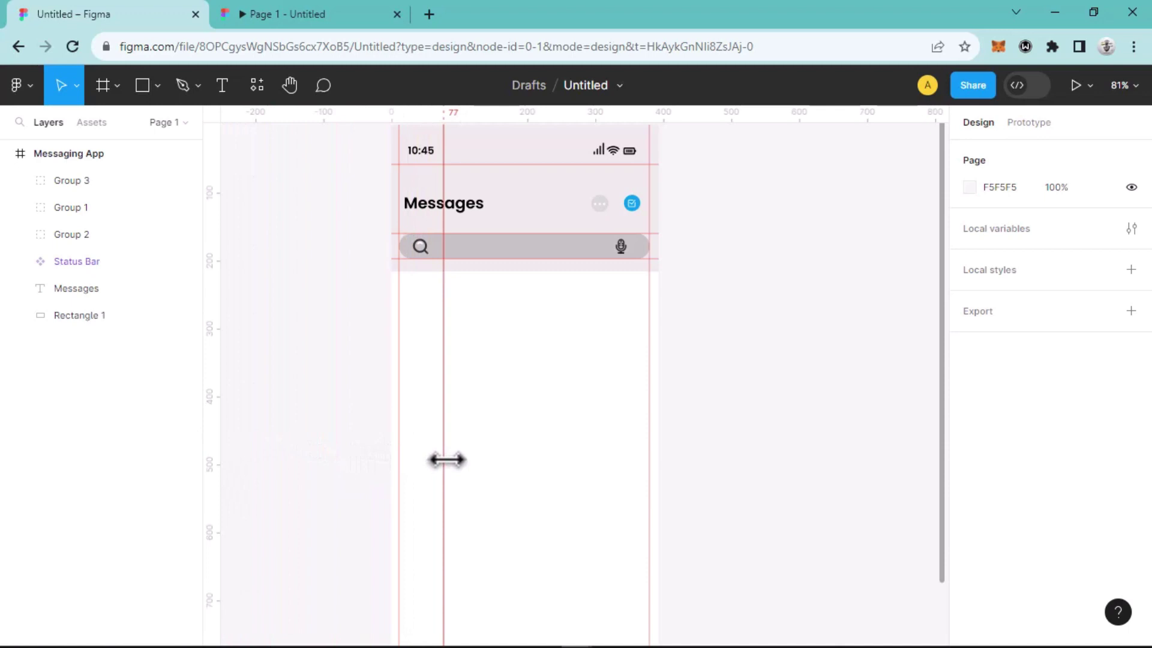
drag(446, 460, 445, 463)
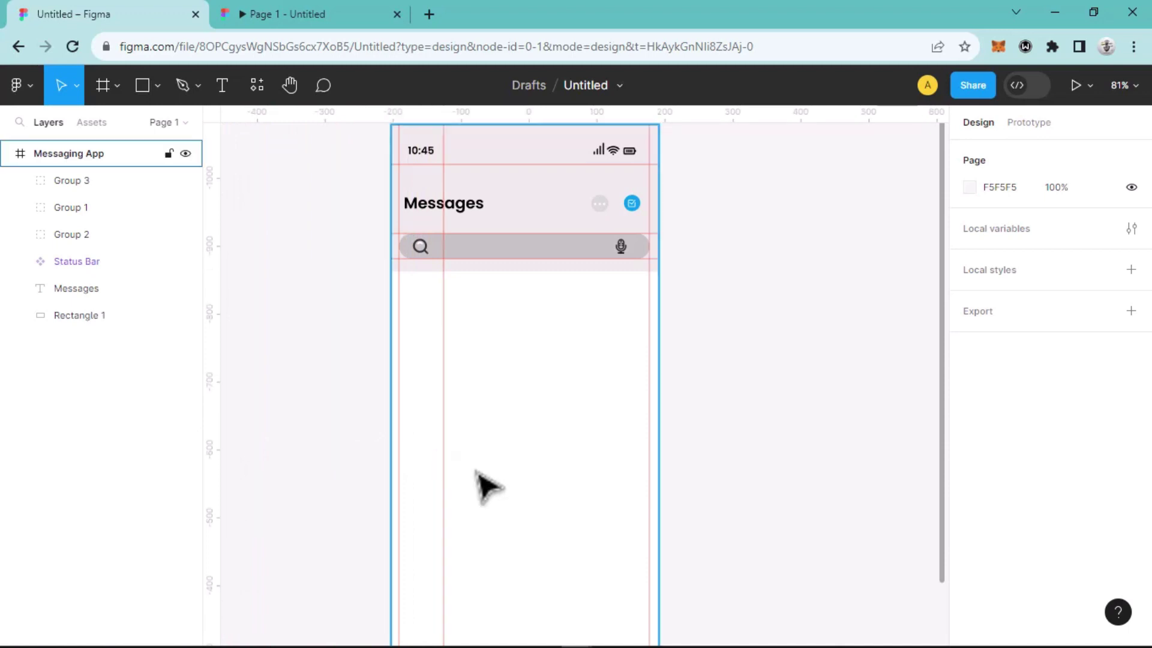
Step: Draw a 64 × 64 circle with the Ellipse tool below the header, between the two left guides, at X 11, Y 228
scroll(484, 483, up, 5)
scroll(393, 456, up, 4)
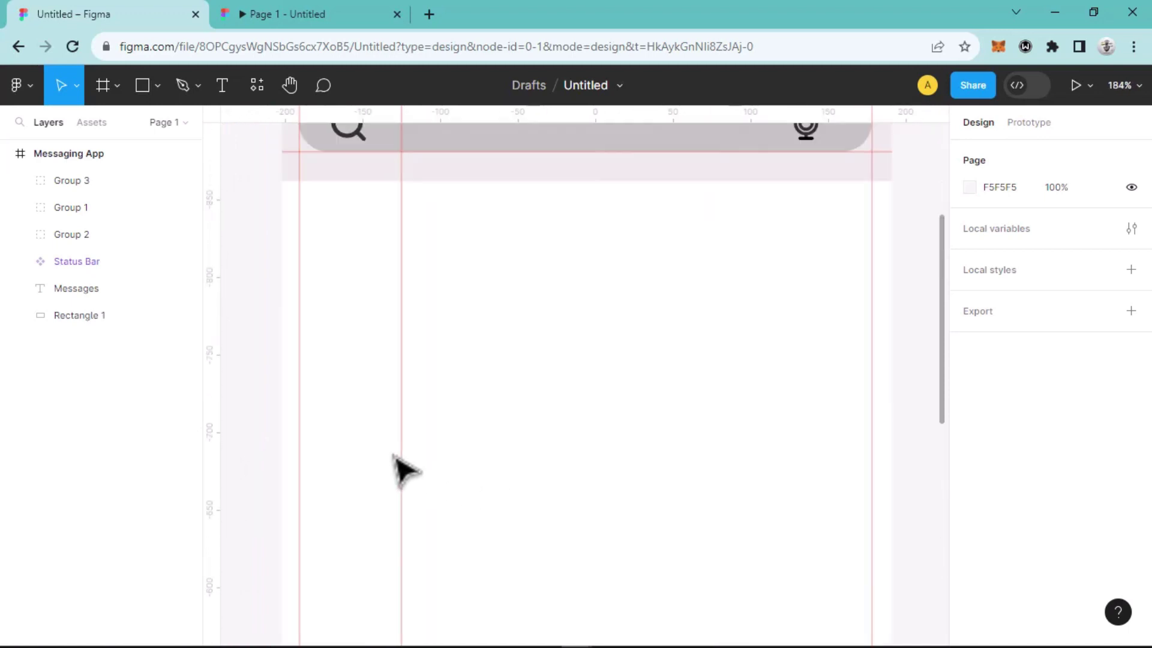
scroll(343, 479, down, 1)
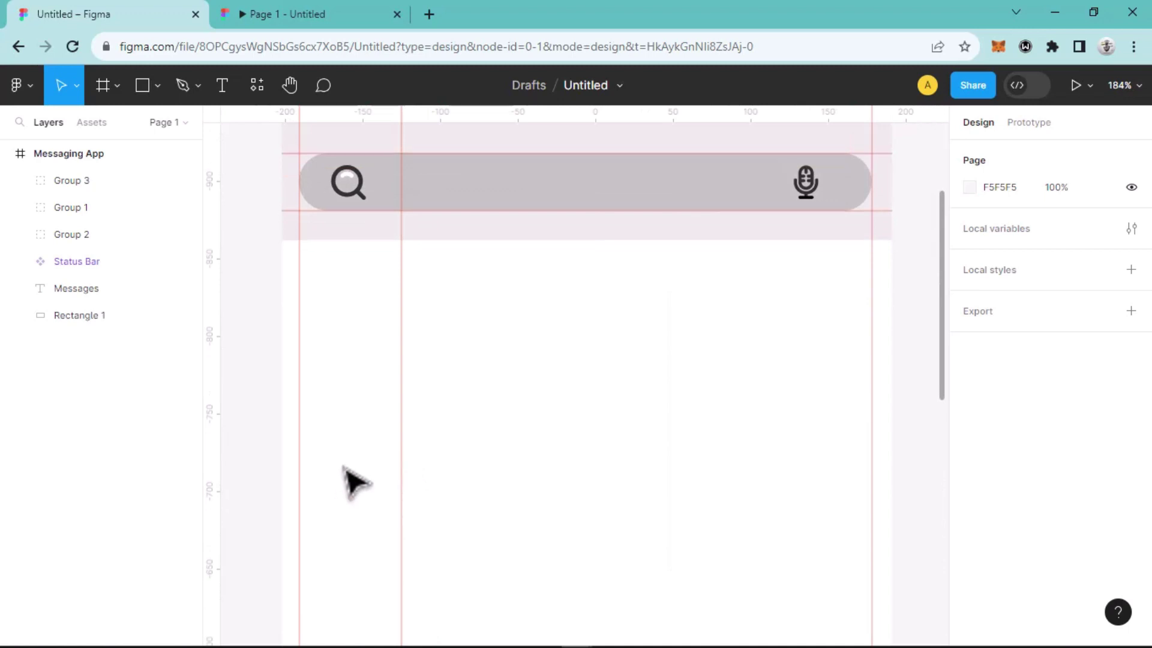
click(158, 86)
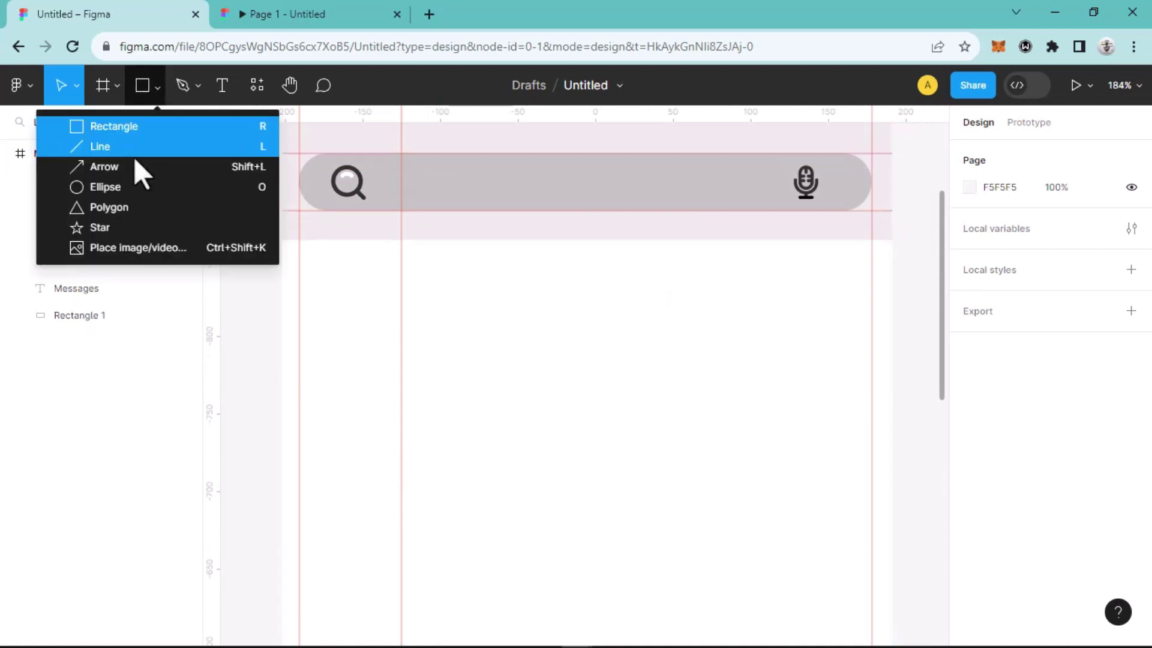
click(124, 187)
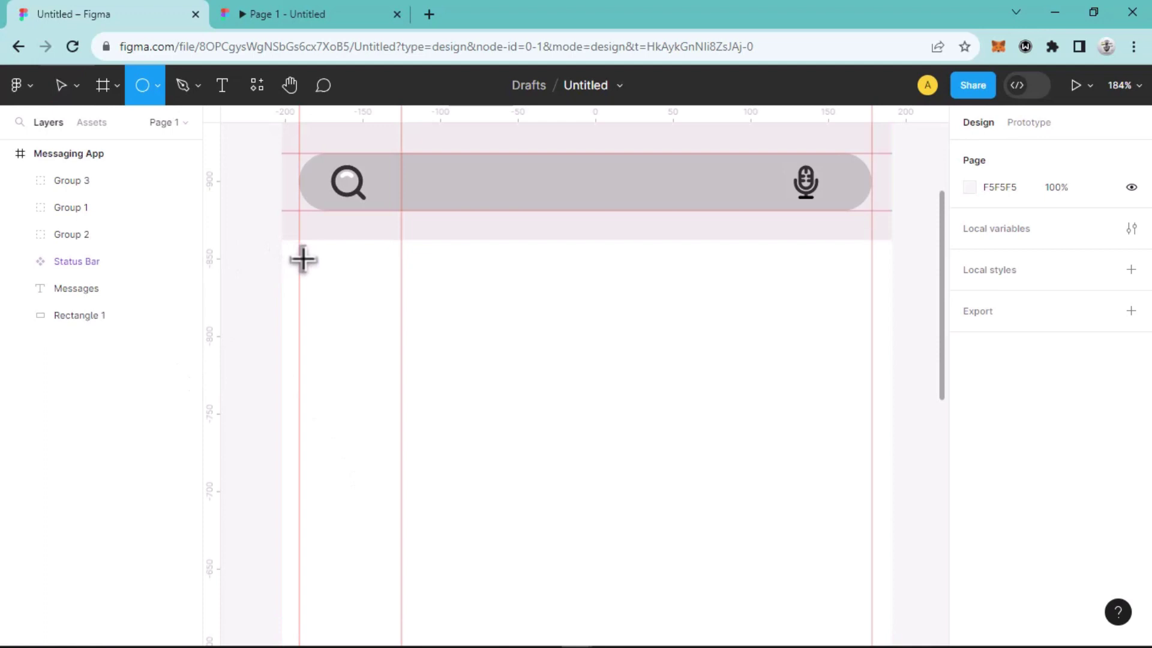
drag(302, 259, 377, 357)
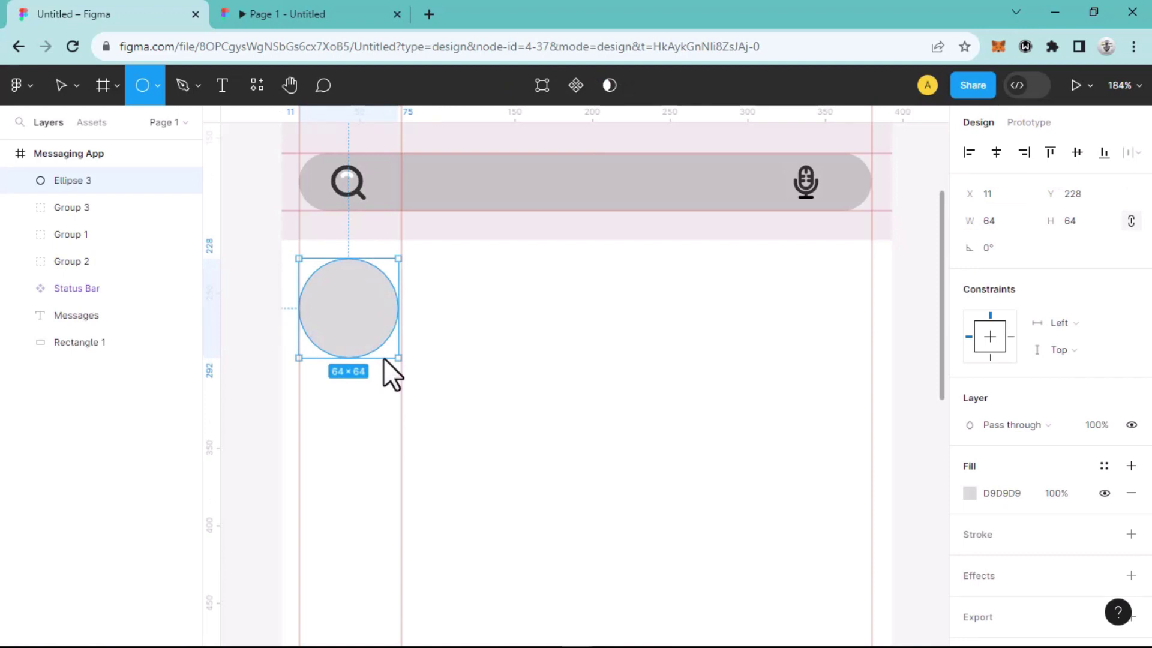
scroll(336, 456, down, 2)
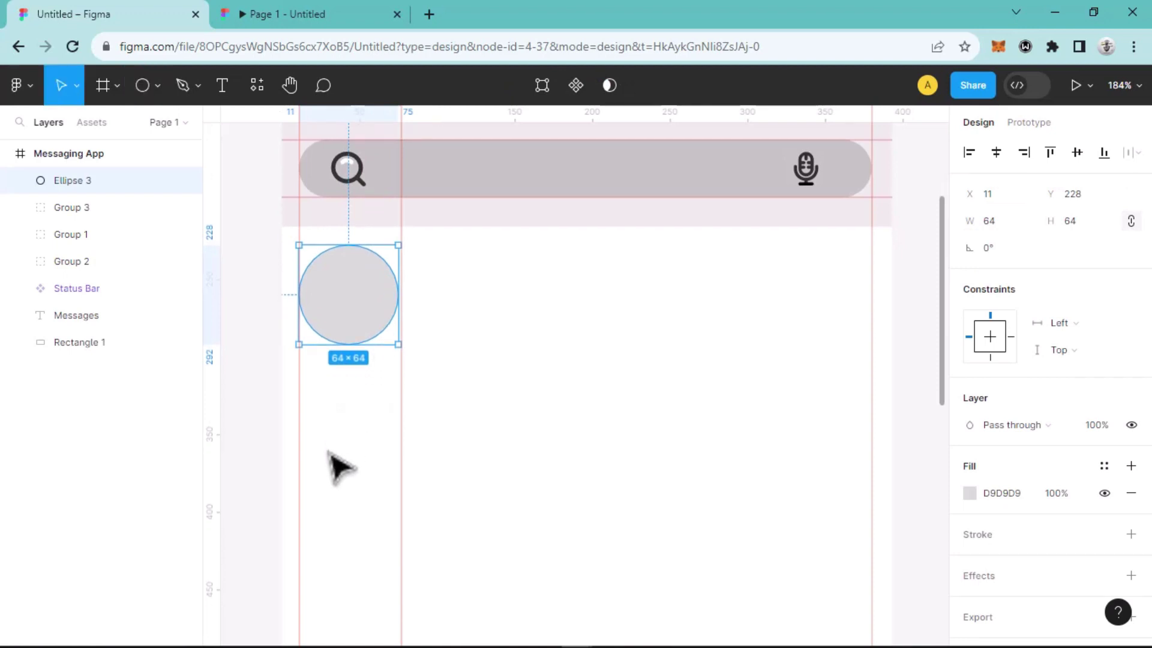
scroll(336, 462, down, 2)
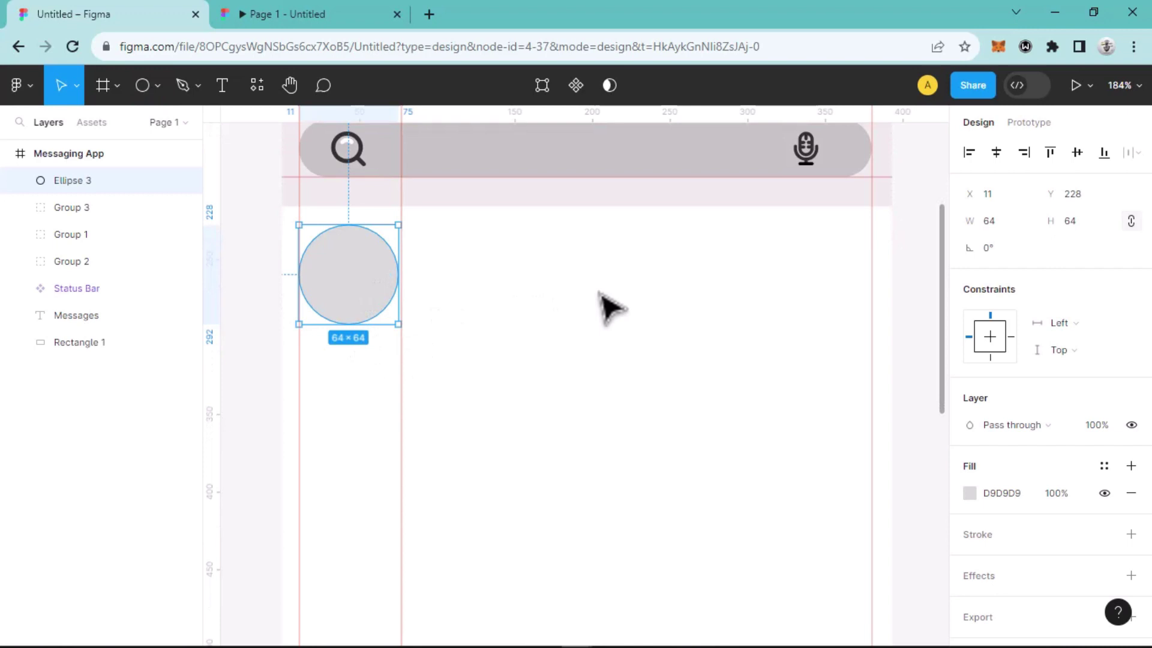
Step: Move the avatar circle down slightly to Y 232, keeping it at X 11 between the two left guides
scroll(525, 309, down, 5)
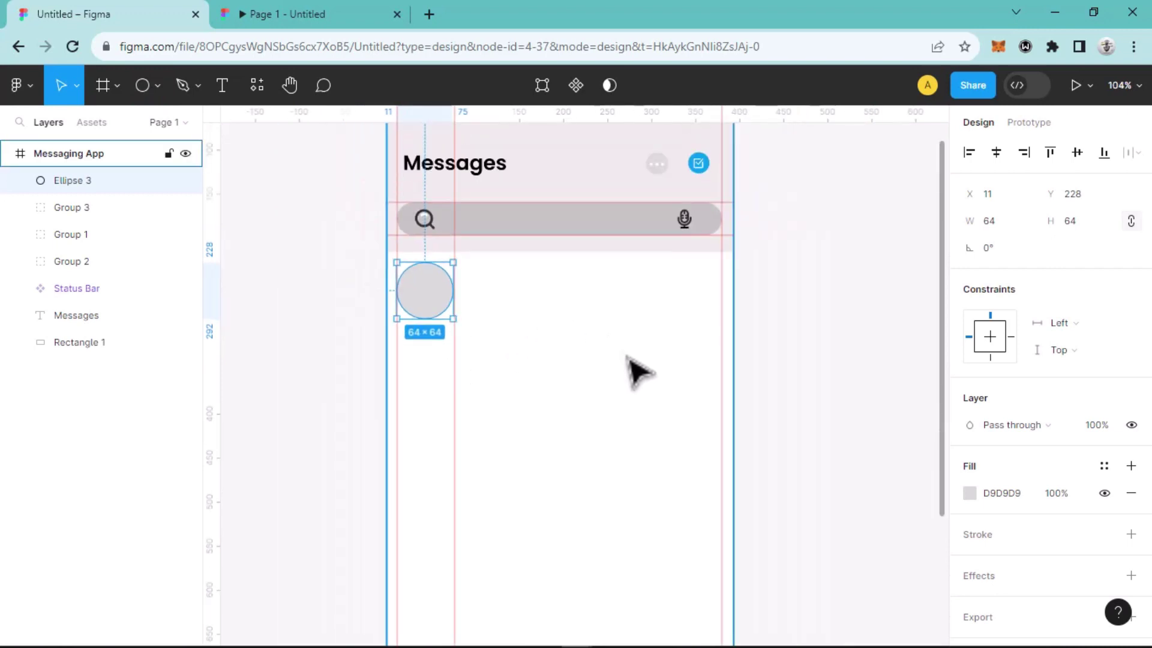
scroll(629, 357, down, 4)
scroll(630, 366, down, 4)
scroll(627, 367, down, 3)
scroll(623, 366, up, 4)
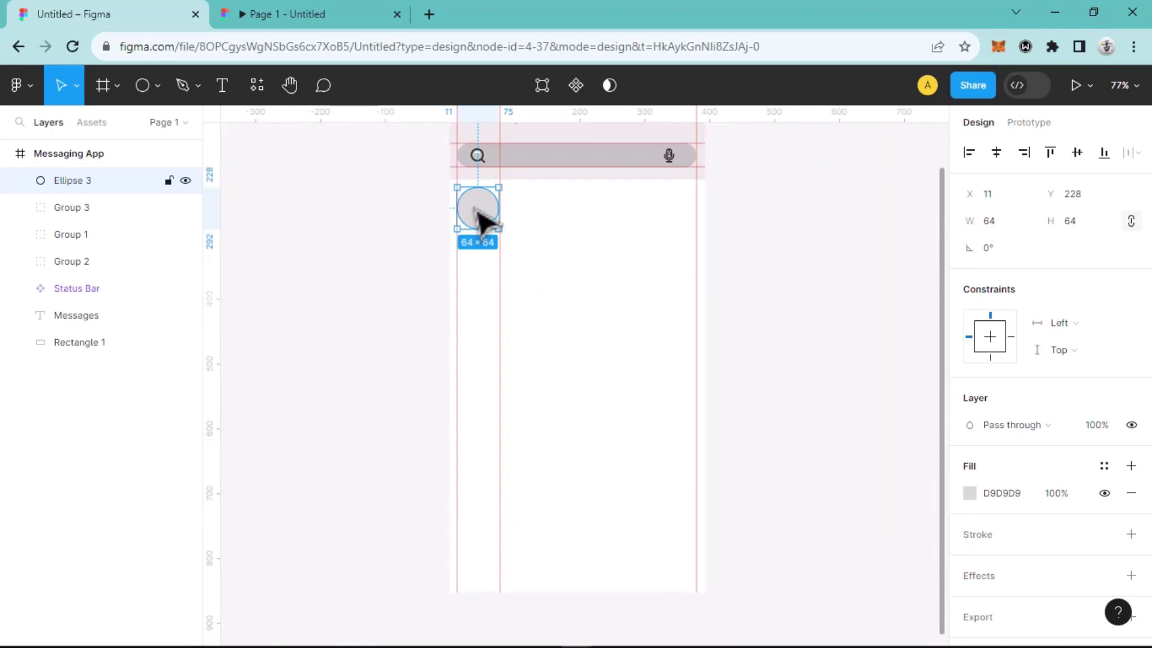
drag(476, 208, 480, 219)
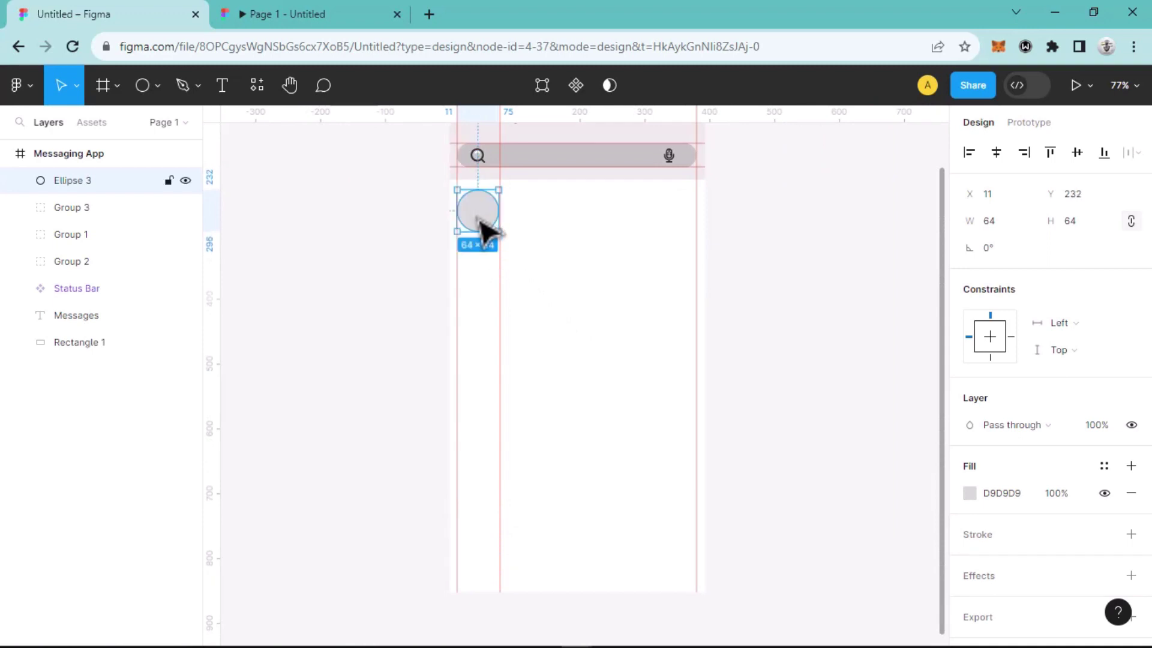
Step: Duplicate the circle five times straight down the avatar column, placing the copies at Y 331, 430, 529, 628 and 727
key(ctrl+d)
drag(478, 231, 485, 298)
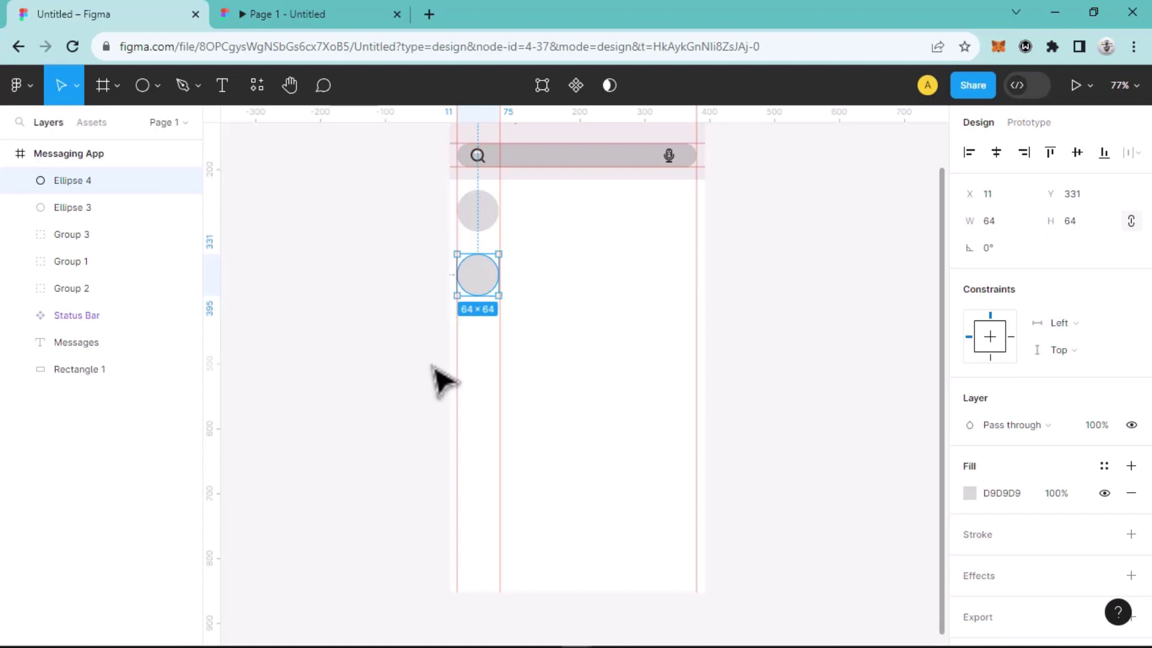
key(ctrl+d)
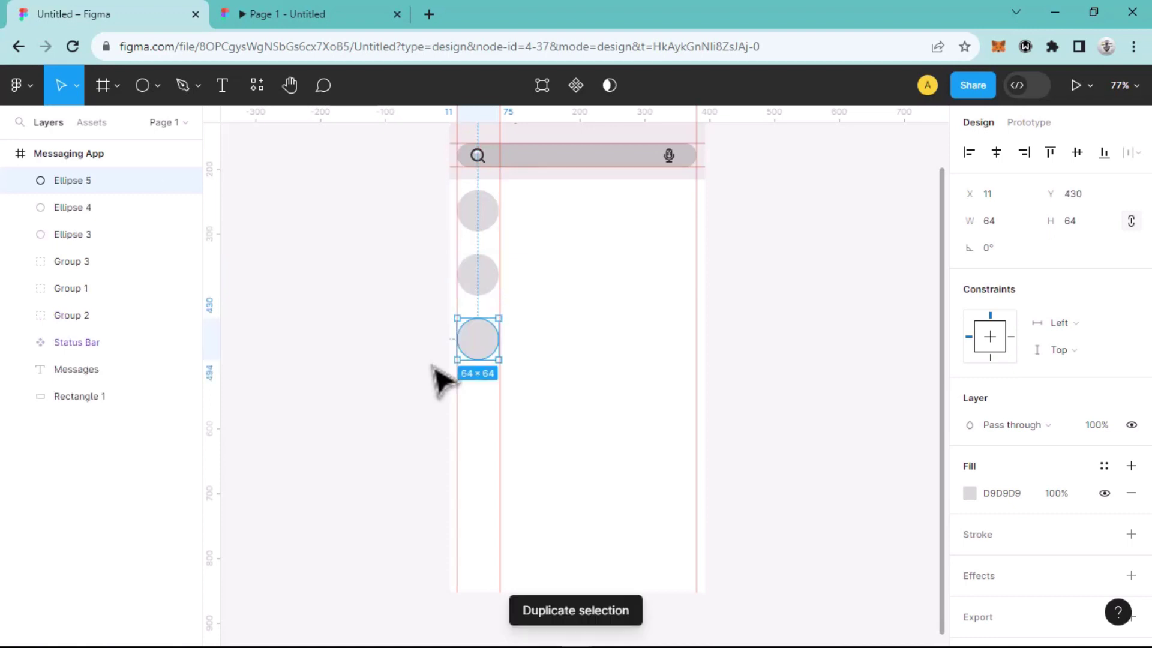
key(ctrl+d)
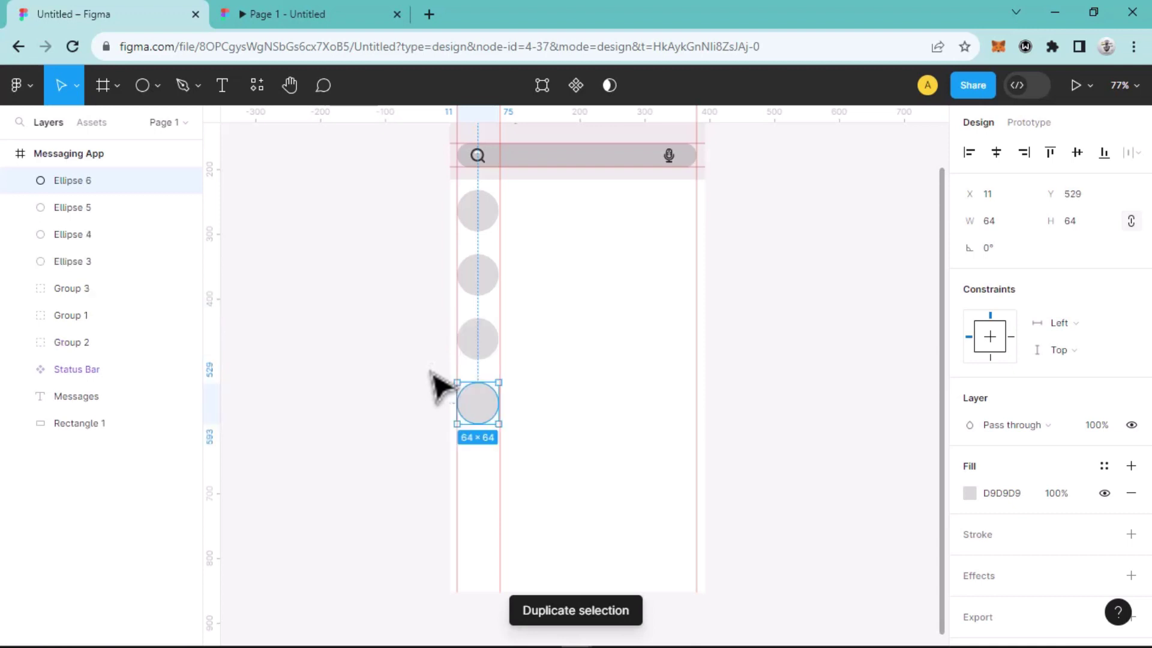
key(ctrl+d)
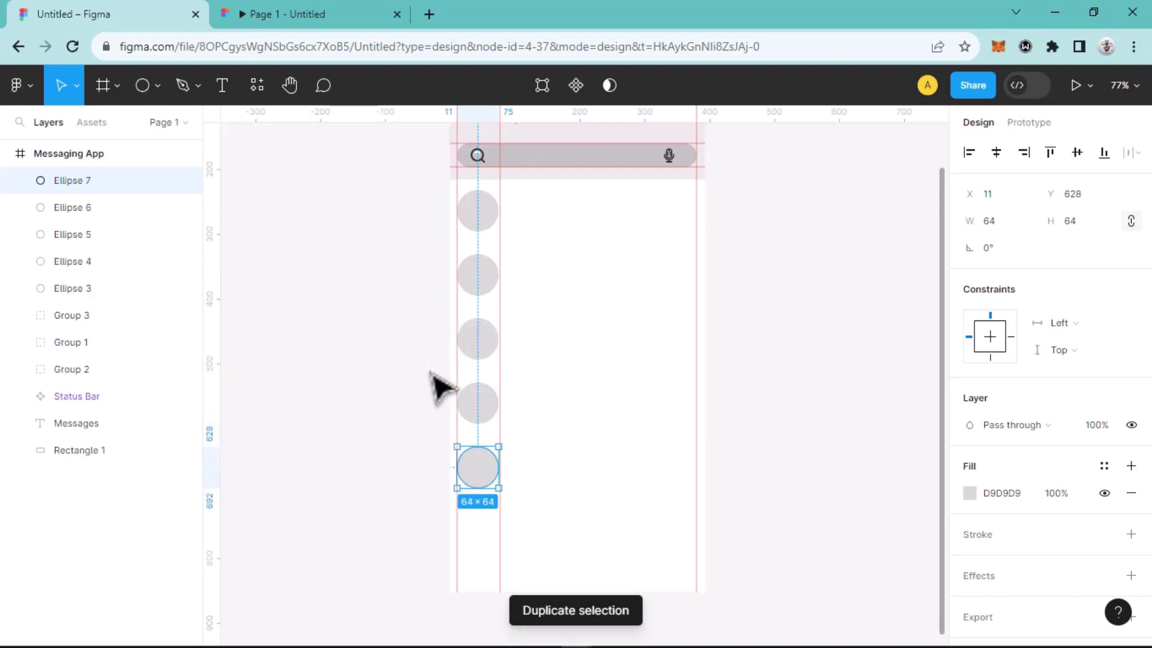
key(ctrl+d)
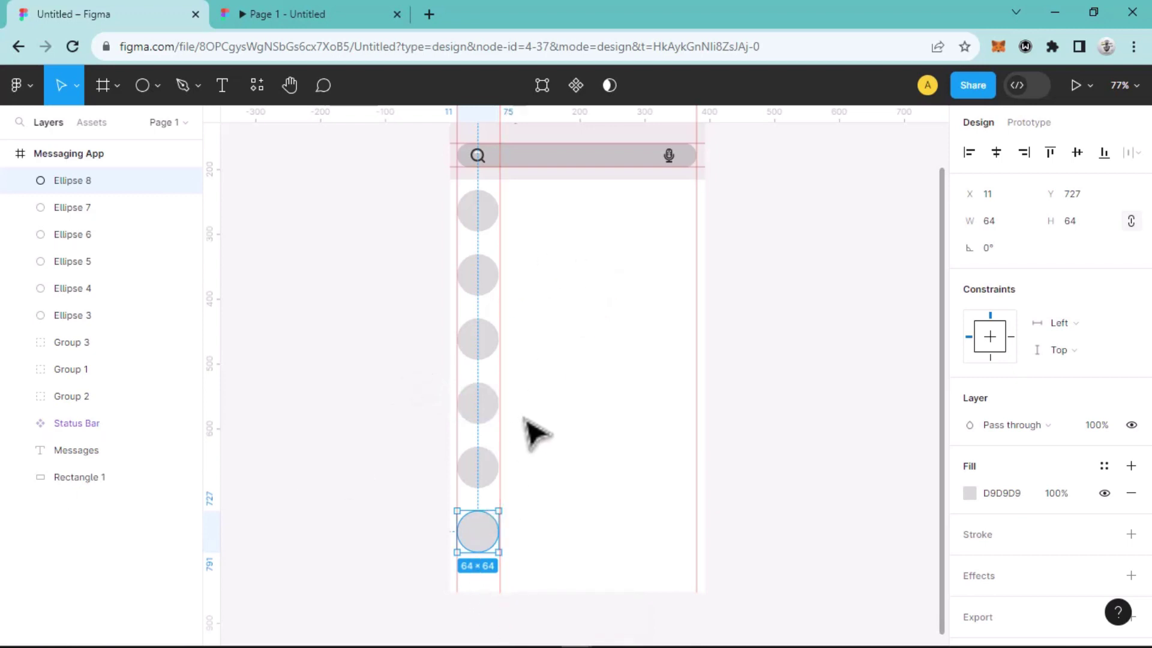
Step: Check the column of six avatar circles in the prototype preview and return to the design file
scroll(536, 435, up, 2)
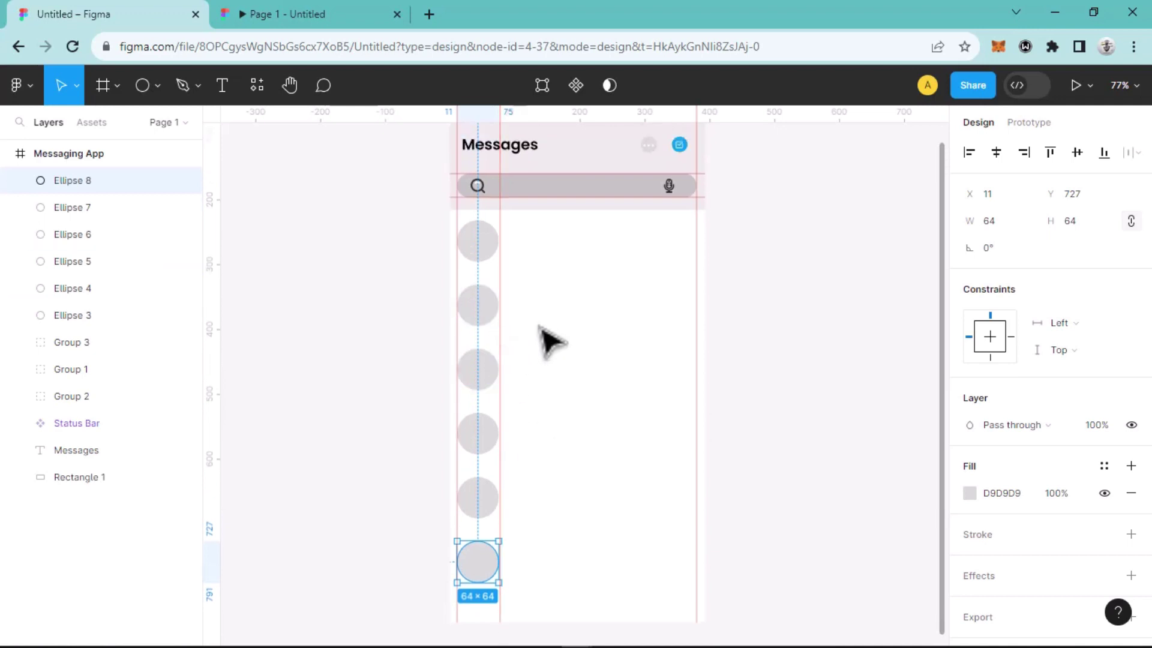
click(318, 18)
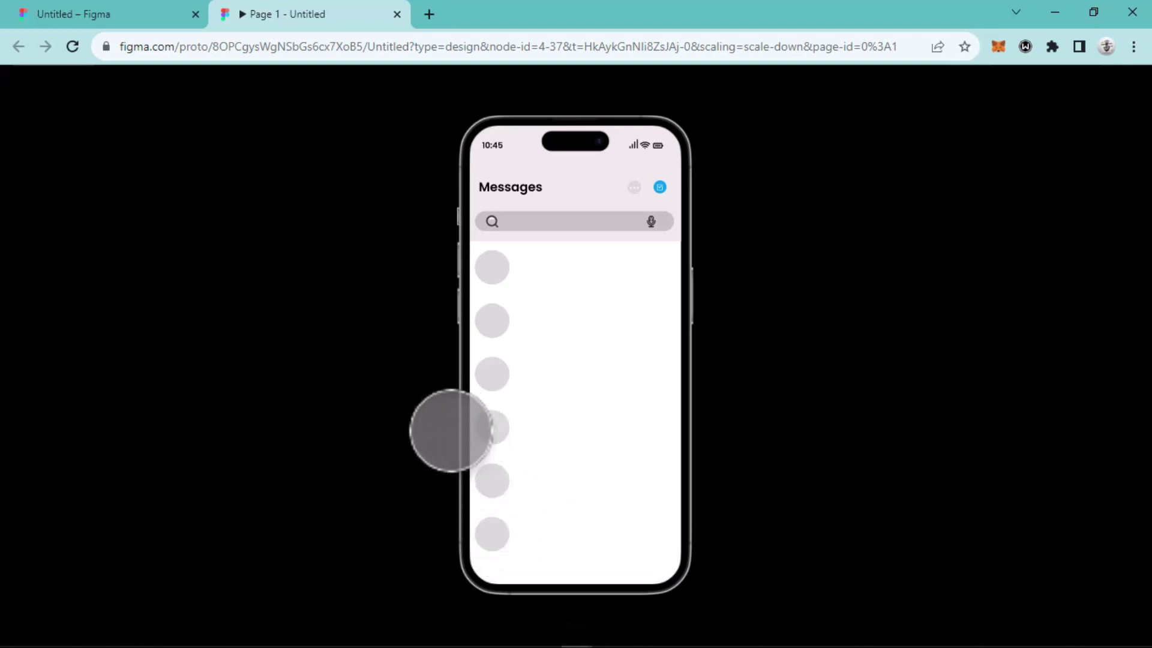
click(139, 16)
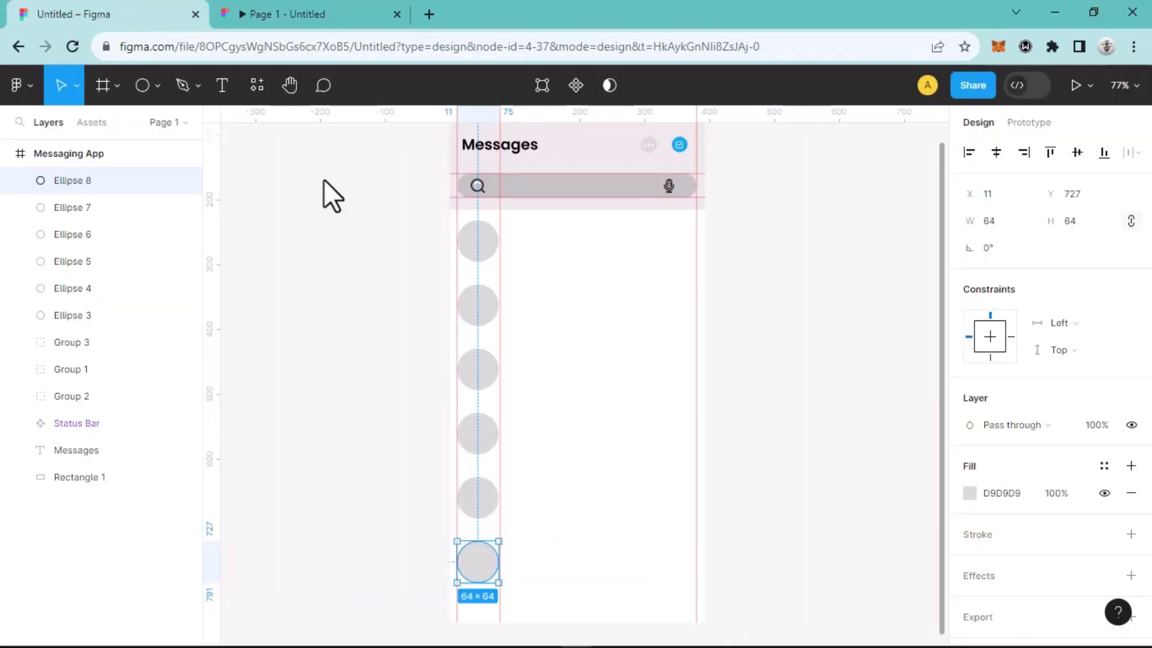
Step: Fill the first circle below the search bar with a profile photo using the Avatars plugin
click(481, 253)
right_click(483, 259)
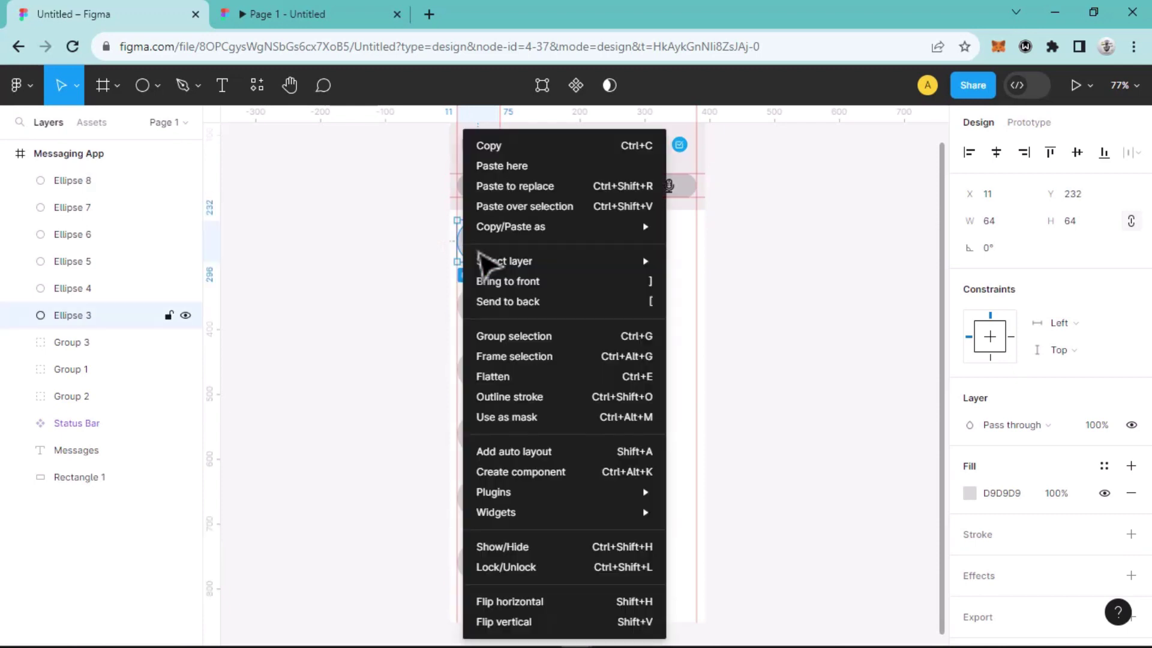
mouse_move(632, 497)
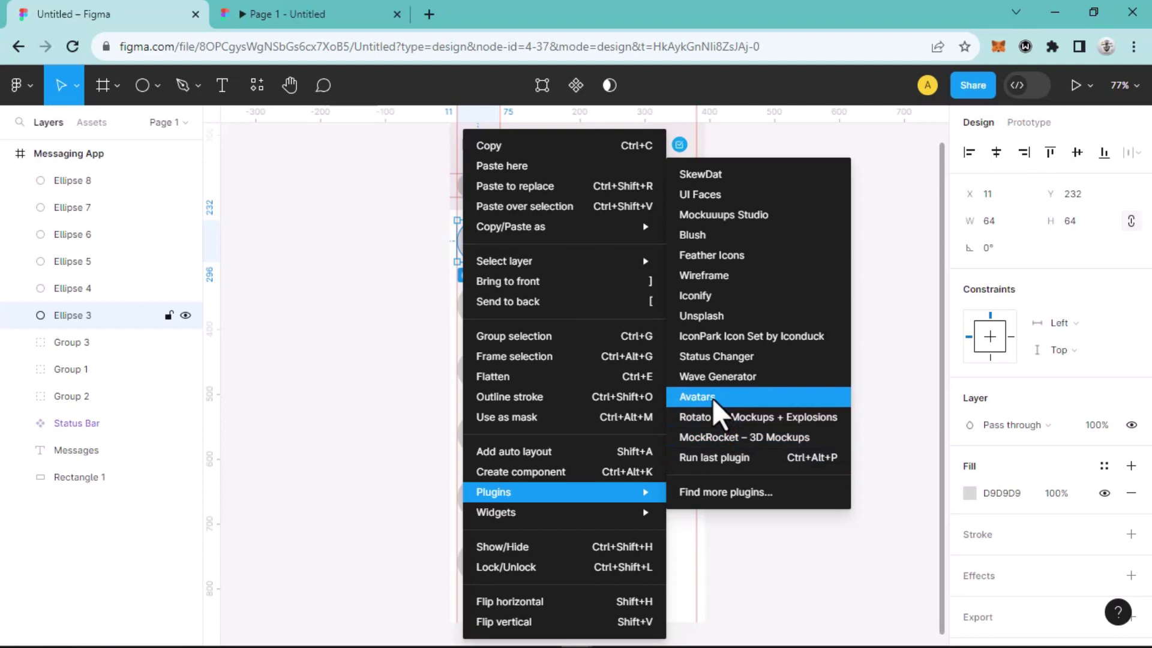
key(Escape)
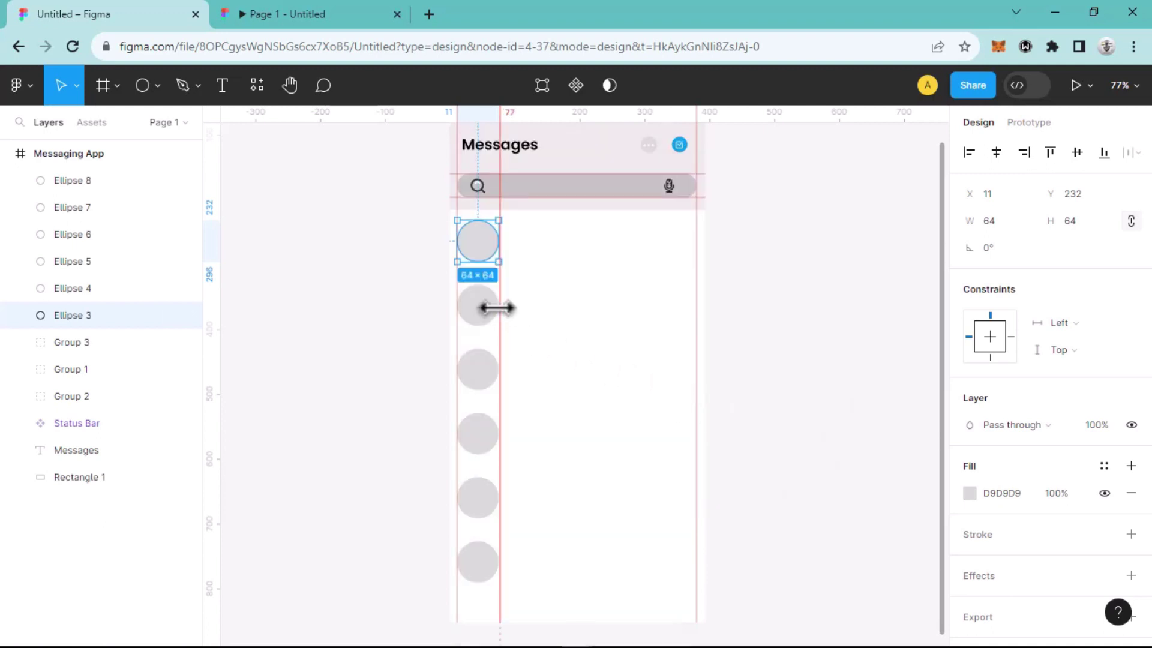
scroll(495, 308, up, 2)
scroll(486, 285, up, 5)
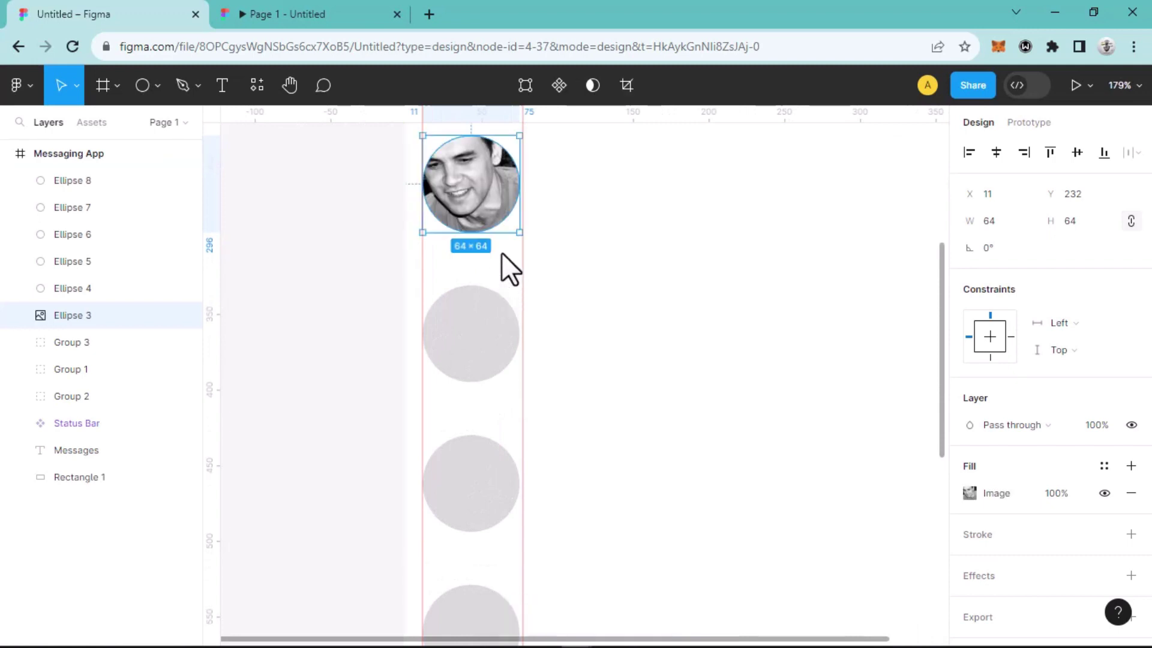
Step: Run the Avatars plugin again on the second and third circles to fill each with a profile photo
right_click(477, 361)
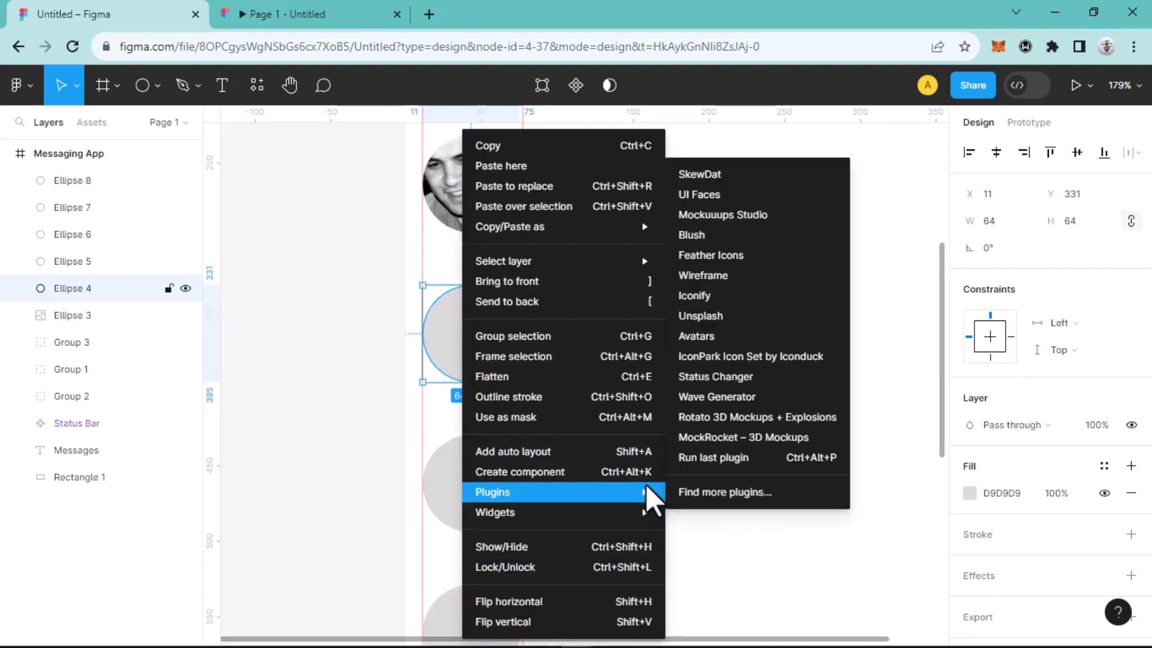
click(738, 458)
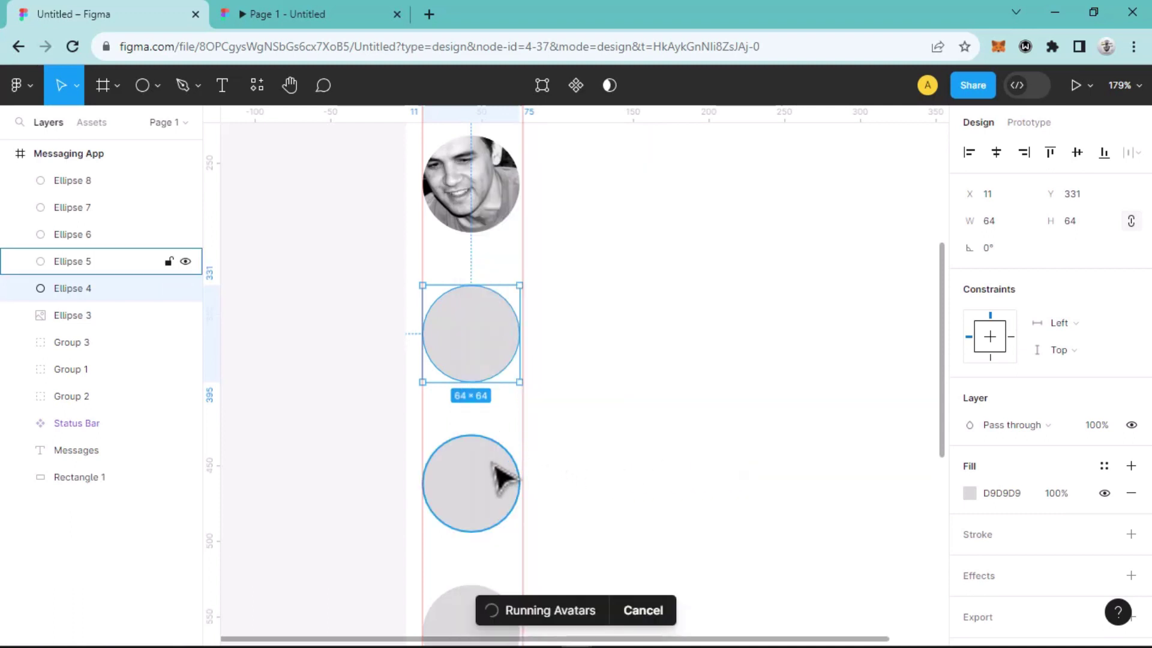
click(474, 493)
right_click(474, 495)
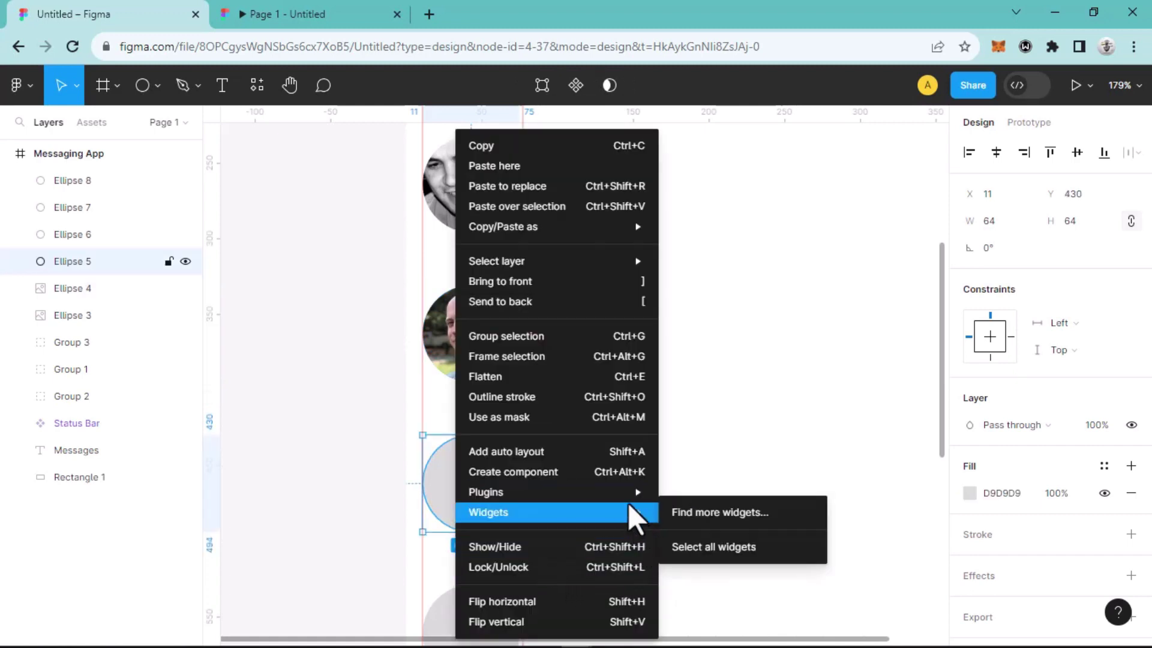
mouse_move(639, 493)
click(728, 471)
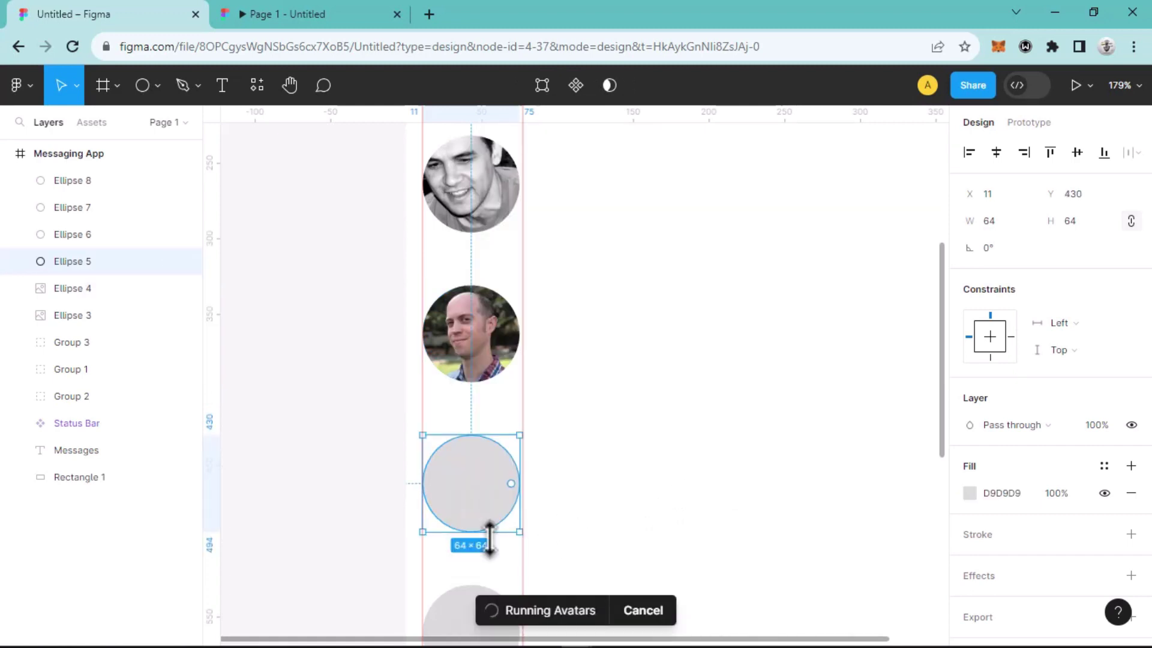
Step: Fill the fourth and fifth circles, at Y 529 and Y 628, with profile photos by rerunning the Avatars plugin on each
scroll(490, 538, down, 4)
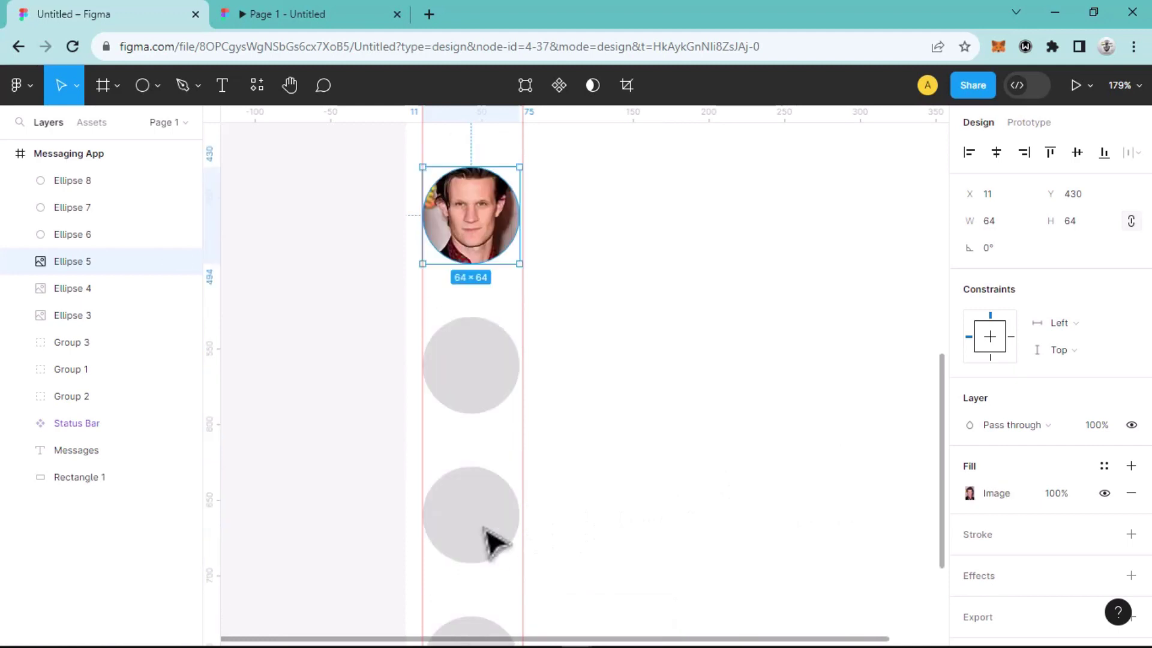
click(470, 391)
right_click(471, 393)
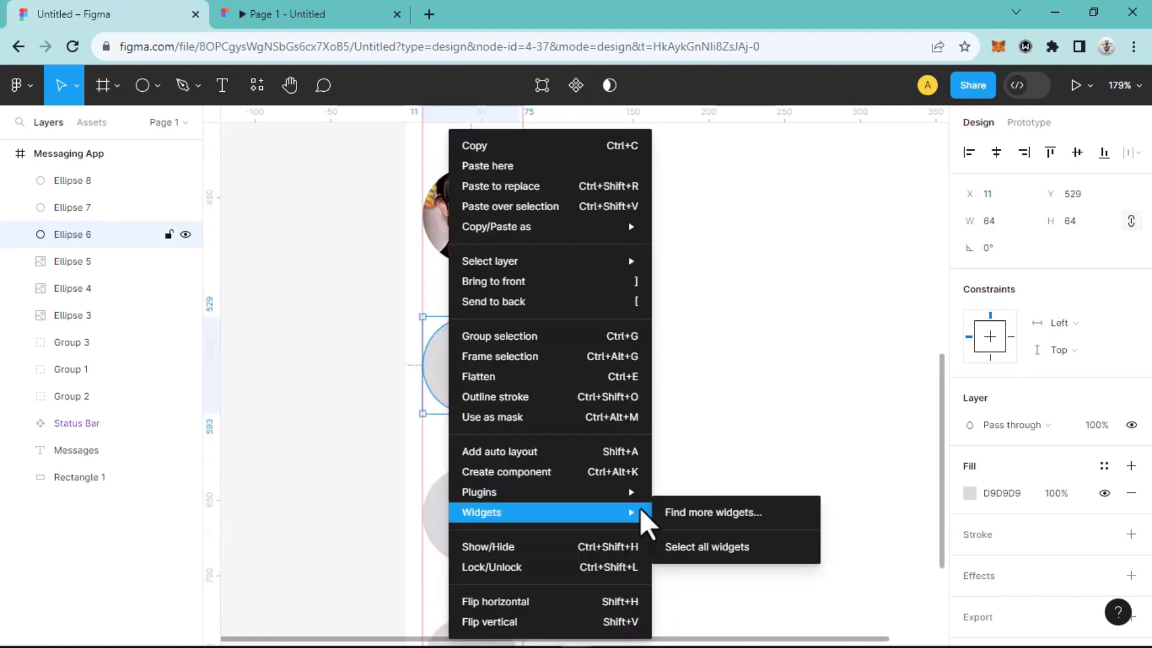
mouse_move(639, 493)
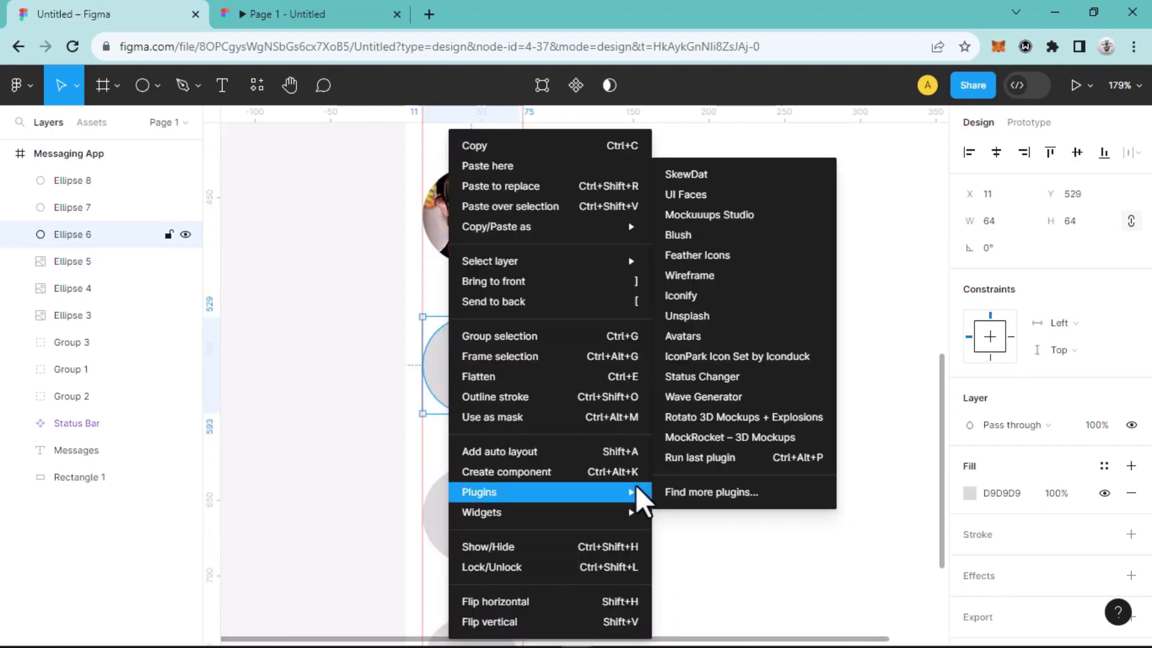
click(707, 458)
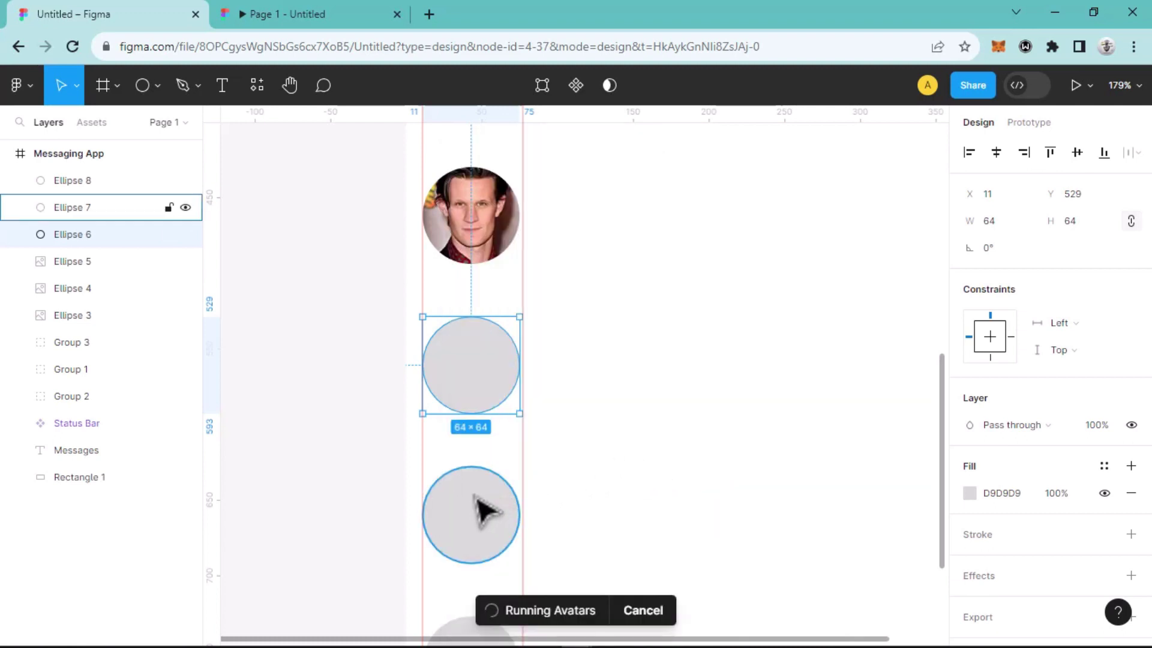
click(471, 527)
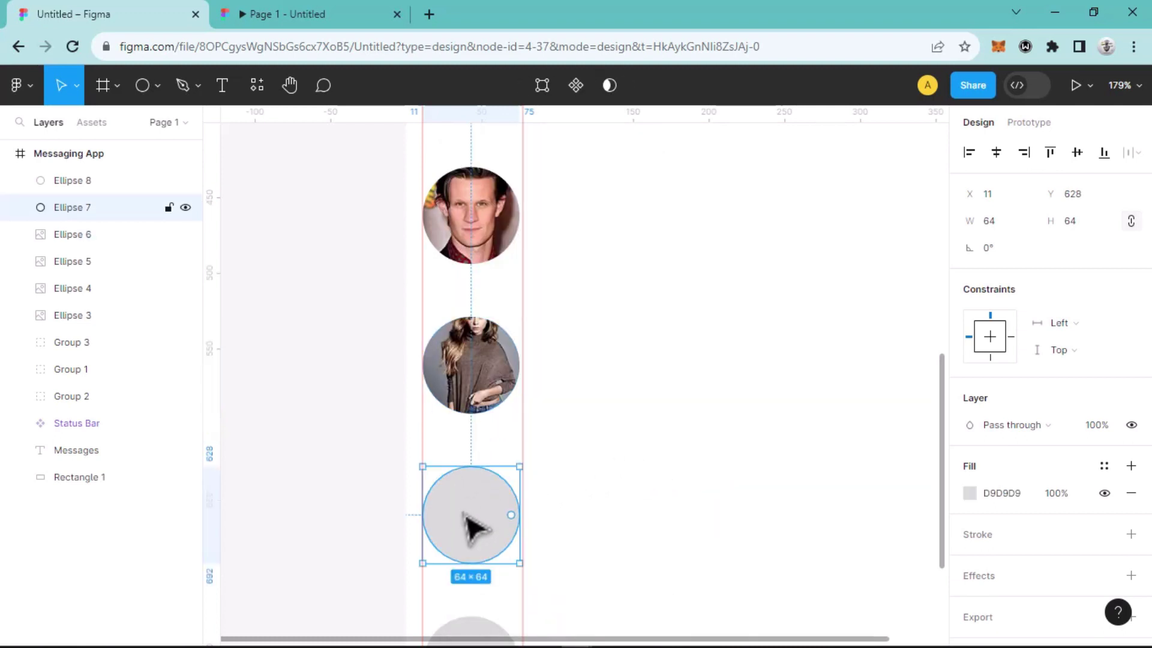
right_click(470, 523)
mouse_move(638, 492)
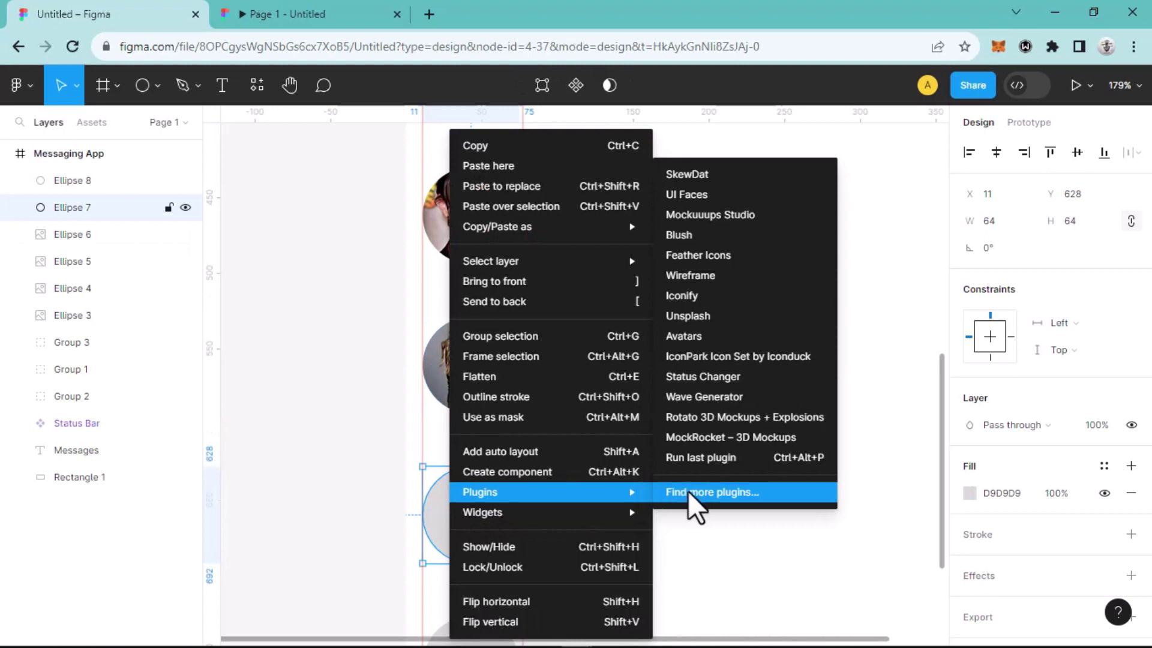
click(714, 458)
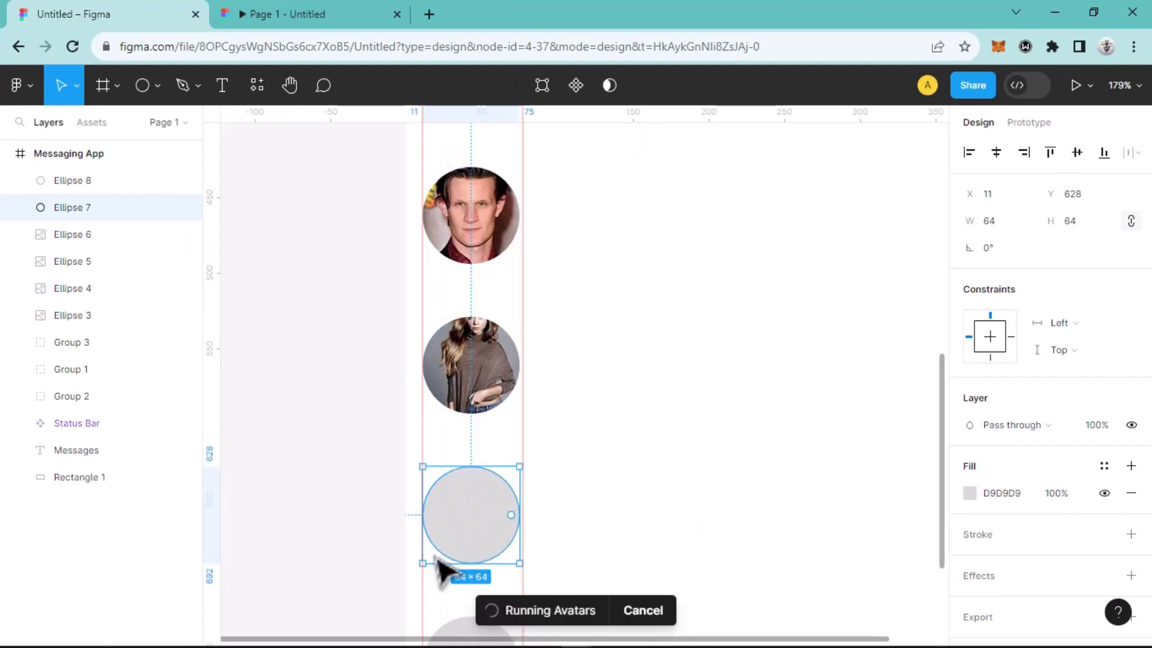
Step: Fill the sixth and last circle, at Y 727, with a profile photo by rerunning the Avatars plugin
scroll(480, 560, down, 3)
click(487, 560)
right_click(487, 558)
mouse_move(627, 506)
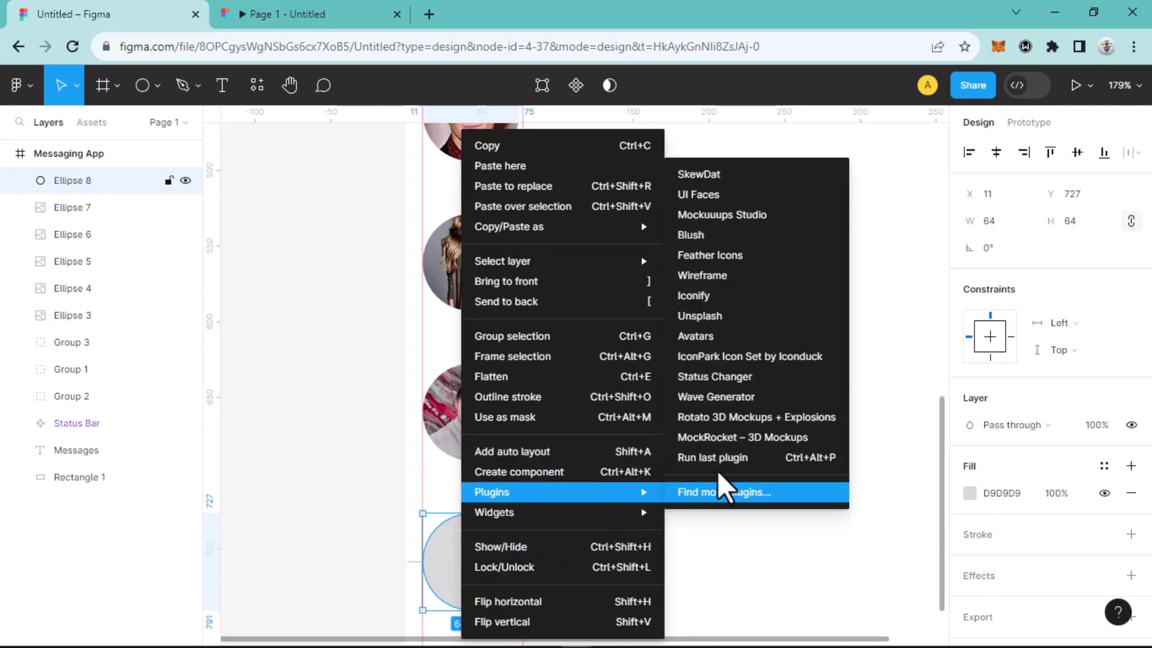
key(Return)
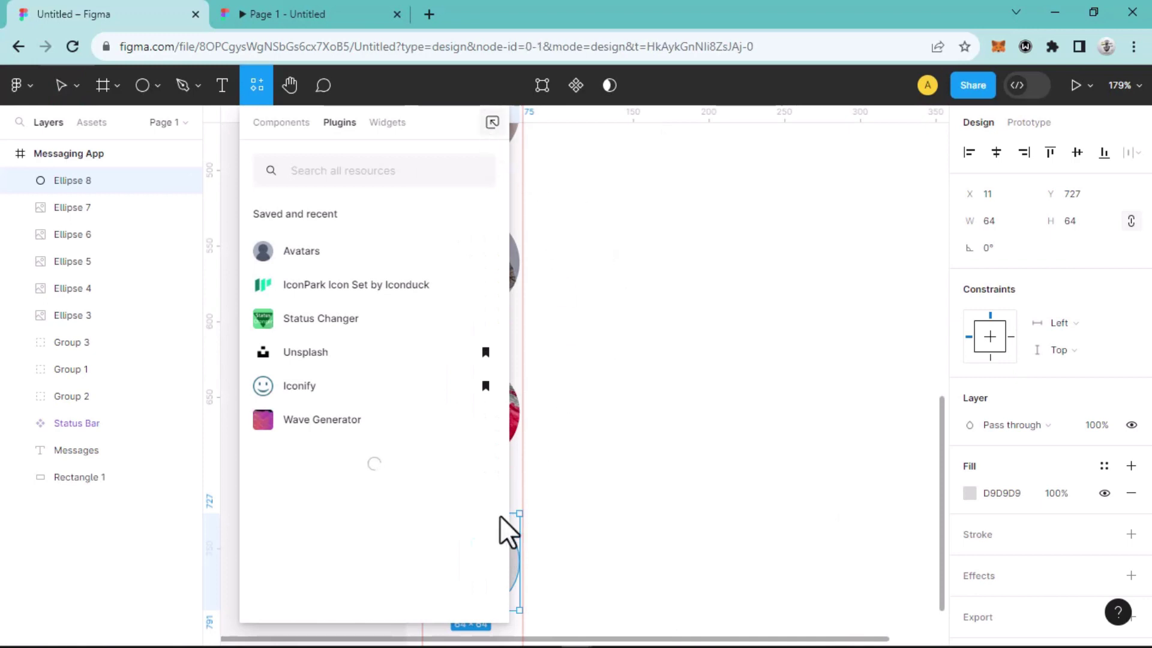
click(575, 567)
right_click(478, 568)
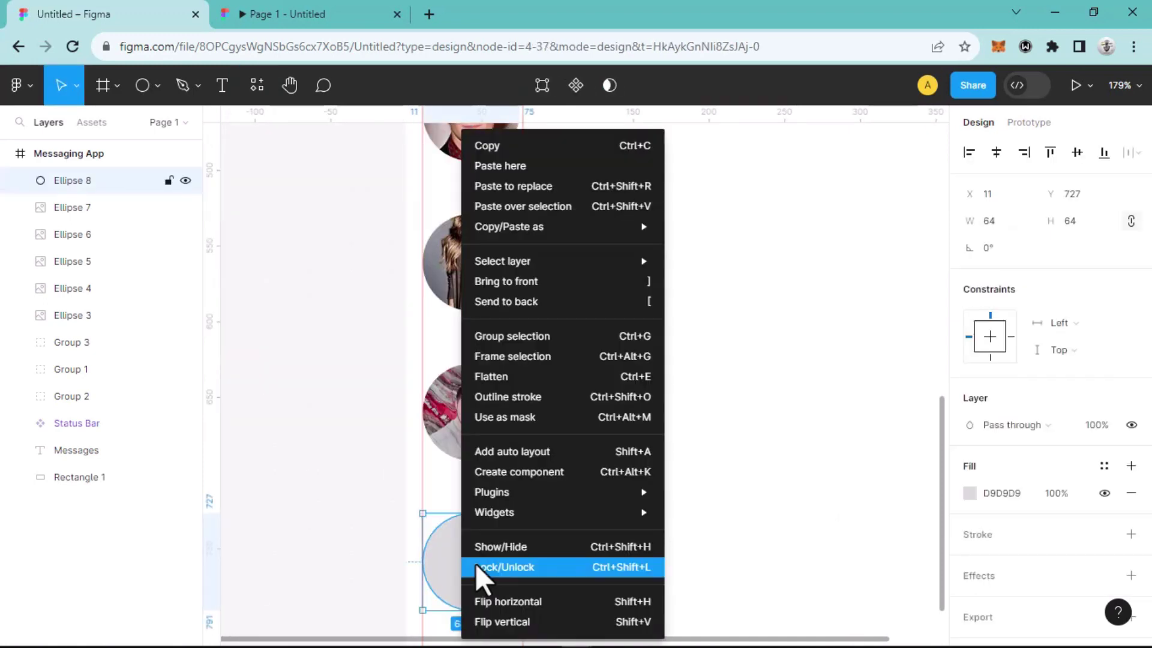
mouse_move(642, 491)
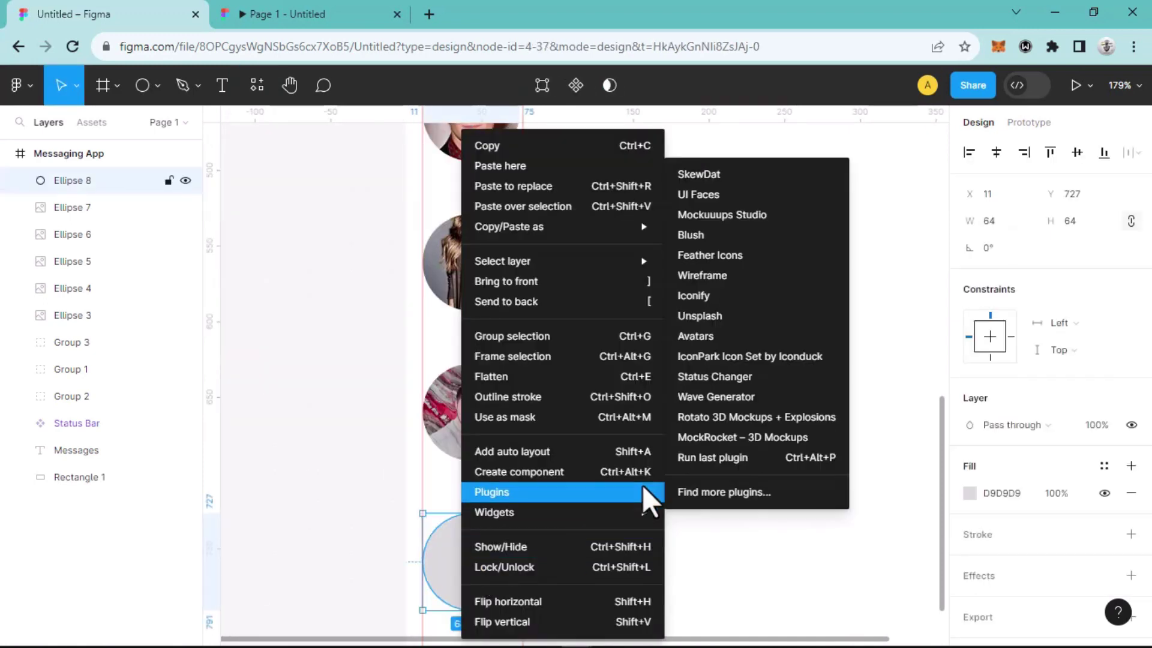
click(723, 459)
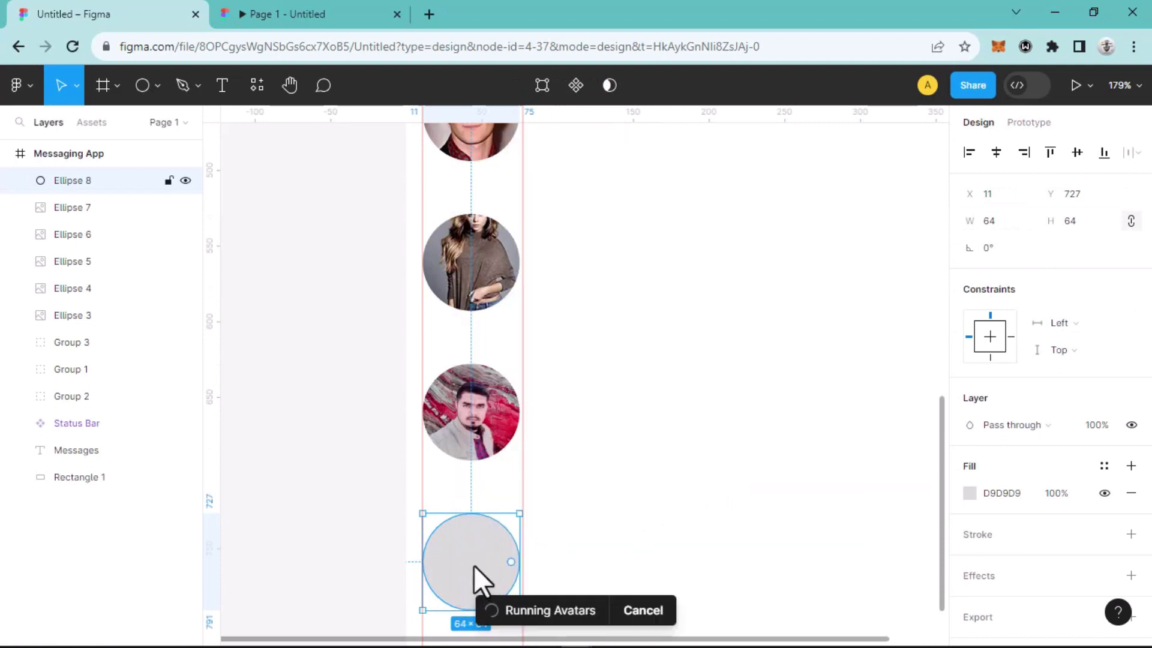
Step: Review the completed avatar column on the canvas and in the prototype preview
scroll(472, 557, down, 3)
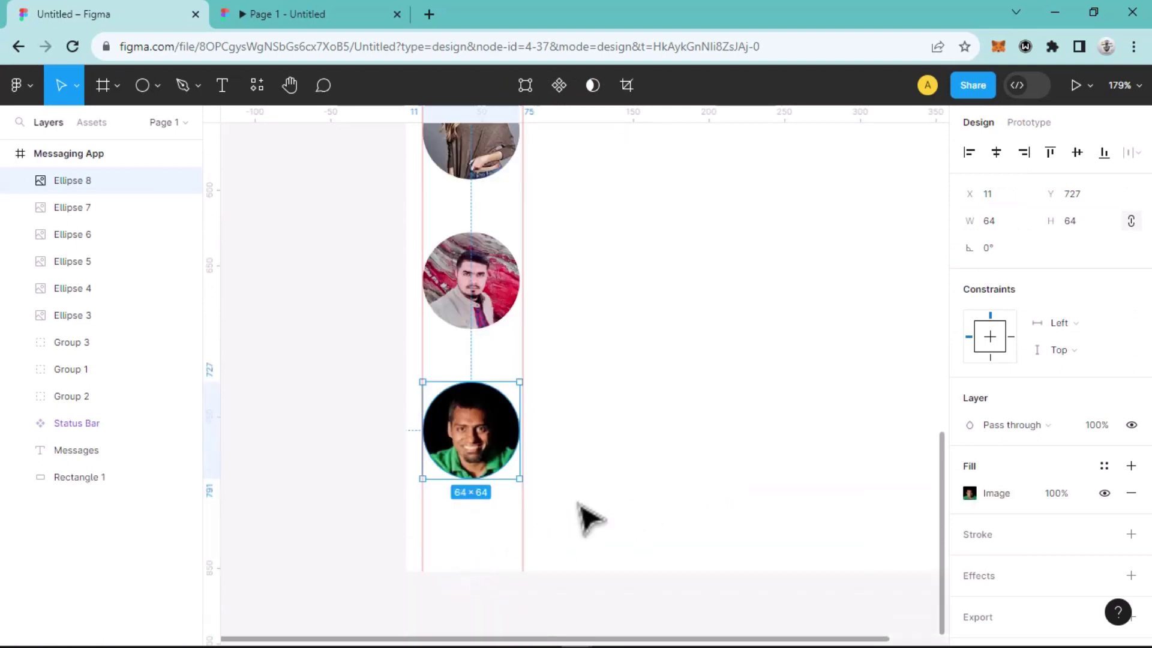
scroll(602, 528, up, 4)
scroll(594, 462, up, 3)
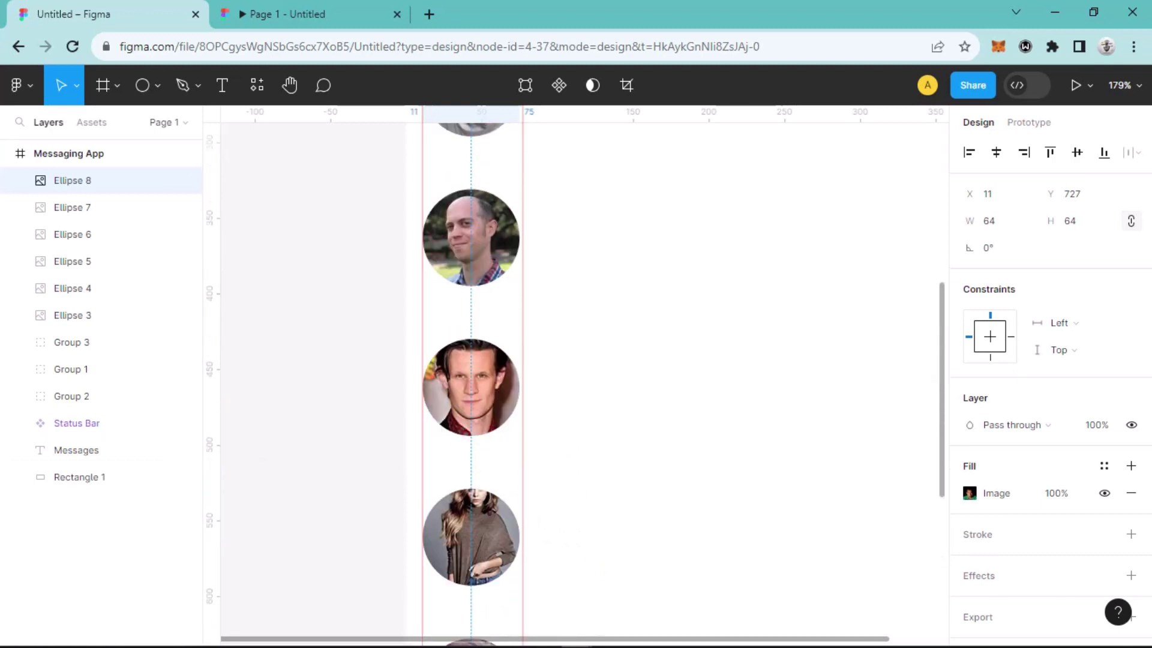
click(585, 304)
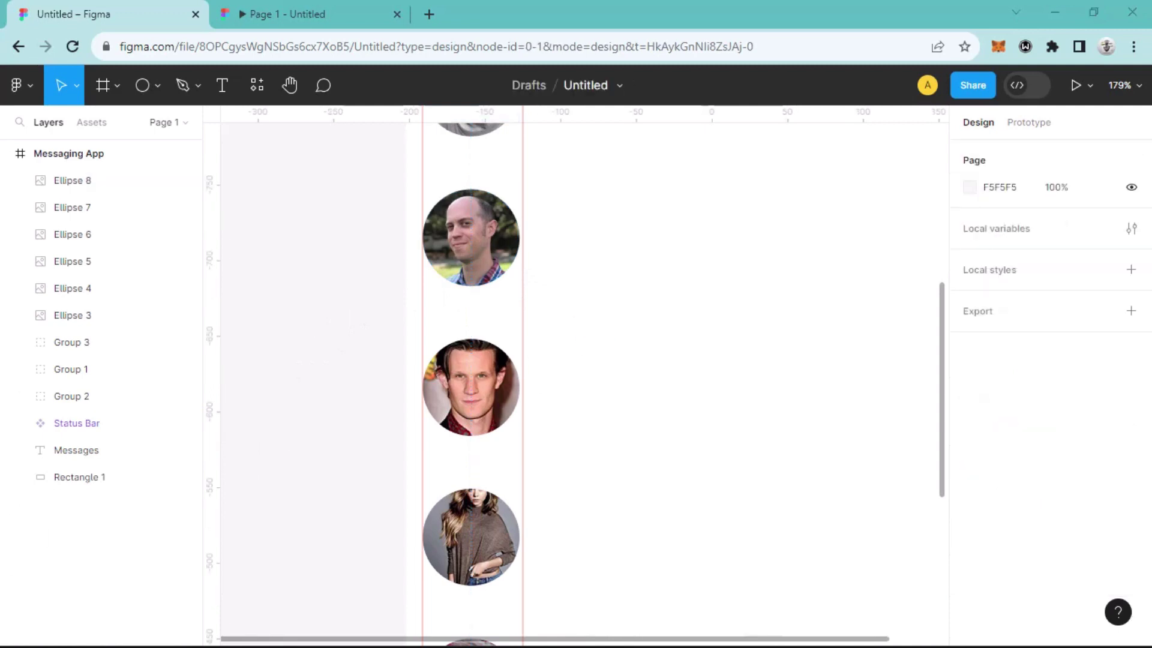
click(319, 13)
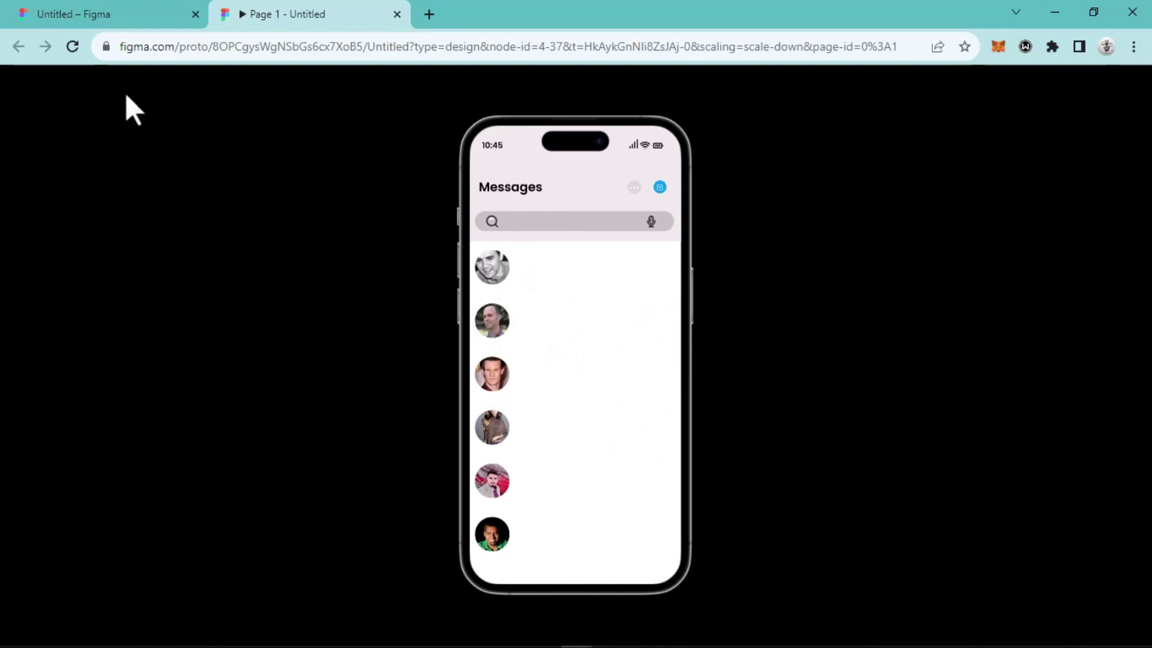
Step: Return to the design file and add the contact's full name as text beside the first avatar, at X 91, Y 236
click(135, 17)
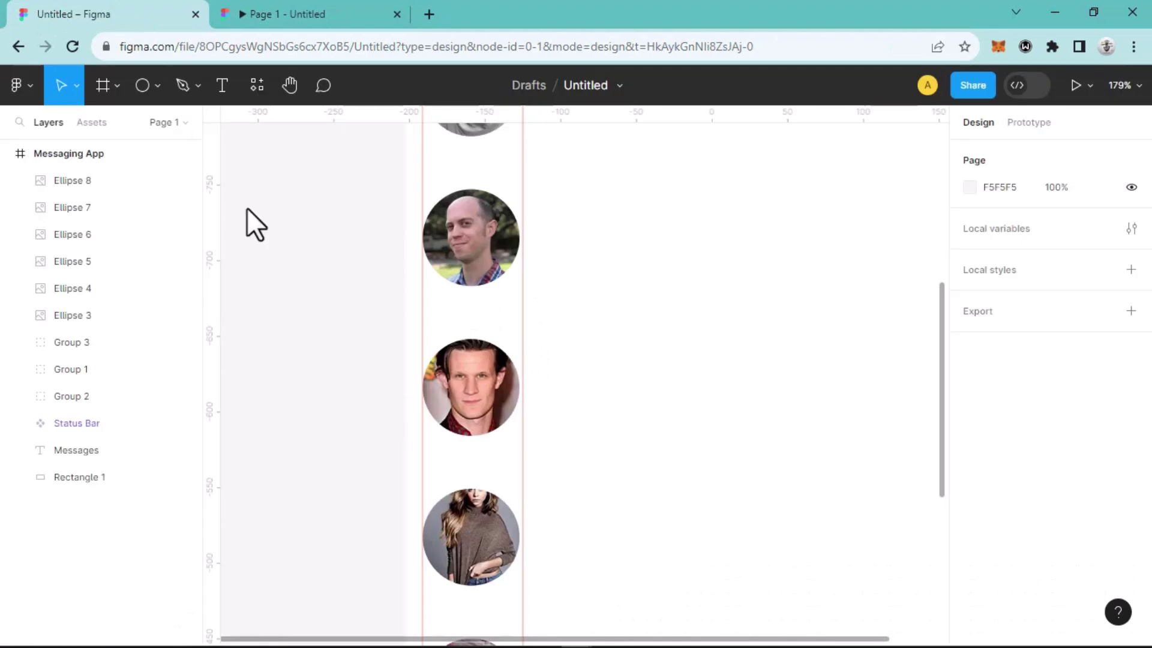
scroll(581, 362, up, 5)
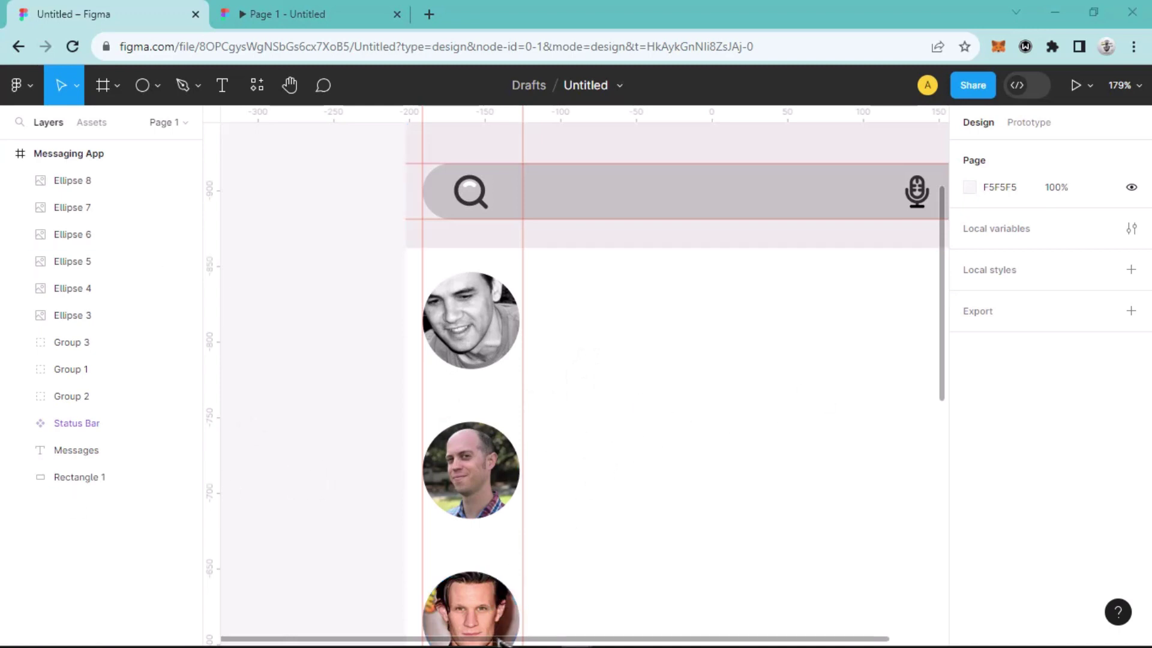
scroll(585, 372, right, 4)
drag(463, 643, 457, 645)
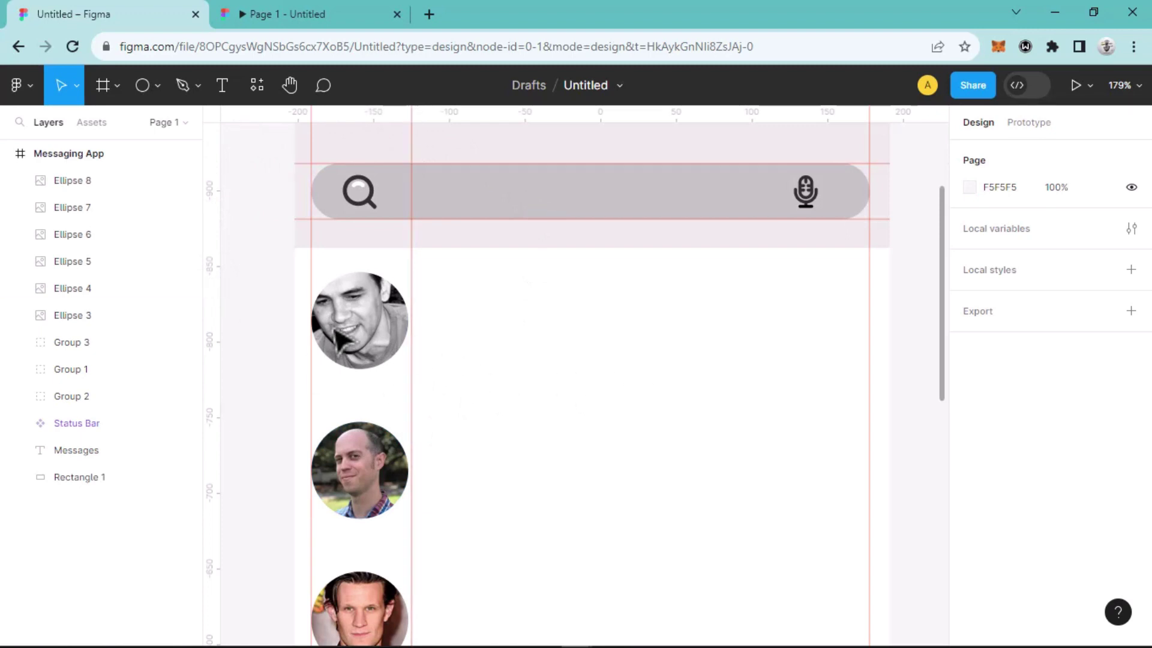
click(222, 85)
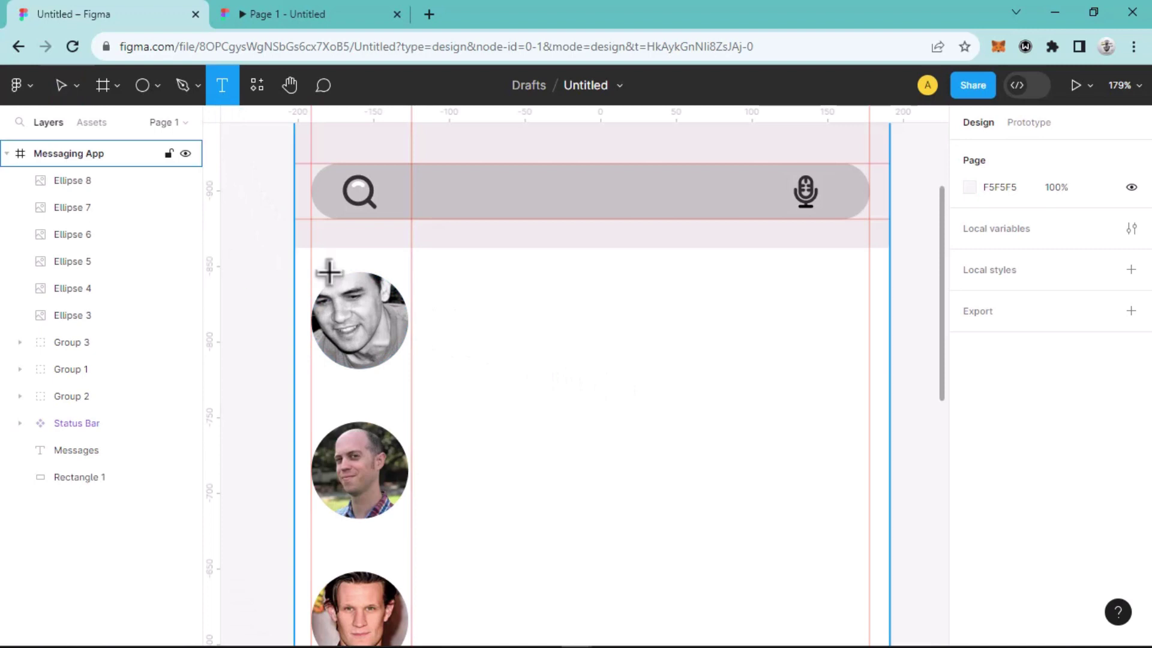
click(435, 299)
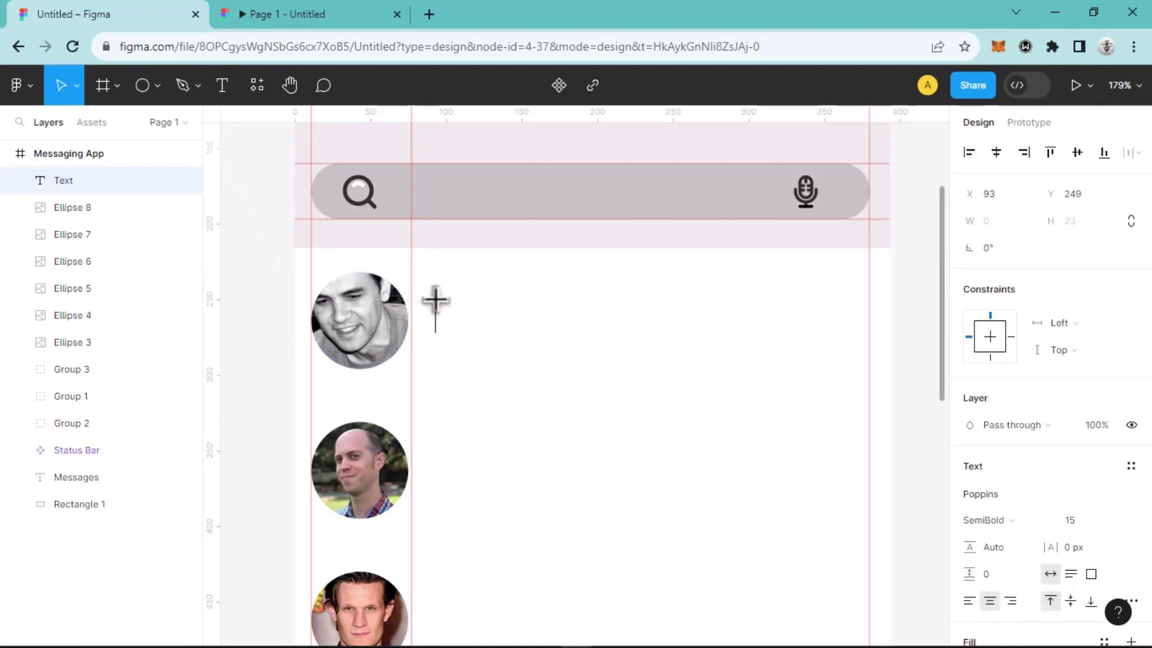
text(Ju)
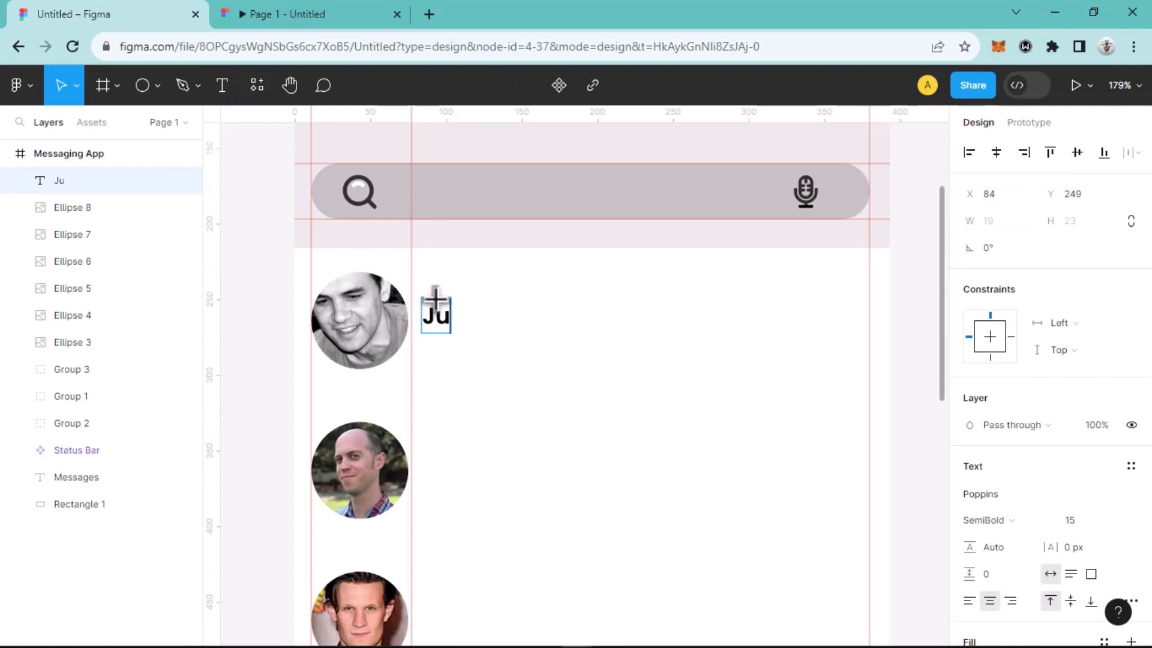
text(de)
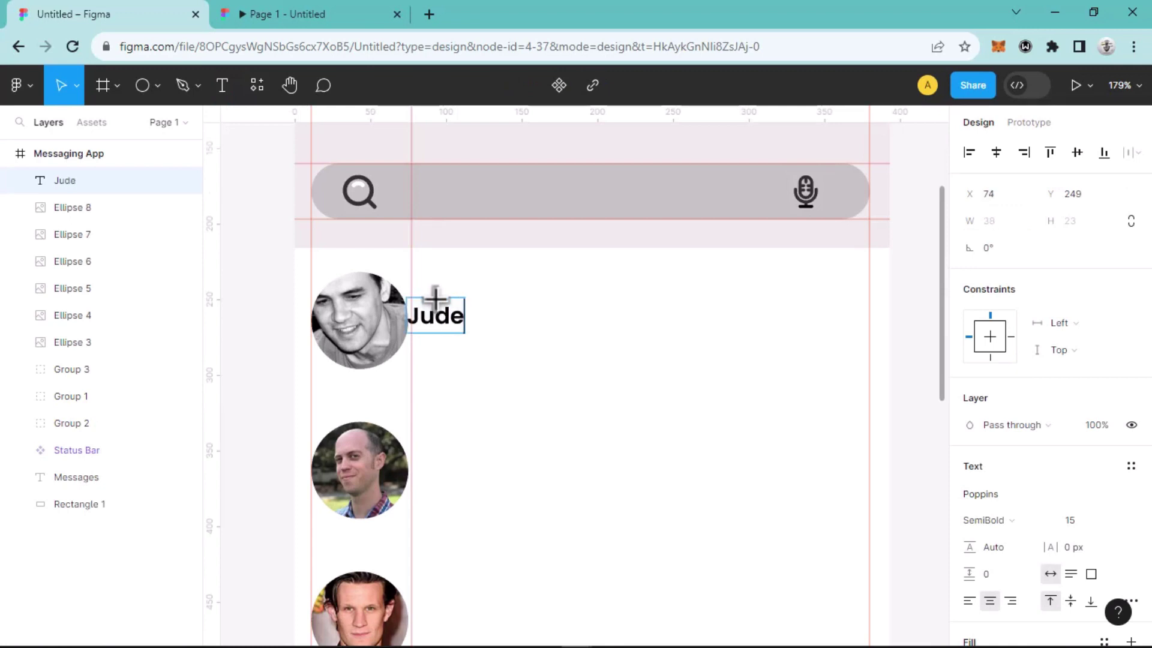
text( Joe)
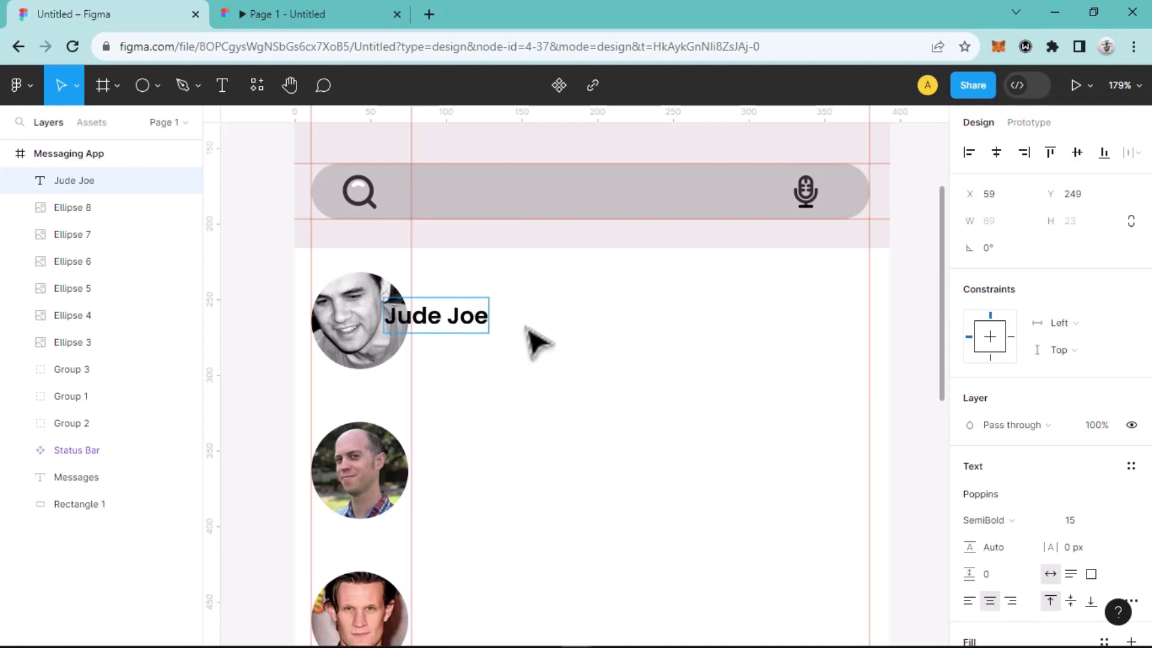
key(Escape)
drag(493, 322, 509, 303)
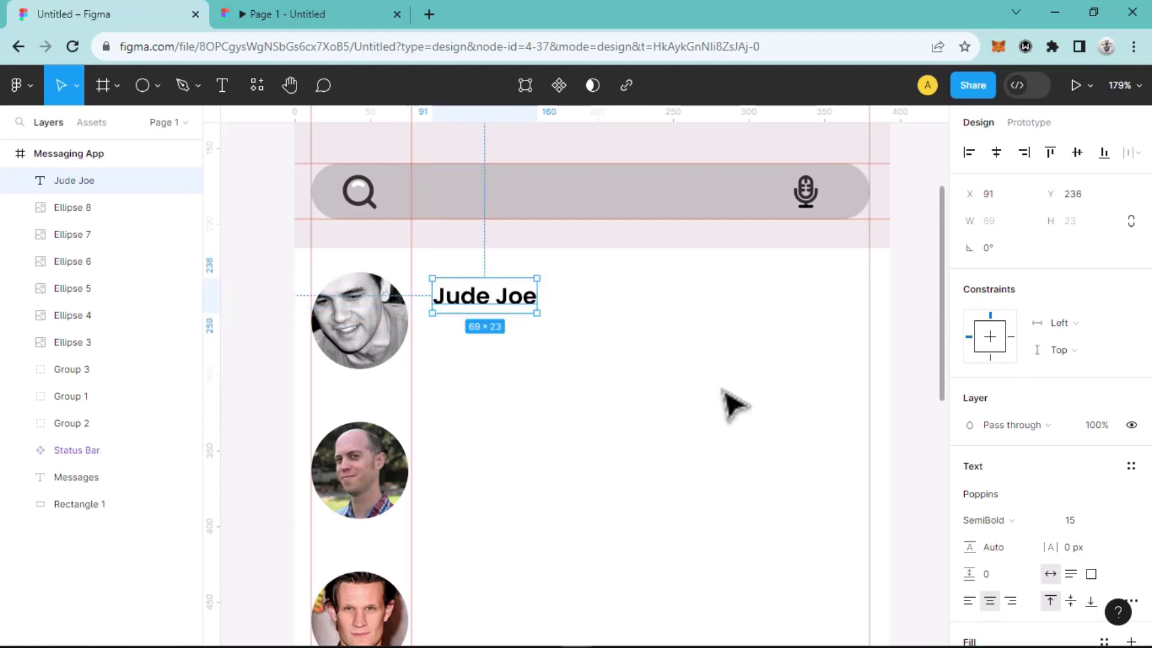
Step: Try the Bold weight on the contact name and set it back to SemiBold
click(1045, 522)
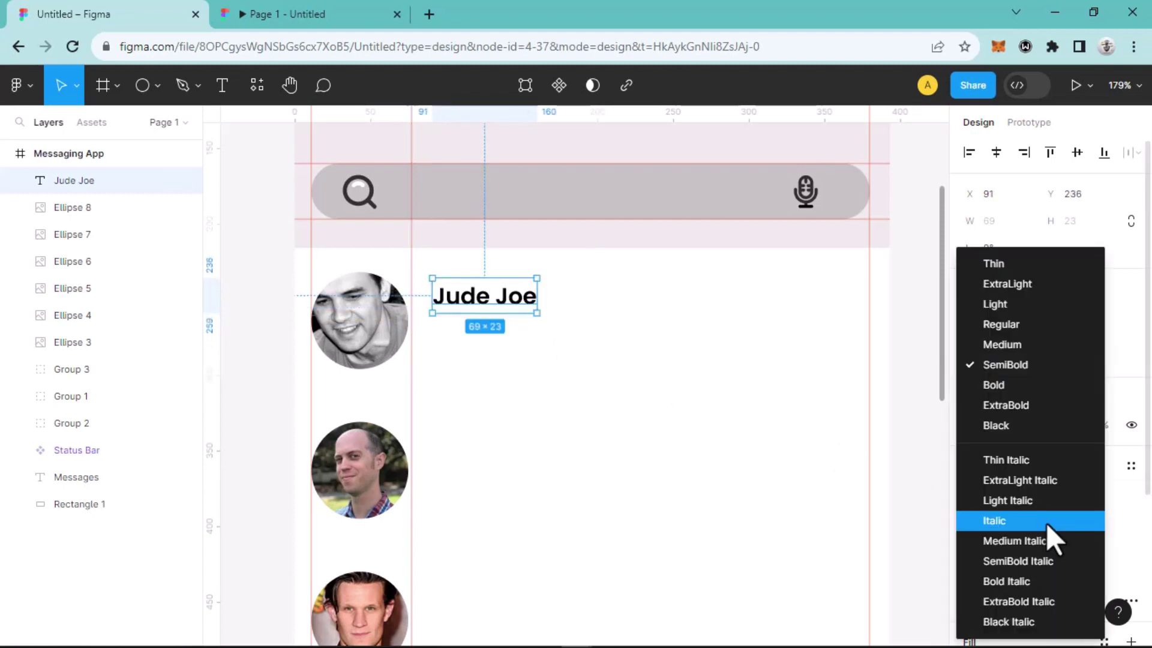
click(988, 385)
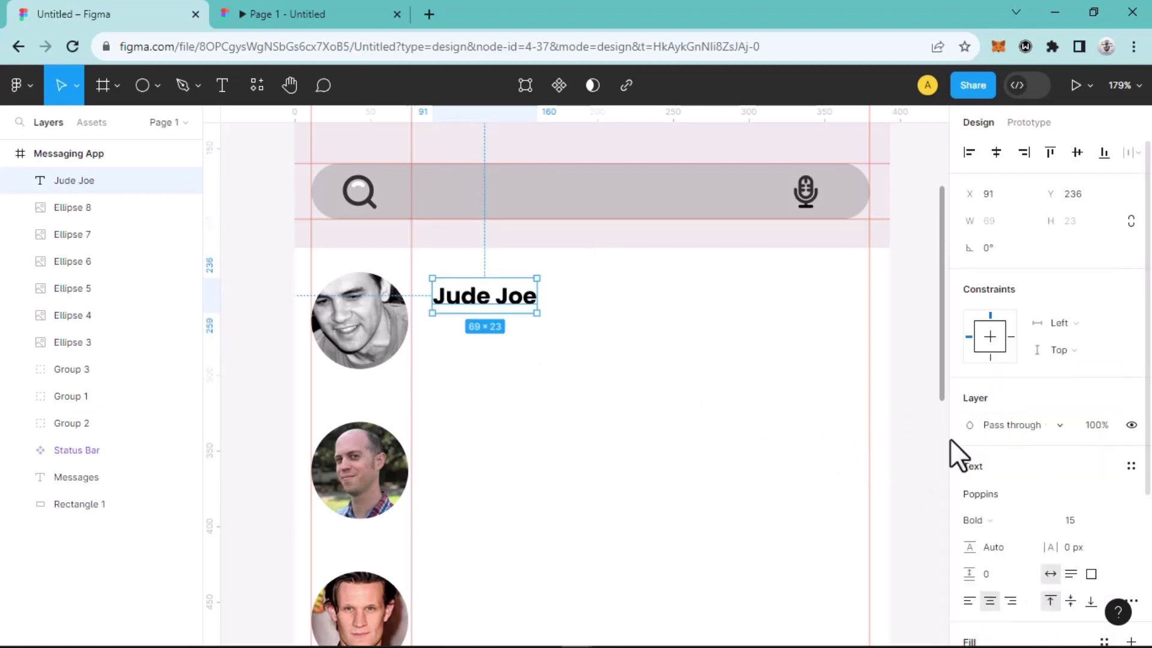
click(1044, 521)
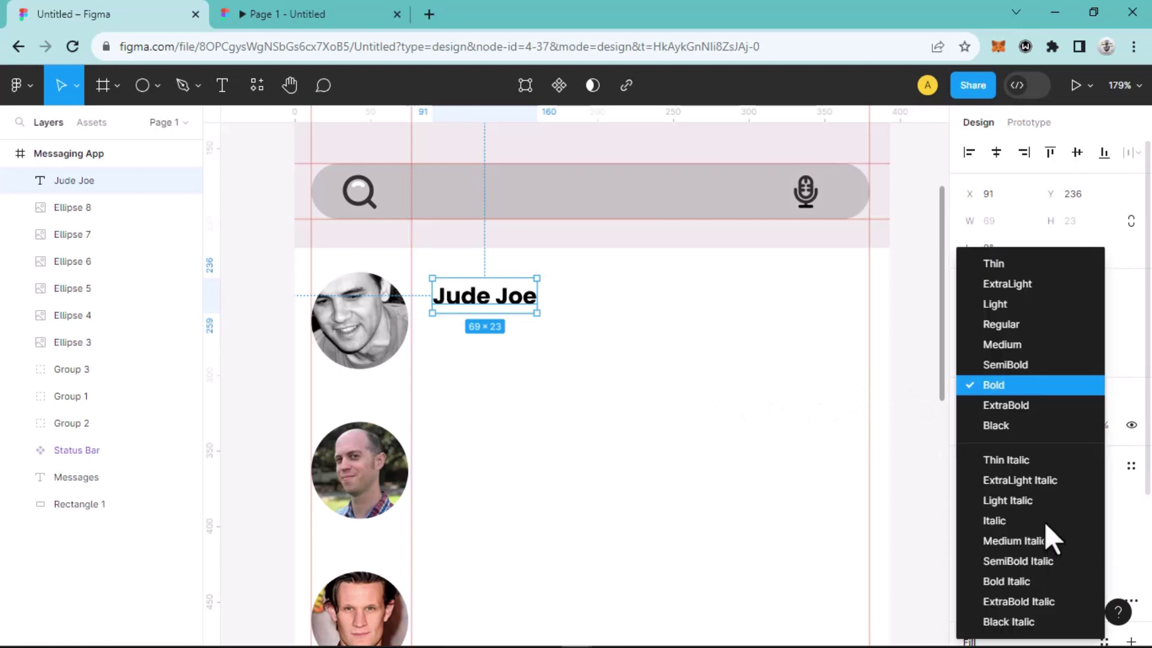
click(1014, 371)
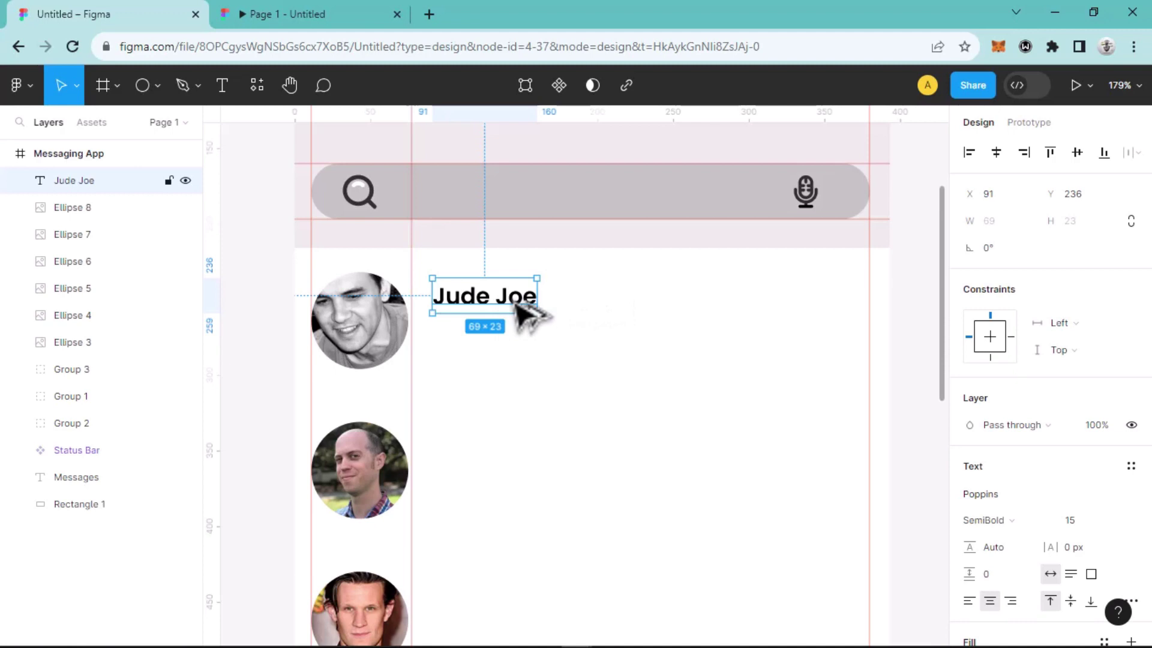
Step: Duplicate the contact name to the far end of the first row and change the copy's text to 9:40am
drag(528, 309, 850, 300)
double_click(850, 300)
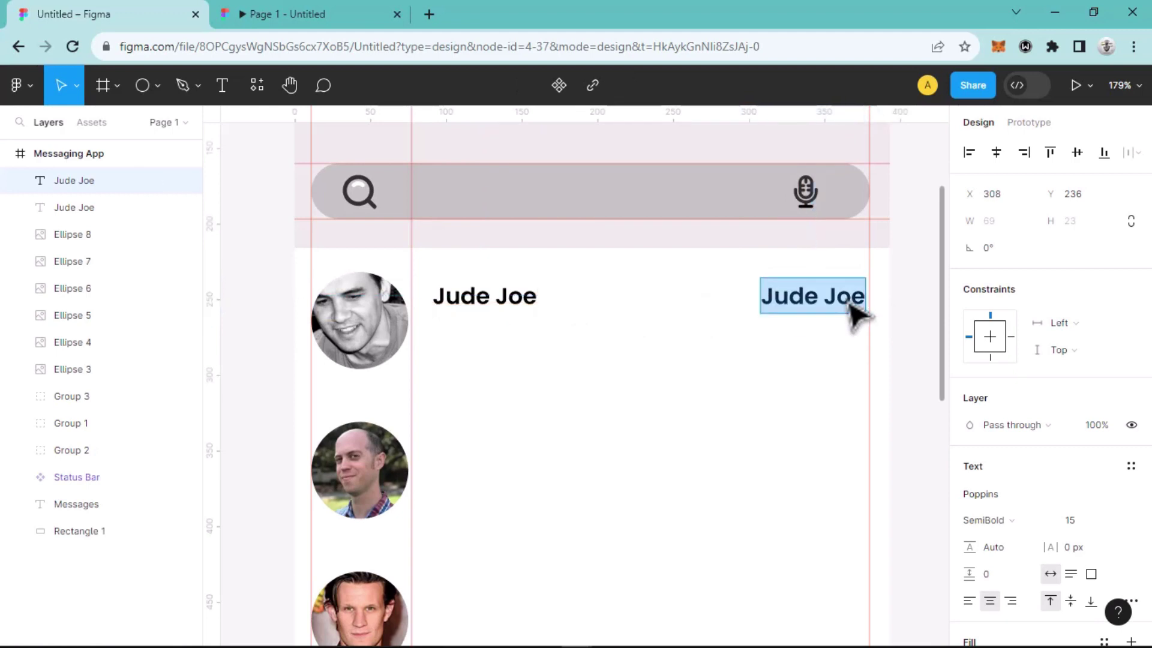
text(9:40am)
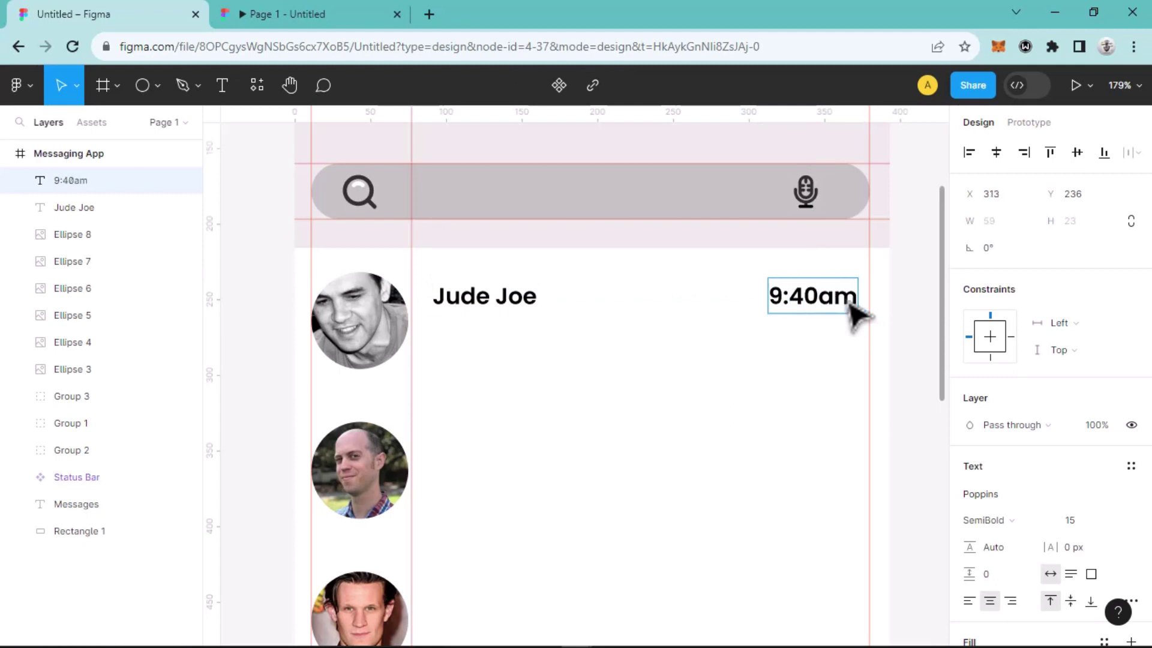
key(Escape)
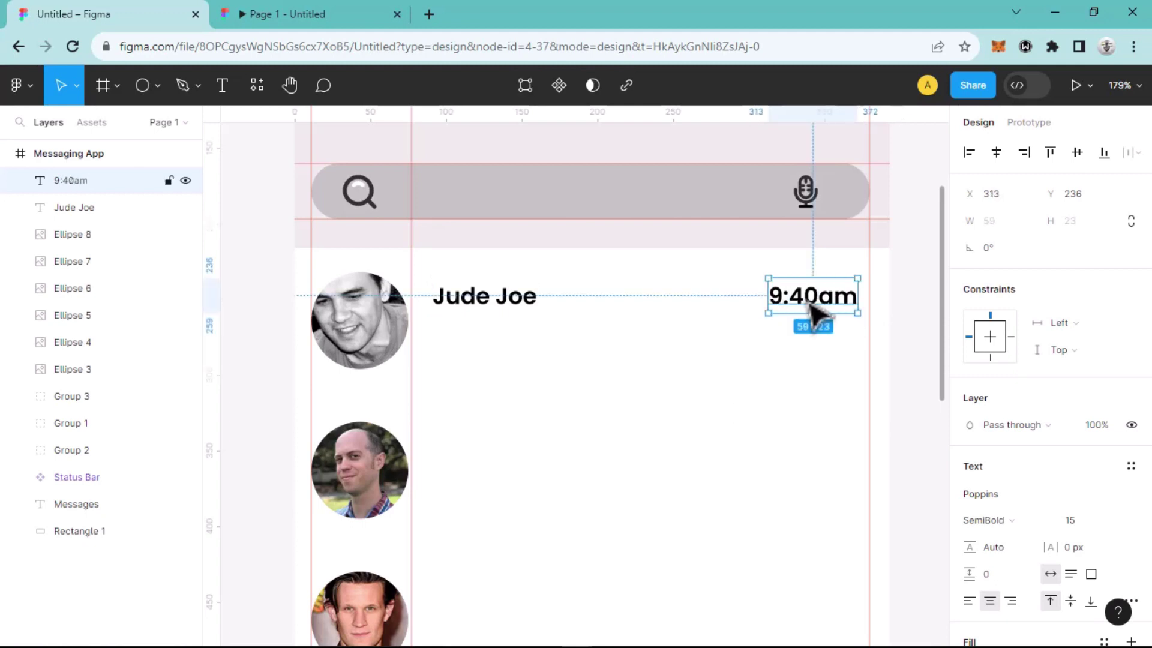
Step: Lower the 9:40am label to Y 244 and reduce its font size to 9
click(1117, 521)
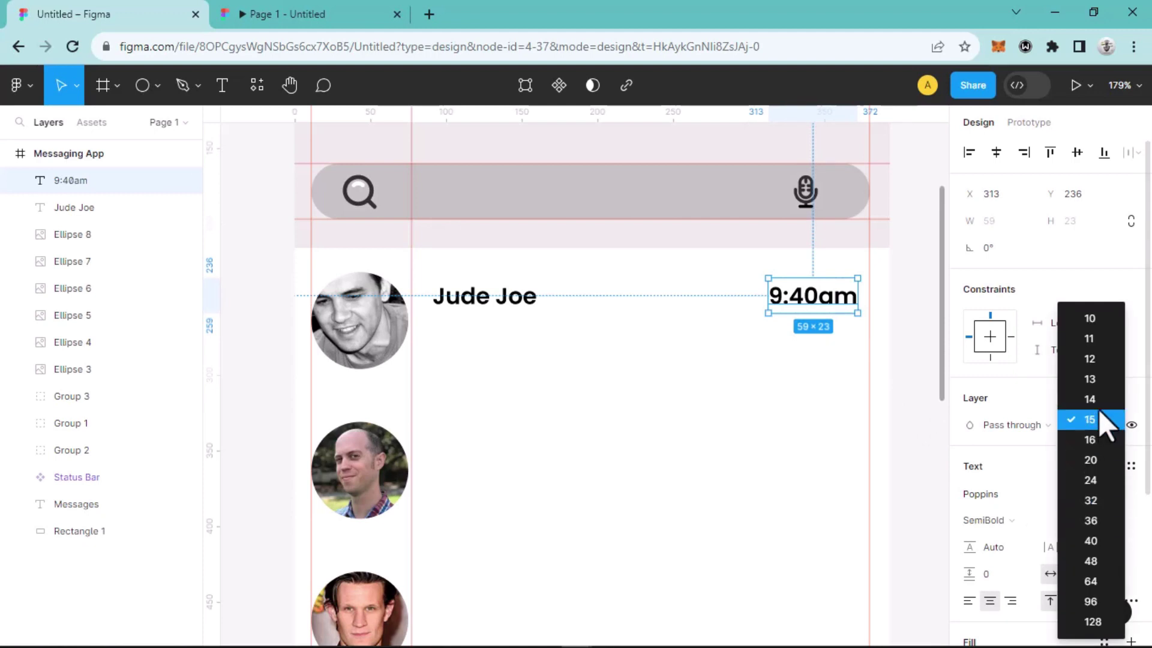
click(1099, 363)
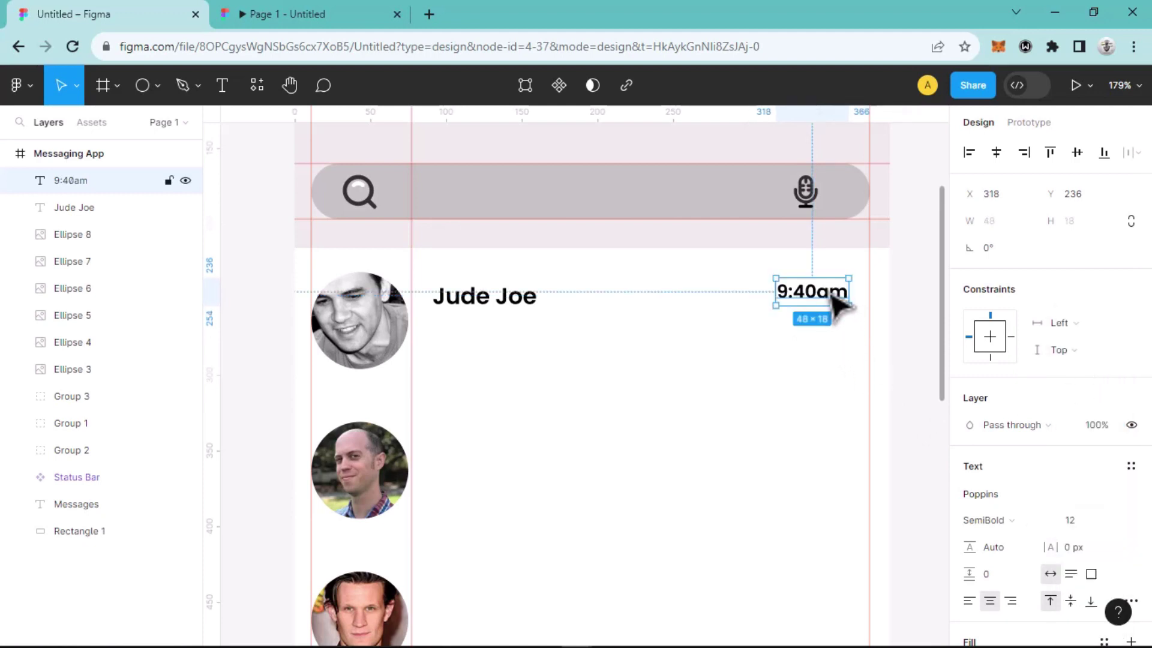
drag(836, 304, 837, 316)
click(1077, 524)
text(9)
key(Return)
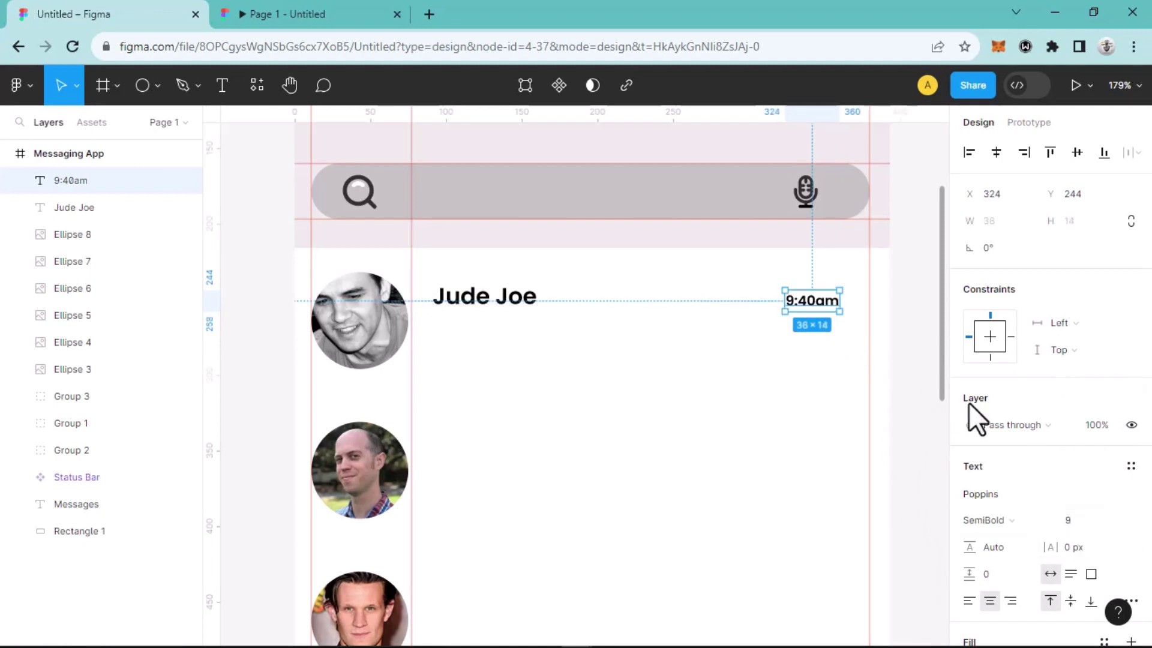
Step: Change the 9:40am label's fill to dark grey 474646
scroll(996, 530, down, 4)
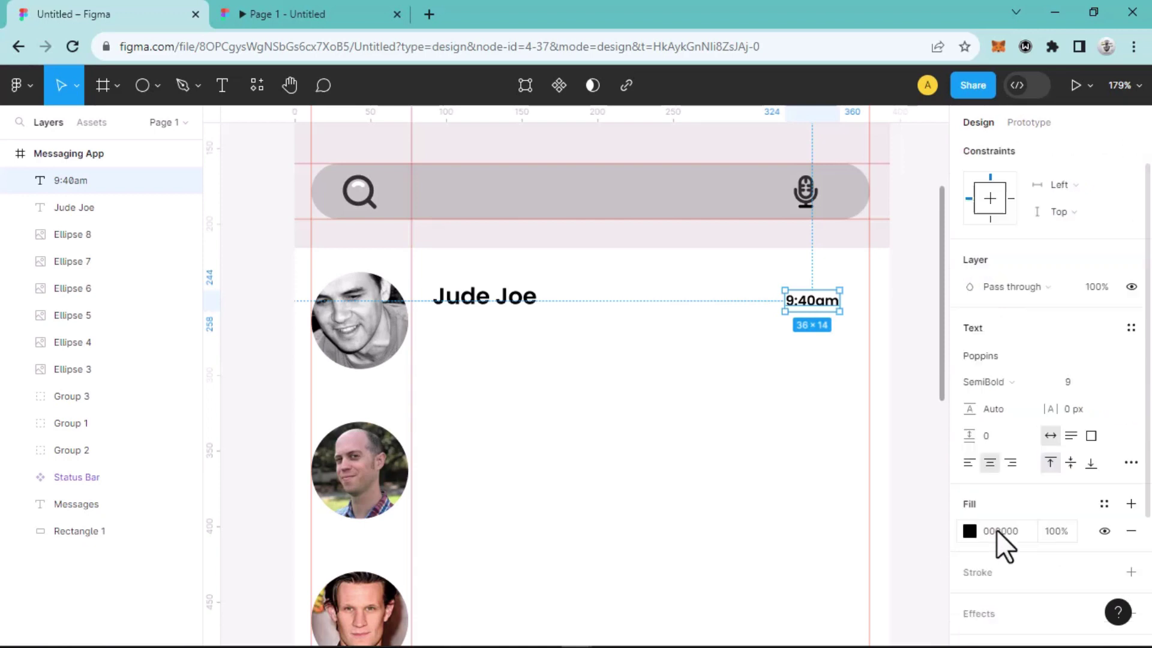
click(972, 459)
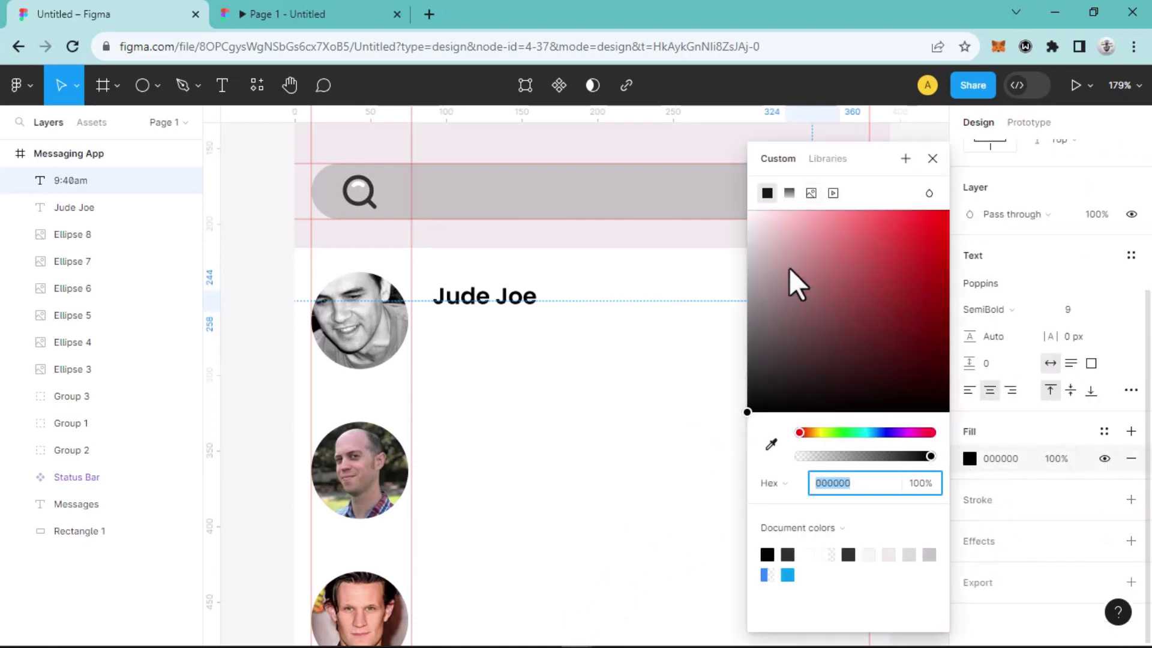
mouse_move(751, 343)
mouse_down()
mouse_move(750, 367)
mouse_move(749, 356)
mouse_up()
click(928, 161)
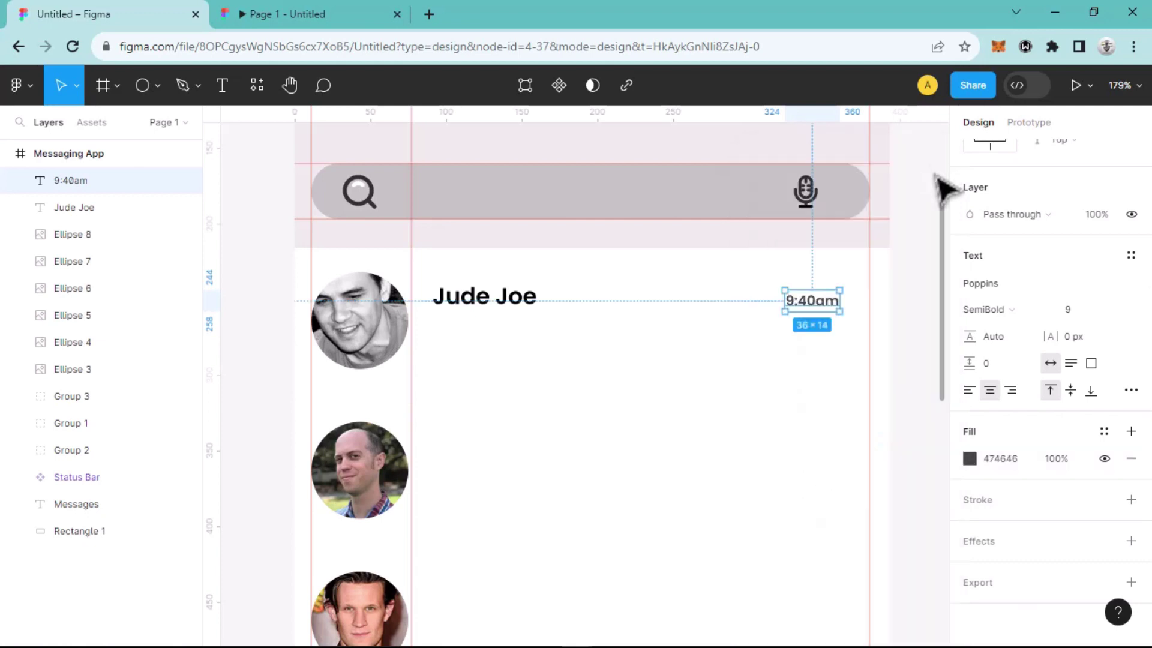
click(819, 367)
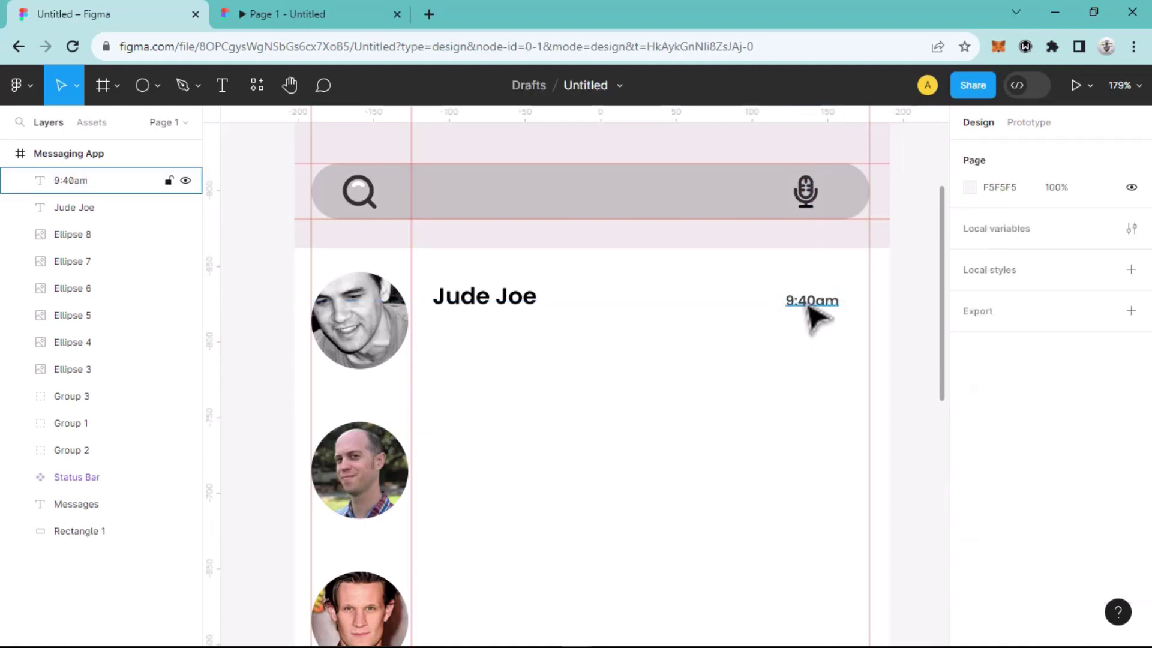
mouse_move(643, 114)
mouse_down()
mouse_move(651, 309)
mouse_move(648, 120)
mouse_up()
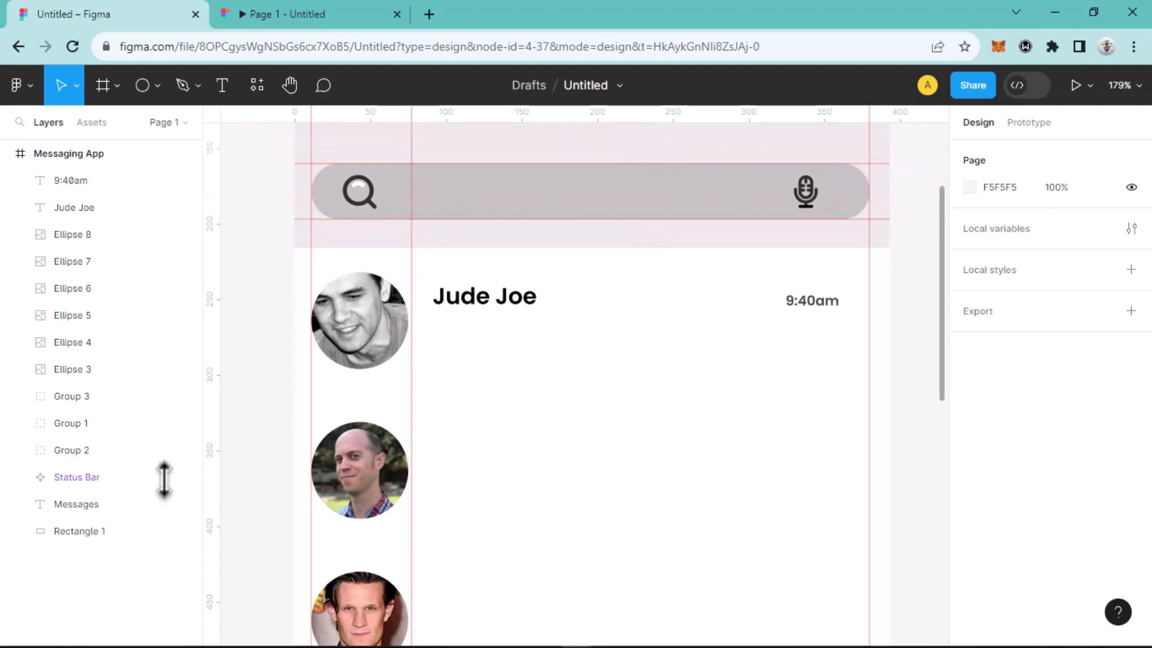
Step: Add the message preview "That's great, i can help you with that!" below the first contact's name, at X 88, Y 264
click(412, 416)
click(223, 88)
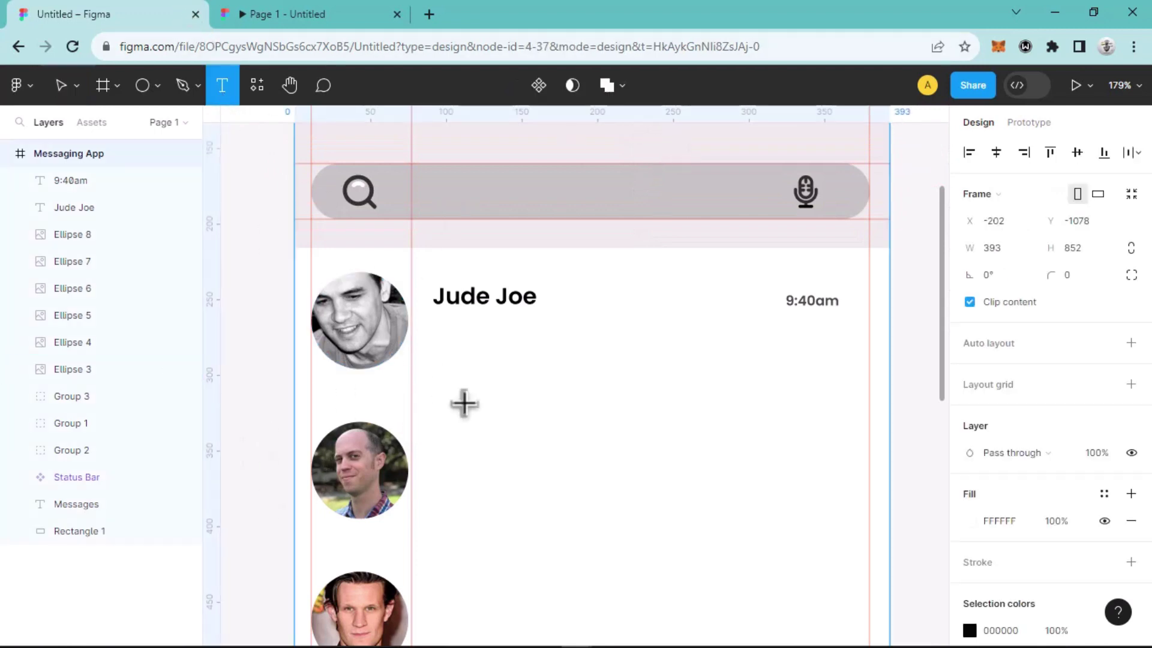
click(444, 328)
text(That)
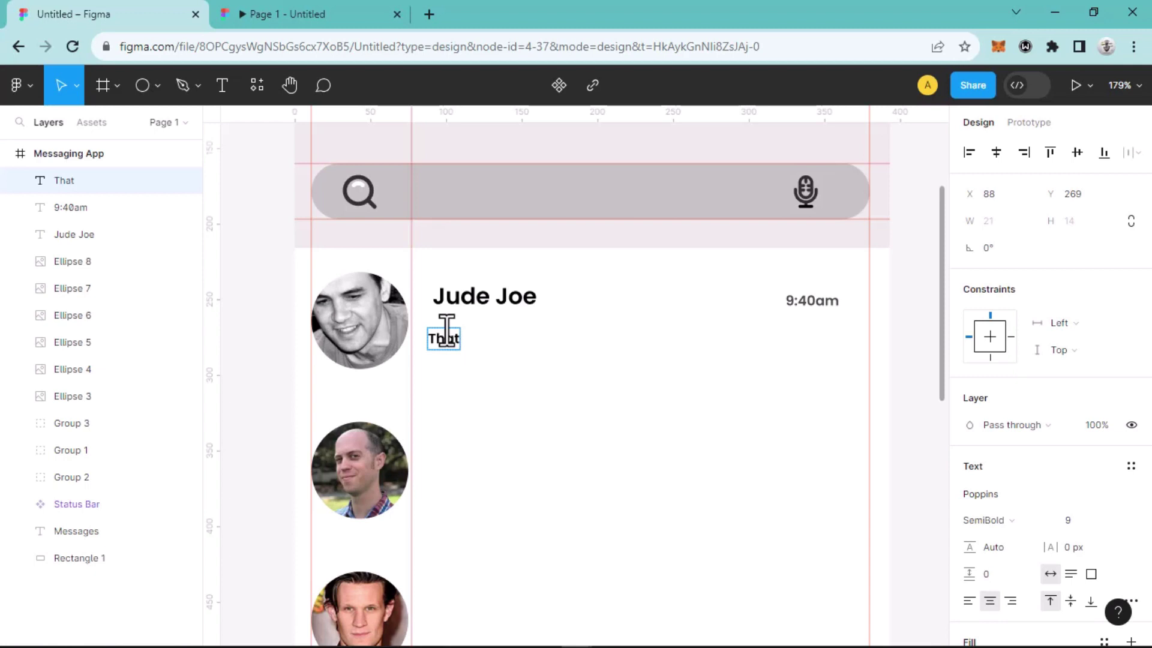
text('s G)
key(BackSpace)
key(BackSpace)
text(gr)
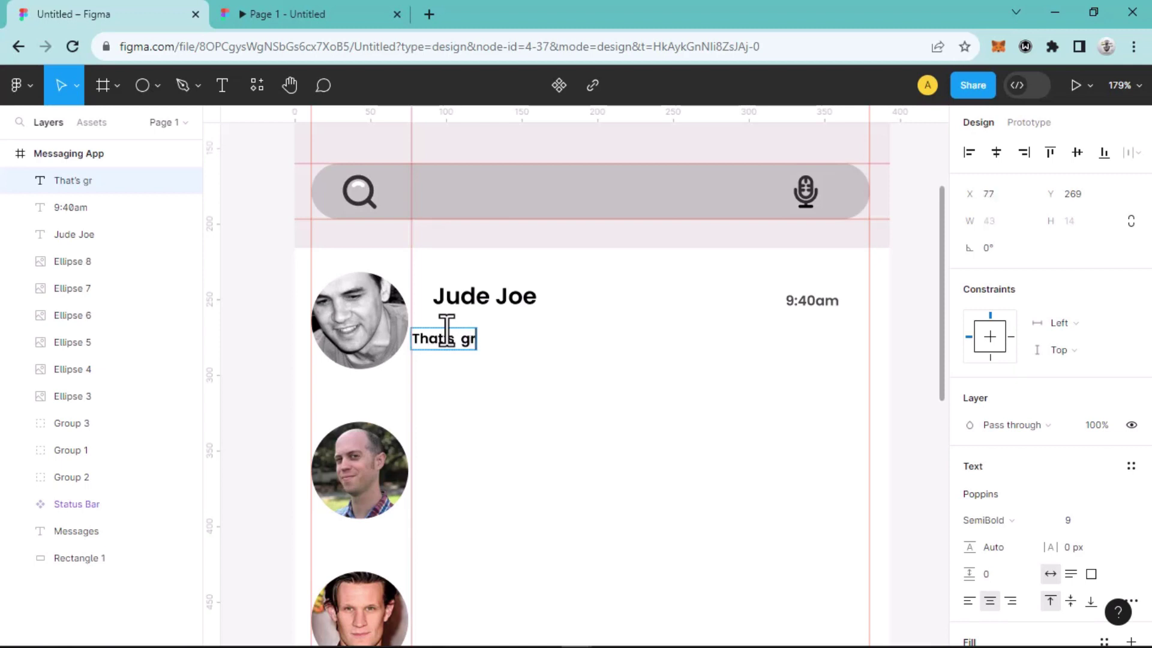
text(eat)
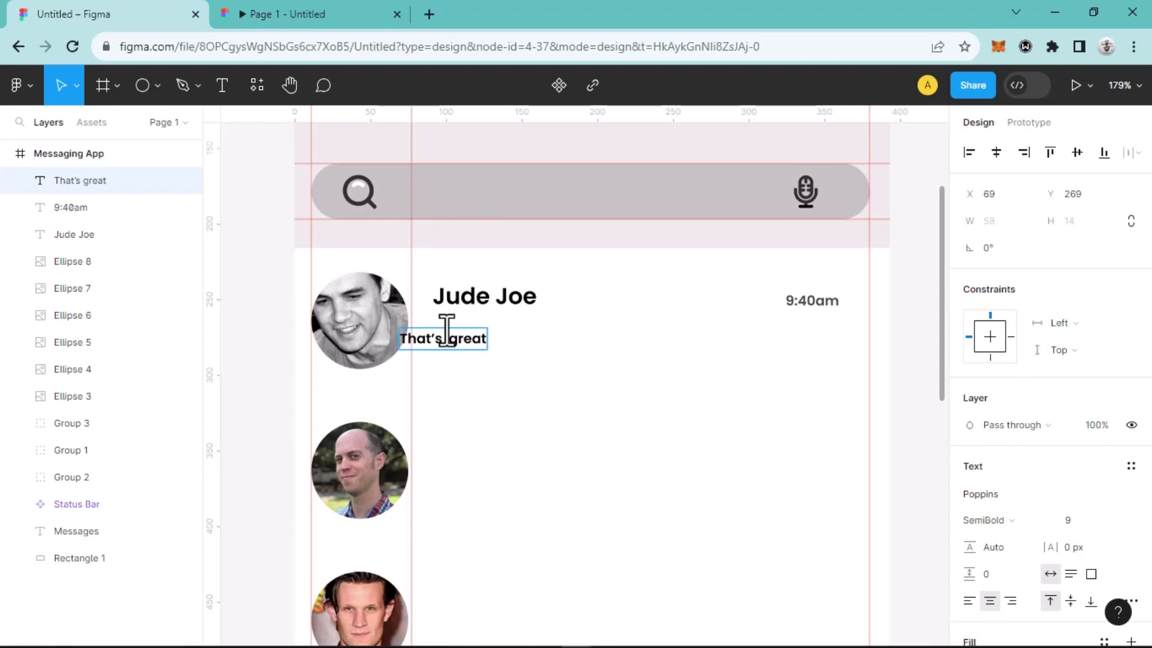
text(, i can help)
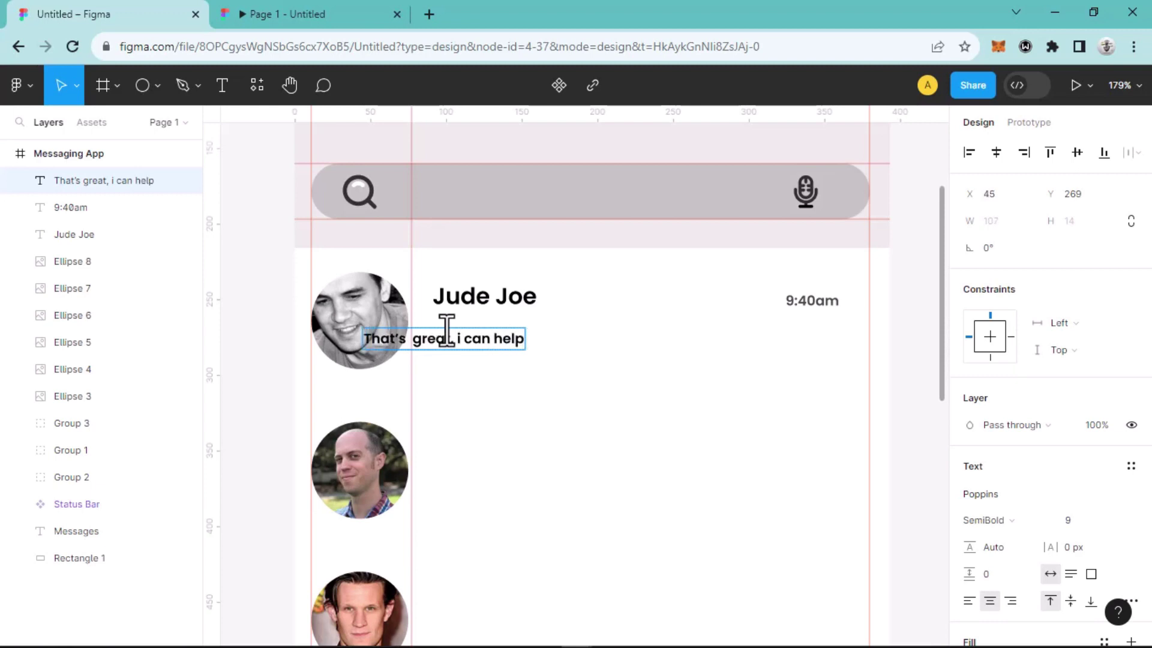
text( you)
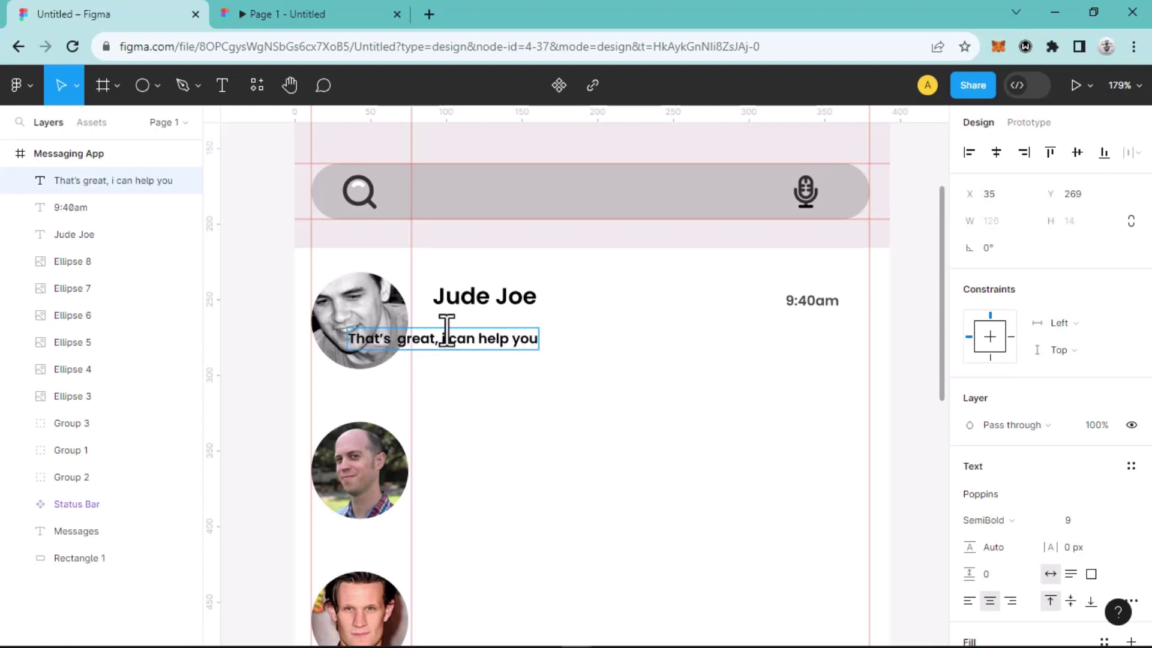
text( with)
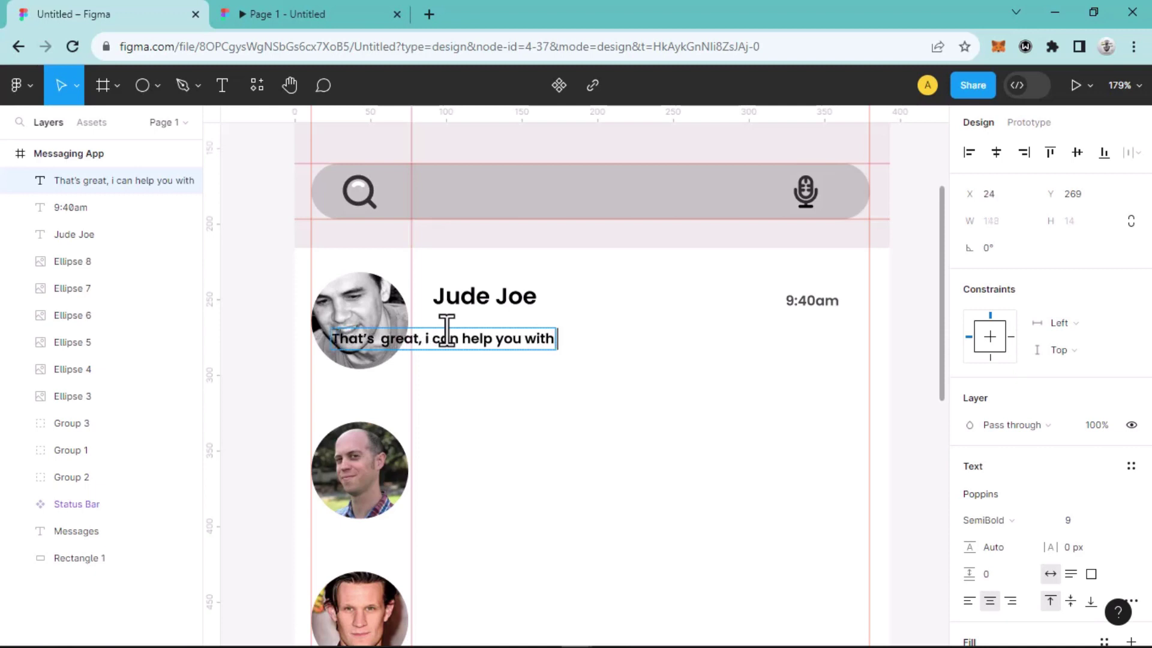
text( Tha)
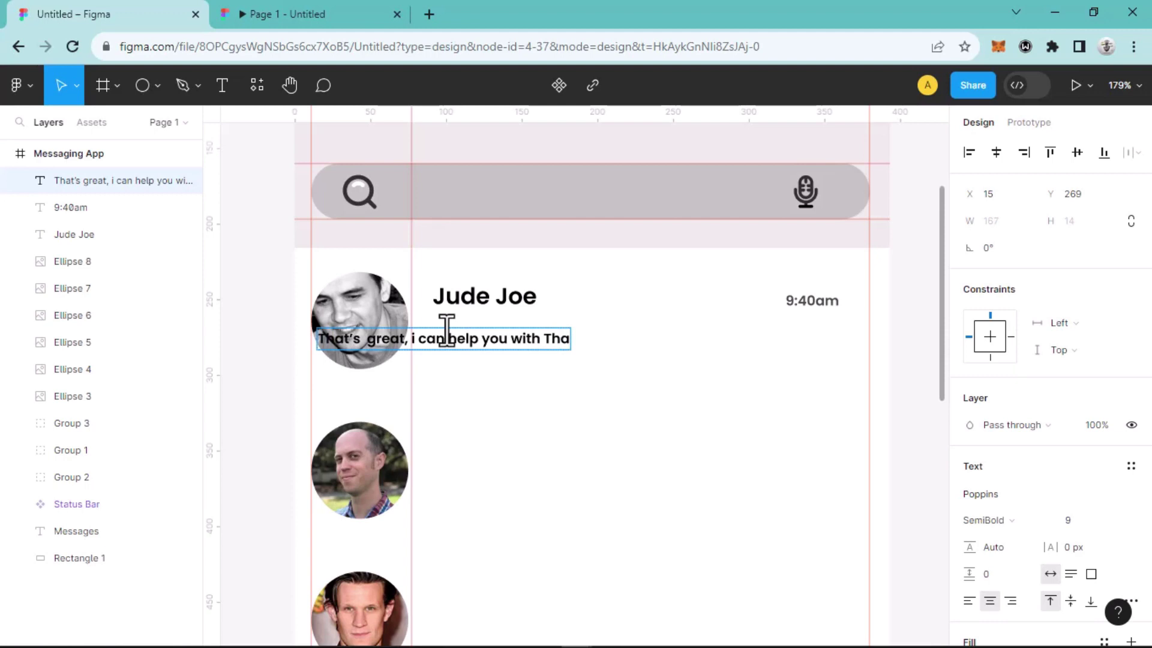
key(BackSpace)
key(BackSpace)
key(BackSpace)
key(BackSpace)
text(that)
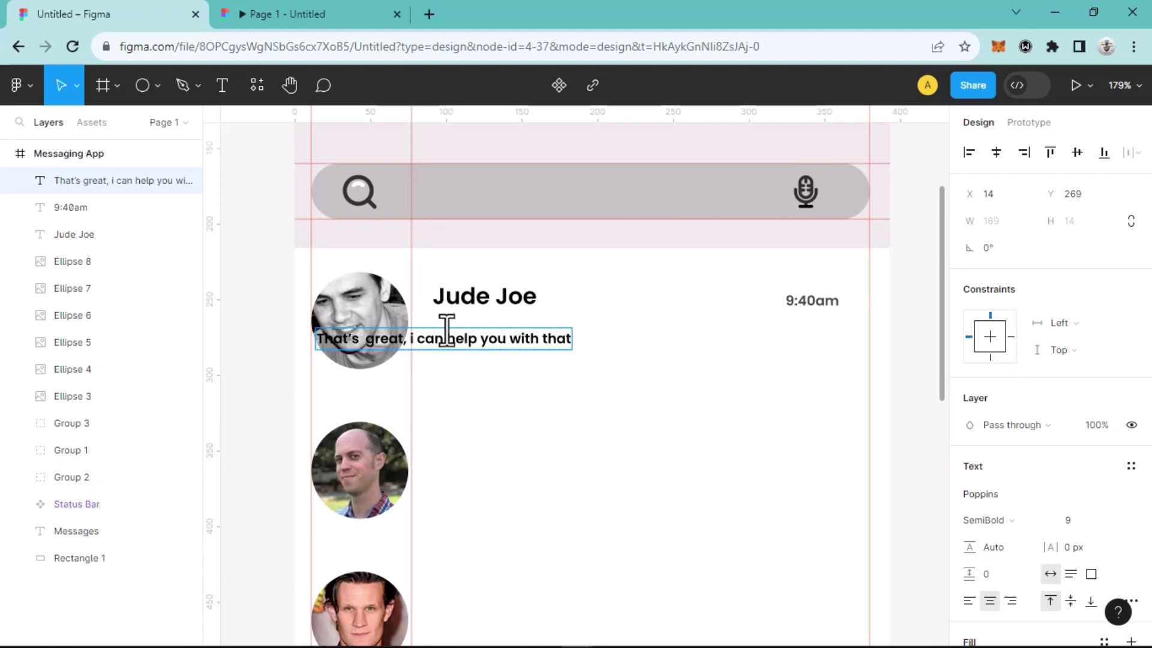
text(!)
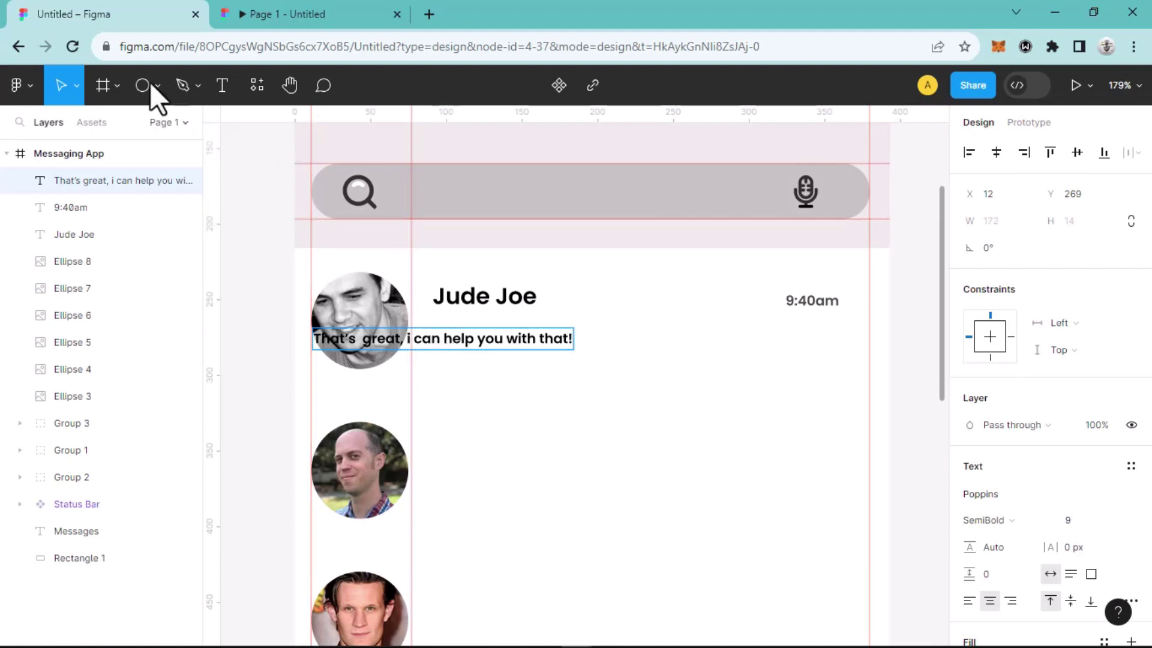
mouse_move(562, 344)
mouse_down()
mouse_move(676, 337)
mouse_move(670, 328)
mouse_move(685, 340)
mouse_up()
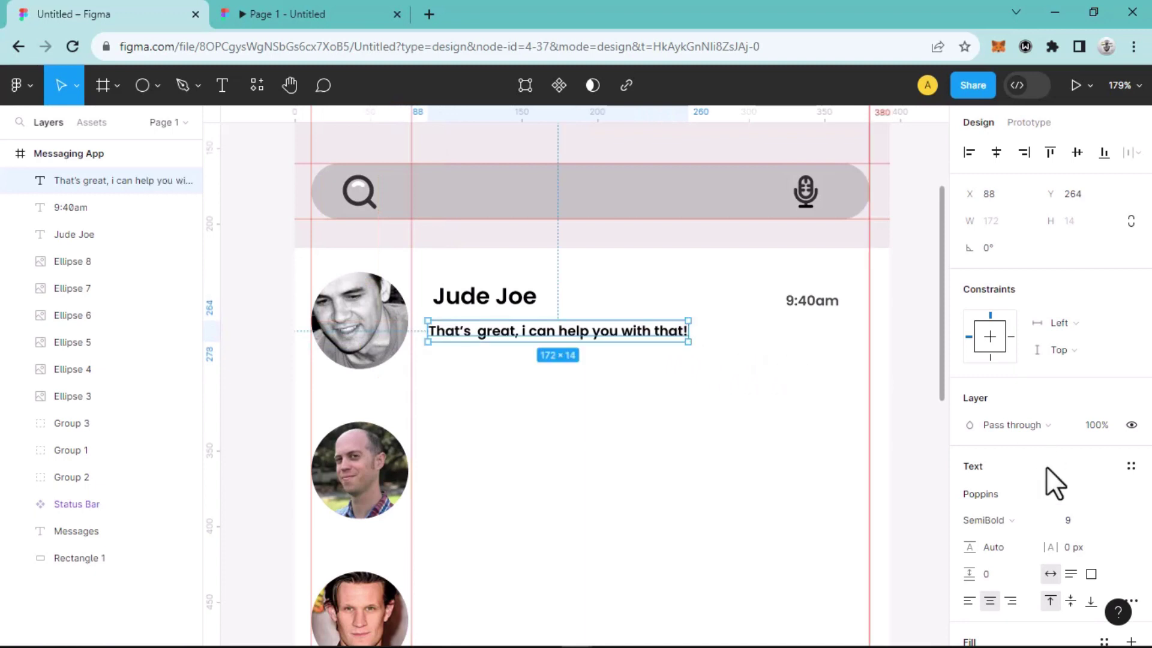
Step: Change the fill of the message preview text to dark grey 312F2F
scroll(1019, 555, down, 3)
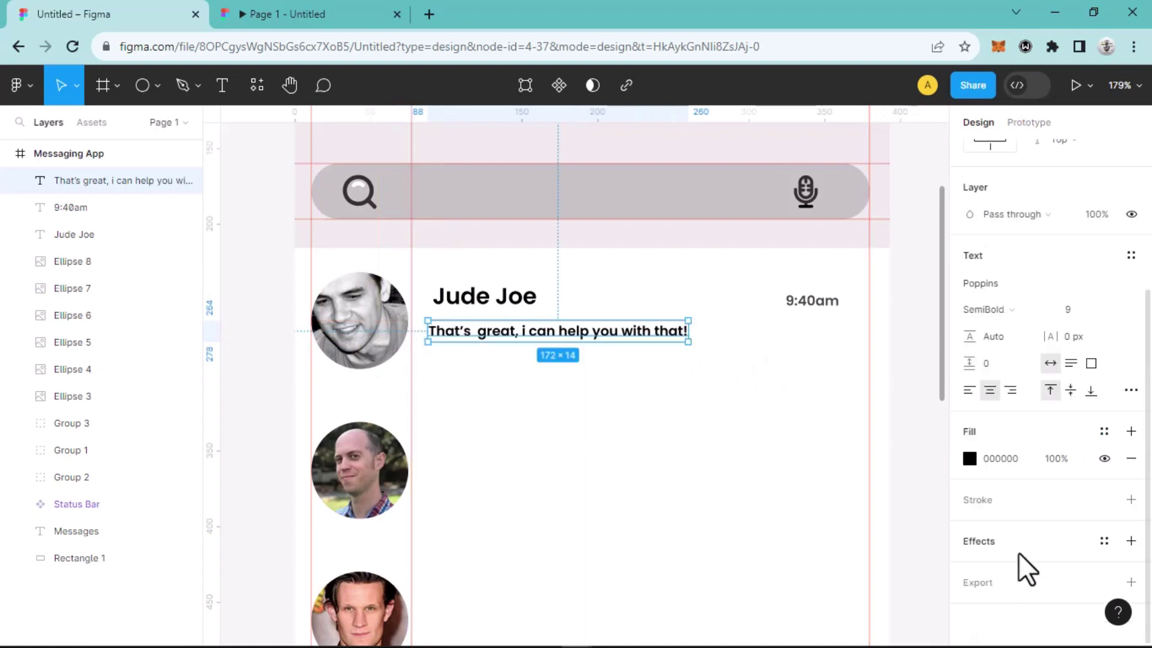
click(969, 459)
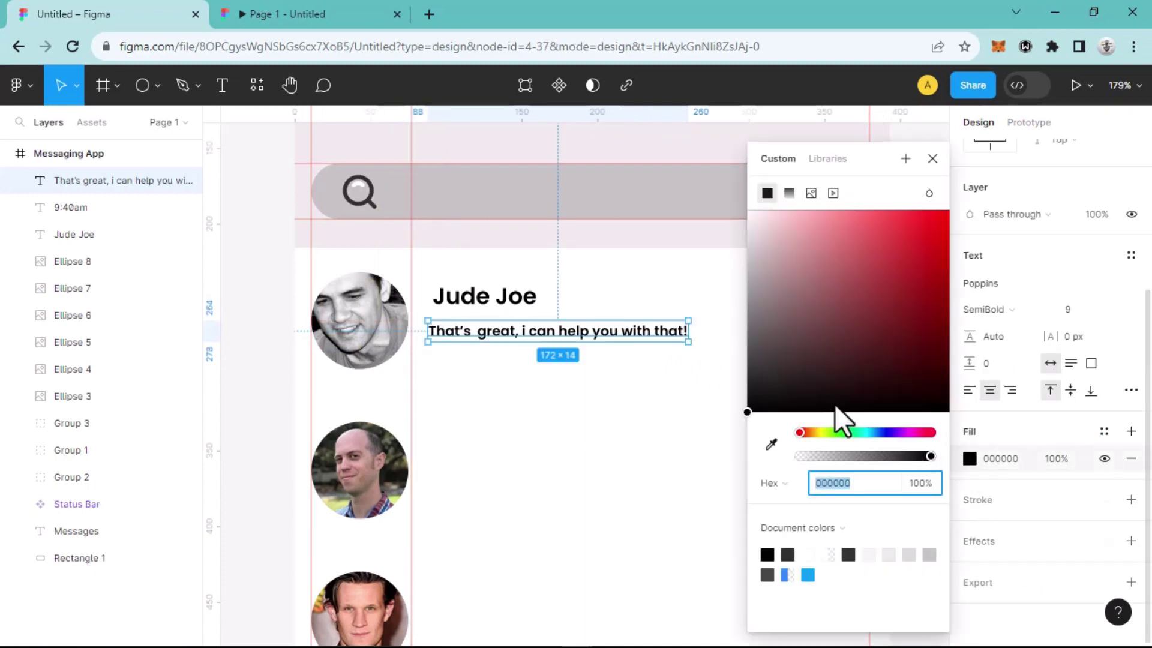
click(751, 340)
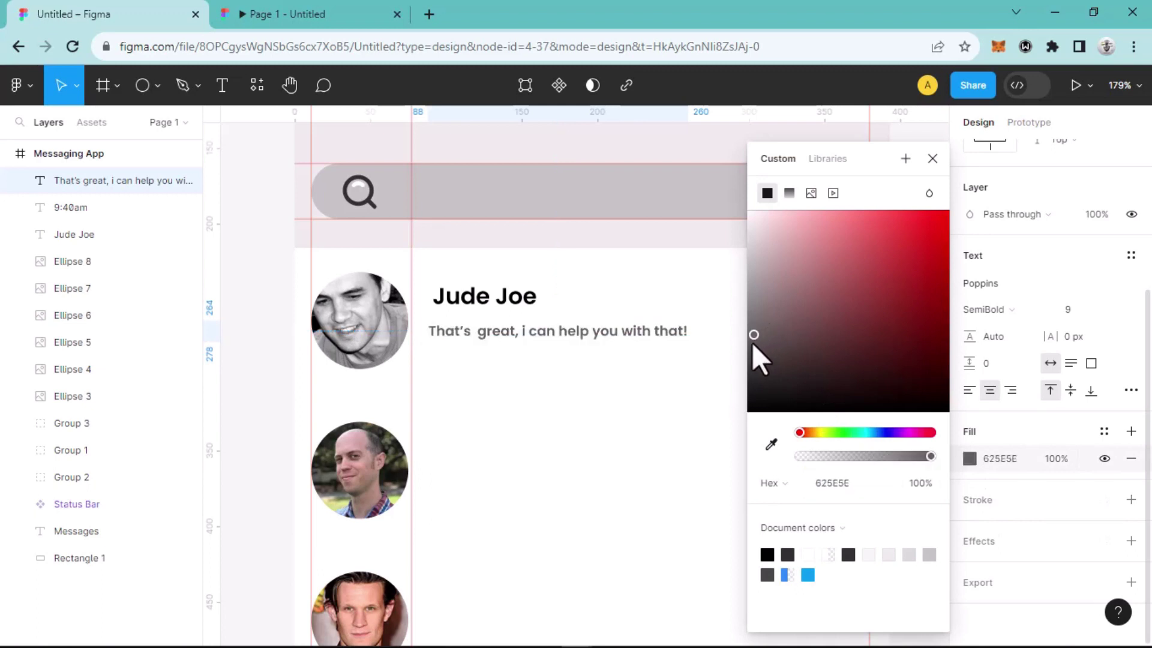
click(787, 553)
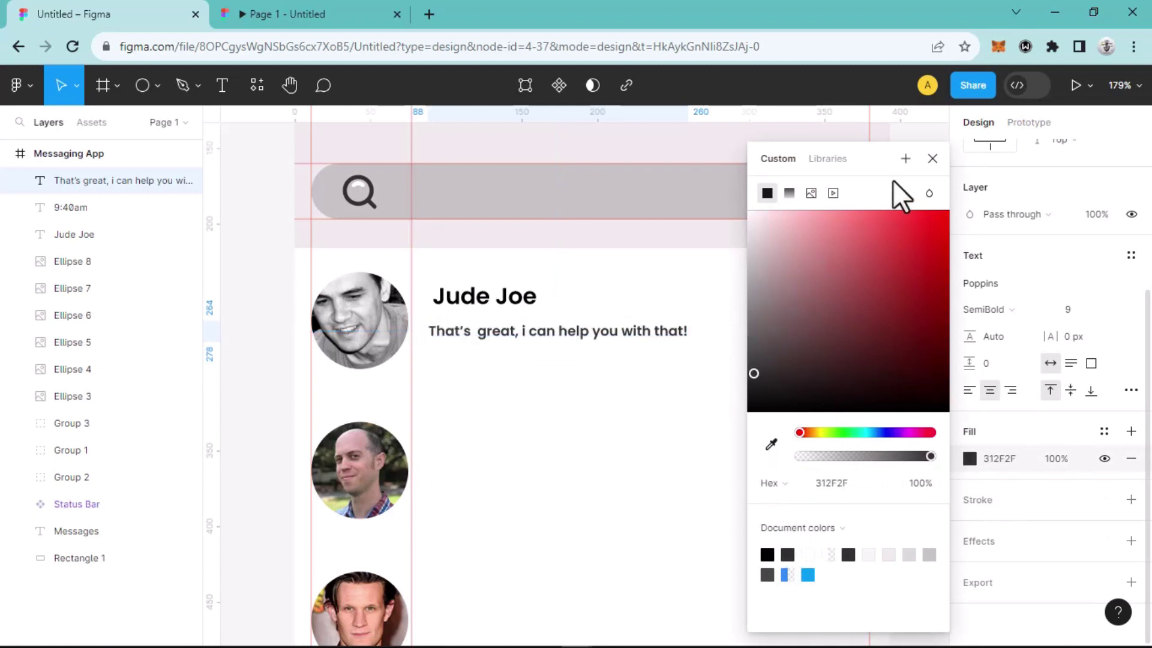
click(932, 158)
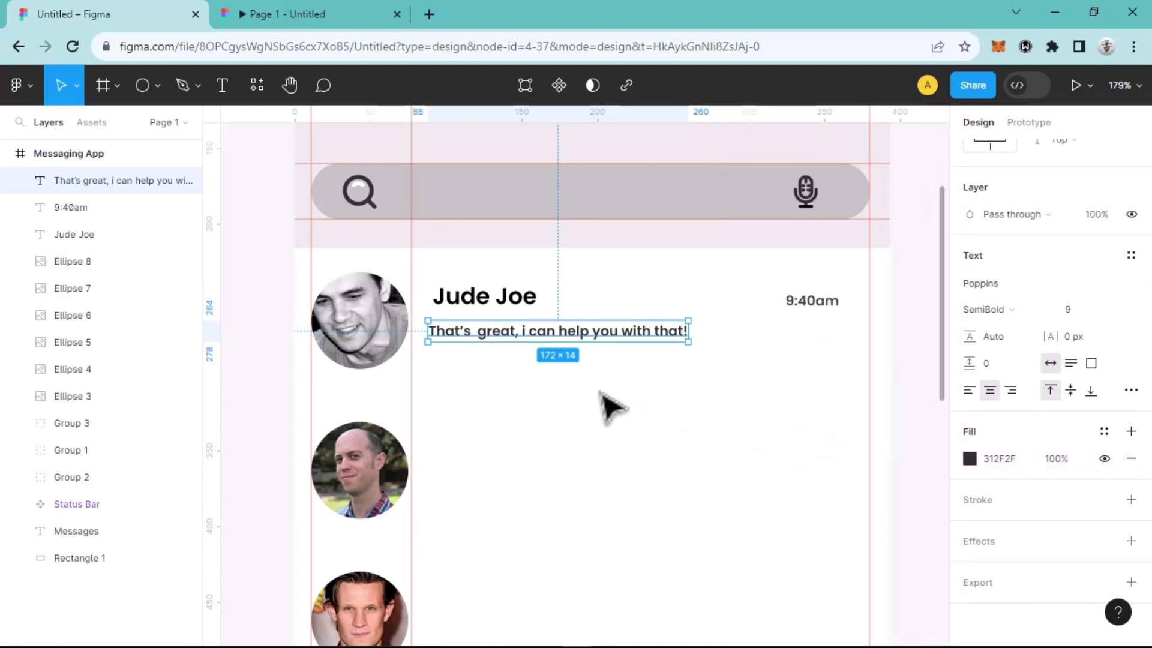
Step: Nudge the message preview closer beneath the contact's name, to X 91, Y 257
key(Up)
key(Up)
key(Right)
key(Right)
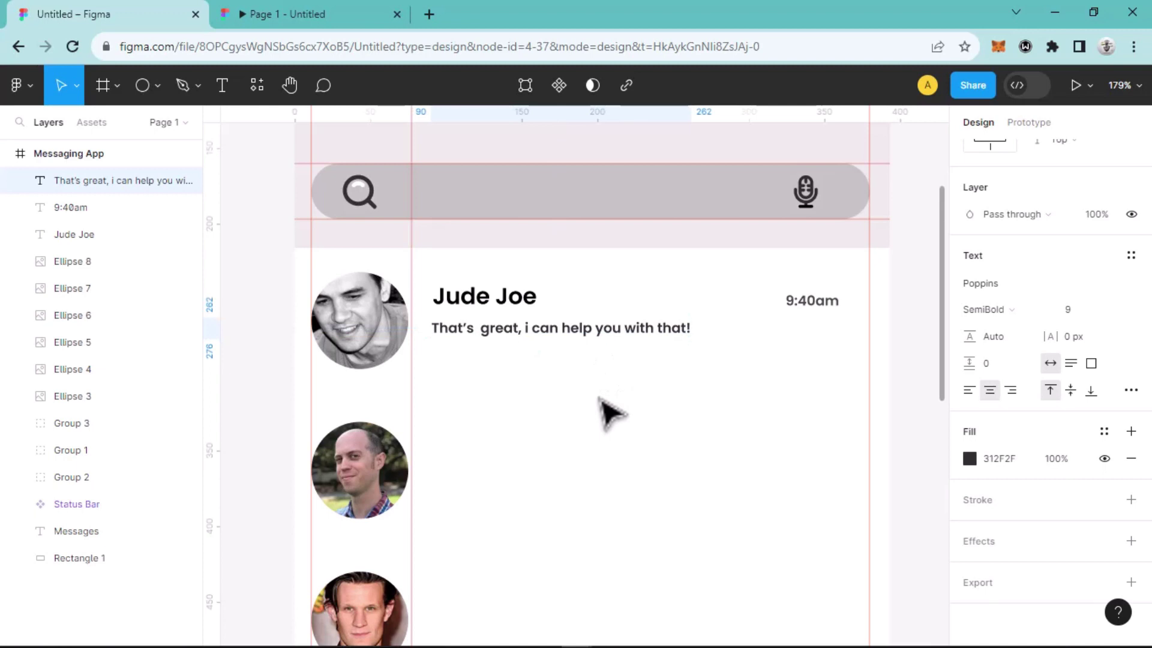
key(Right)
key(Up)
key(Up)
key(Up)
key(Up)
key(Up)
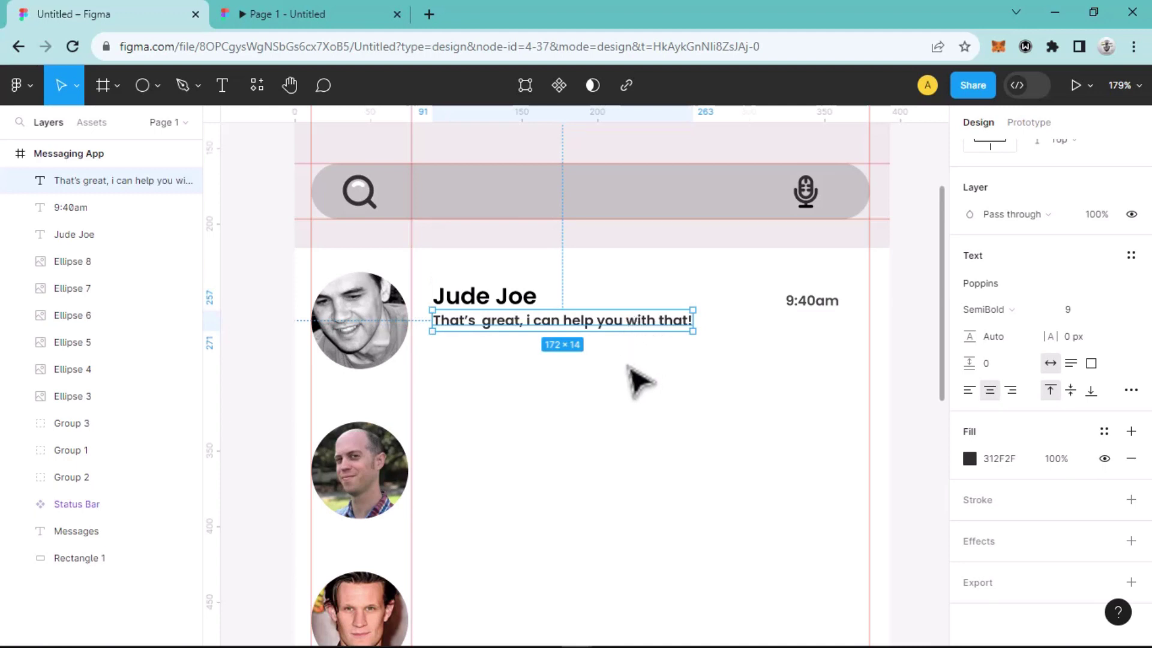
Step: Extend the message preview with "What kind of Logo" and a second line reading "do u need?"
key(Return)
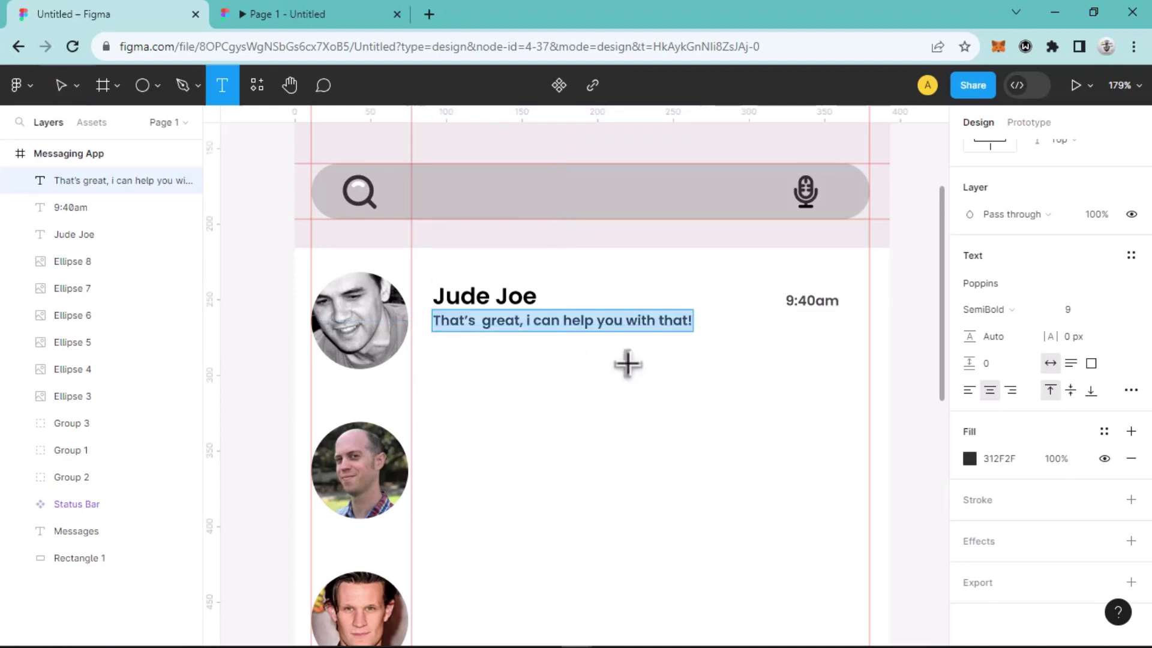
click(694, 324)
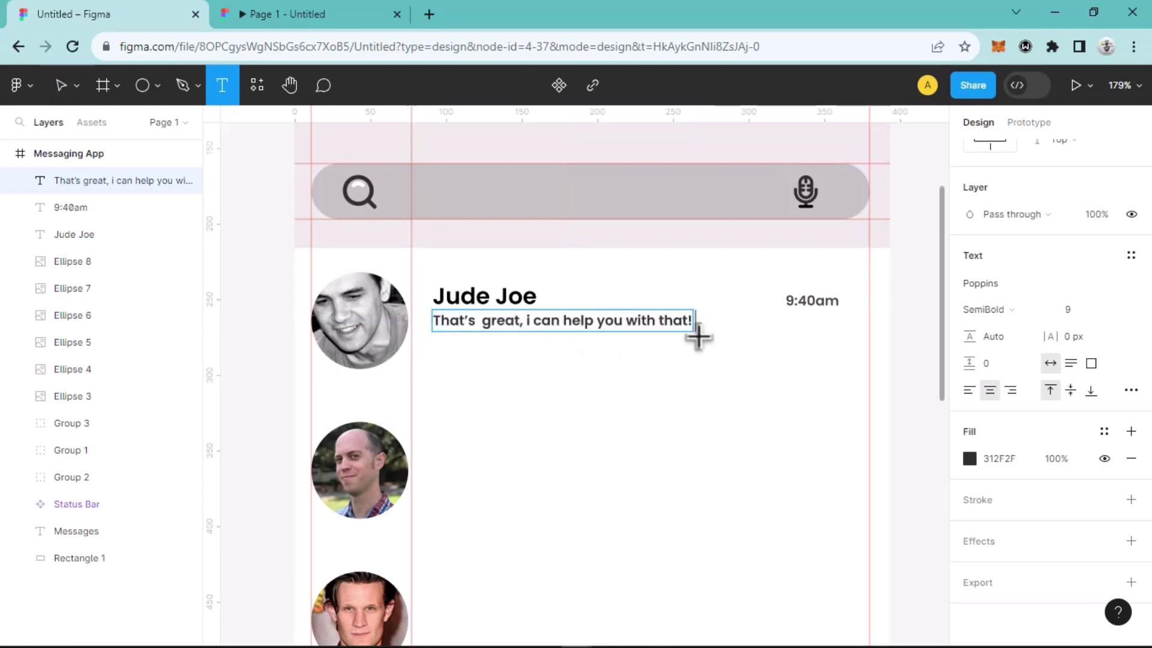
text(W)
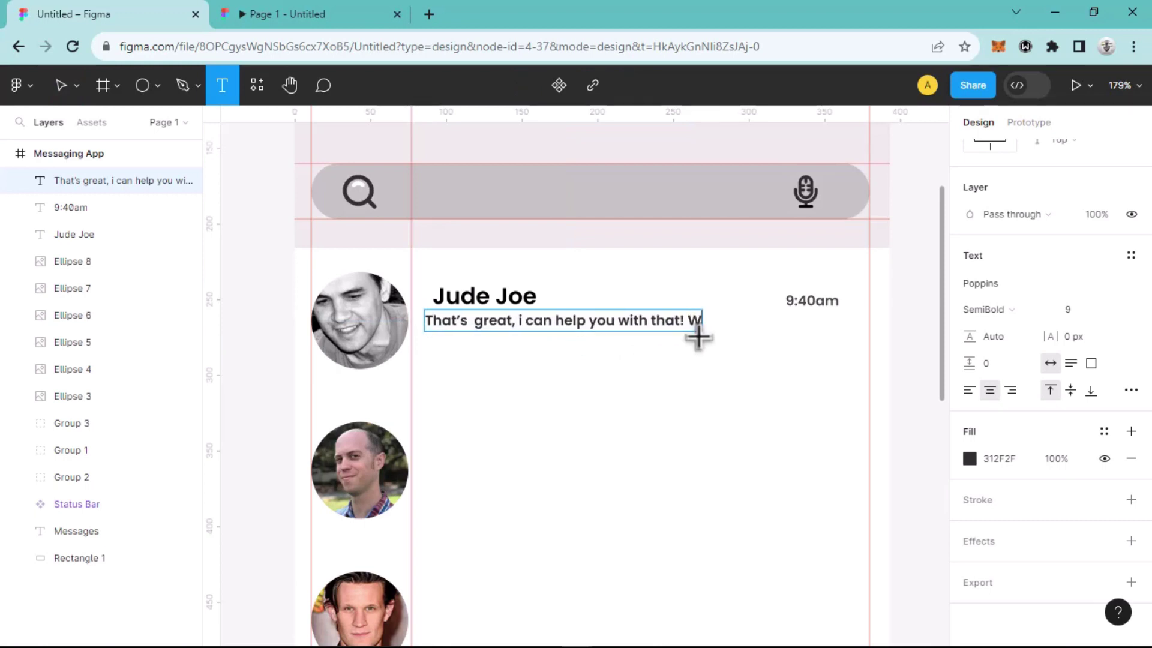
text(hat)
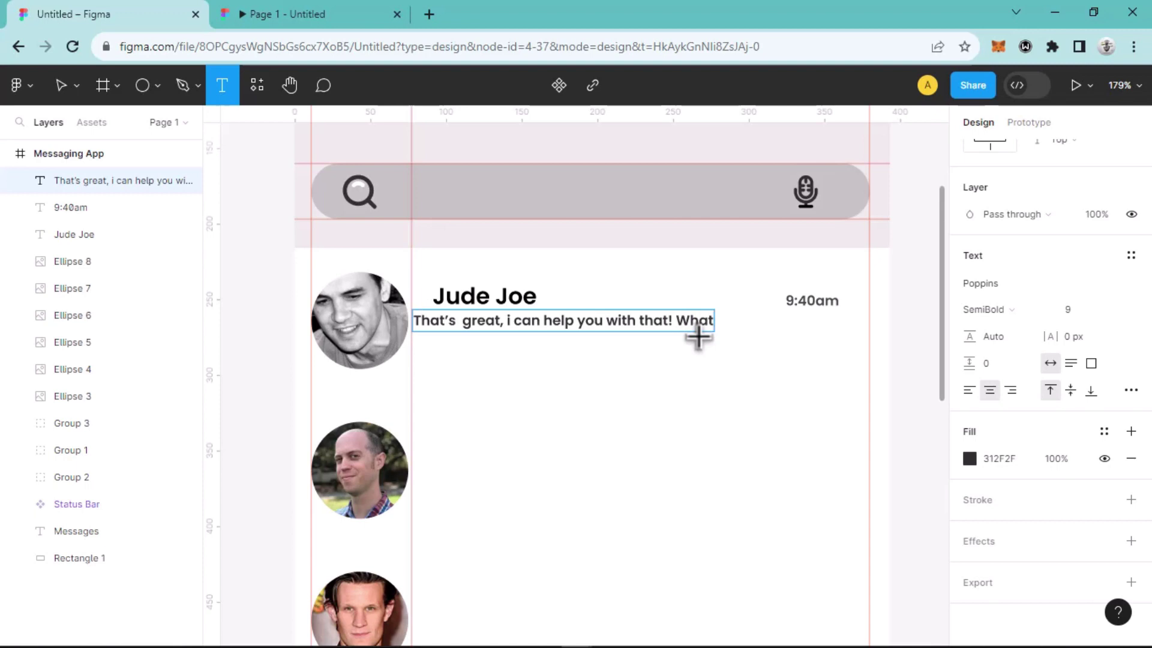
text( kind)
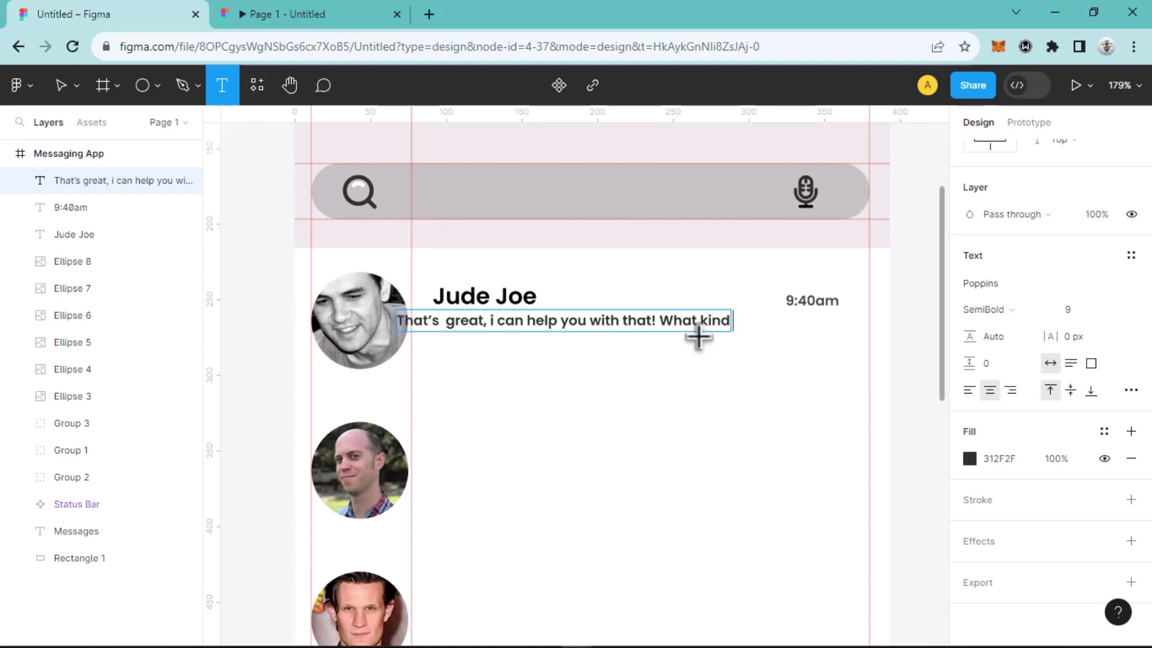
text( of Logo)
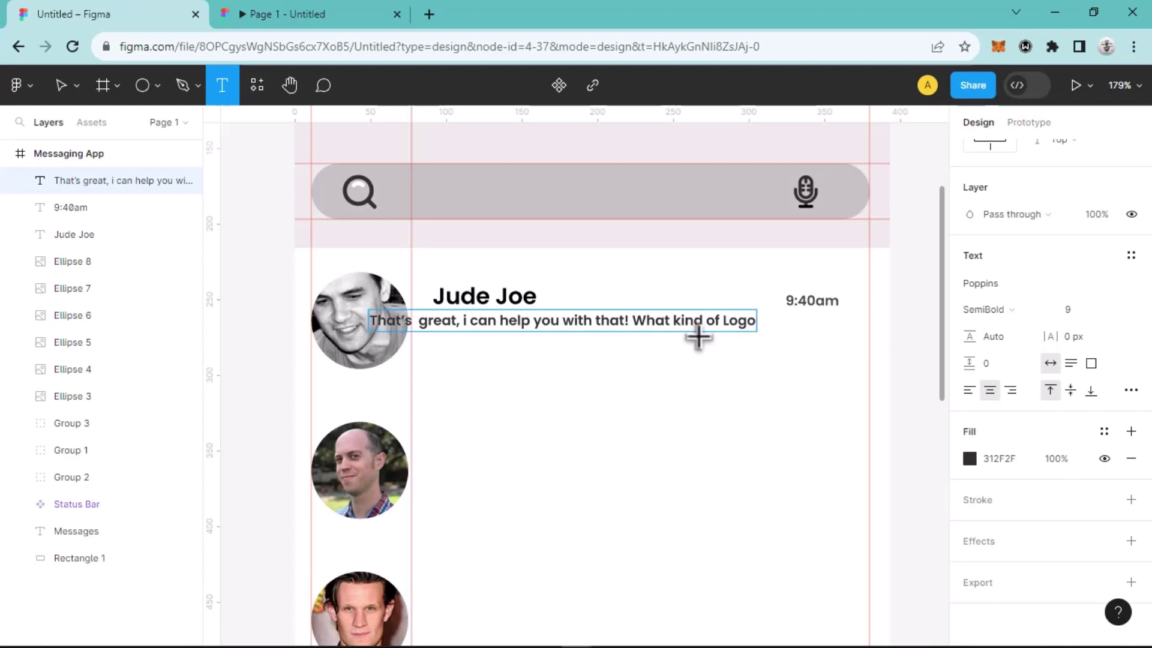
key(Return)
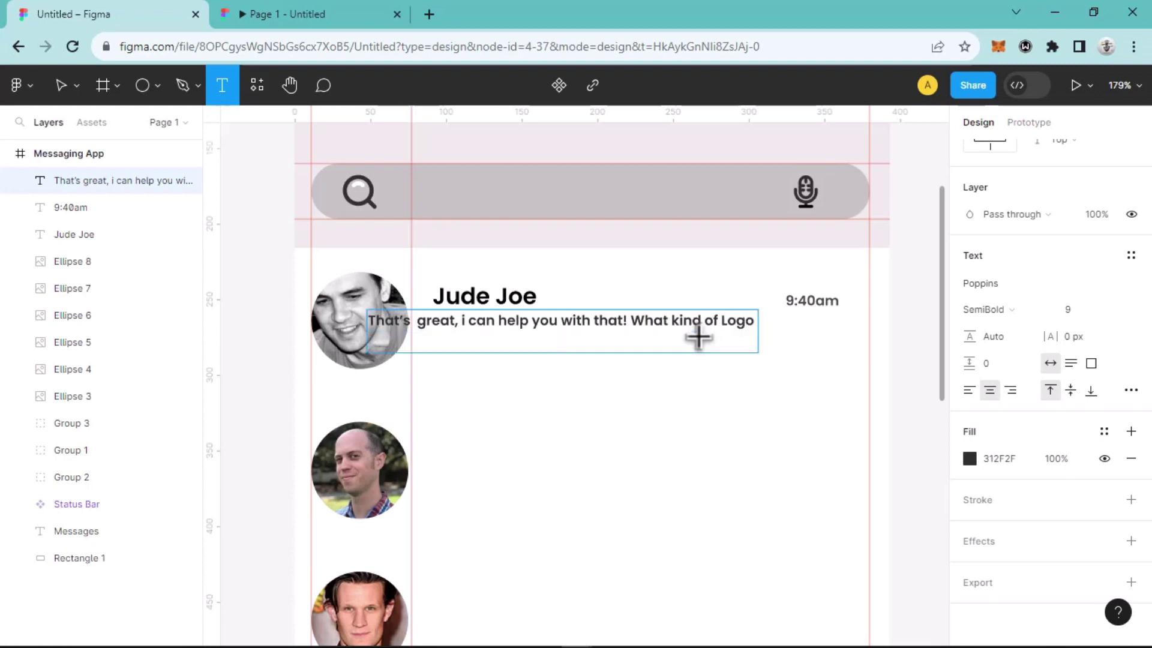
text(do u need?)
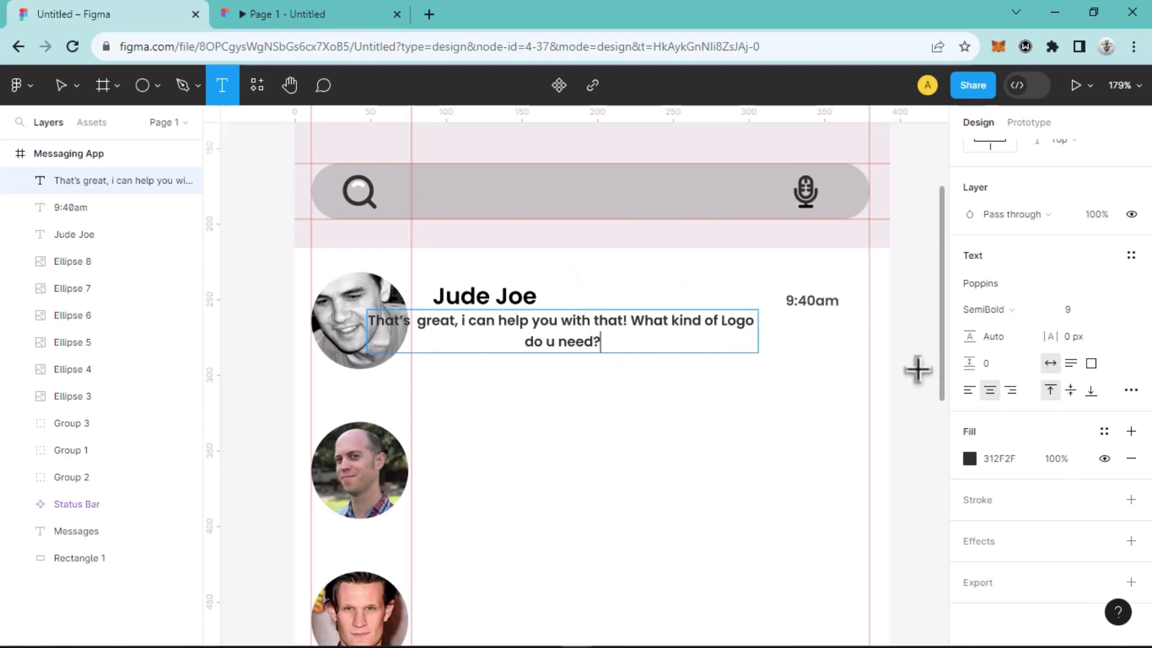
click(58, 90)
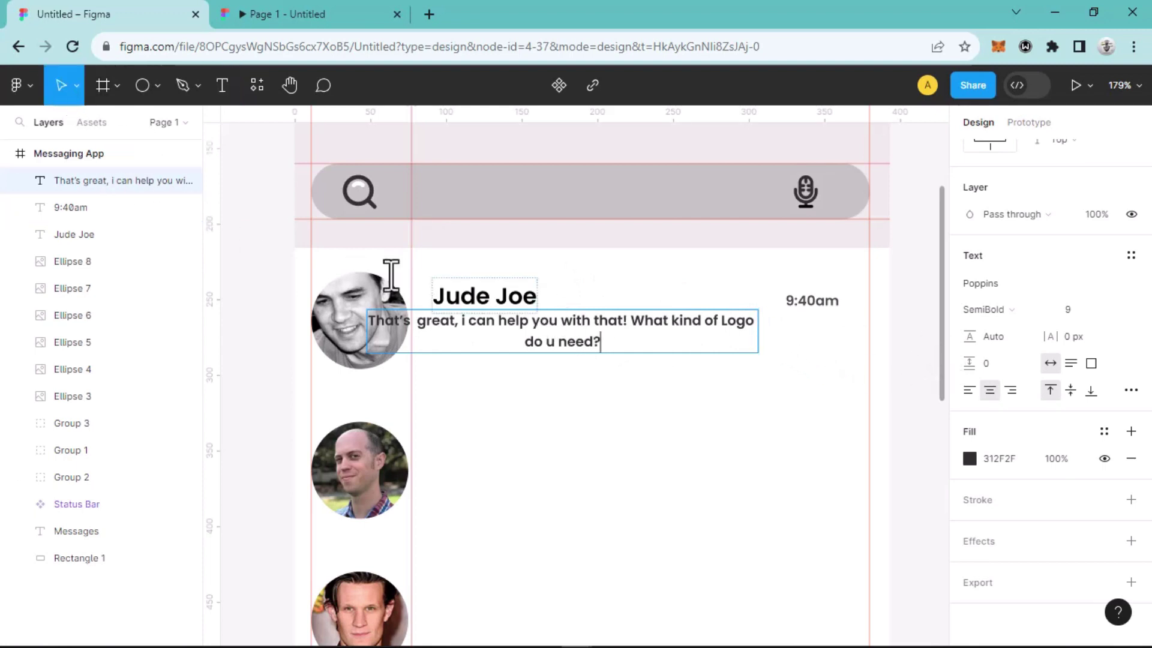
Step: Left-align the two-line message preview and move it under the contact's name, to about X 92, Y 259
drag(710, 334, 762, 331)
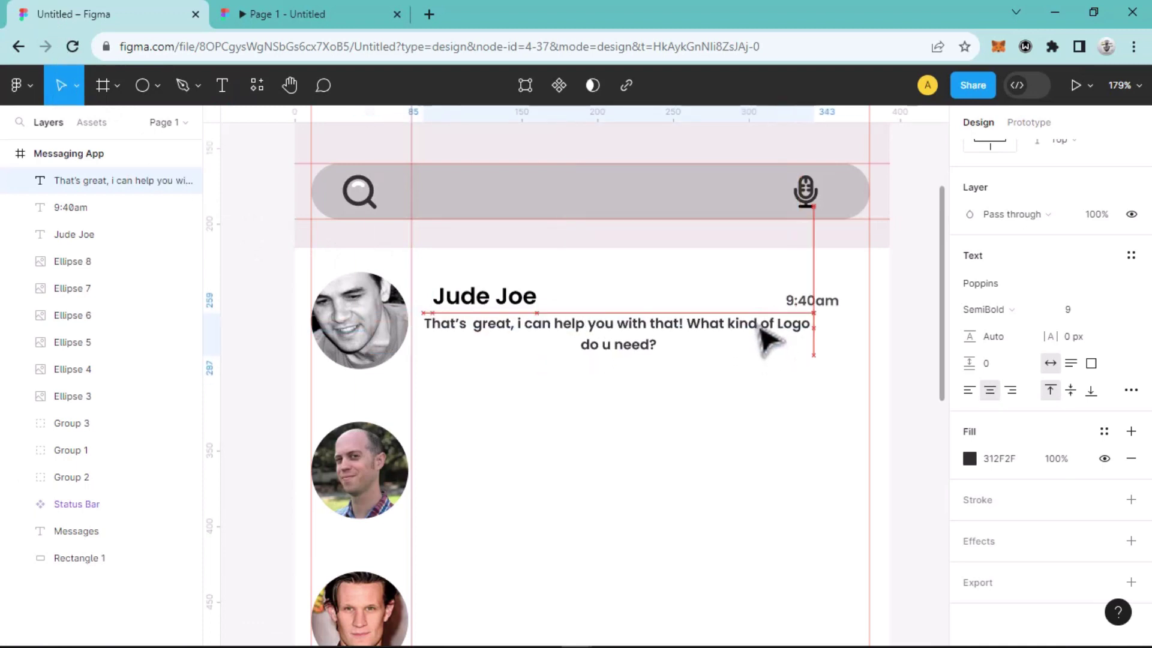
click(969, 391)
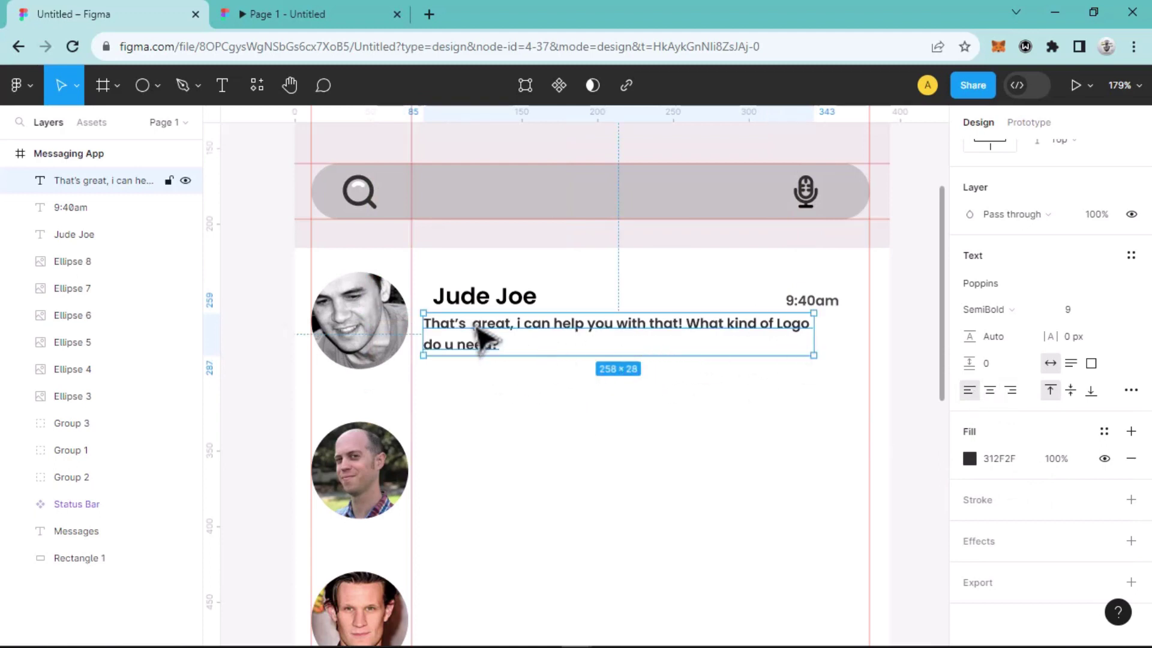
key(Right)
key(Right)
key(Right)
key(Right)
key(Right)
key(Right)
key(Right)
key(Right)
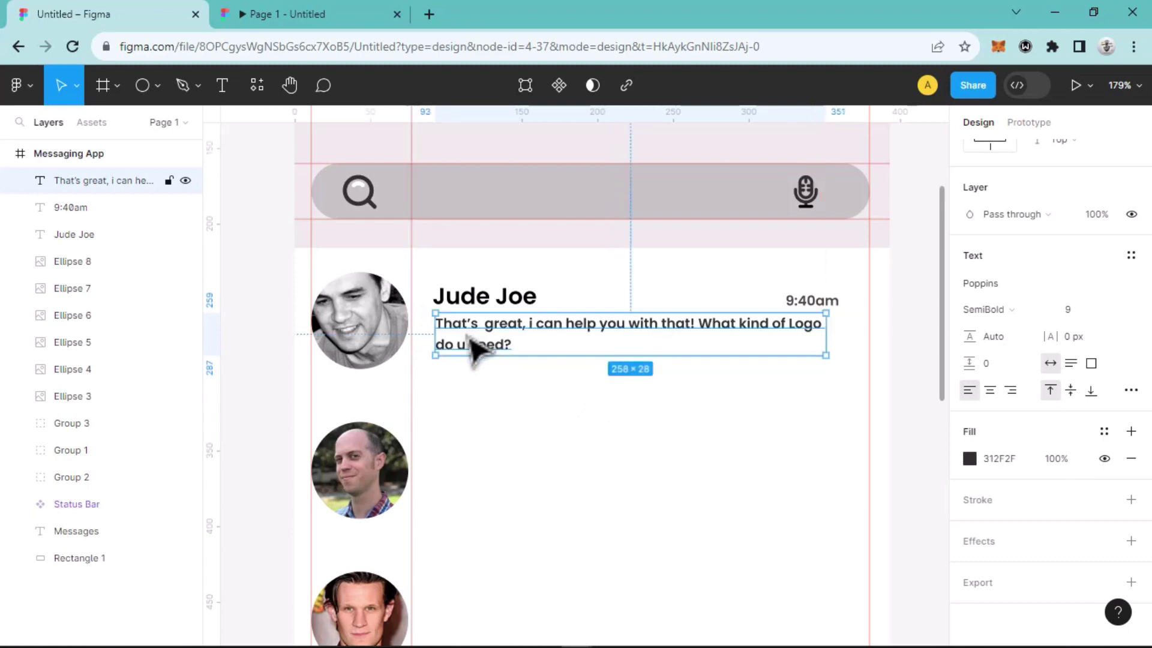
Step: Check the first message row in the prototype preview and return to the design file
click(335, 4)
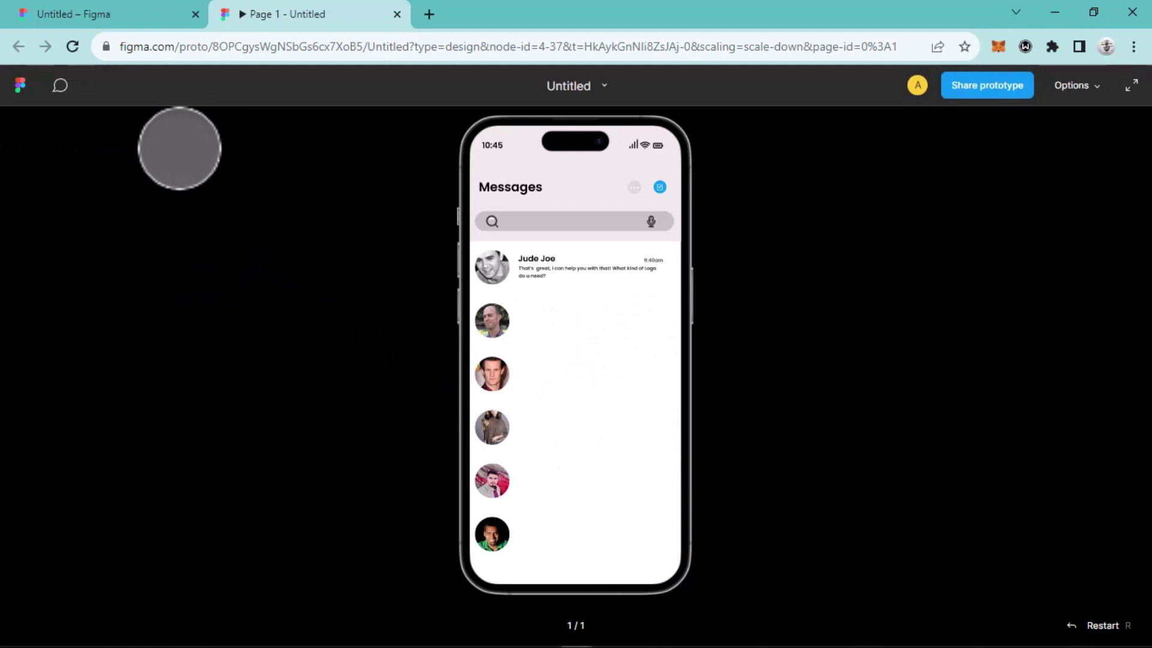
click(139, 14)
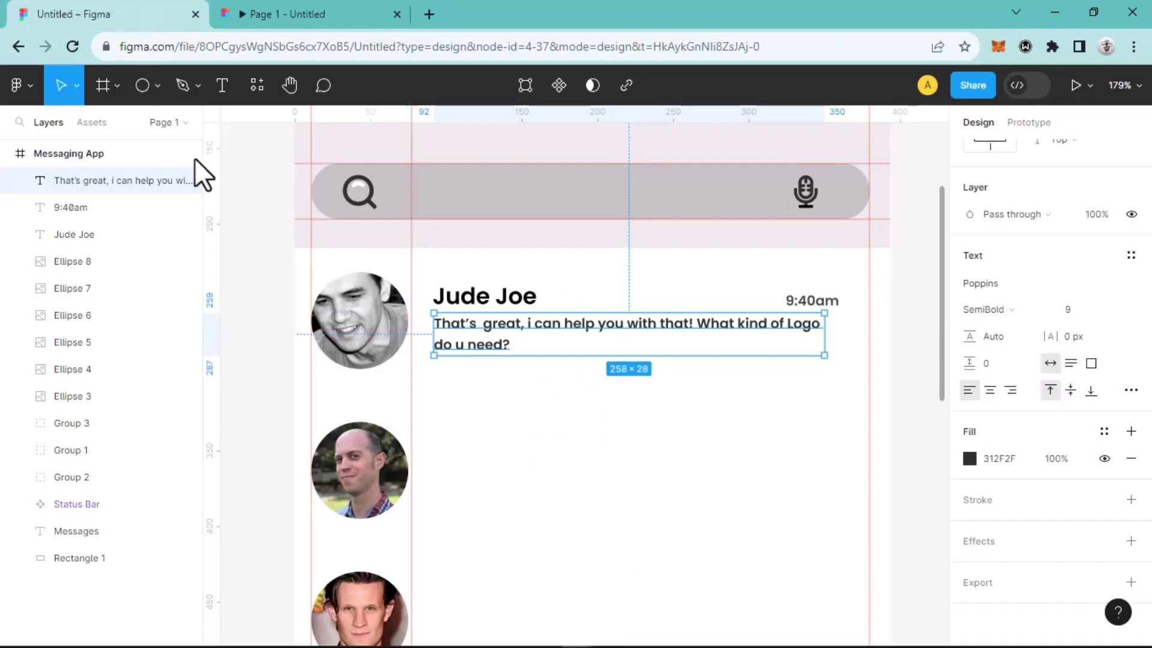
Step: Group the first row's contact name, time and message preview, and rename the group Text
click(483, 301)
shift+click(463, 342)
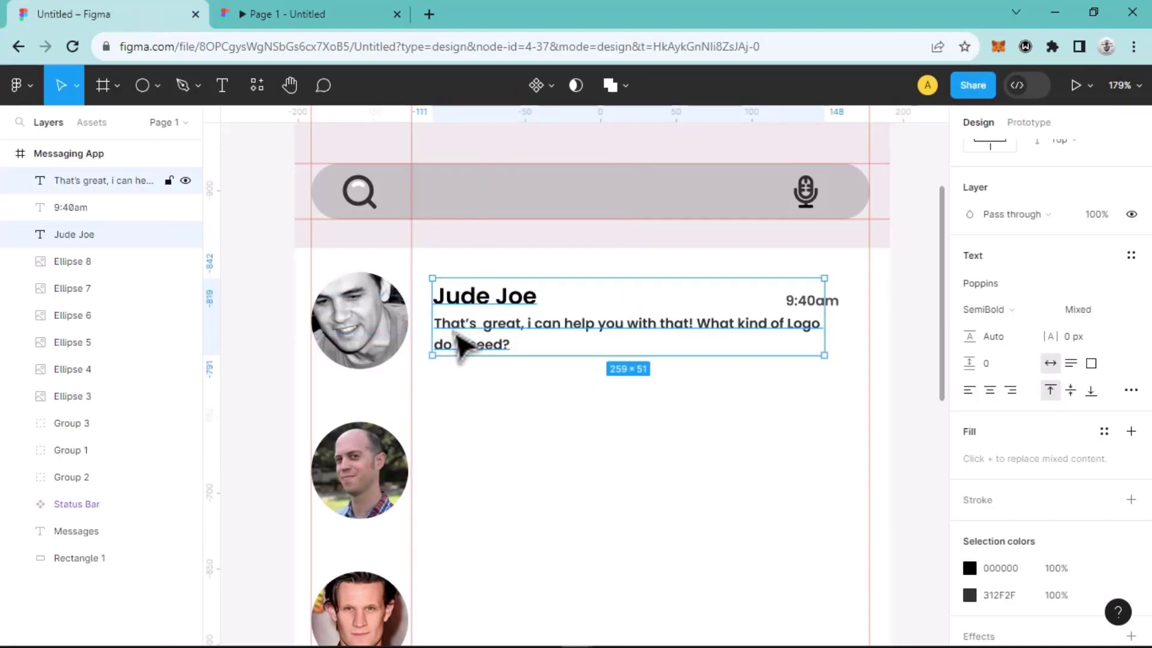
shift+click(811, 303)
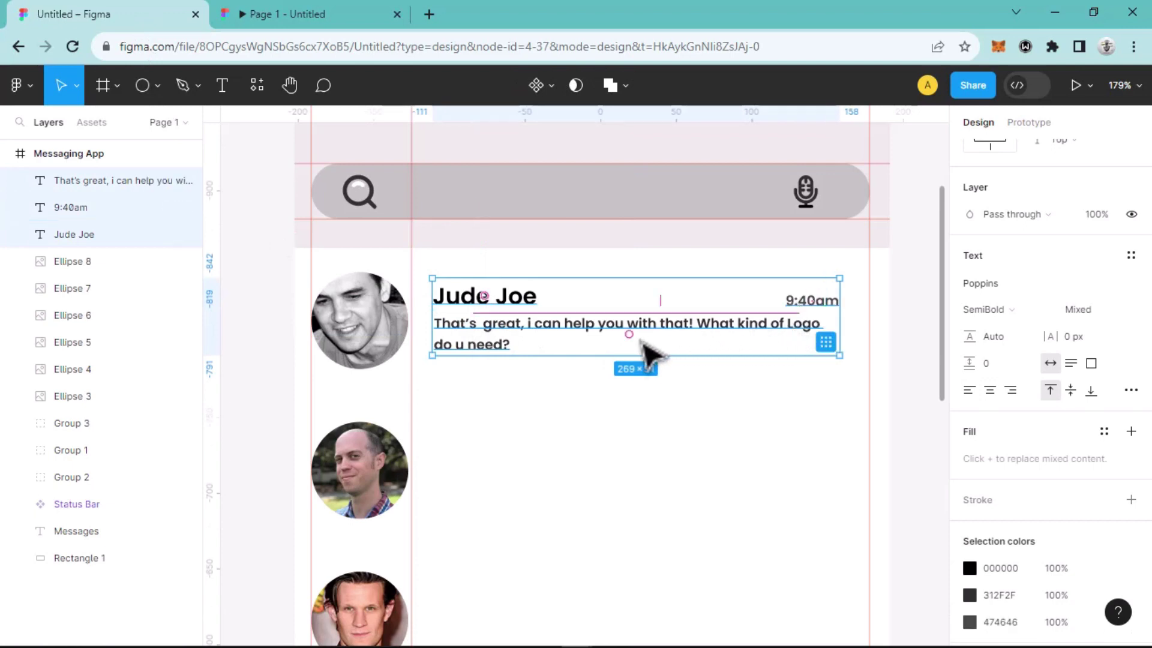
key(ctrl+g)
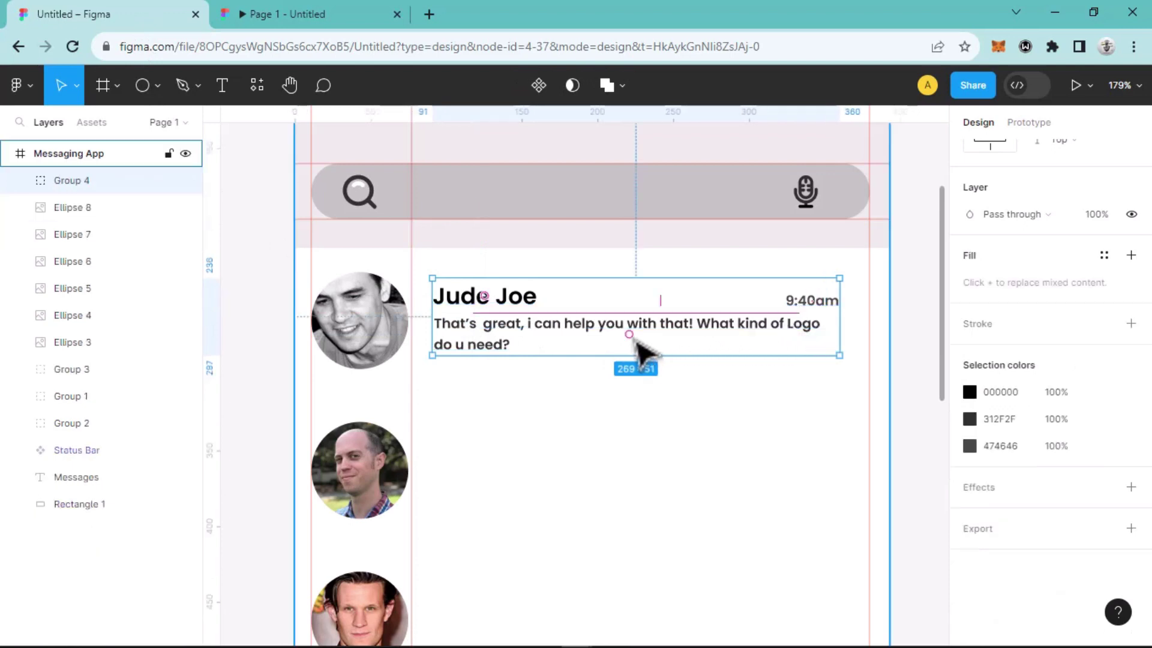
double_click(70, 181)
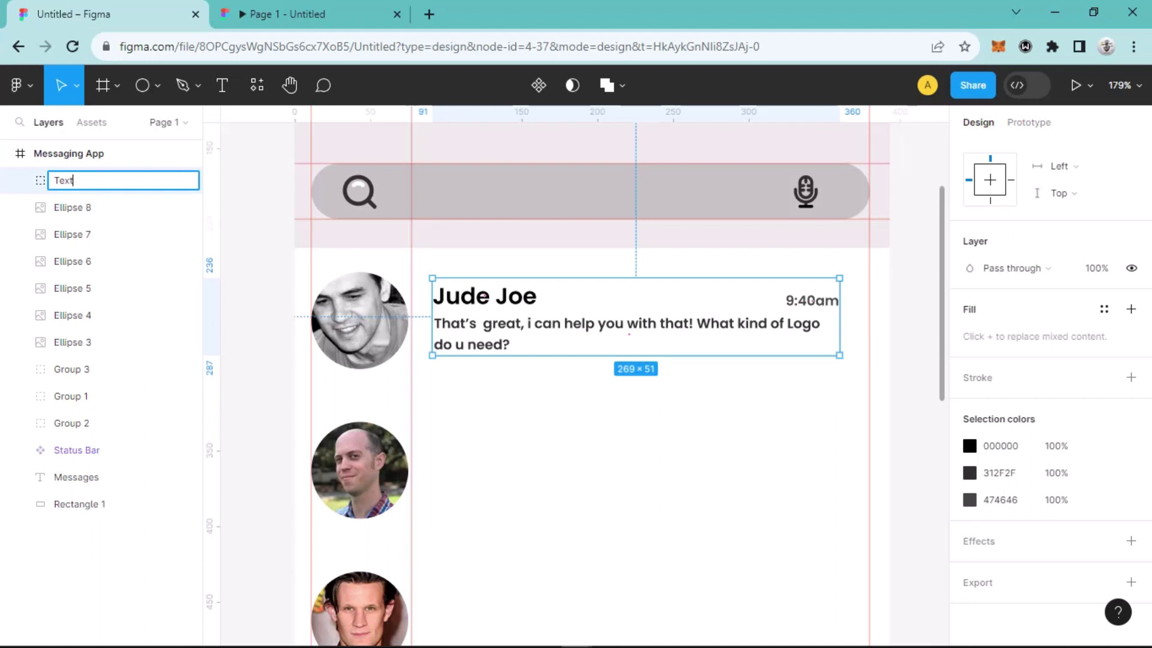
key(Return)
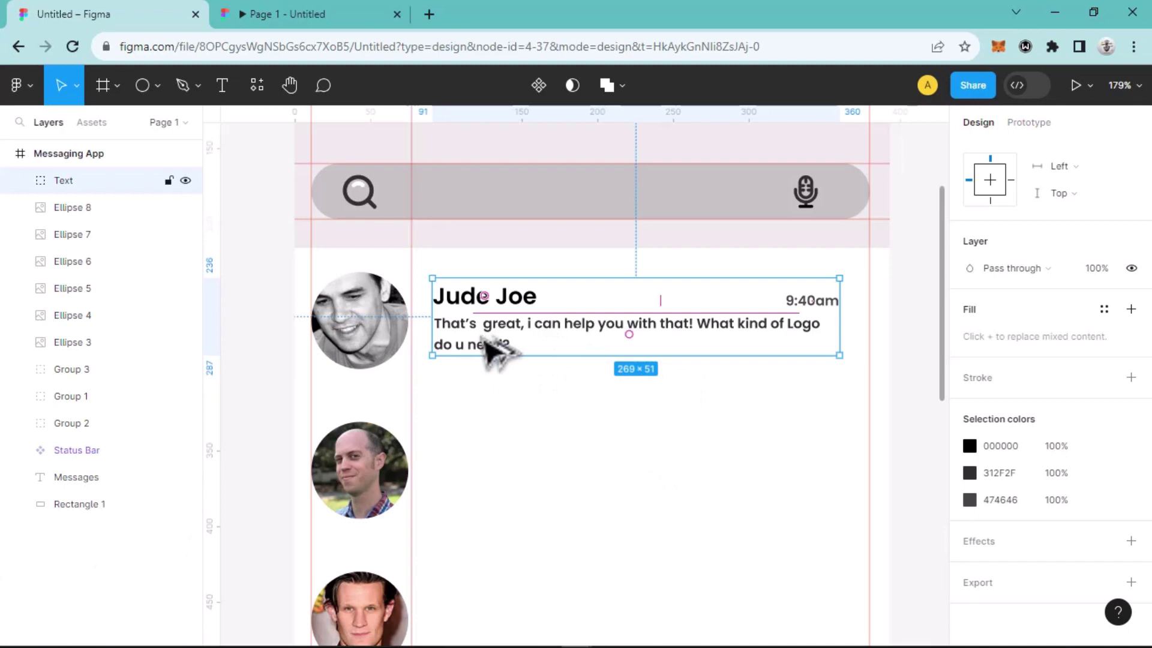
Step: Duplicate the Text group beside the second avatar and position the copy at X 89, Y 340
drag(483, 352, 482, 503)
scroll(567, 492, down, 5)
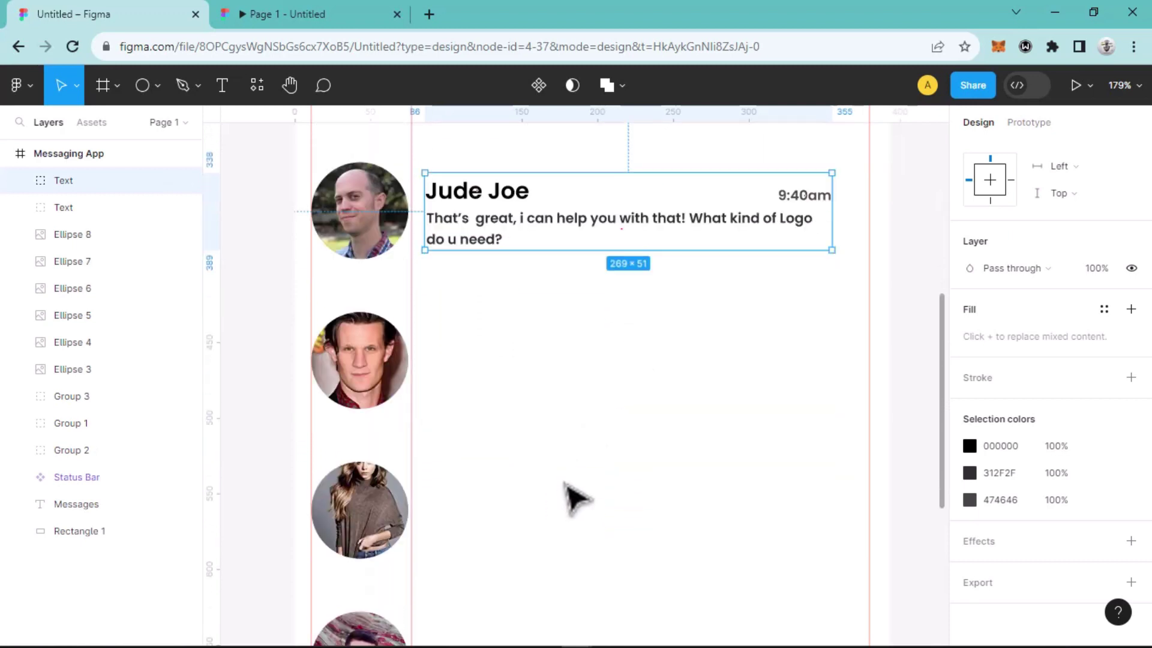
key(Down)
key(Down)
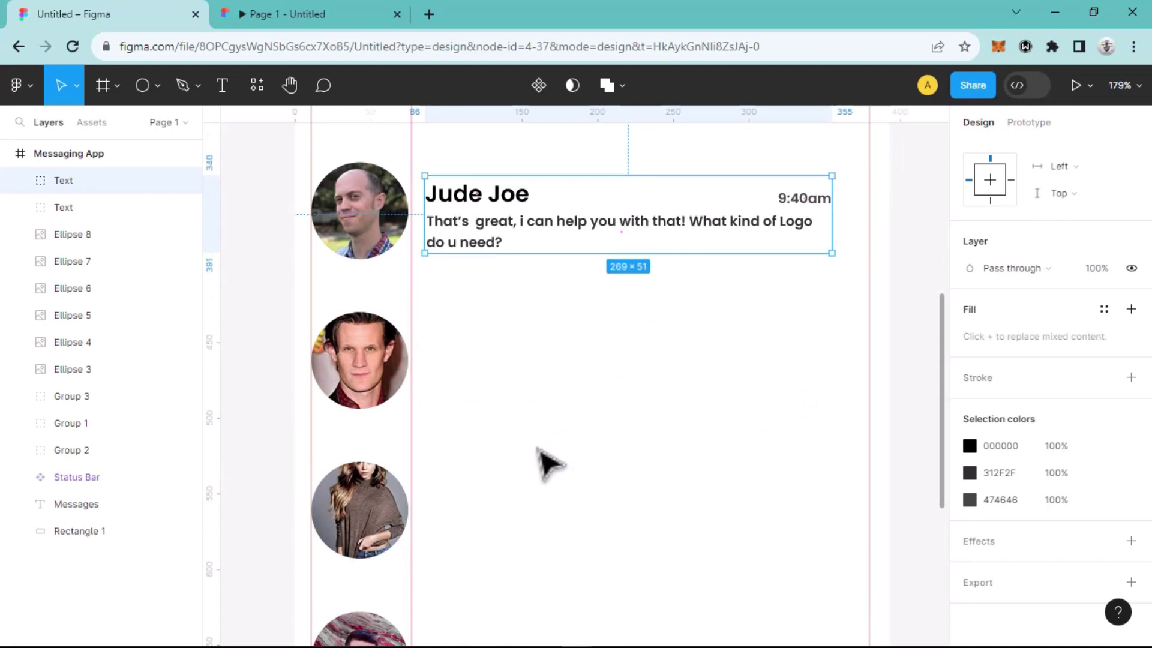
scroll(543, 465, up, 4)
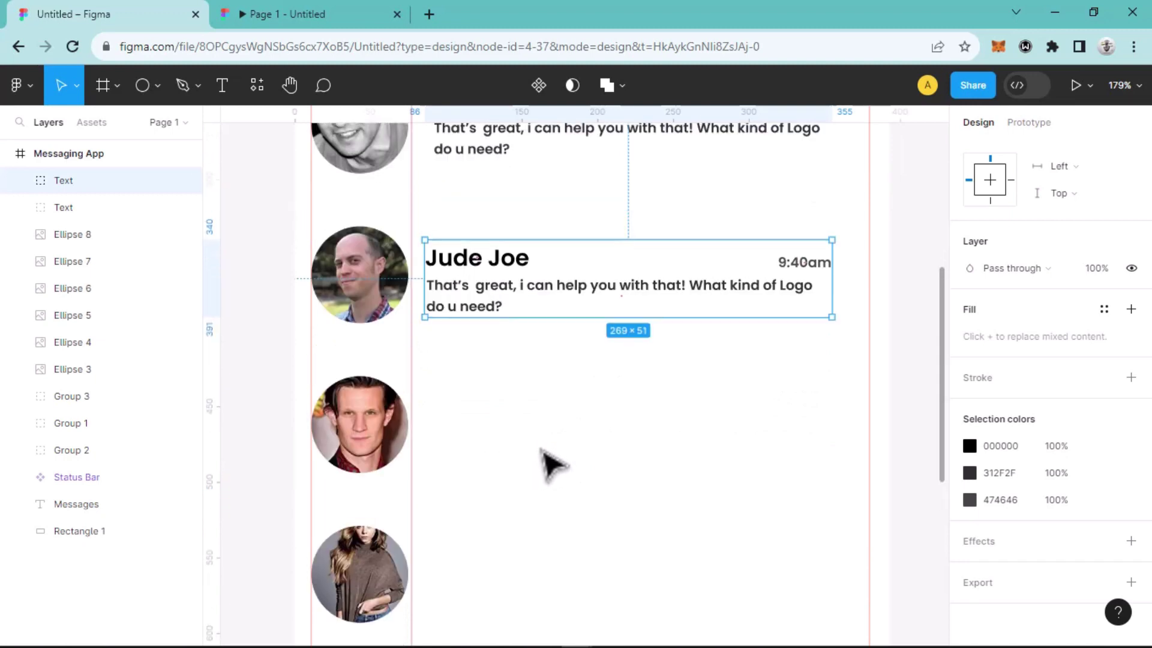
scroll(548, 465, down, 1)
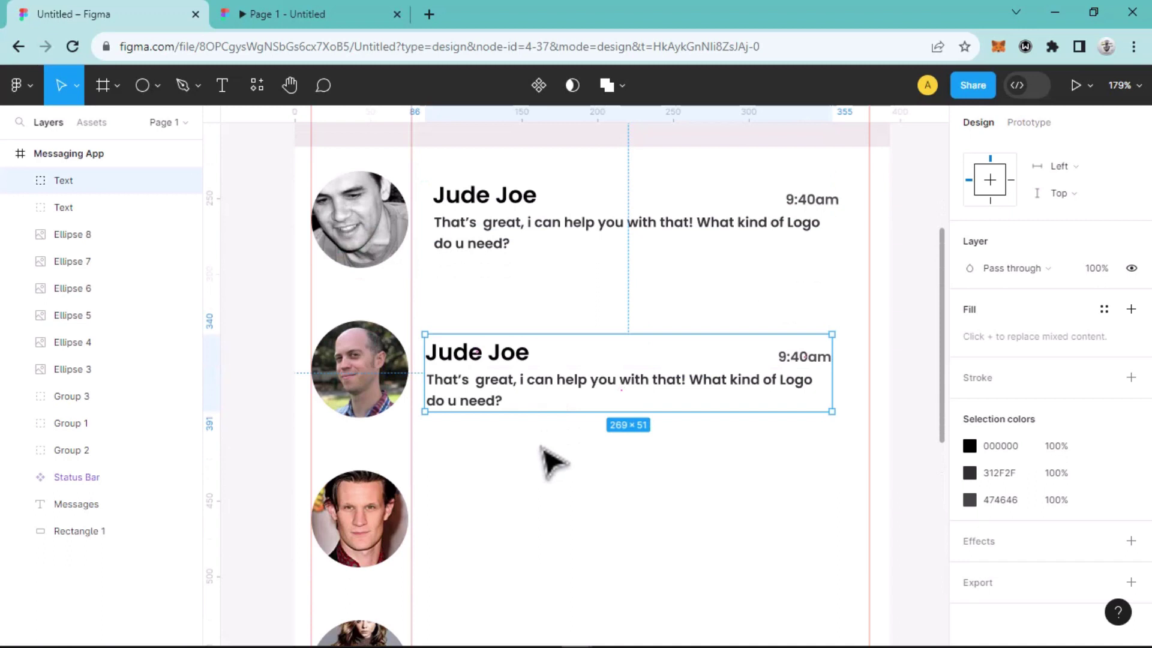
key(Right)
key(Right)
key(Right)
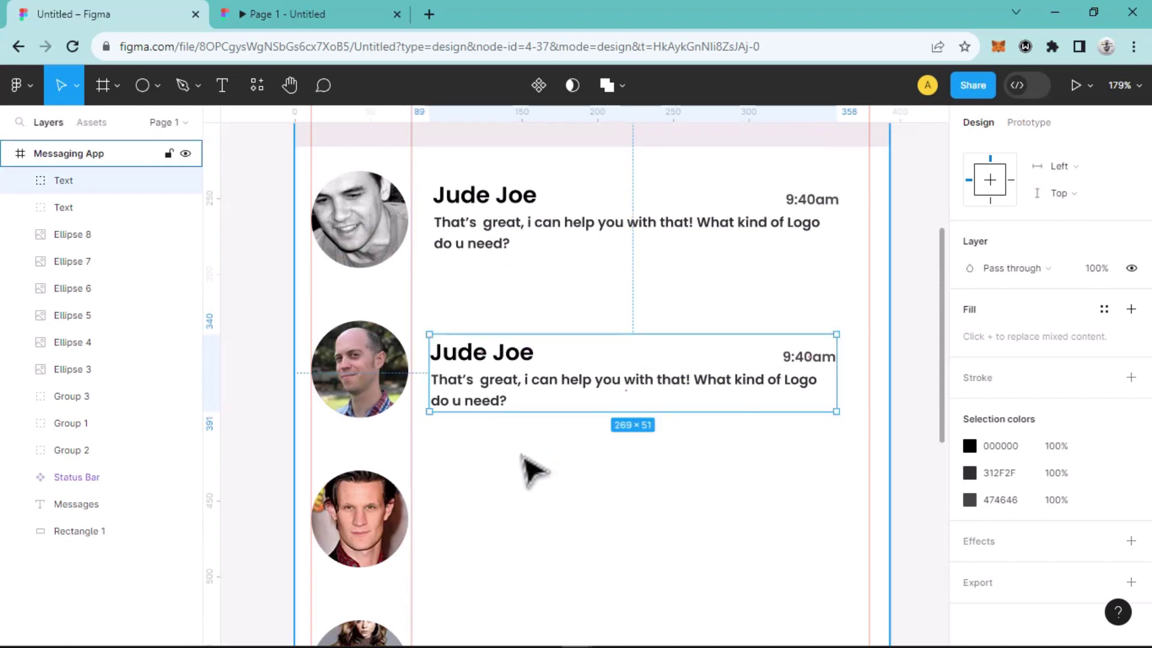
Step: Duplicate the Text group beside the third avatar at X 87, Y 444 and the fourth at X 84, Y 532
key(ctrl+d)
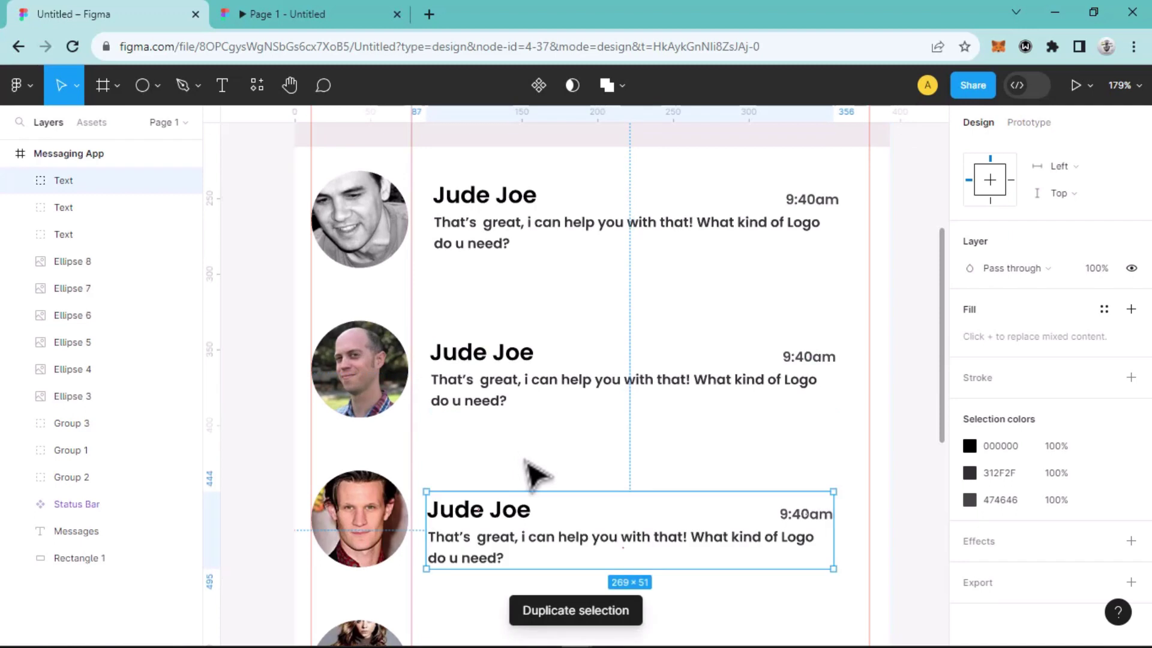
scroll(527, 470, down, 5)
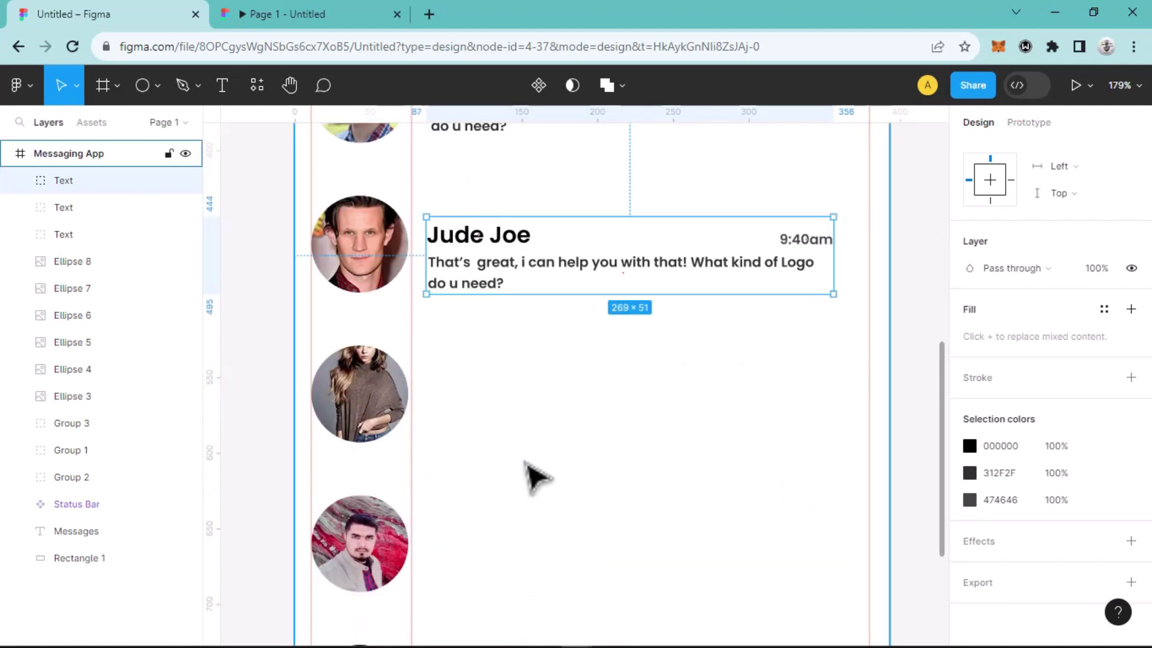
key(ctrl+d)
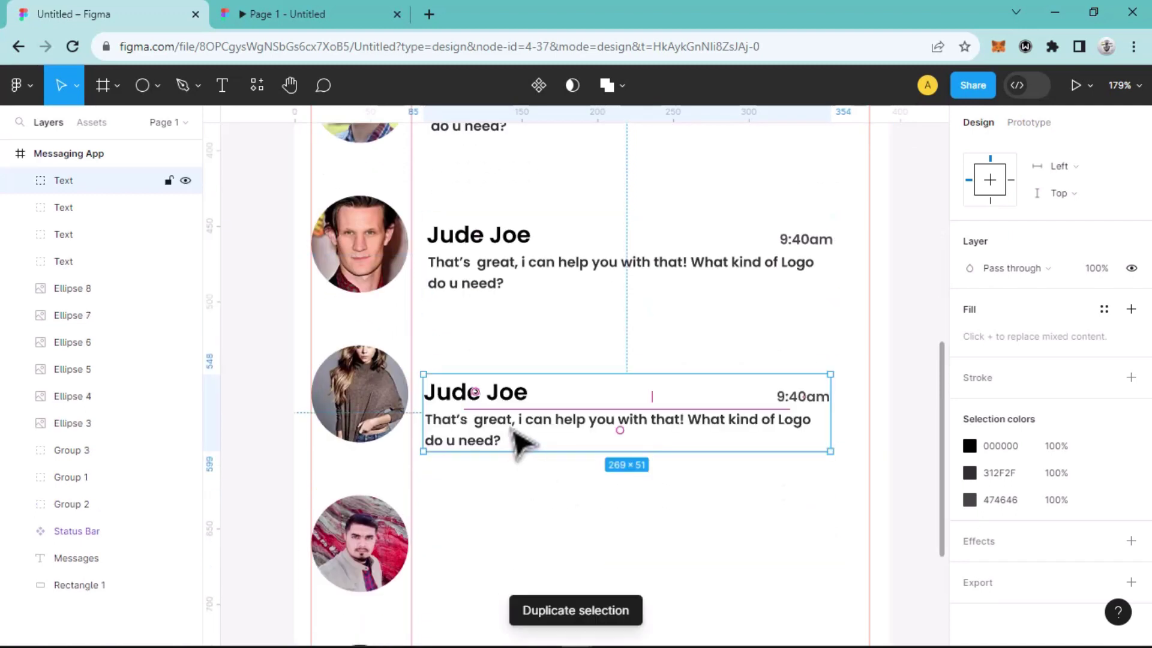
drag(517, 427, 522, 406)
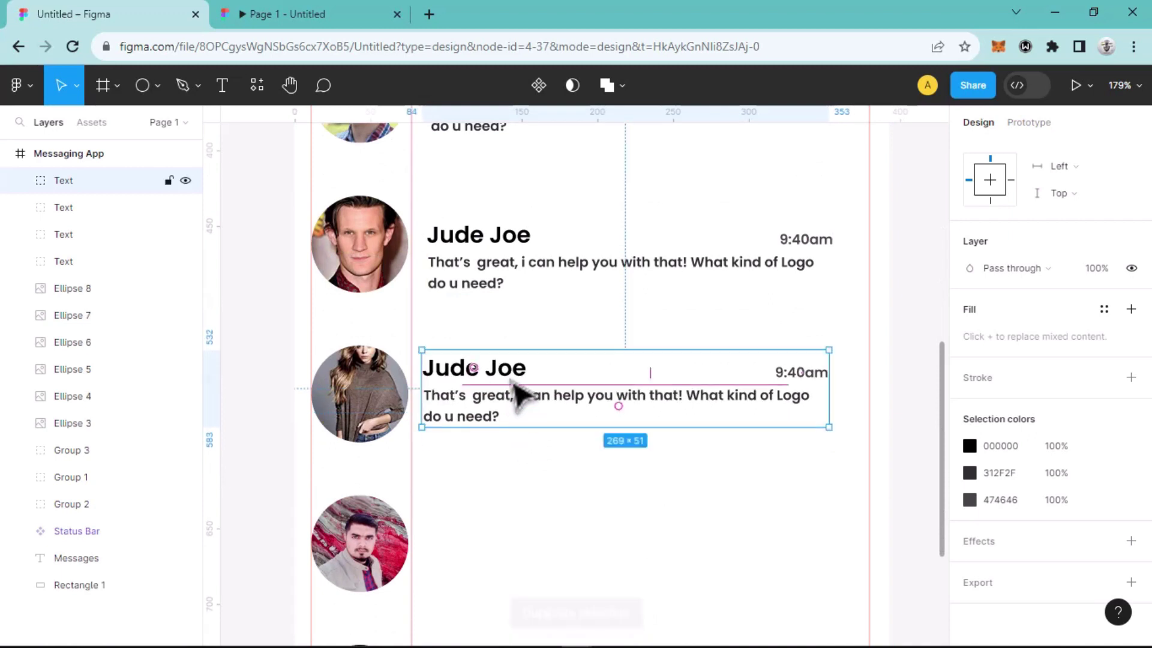
Step: Move the third row's Text group to X 85, Y 436, and duplicate the group beside the fifth avatar at X 86, Y 635 and the sixth at Y 738
drag(497, 279, 501, 268)
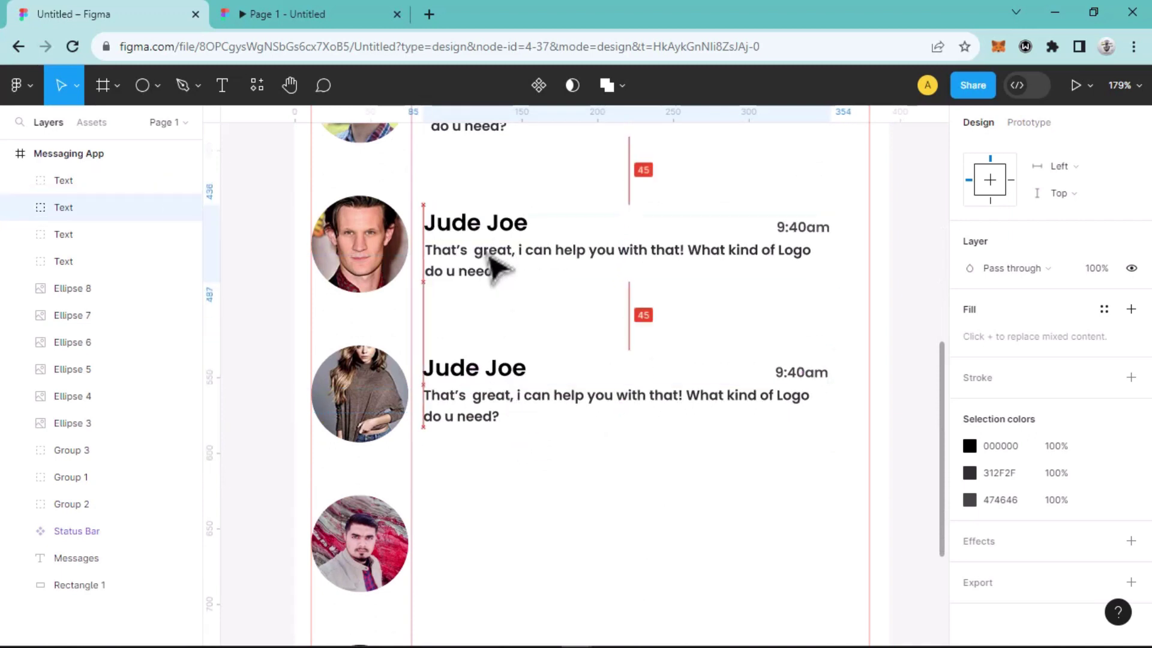
drag(506, 404, 501, 578)
key(ctrl+d)
scroll(586, 588, down, 5)
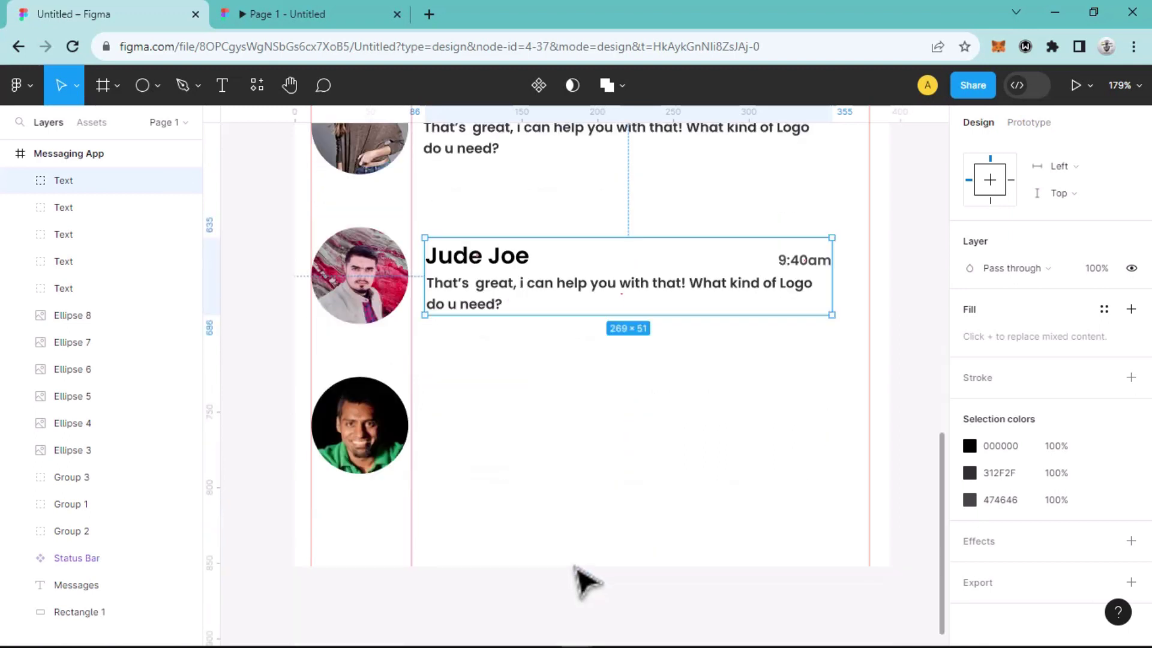
key(ctrl+d)
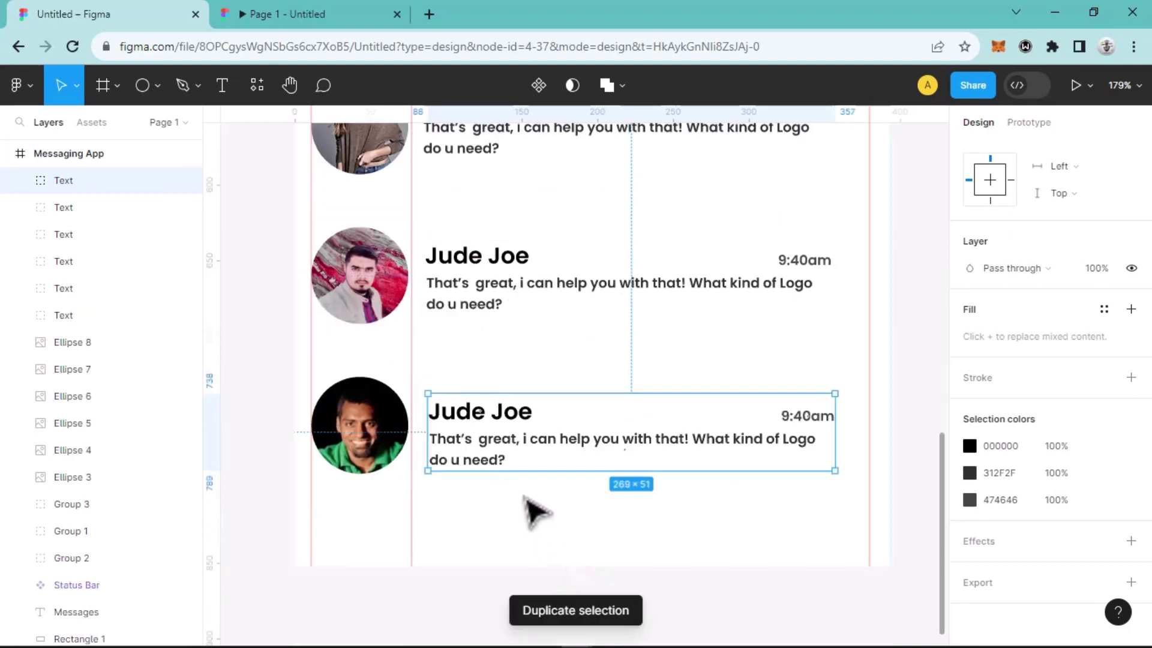
Step: Replace the contact name in the sixth message row with a different full name and realign it with the start of the message preview
double_click(509, 419)
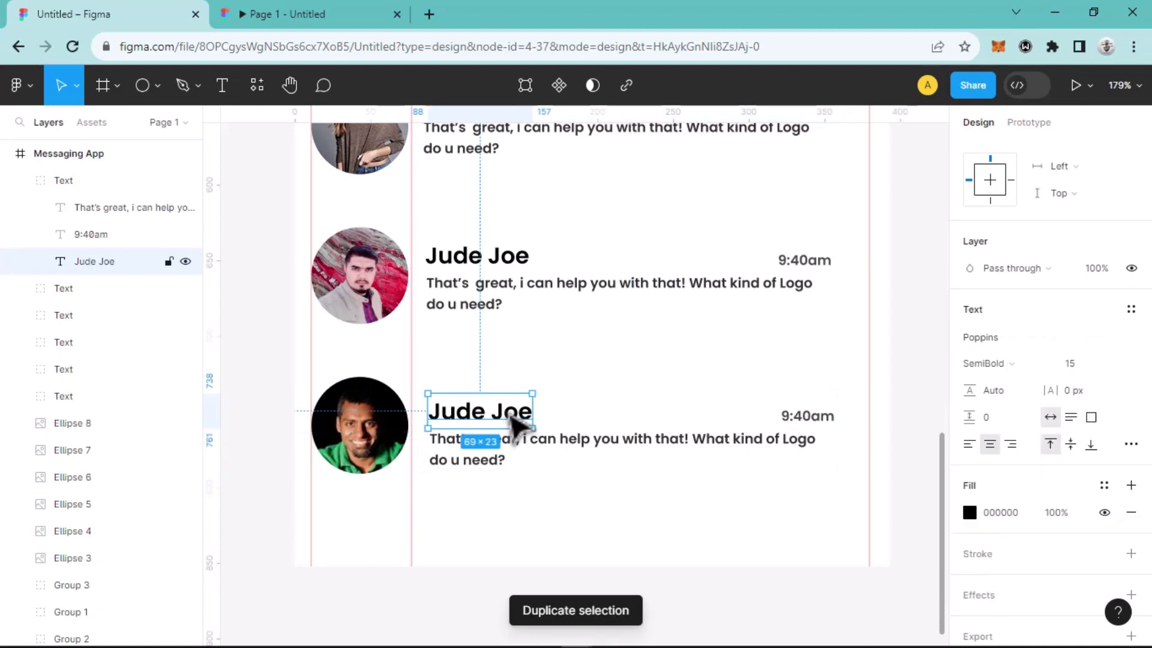
double_click(509, 414)
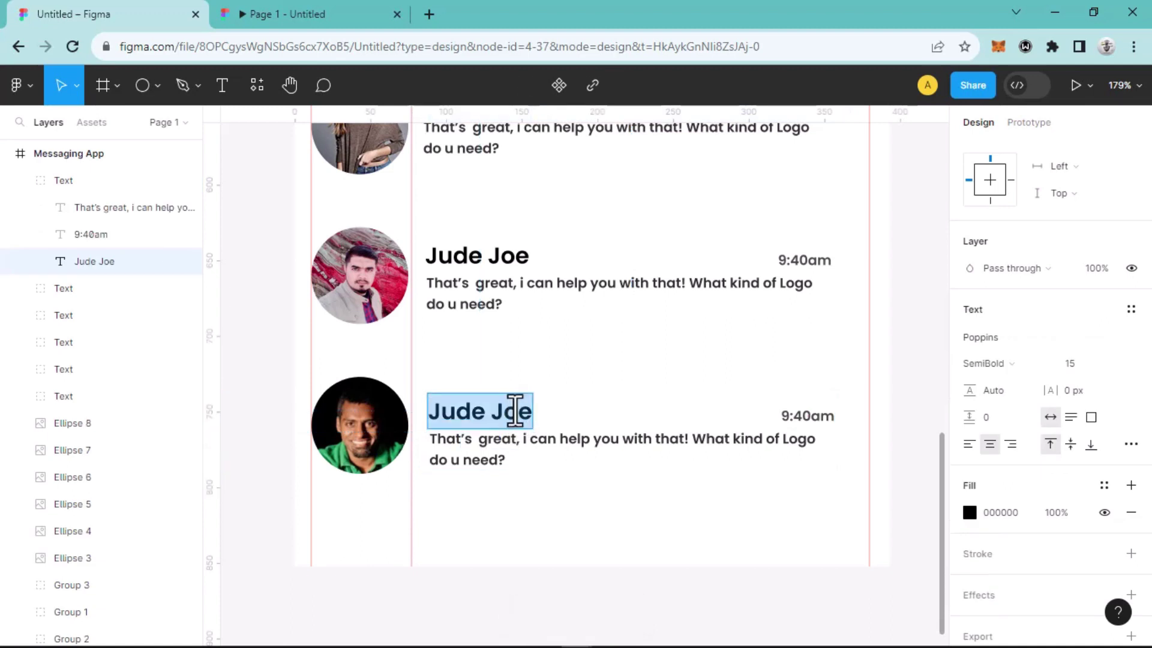
text(Bob)
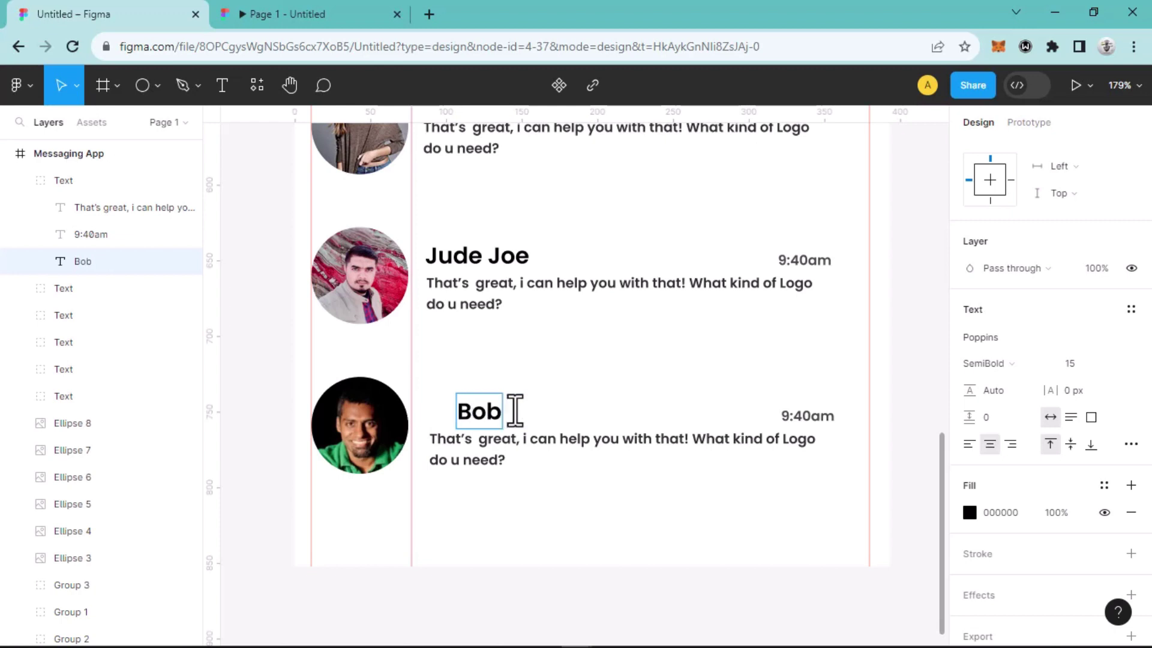
text( J)
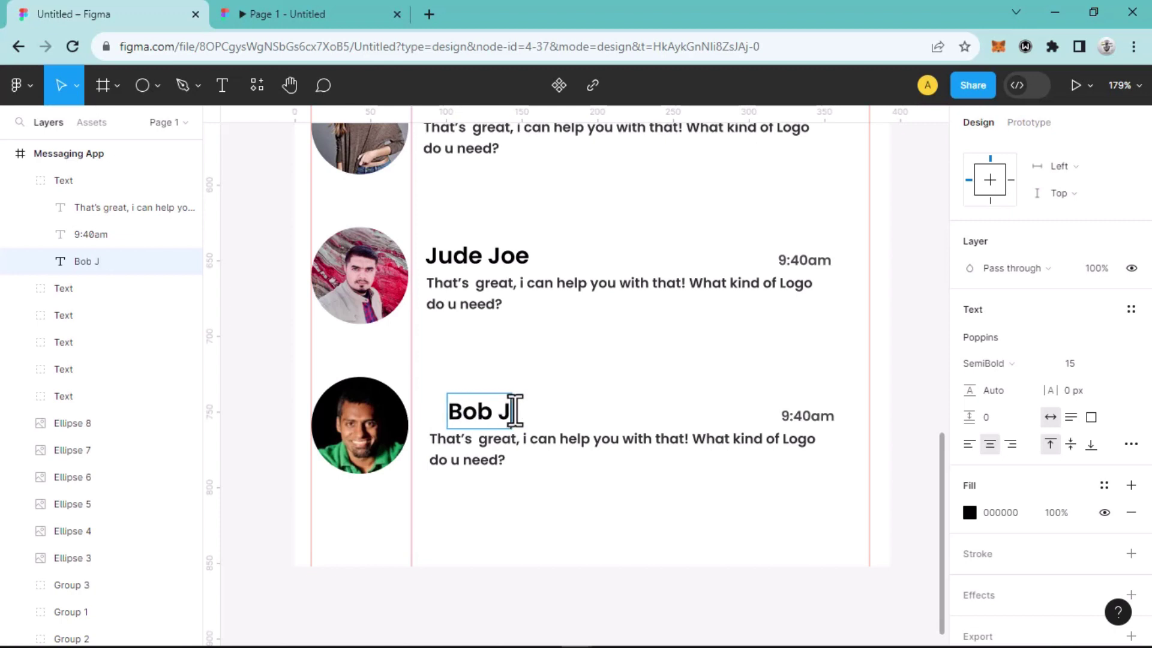
text(o)
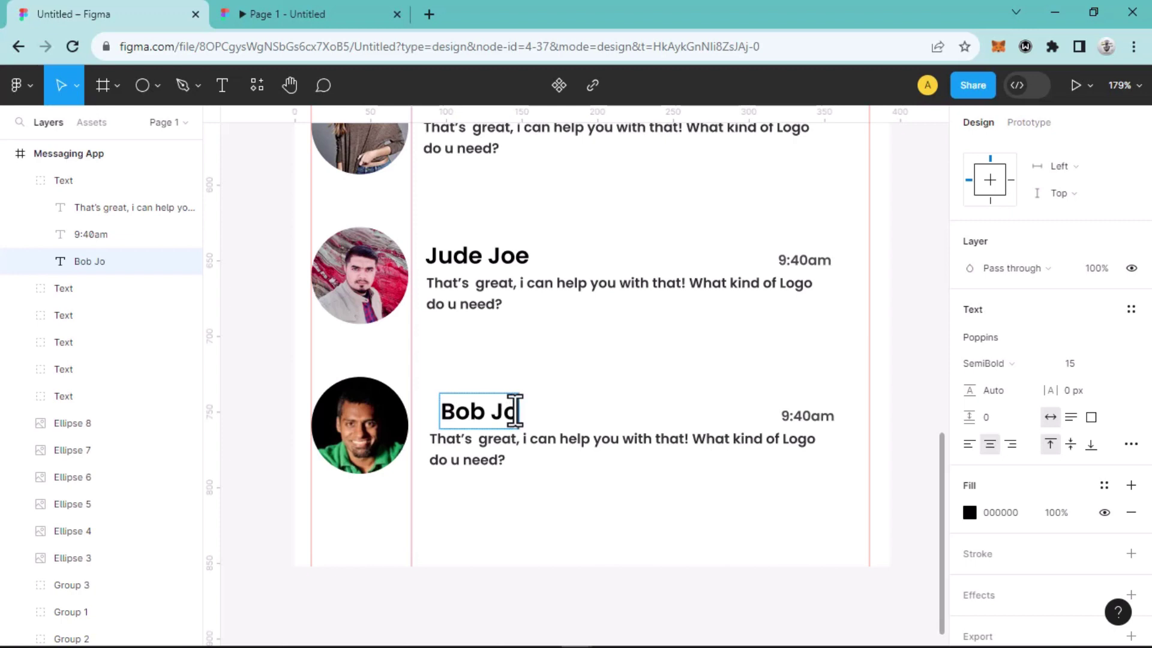
text(e)
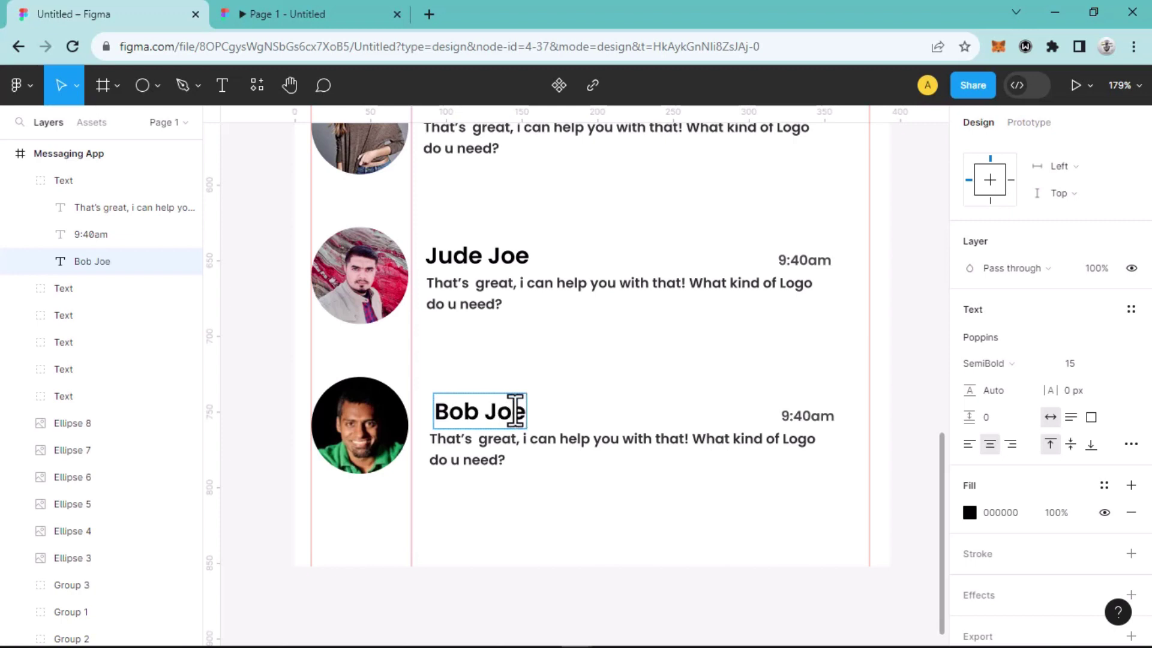
key(Escape)
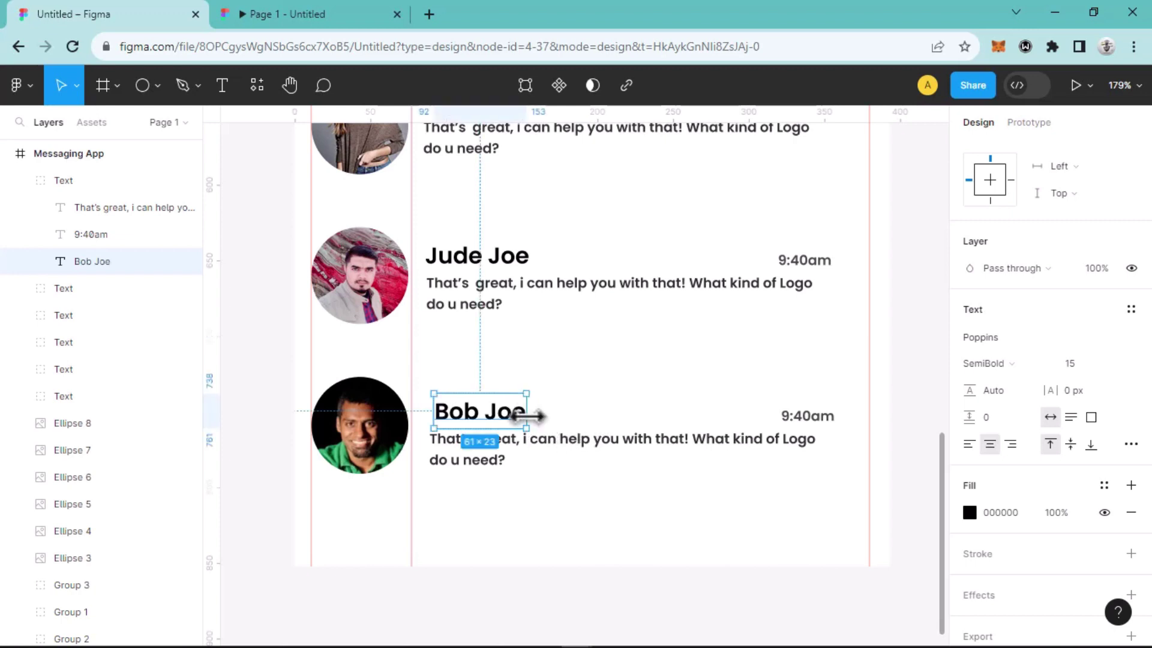
drag(526, 420, 519, 420)
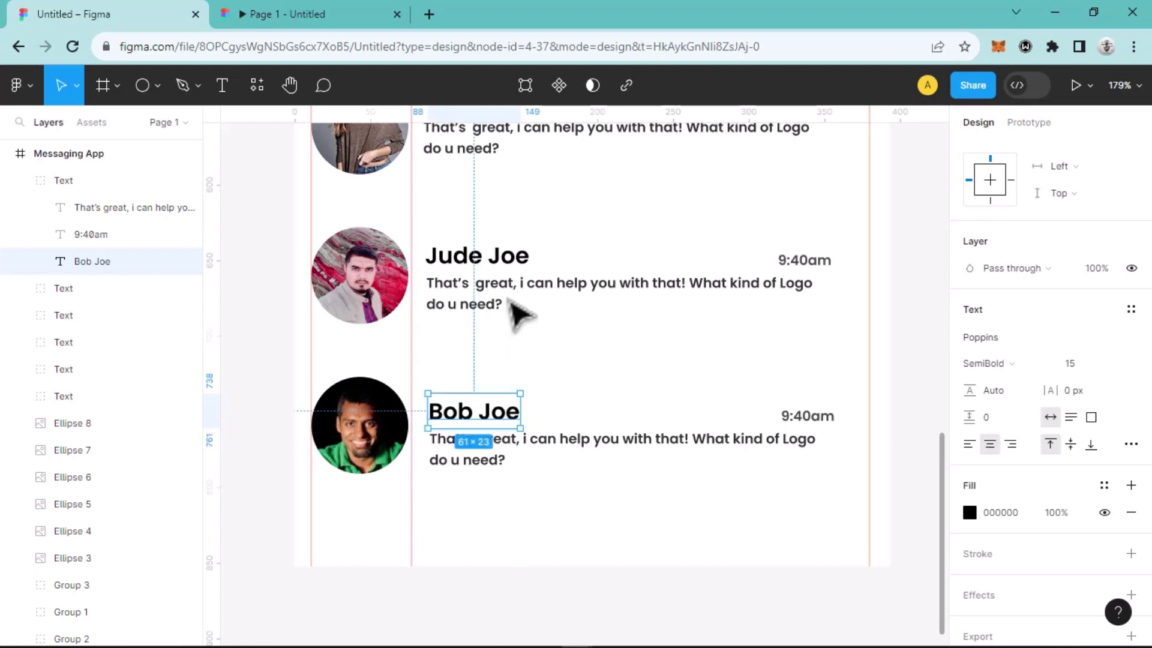
Step: Replace the contact name in the fifth message row with a new full name and shift it to X 86
double_click(497, 264)
double_click(501, 255)
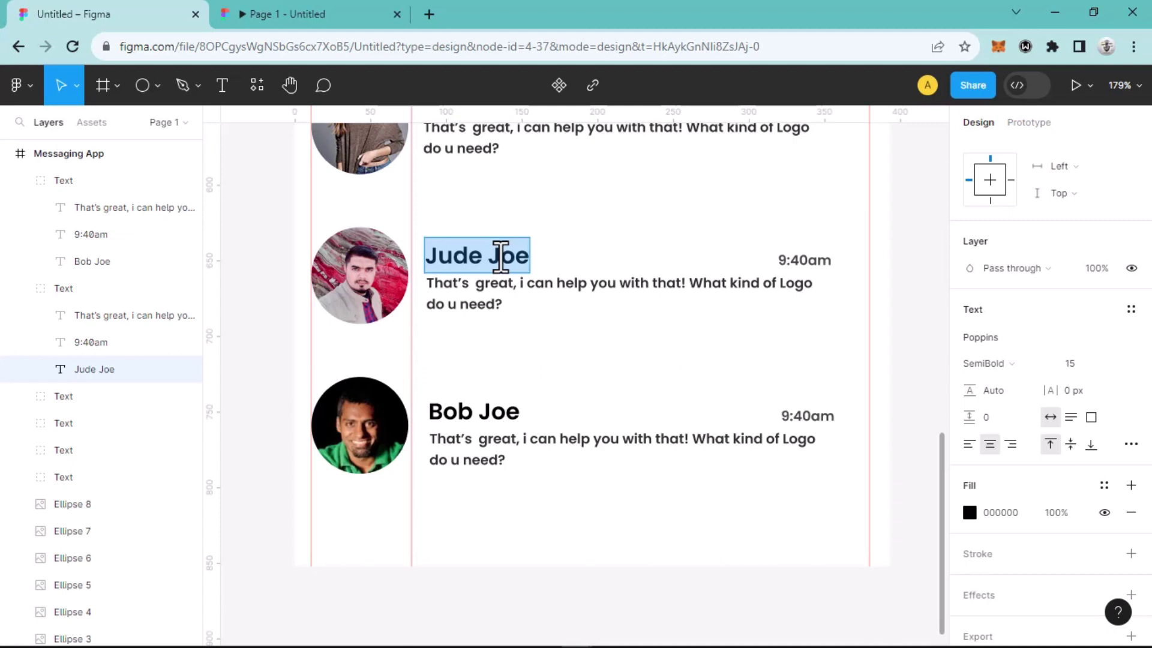
text(Kunle)
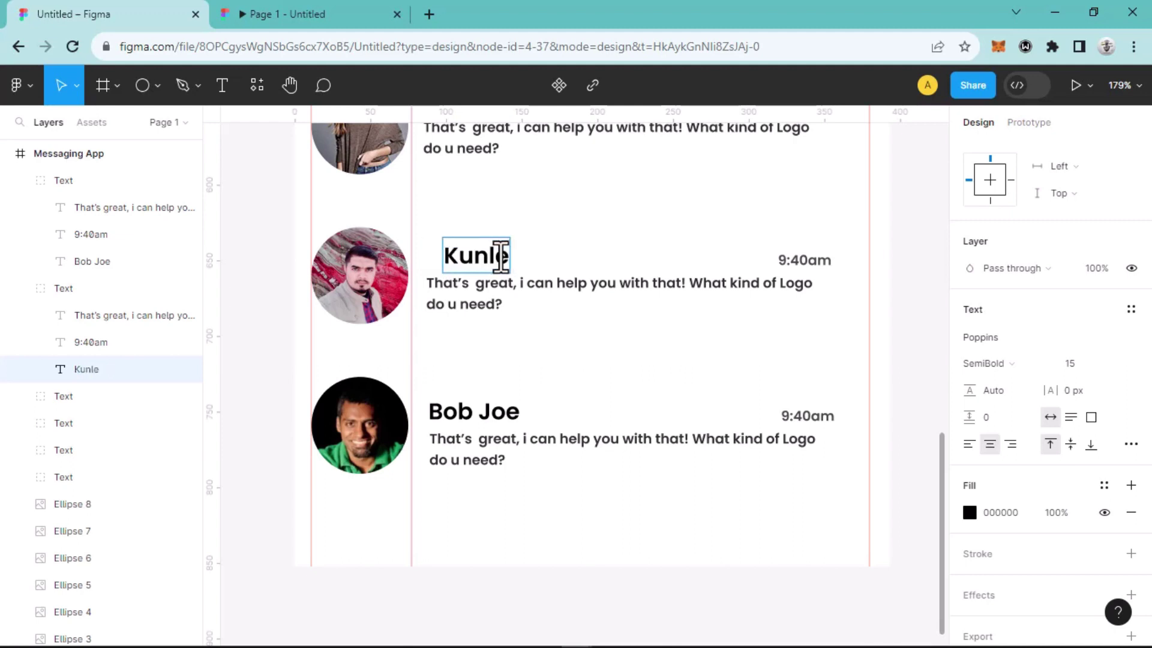
text( J)
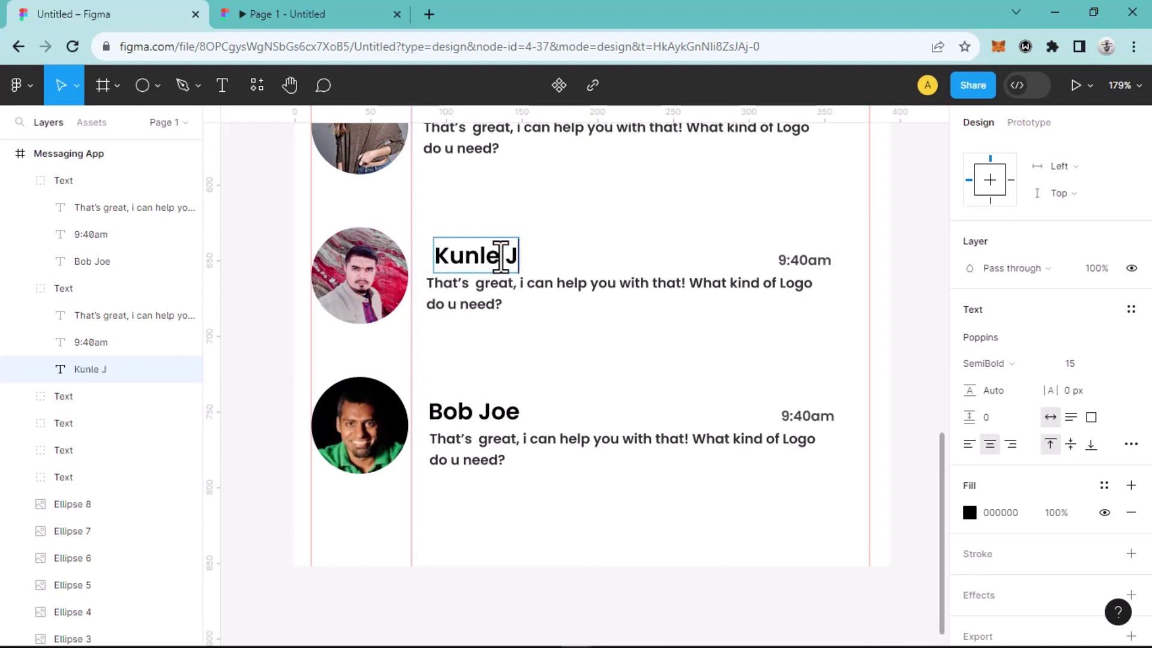
text(ide)
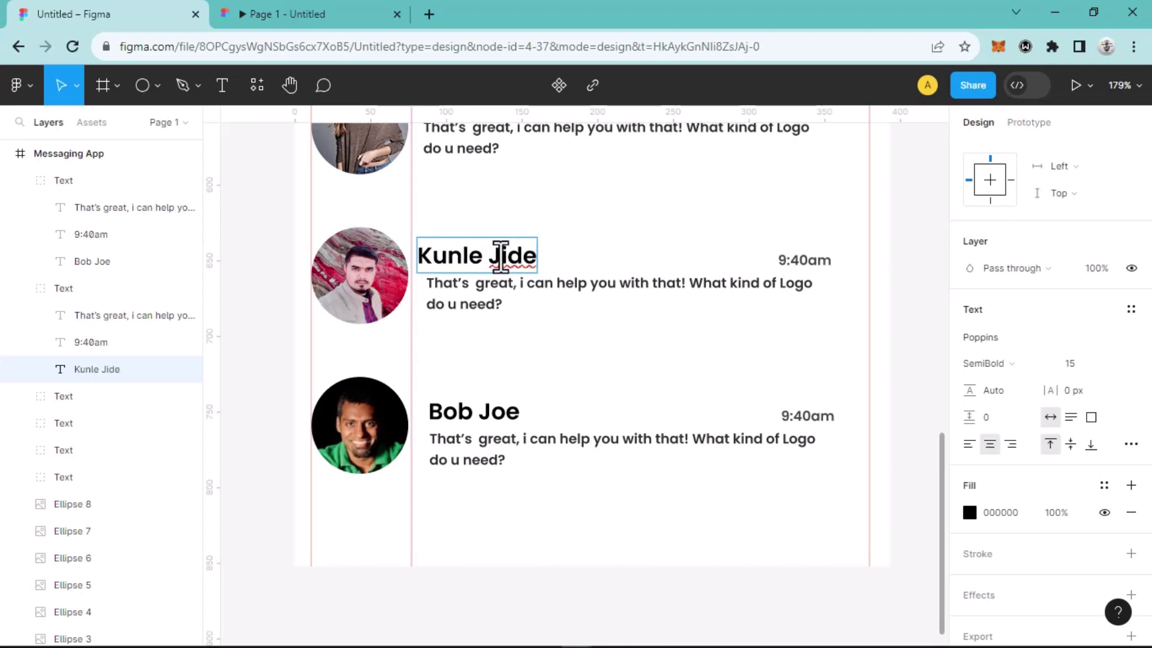
key(Escape)
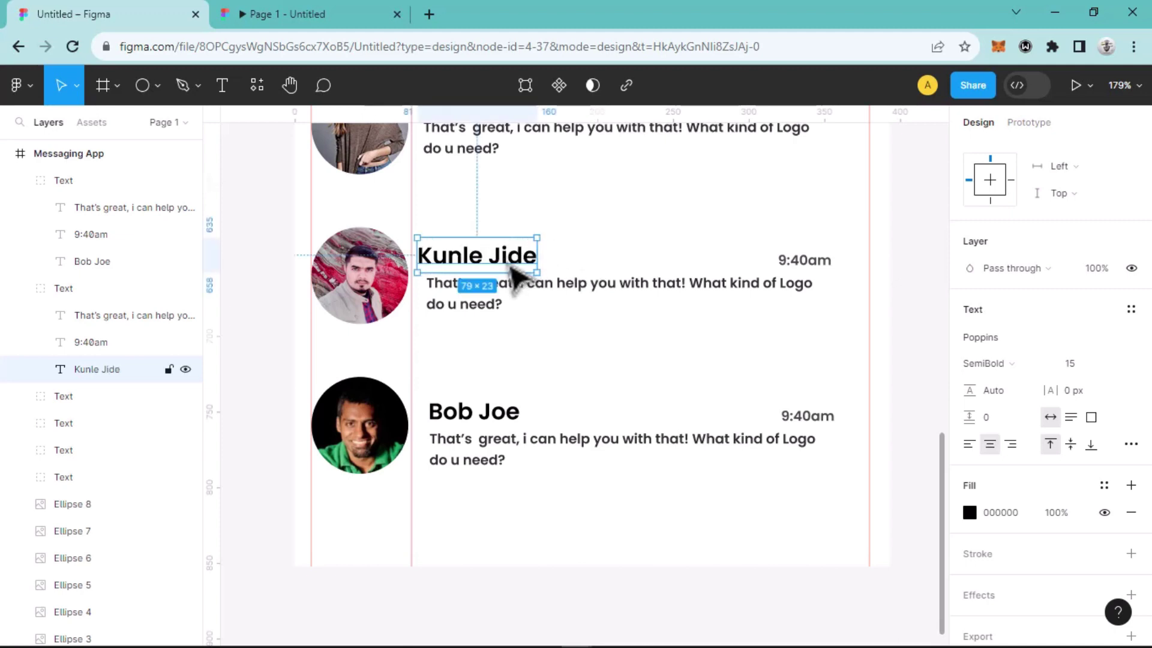
drag(504, 277, 508, 283)
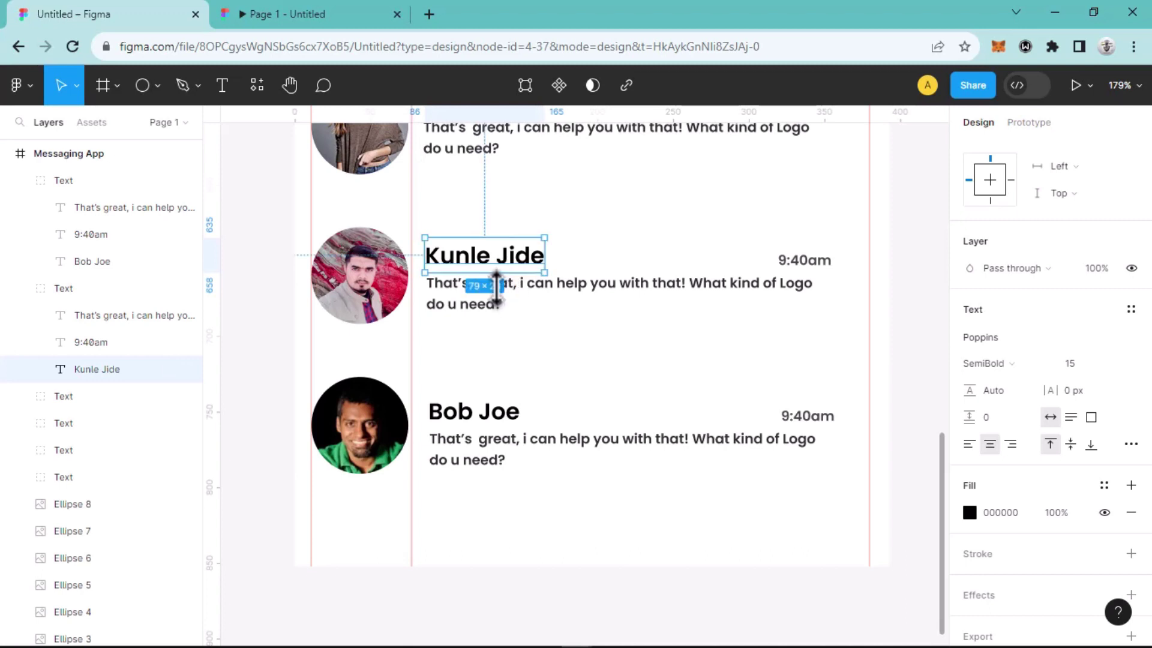
Step: Give the fourth message row its own contact full name and shift the name off the avatar to X 84
scroll(506, 312, up, 3)
double_click(471, 279)
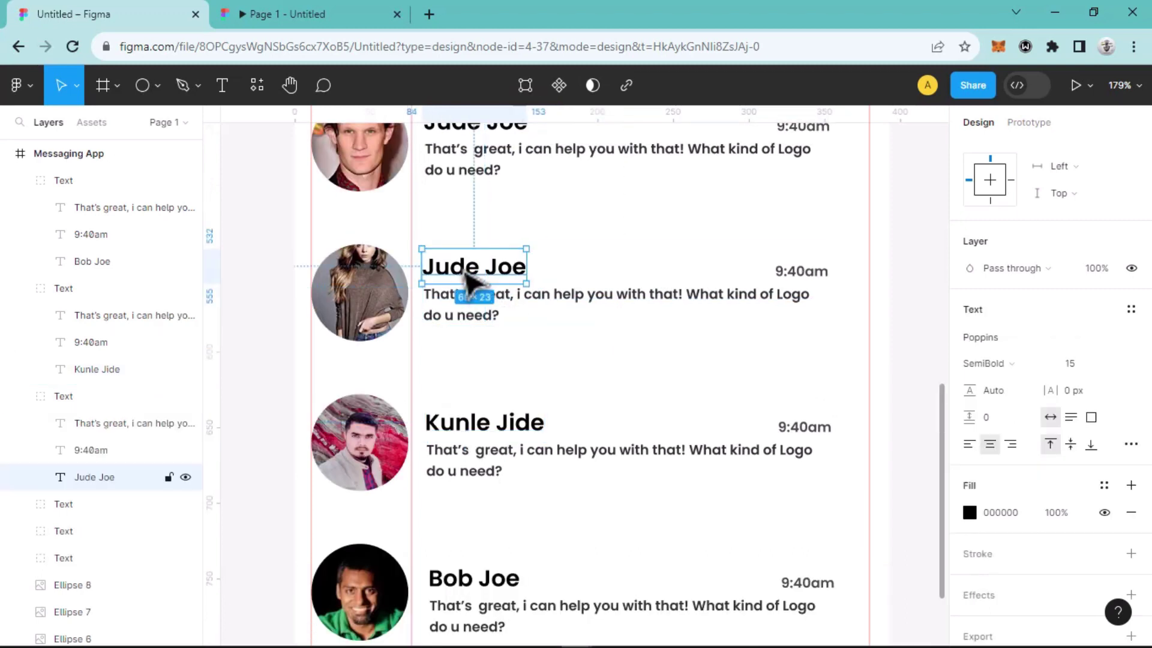
triple_click(471, 268)
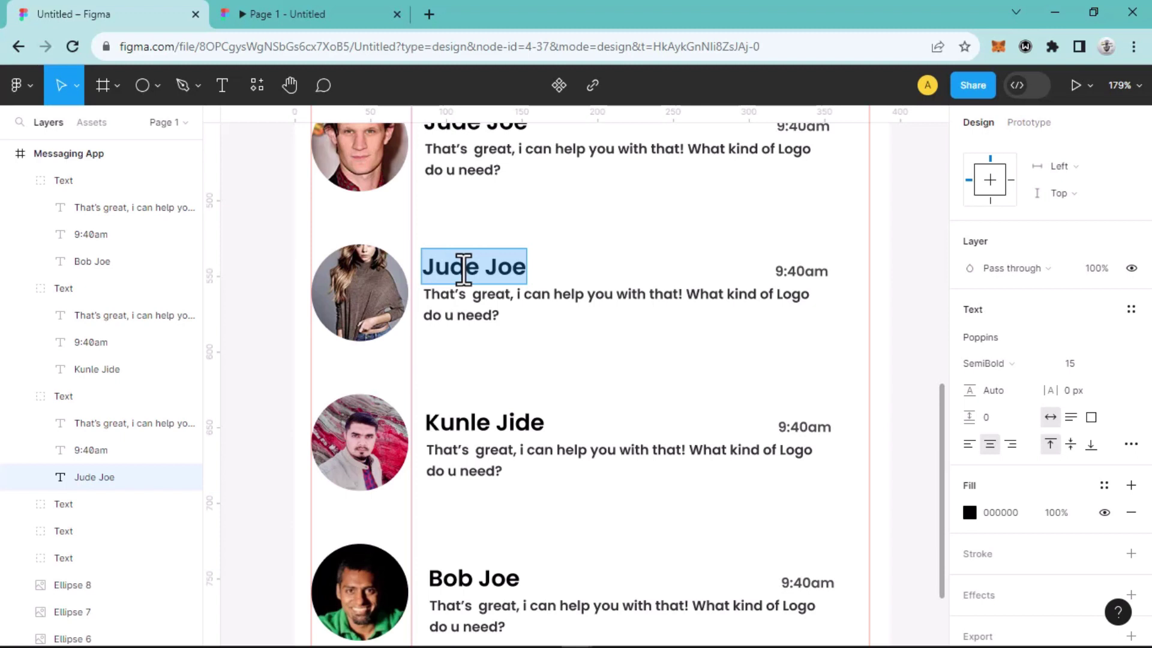
text(Adewale)
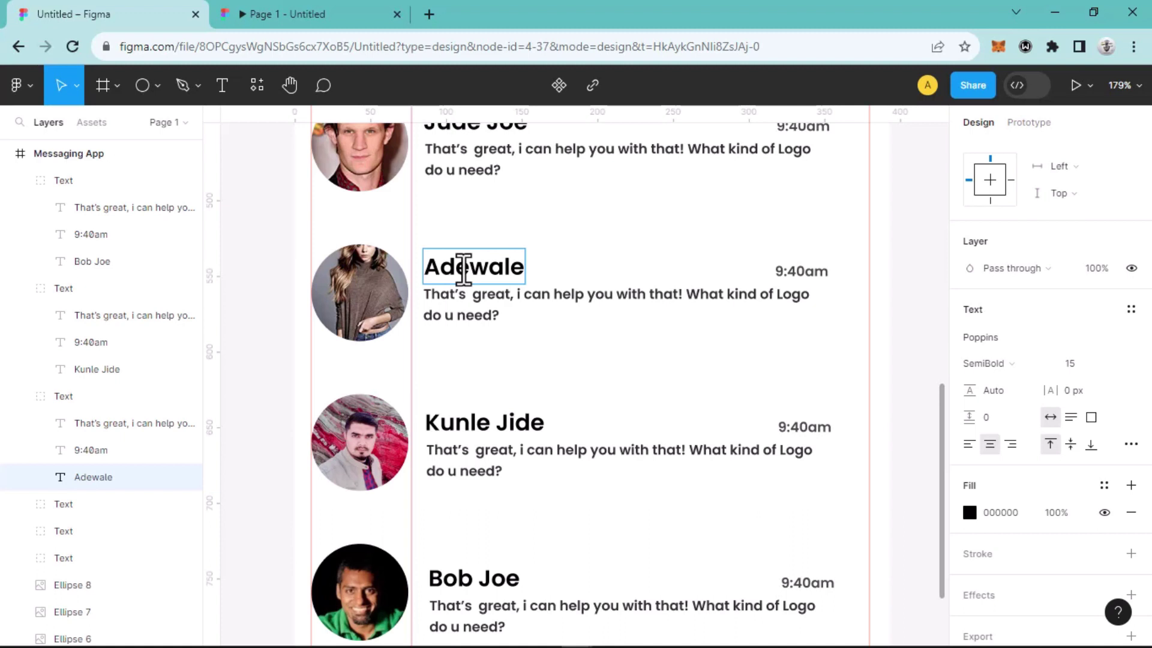
text(Jide)
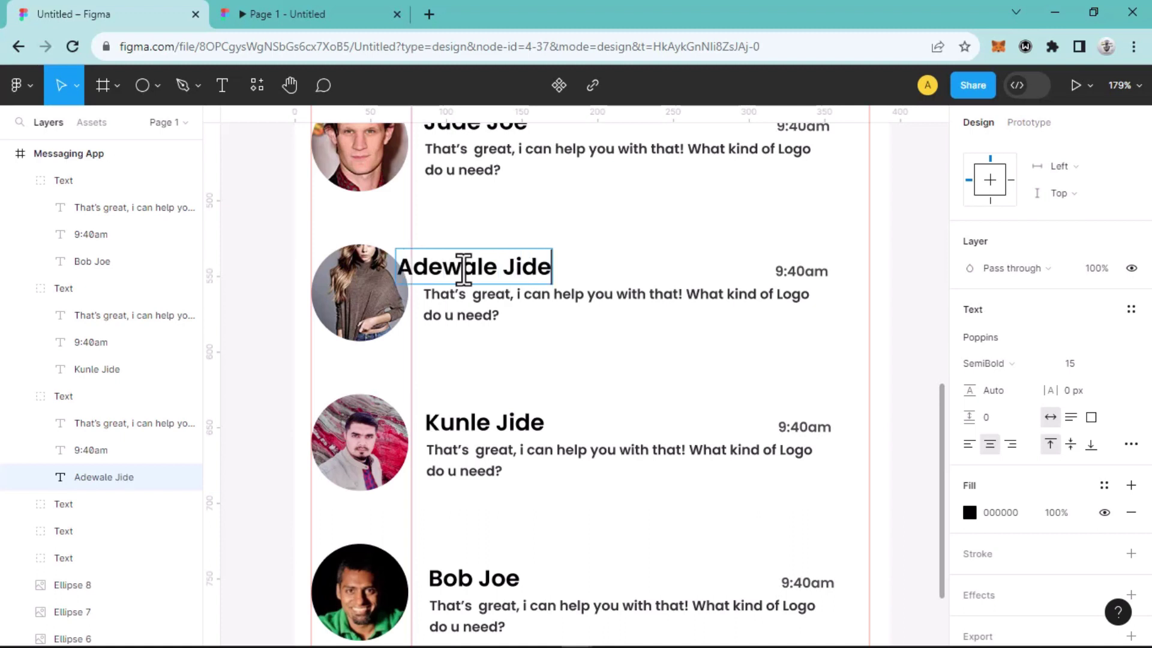
key(Escape)
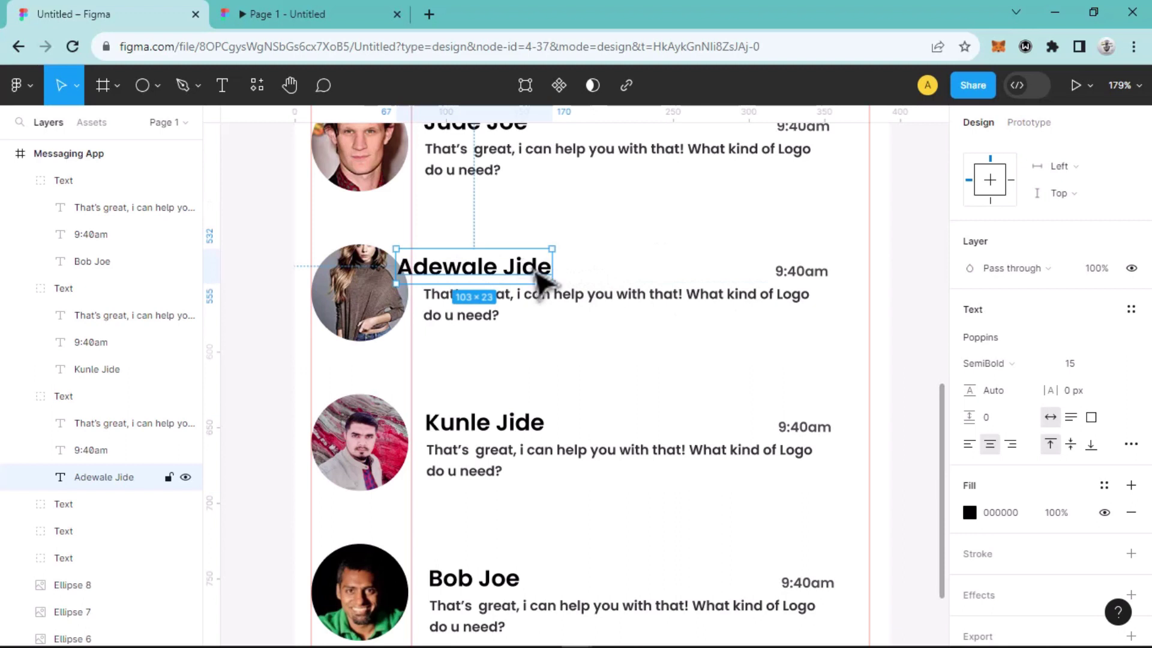
key(Right)
key(Right)
key(Right)
key(Right)
key(Right)
key(Right)
key(Right)
key(Right)
key(Right)
key(Right)
key(Right)
key(Right)
key(Right)
key(Right)
key(Right)
key(Right)
key(Right)
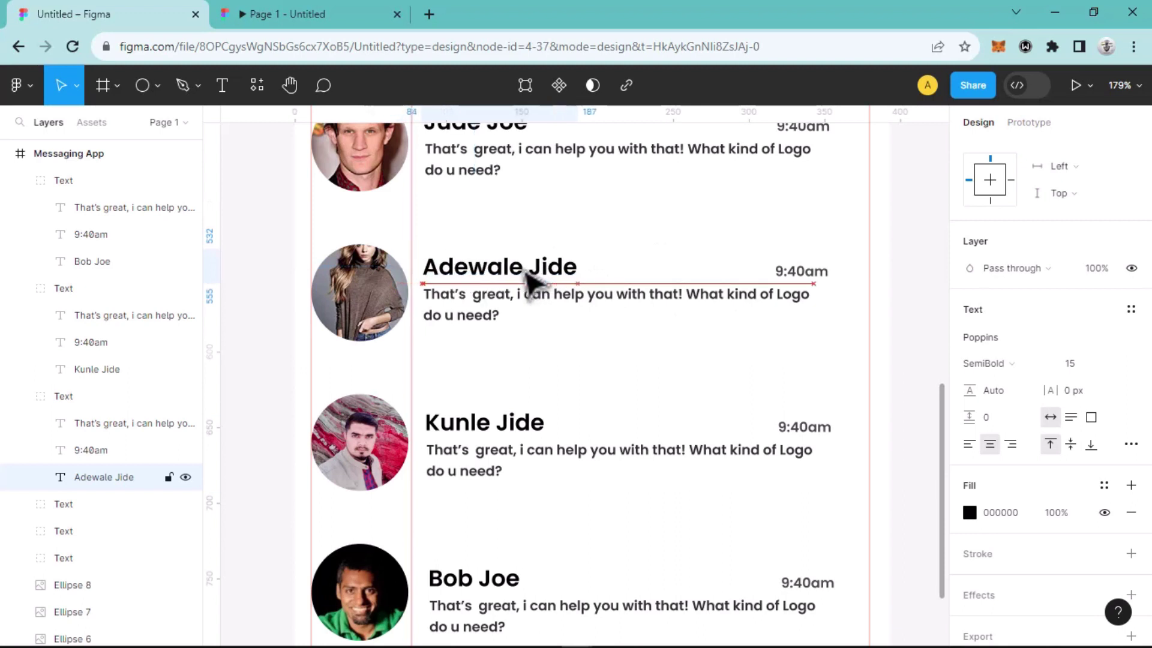
Step: Change the third message row's contact name to another full name and move it clear of the avatar to X 85
scroll(537, 282, up, 4)
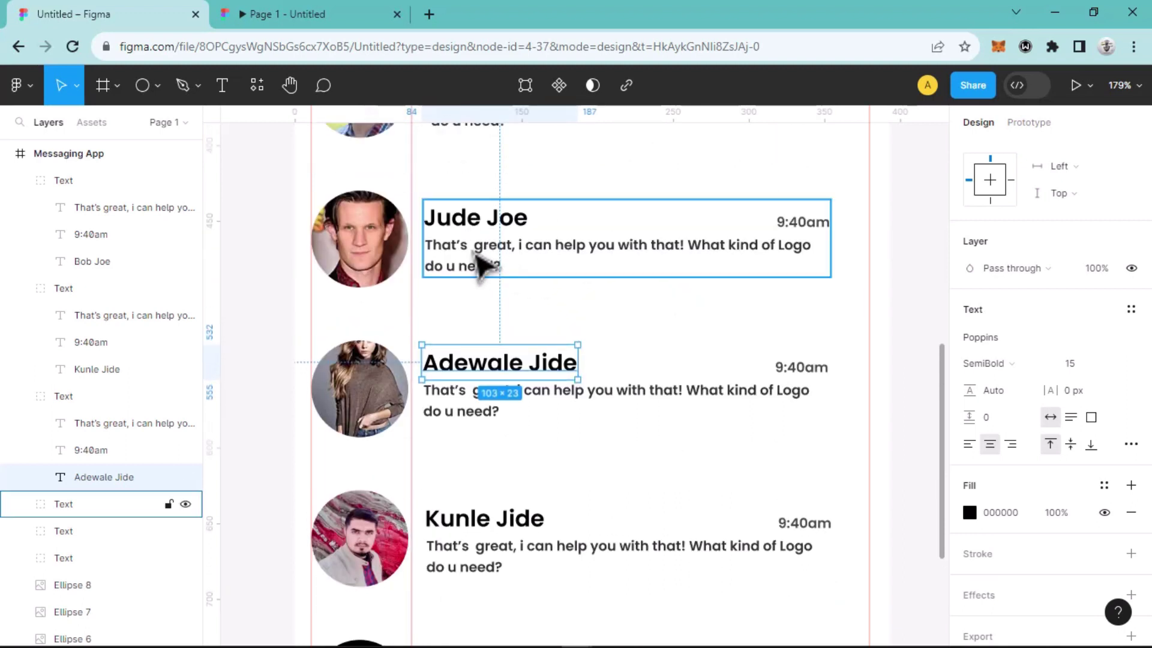
click(478, 261)
double_click(473, 246)
click(473, 247)
triple_click(474, 247)
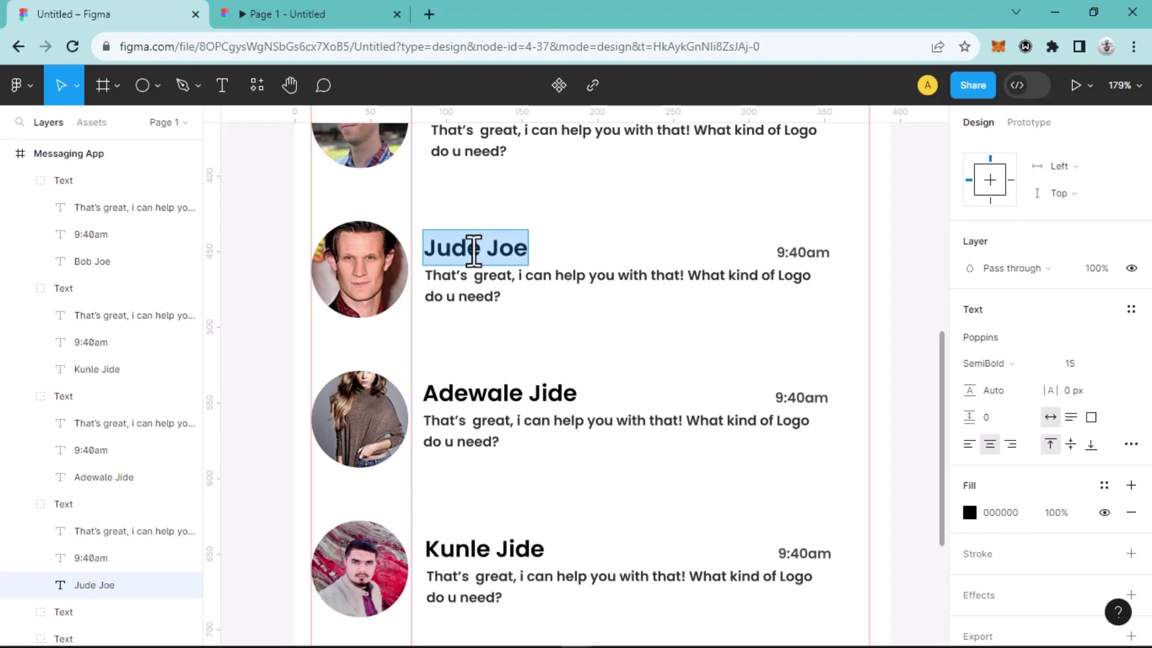
text(Chuka)
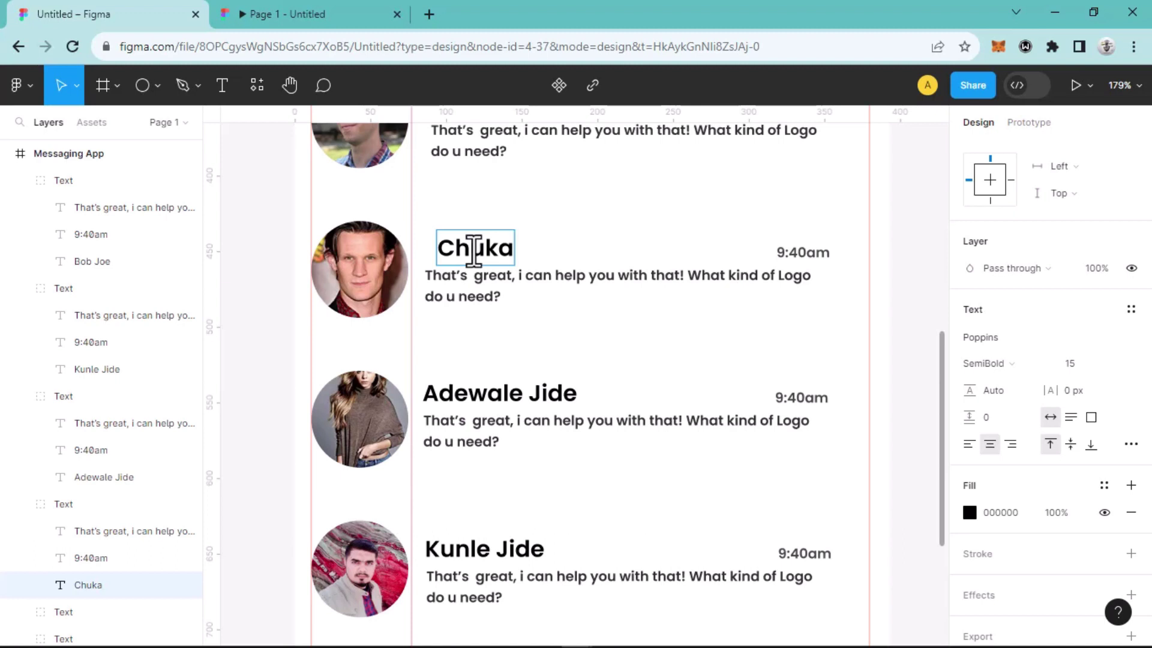
text(C)
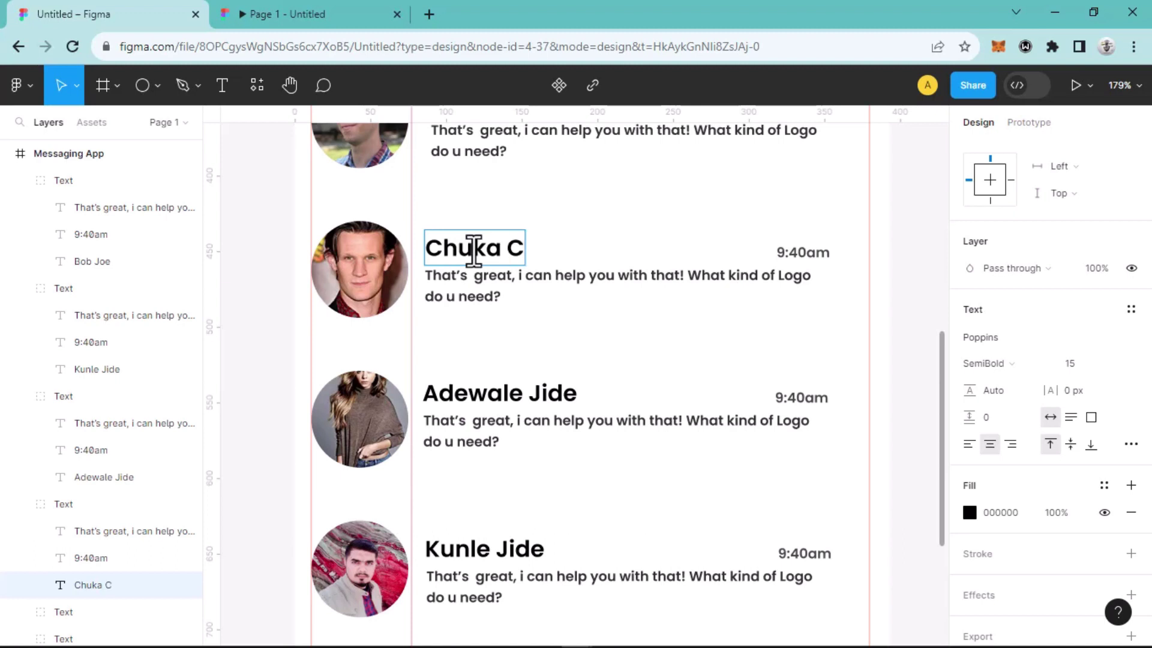
text(hu)
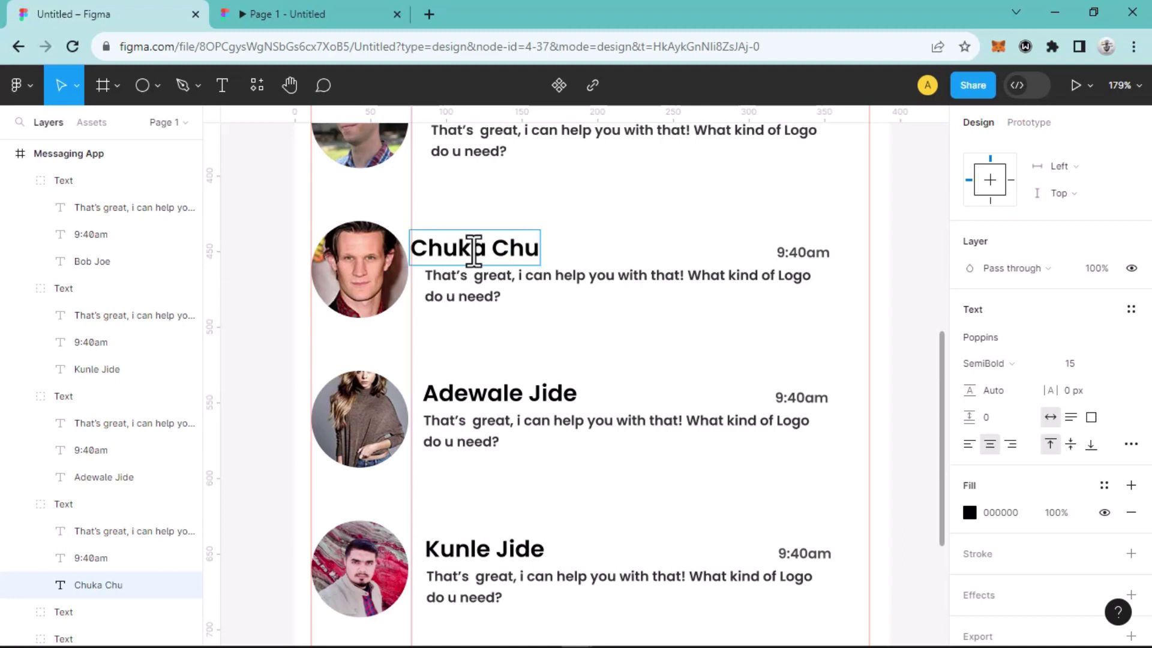
text(w)
key(BackSpace)
text(kwu)
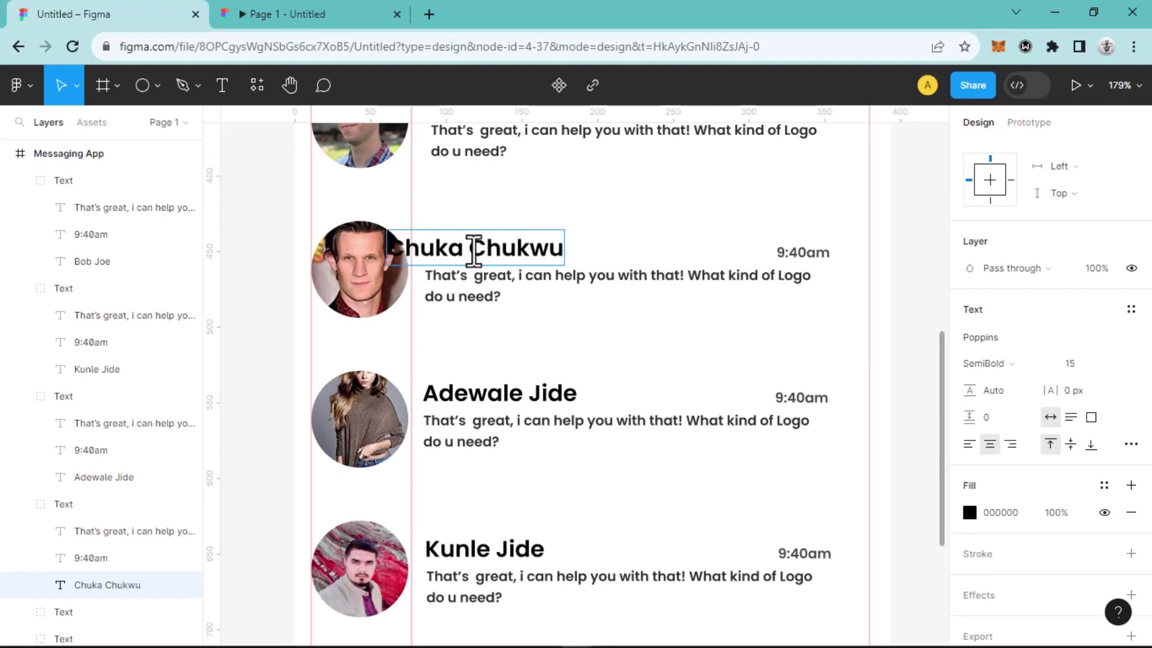
key(Escape)
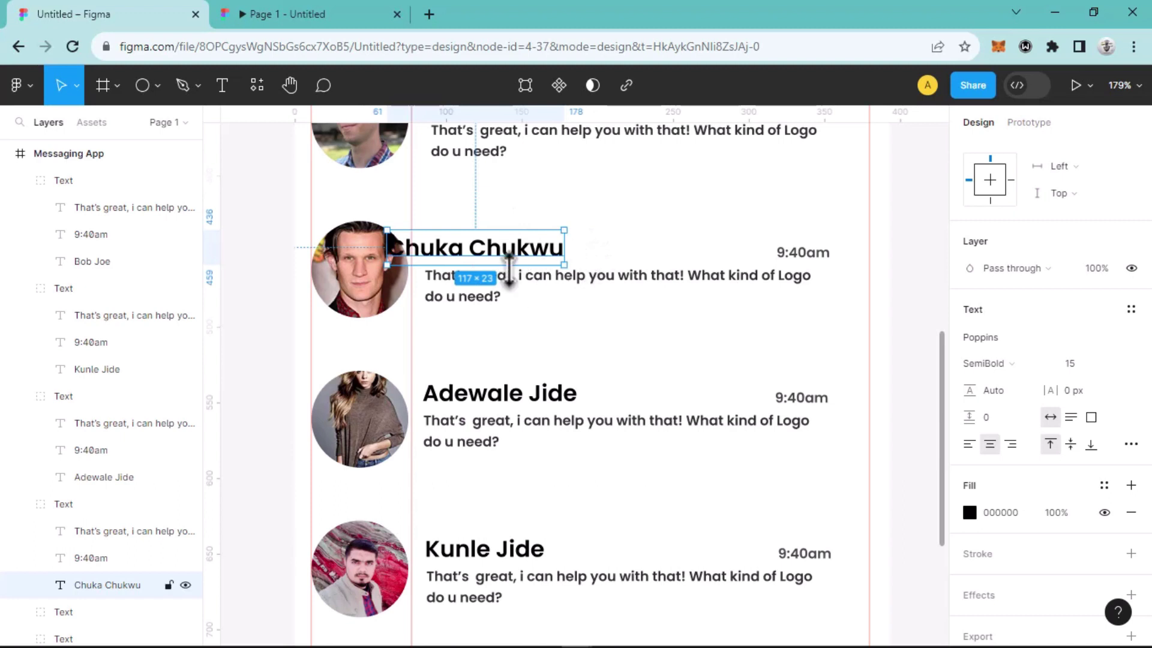
key(Right)
key(Right)
key(Right)
key(Right)
key(Right)
key(Right)
key(Right)
key(Right)
key(Right)
key(Right)
key(Right)
key(Right)
key(Right)
key(Right)
key(Right)
key(Right)
key(Right)
key(Right)
key(Right)
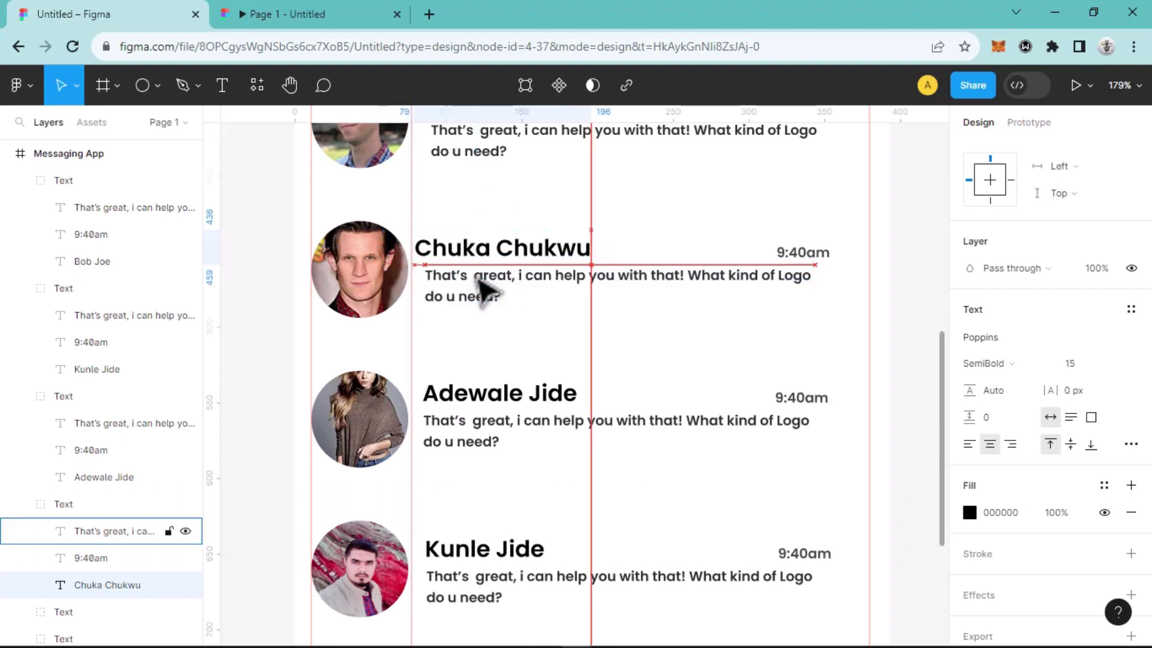
key(Right)
key(Right)
key(Right)
key(Right)
Step: Replace the contact name in the second message row with a new full name
scroll(489, 294, up, 3)
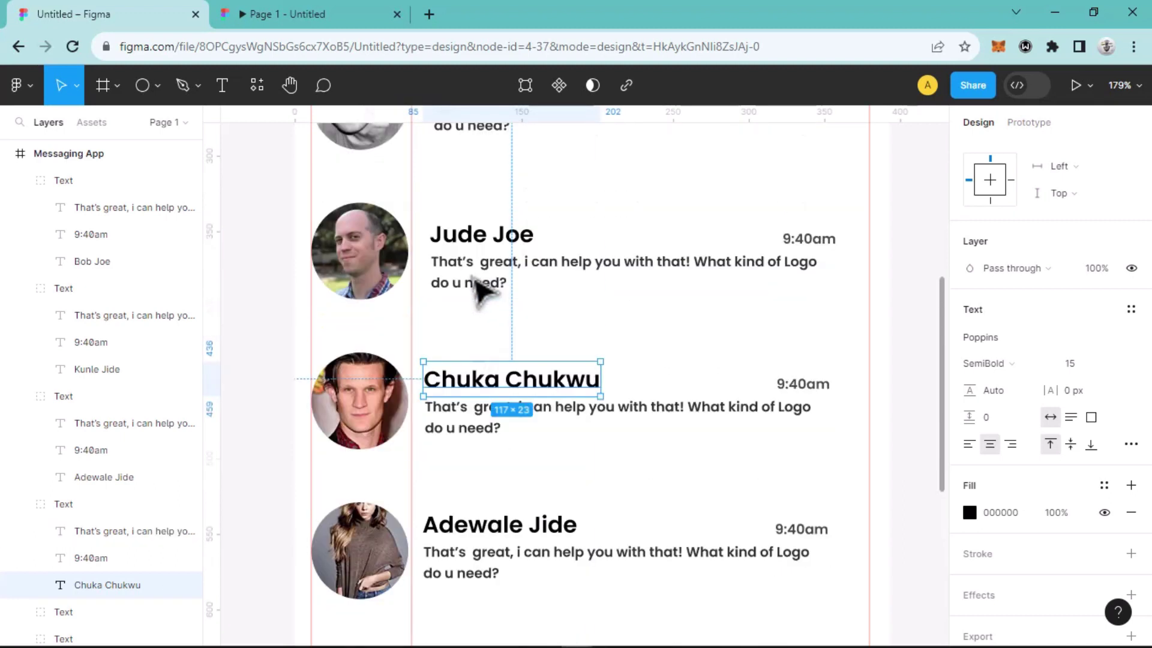
scroll(498, 305, up, 3)
click(485, 305)
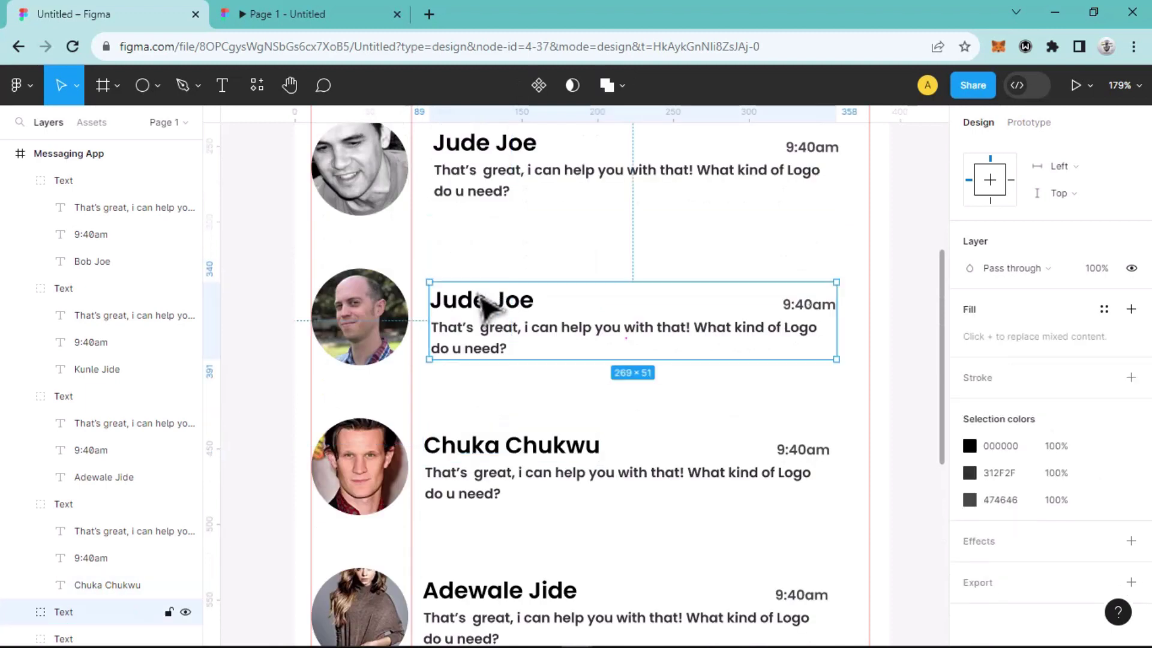
double_click(478, 297)
triple_click(478, 298)
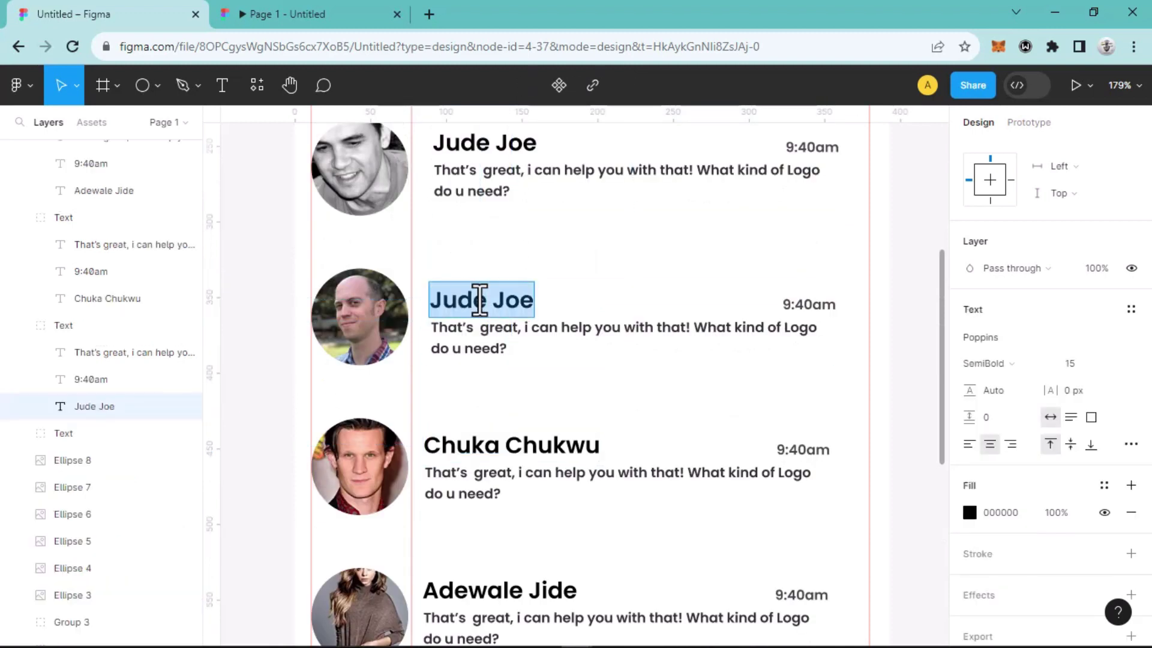
key(BackSpace)
text(Ebere)
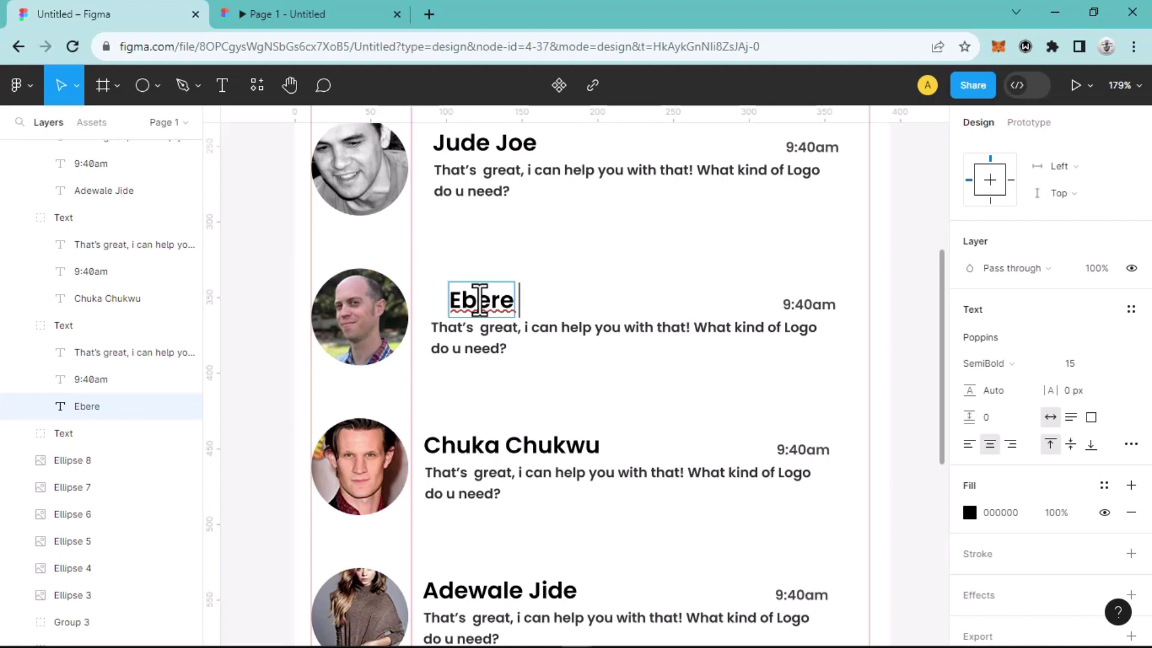
text(Ugo)
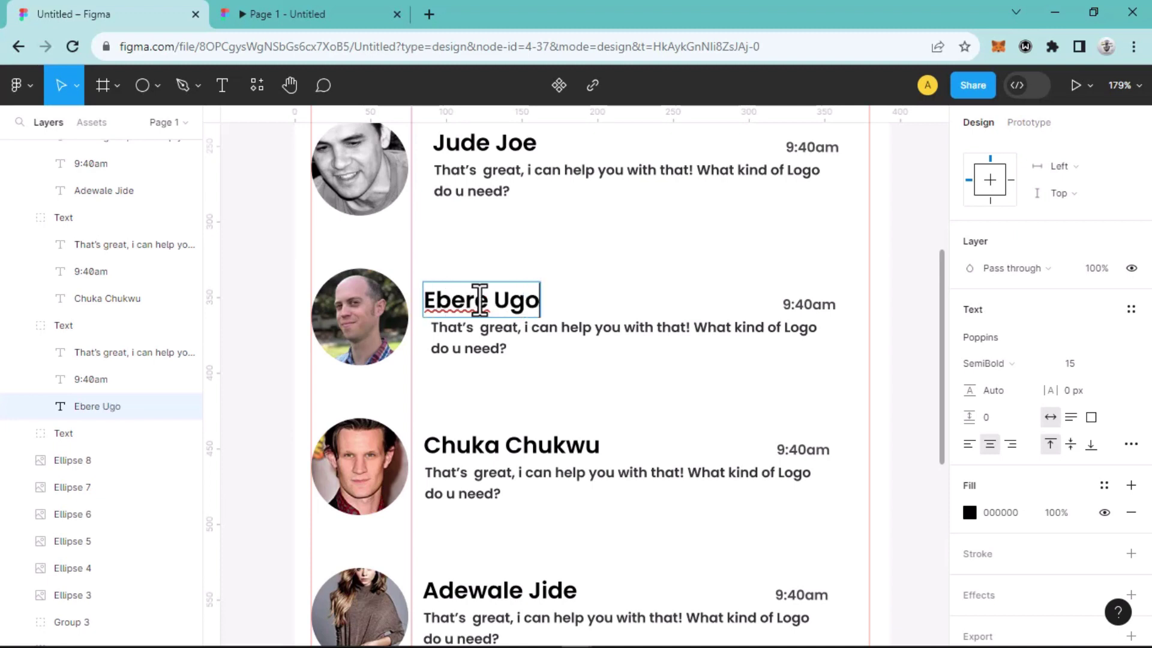
text(ch)
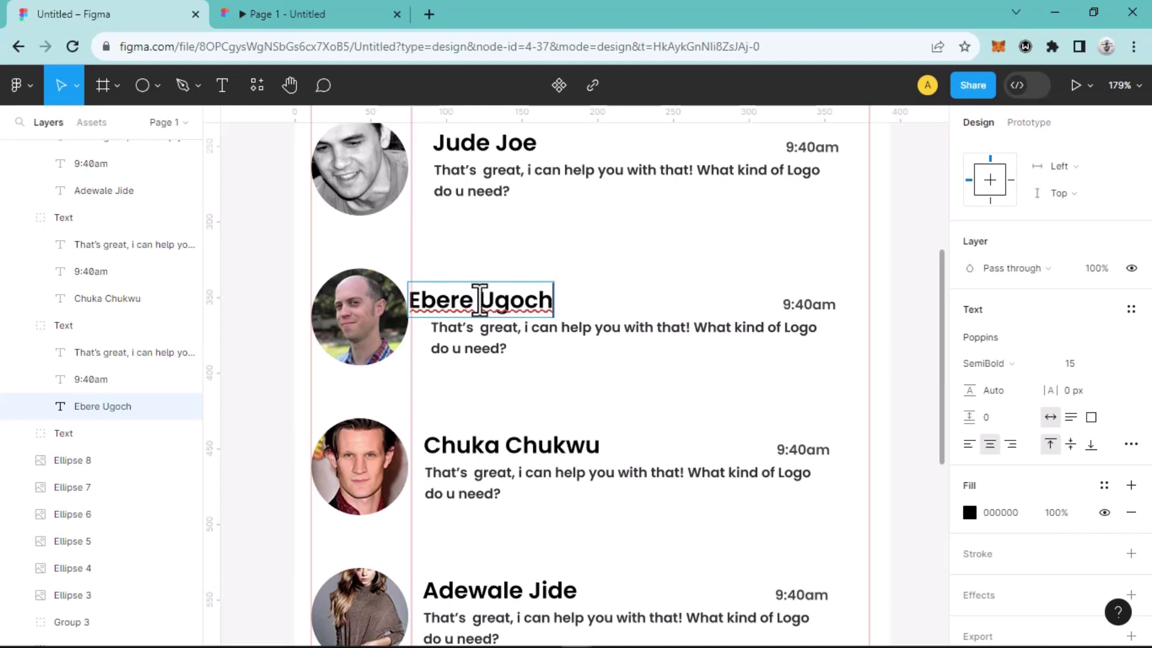
text(ukwu)
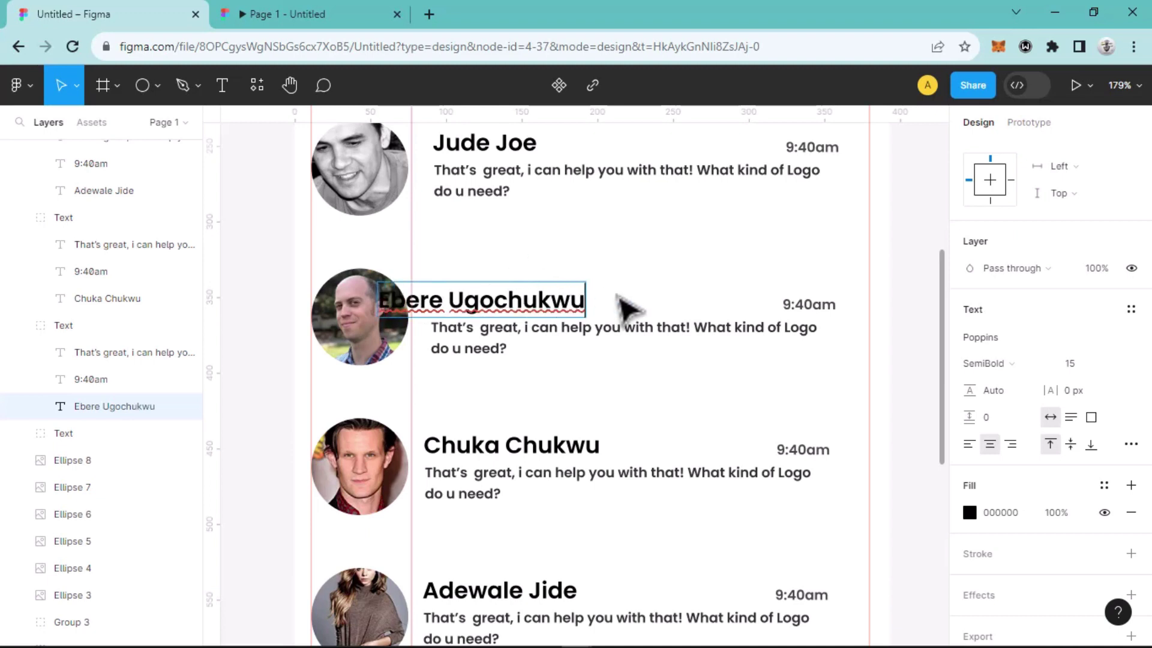
key(Escape)
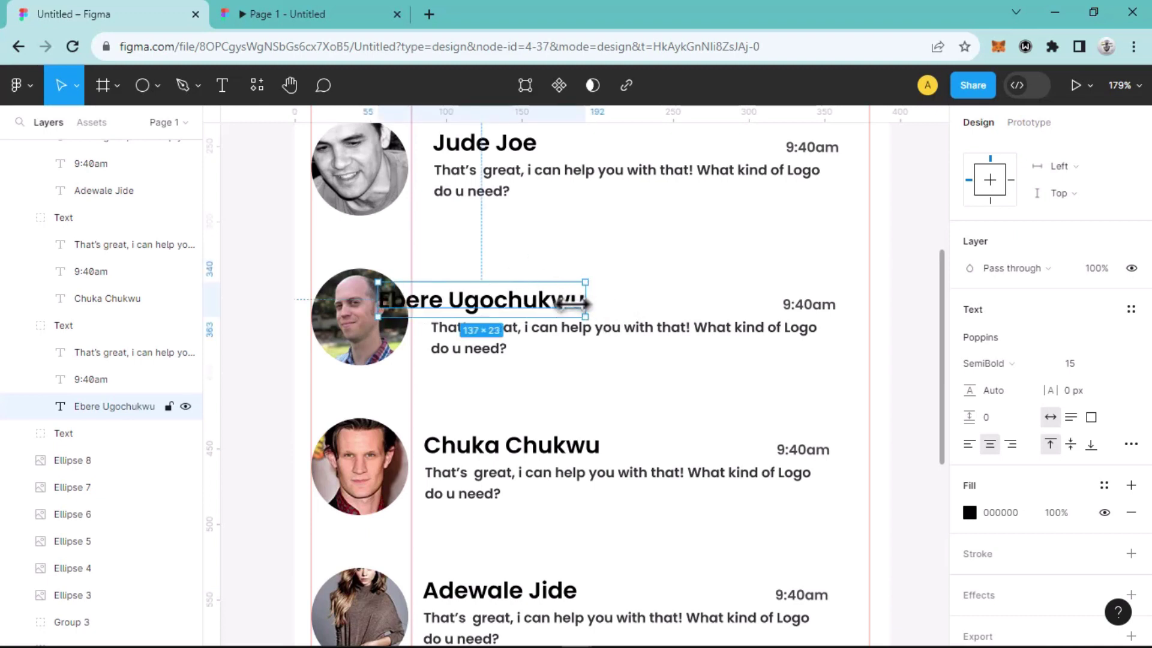
Step: Shift the second row's contact name off the avatar to X 89, near the start of its message preview
key(Right)
key(Right)
key(Right)
key(Right)
key(Right)
key(Right)
key(Right)
key(Right)
key(Right)
key(Right)
key(Right)
key(Right)
key(Right)
key(Right)
key(Right)
key(Right)
key(Right)
key(Right)
key(Right)
key(Right)
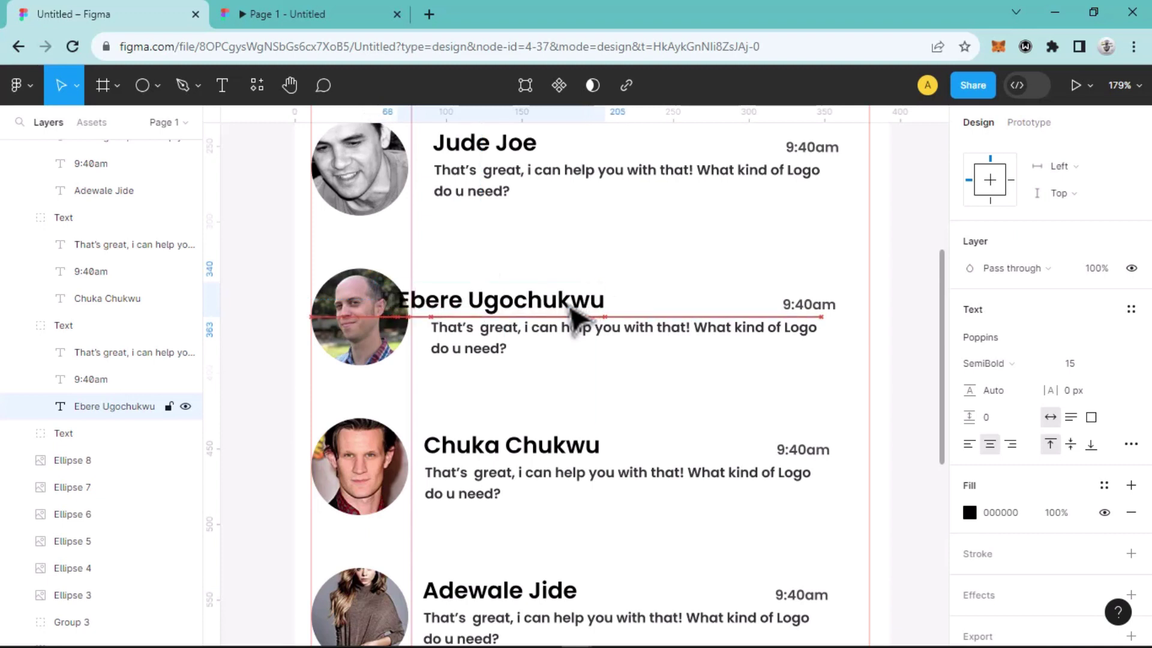
key(Right)
key(Right)
key(Right)
key(Right)
key(Right)
key(Right)
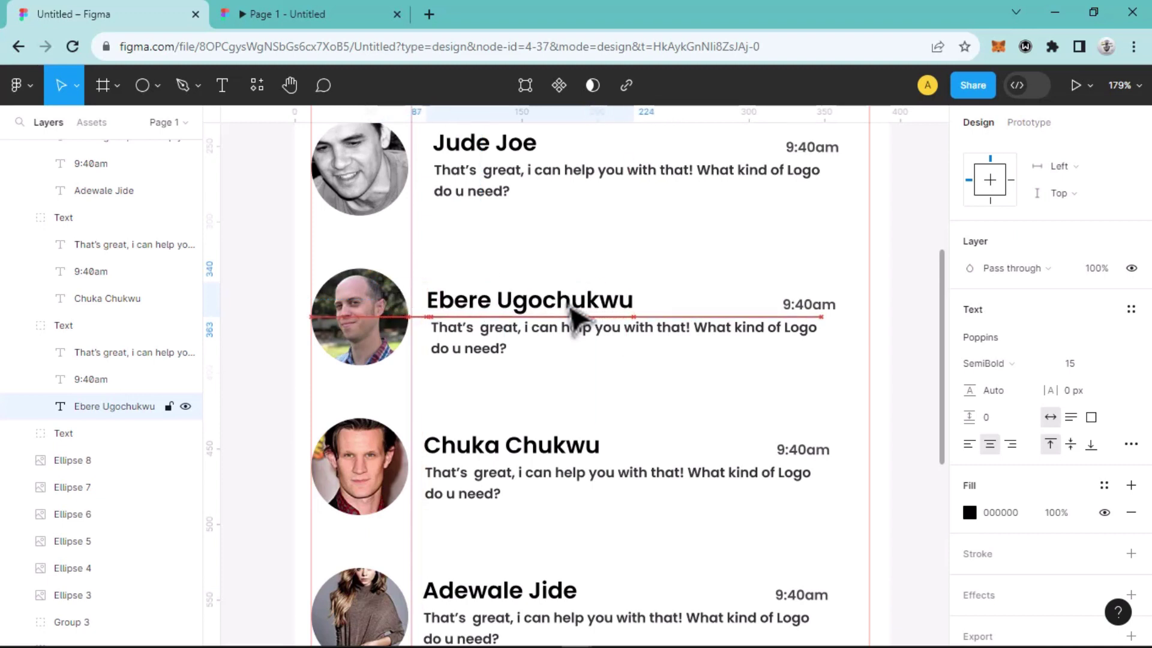
Step: Review the message list in the design and in the prototype preview, and return to the design file
scroll(681, 429, up, 4)
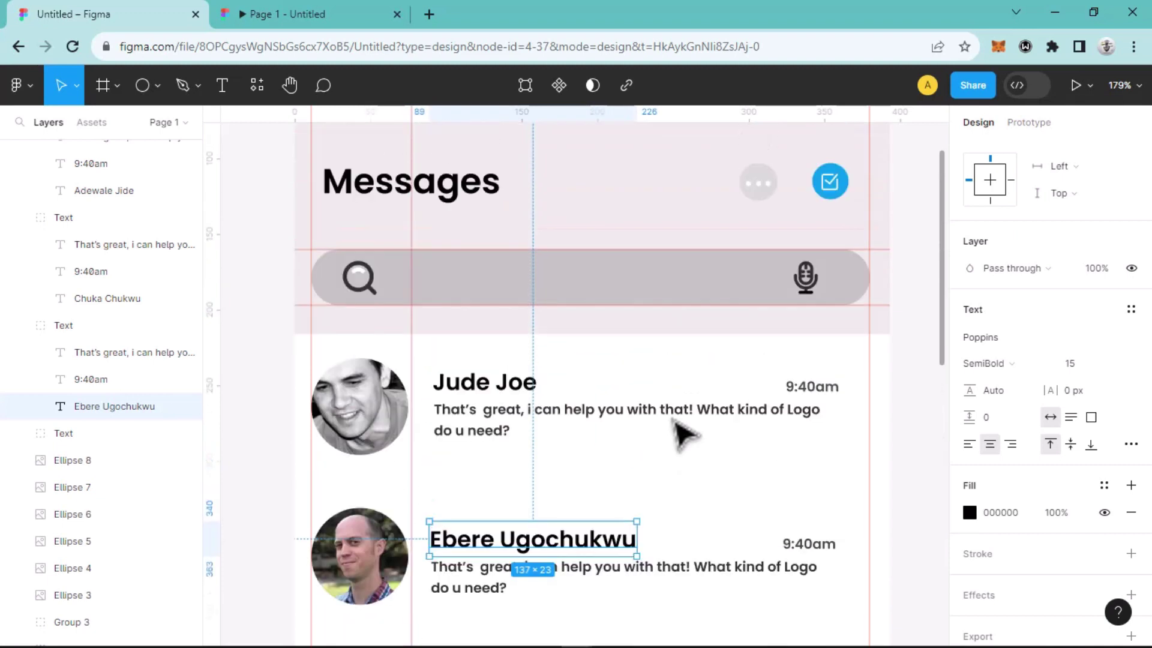
scroll(681, 432, down, 7)
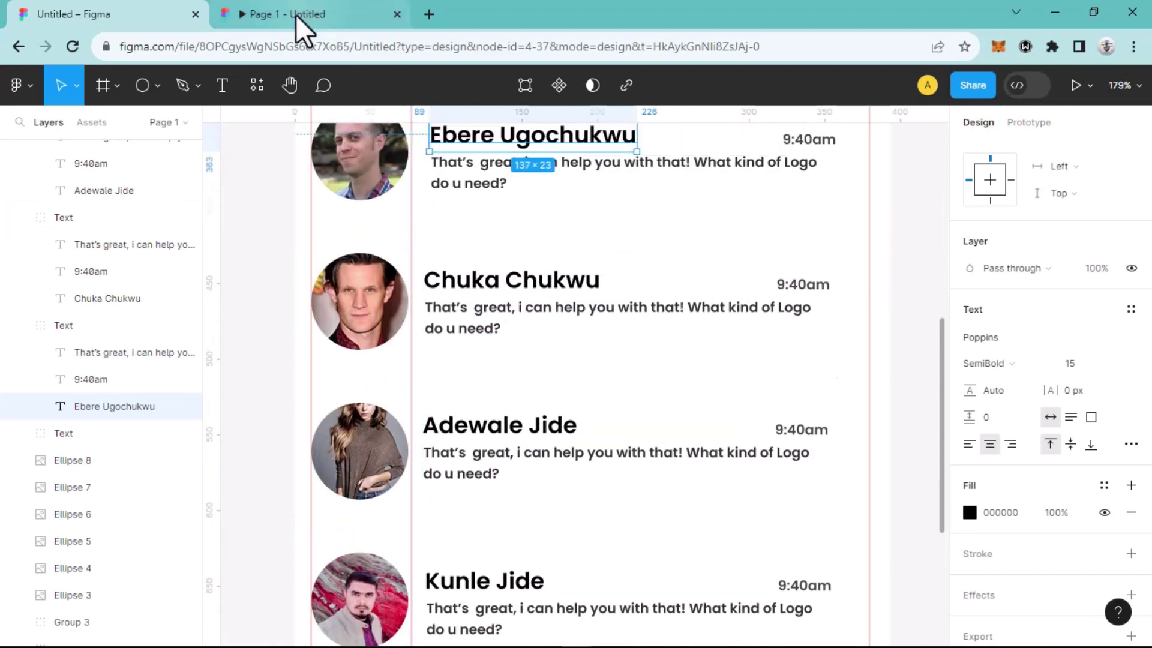
click(296, 15)
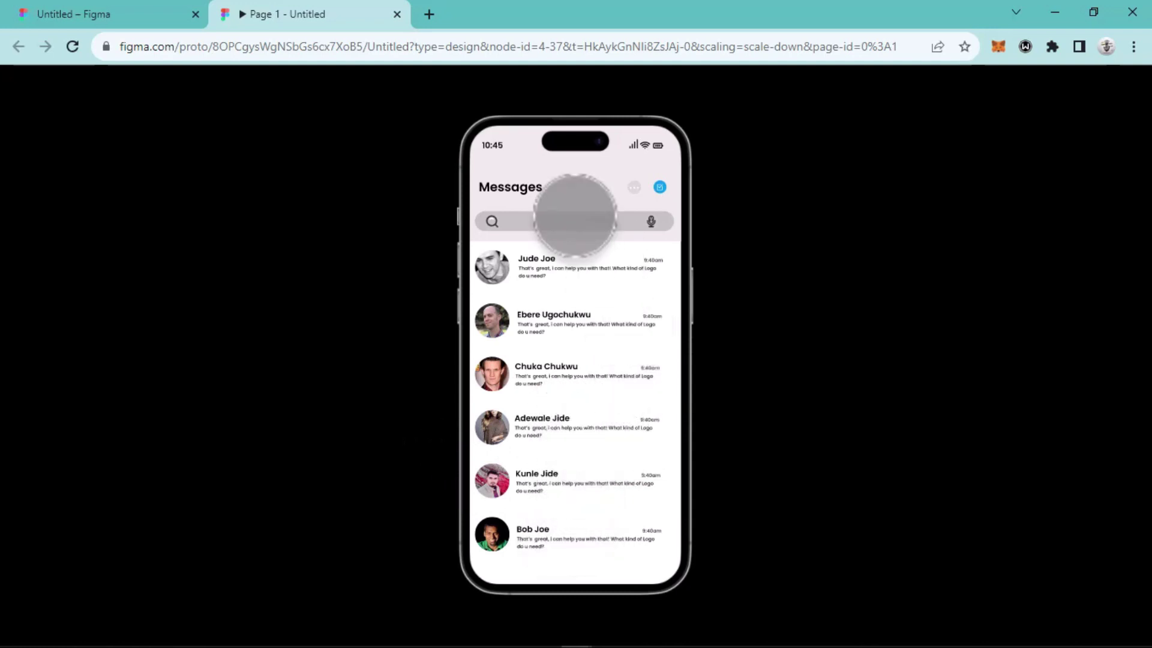
click(85, 15)
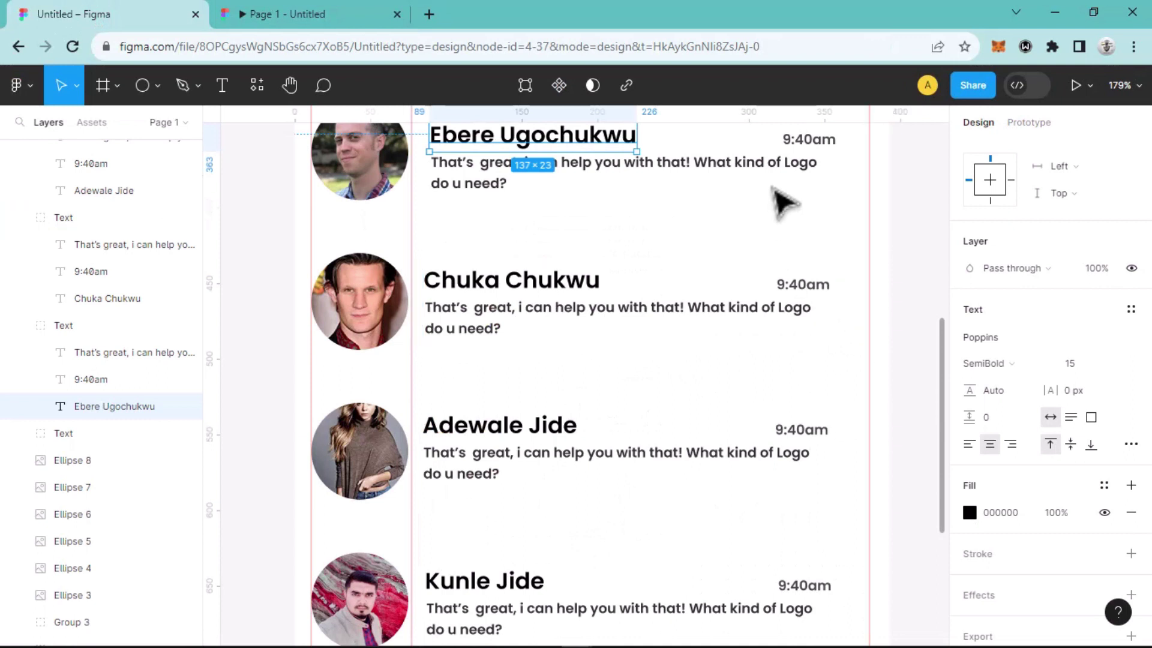
Step: Recolour the time label in the second message row to the document's blue, 079EF3
click(817, 149)
click(828, 143)
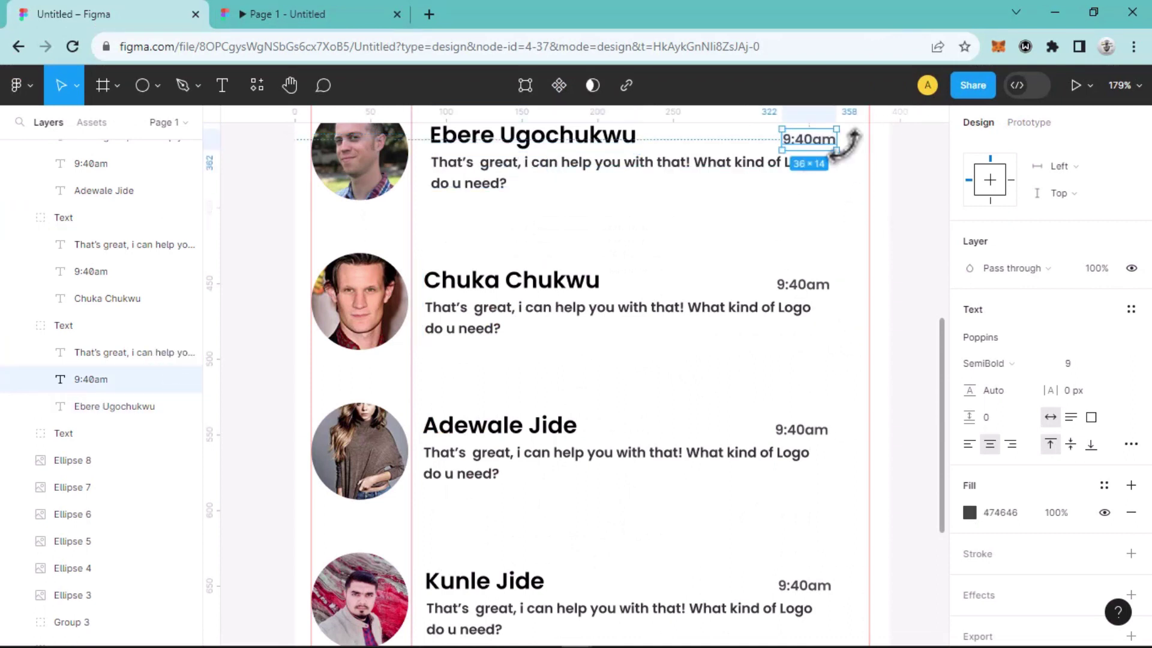
click(969, 512)
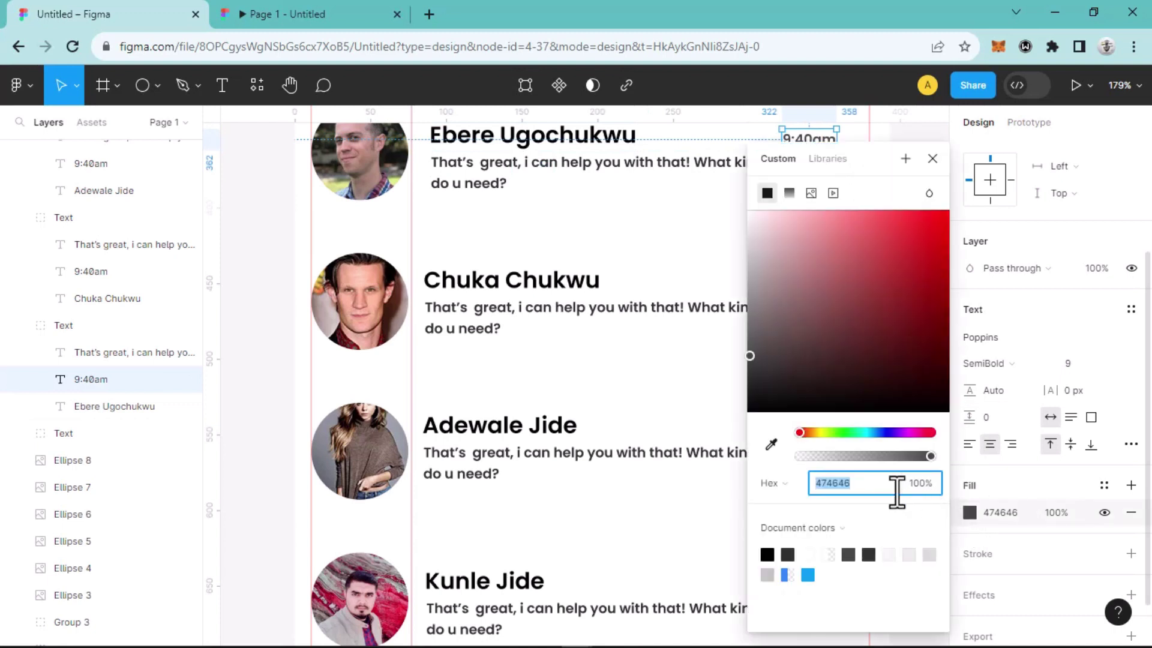
click(807, 575)
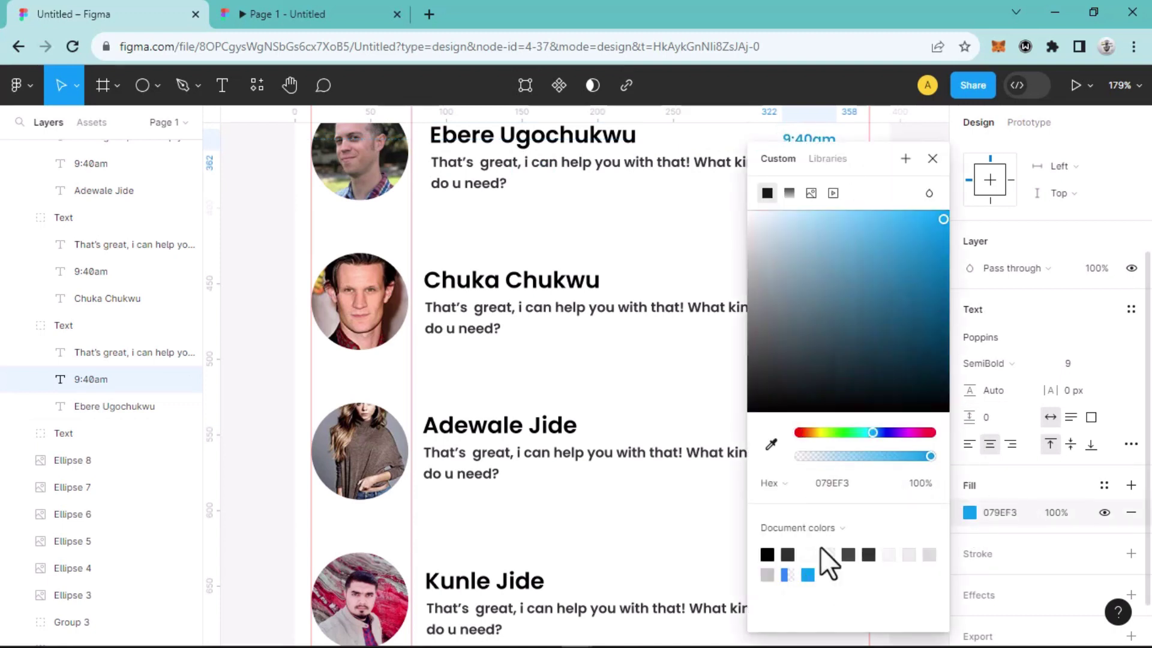
click(928, 159)
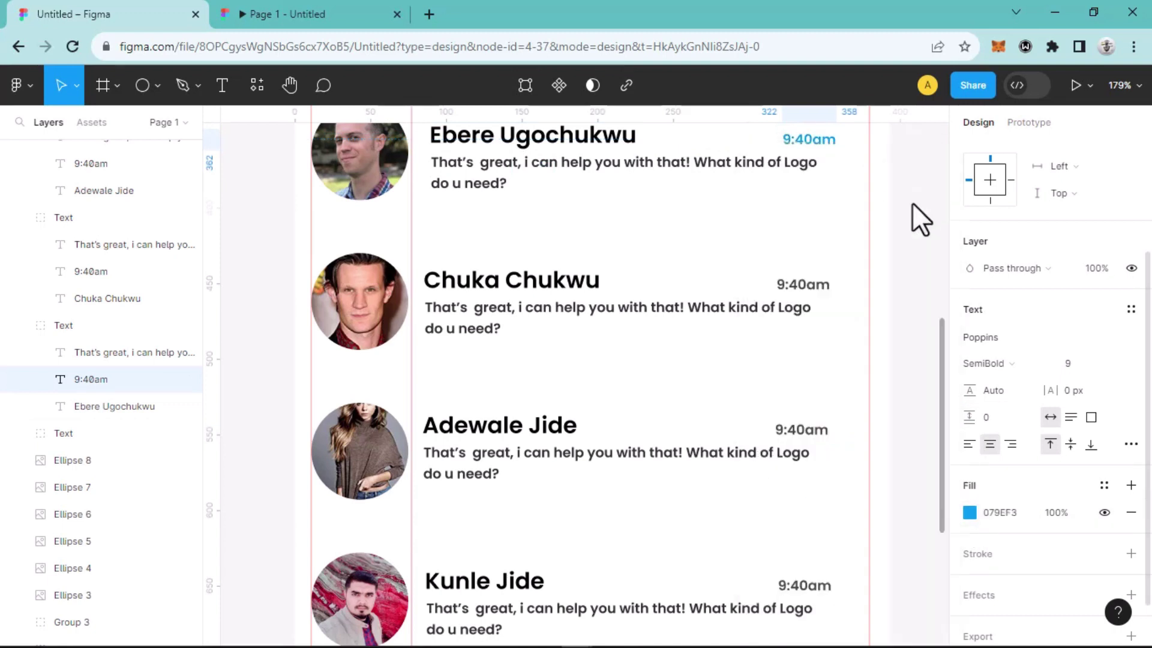
Step: Change the third message row's time to 8:40am and fill it with the blue 079EF3
click(819, 290)
double_click(820, 294)
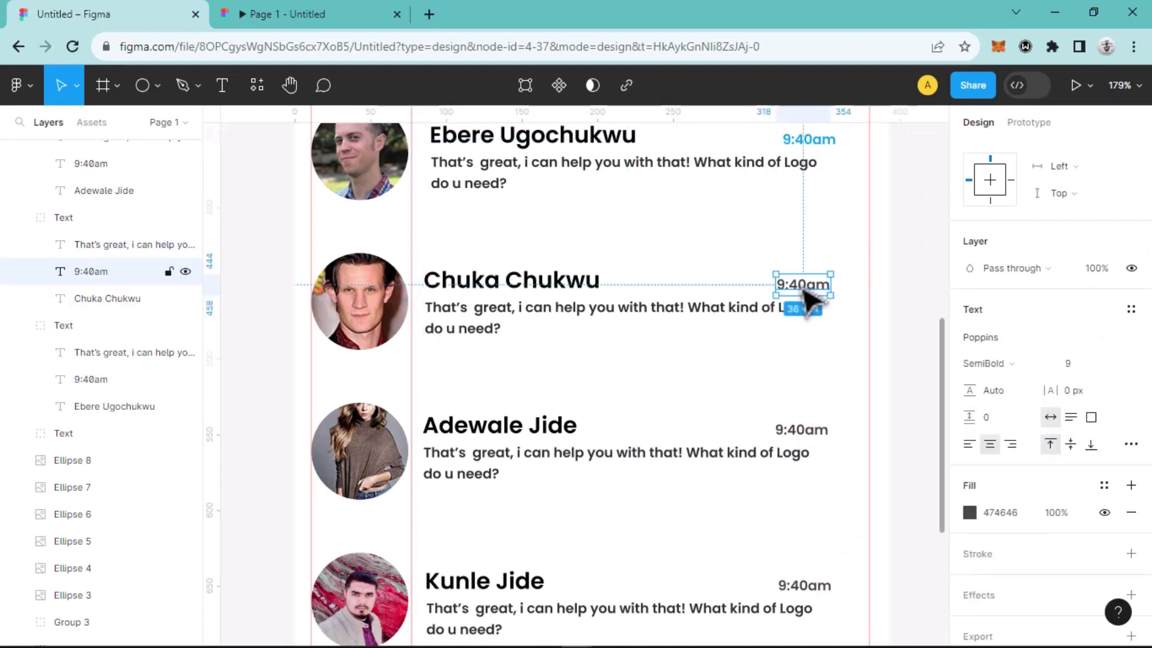
double_click(805, 291)
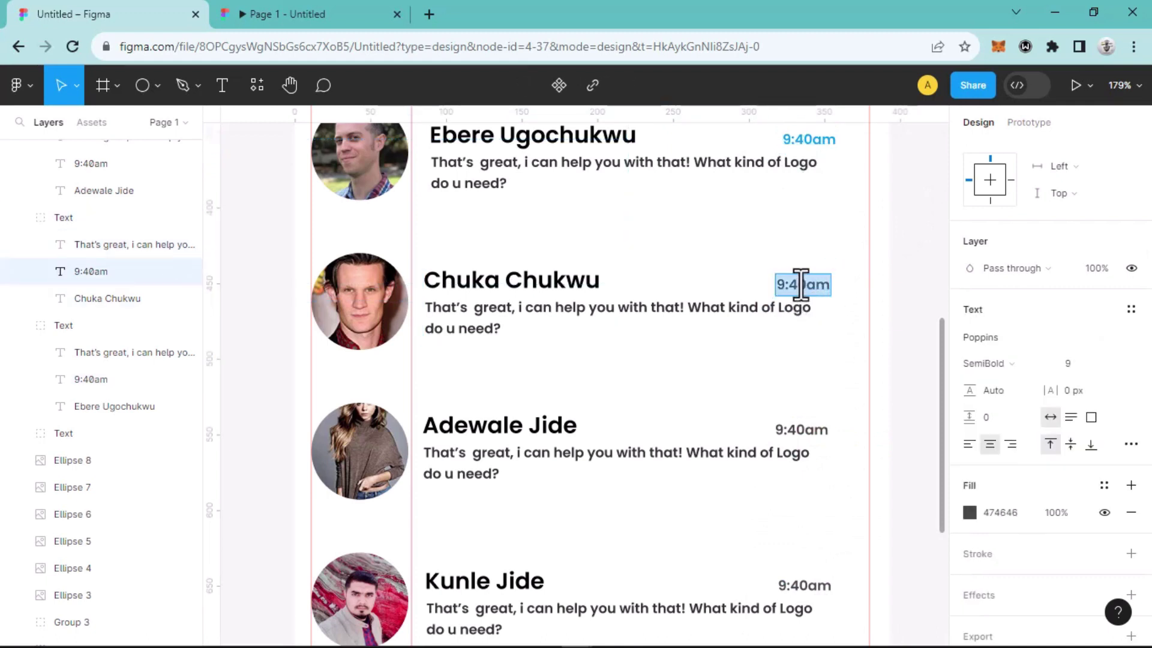
click(782, 284)
key(BackSpace)
text(8)
key(Escape)
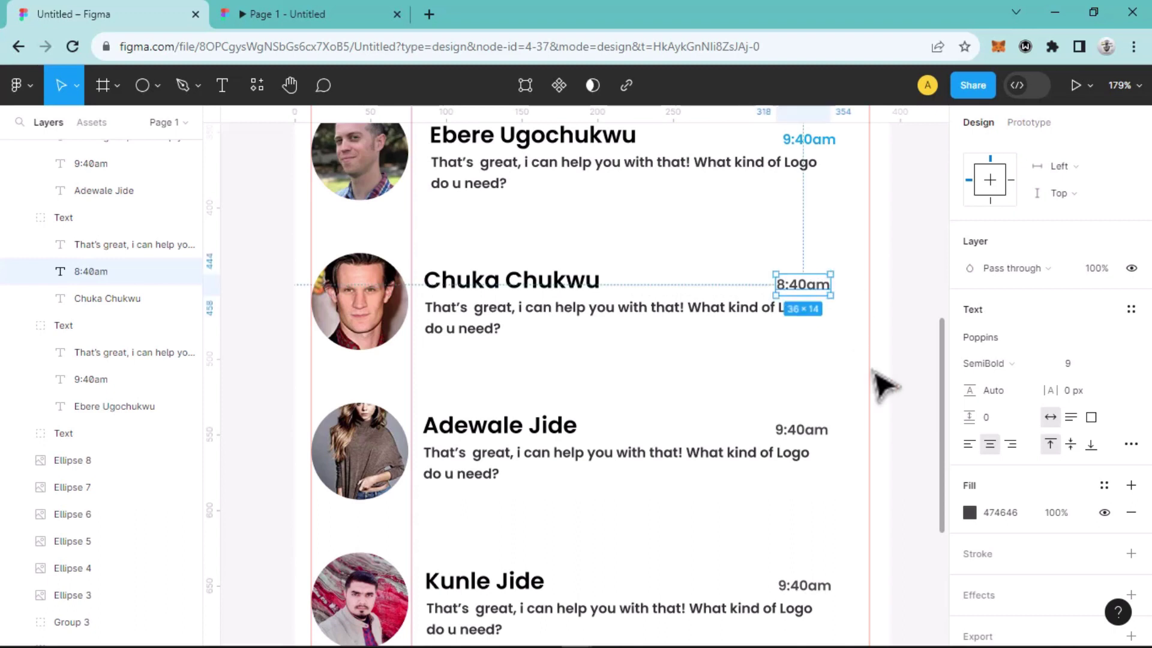
click(965, 514)
click(889, 555)
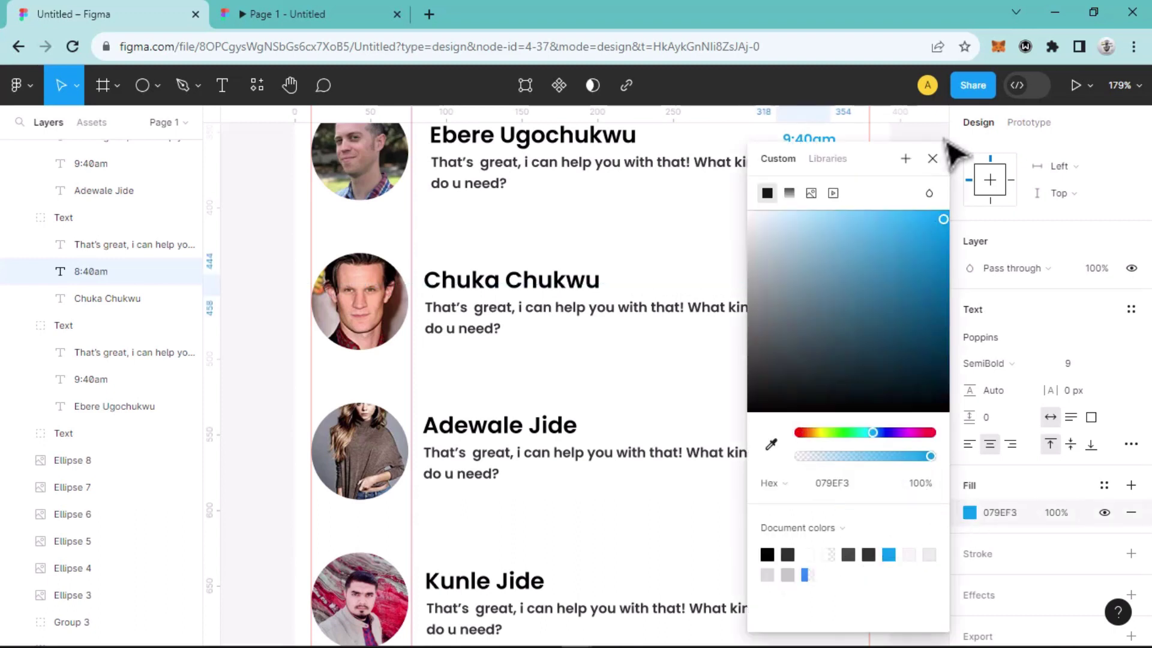
key(Escape)
Step: Set the fourth message row's time to 10:40am and give it the blue fill 079EF3
scroll(773, 360, down, 2)
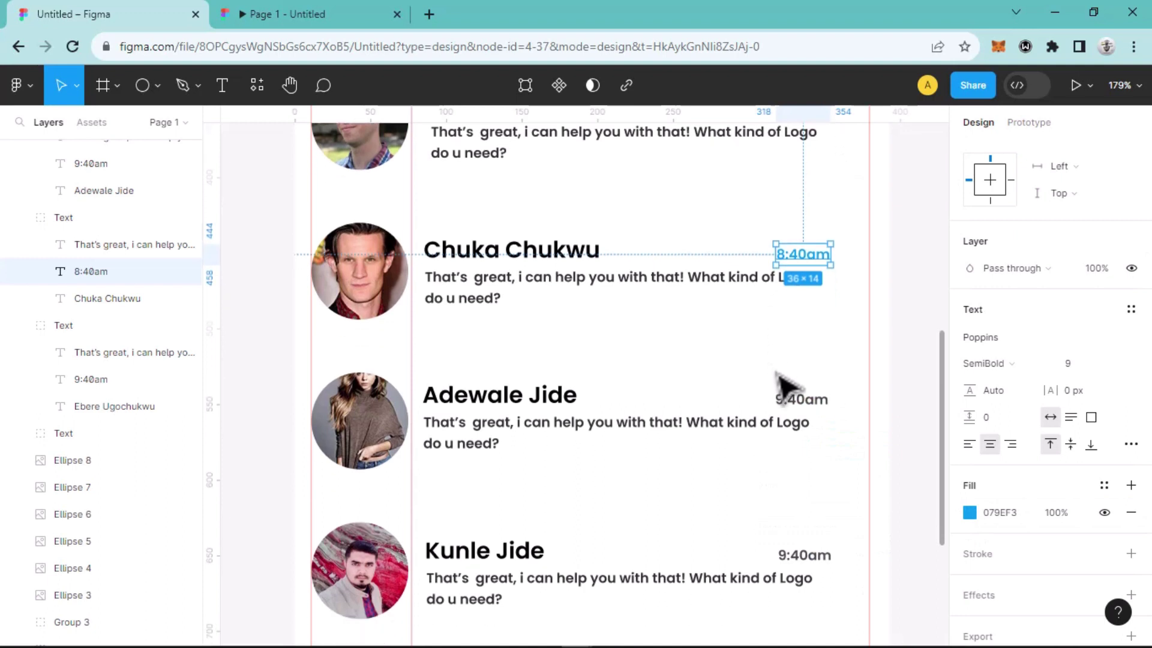
click(793, 411)
click(791, 412)
double_click(788, 403)
click(784, 399)
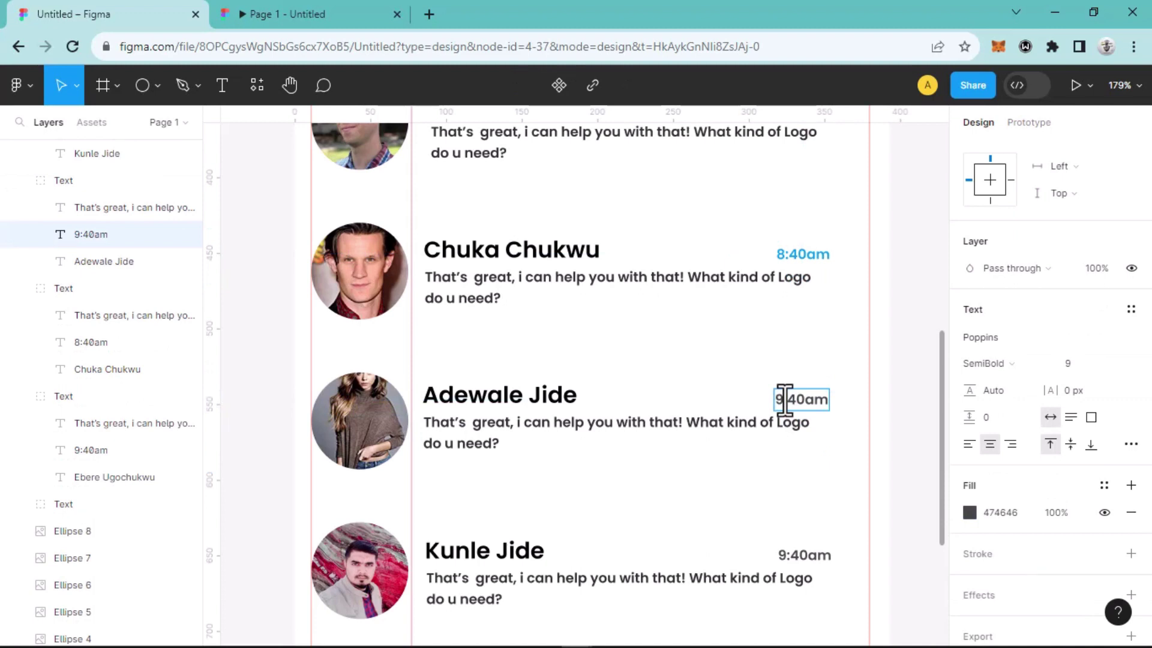
text(10)
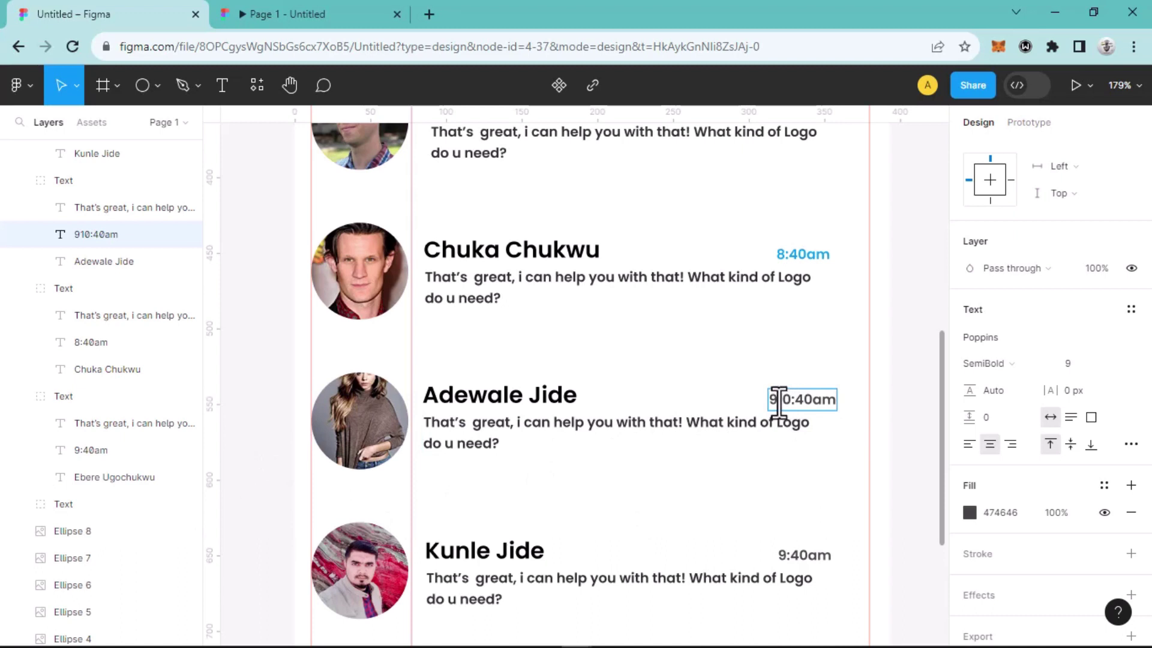
key(BackSpace)
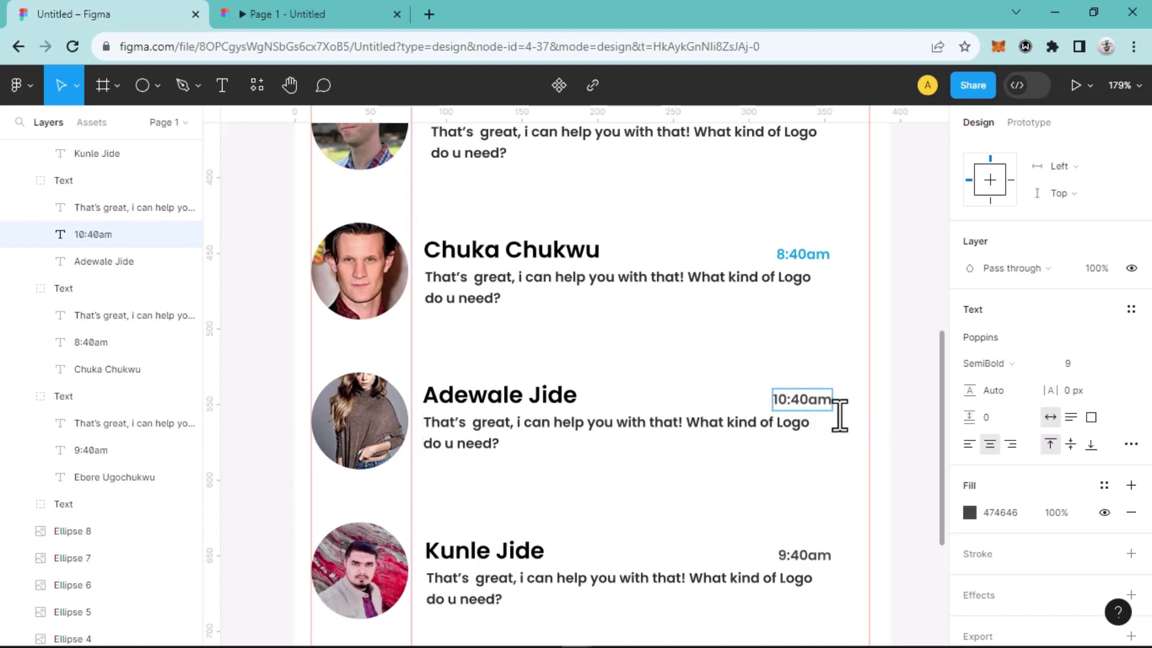
key(Escape)
click(969, 512)
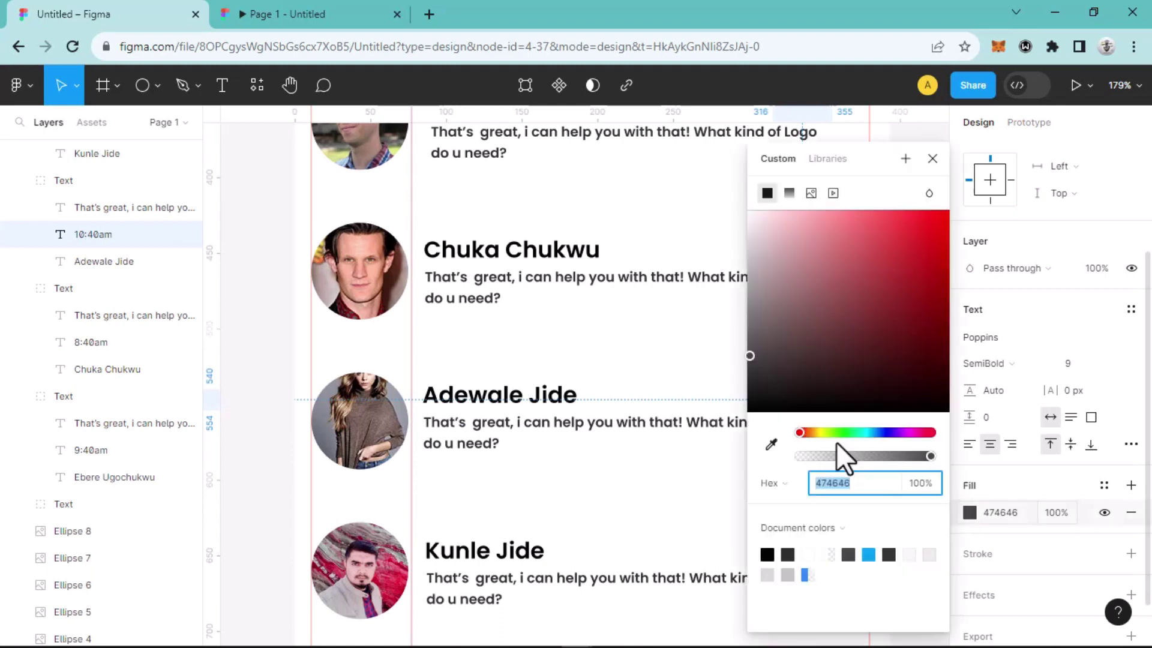
click(868, 554)
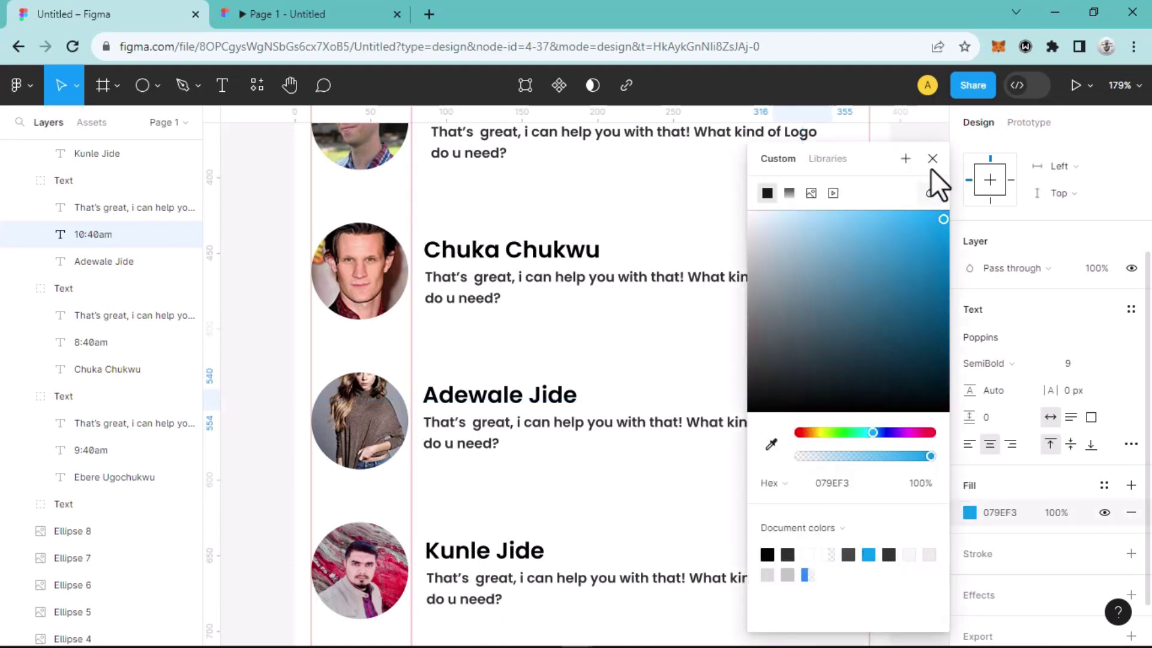
click(772, 398)
Step: Apply the blue fill 079EF3 to the fifth message row's time label
scroll(784, 424, down, 4)
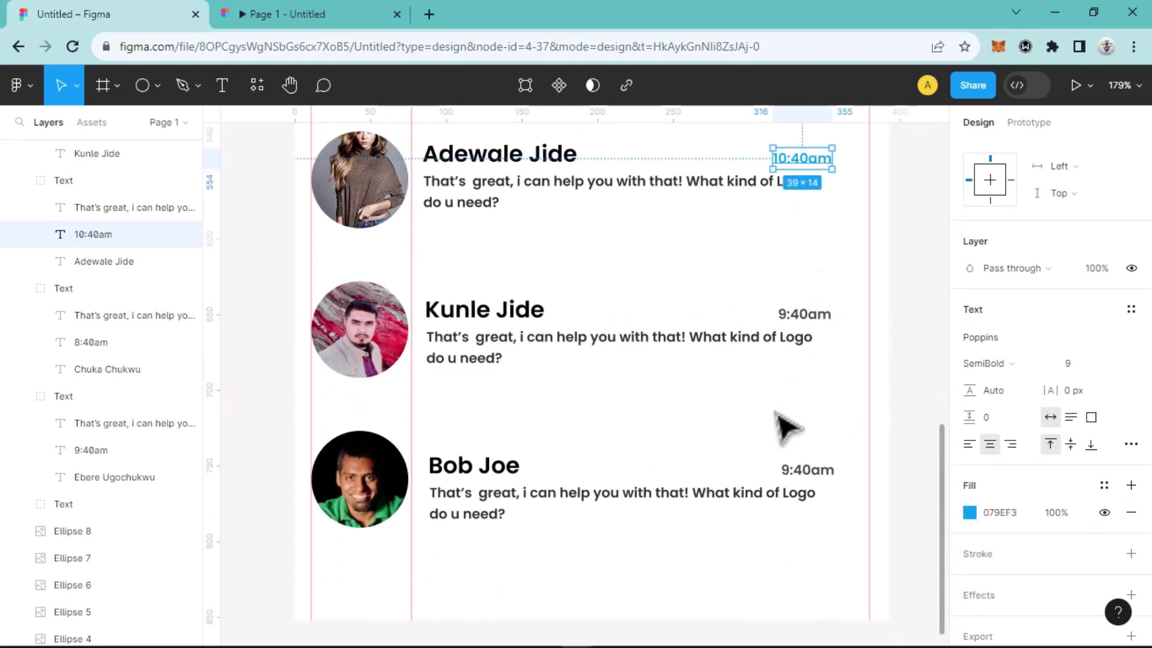
double_click(828, 319)
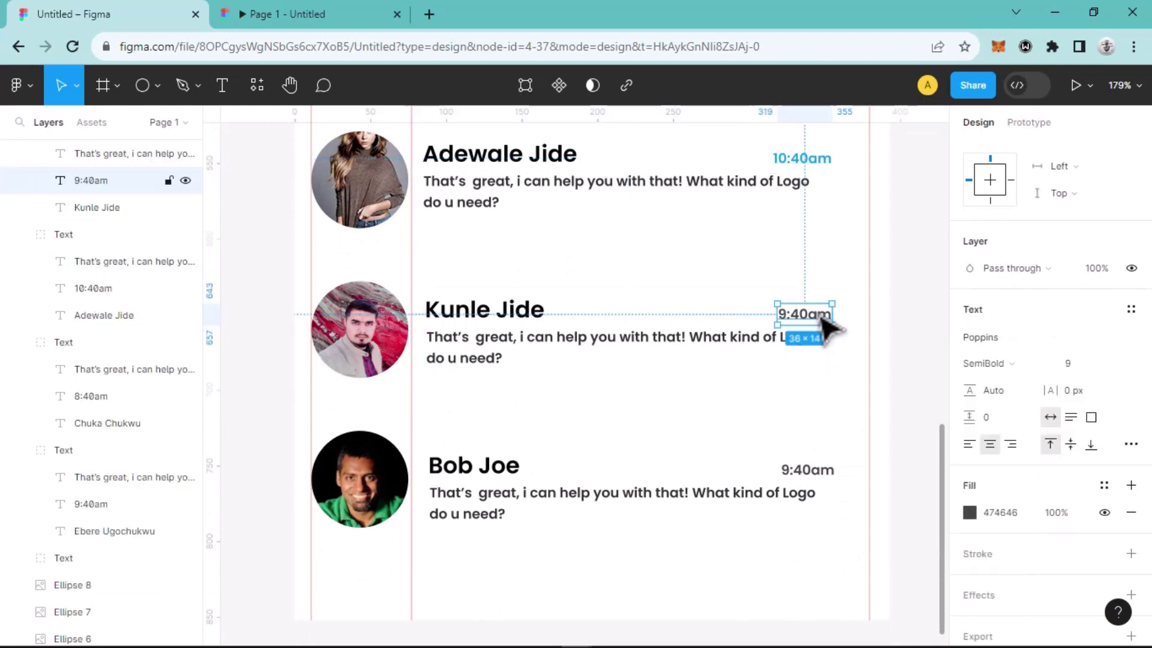
click(970, 512)
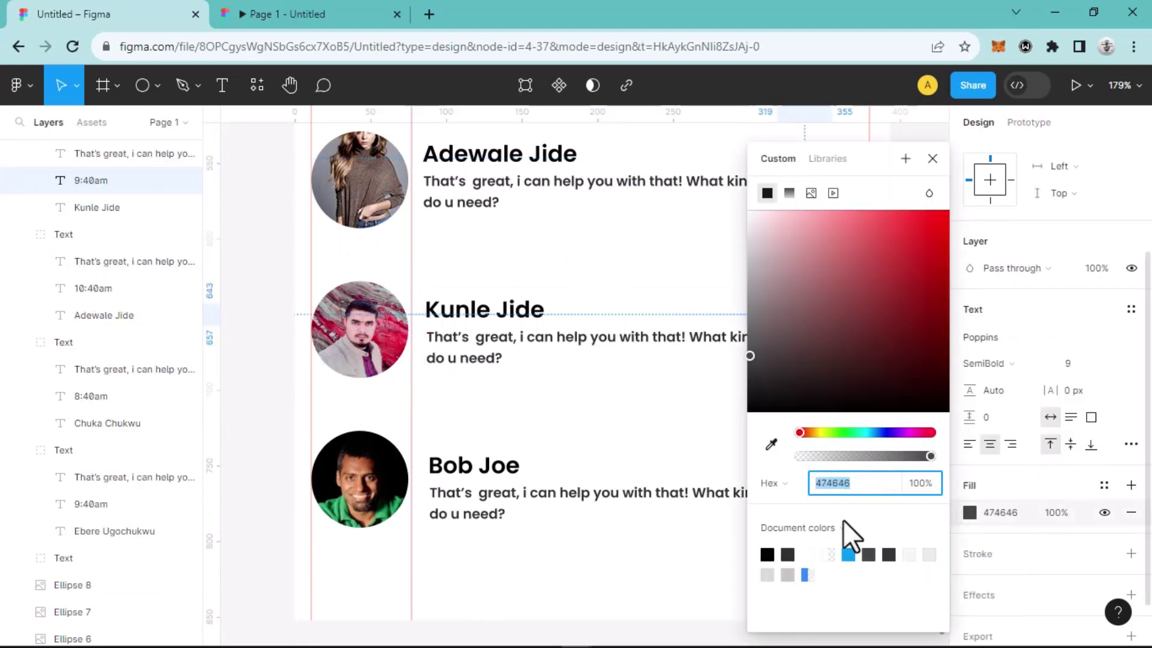
click(848, 555)
click(932, 158)
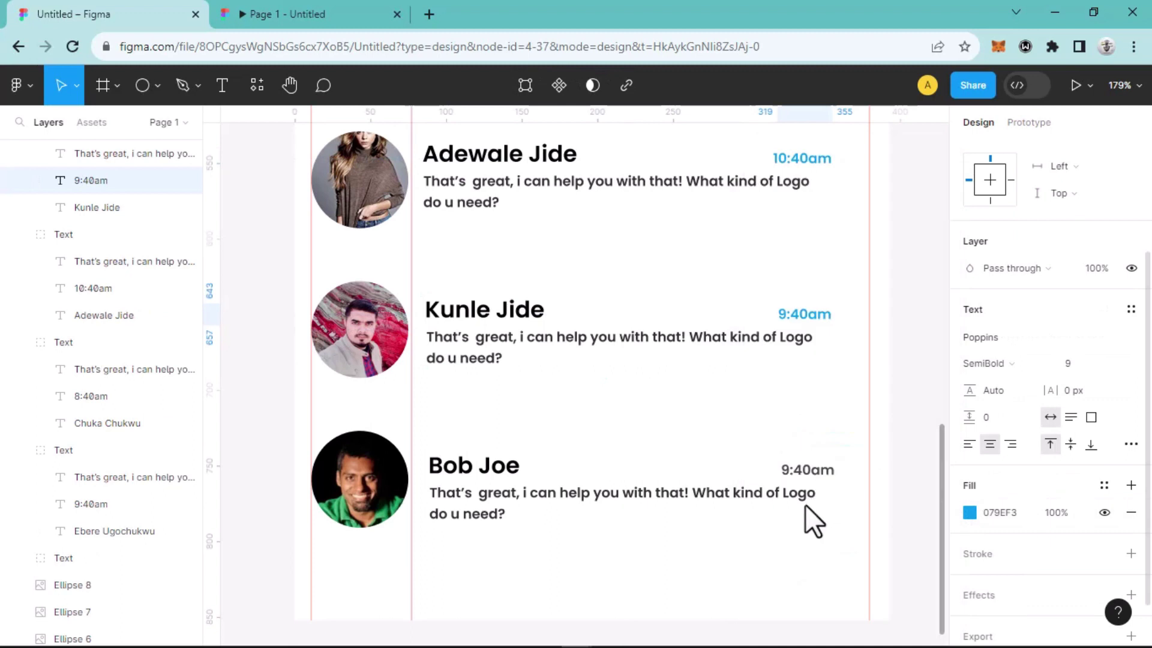
Step: Set the time label in the last message row to 11:40am
double_click(814, 473)
double_click(810, 471)
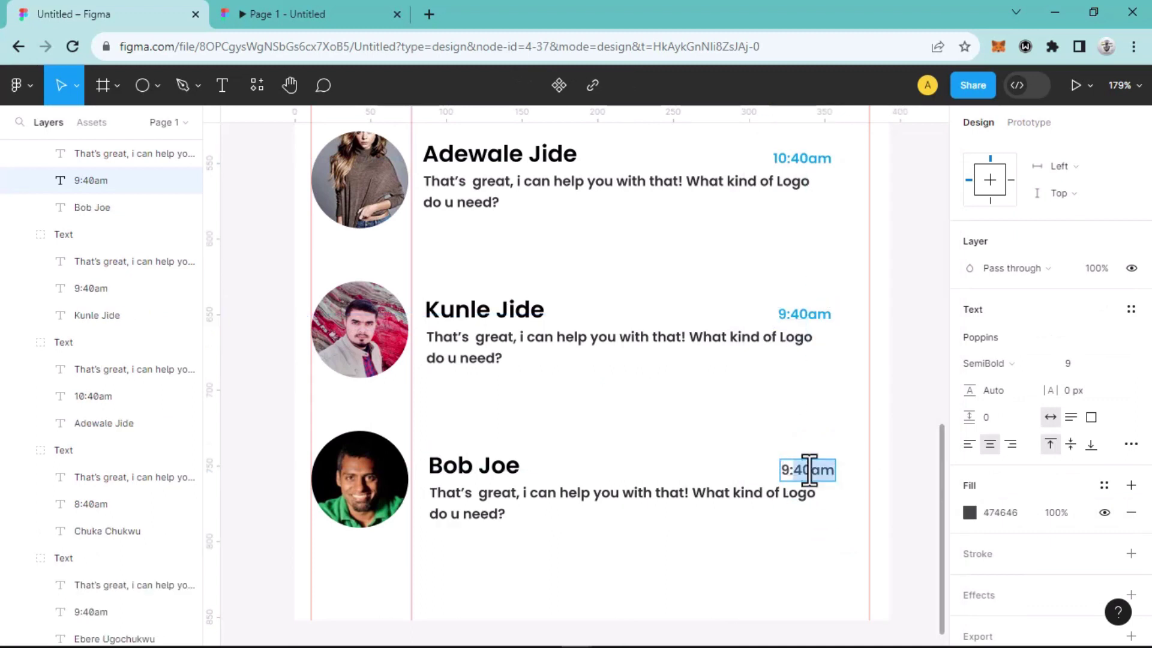
click(788, 470)
key(BackSpace)
text(11)
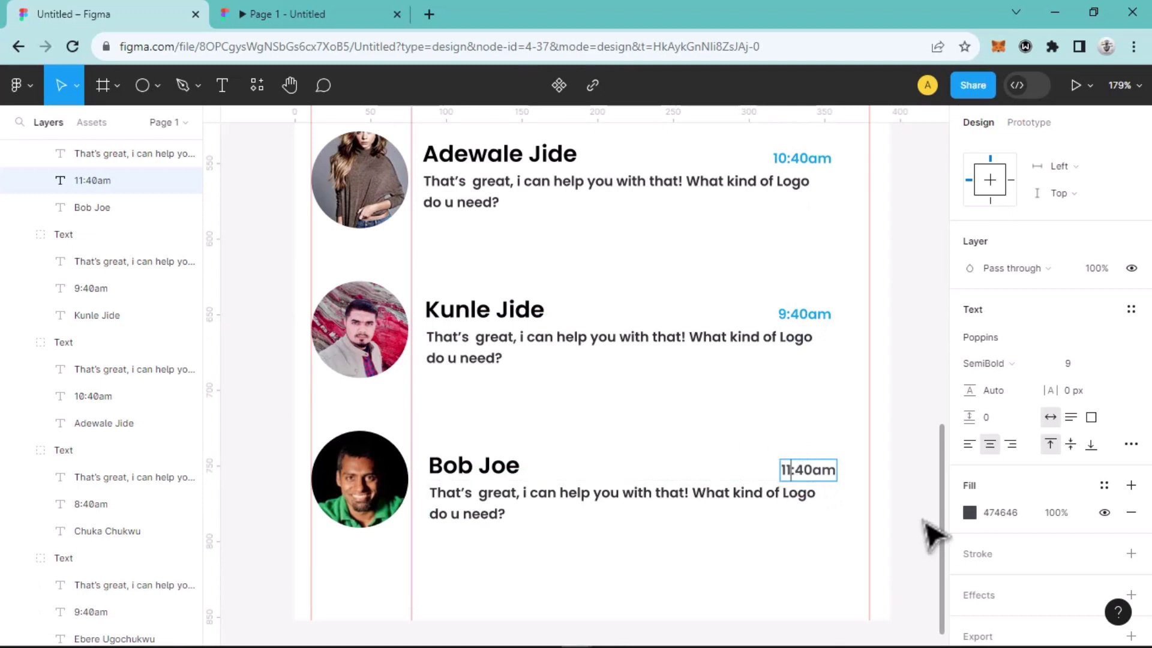
click(970, 513)
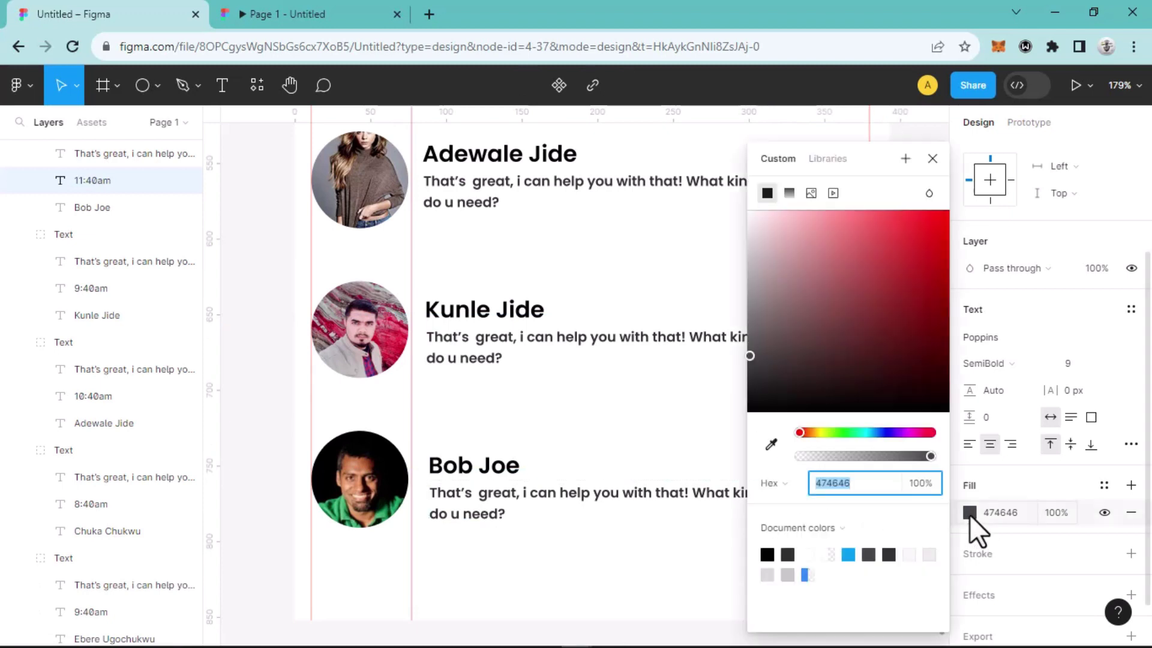
click(848, 554)
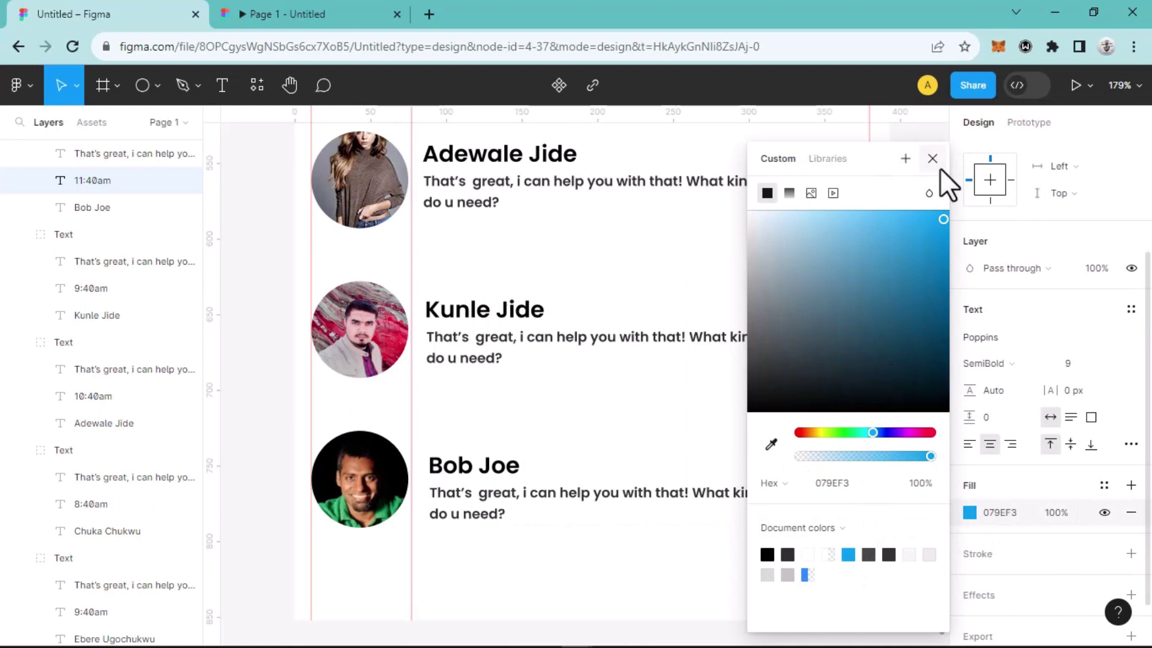
key(Escape)
key(ctrl+z)
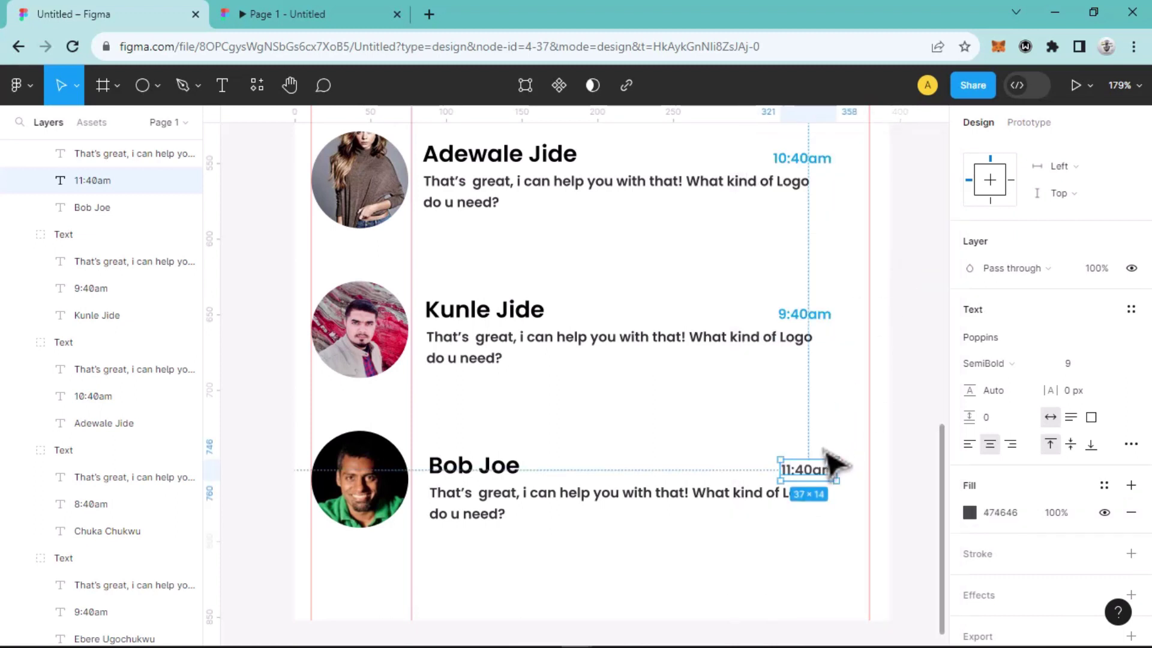
Step: Apply the document's blue fill 079EF3 to the last message row's 11:40am label
click(985, 513)
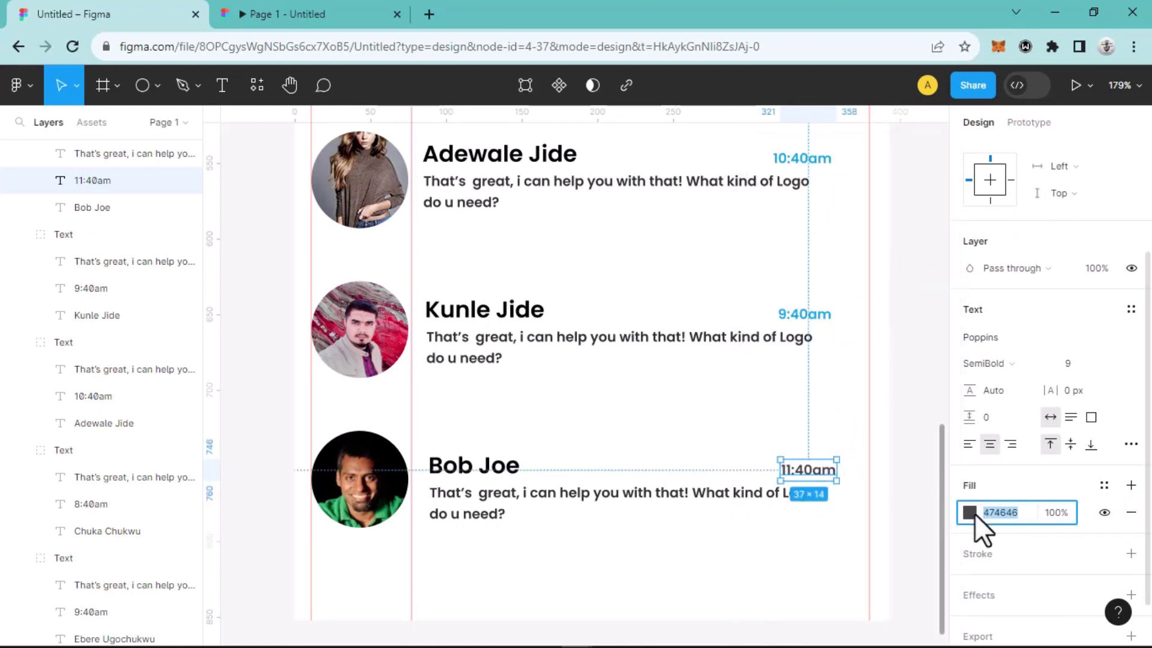
click(971, 513)
click(848, 555)
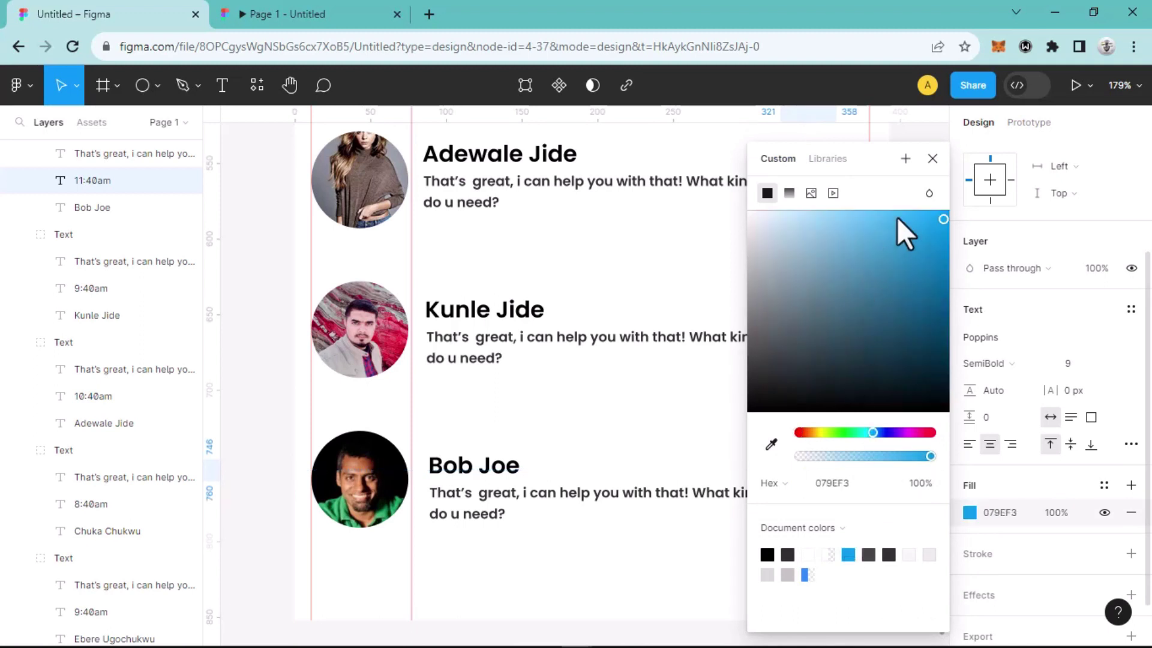
click(932, 158)
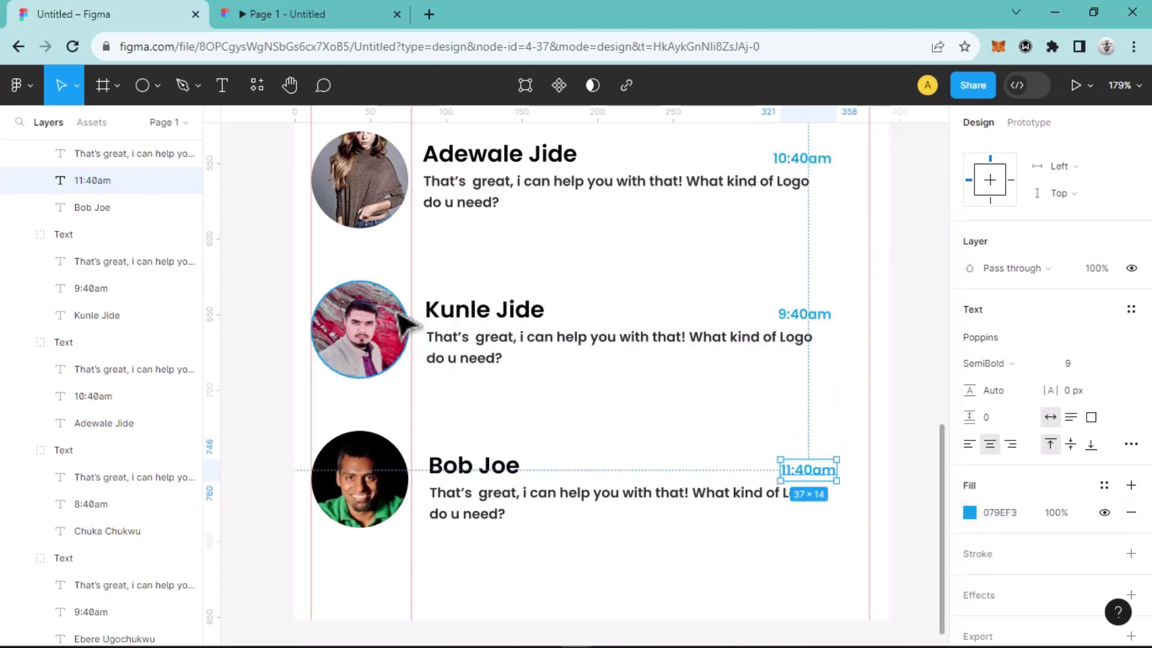
Step: Review the whole Messaging App screen on the canvas and in the prototype preview, and return to the design file
click(564, 259)
scroll(565, 264, down, 5)
scroll(567, 270, up, 4)
scroll(567, 270, down, 3)
scroll(568, 270, up, 3)
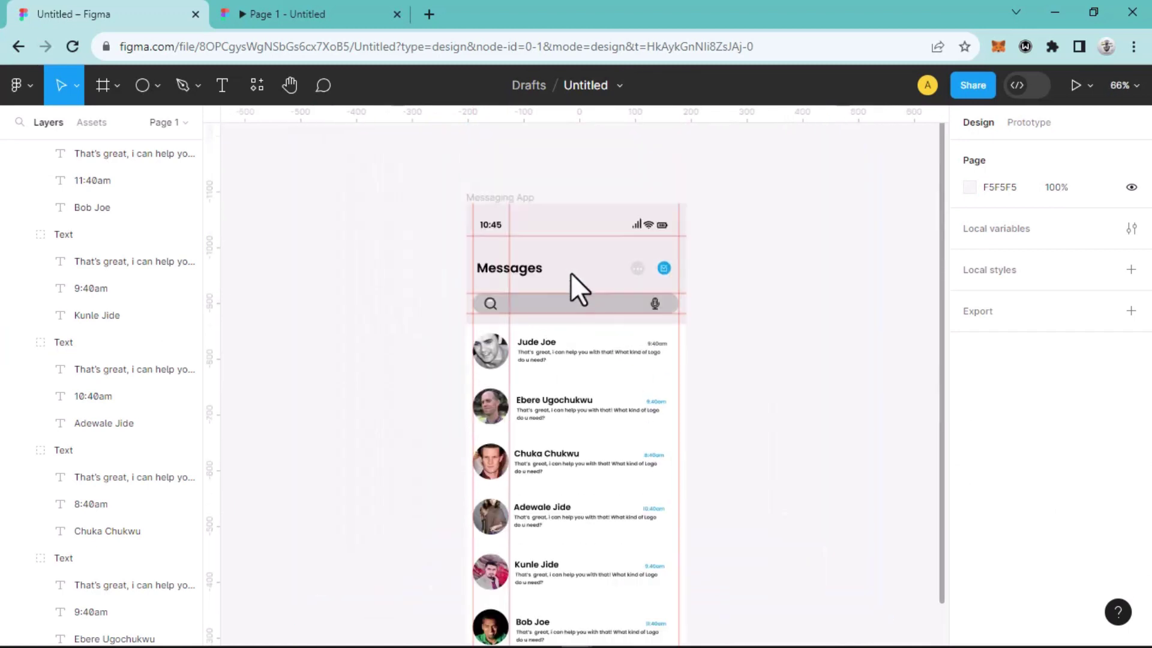
scroll(573, 282, down, 1)
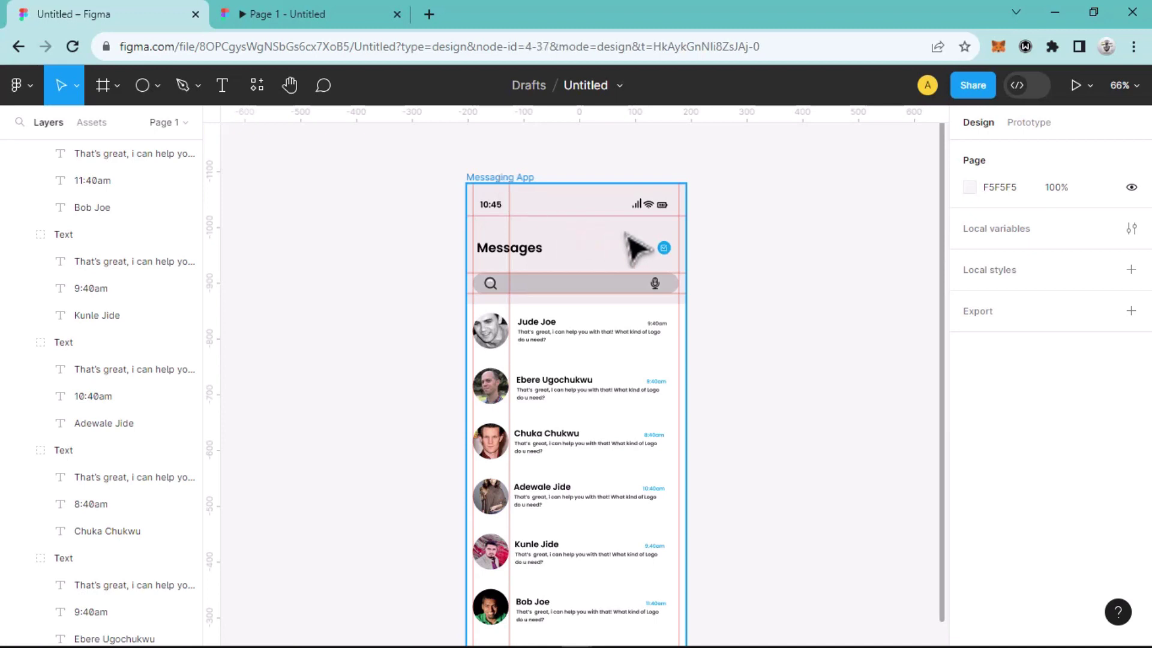
click(627, 235)
scroll(743, 310, down, 1)
scroll(742, 309, down, 1)
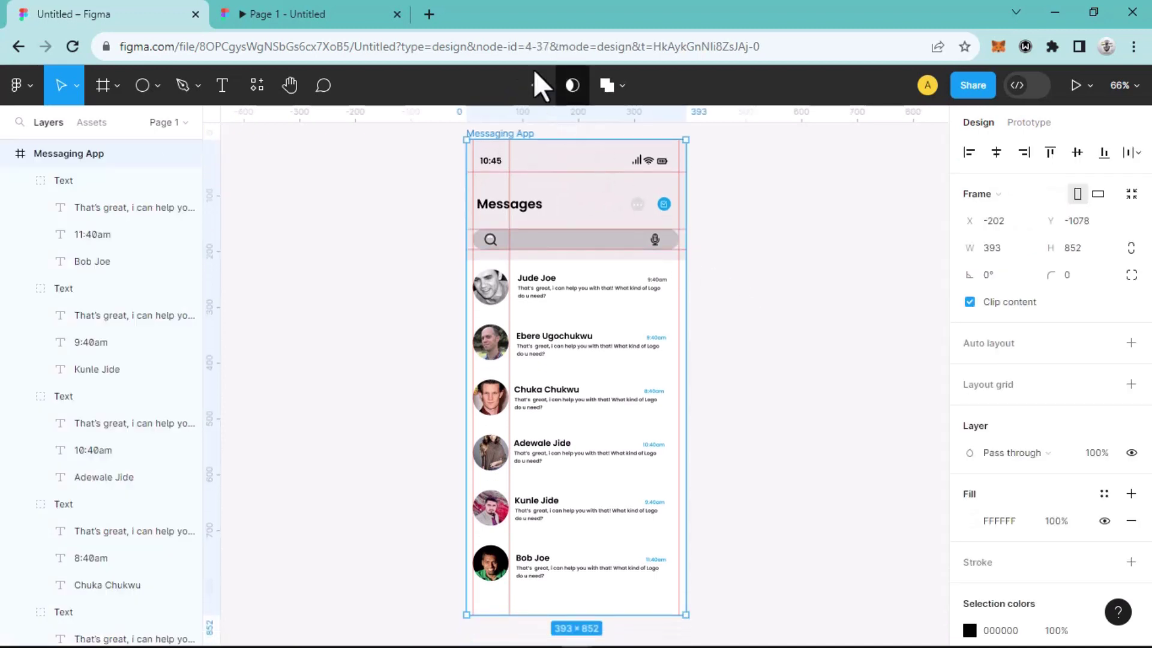
click(339, 14)
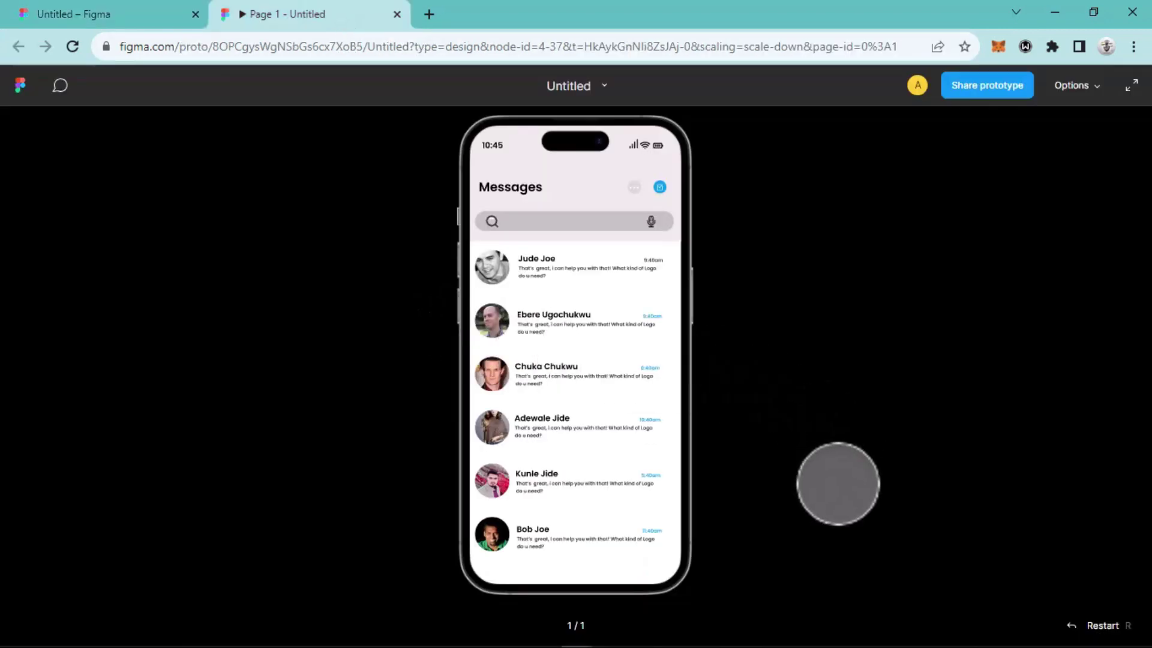
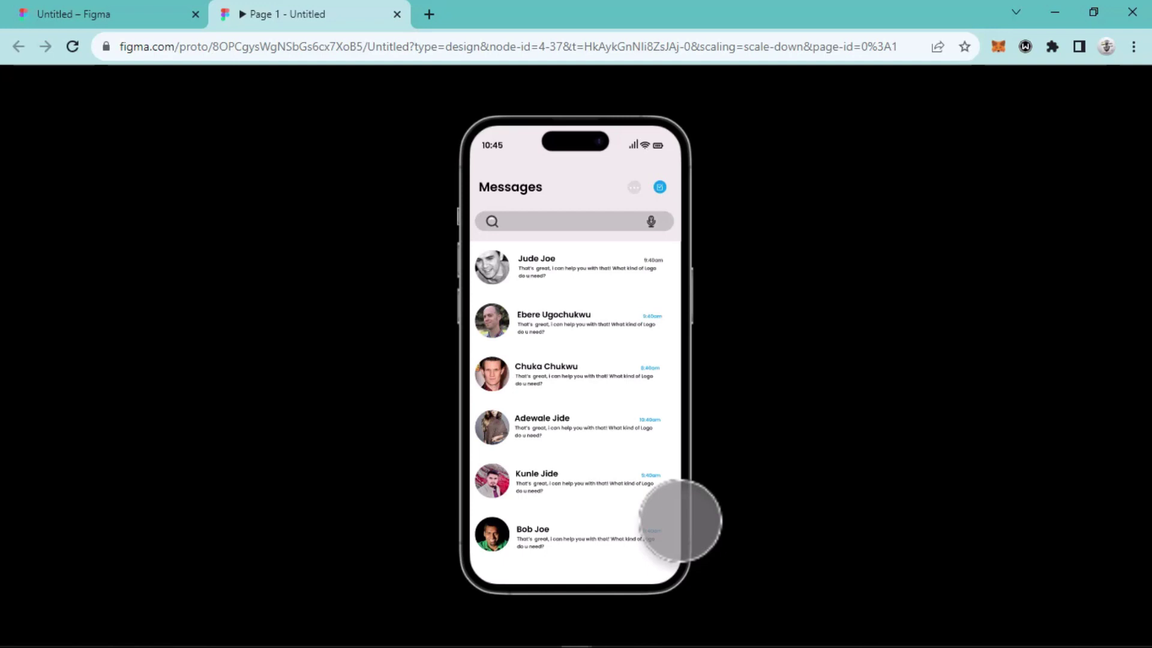
key(ctrl+shift+Tab)
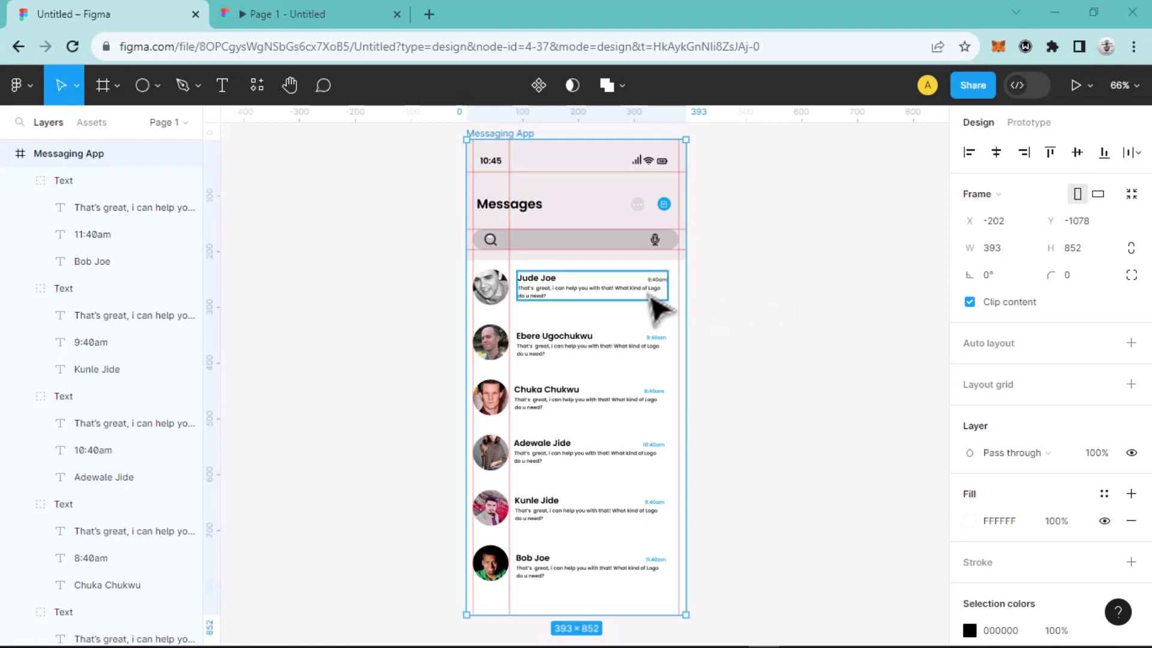
Step: Recolour the time label in the first message row to the document's blue, 079EF3
scroll(658, 312, up, 2)
scroll(659, 311, up, 3)
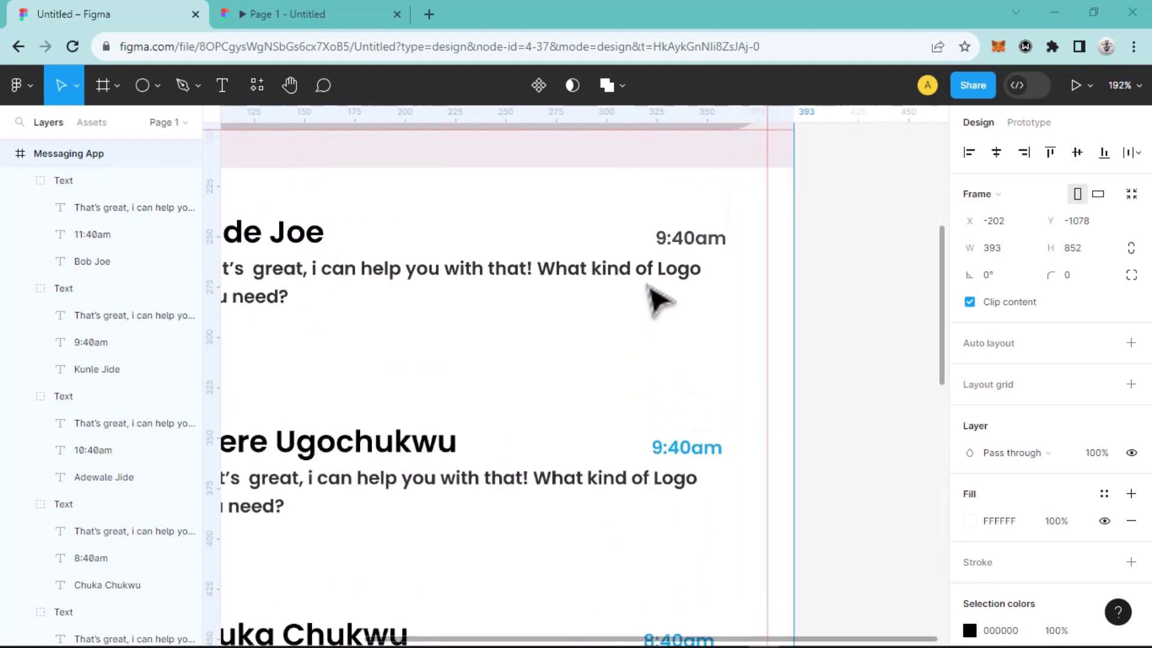
double_click(694, 240)
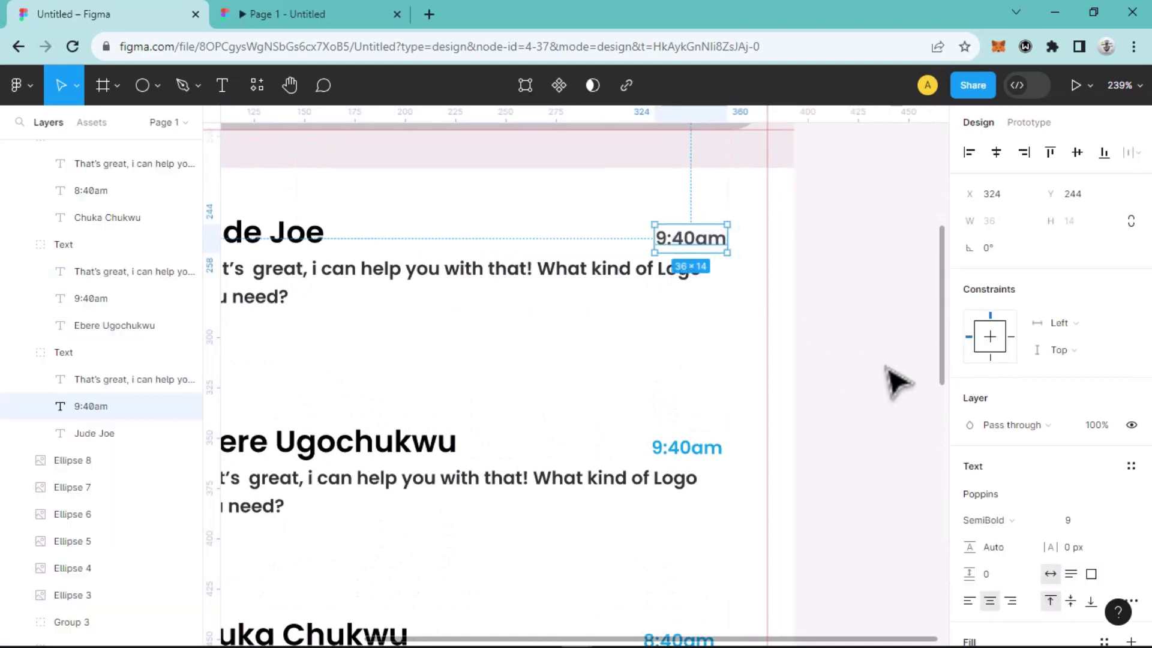
scroll(1006, 524, down, 5)
click(963, 460)
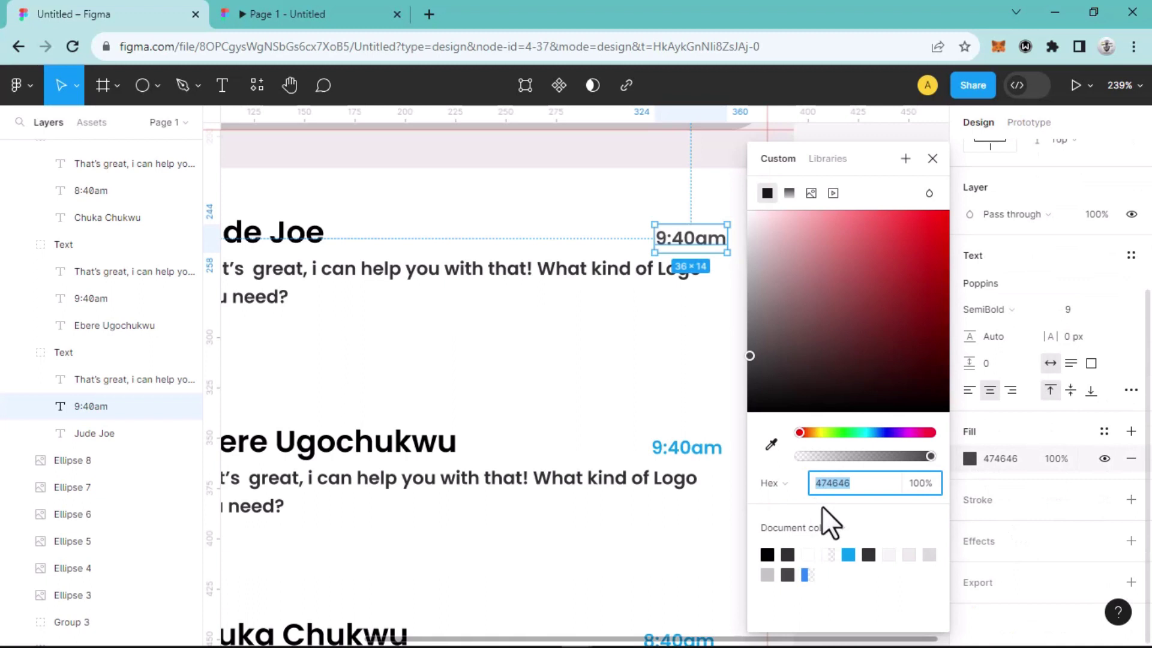
click(849, 554)
click(932, 158)
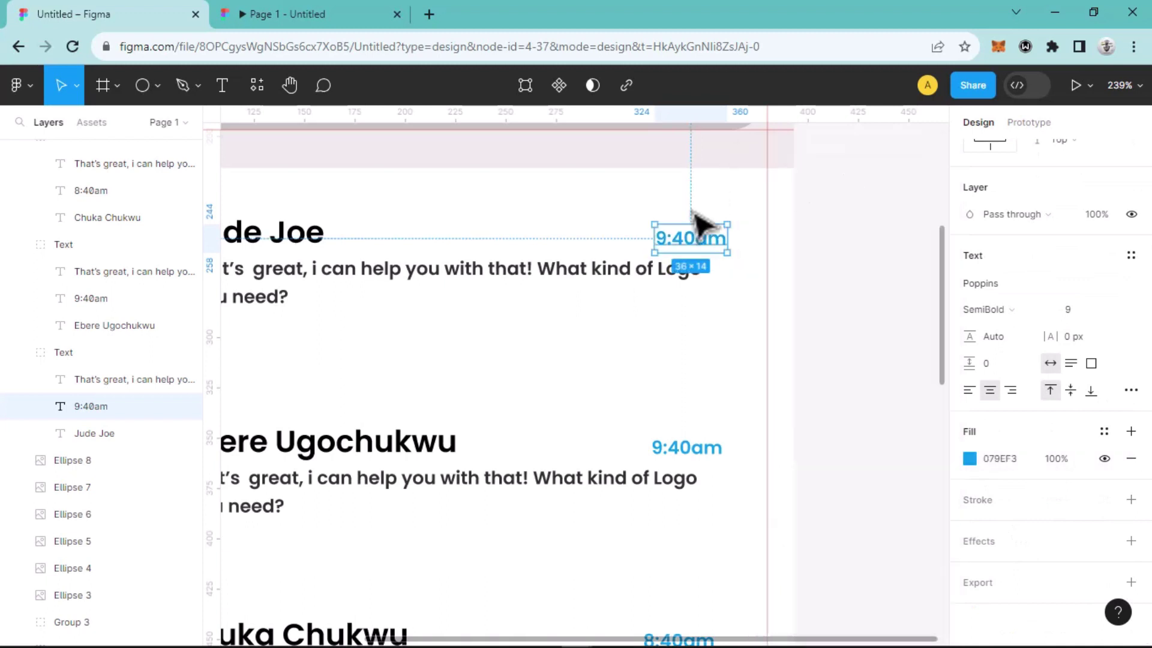
click(698, 339)
Step: Draw a new frame of about 239 × 202 in the empty canvas area beside the Messaging App frame
scroll(697, 345, down, 3)
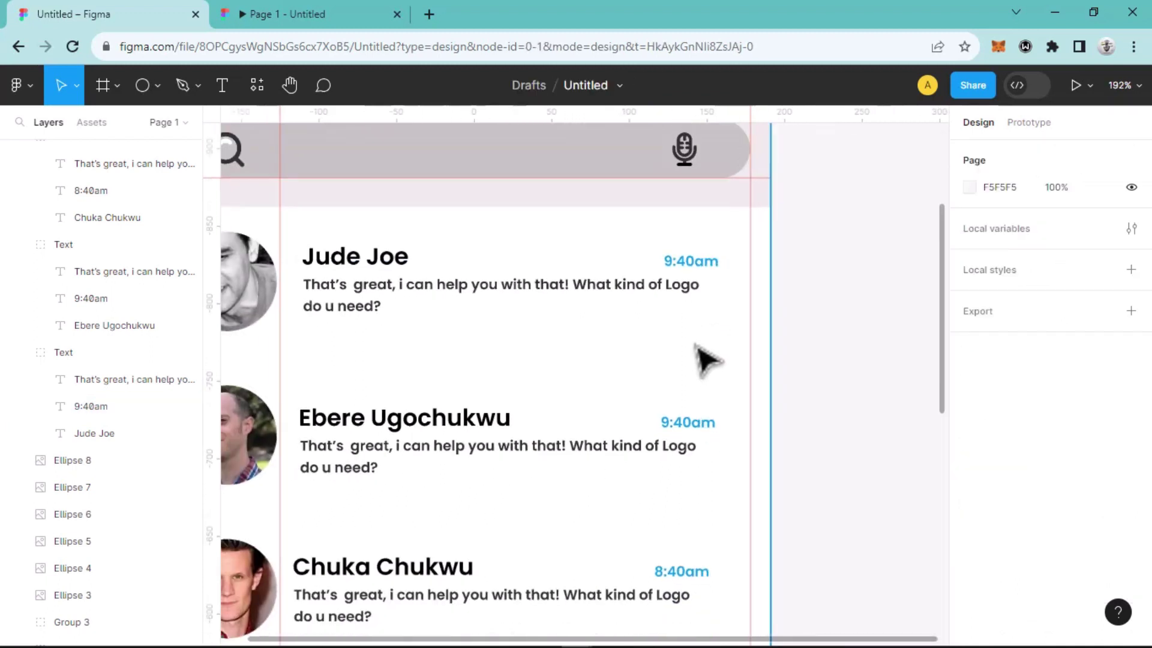
scroll(708, 363, down, 3)
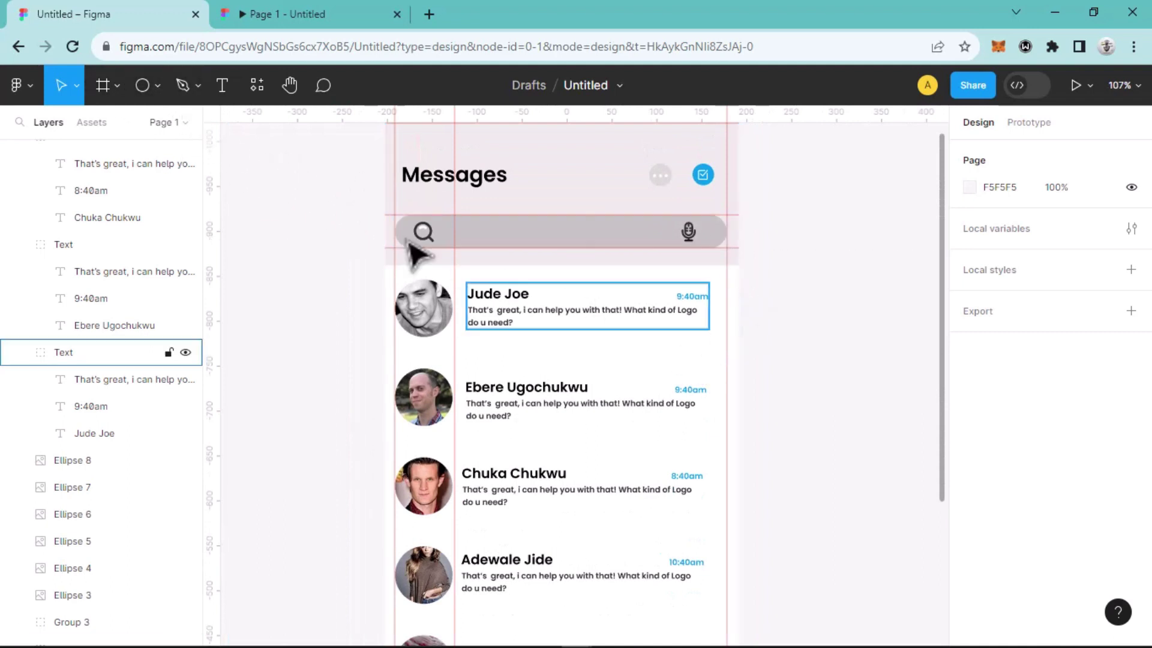
click(102, 85)
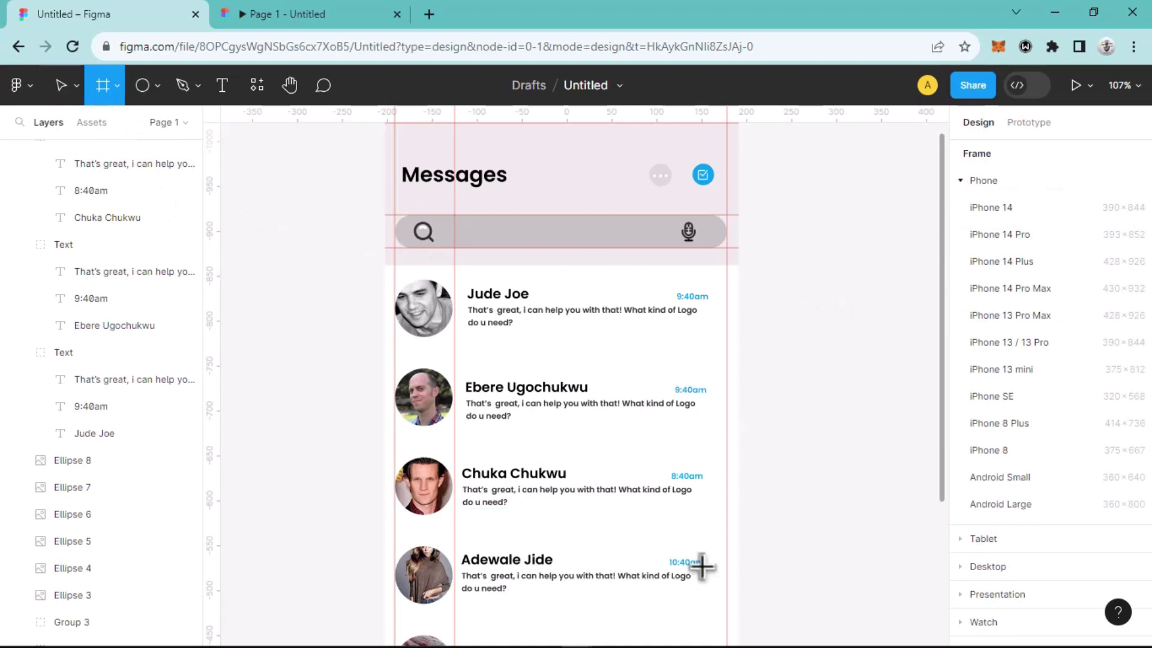
key(h)
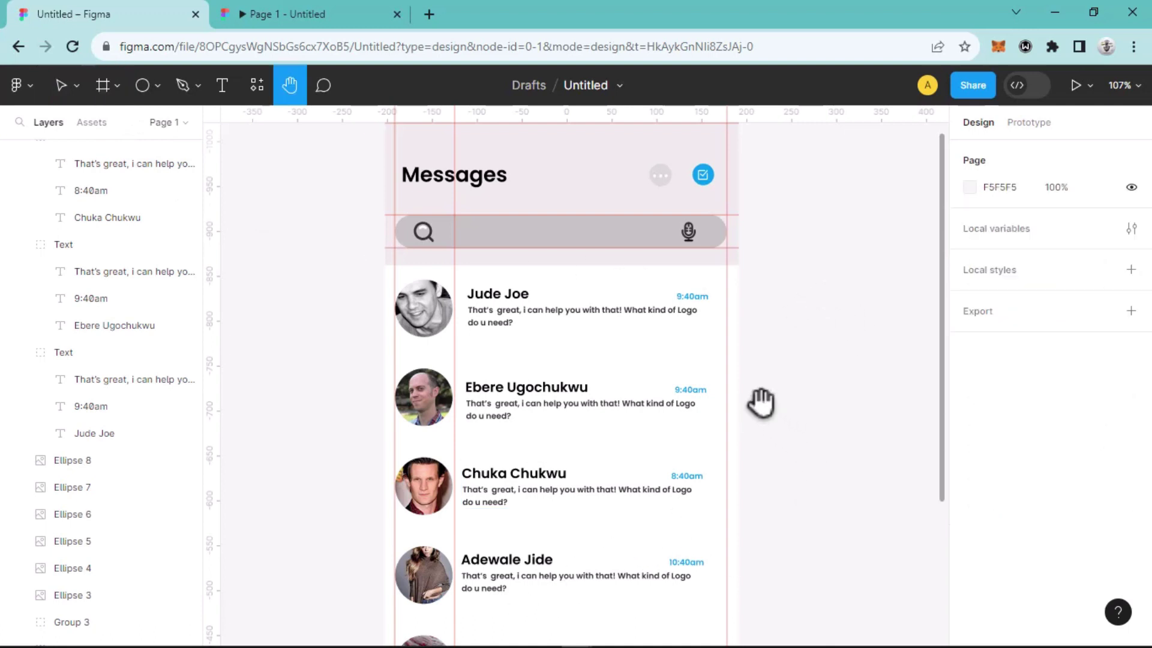
drag(705, 417, 466, 391)
scroll(558, 423, left, 4)
scroll(558, 423, up, 1)
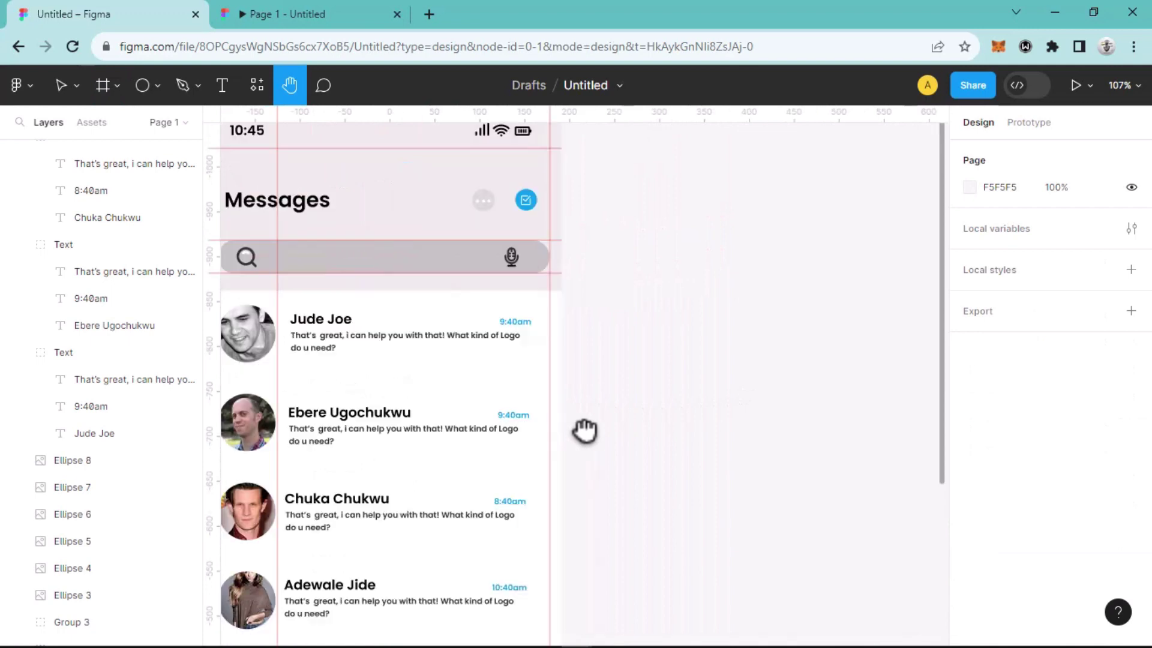
key(f)
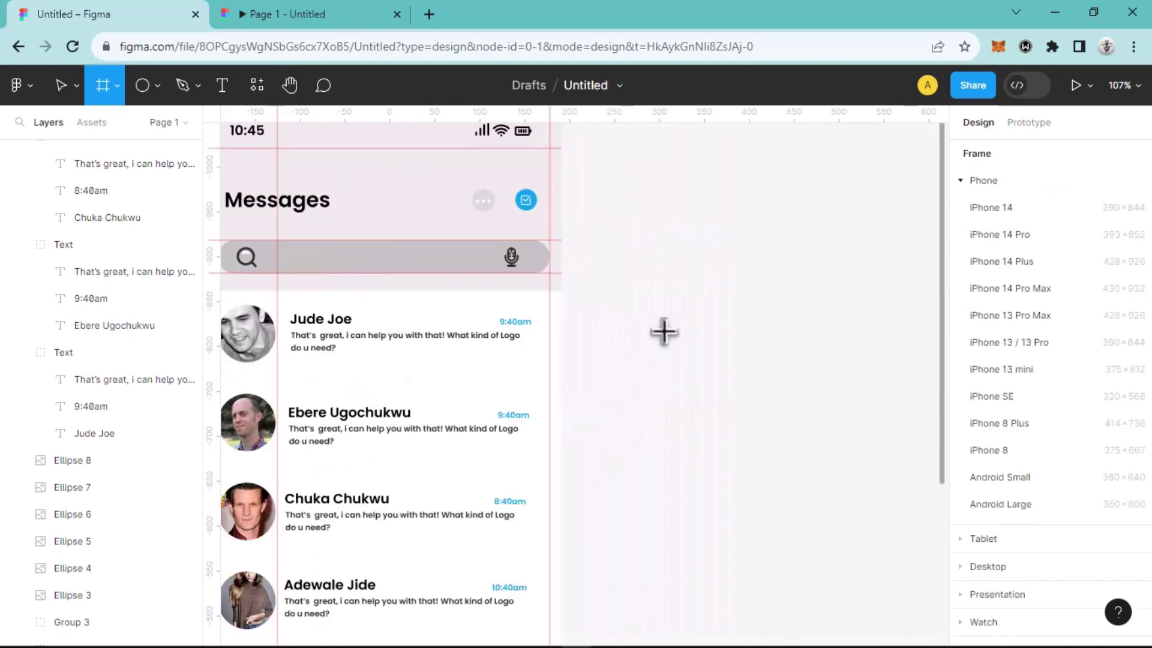
drag(661, 275, 873, 454)
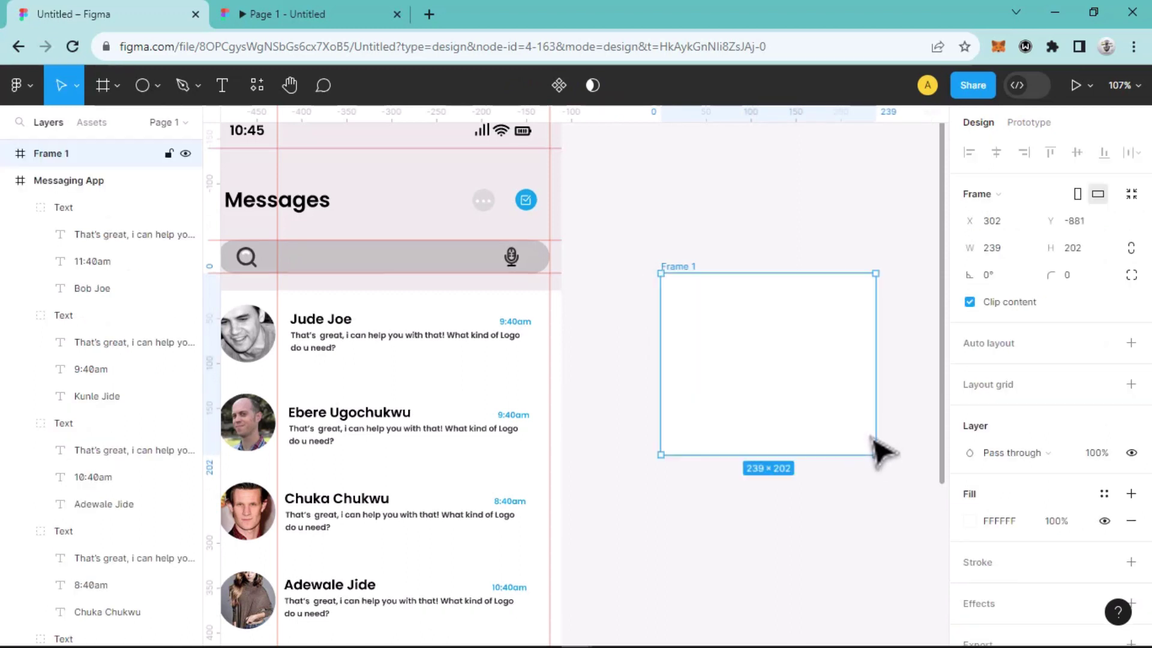
Step: Give the new frame a corner radius of 15 and rename it Profile
click(1054, 277)
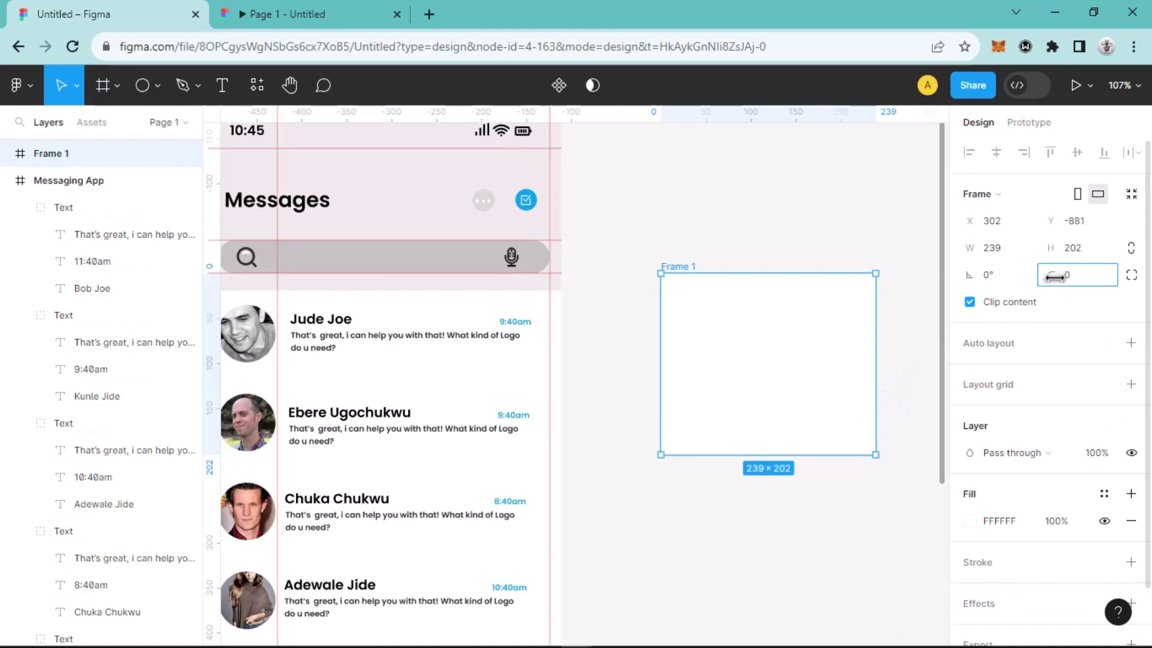
drag(1055, 277, 1140, 298)
drag(69, 302, 89, 302)
click(1054, 278)
drag(1114, 286, 1114, 286)
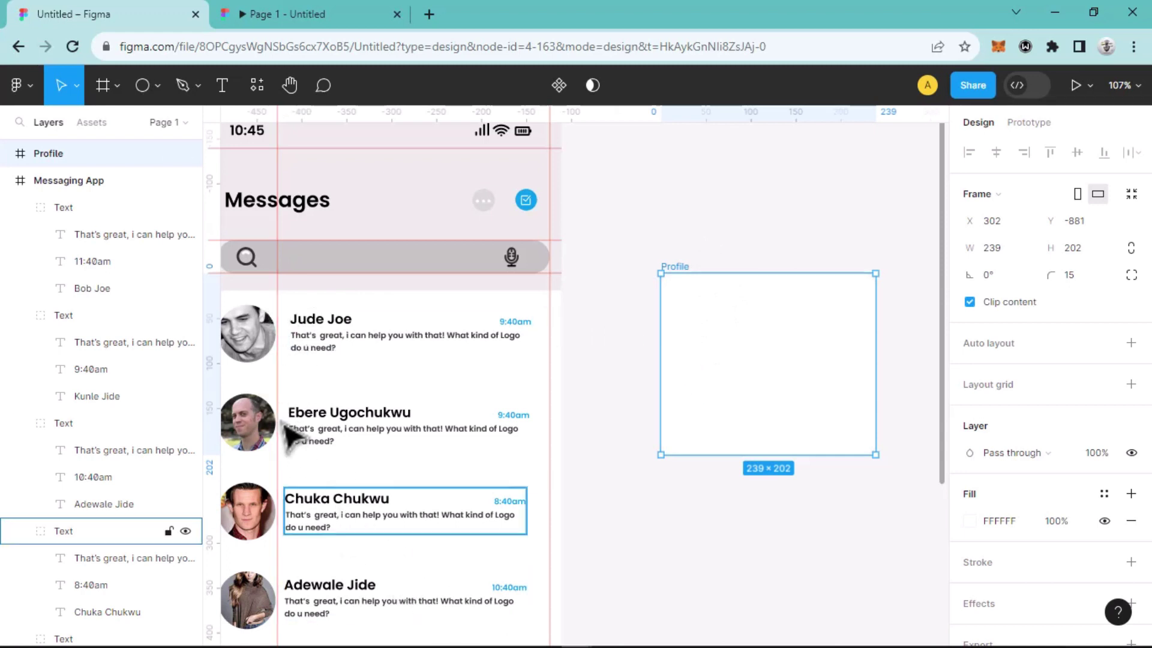
Step: Copy the first message row's circular photo into the Profile frame and place it near the upper middle, at about X 74, Y 37
click(264, 362)
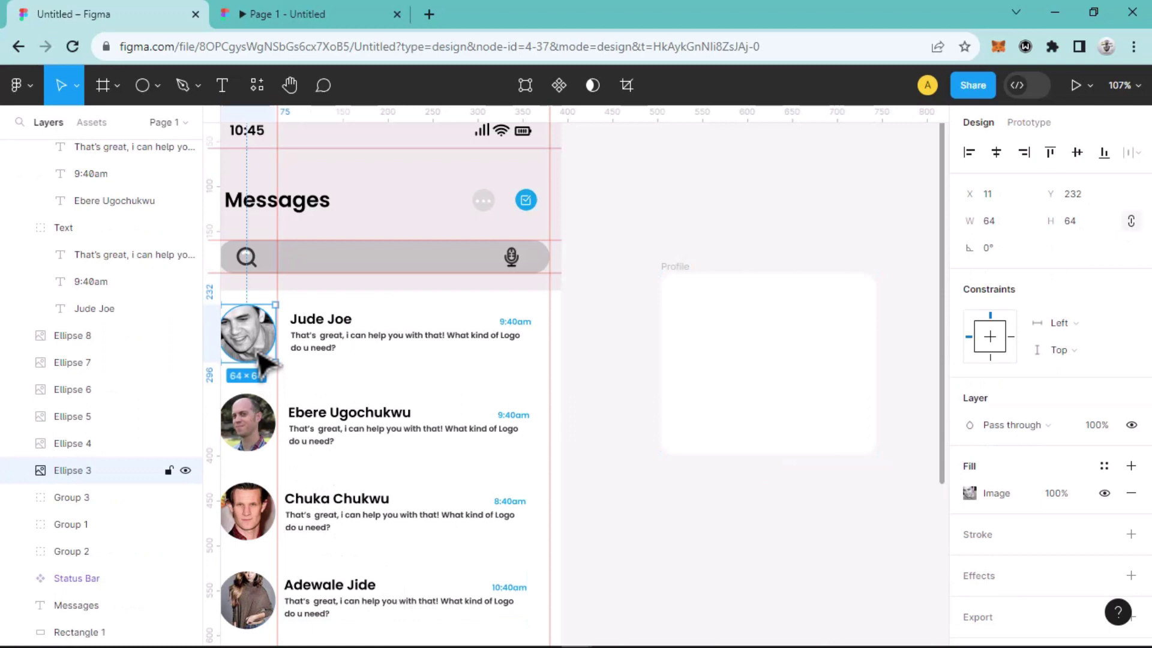
click(715, 317)
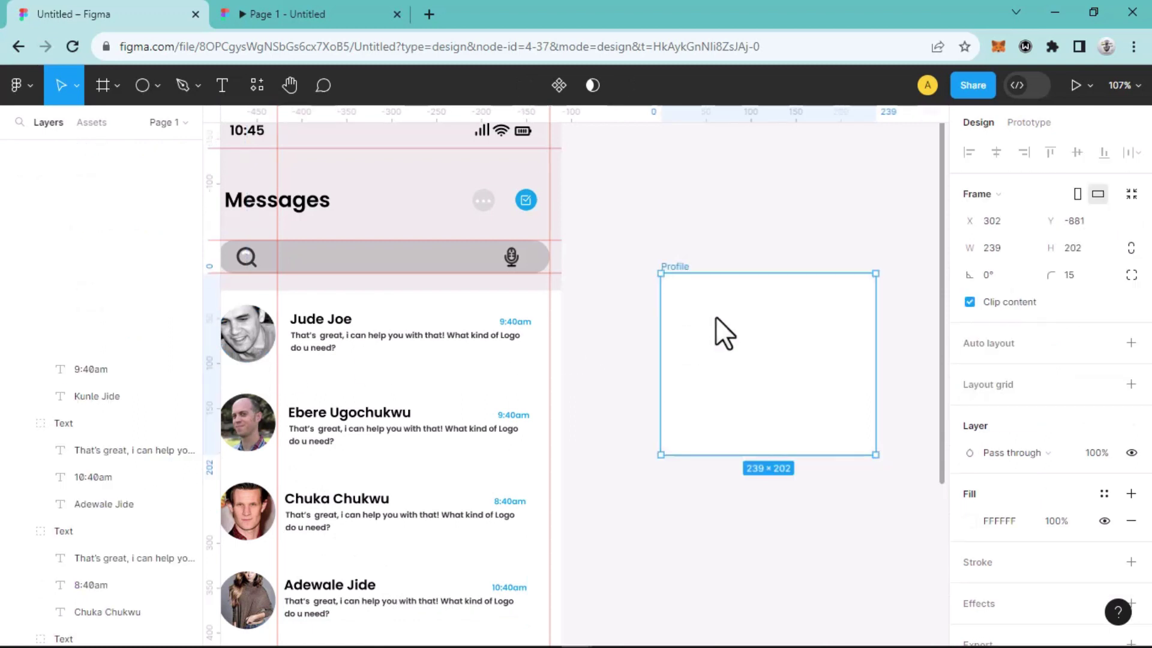
key(ctrl+v)
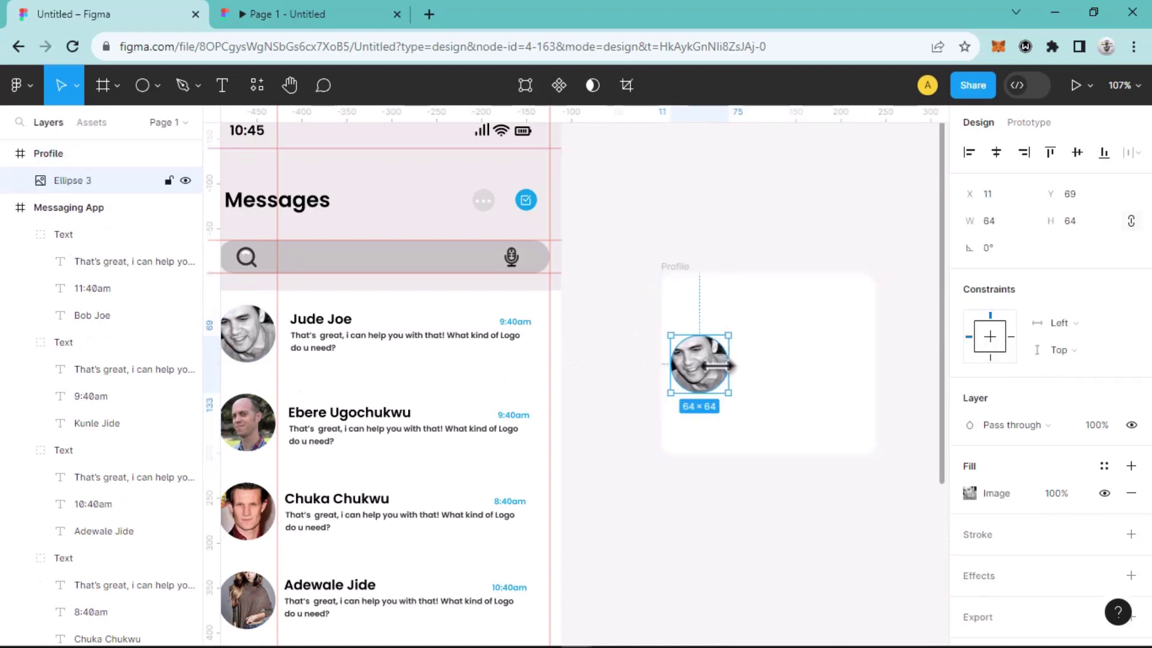
drag(720, 358, 772, 345)
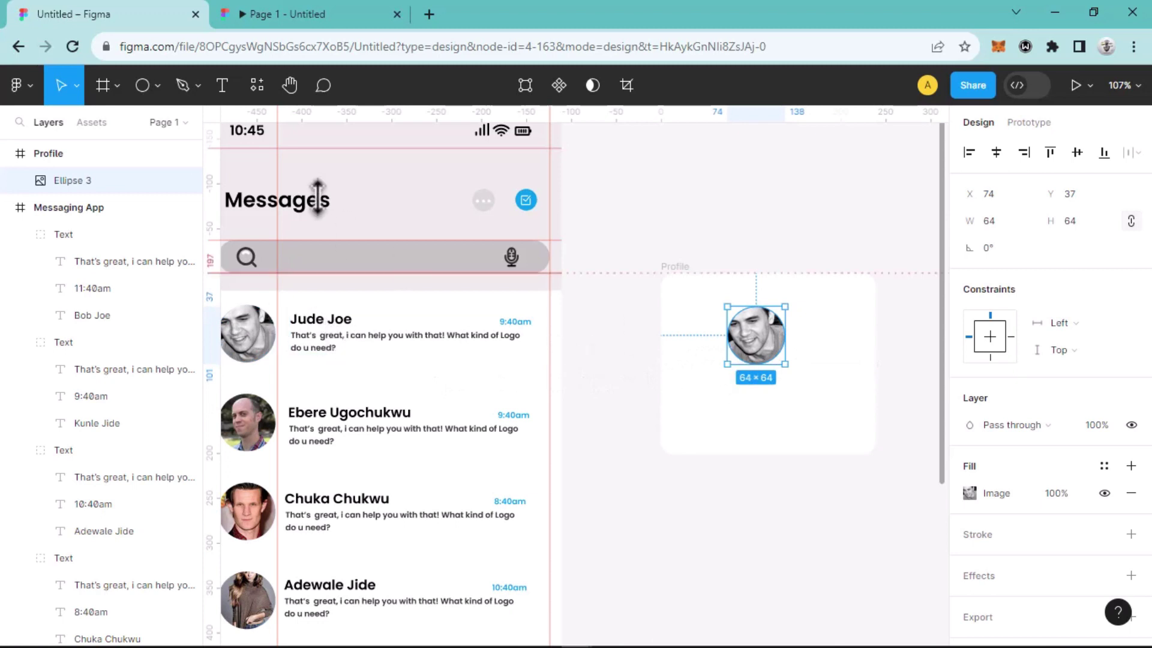
Step: Add a text layer with the contact's name in the Profile frame below the photo and set its font size to 15
click(221, 89)
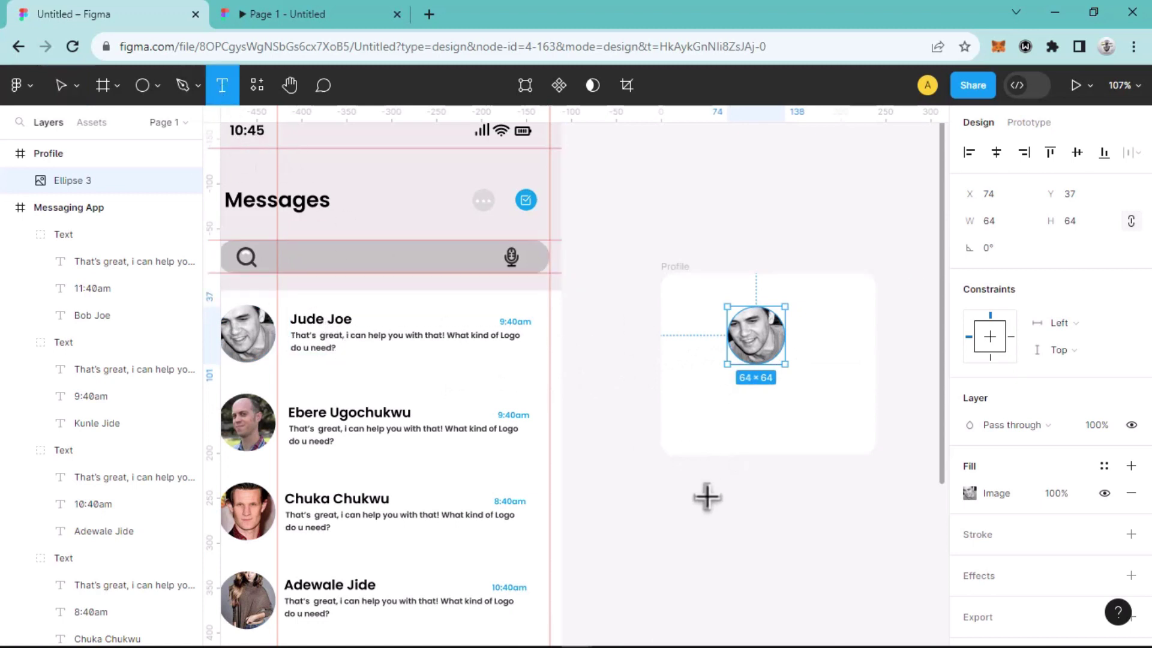
click(720, 407)
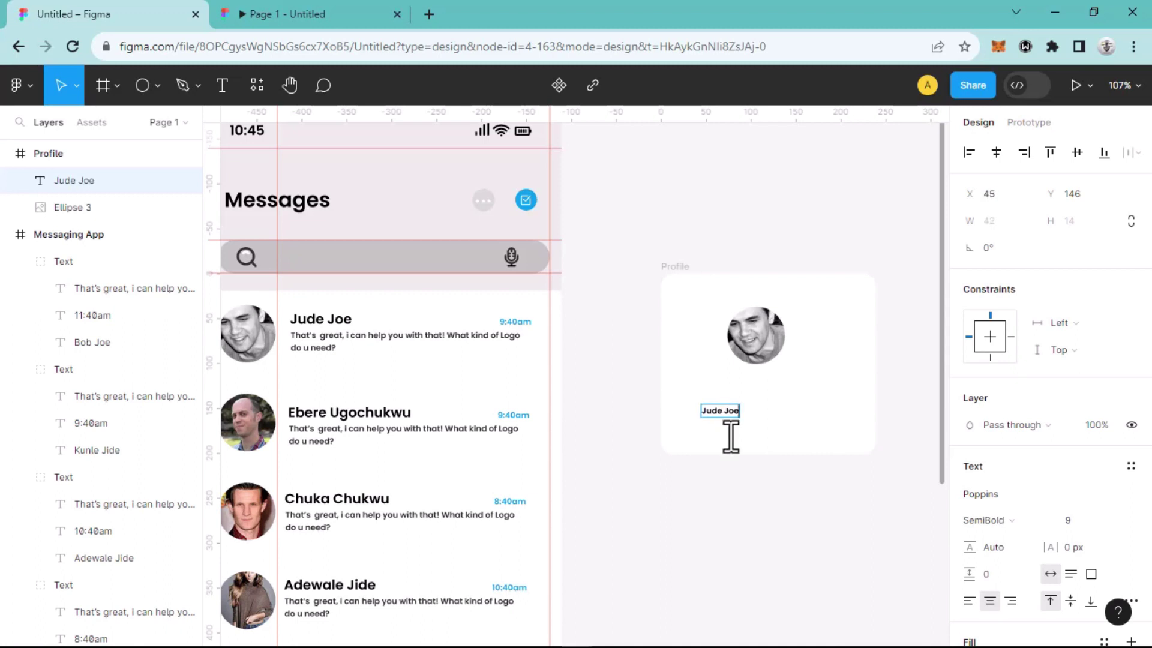
key(Escape)
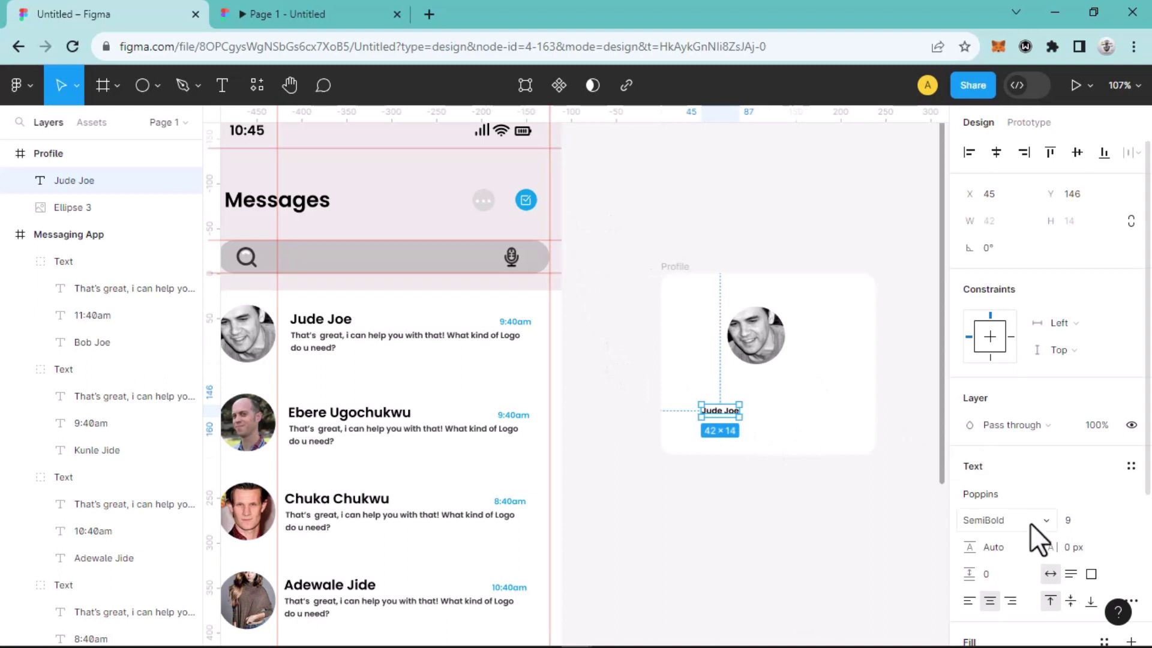
click(1114, 521)
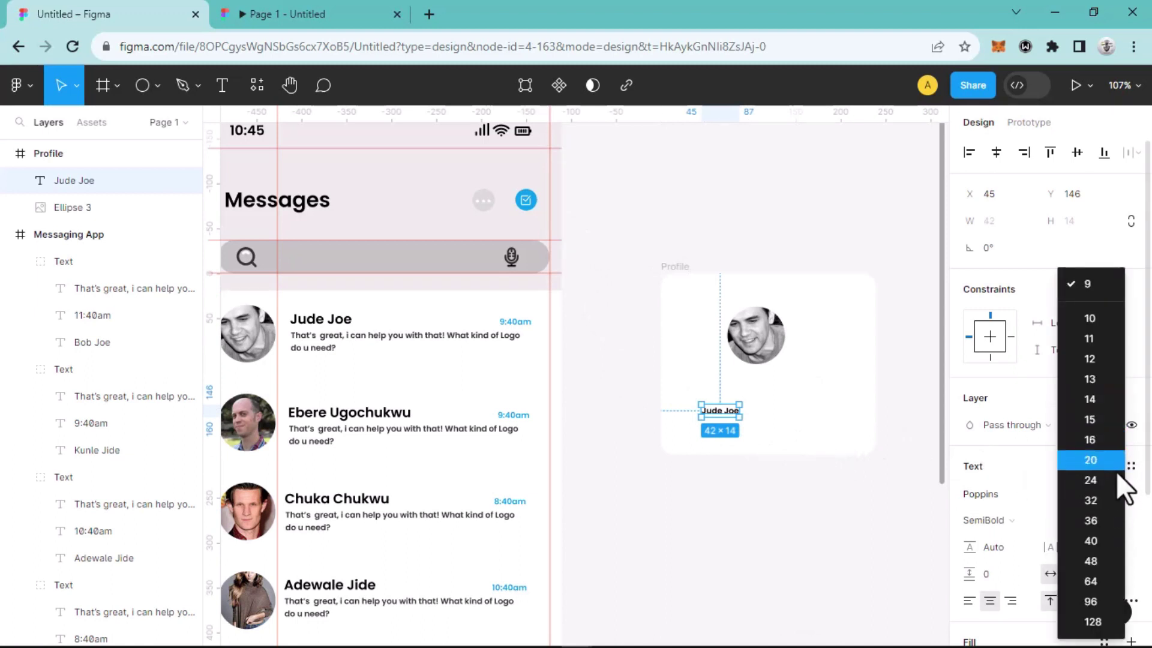
click(1097, 415)
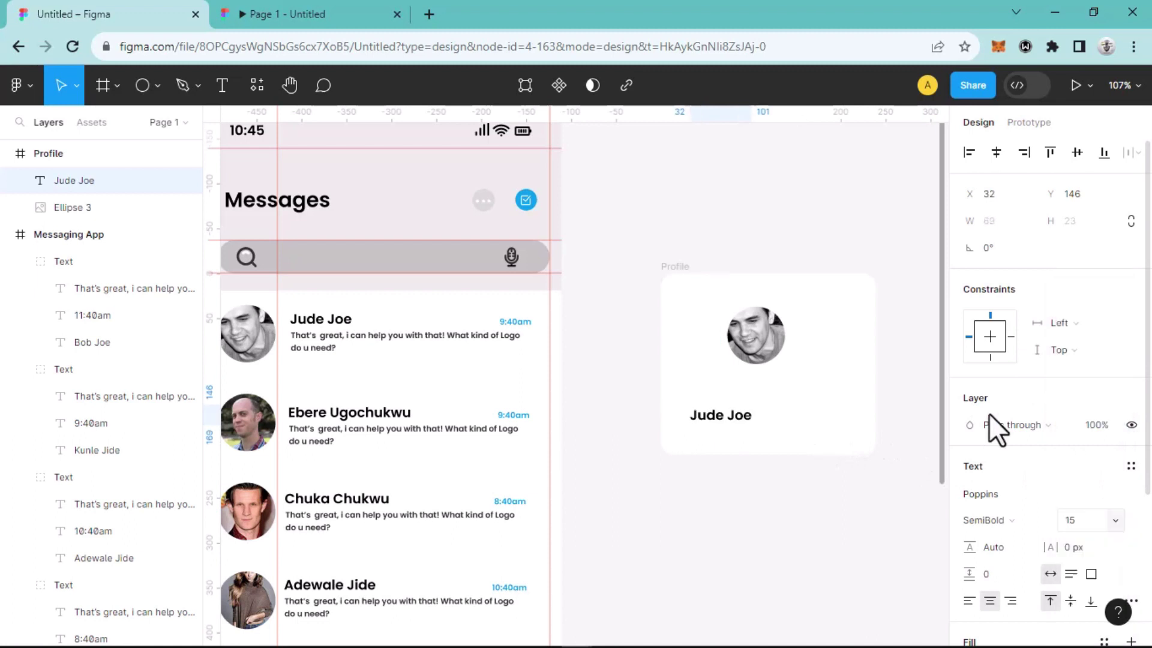
Step: Move the name close beneath the photo, at about X 93, Y 101, and shift the photo to align centrally above it
scroll(810, 458, up, 5)
drag(690, 399, 784, 340)
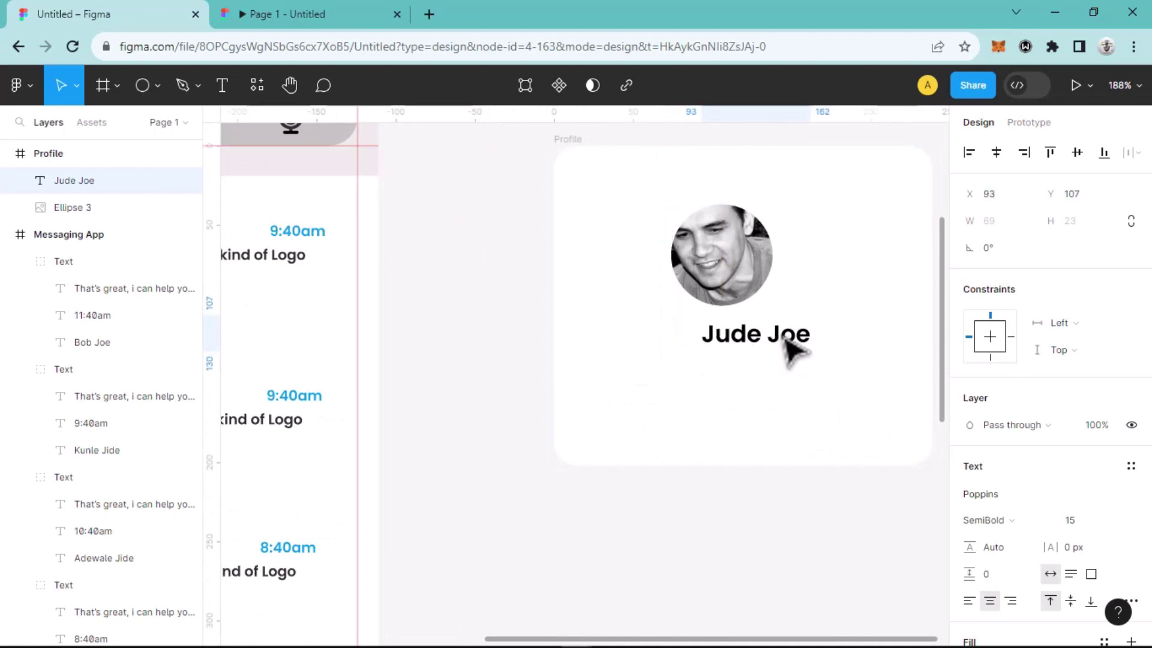
click(750, 286)
mouse_move(750, 286)
mouse_down()
mouse_move(778, 284)
mouse_move(768, 277)
mouse_up()
click(787, 349)
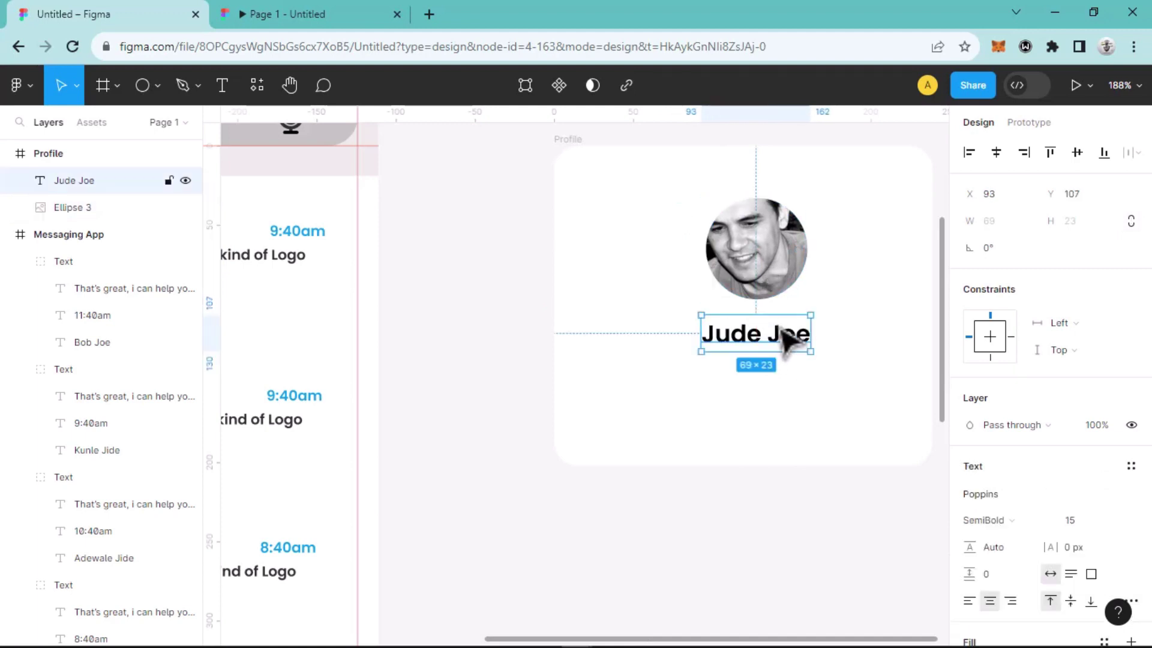
key(Up)
key(Up)
key(Up)
key(Up)
key(Up)
key(Up)
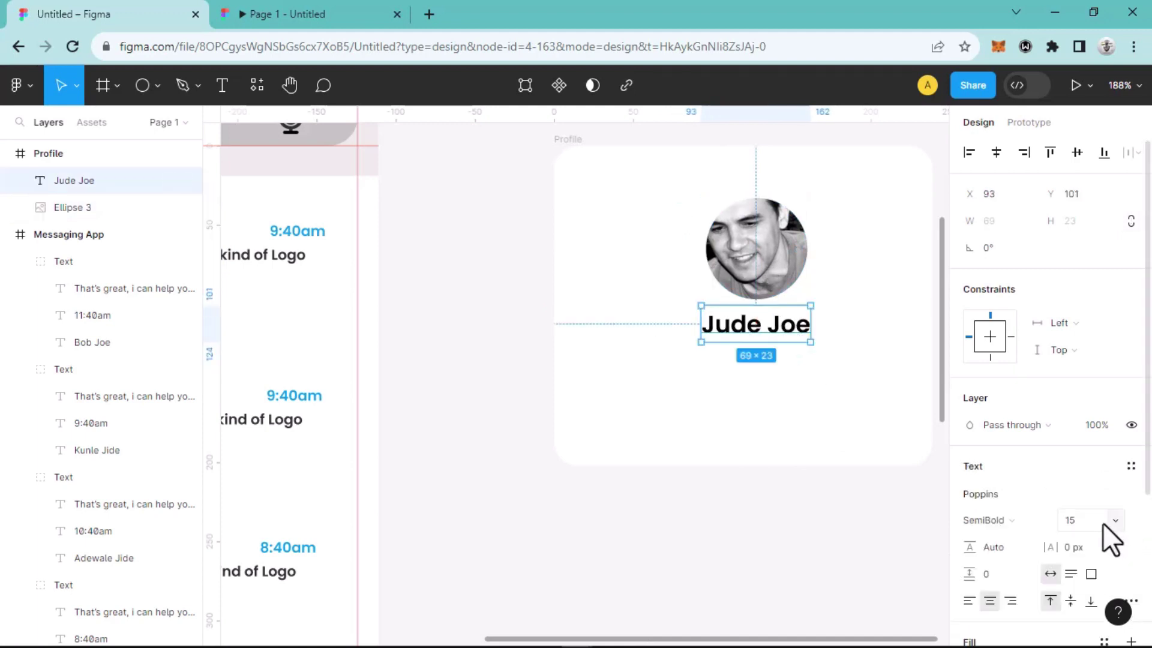
Step: Set the profile name's font size to 20 and reposition it directly under the photo, at about X 87, Y 97
click(1115, 520)
click(1110, 460)
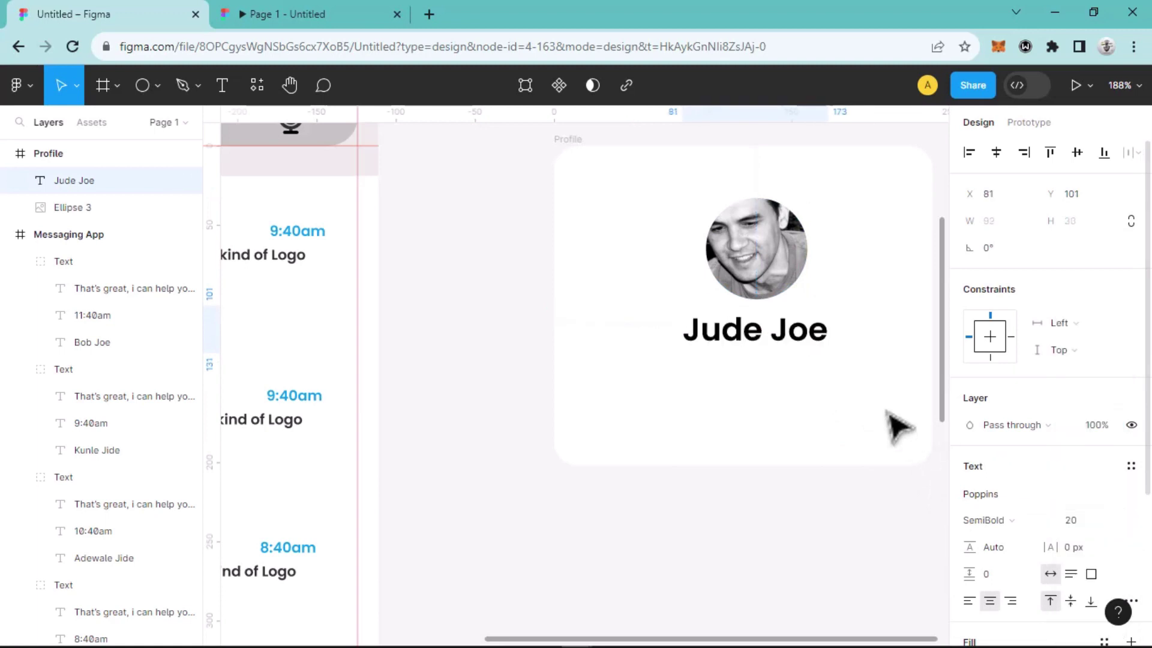
drag(817, 340, 802, 334)
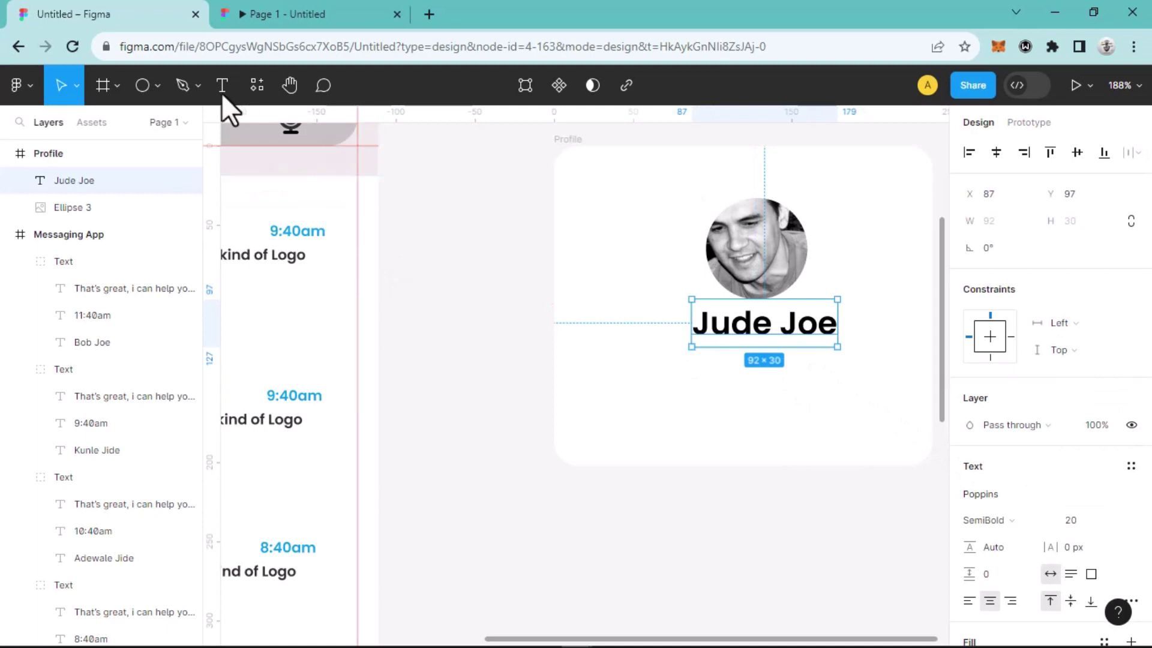
Step: Draw a status dot of about 13 × 13 on the profile photo's lower-right edge and fill it with the document's blue, 079EF3
click(150, 91)
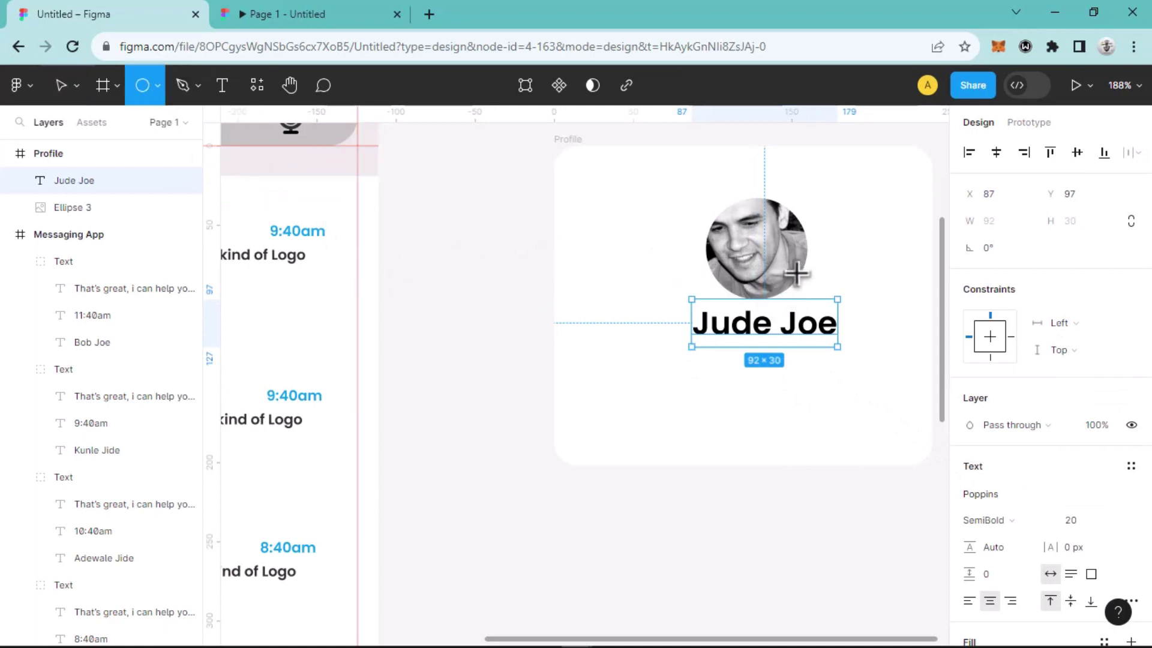
drag(792, 269, 812, 290)
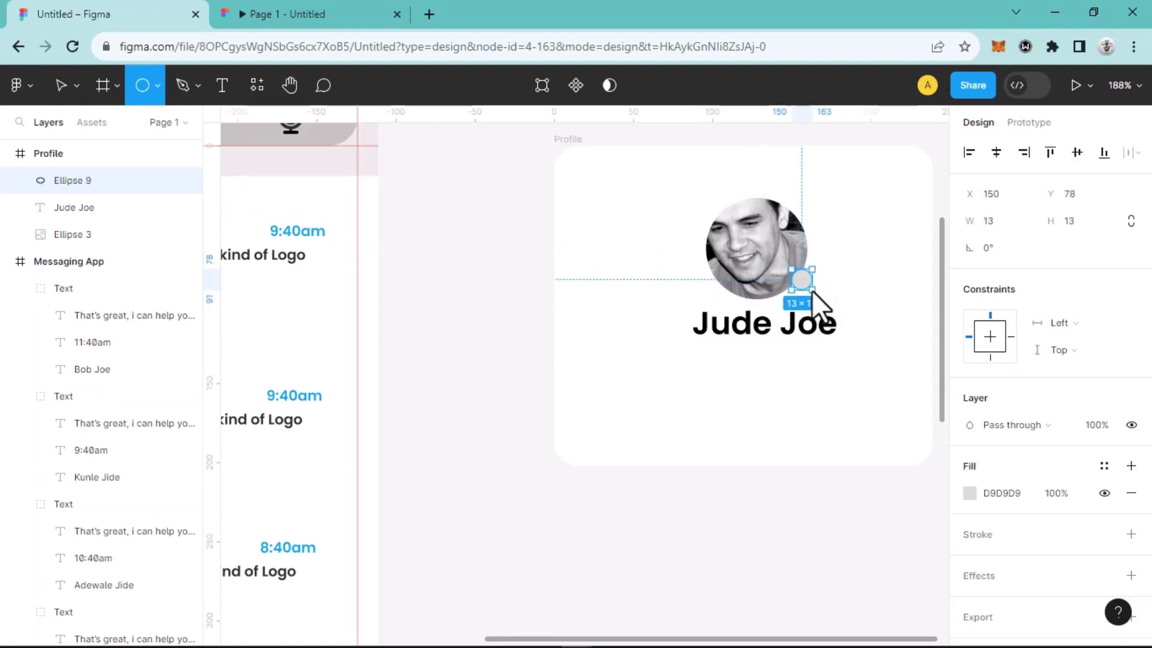
click(969, 492)
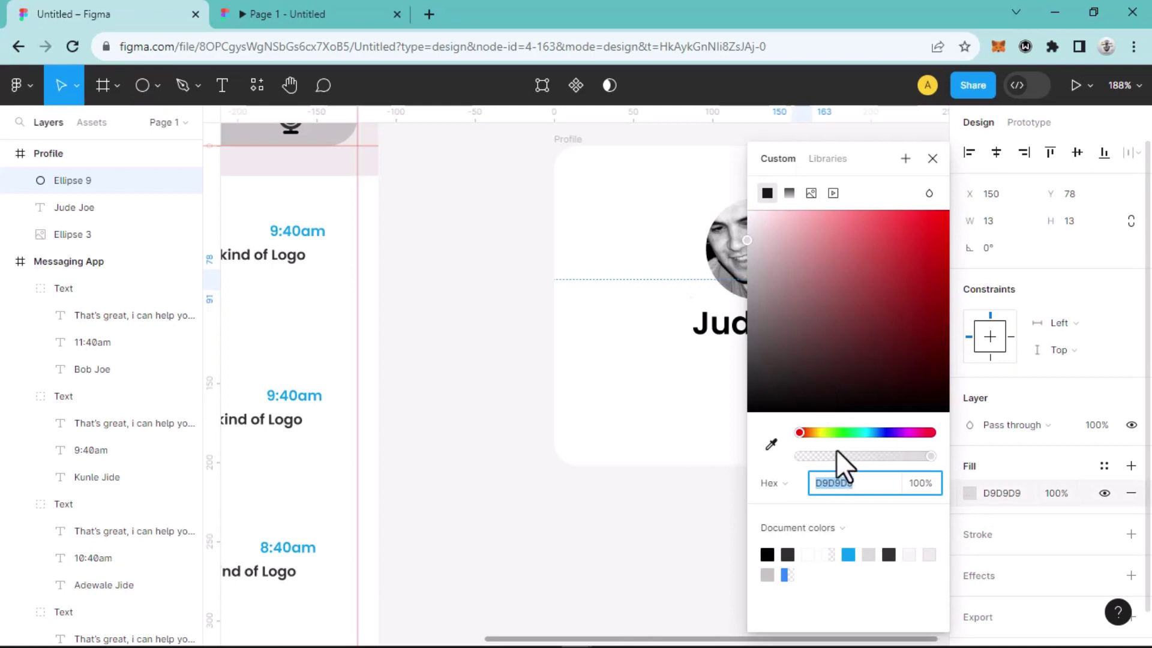
click(848, 554)
click(931, 165)
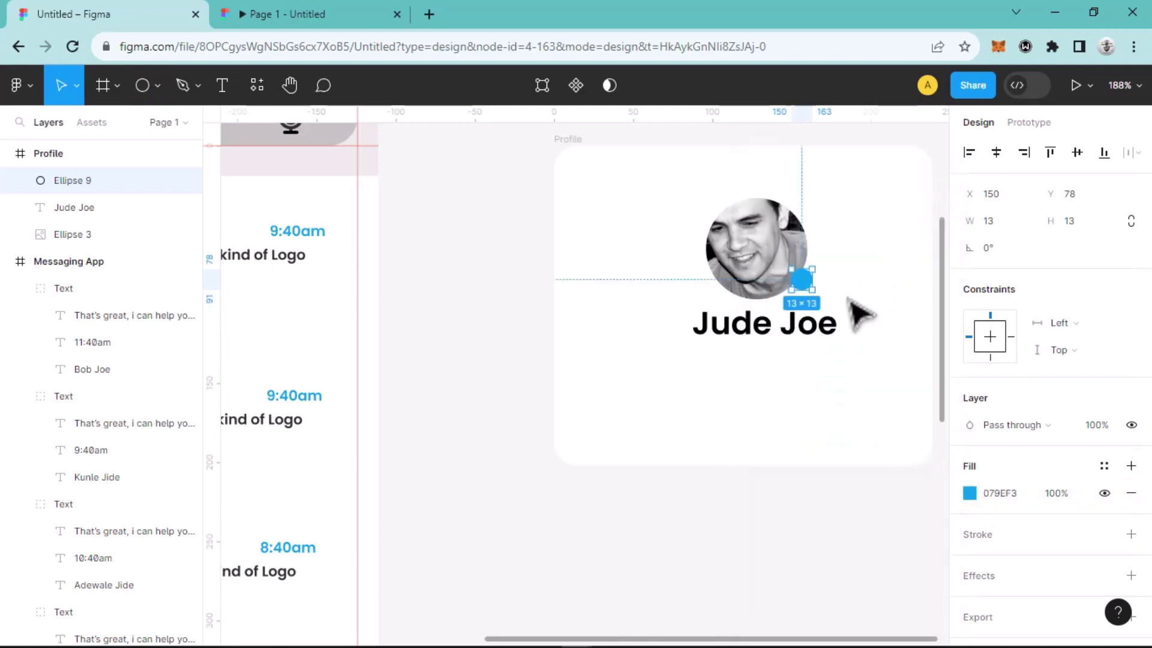
click(844, 273)
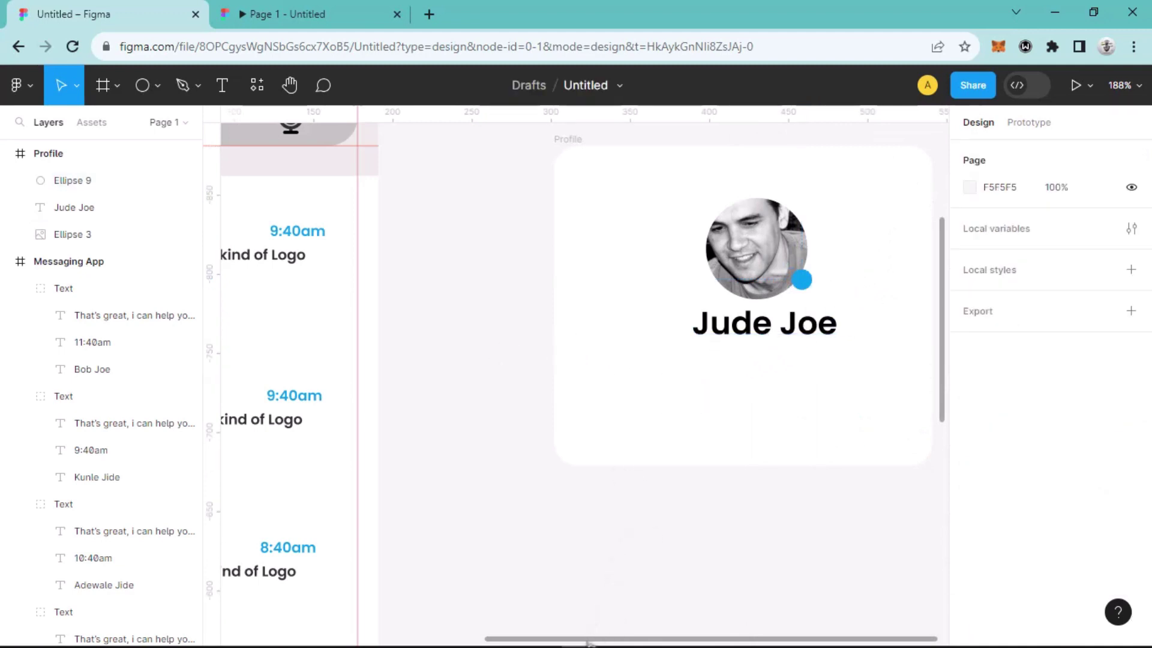
Step: Add the text "Work at Designers Hub" to the Profile frame and place it below the name, at about X 8, Y 136
click(229, 87)
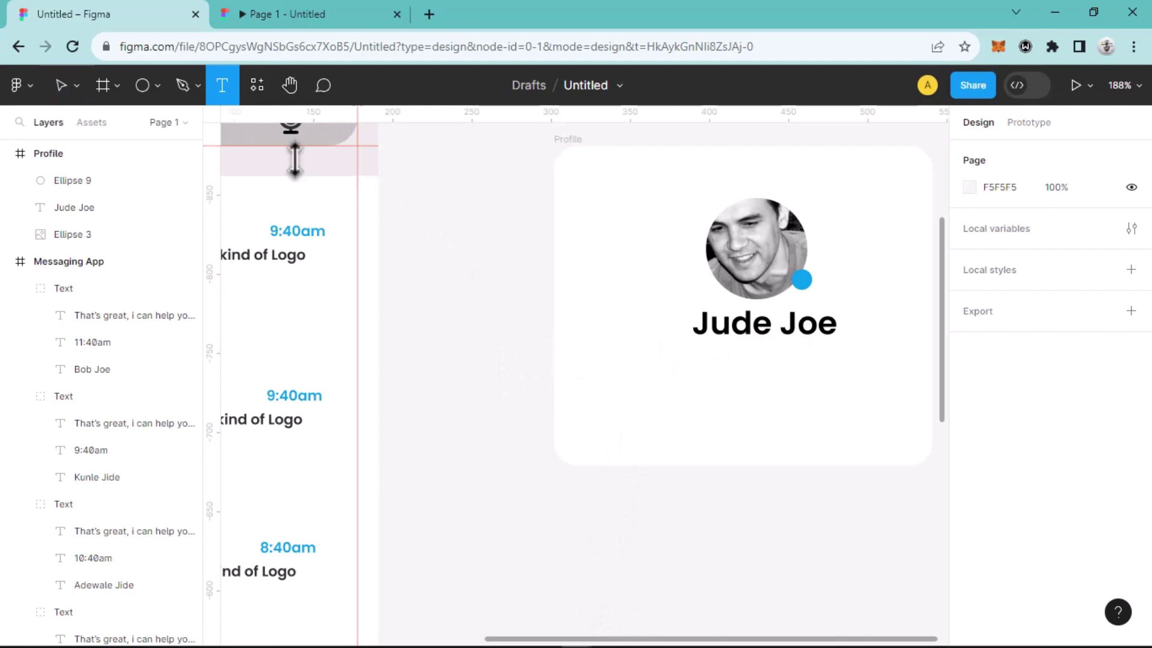
click(620, 374)
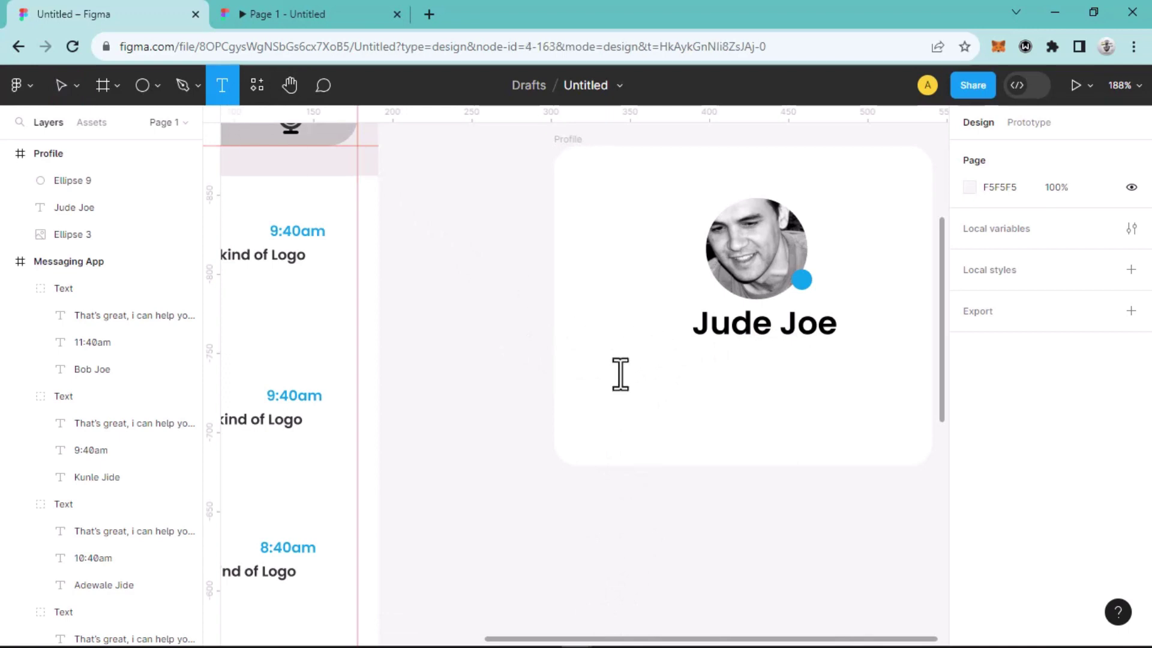
text(Work)
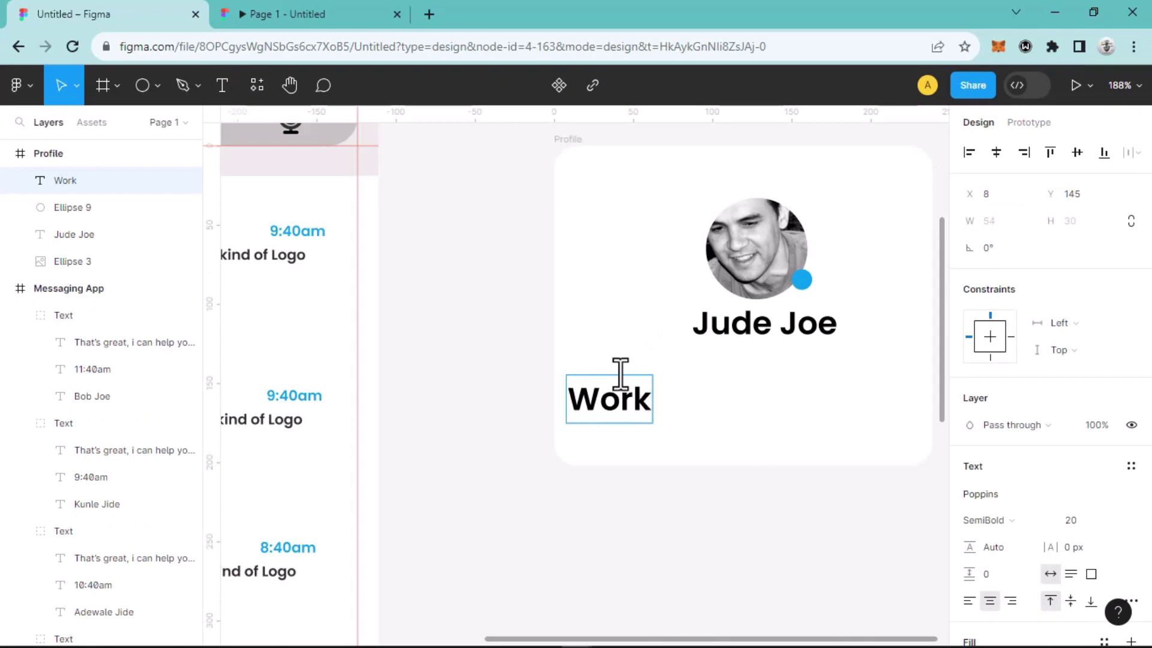
text( at)
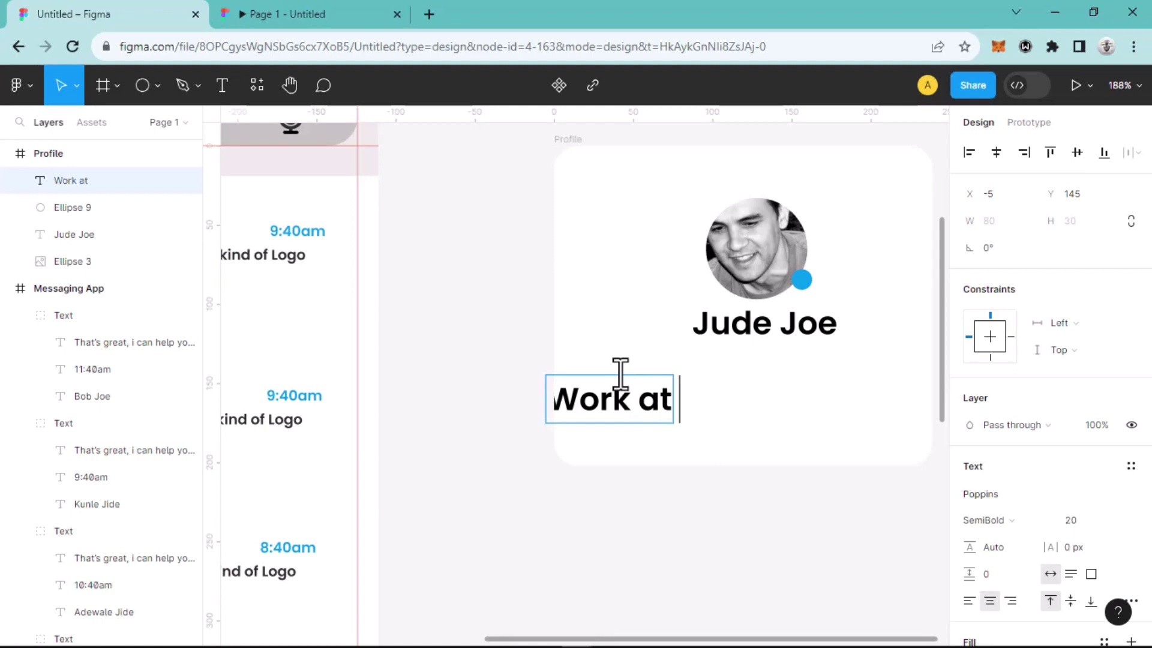
text( DE)
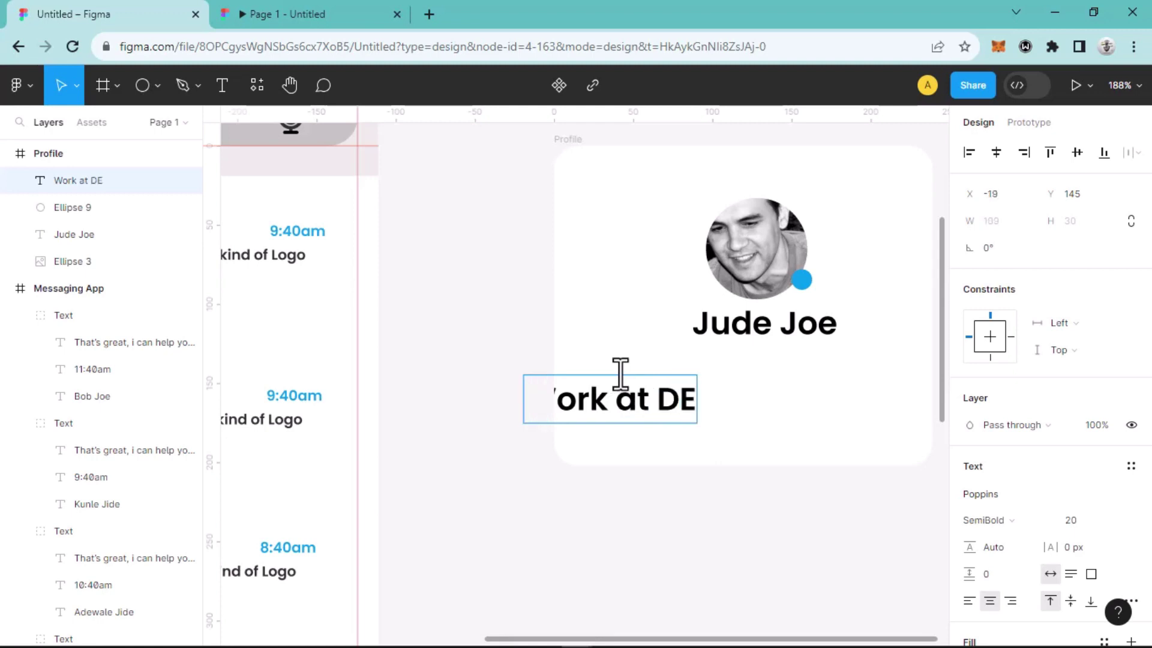
key(BackSpace)
text(esign)
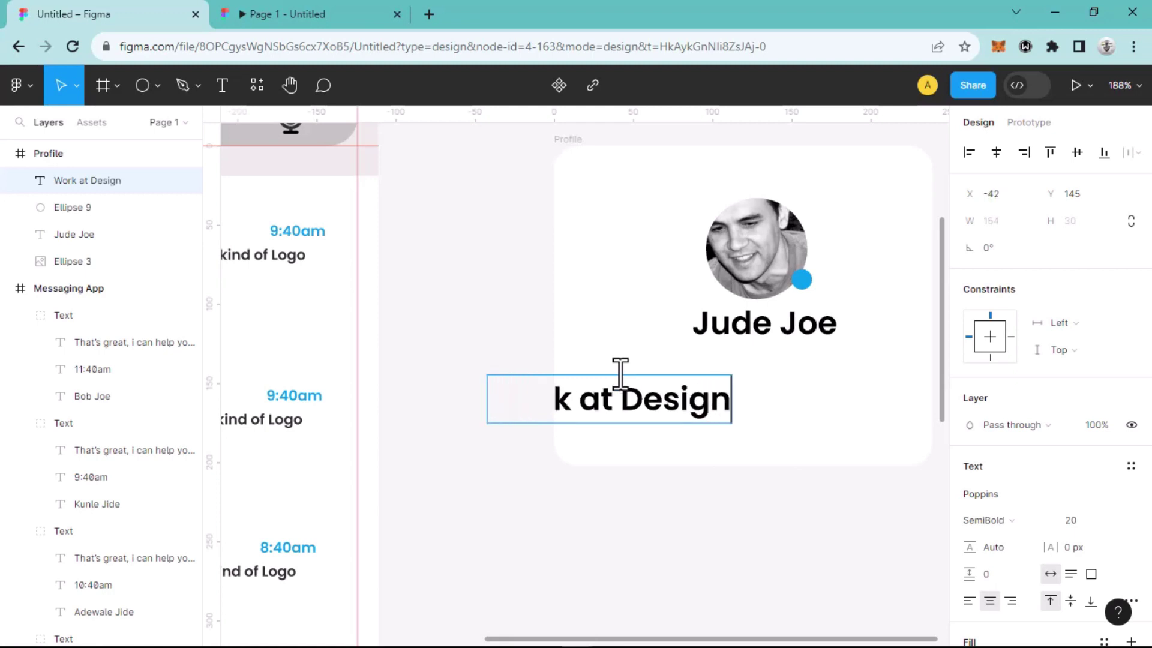
text(ers Hu)
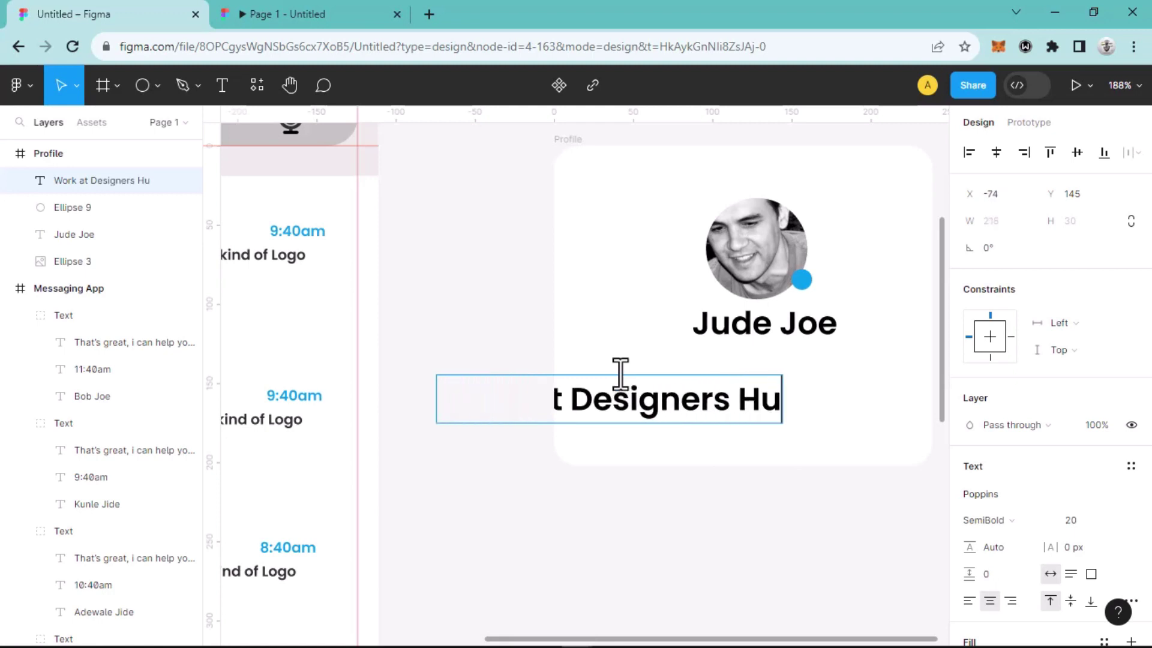
text(b)
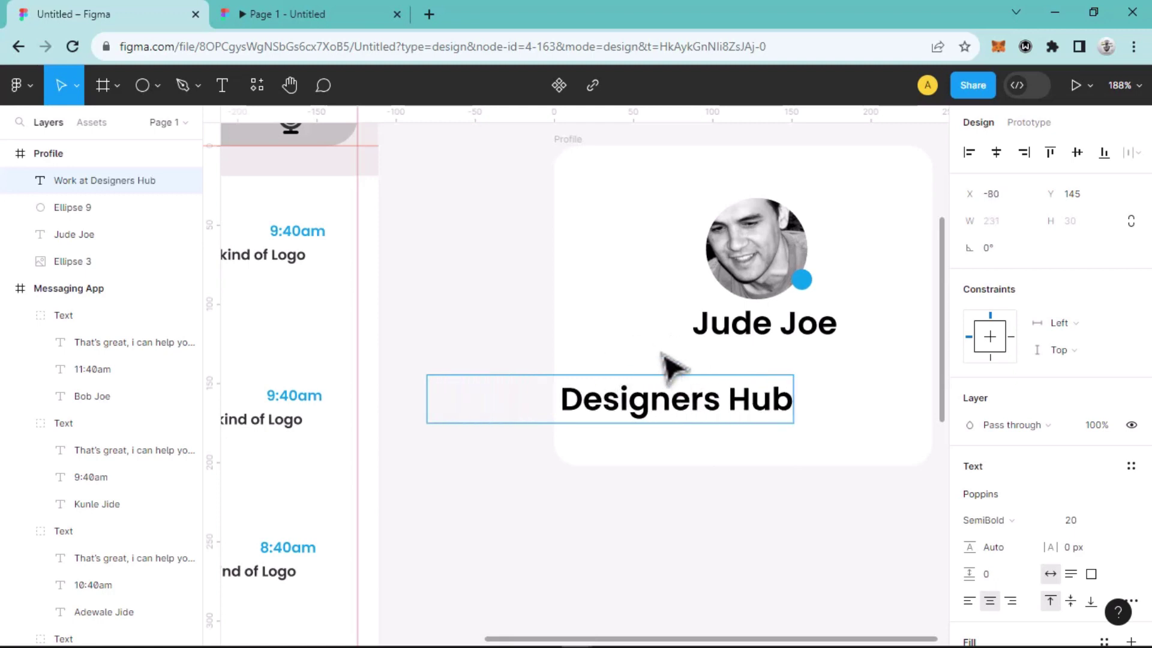
key(Escape)
drag(672, 423, 808, 397)
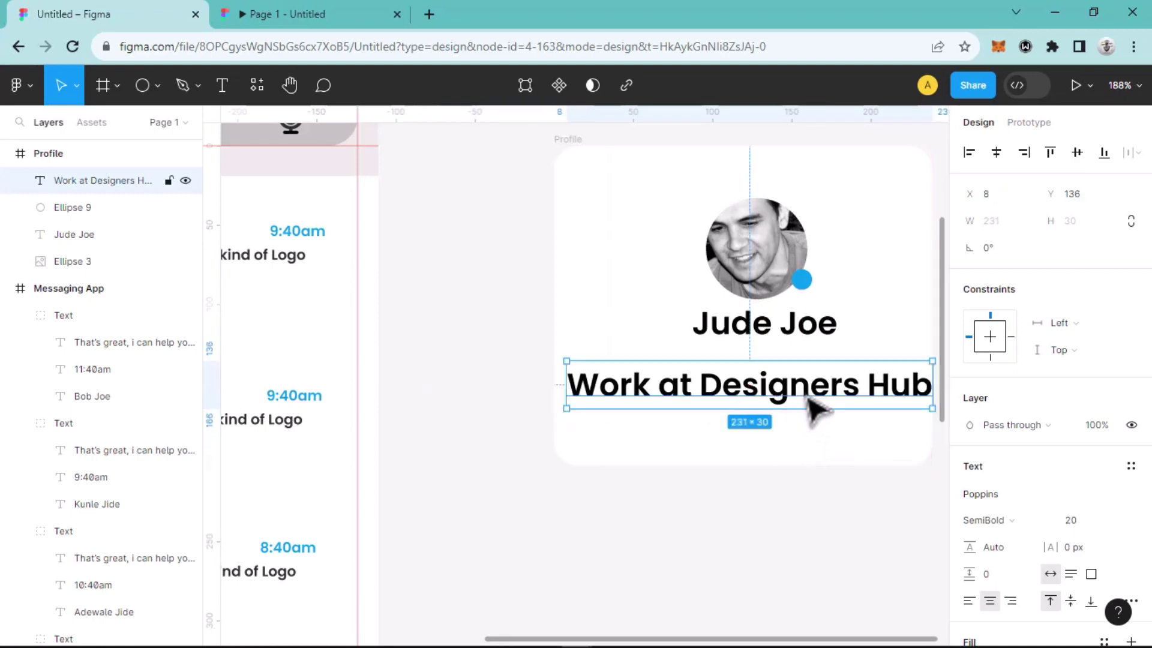
Step: Break the workplace text into two lines before "Designers Hub"
double_click(707, 385)
click(701, 384)
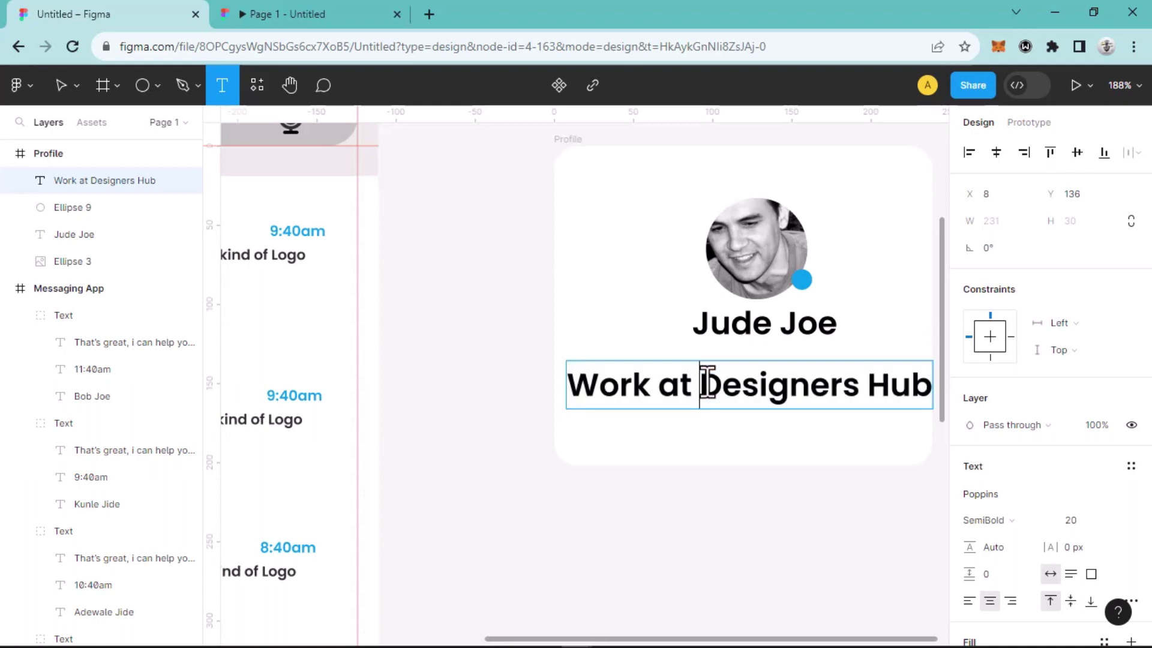
key(Return)
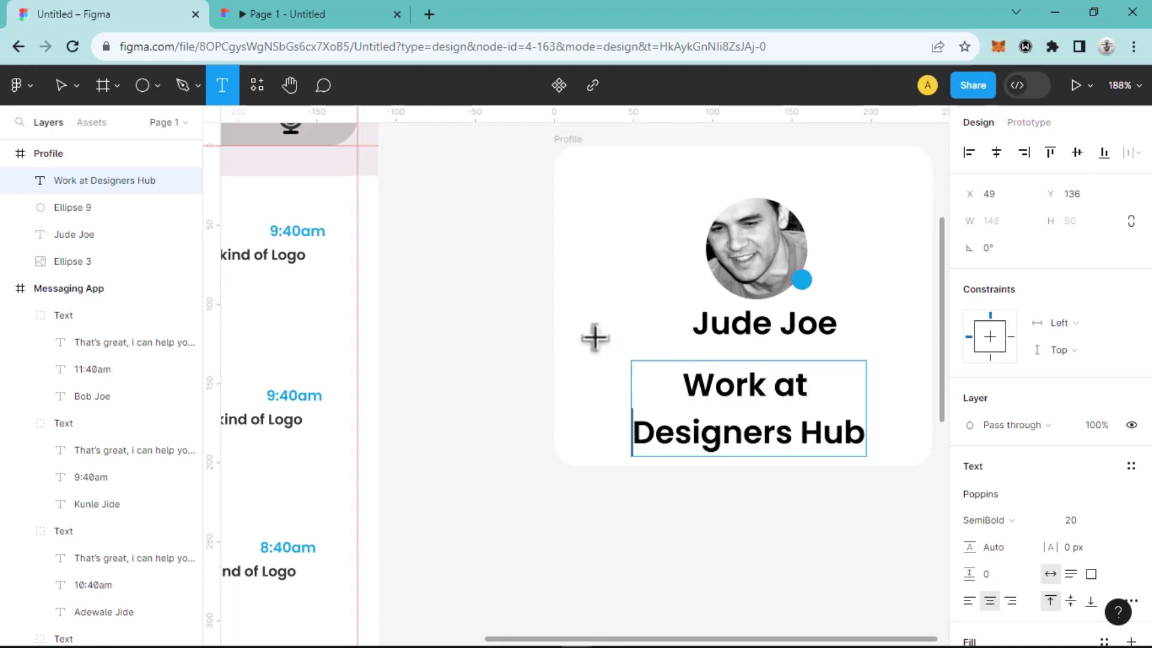
click(71, 87)
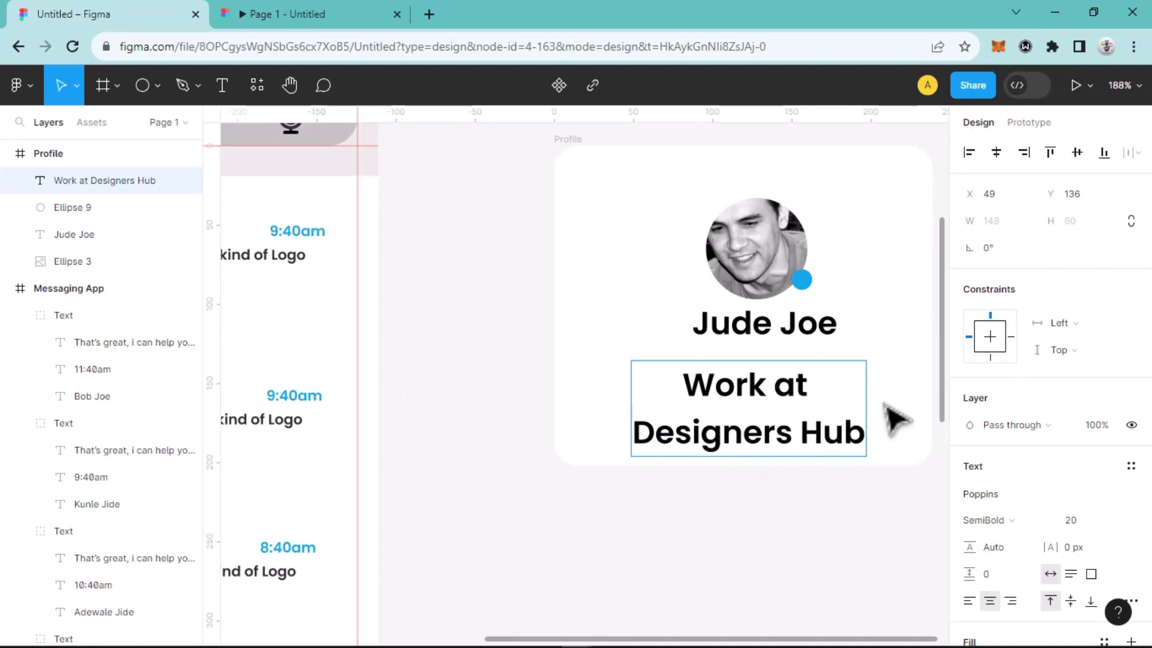
Step: Set the workplace text's font size to 16 and move it under the name, at about X 69, Y 133
click(1117, 521)
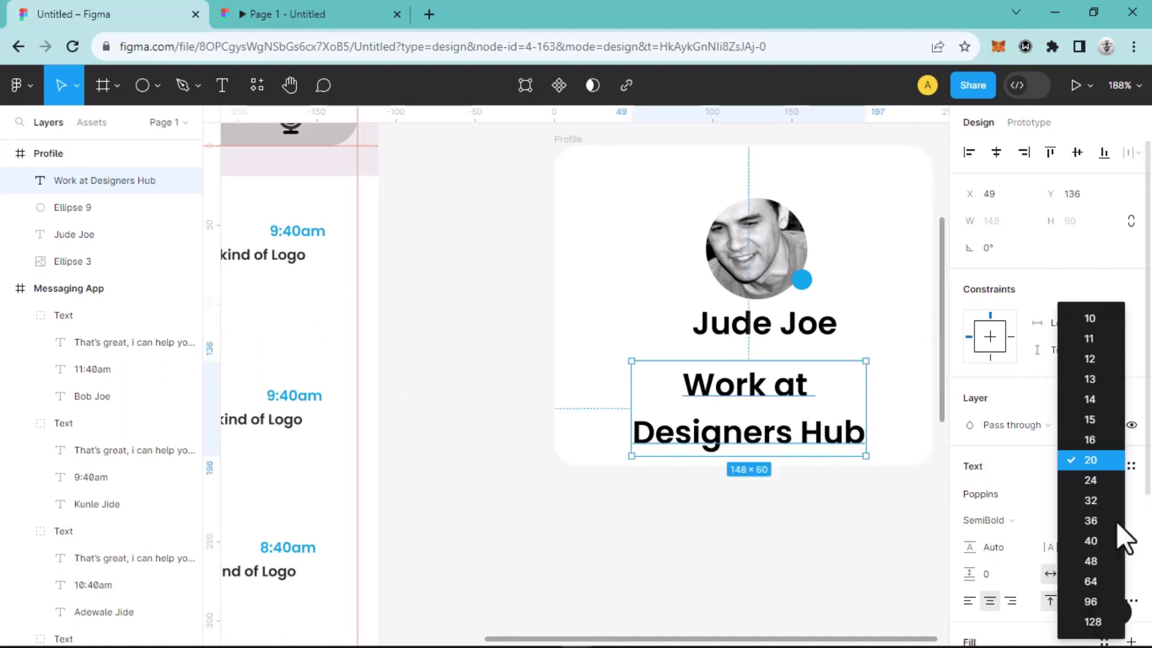
click(1110, 441)
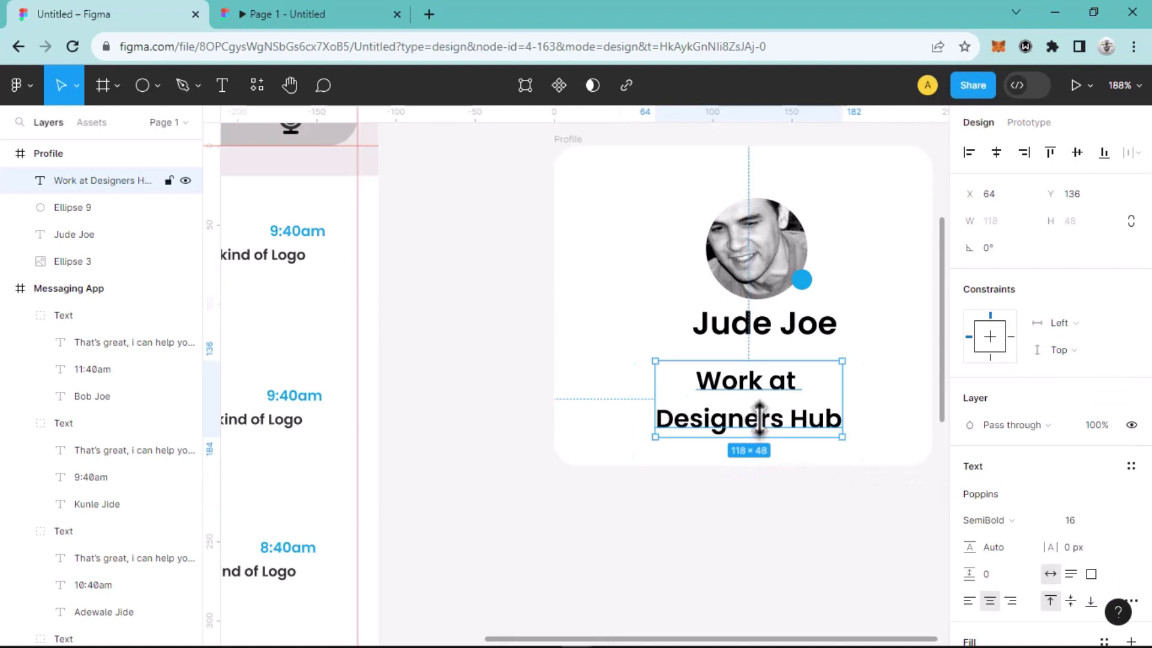
drag(772, 419, 776, 429)
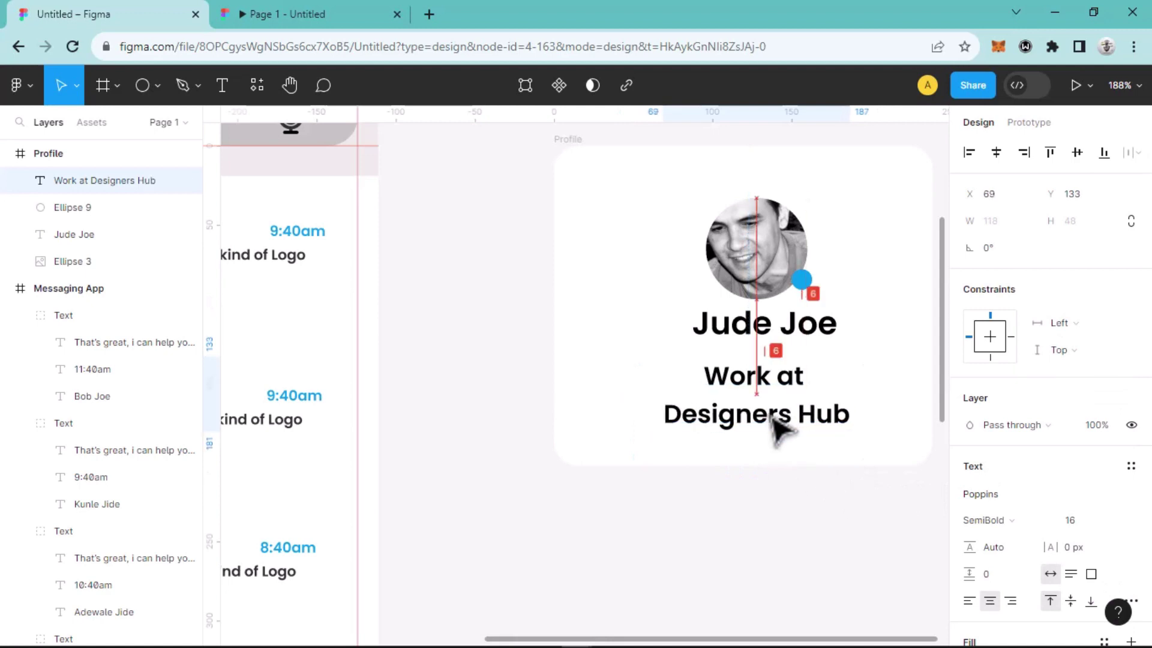
Step: Rejoin the workplace text onto one line and align it centrally under the photo, at about X 35, Y 133
double_click(673, 415)
click(671, 415)
key(BackSpace)
key(Escape)
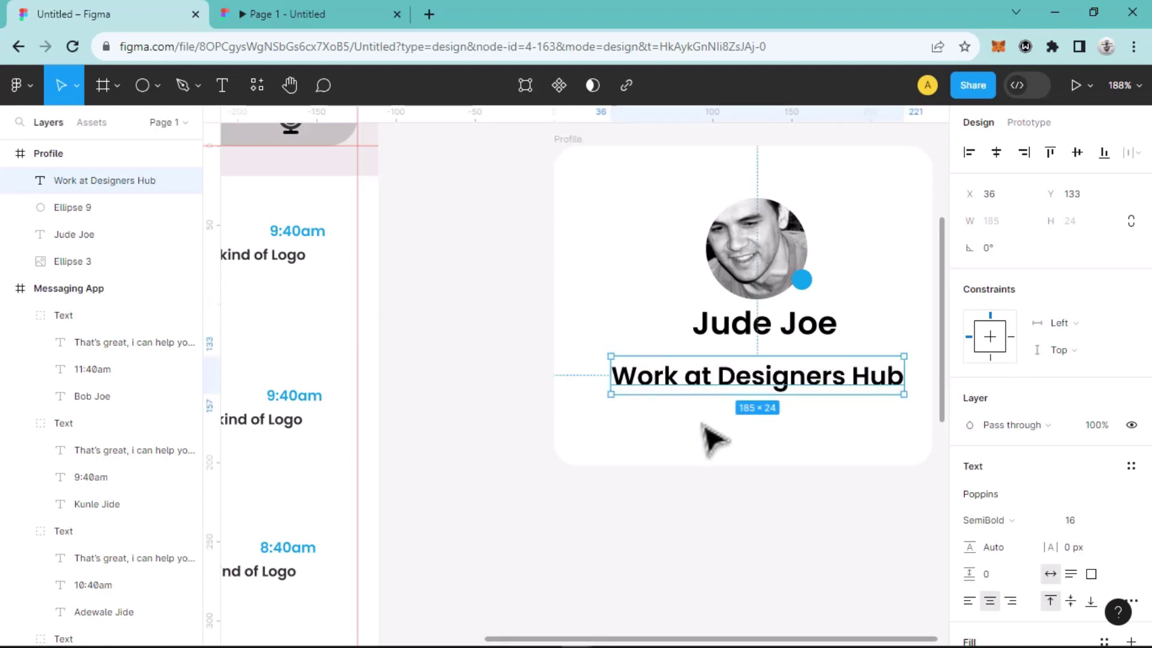
drag(765, 388, 765, 386)
Step: Recolour the "Work at Designers Hub" text to the document's blue, 079EF3
scroll(1003, 540, down, 5)
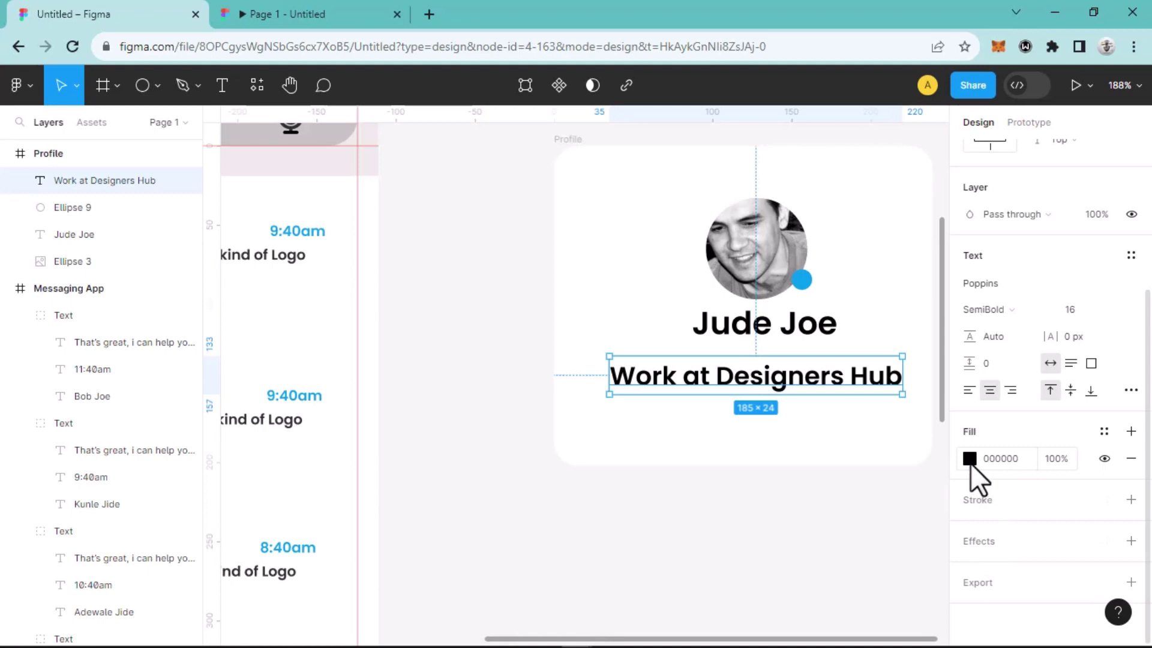
click(969, 459)
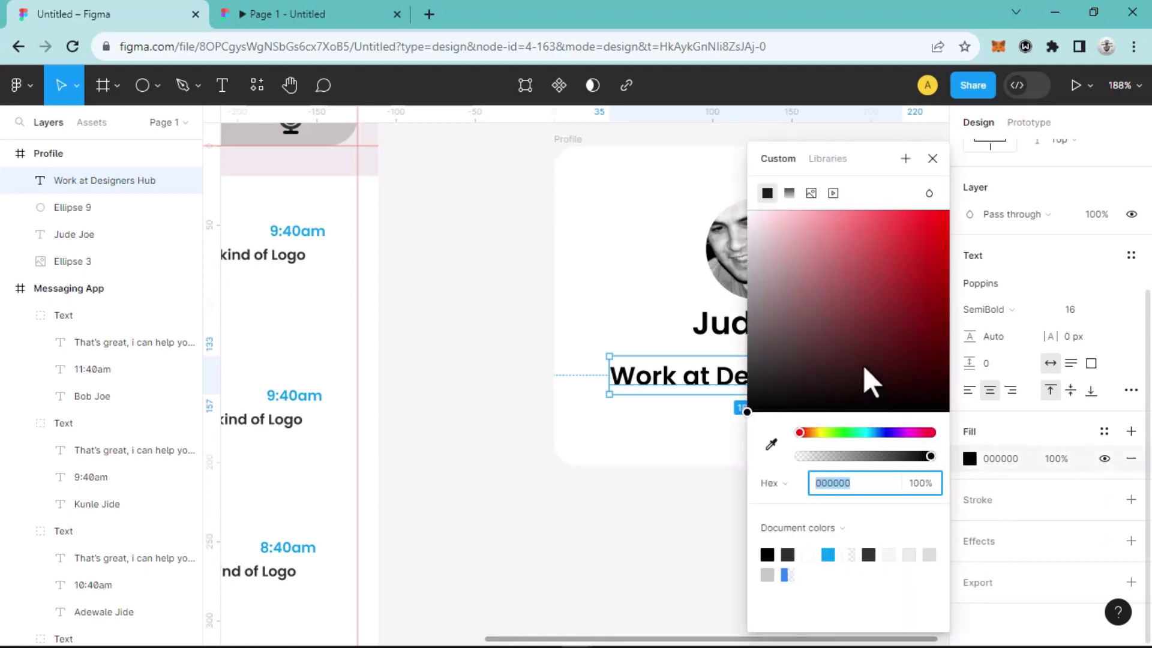
click(829, 555)
click(932, 158)
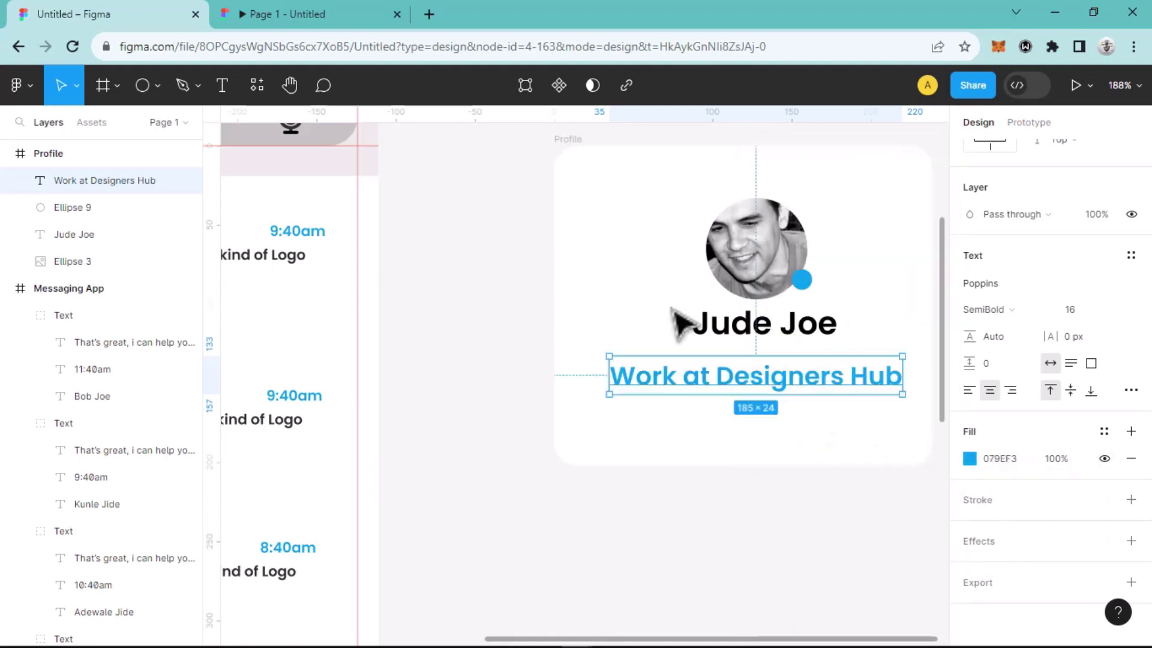
click(566, 158)
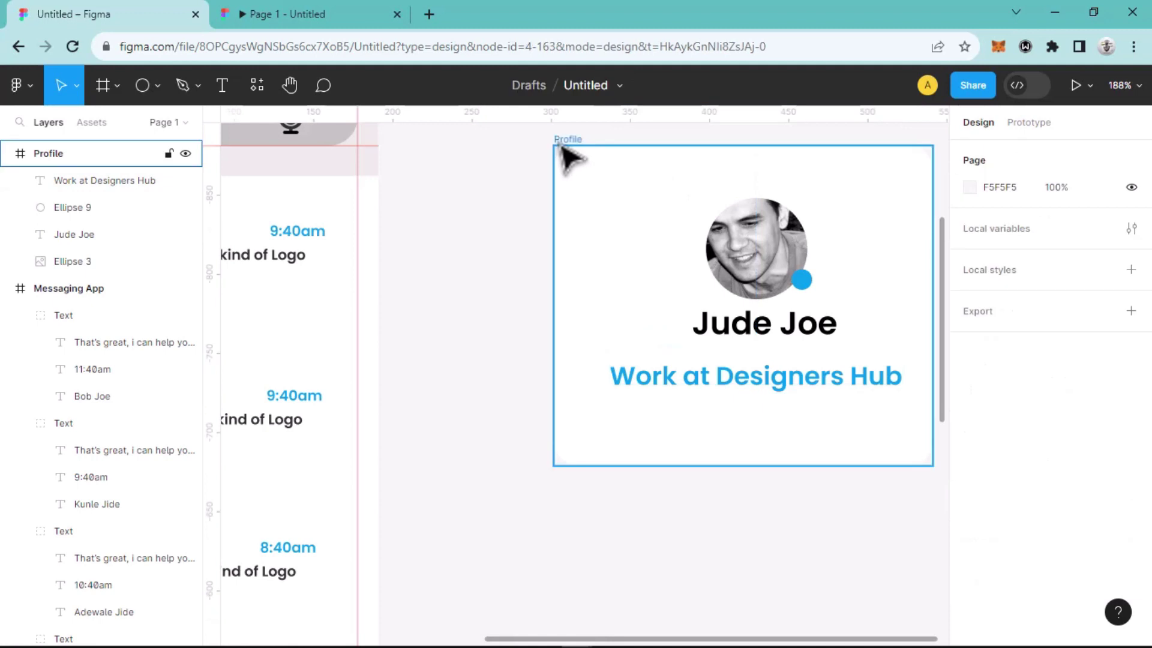
Step: Collapse the Profile and Messaging App frames in the layer list
click(561, 147)
click(7, 154)
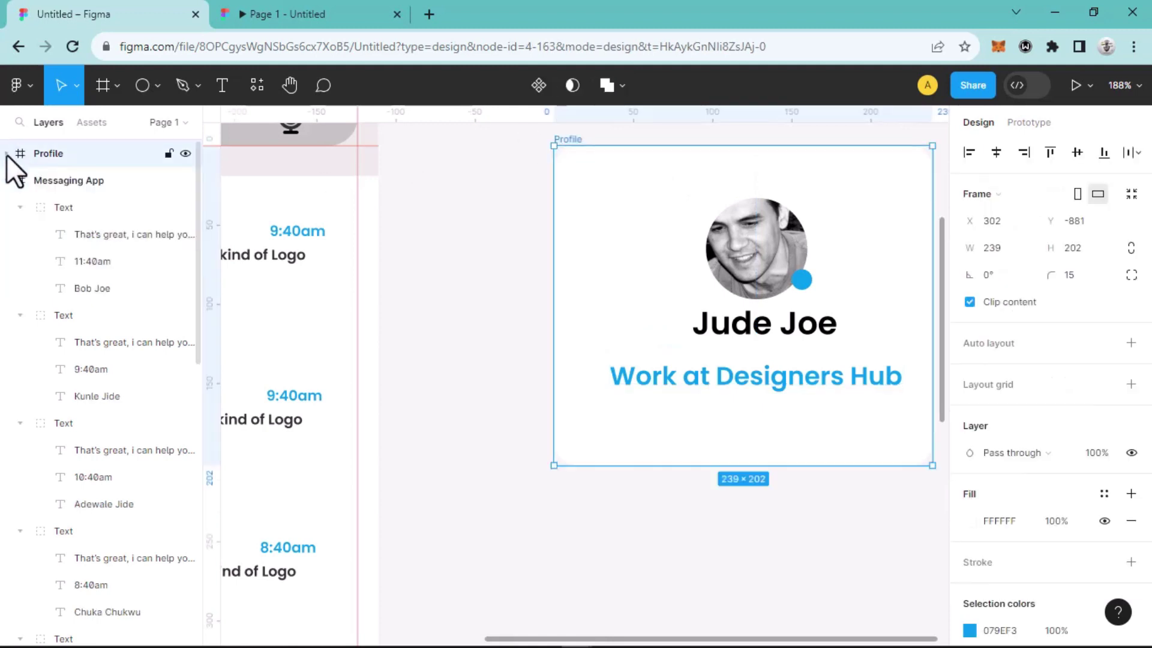
click(187, 153)
click(187, 153)
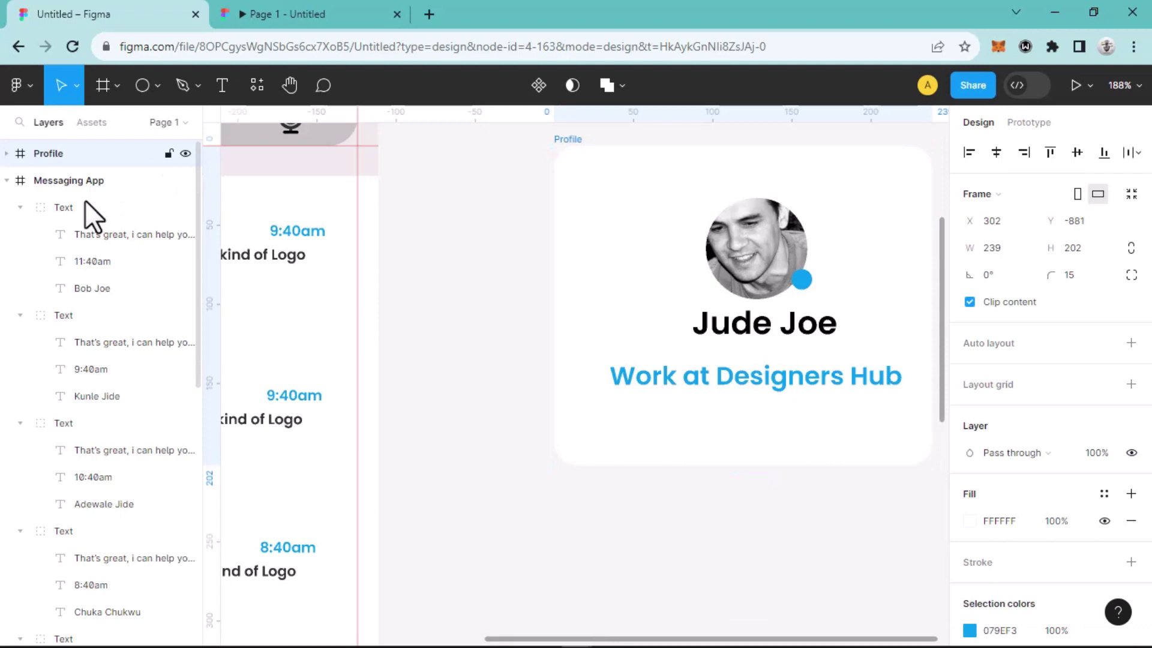
click(6, 181)
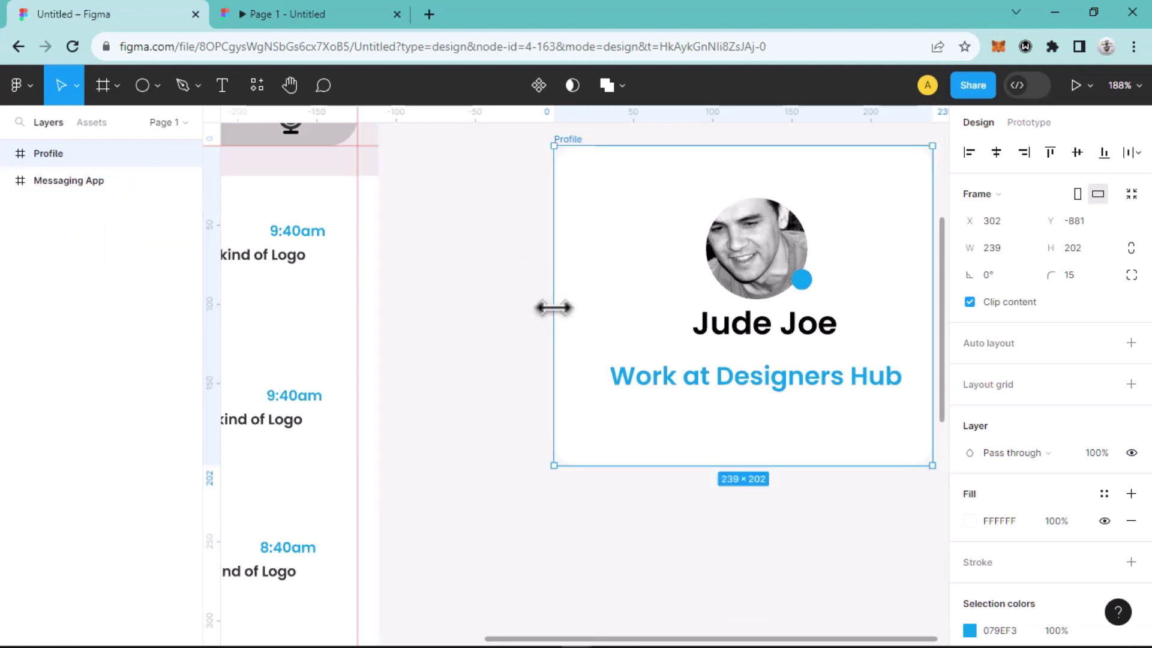
Step: Create a prototype connection from the first contact's photo in the Messages list to the Profile frame
scroll(545, 333, down, 5)
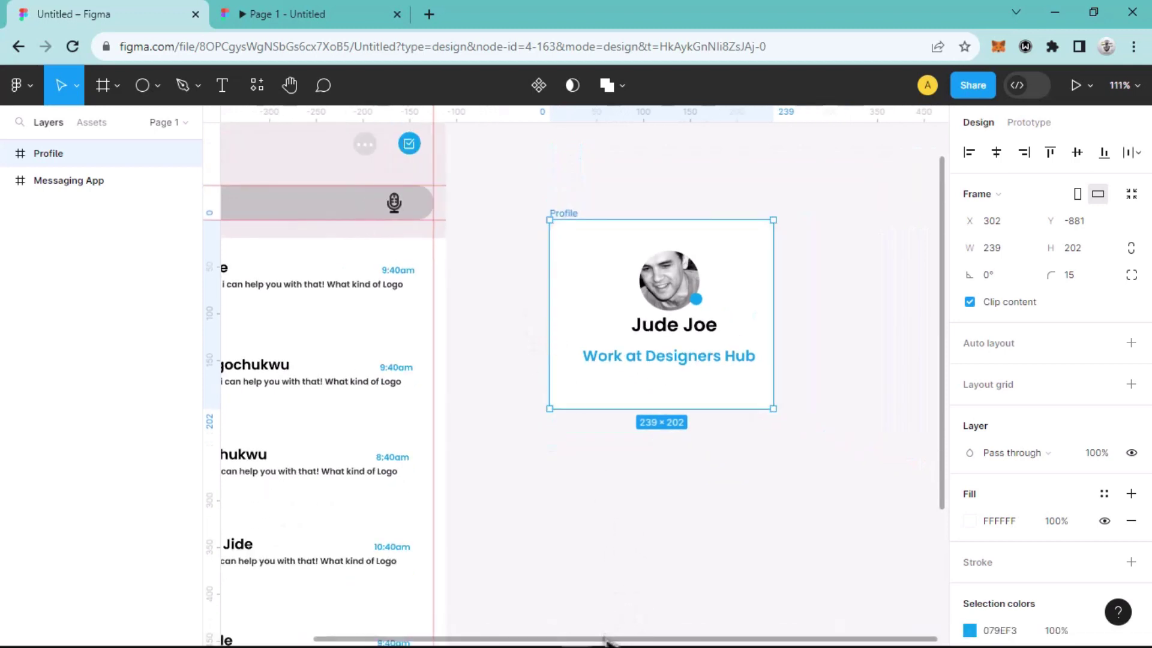
scroll(576, 641, left, 3)
scroll(543, 641, left, 3)
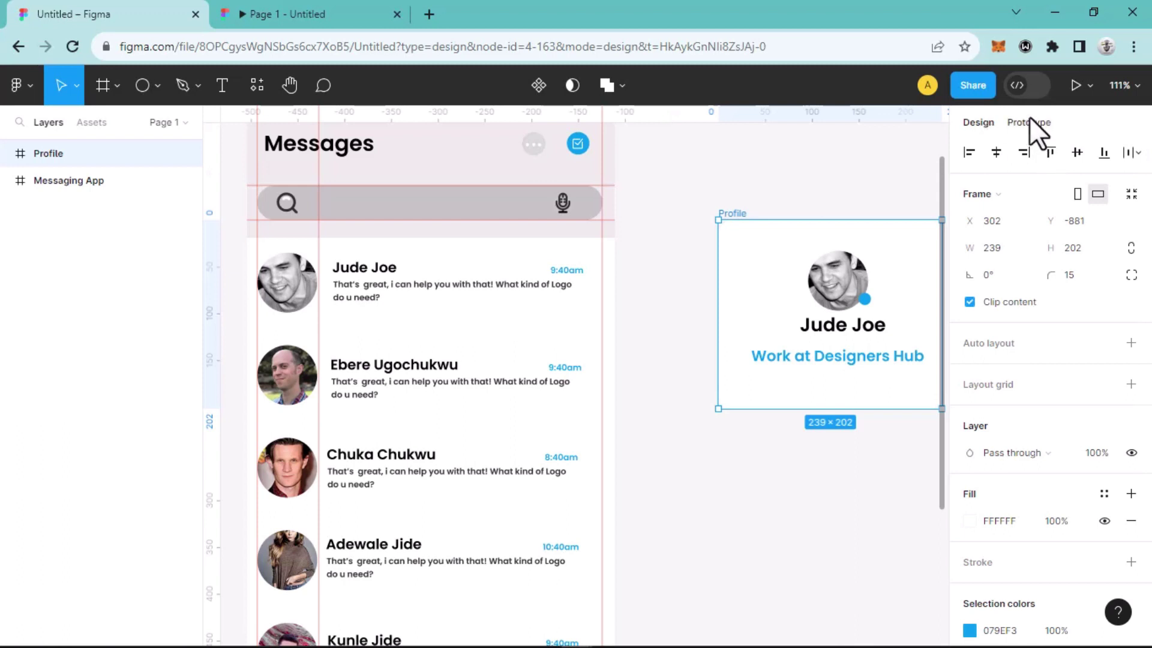
click(298, 296)
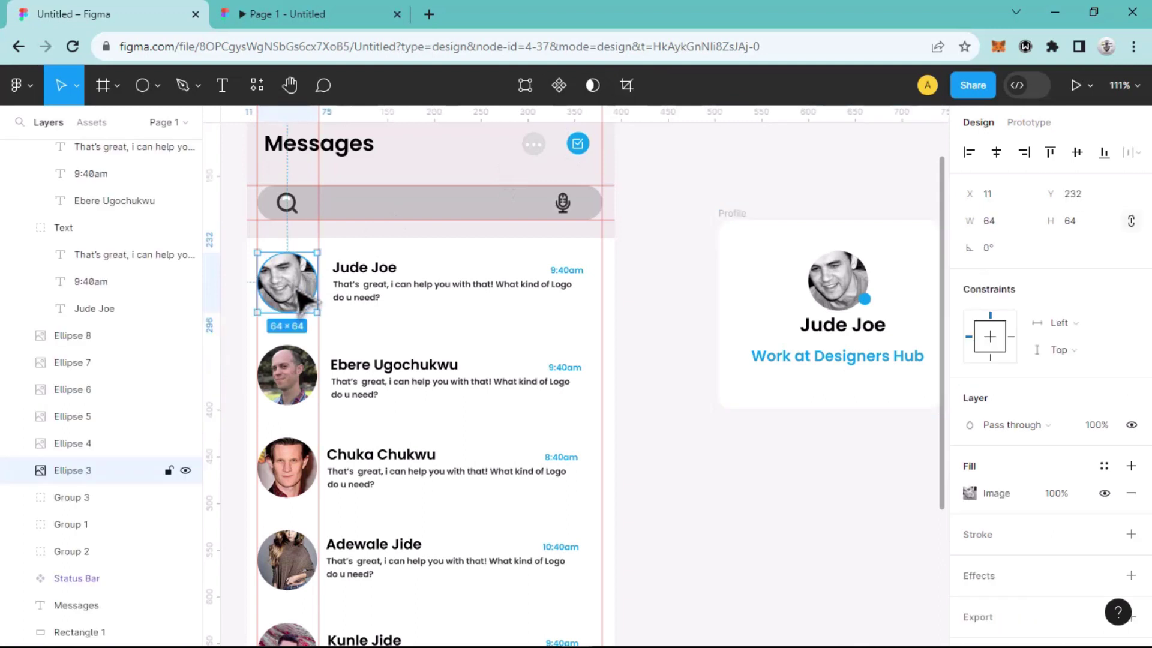
click(1028, 122)
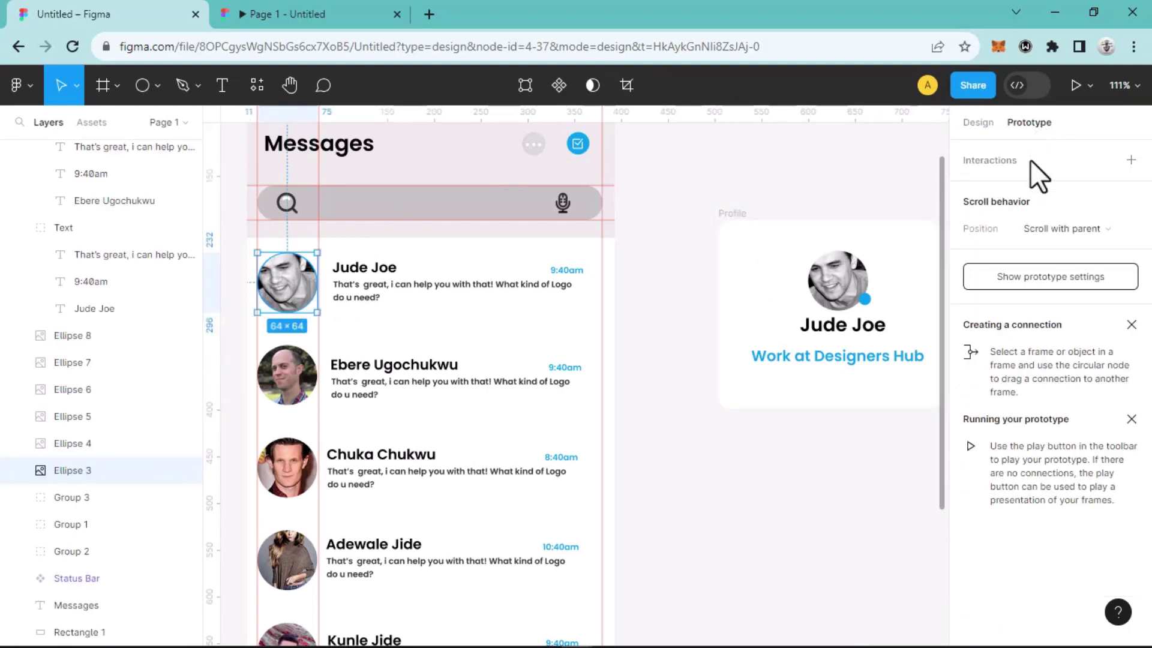
mouse_move(321, 295)
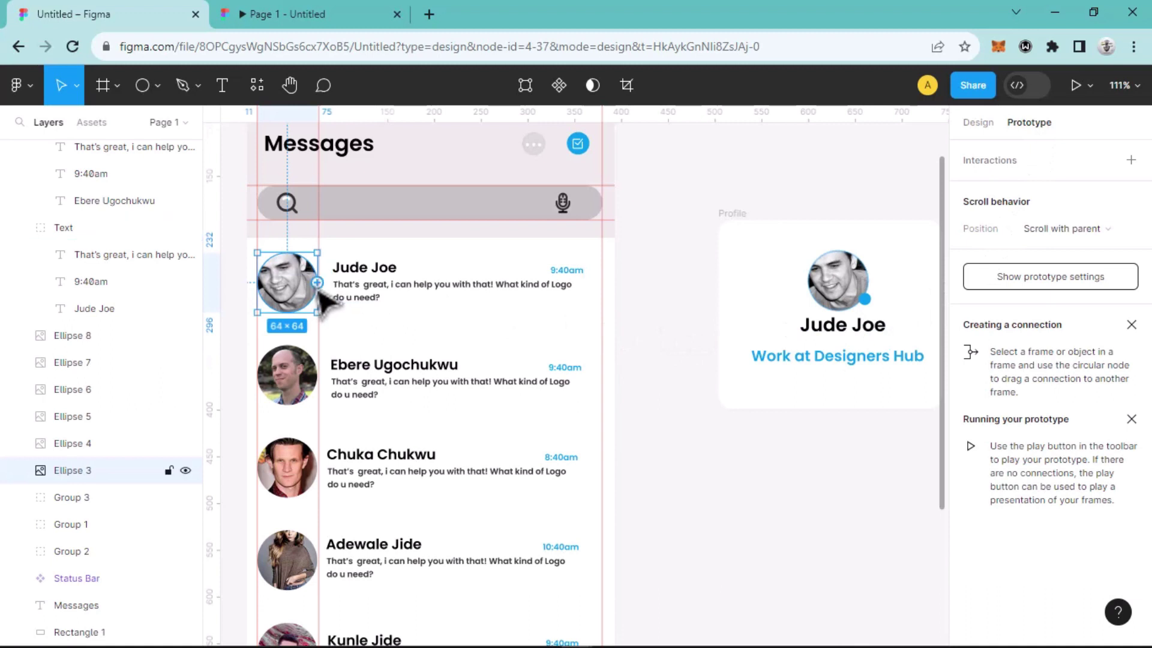
scroll(321, 295, up, 3)
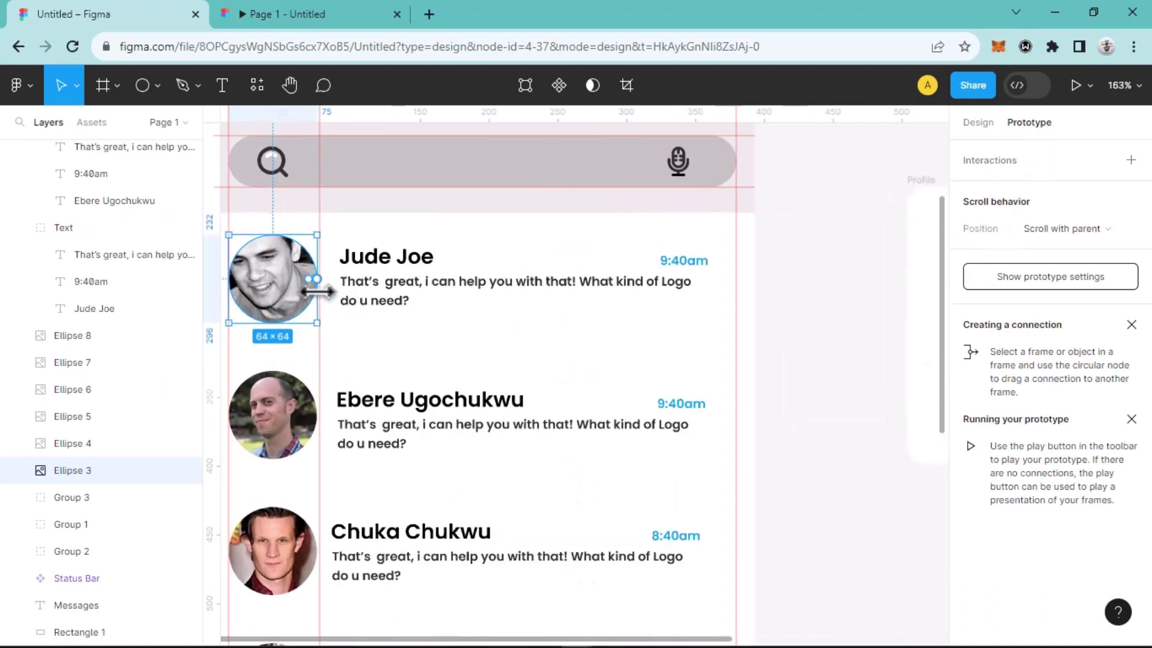
drag(317, 280, 930, 329)
scroll(930, 329, down, 3)
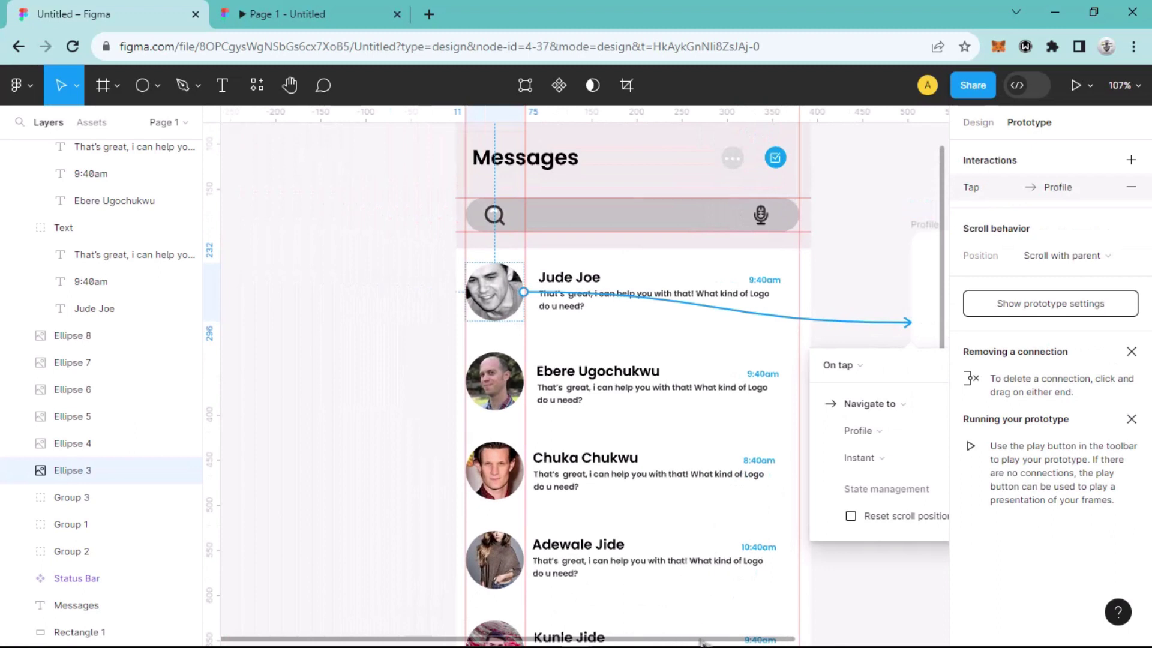
scroll(749, 606, right, 4)
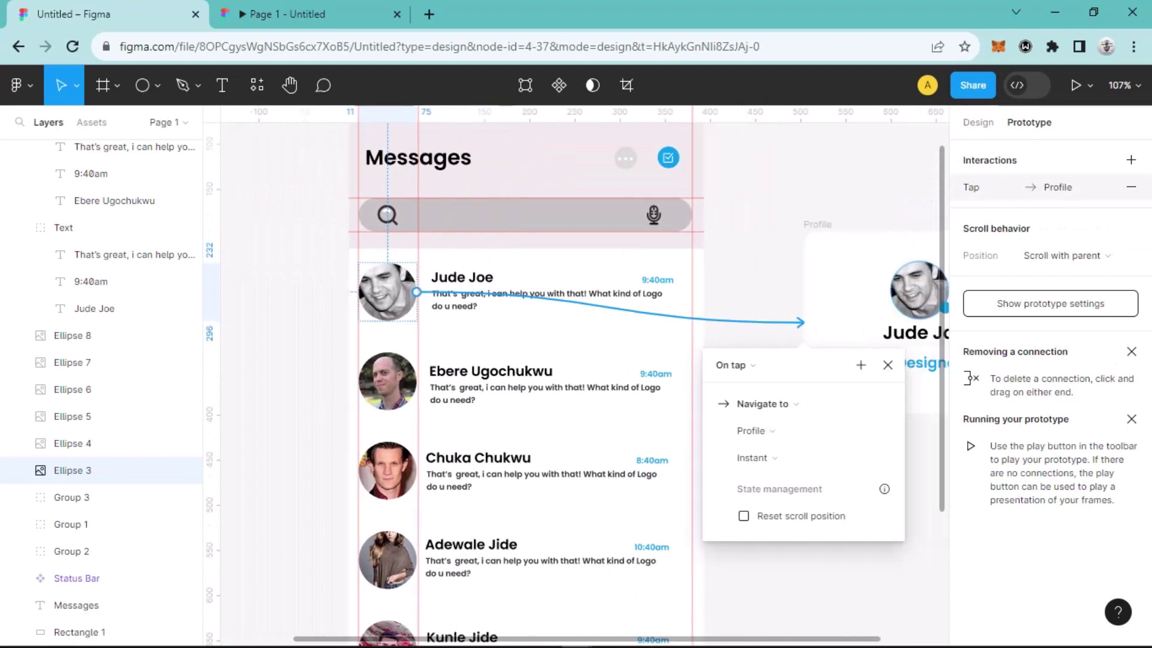
Step: Keep the connection's On tap trigger and change its action to Open overlay for the Profile frame
click(746, 367)
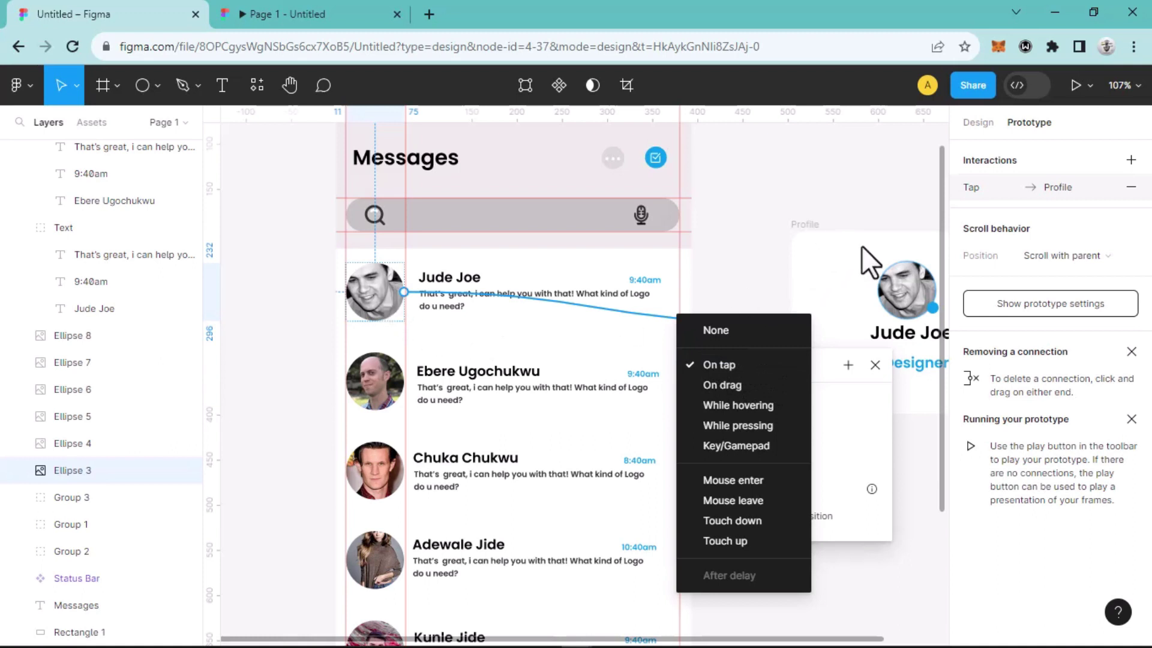
click(732, 370)
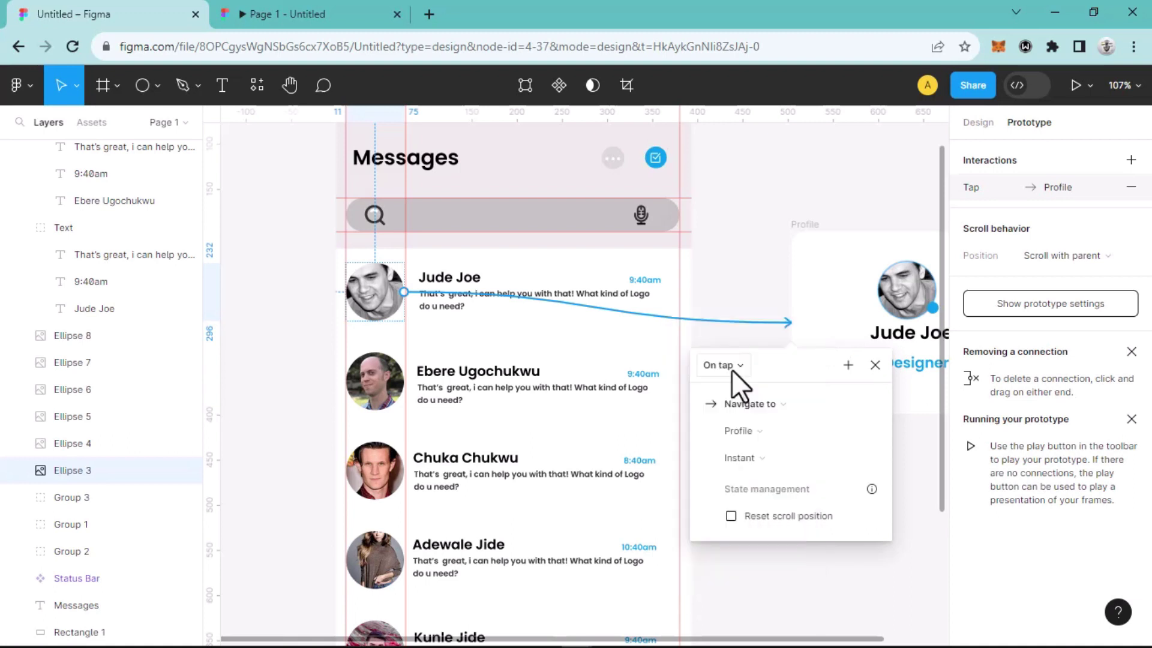
click(820, 411)
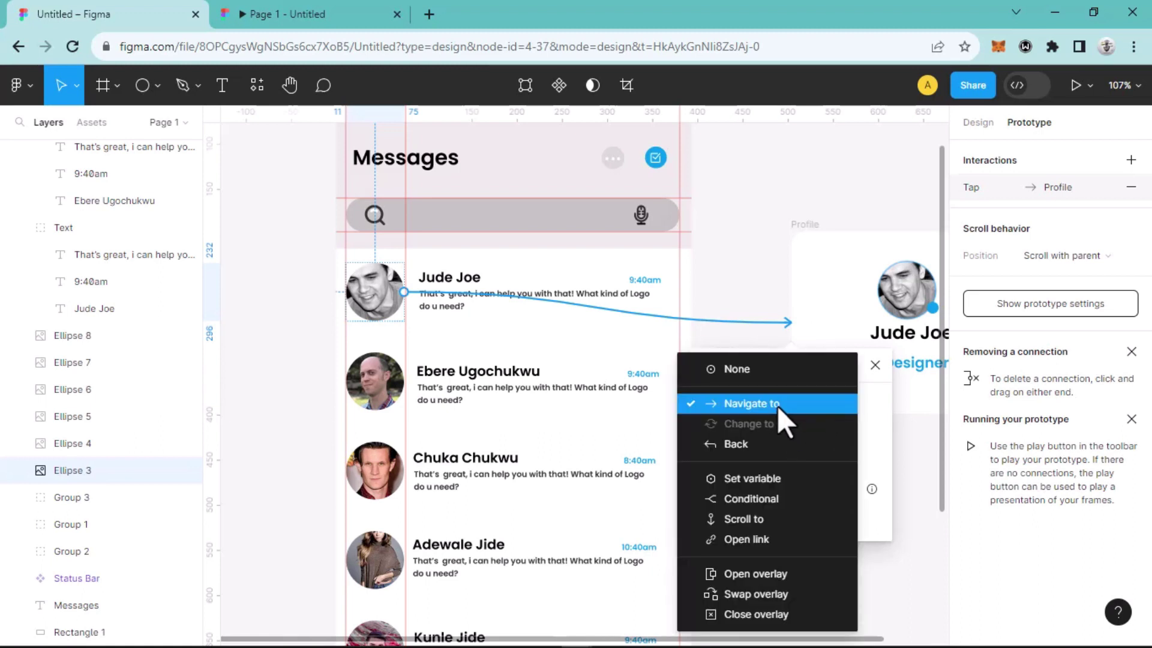
click(790, 576)
drag(765, 361, 728, 285)
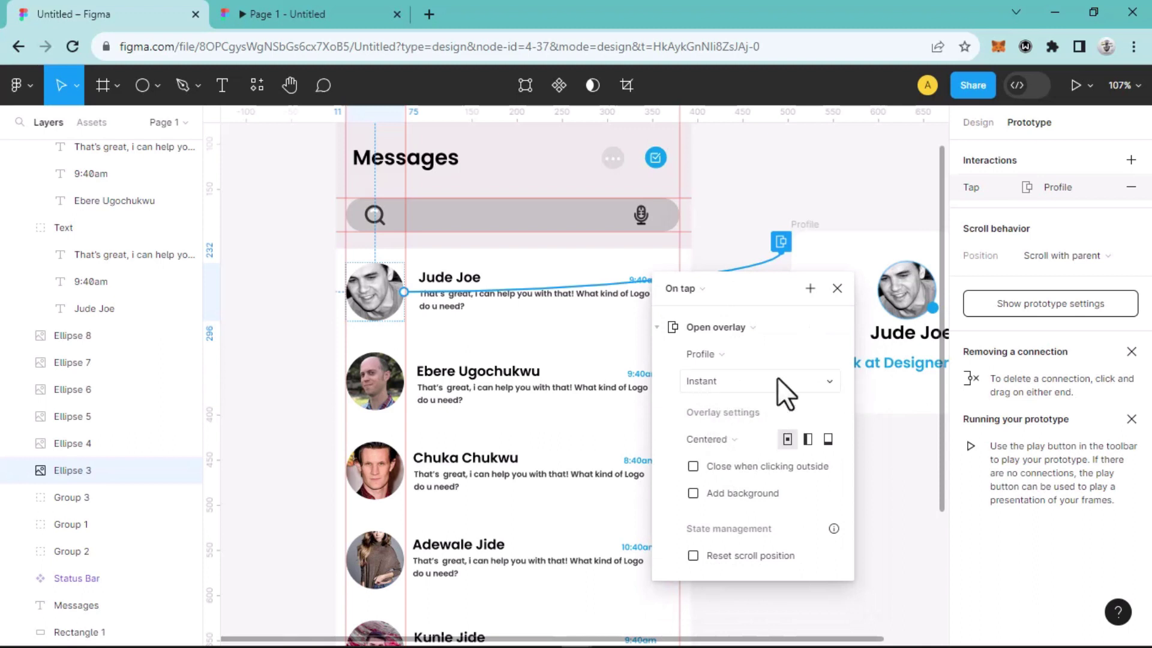
Step: Review the overlay's animation and position options, keeping Instant and Centered
click(829, 382)
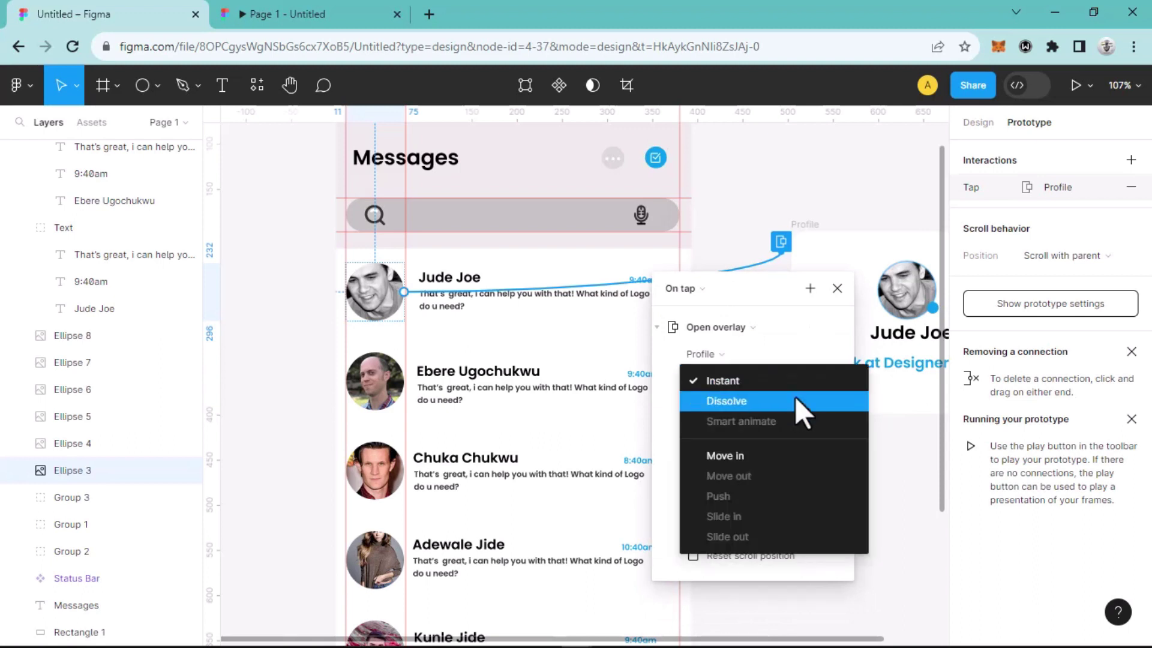
click(805, 381)
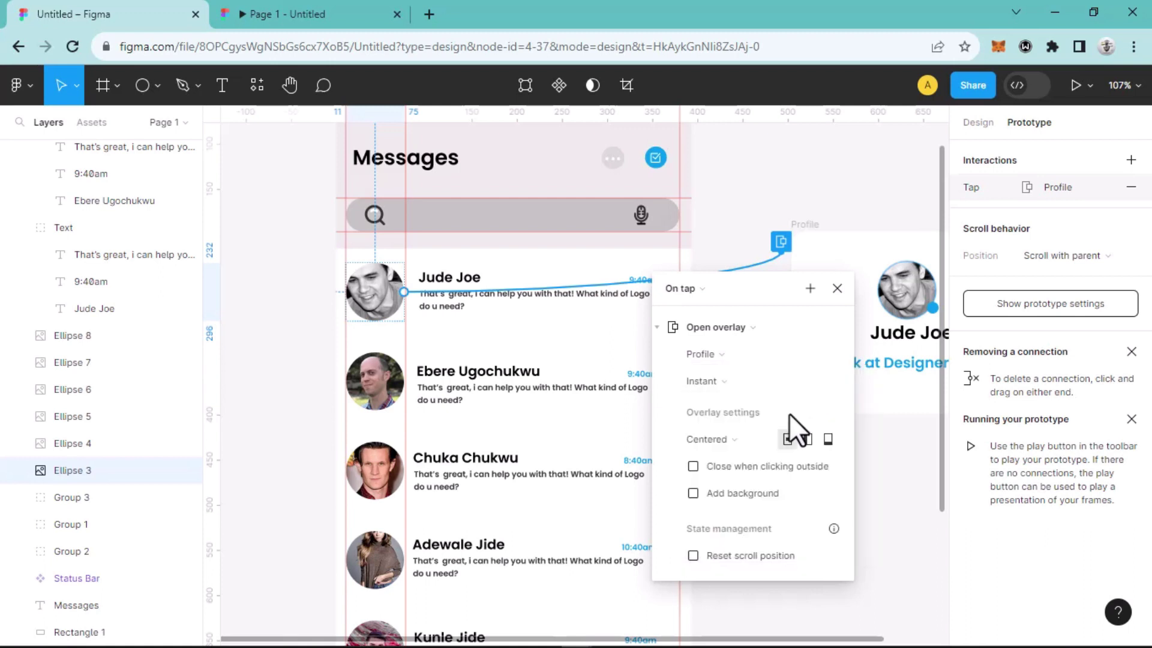
click(769, 441)
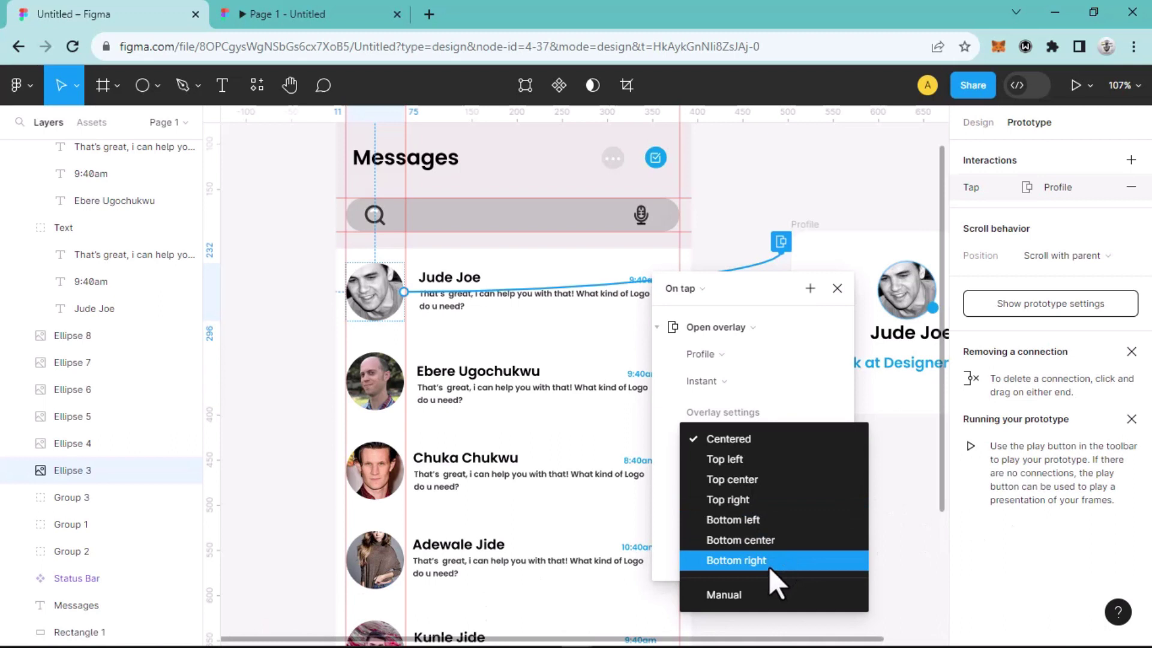
click(807, 413)
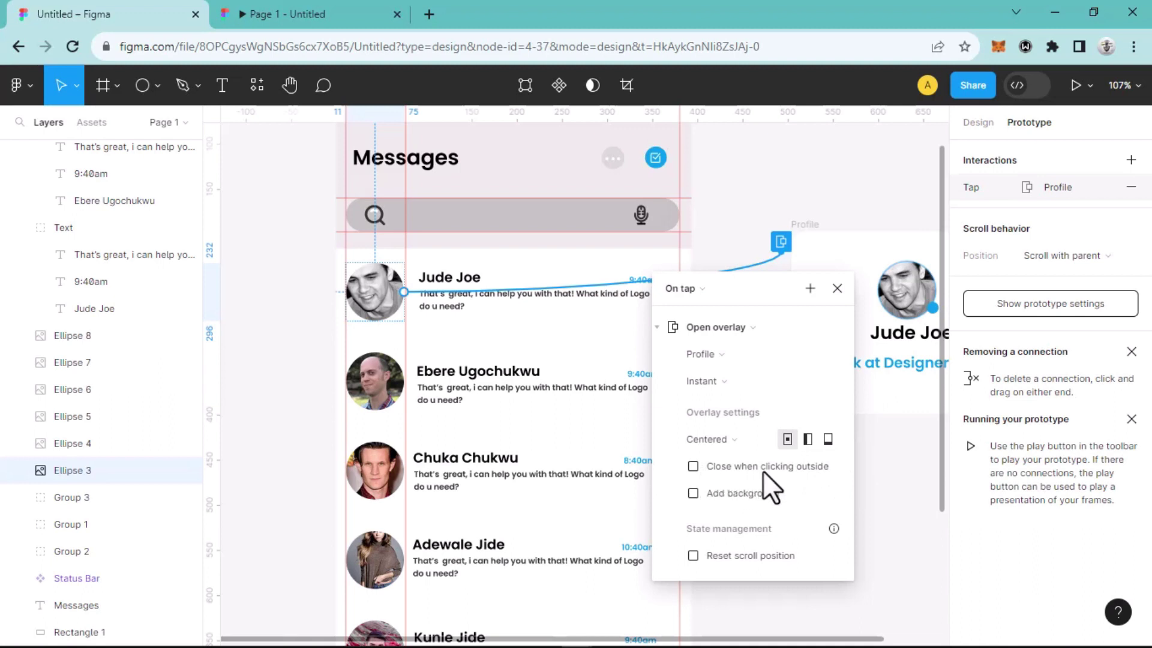
click(804, 387)
click(782, 345)
Step: Test opening the profile overlay from the first contact's photo in the prototype preview and return to the design file
click(304, 20)
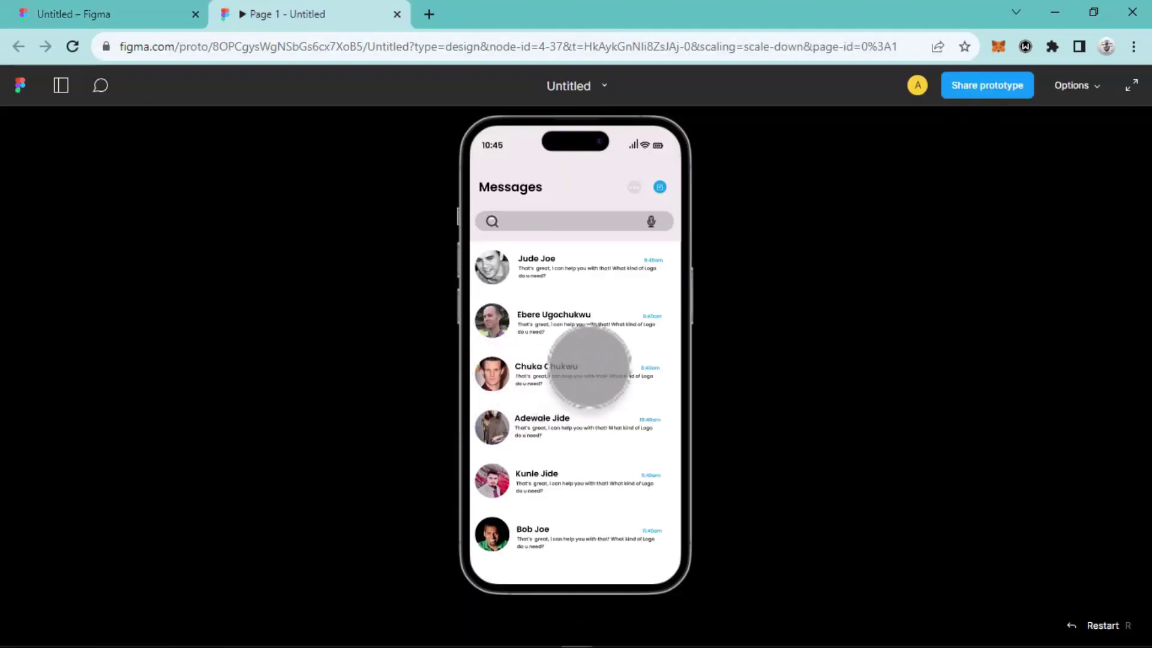
click(490, 267)
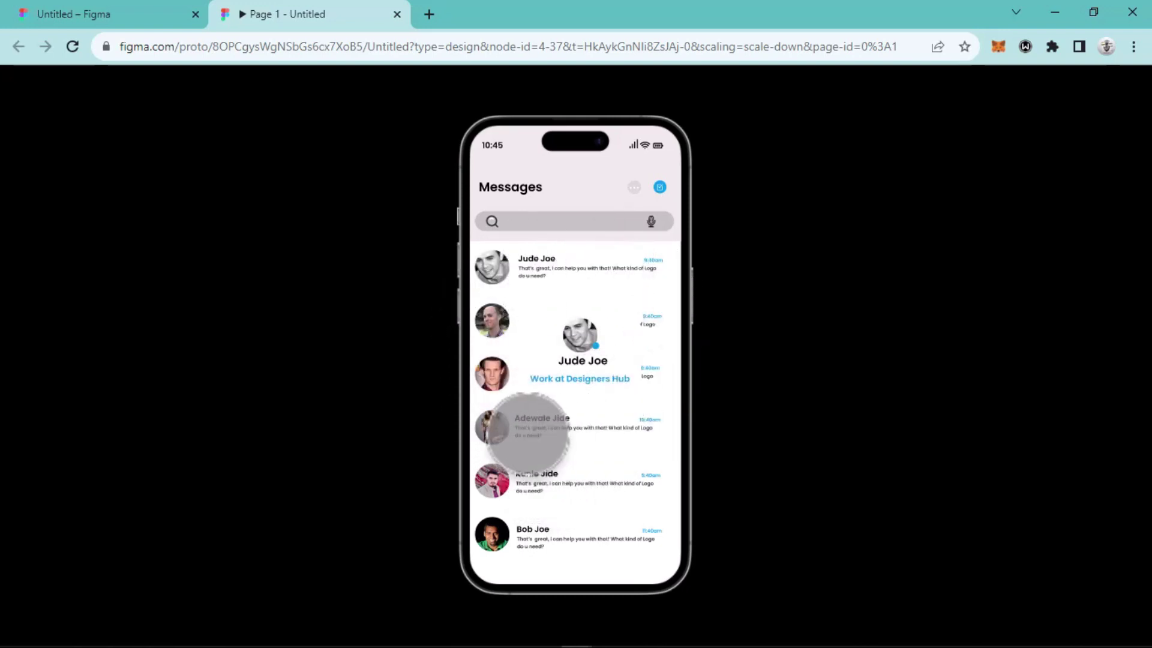
click(119, 13)
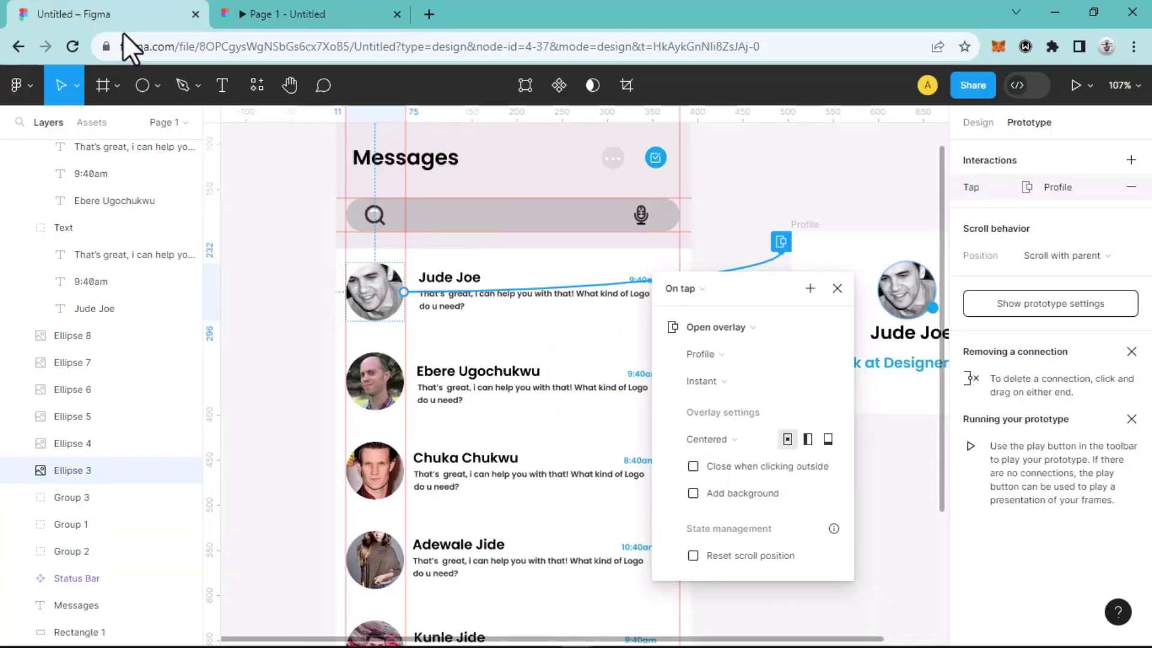
Step: Make the overlay close when clicking outside and add a 000000 background at 30% opacity
click(694, 468)
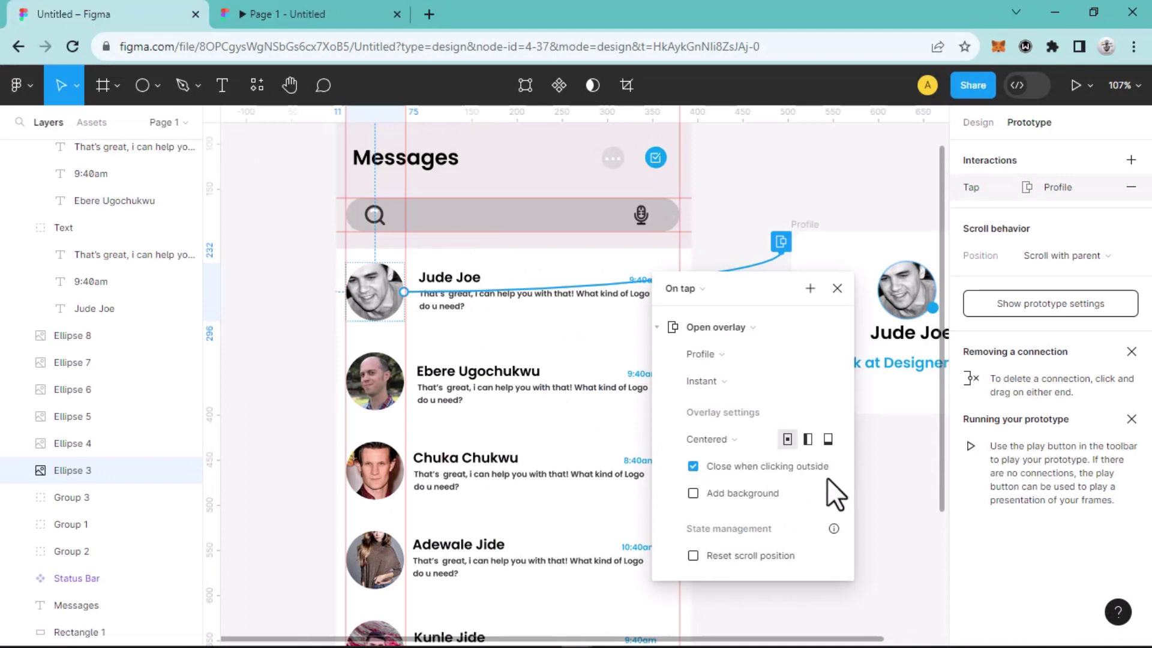
click(693, 493)
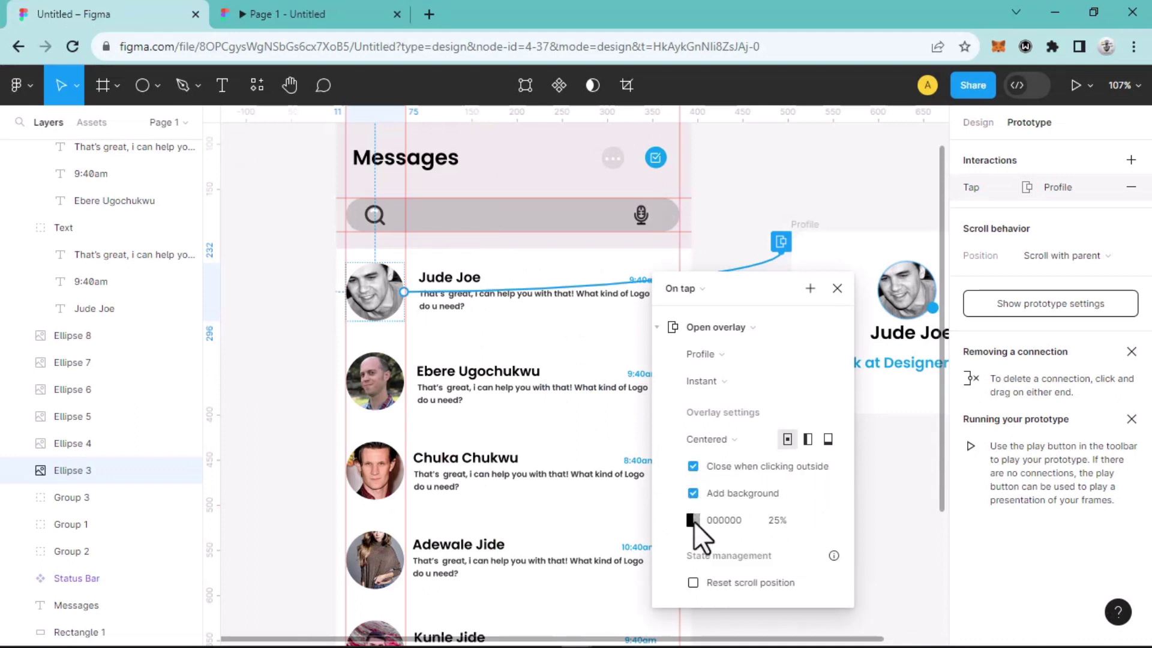
click(775, 520)
text(30)
key(Return)
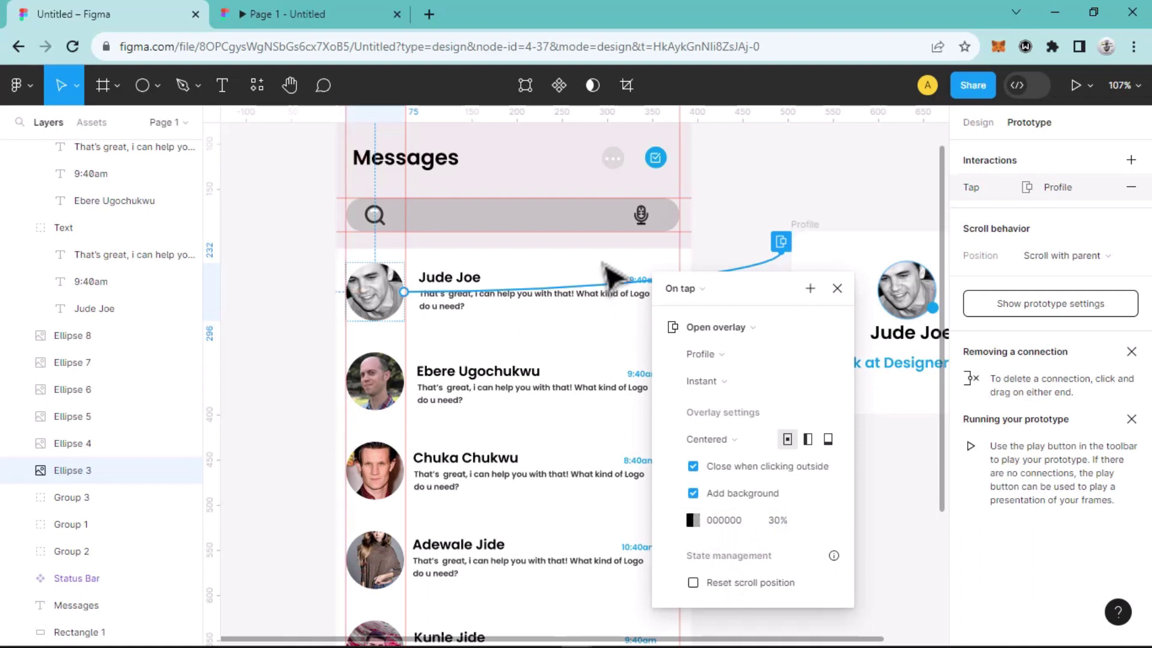
Step: Test closing the overlay by tapping outside it and reopening it in the prototype preview, and return to the design file
click(305, 14)
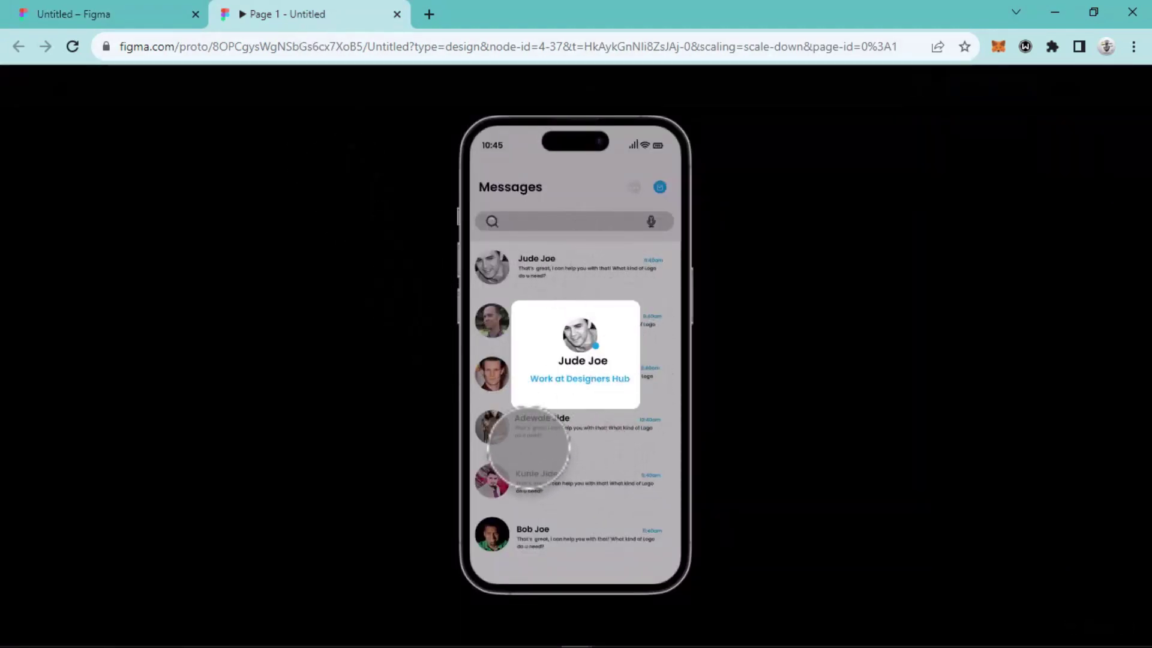
click(586, 468)
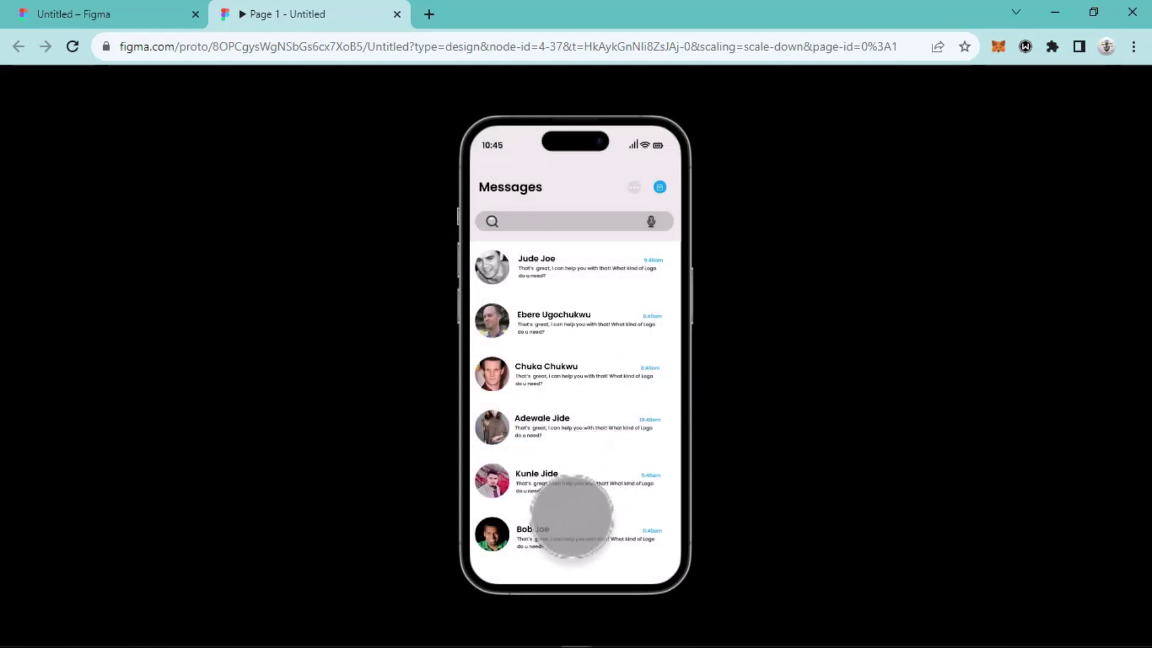
click(491, 268)
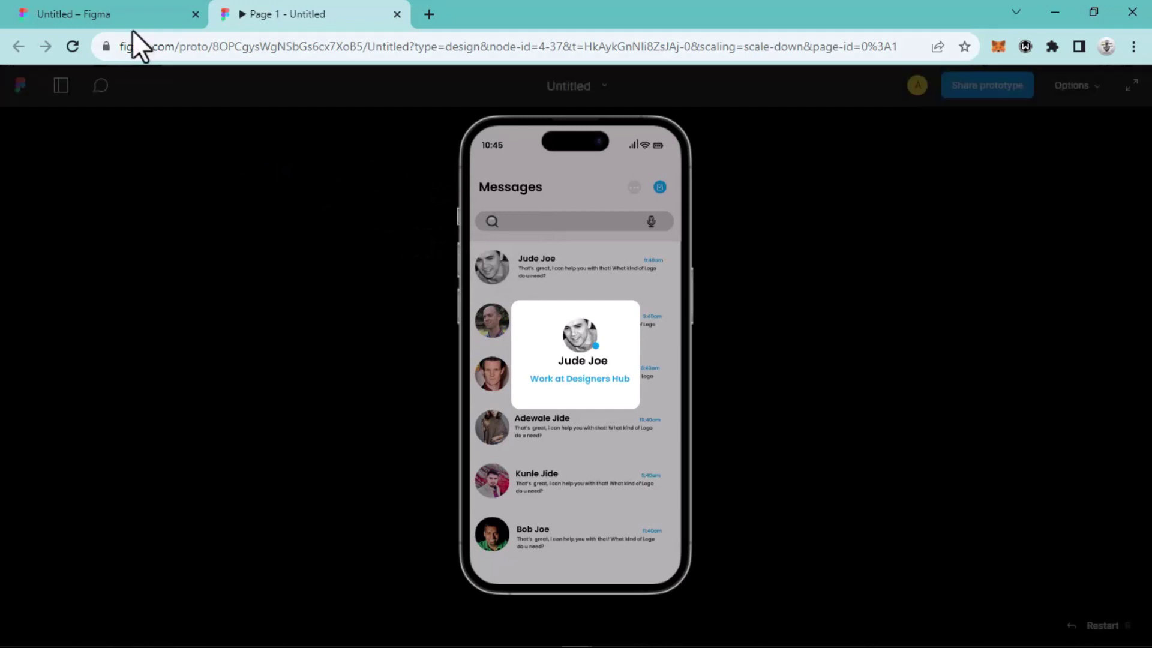
click(113, 12)
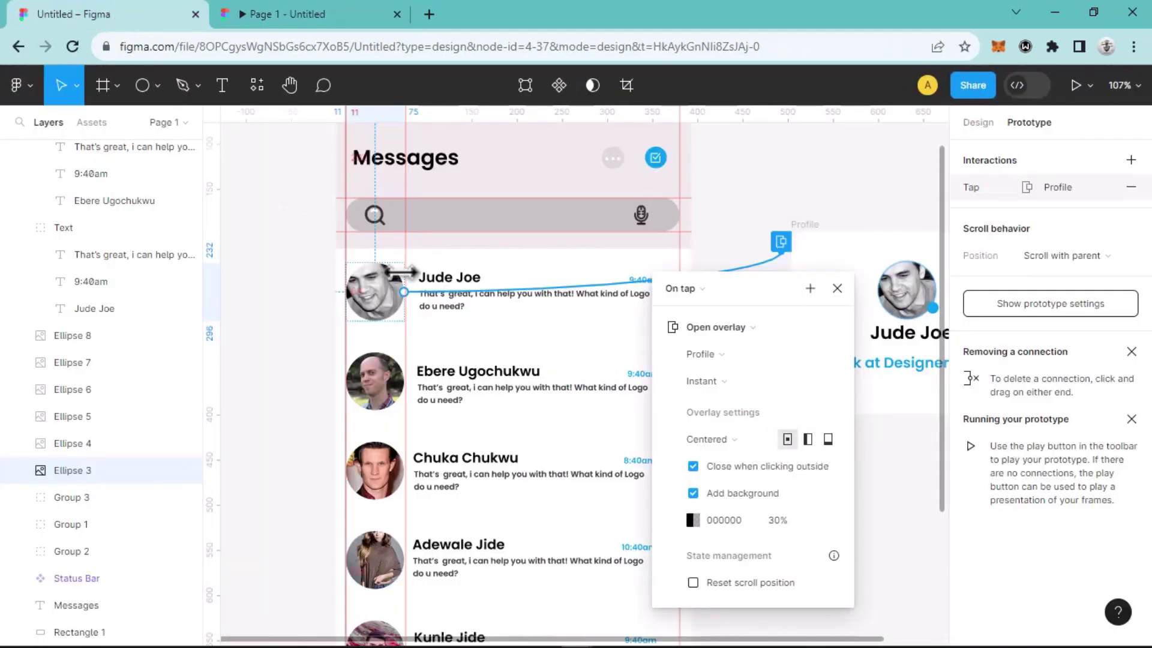
Step: Set the overlay position to Manual and place the Profile card just beside the first contact's photo, over the top message rows
click(763, 440)
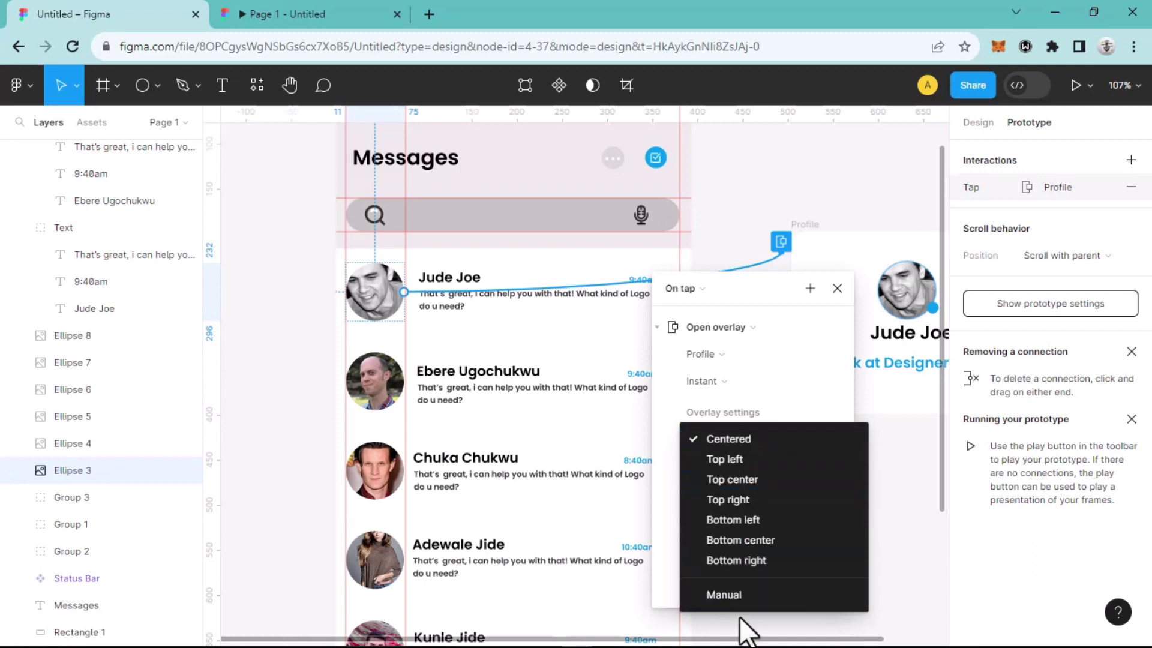
click(745, 597)
mouse_move(539, 432)
mouse_down()
mouse_move(528, 386)
mouse_move(583, 339)
mouse_move(597, 347)
mouse_up()
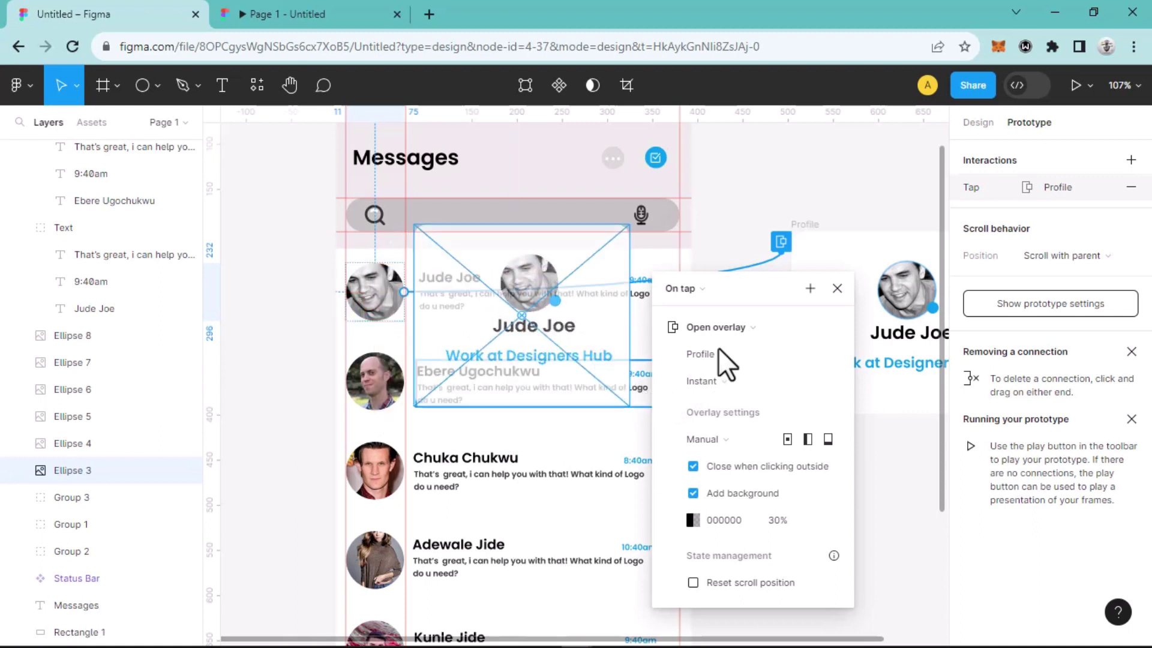
click(830, 281)
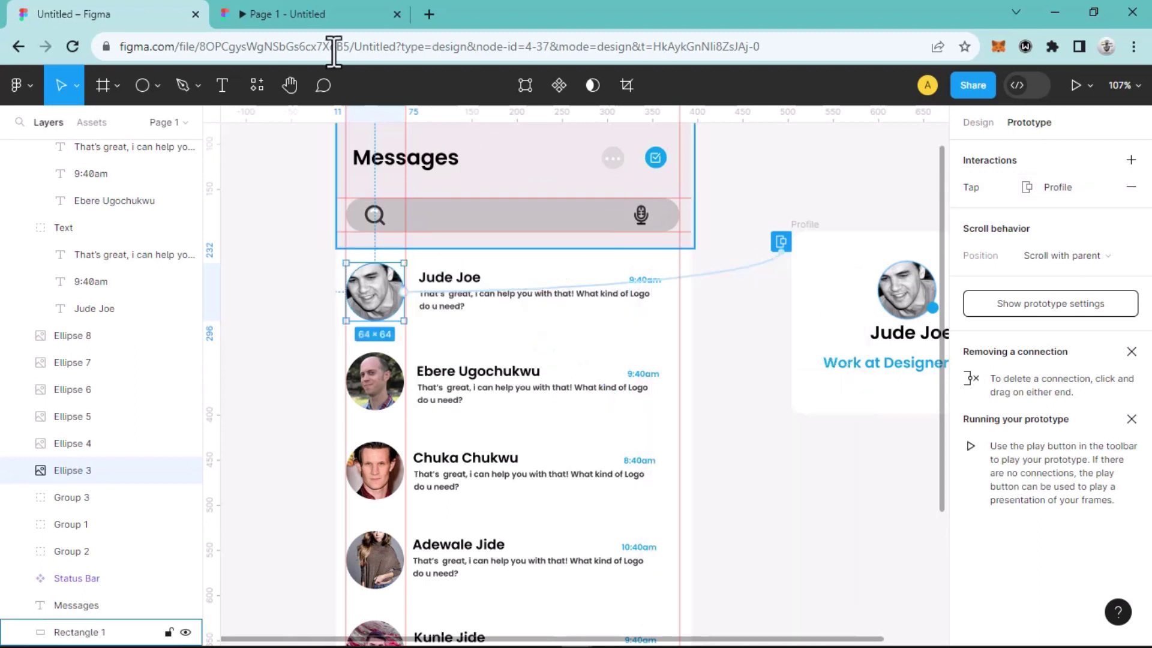
Step: Test the repositioned overlay in the prototype preview by opening and closing it several times, and return to the design file
click(276, 14)
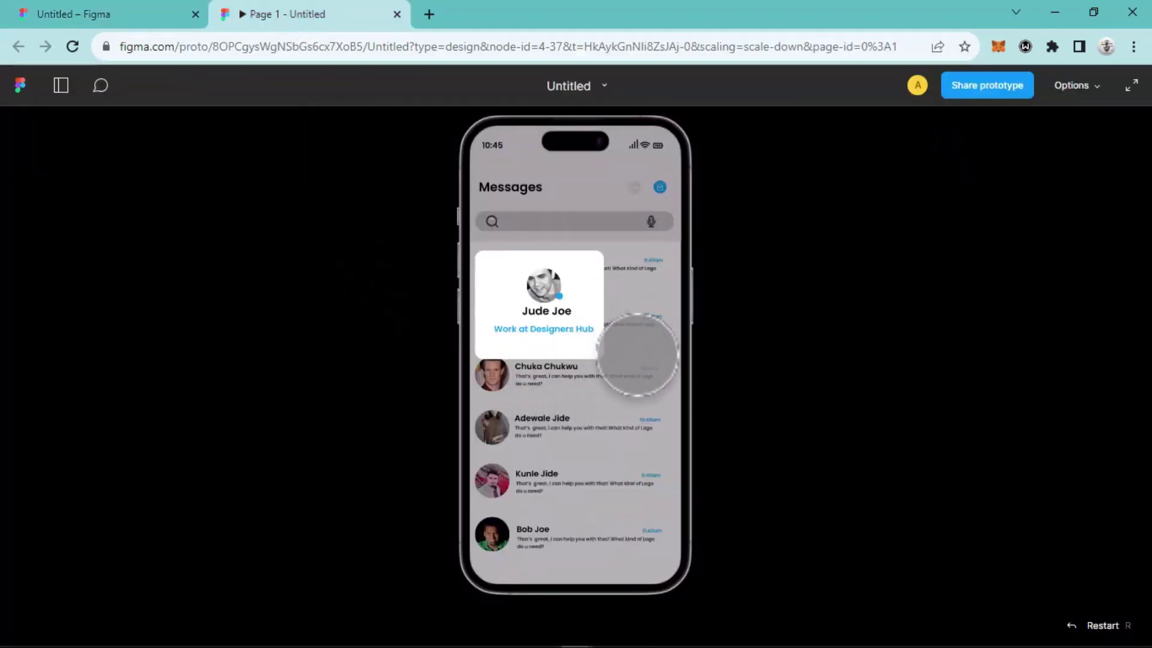
click(629, 373)
click(493, 267)
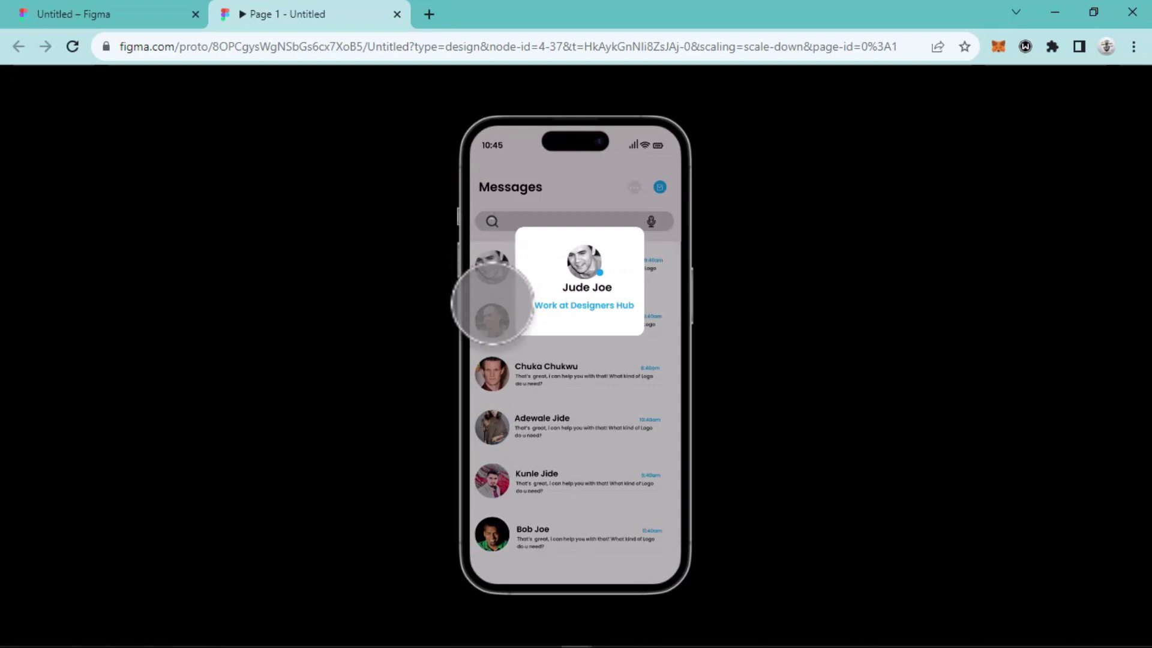
click(578, 372)
click(487, 283)
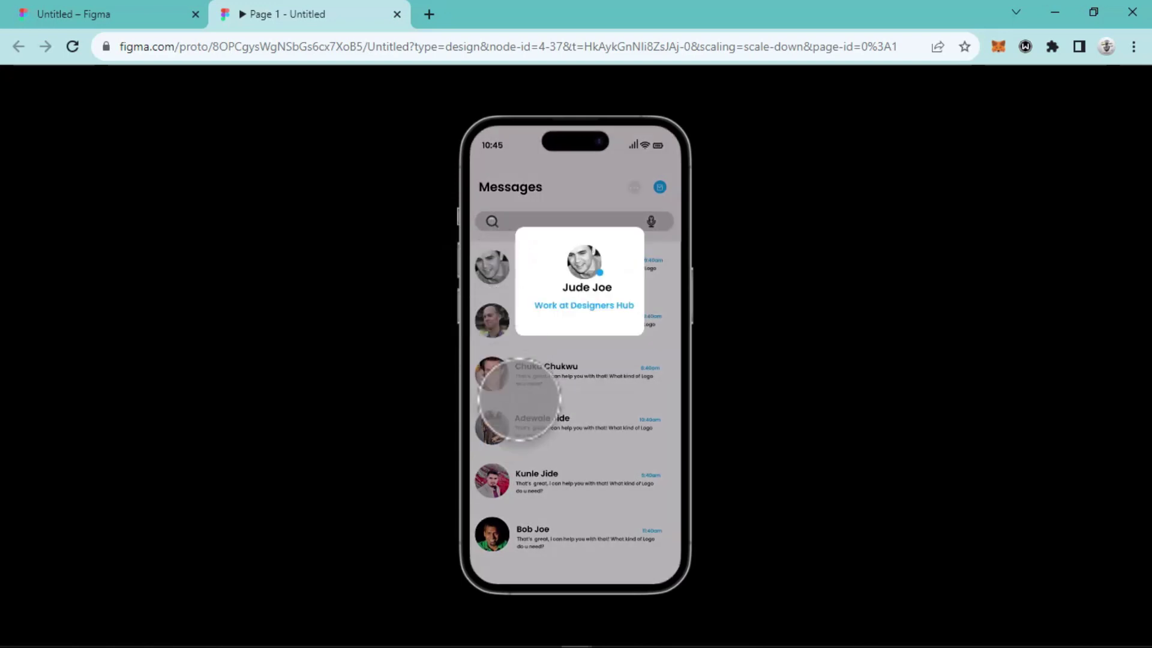
click(487, 281)
click(490, 271)
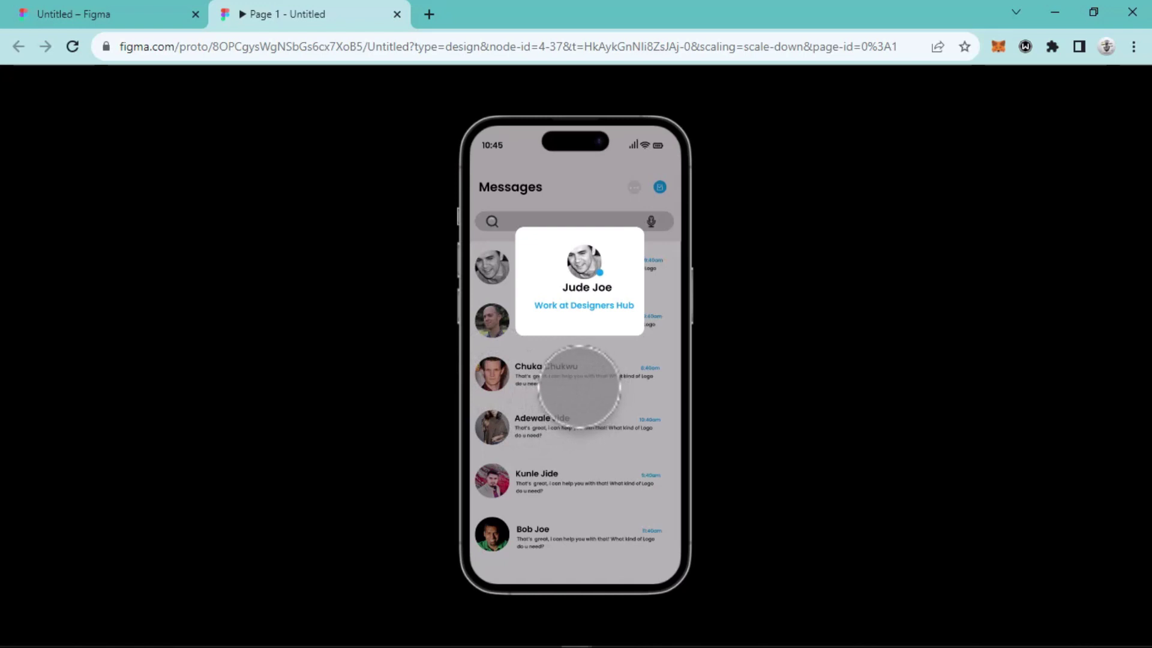
click(570, 372)
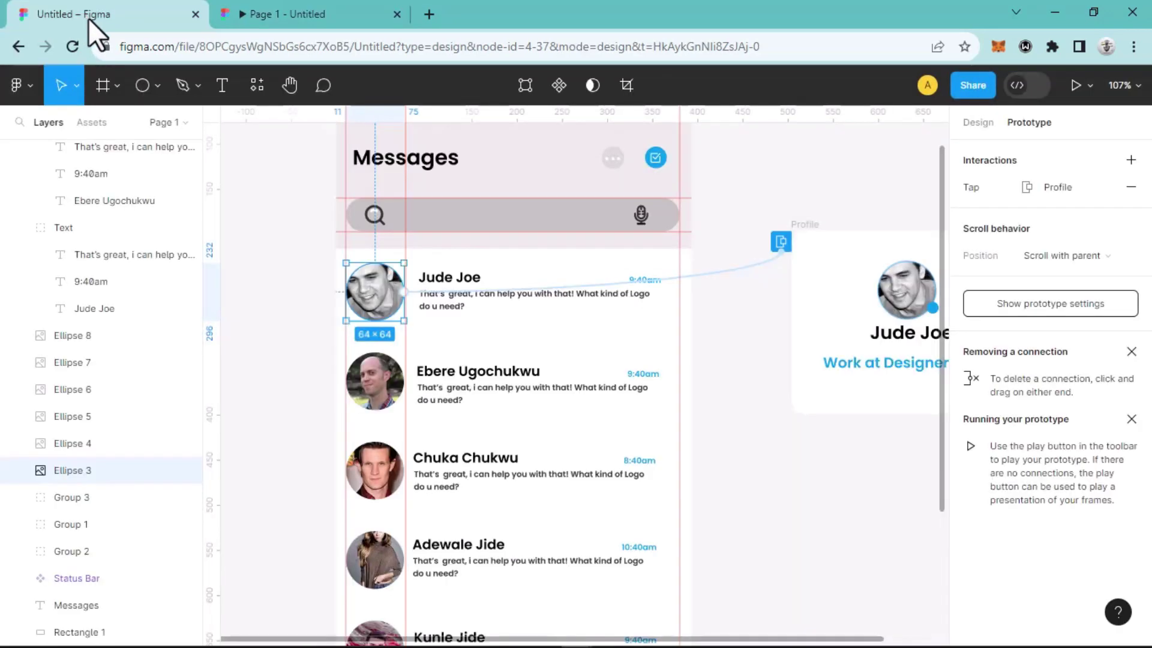
scroll(549, 303, down, 2)
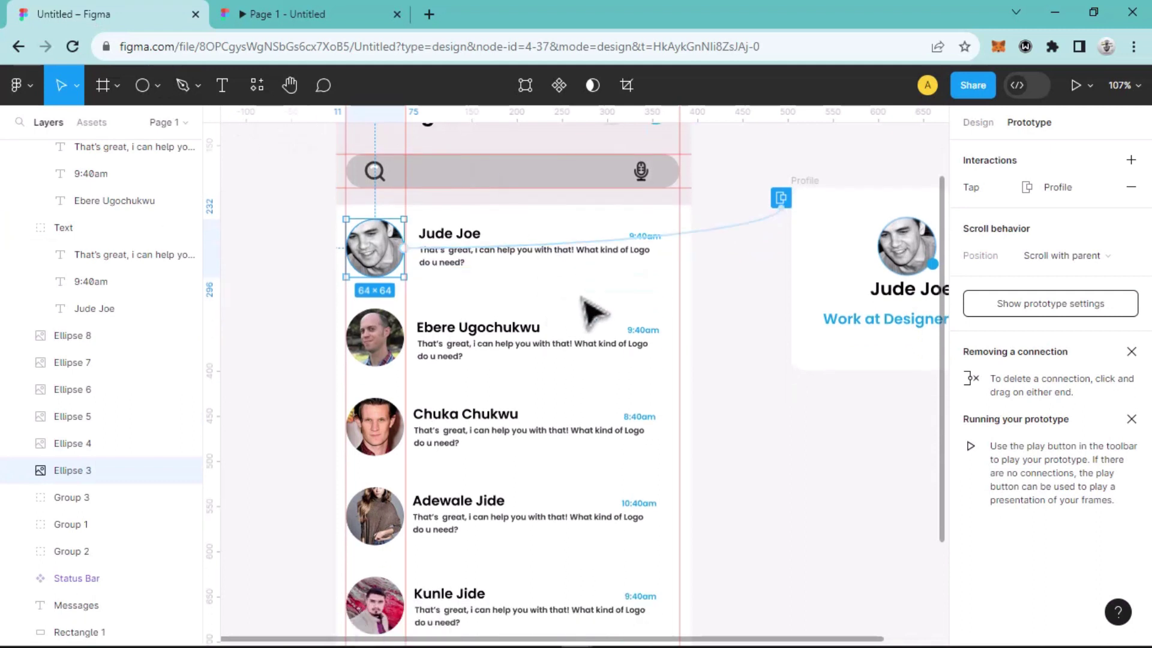